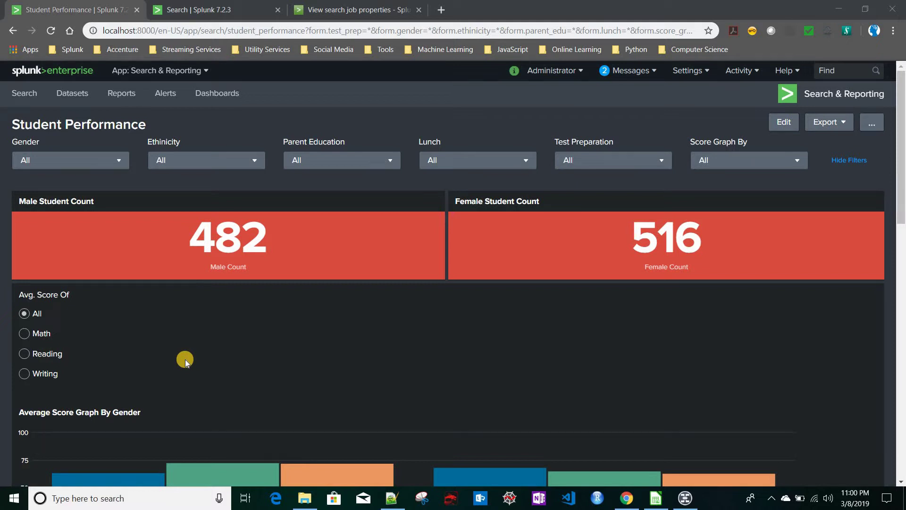
Step: Switch to Edraw MindMaster and look over the Event Handlers map from Form Input down to Dashboard page load
click(686, 499)
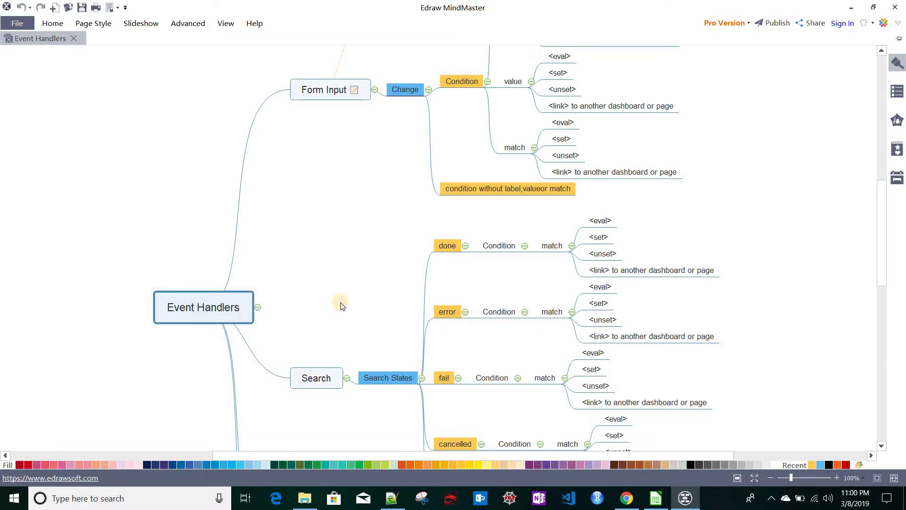
scroll(342, 306, up, 3)
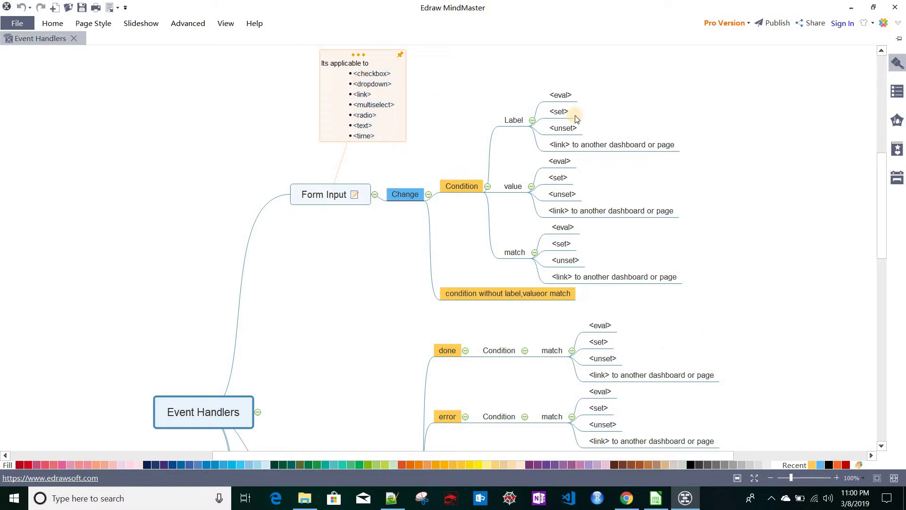
scroll(348, 277, down, 3)
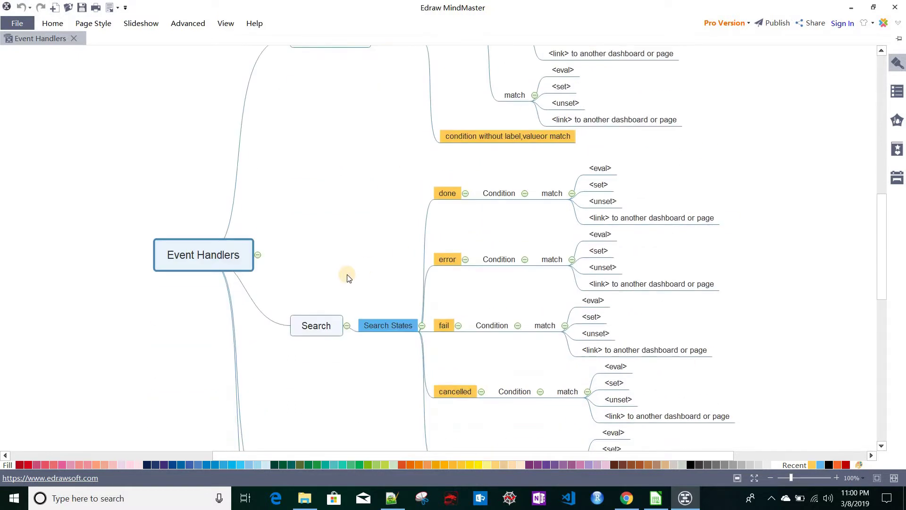
scroll(331, 274, down, 1)
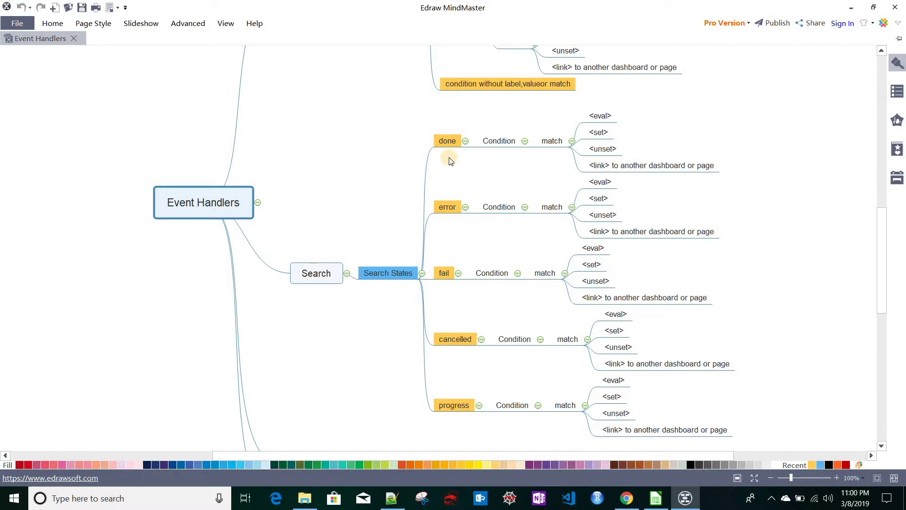
mouse_move(439, 210)
scroll(287, 288, down, 3)
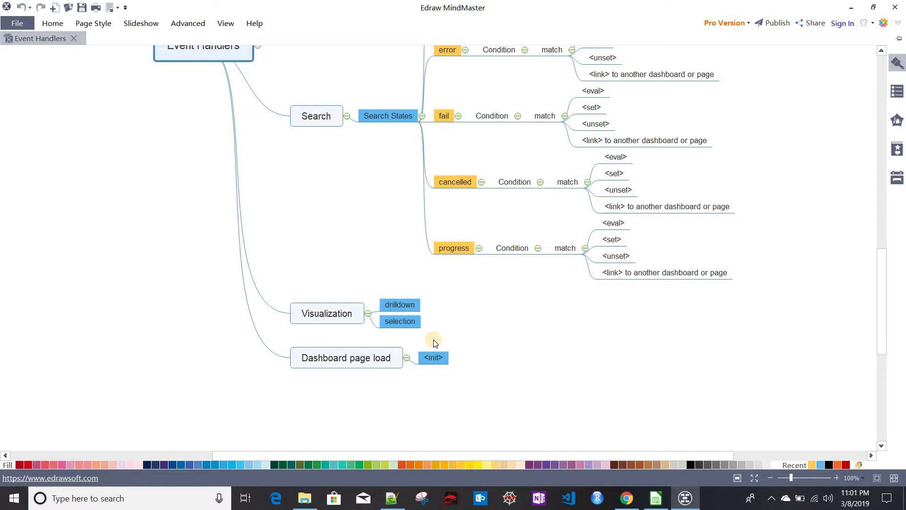
Step: Examine the Form Input branch's Change handler, including its label, value and match conditions and the condition without them
scroll(518, 341, up, 10)
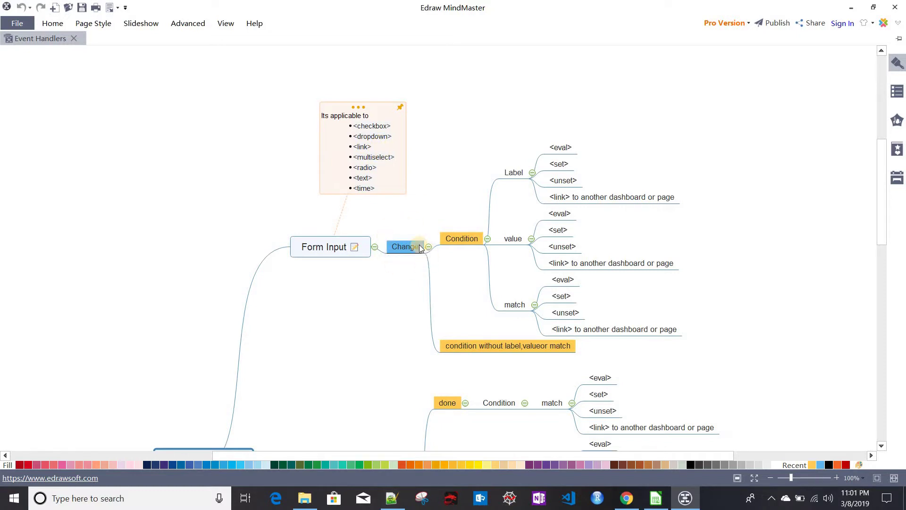
click(403, 243)
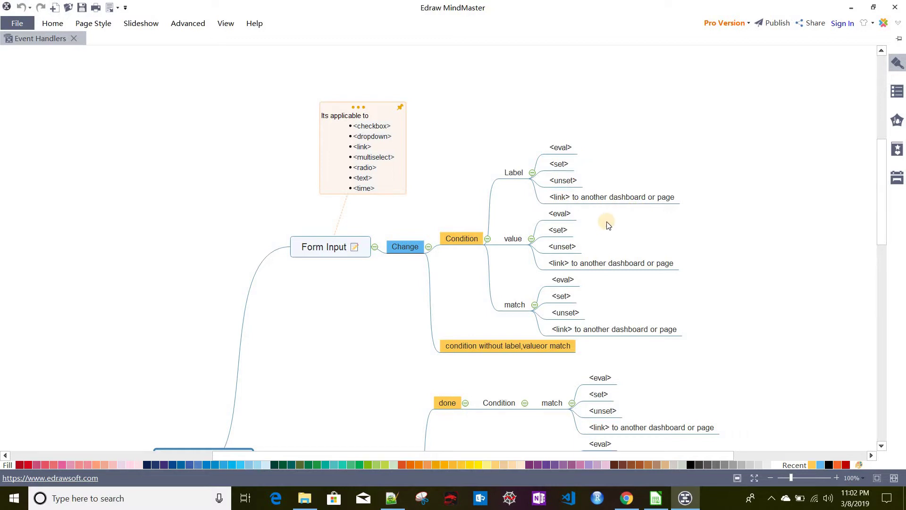
scroll(479, 199, down, 1)
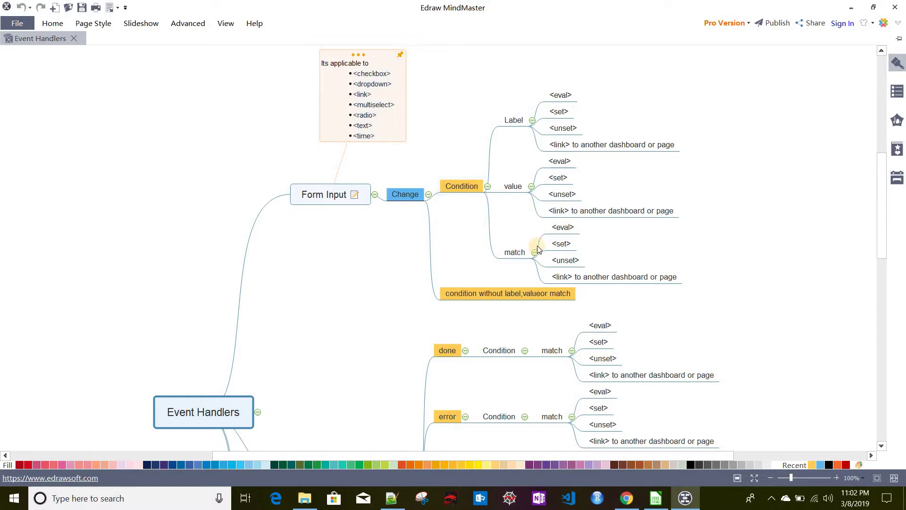
click(458, 294)
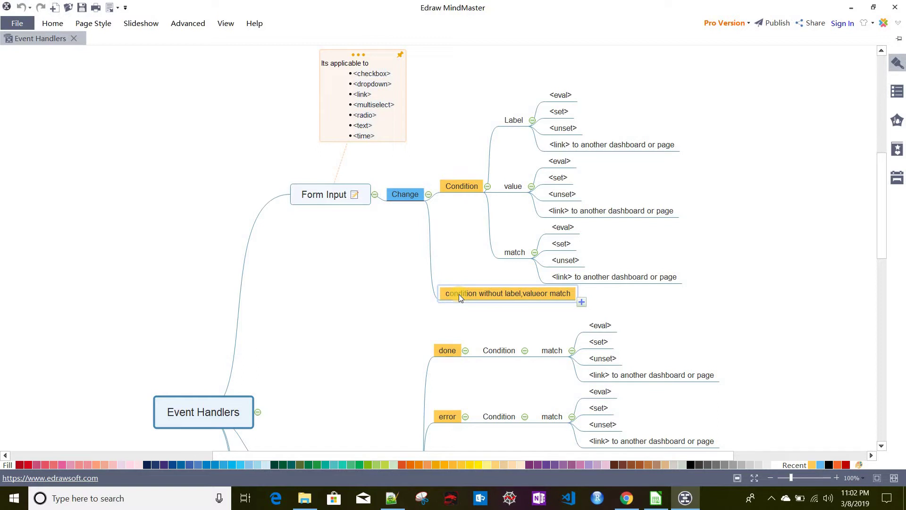
click(338, 289)
Step: Examine the Search States branch with its done, error, fail, cancelled and progress conditions, plus the Visualization and Dashboard page load branches
scroll(336, 331, down, 3)
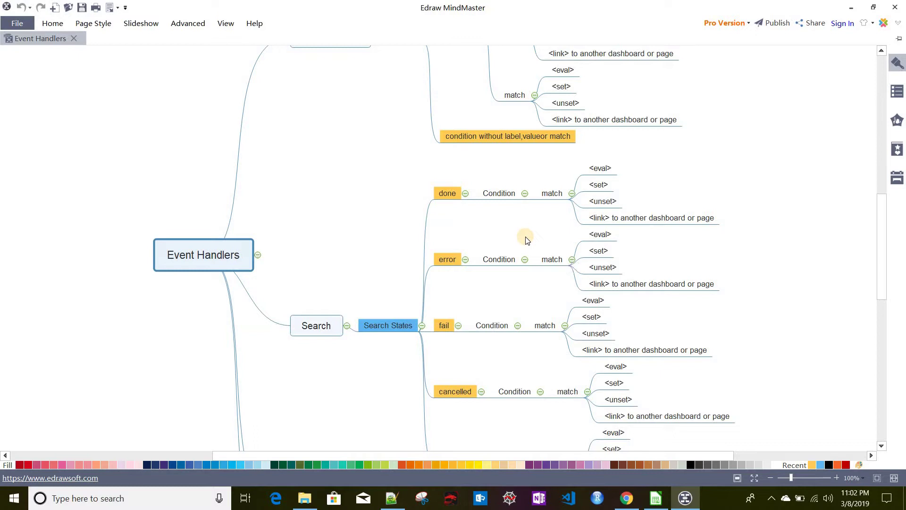
scroll(472, 259, down, 2)
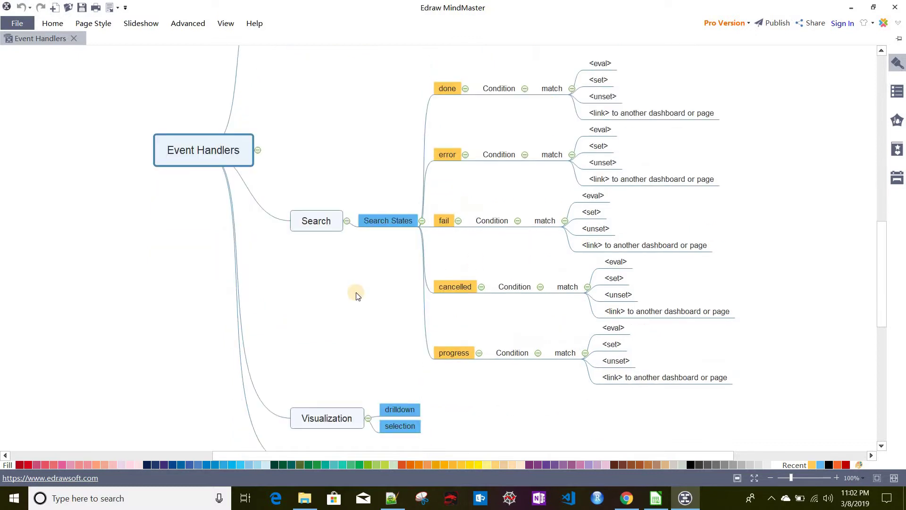
scroll(311, 288, down, 2)
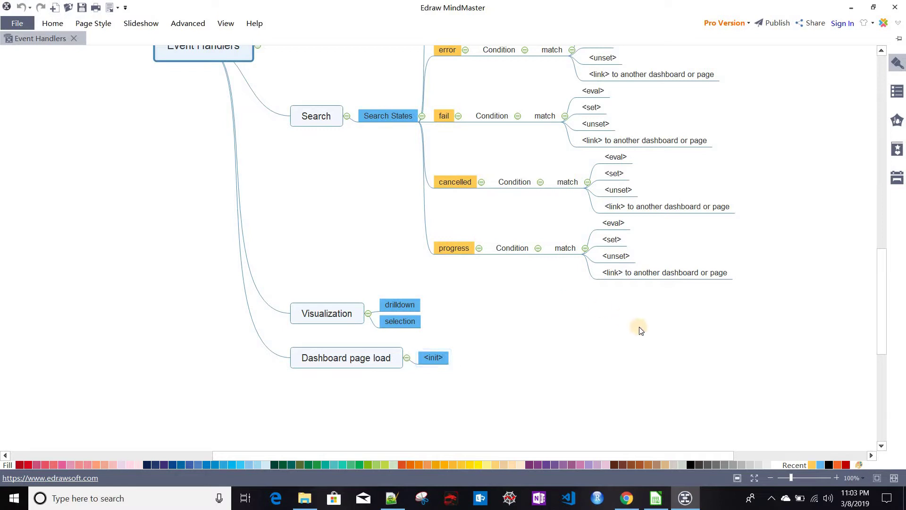
scroll(647, 409, up, 2)
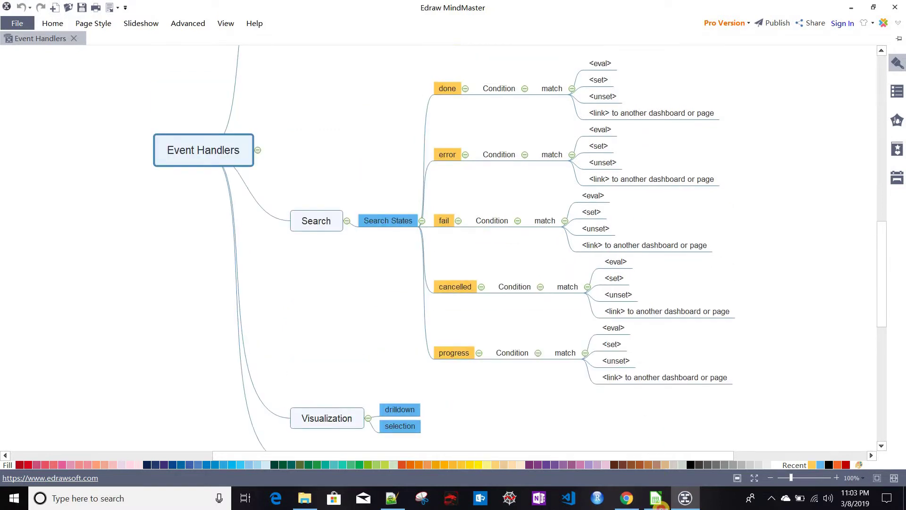
Step: Switch to StudentsPerformance.csv in LibreOffice Calc and inspect the gender, race/ethnicity and parental level of education columns
click(656, 498)
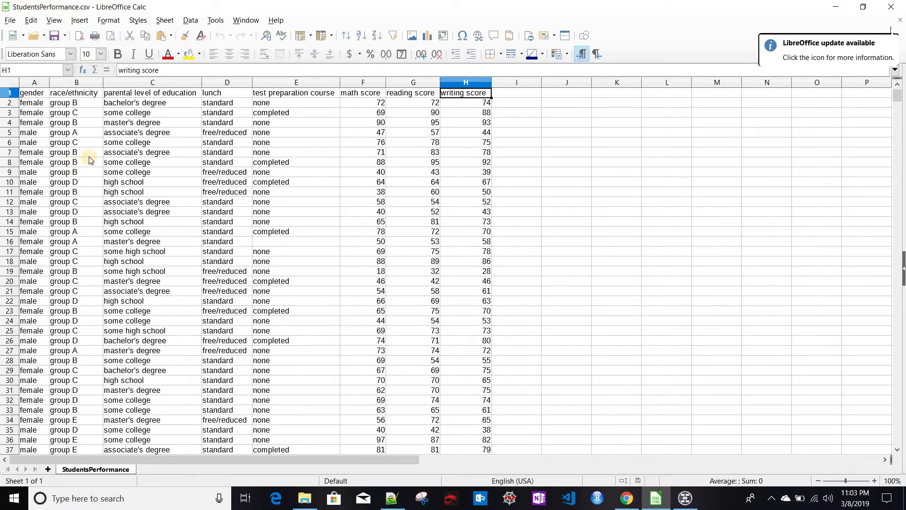
click(33, 96)
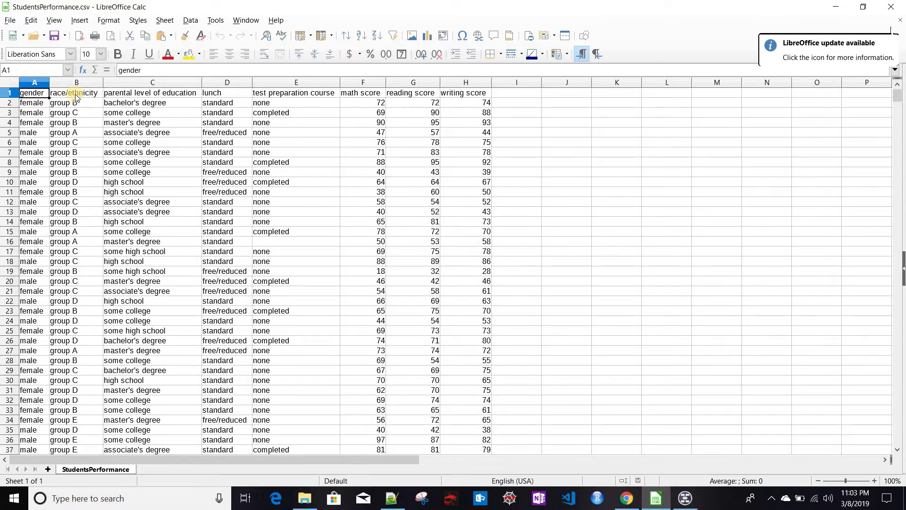
click(75, 96)
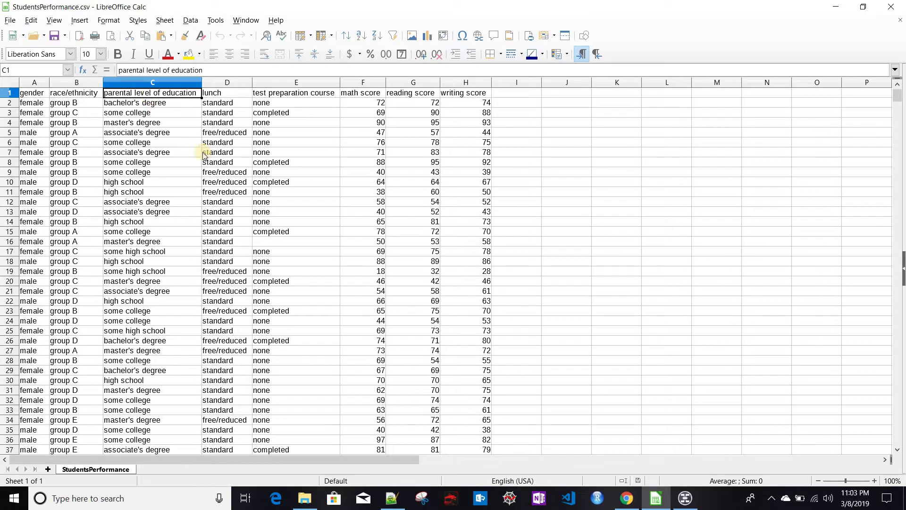
click(149, 97)
Step: Switch to the Student Performance dashboard in Chrome and view the Score Graph By filter's options
click(629, 503)
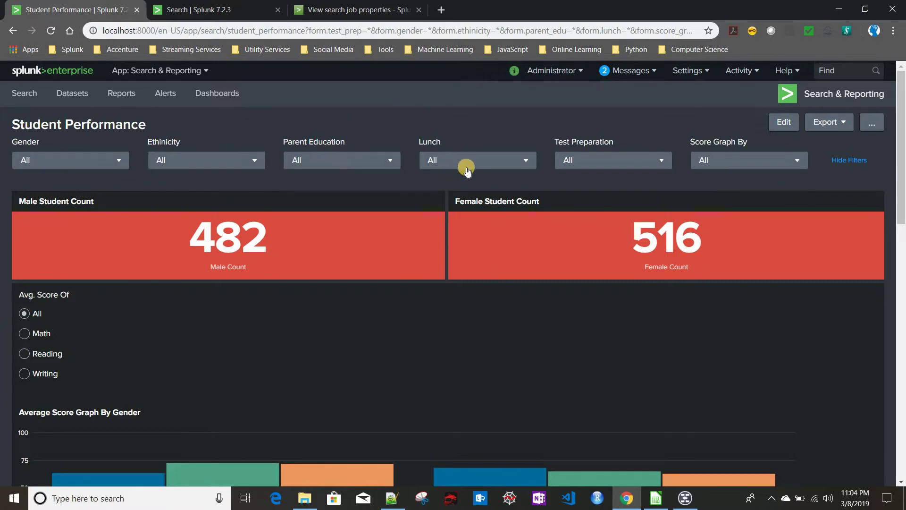
click(740, 161)
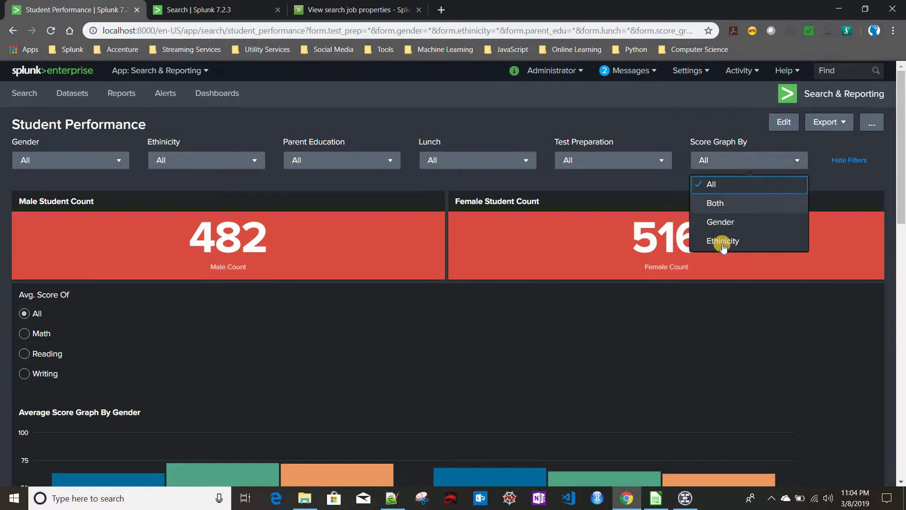
click(583, 325)
Step: Review the dashboard's average score graphs by gender, by ethnicity, and by gender and ethnicity combined
scroll(37, 236, down, 3)
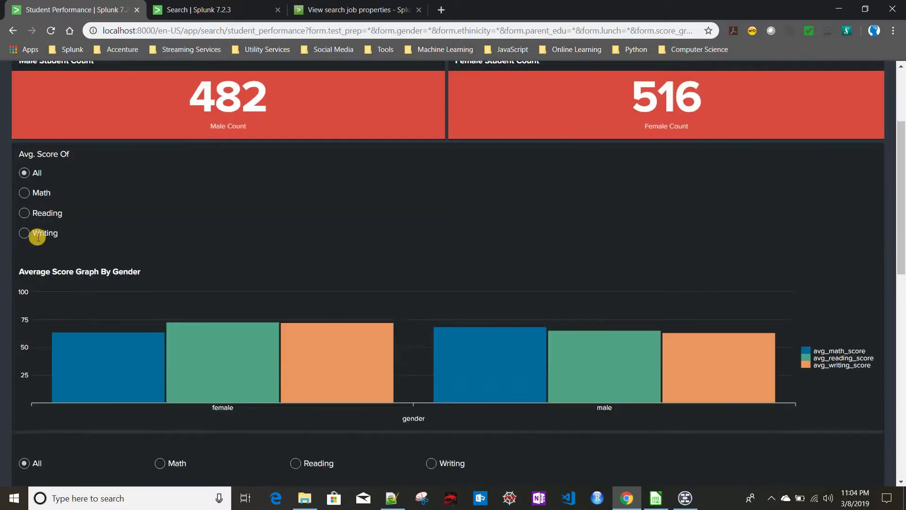
scroll(38, 237, down, 1)
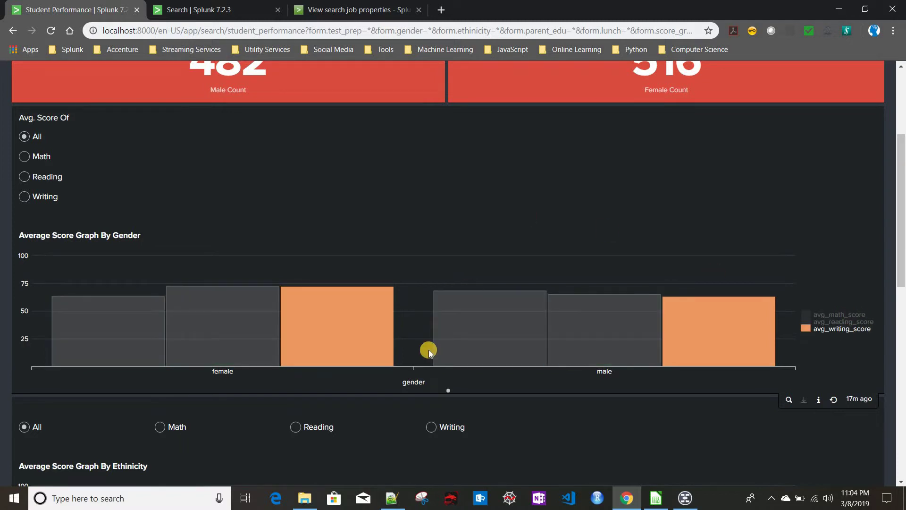
scroll(416, 393, down, 4)
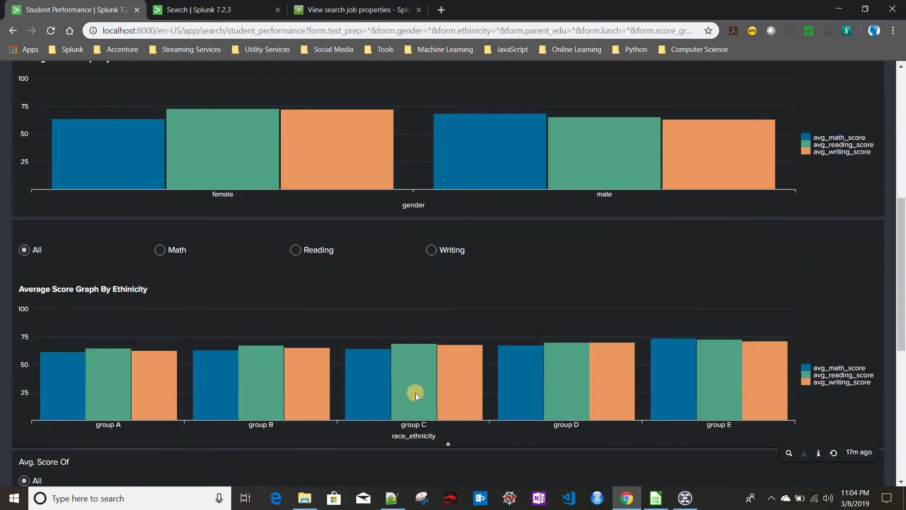
scroll(415, 392, down, 1)
scroll(390, 421, down, 3)
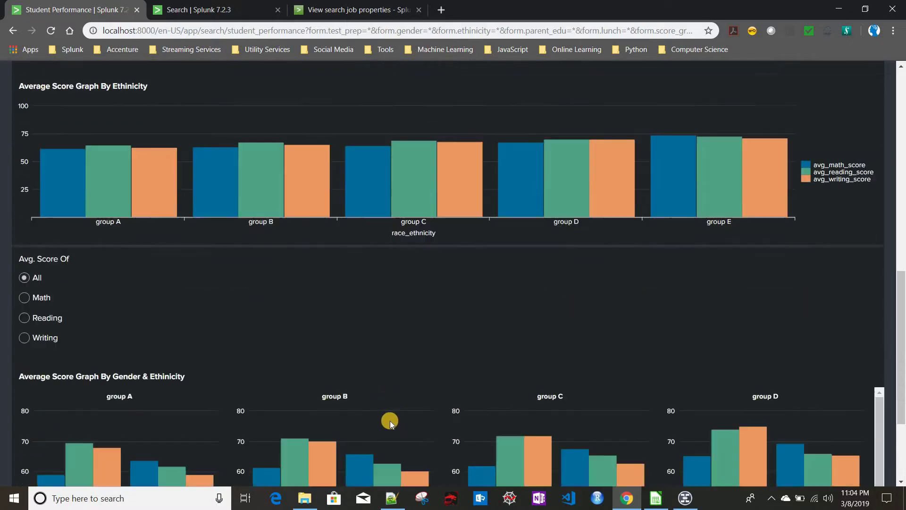
scroll(390, 421, down, 1)
scroll(486, 399, down, 3)
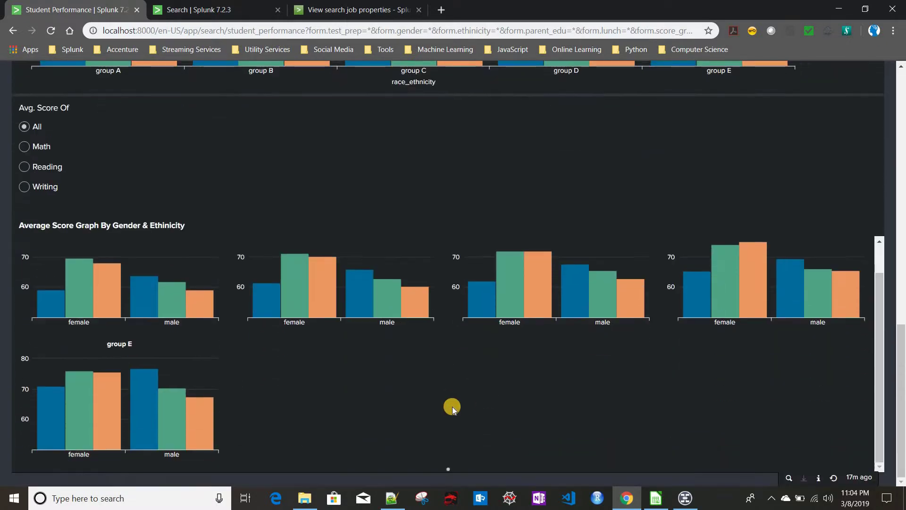
scroll(376, 380, up, 5)
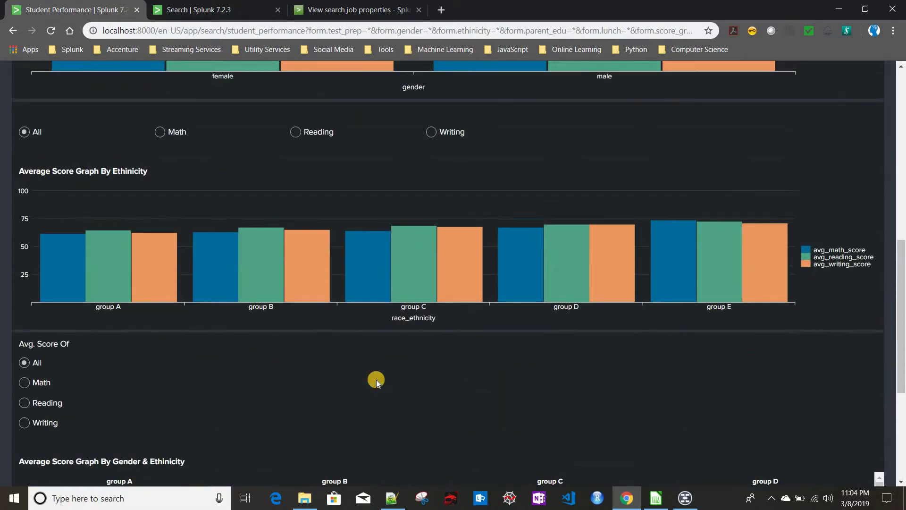
scroll(376, 380, up, 10)
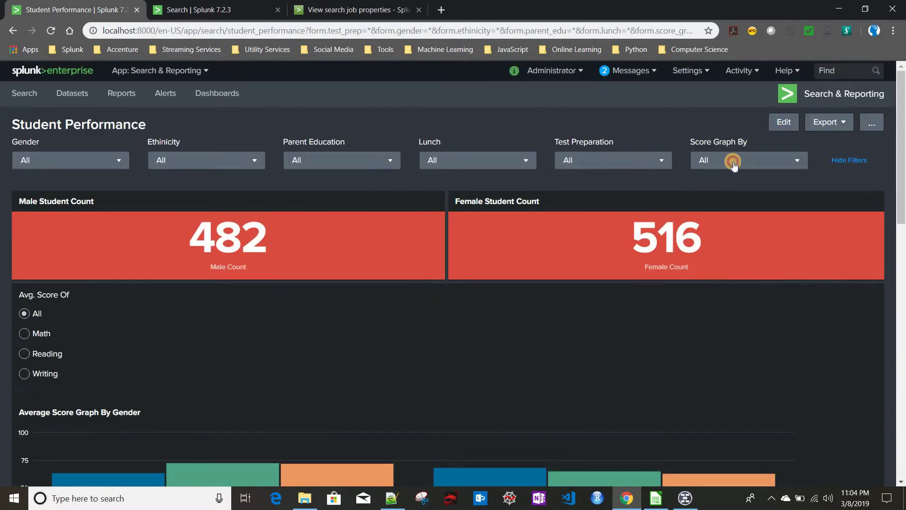
Step: Set the Score Graph By filter to Gender and check which graph panels the dashboard displays
click(733, 163)
click(729, 224)
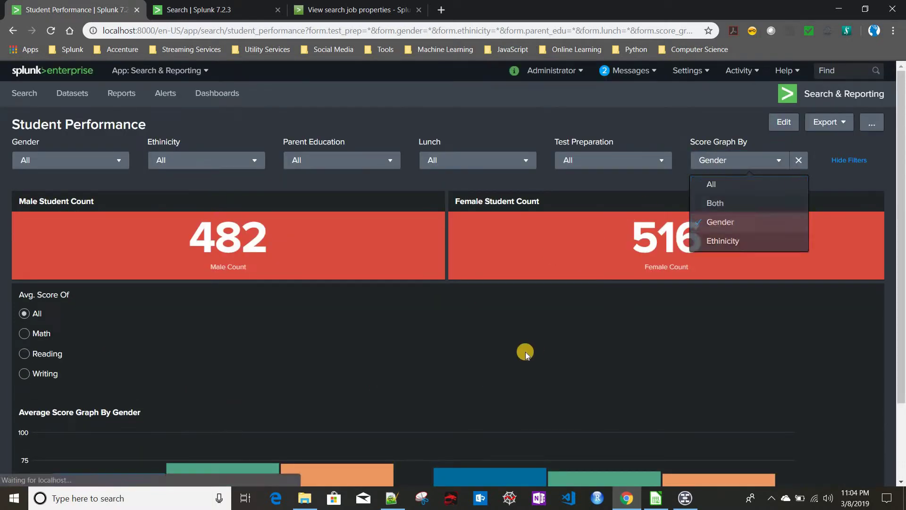
scroll(219, 335, down, 2)
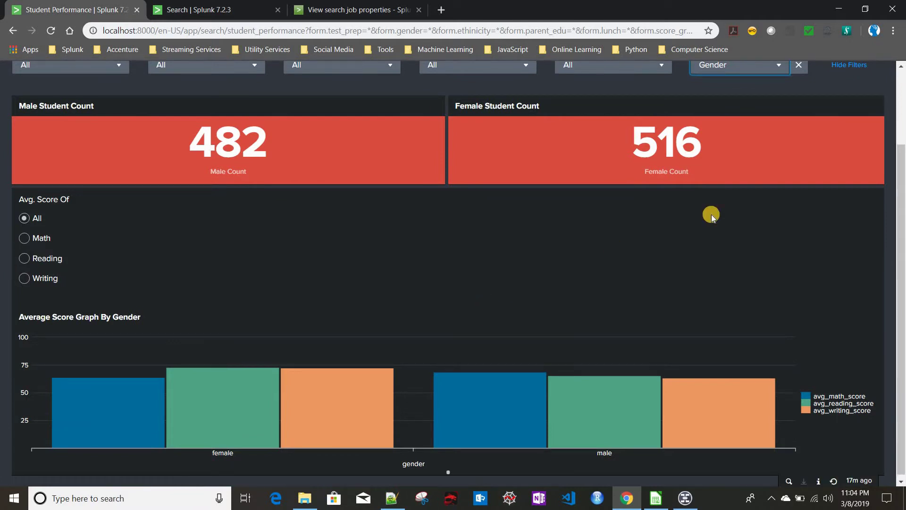
scroll(712, 215, up, 2)
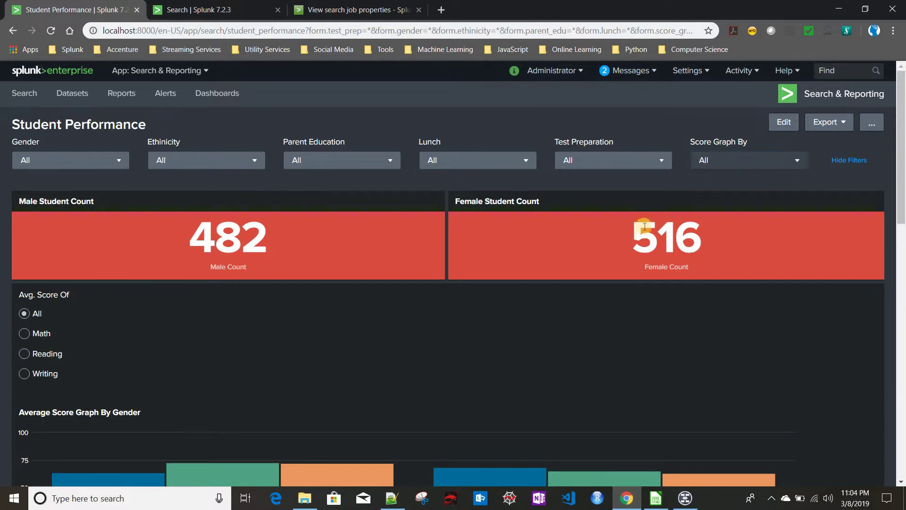
Step: Check the ethnicity and the combined gender and ethnicity graph panels with Score Graph By set to All
scroll(339, 248, down, 11)
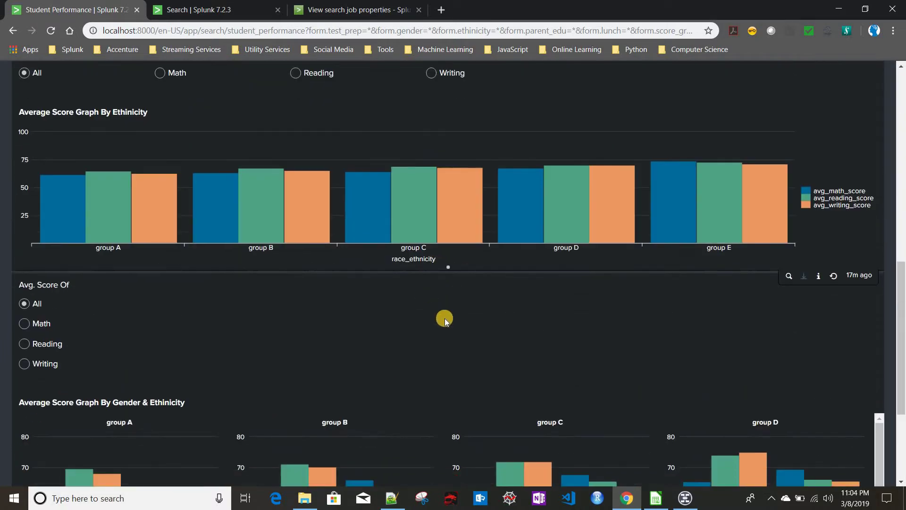
scroll(445, 318, down, 3)
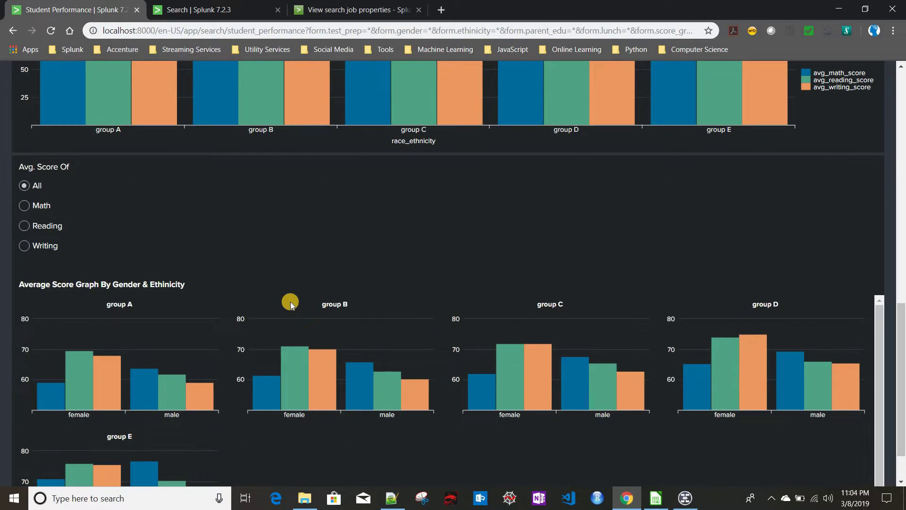
scroll(290, 301, up, 9)
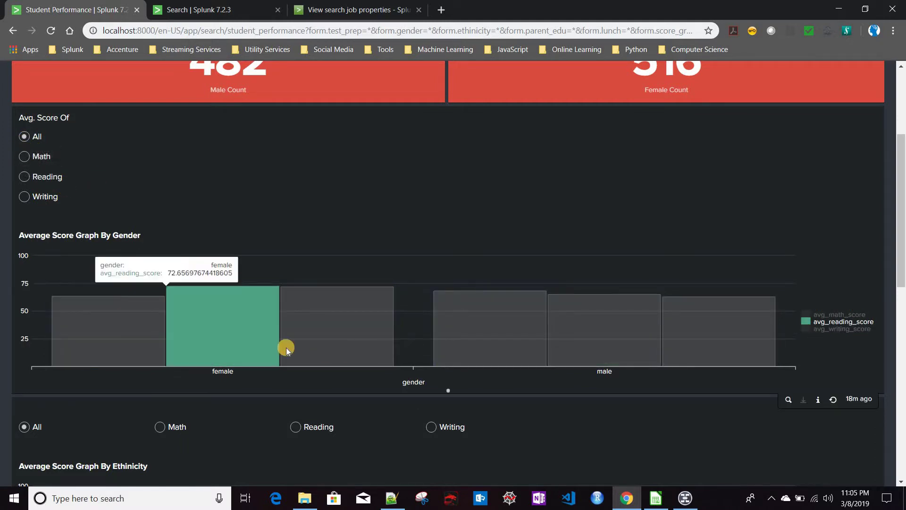
Step: Set the Average Score Graph By Gender to show Math only and compare it with the ethnicity graph
click(22, 157)
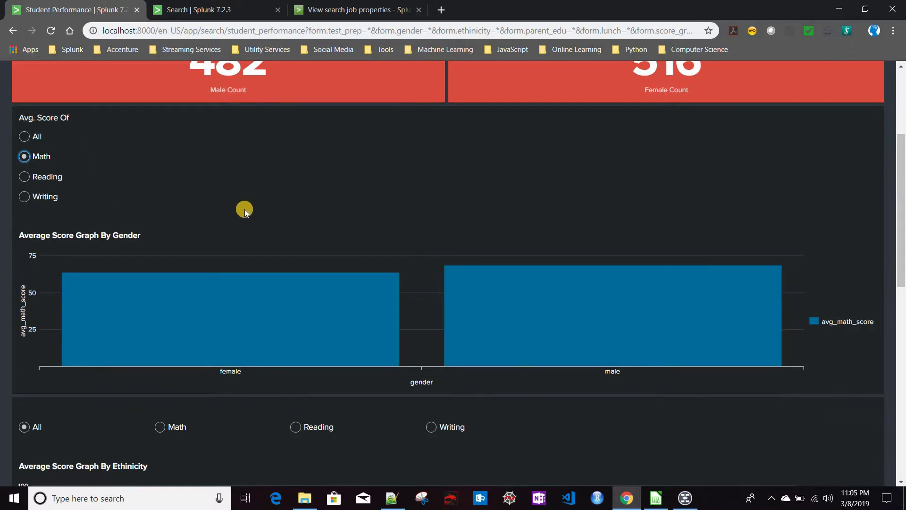
scroll(245, 211, down, 6)
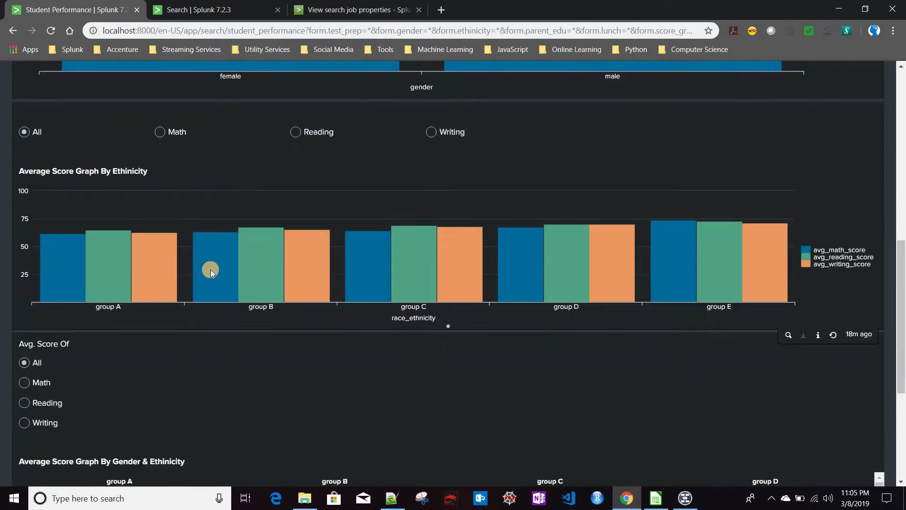
scroll(215, 274, up, 3)
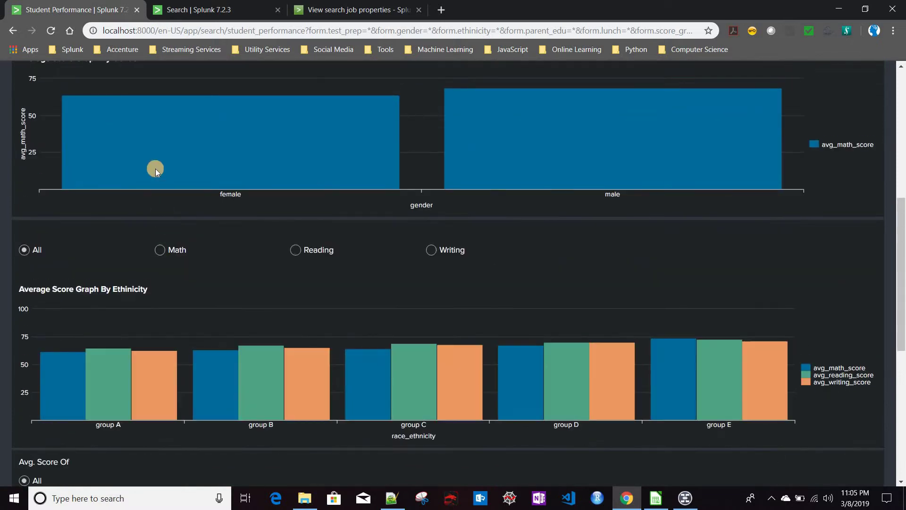
scroll(137, 169, up, 4)
scroll(186, 295, down, 4)
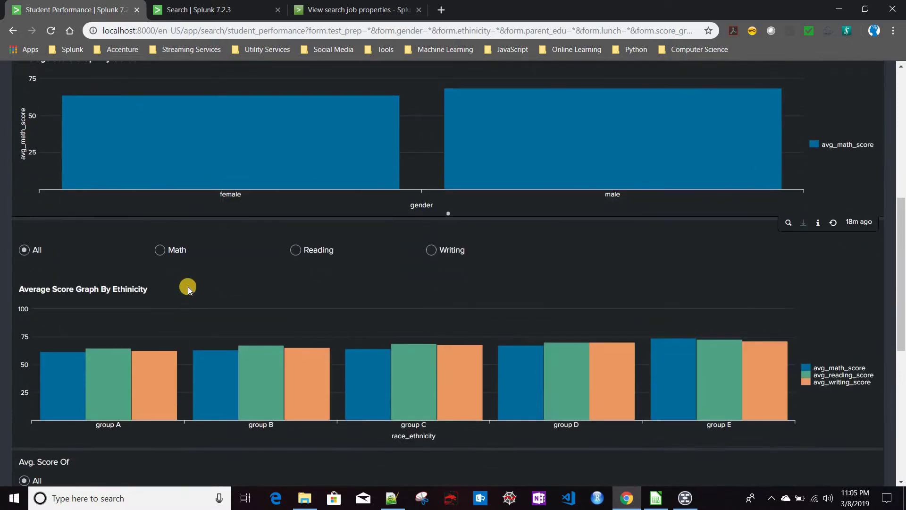
Step: Examine the separate average score selectors and charts of the gender, ethnicity, and combined gender and ethnicity panels
scroll(104, 167, up, 4)
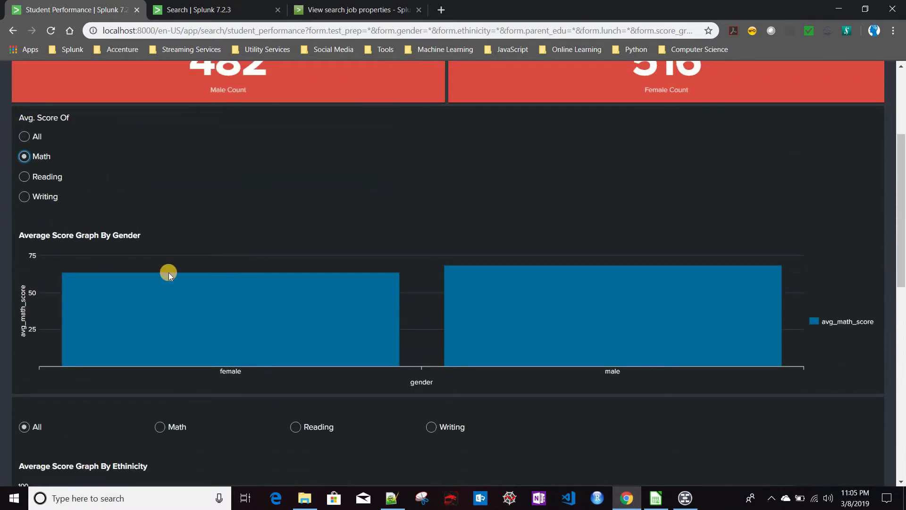
scroll(420, 326, down, 3)
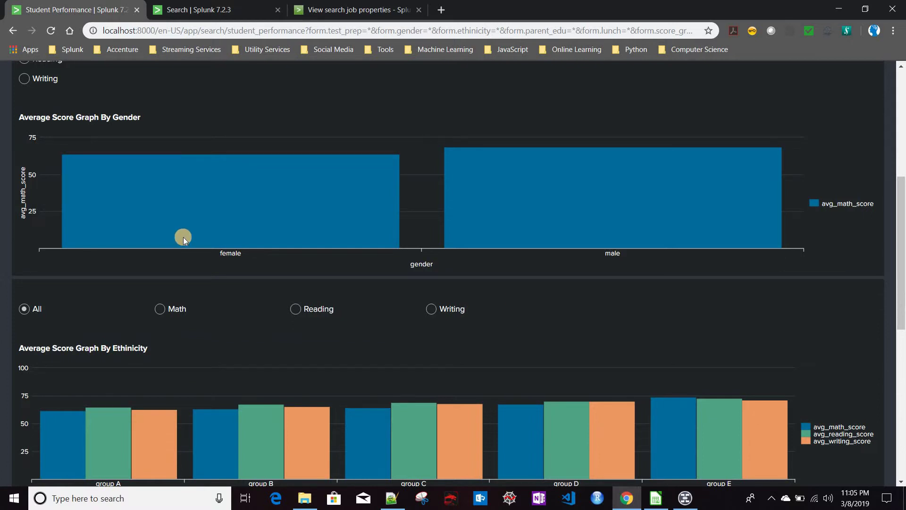
scroll(183, 237, down, 7)
scroll(367, 319, down, 1)
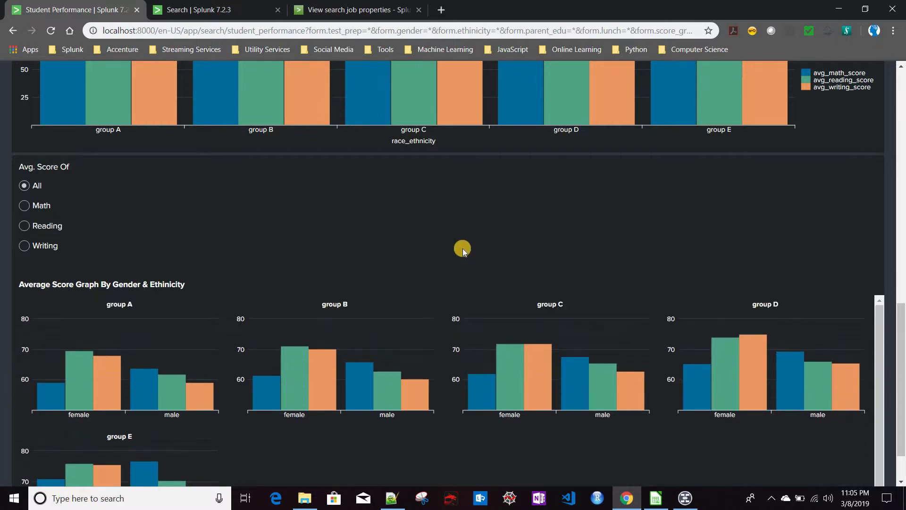
scroll(462, 249, down, 1)
scroll(141, 265, up, 2)
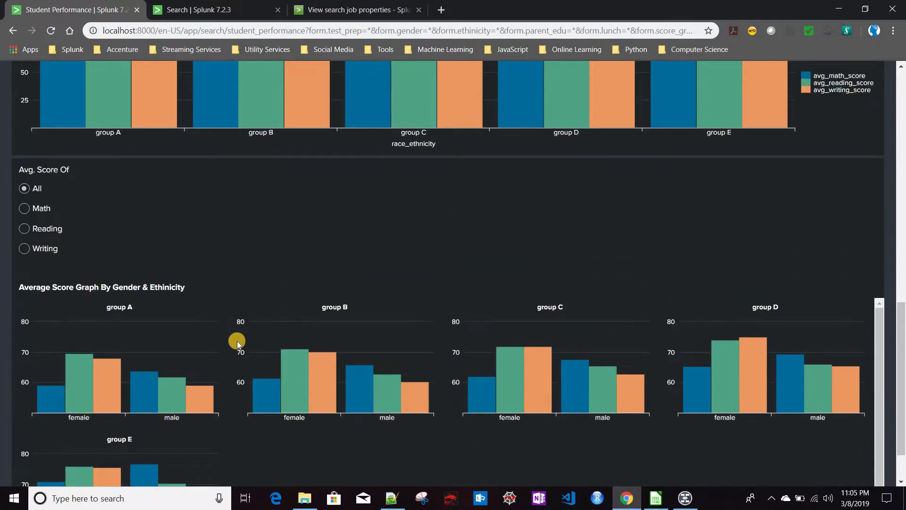
scroll(237, 341, down, 1)
scroll(415, 446, up, 1)
scroll(673, 425, down, 1)
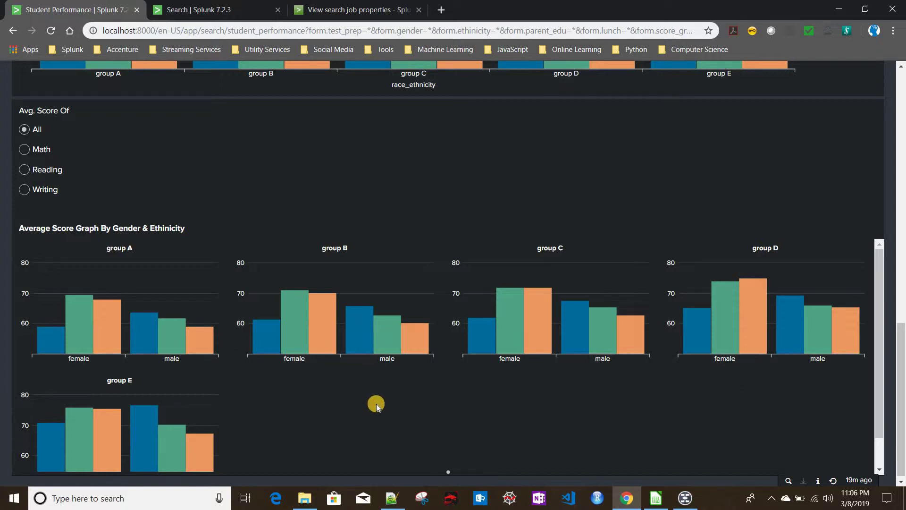
scroll(376, 403, down, 1)
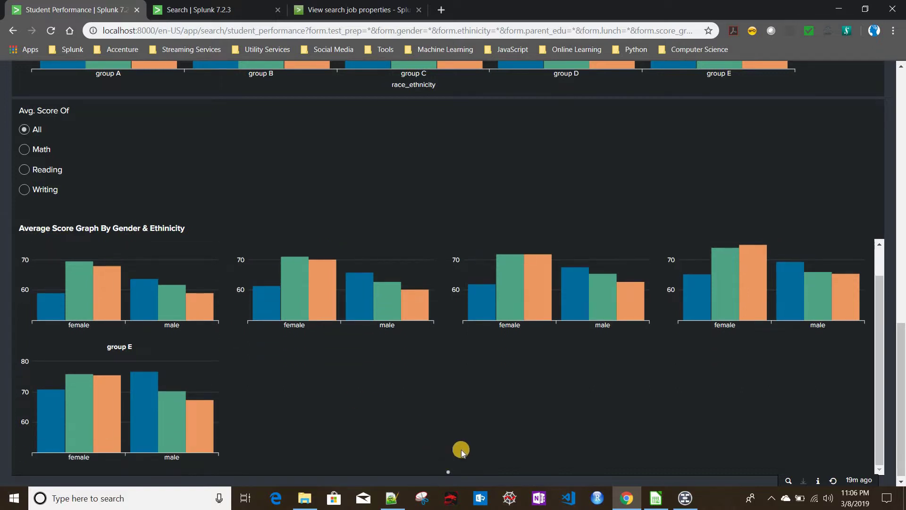
scroll(463, 448, up, 1)
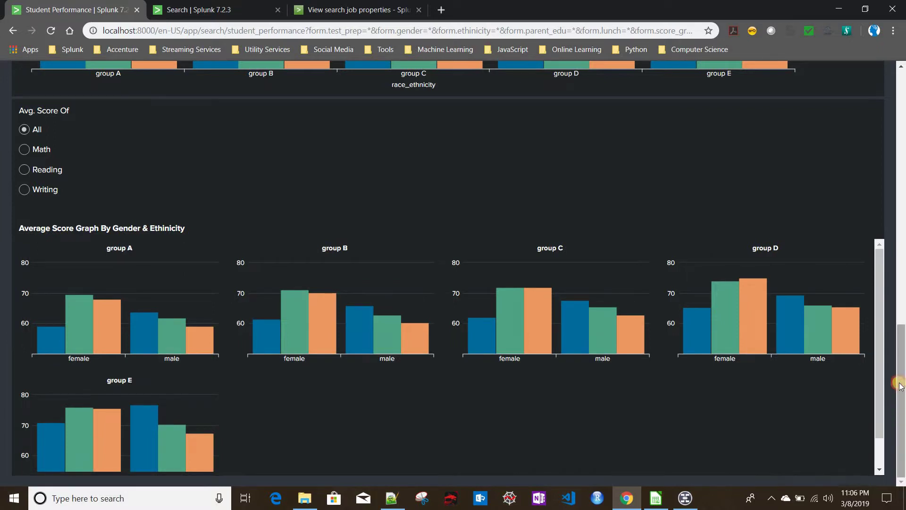
Step: Open the Dashboards list in a new browser tab and check the existing index=main student data search
drag(902, 340, 901, 123)
scroll(568, 254, up, 3)
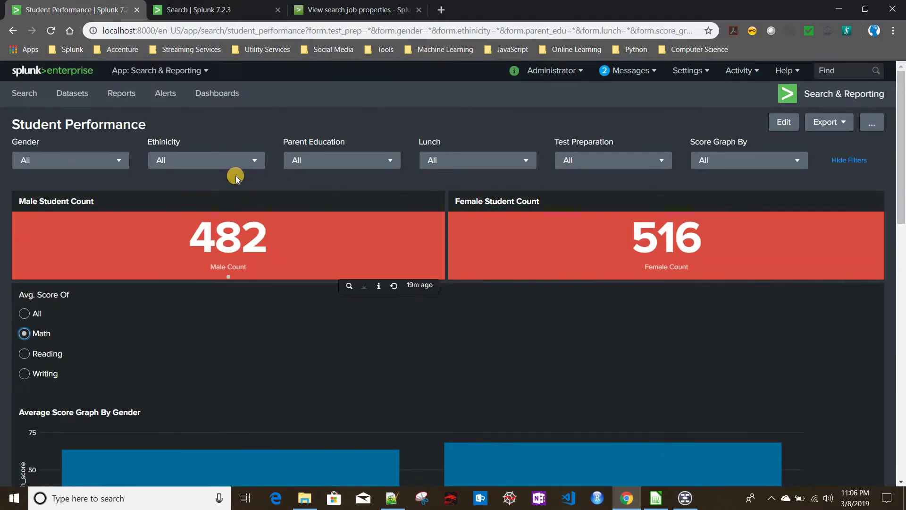
right_click(215, 95)
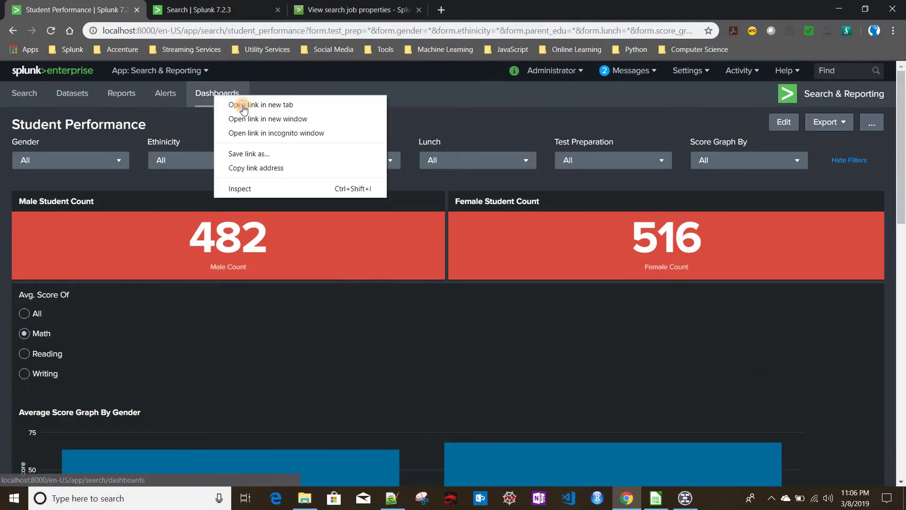
click(239, 106)
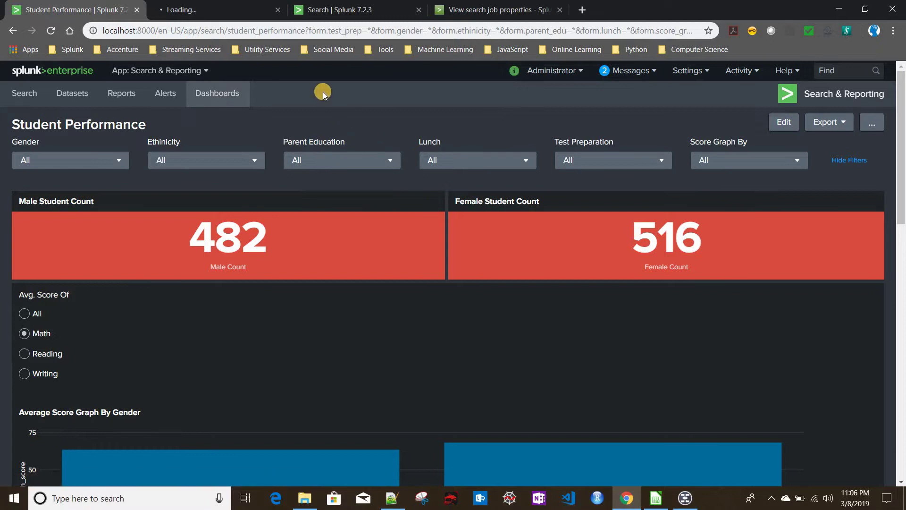
click(344, 16)
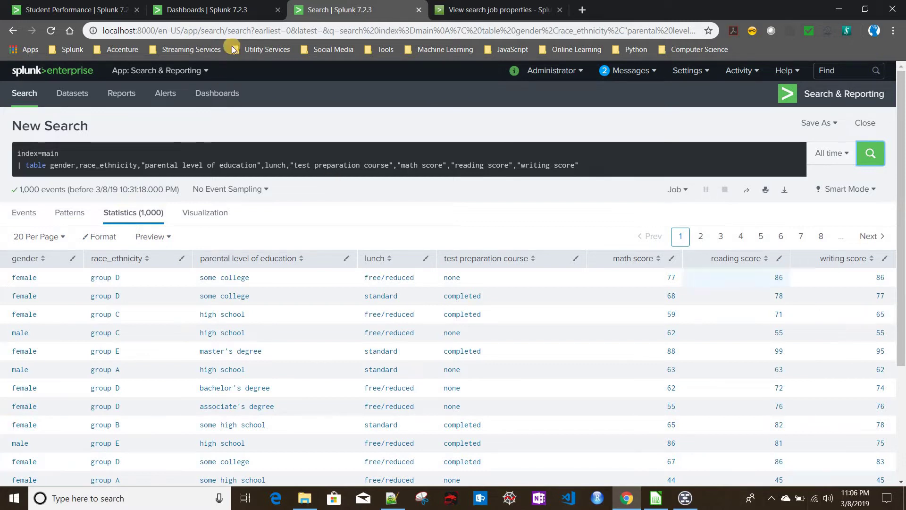
click(185, 11)
Step: Create a new private dashboard titled "Student Performance Demo"
click(850, 131)
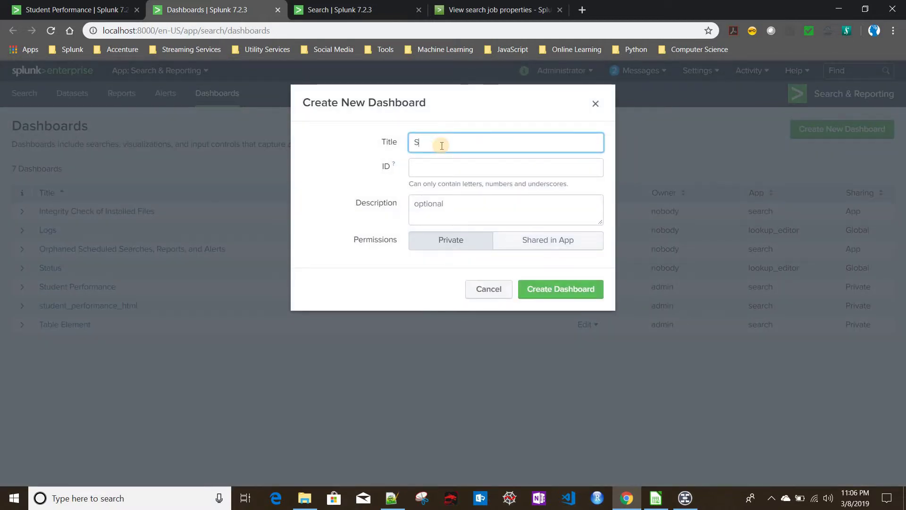
text(Student Performance Demo)
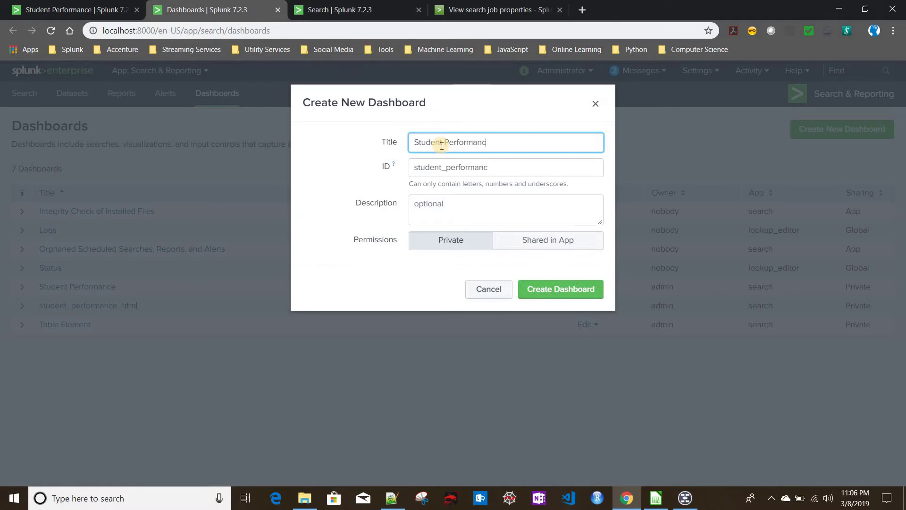
click(556, 290)
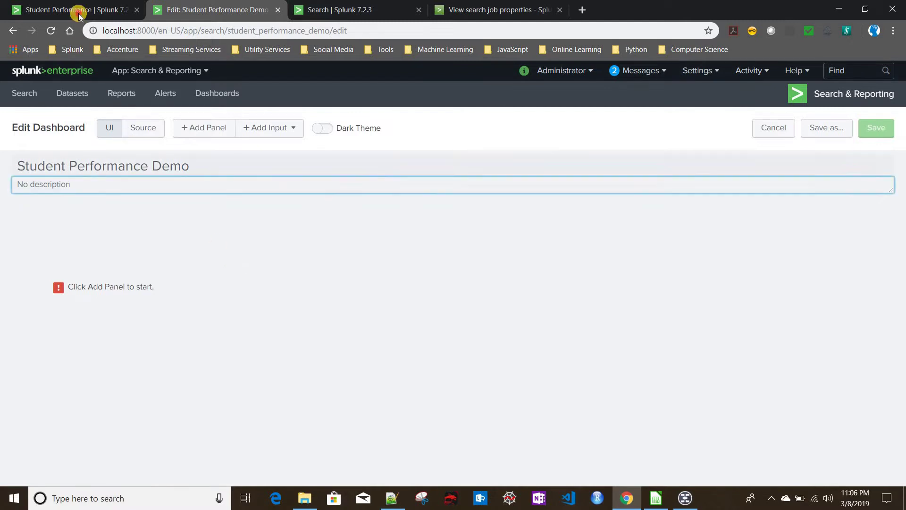
Step: Open the new dashboard's XML source and add an empty <search> element below the label line
click(56, 9)
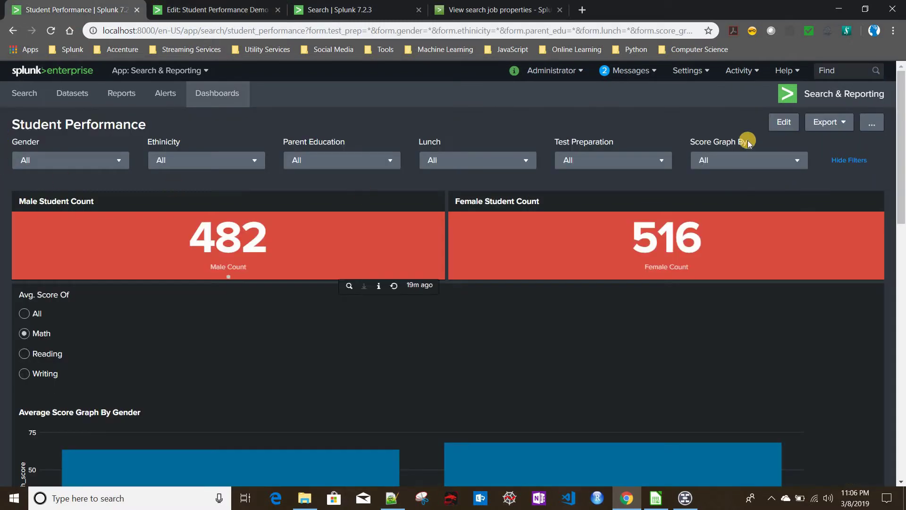
click(192, 9)
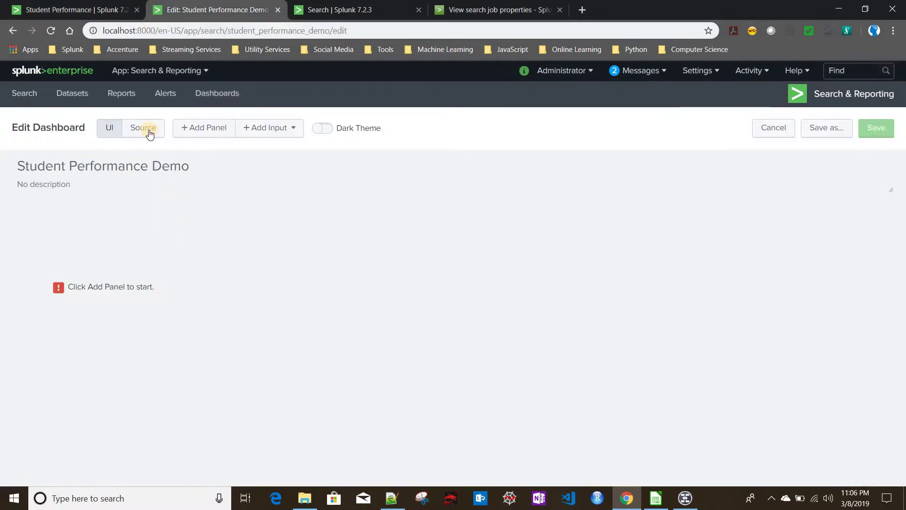
click(146, 128)
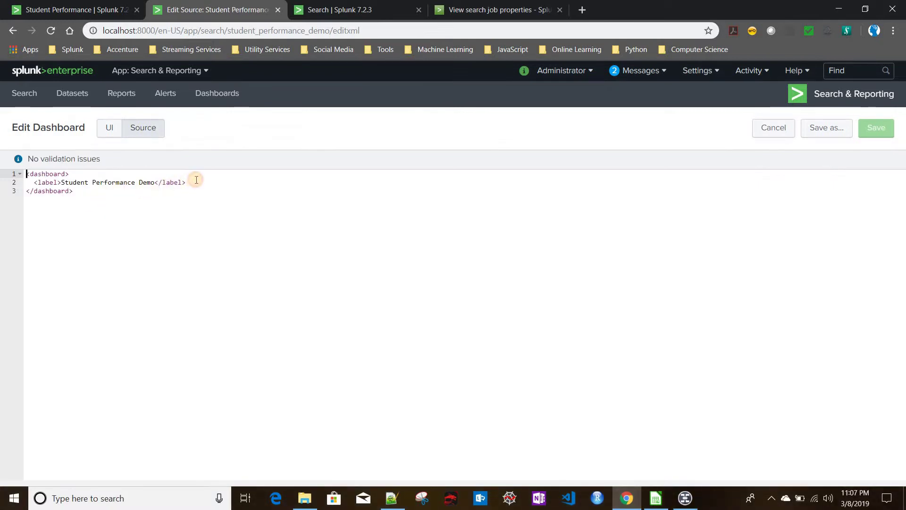
click(196, 180)
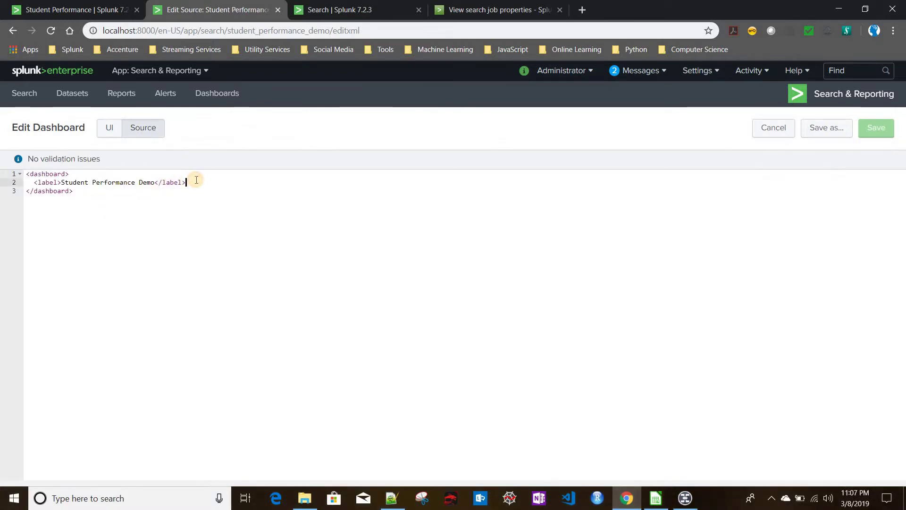
key(Return)
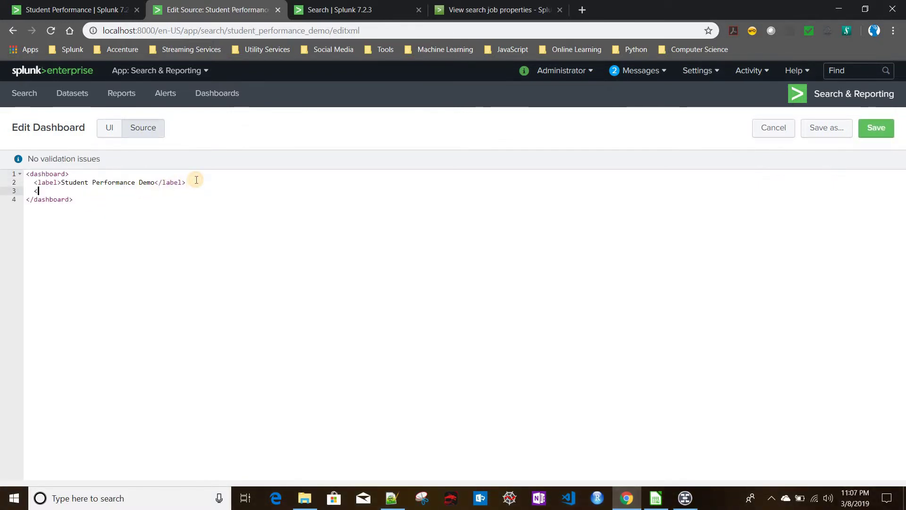
text(<search></search>)
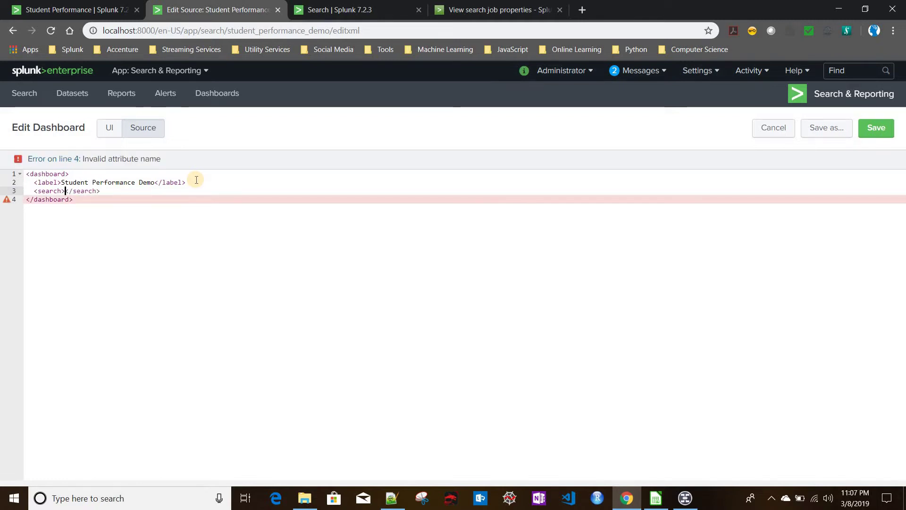
key(Return)
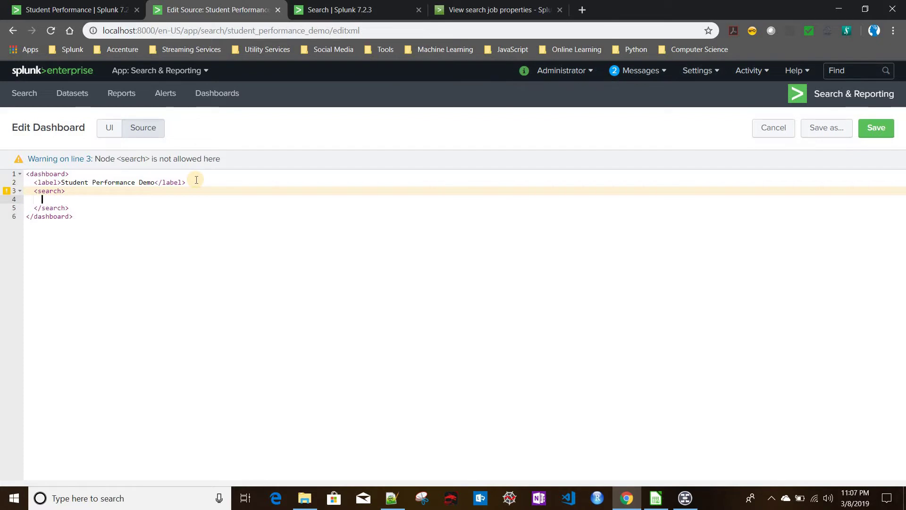
Step: Give the <search> element the attribute id="base_search"
click(62, 191)
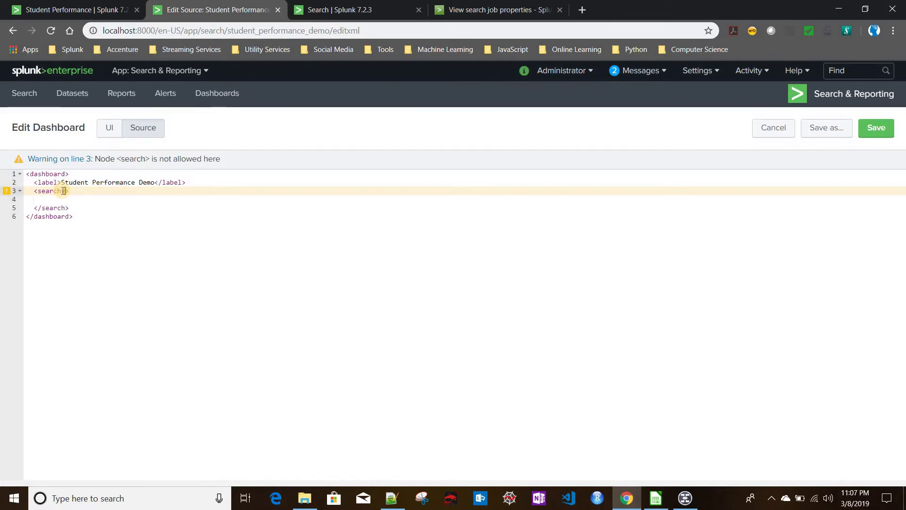
text(id=)
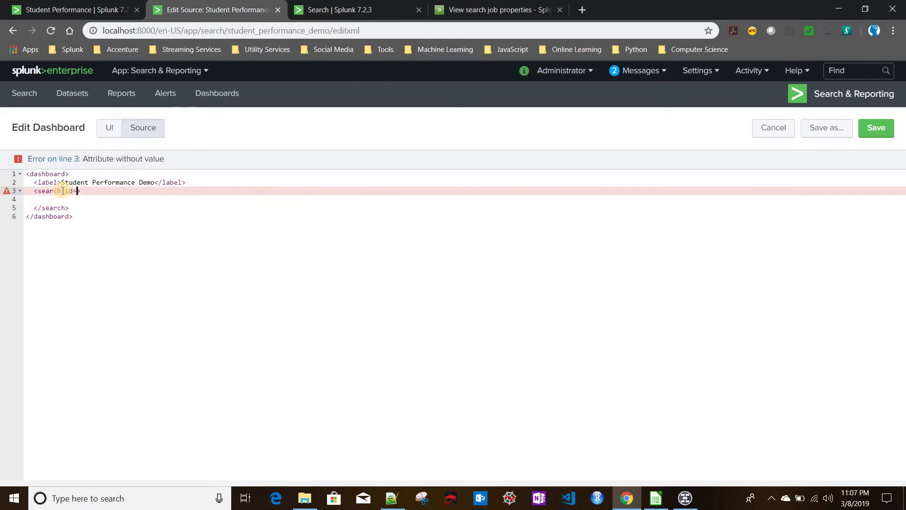
text(")
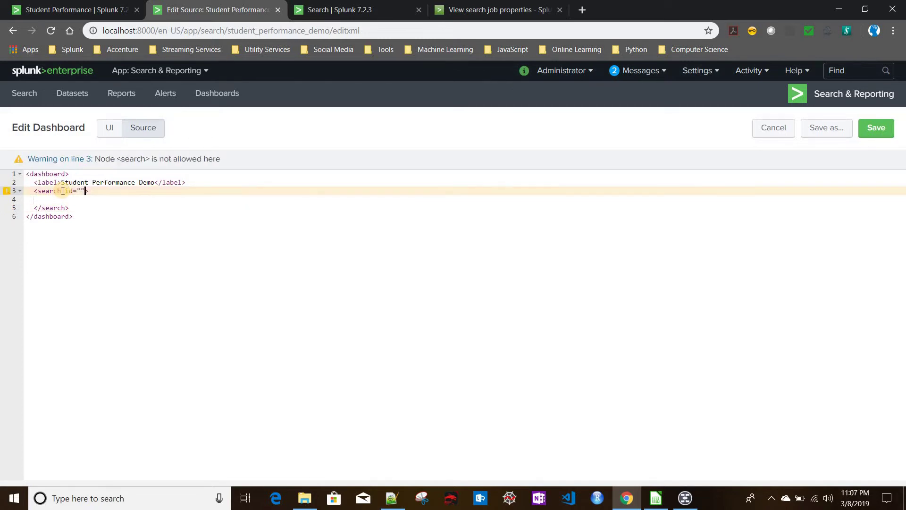
key(Down)
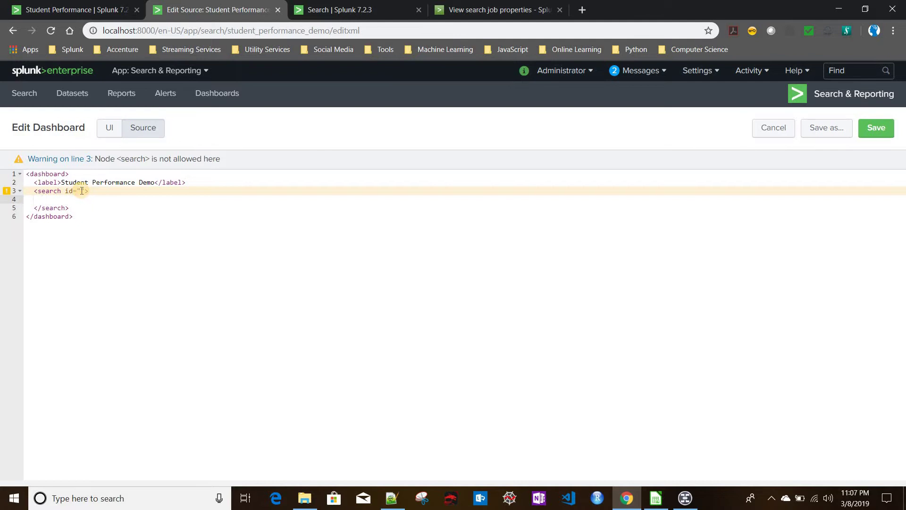
click(81, 191)
text(base_search)
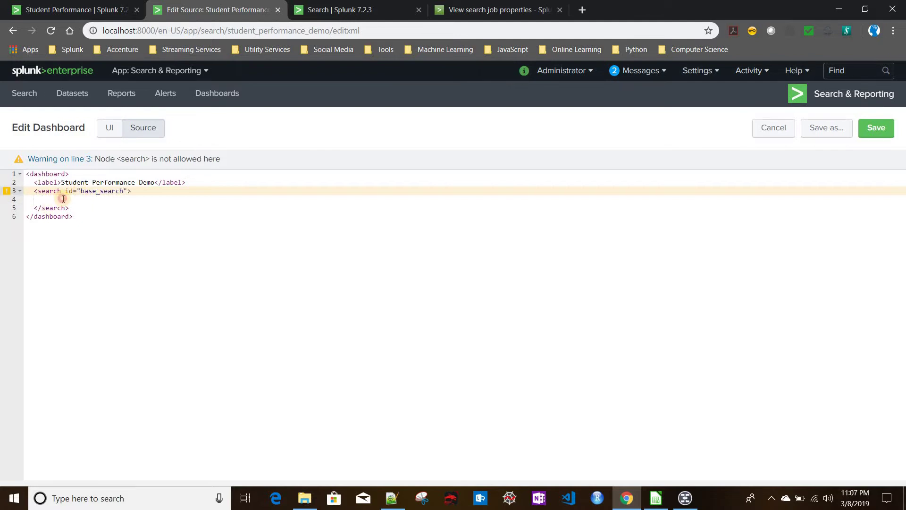
Step: Add an empty <query> element inside the base_search element
click(63, 199)
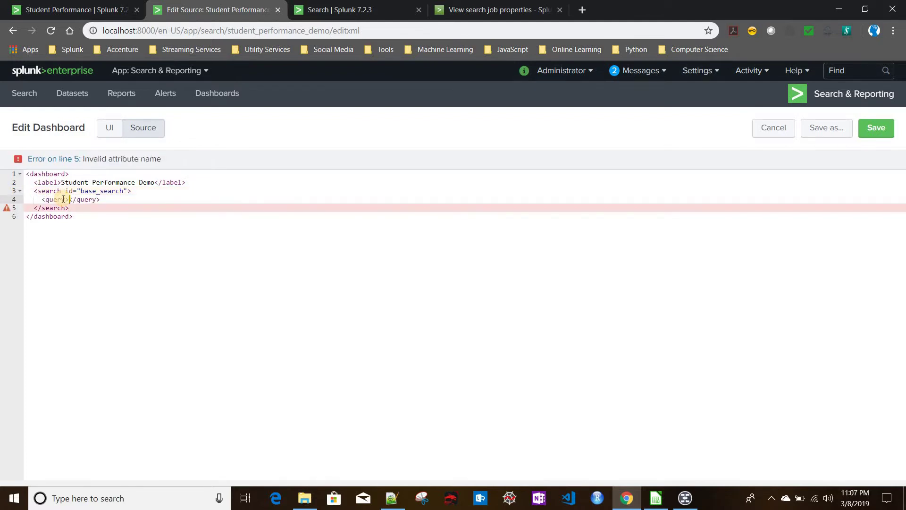
text(<query>)
key(Return)
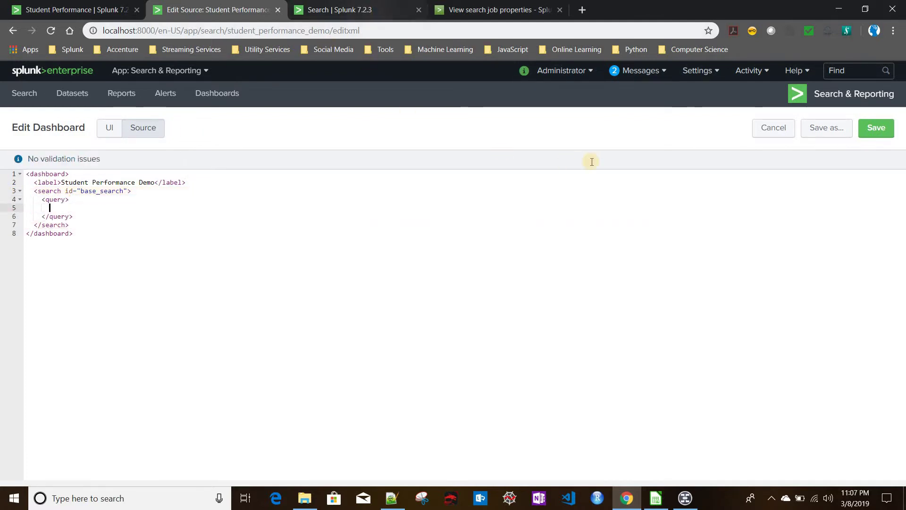
Step: Copy the full index=main table search from the search page into the <query> element and save the dashboard
key(ctrl+Tab)
drag(580, 166, 9, 150)
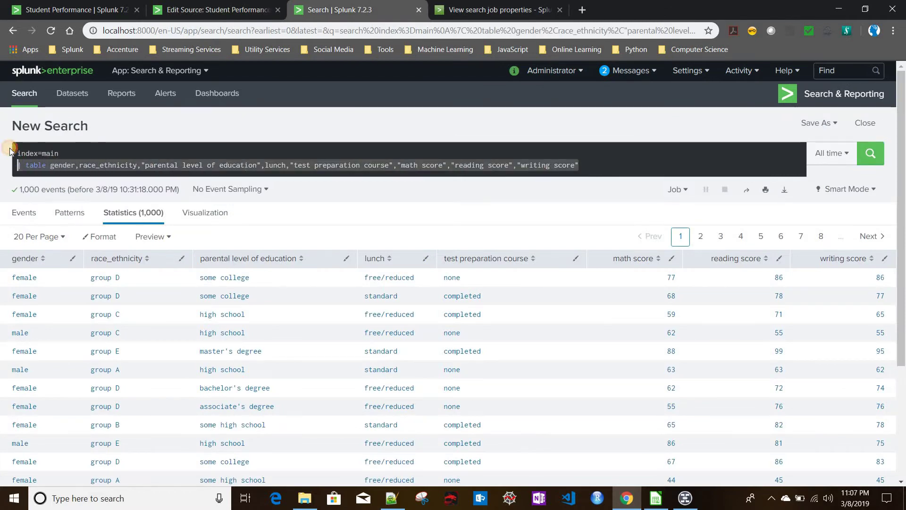
click(200, 9)
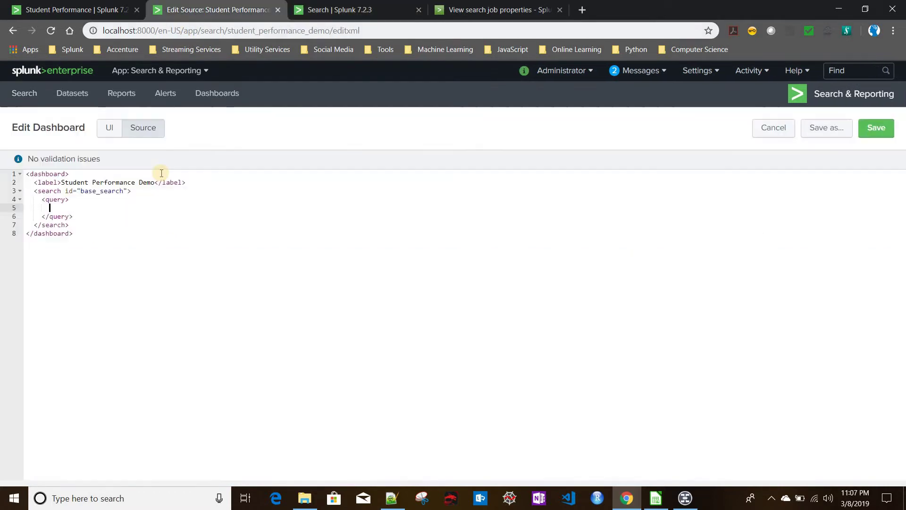
text(index=main | table gender,race_ethnicity,"parental level of education",lunch,"test preparation course","math score","reading score","writing score")
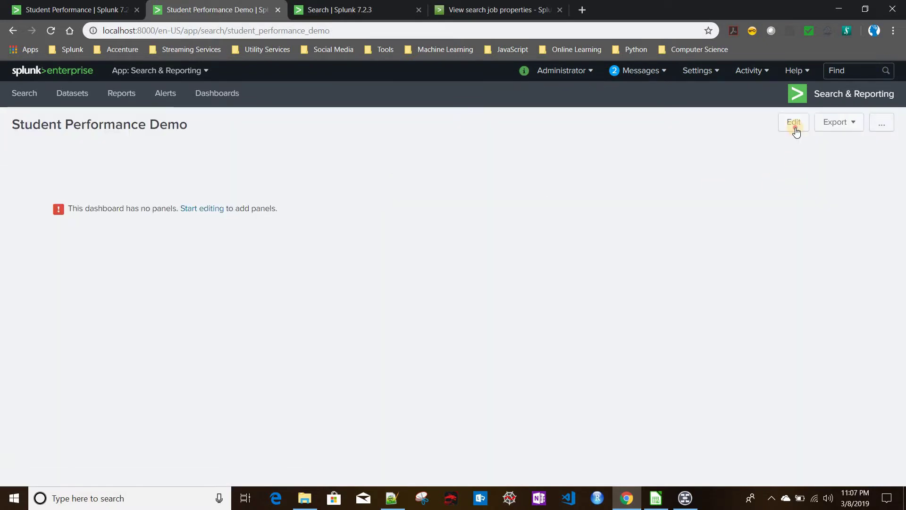
Step: Add a dropdown input to the Student Performance Demo dashboard and label it Gender
click(795, 126)
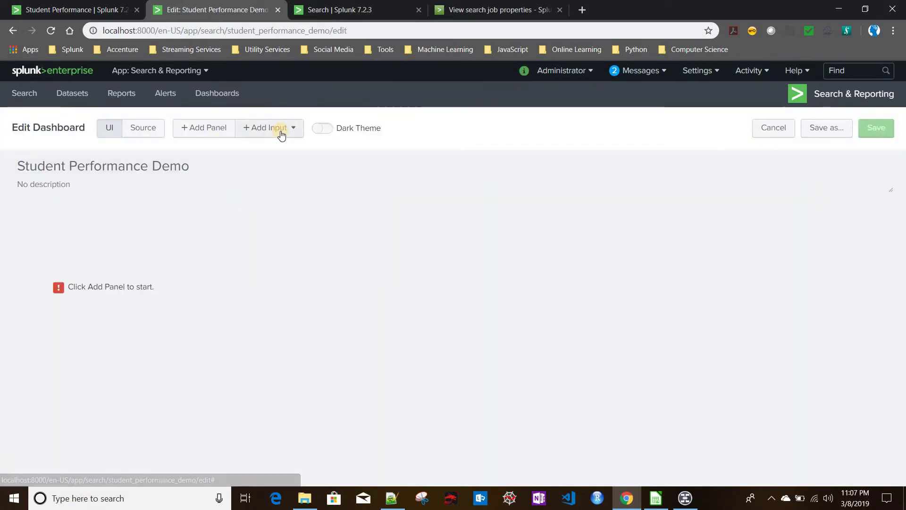
click(281, 134)
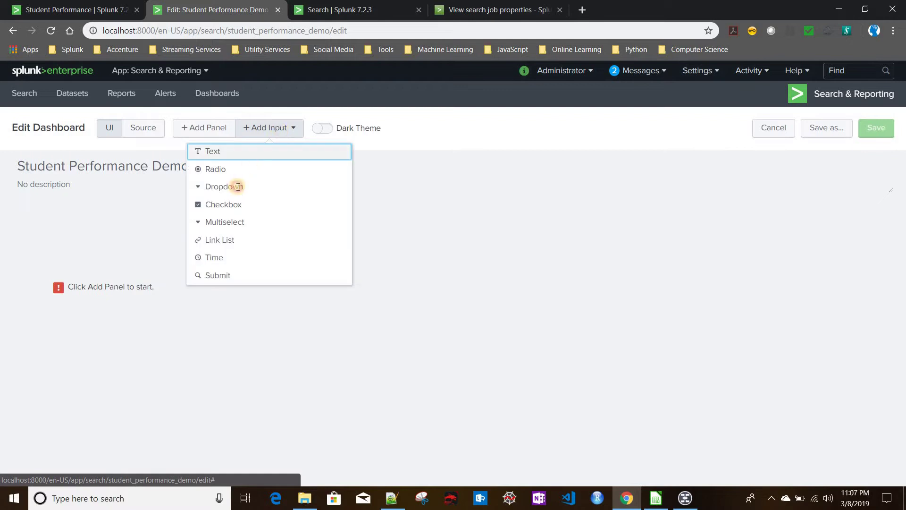
click(224, 186)
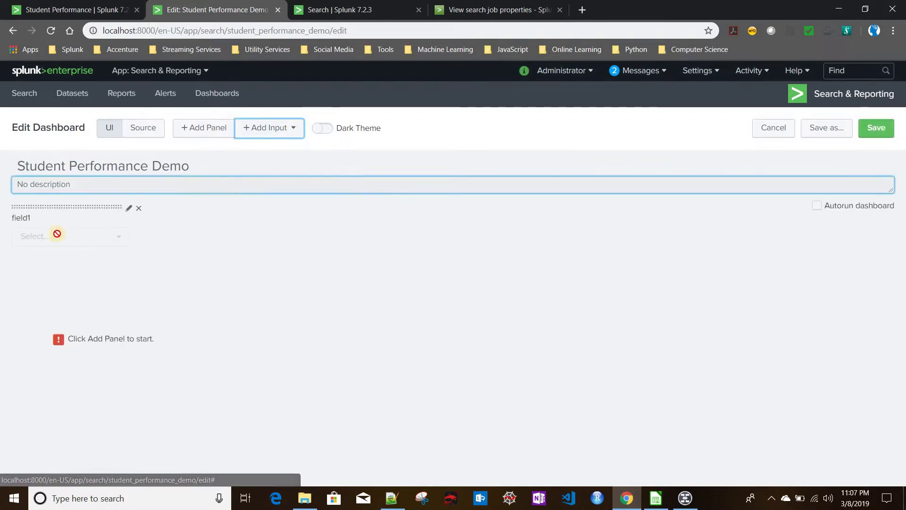
click(127, 209)
double_click(208, 256)
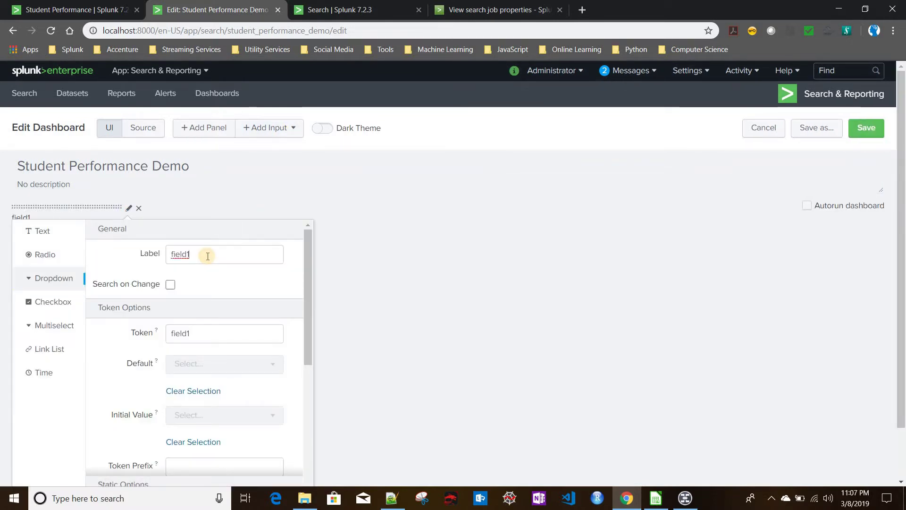
text(Gender)
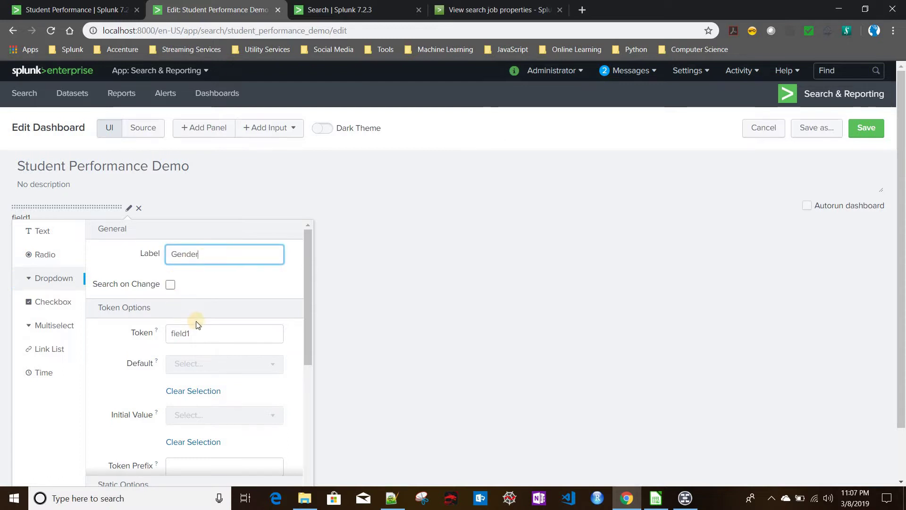
Step: Name the Gender dropdown's token gender
scroll(213, 287, down, 3)
scroll(214, 287, up, 1)
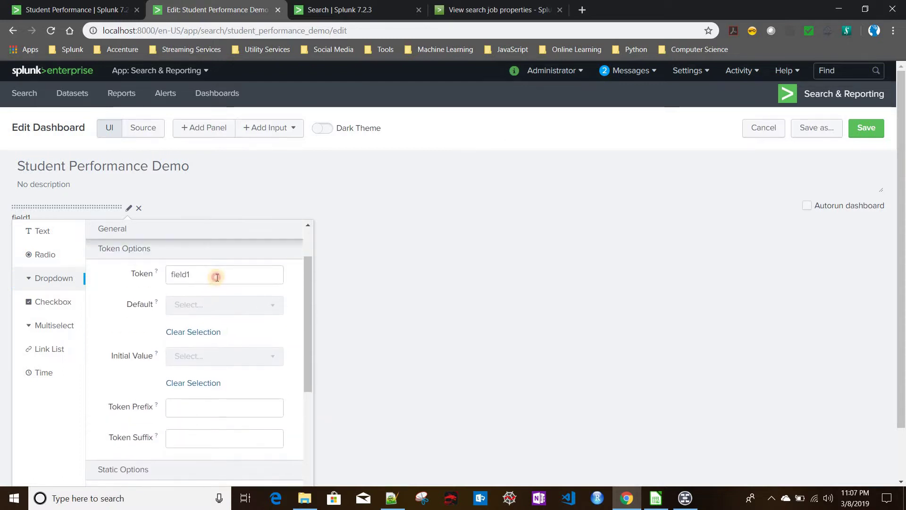
double_click(217, 278)
text(gend)
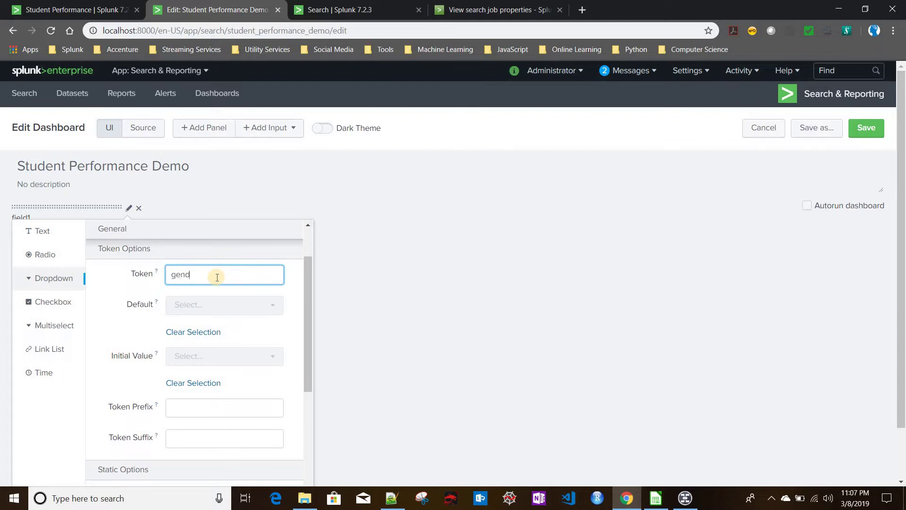
text(er)
scroll(126, 361, down, 2)
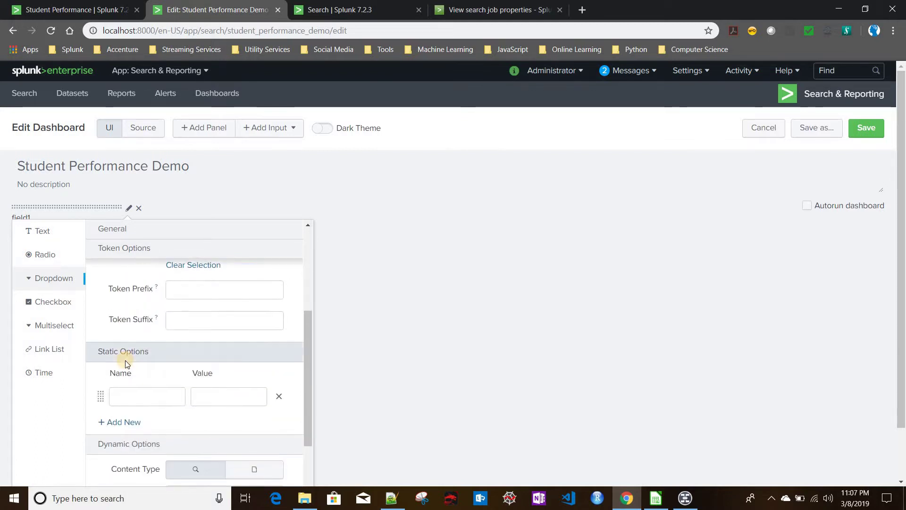
scroll(126, 360, up, 2)
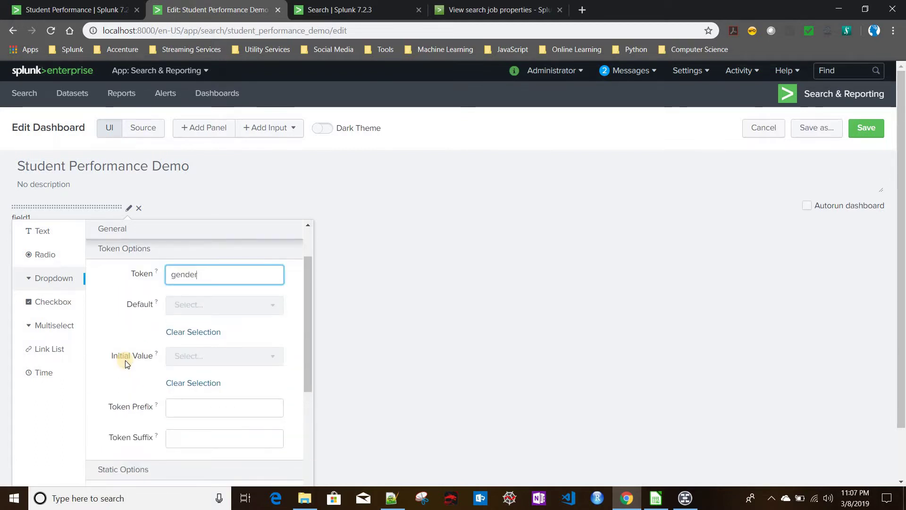
Step: Review the search page's gender field and the Gender filter's choices in the existing Student Performance dashboard
click(340, 9)
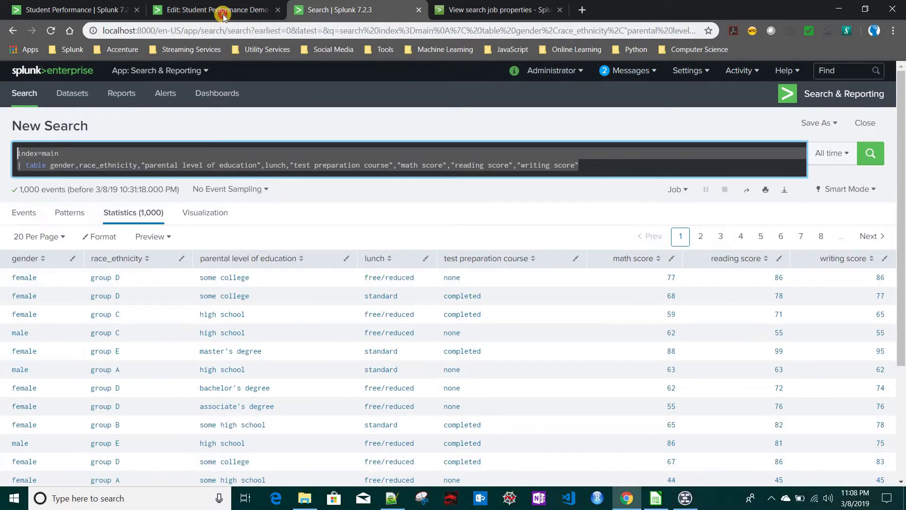
key(ctrl+shift+Tab)
scroll(127, 291, down, 2)
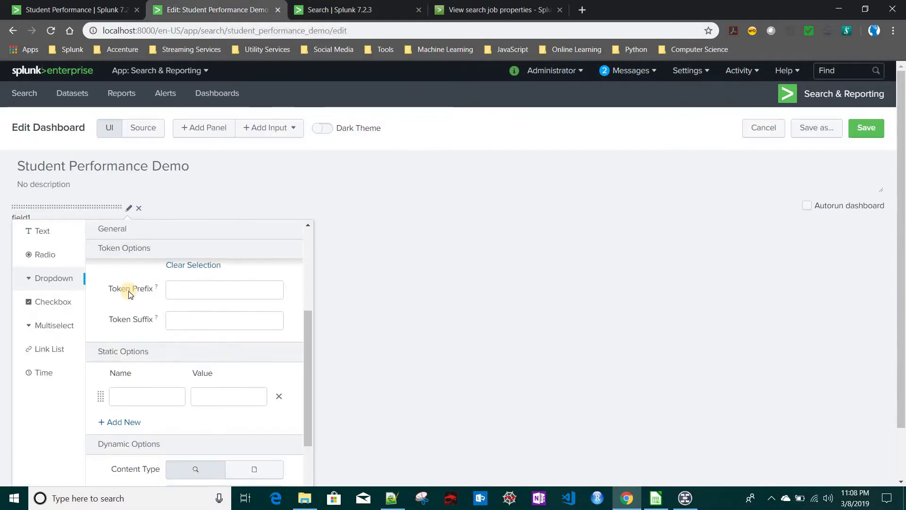
scroll(137, 384, down, 3)
scroll(203, 309, up, 2)
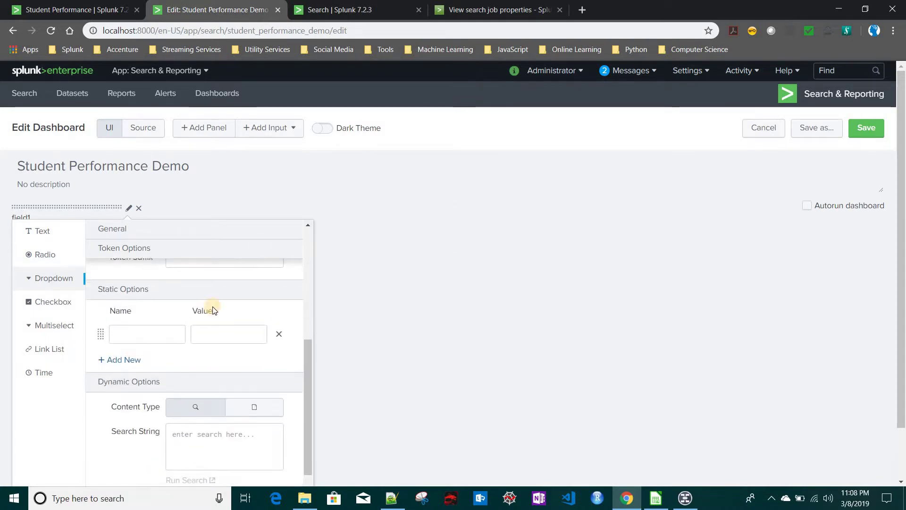
key(ctrl+shift+Tab)
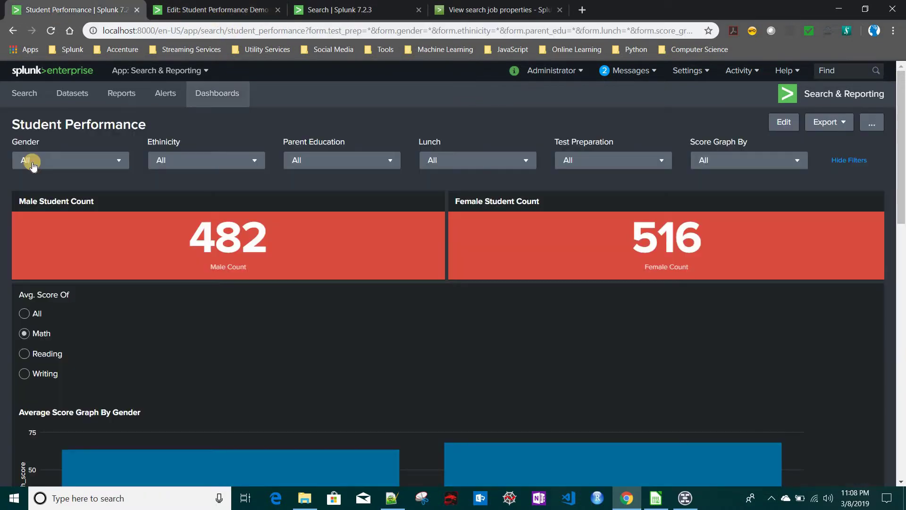
click(33, 160)
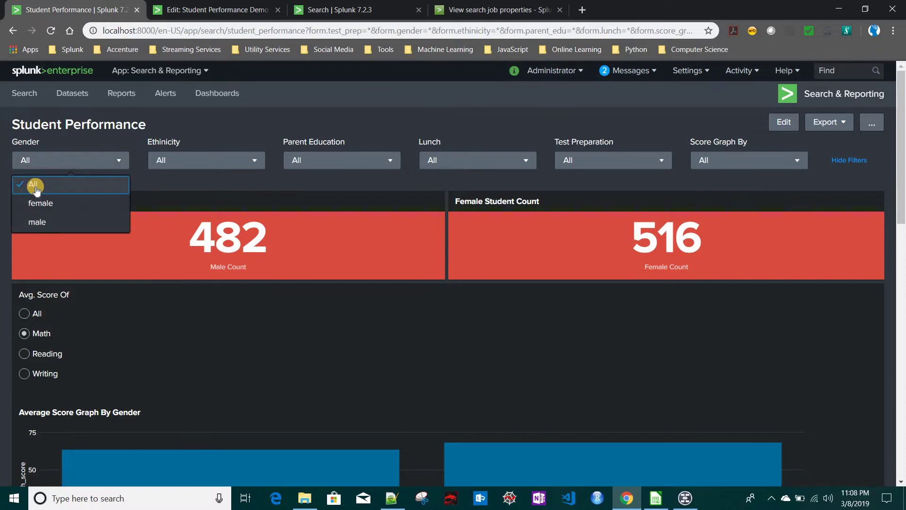
click(234, 133)
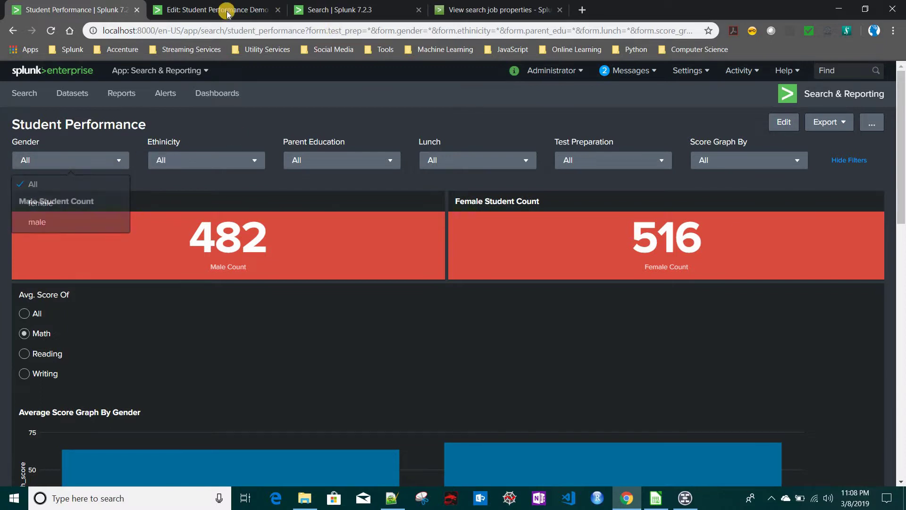
key(ctrl+Tab)
Step: Add a static option named All with the value * to the Gender dropdown
click(137, 338)
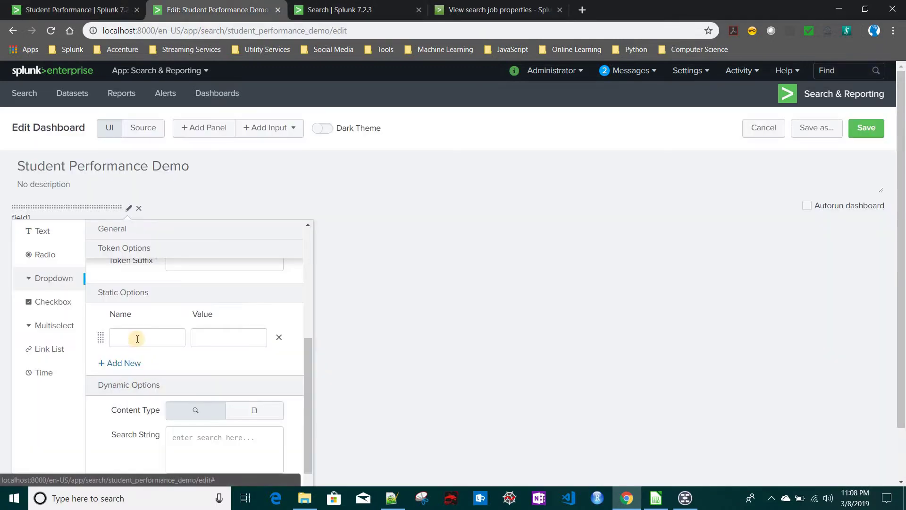
text(All)
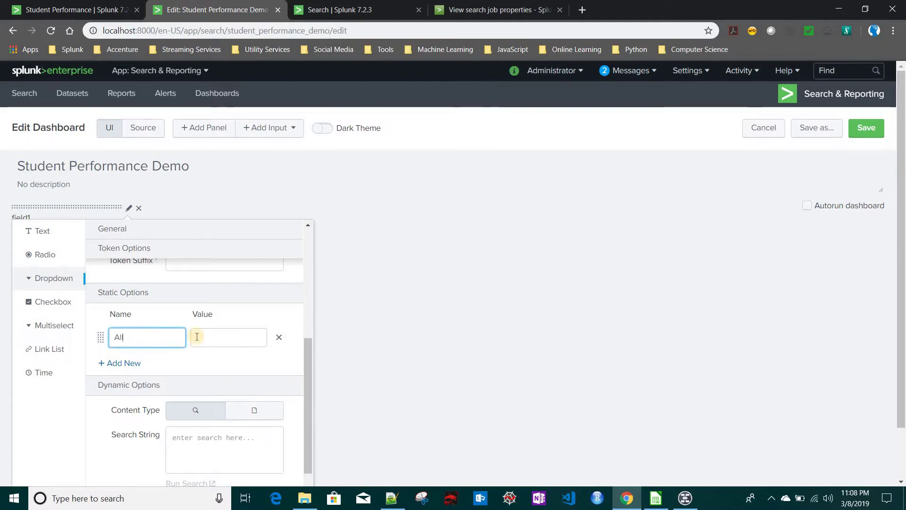
click(222, 332)
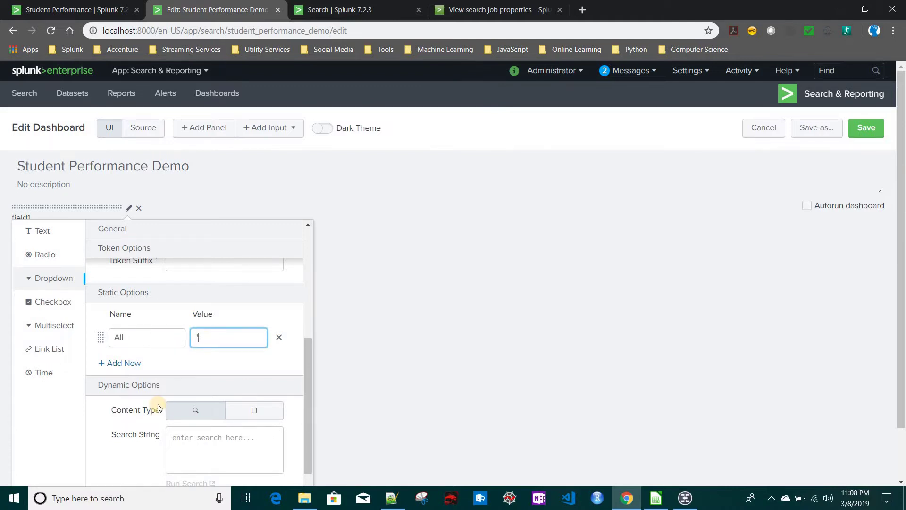
Step: Enter "| stats count by gender" as the dropdown's dynamic search string, copying the field name from the search page
scroll(218, 385, down, 1)
click(218, 387)
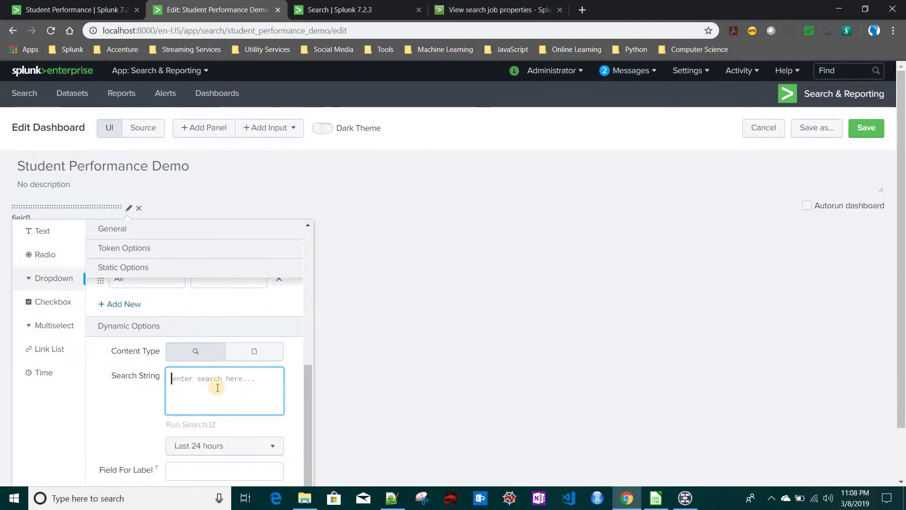
text(| stats)
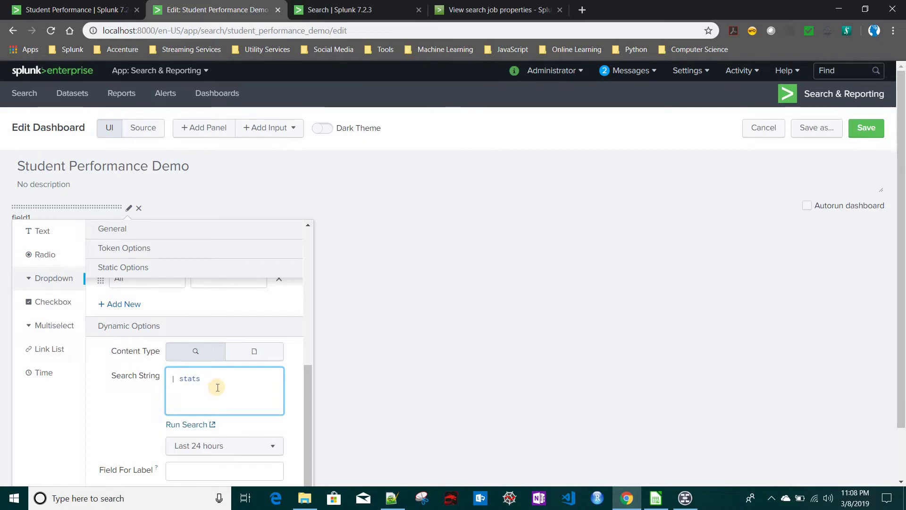
text( count by)
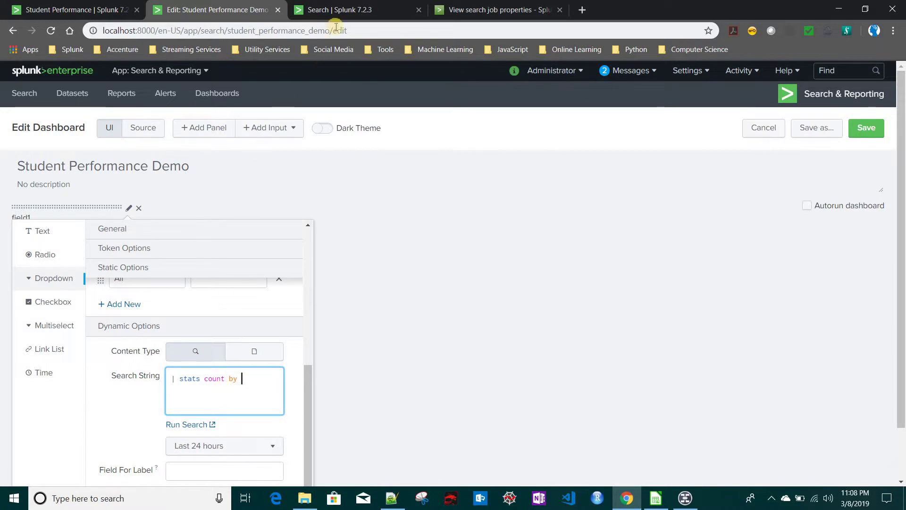
click(344, 8)
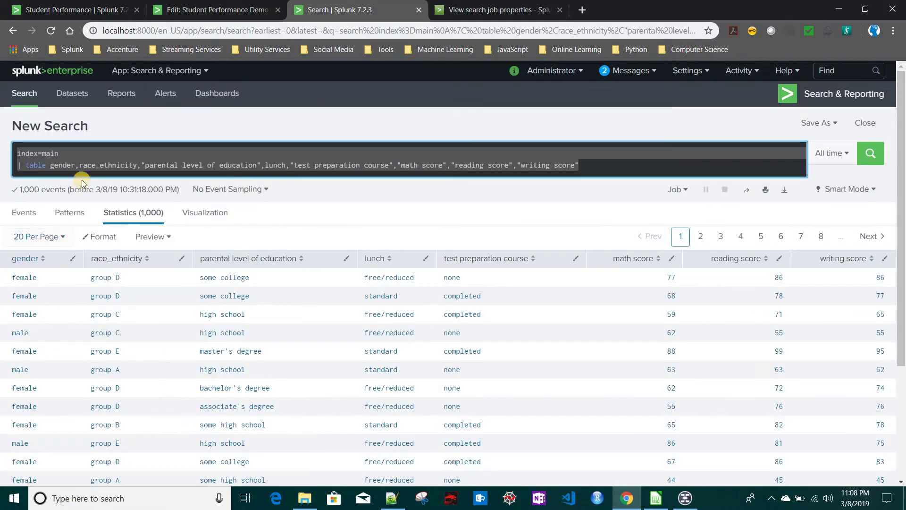
double_click(67, 165)
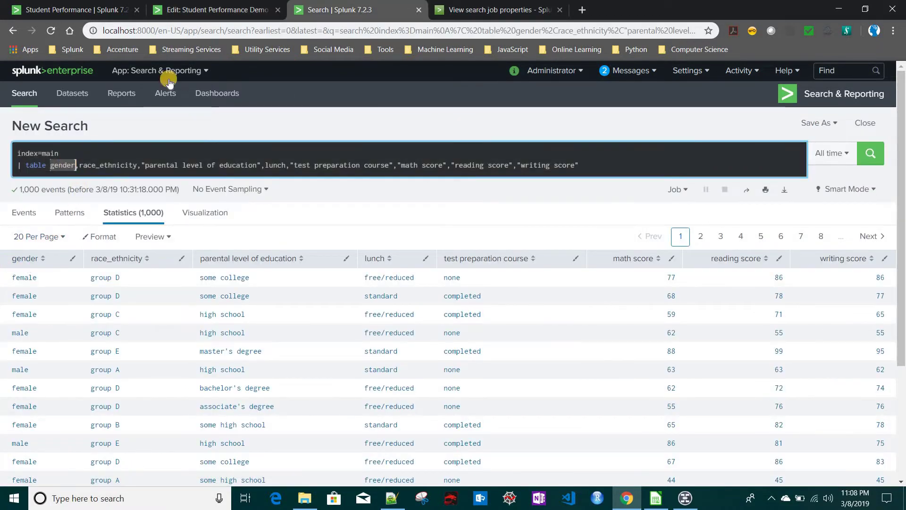
click(208, 9)
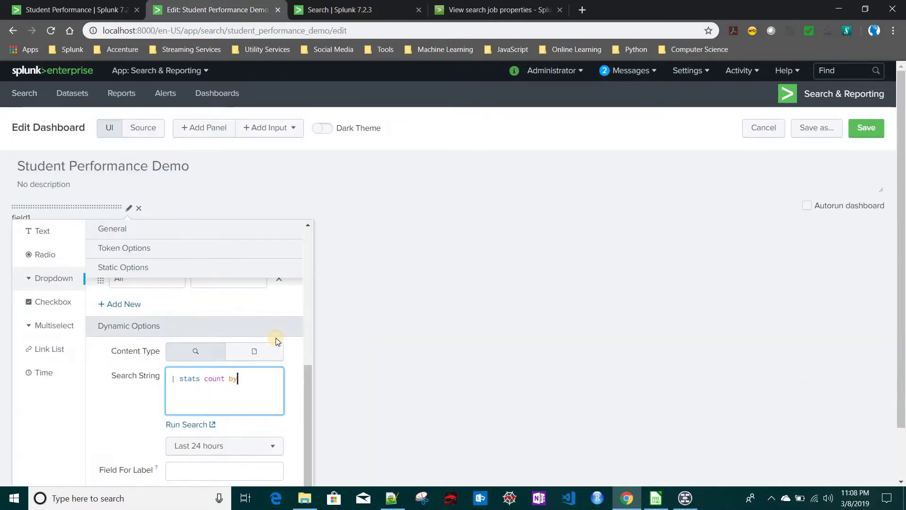
Step: Set the Gender dropdown's default selection to All
scroll(177, 403, up, 5)
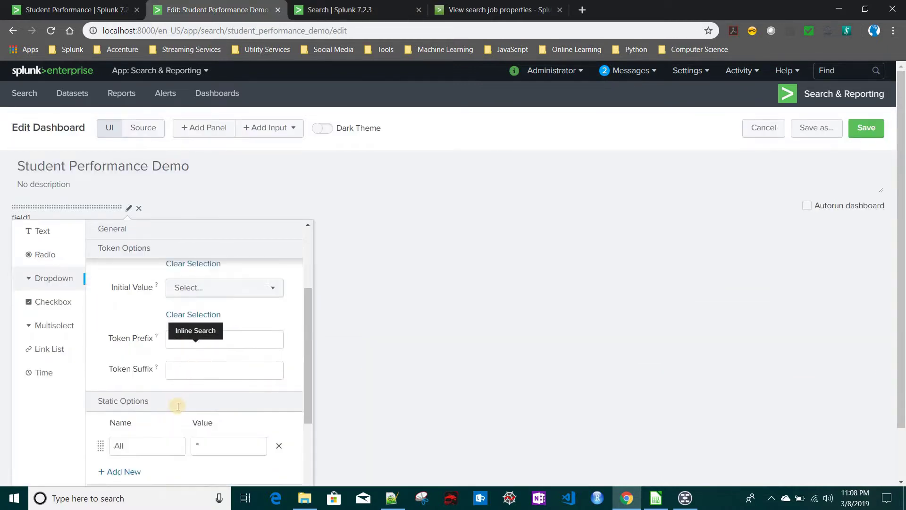
scroll(191, 375, up, 2)
click(222, 359)
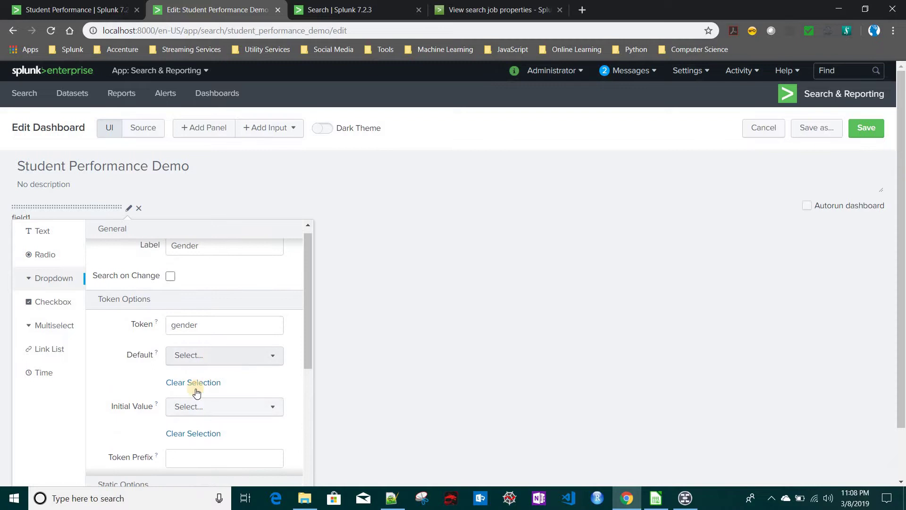
key(Return)
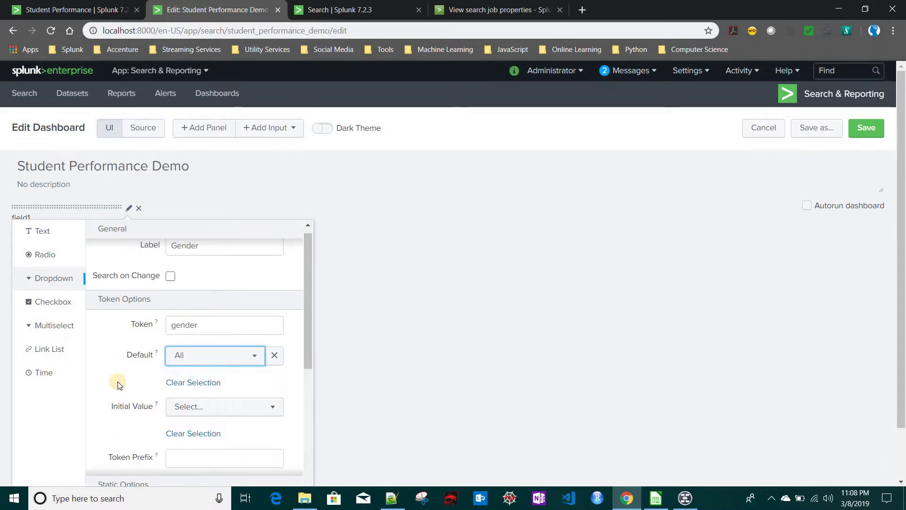
Step: Set both the field for label and the field for value to gender, and apply the dropdown's settings
scroll(118, 384, down, 6)
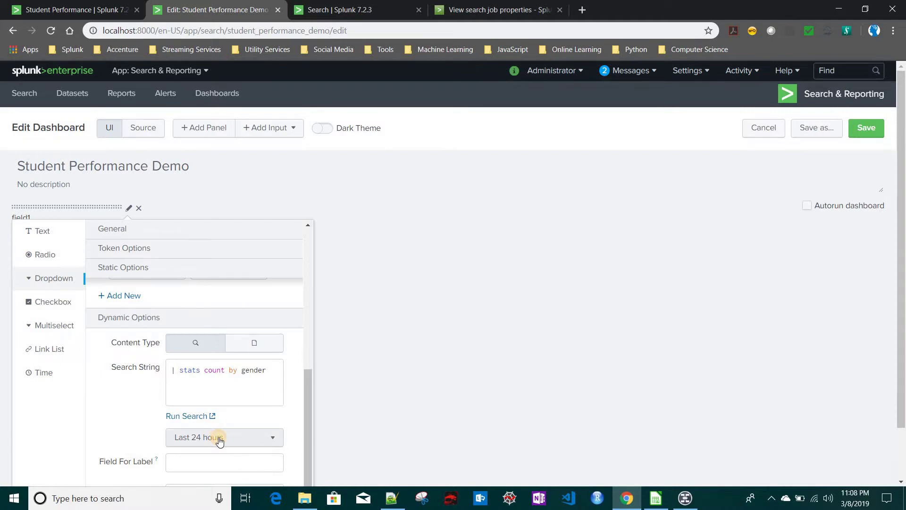
click(220, 438)
click(220, 439)
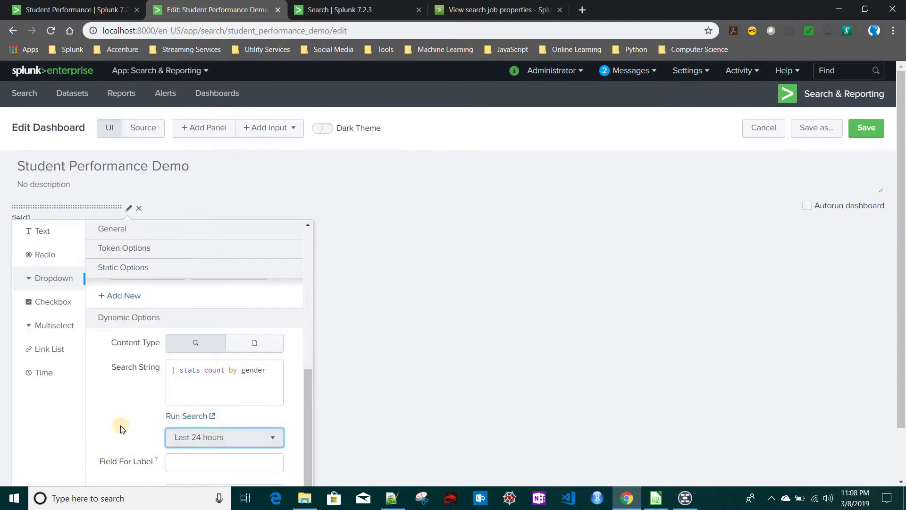
scroll(232, 423, down, 1)
click(201, 398)
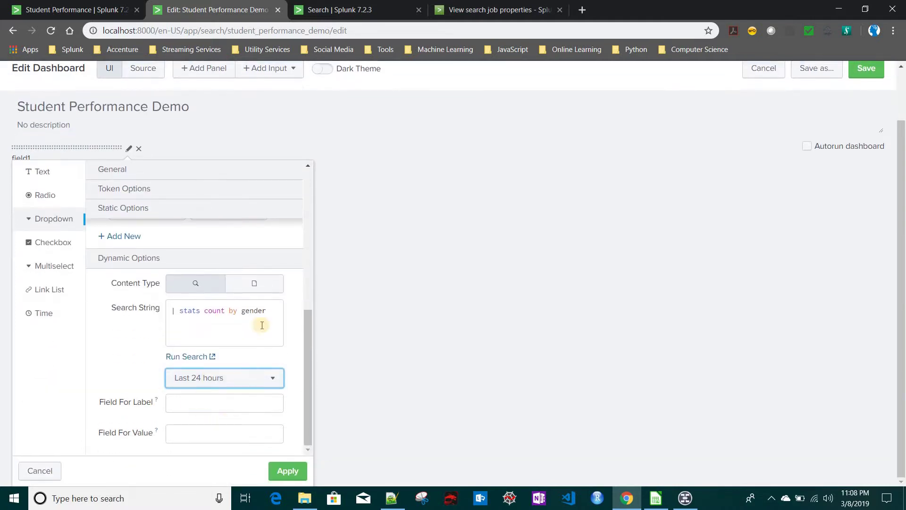
double_click(253, 310)
key(ctrl+c)
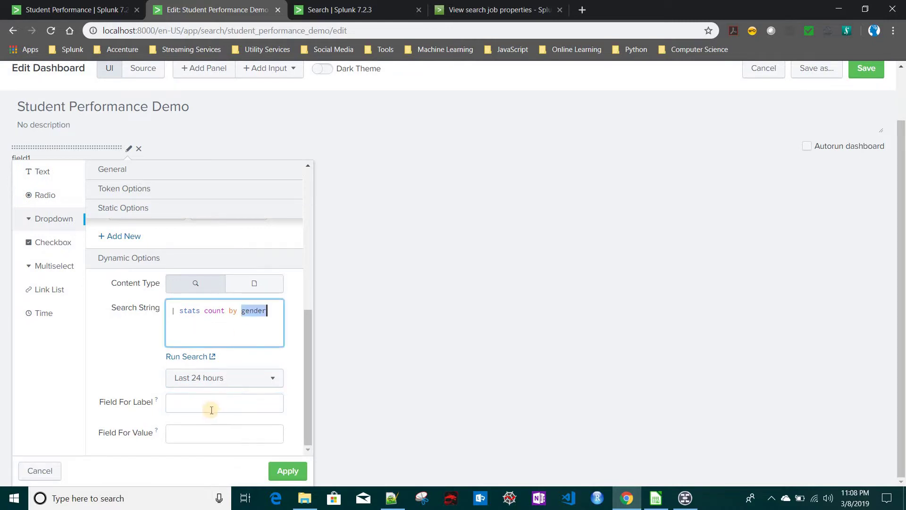
click(212, 409)
key(ctrl+v)
click(203, 433)
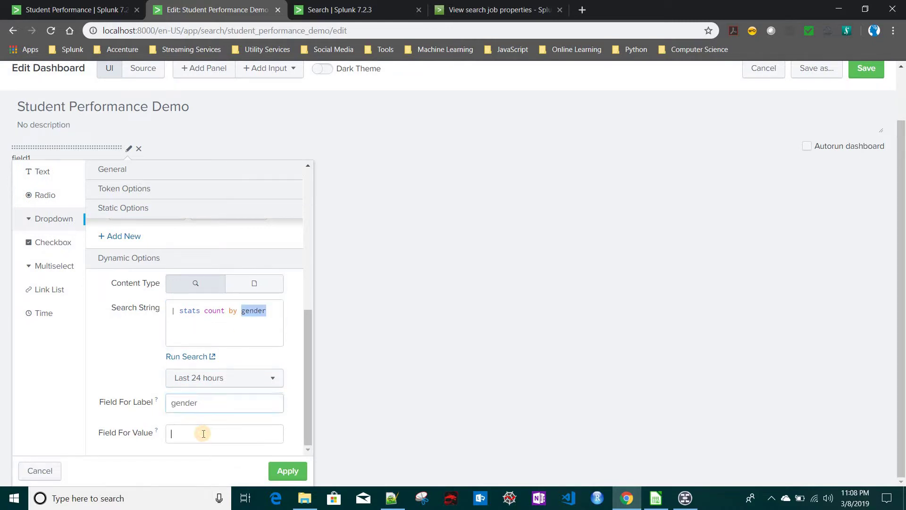
key(ctrl+v)
key(Return)
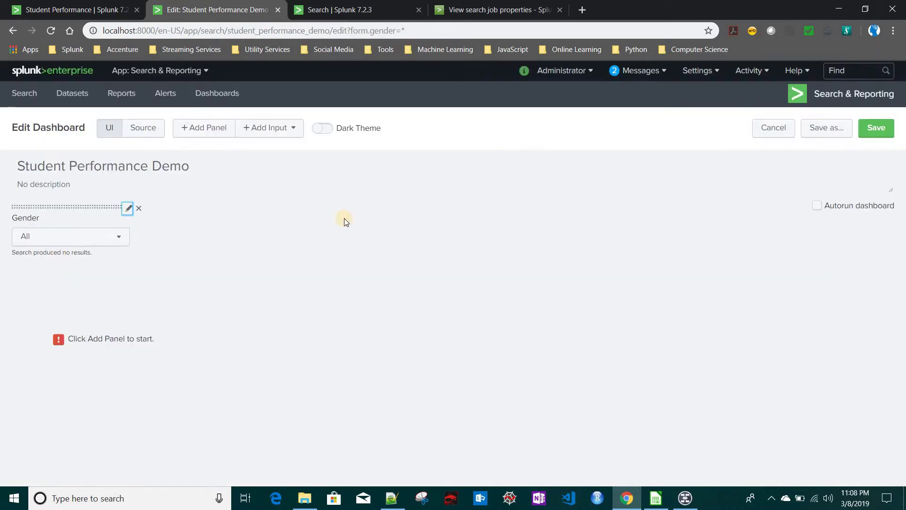
Step: In the dashboard source, add base="base_search" to the Gender dropdown's search element, copying the base search's id
click(138, 132)
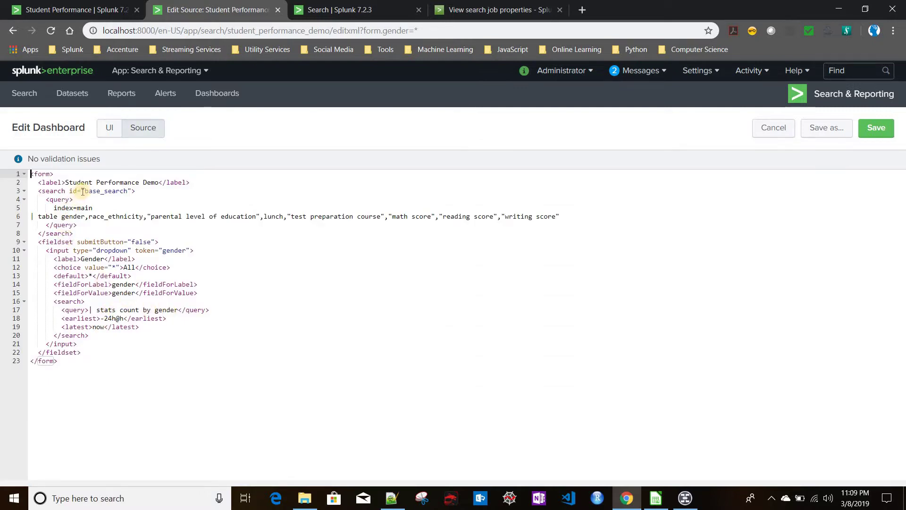
drag(81, 191, 133, 191)
key(ctrl+c)
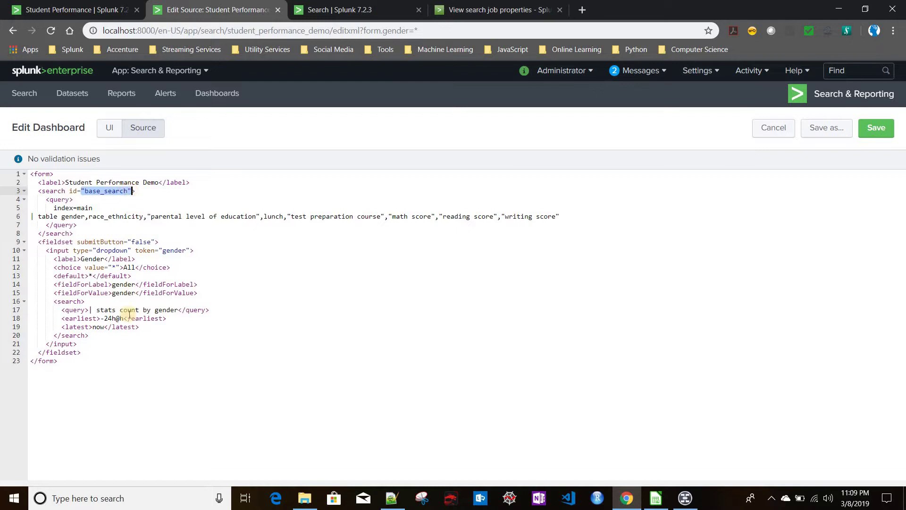
click(81, 301)
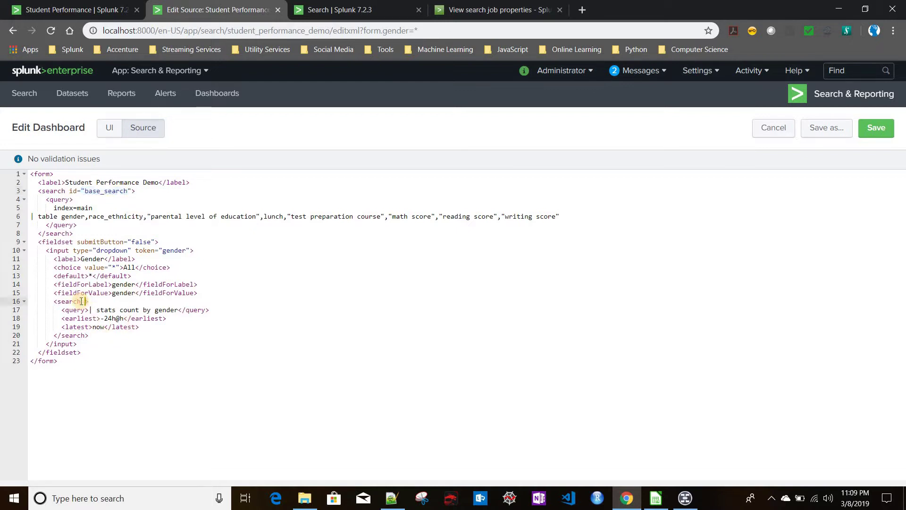
text(base=)
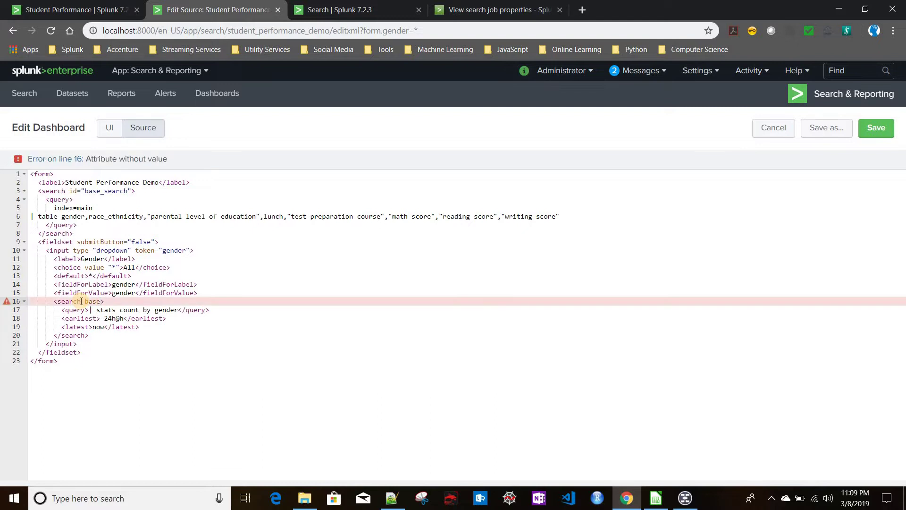
key(ctrl+v)
text(>)
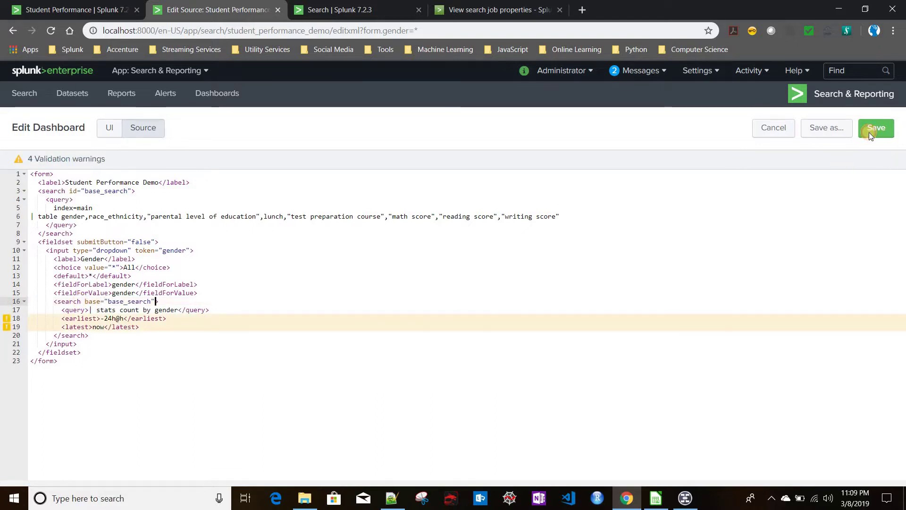
Step: Save the dashboard and check the options offered by its Gender dropdown
click(876, 128)
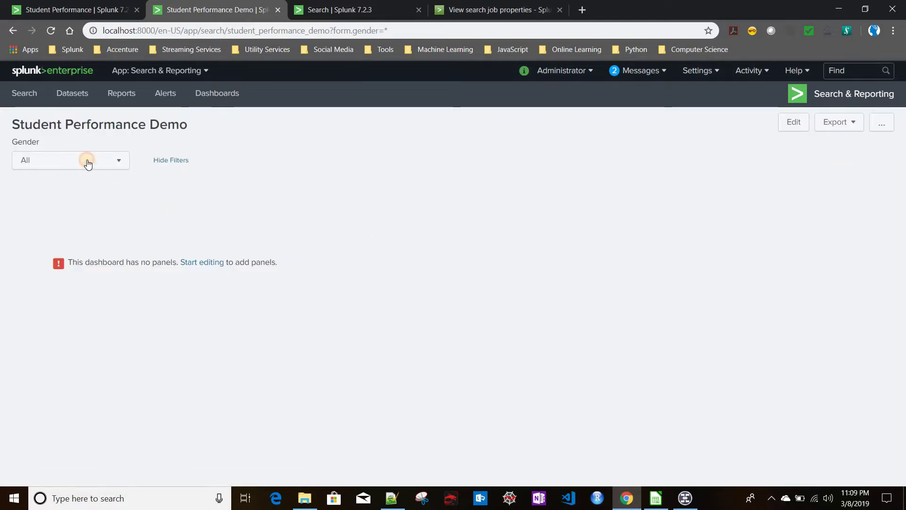
click(87, 161)
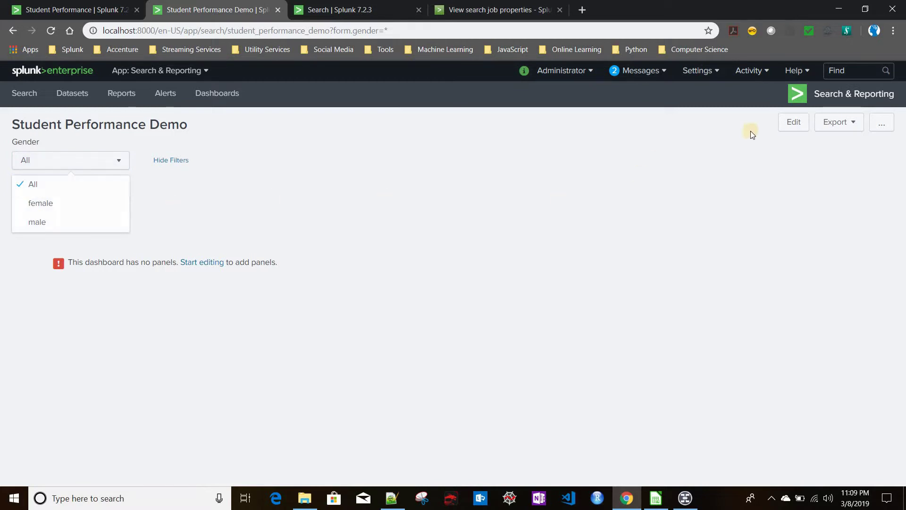
click(792, 132)
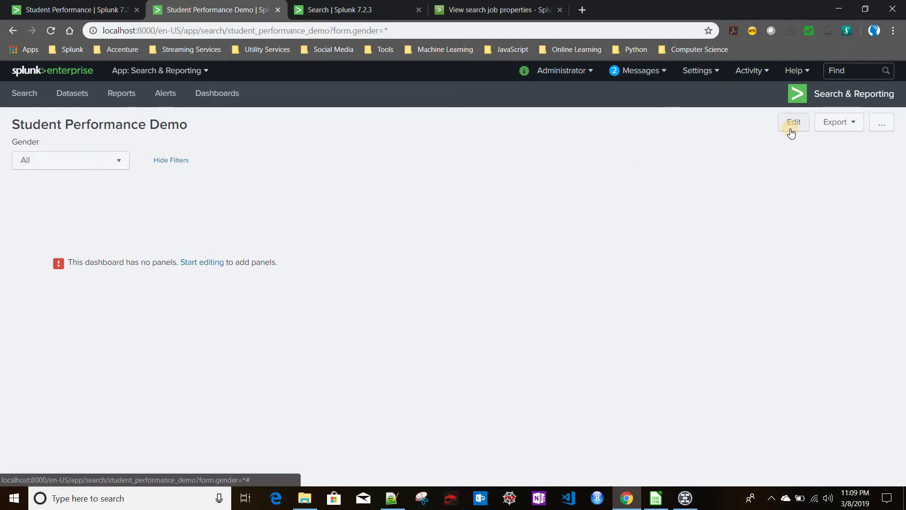
Step: Return to editing the dashboard and add a second dropdown input beside Gender
click(794, 123)
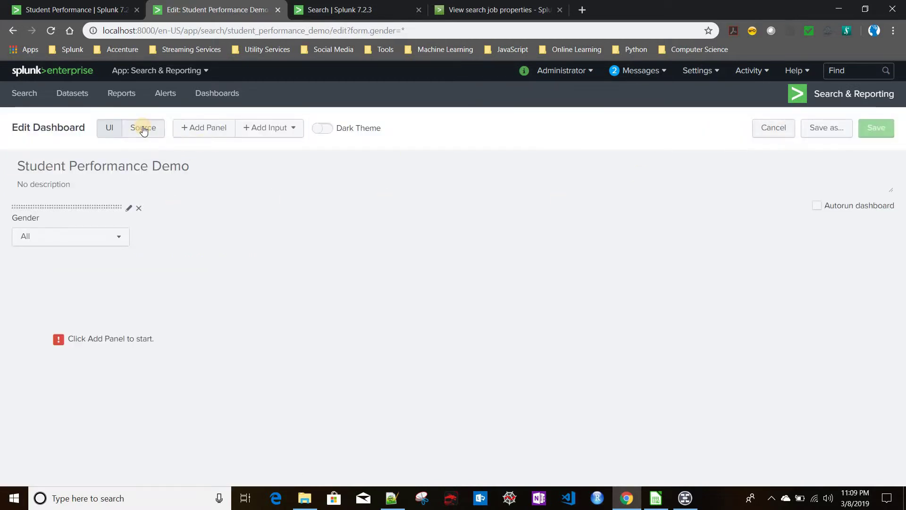
click(279, 136)
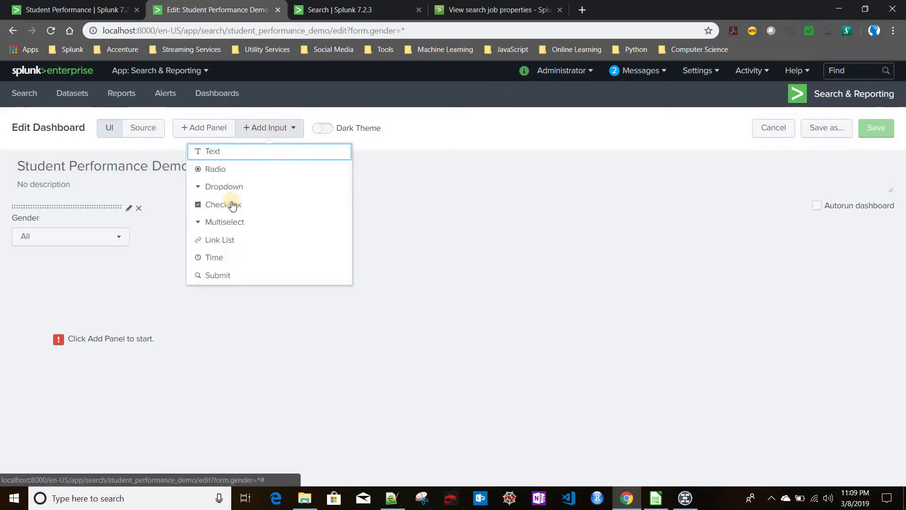
click(234, 187)
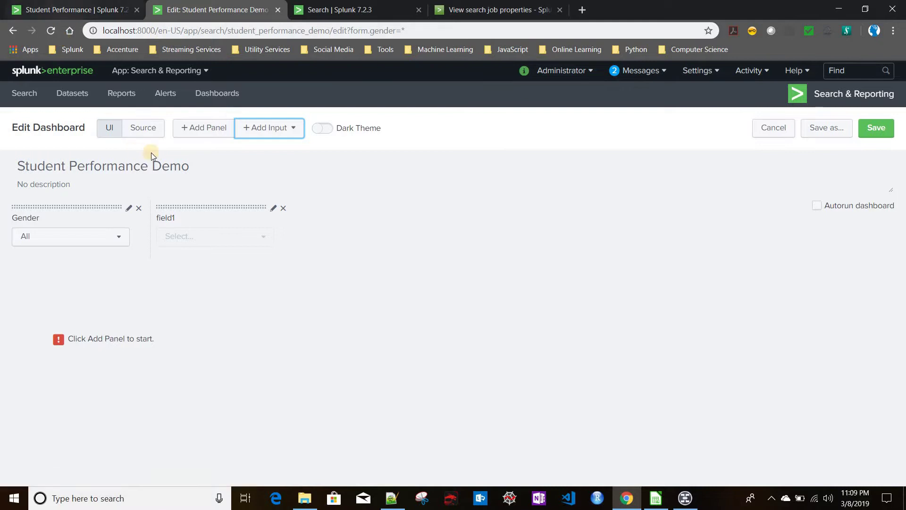
Step: Set the new dropdown's label to Ethinicity, copying the text from the Student Performance dashboard
click(70, 10)
double_click(166, 143)
key(ctrl+c)
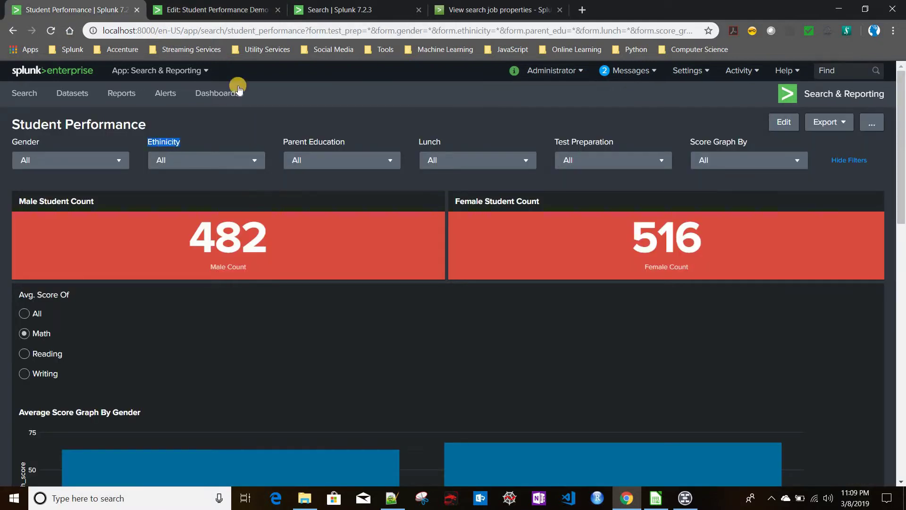
click(218, 17)
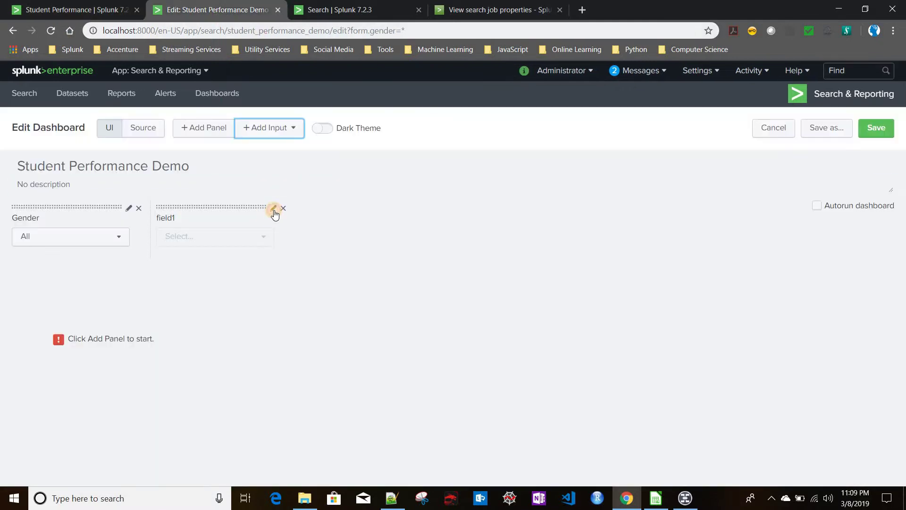
click(273, 208)
click(313, 253)
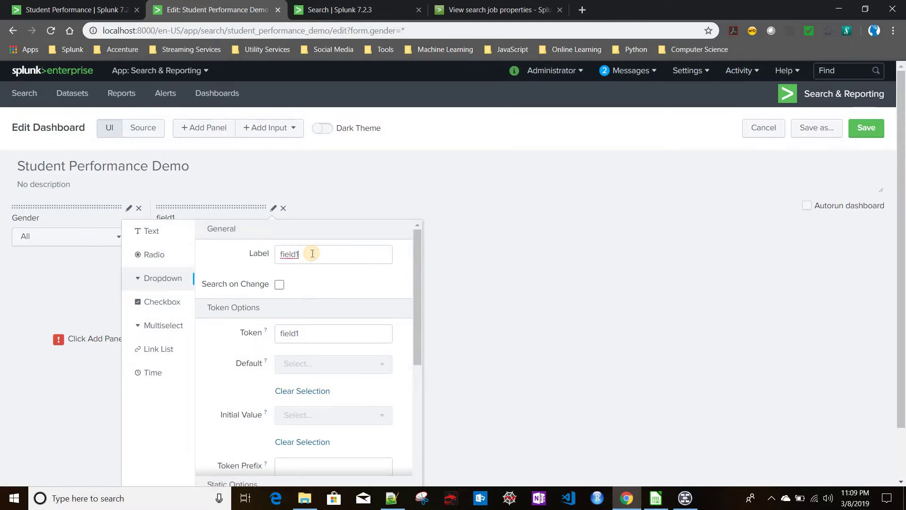
key(ctrl+a)
key(ctrl+v)
Step: Set the second dropdown's token to ethinicity, all in lowercase
click(313, 331)
key(ctrl+a)
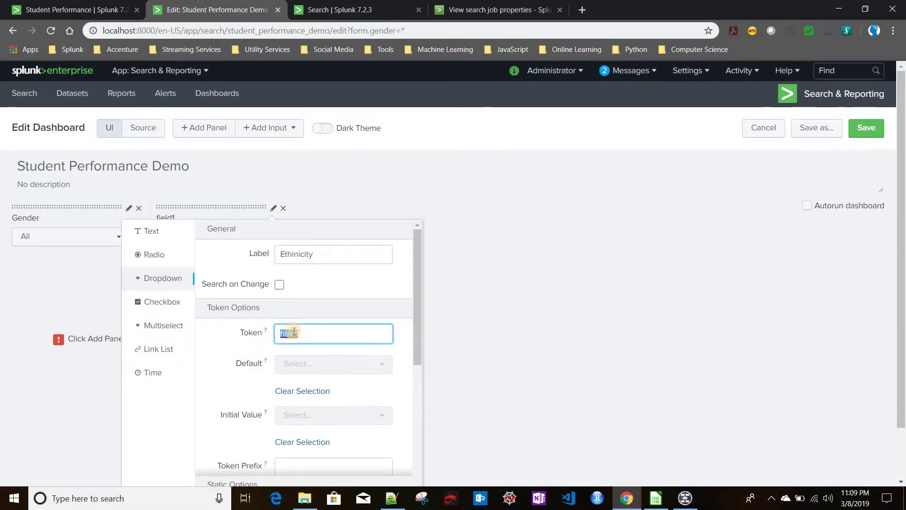
key(ctrl+v)
click(286, 333)
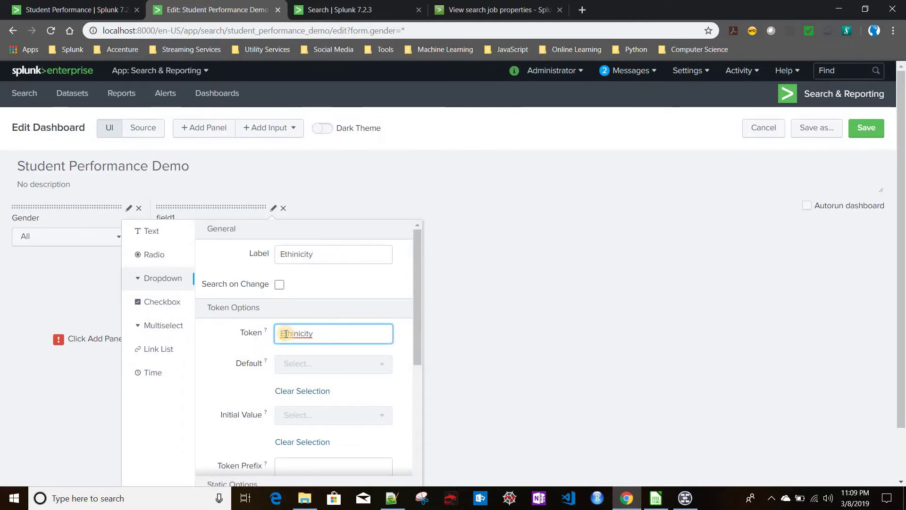
key(BackSpace)
text(e)
Step: Add a static option named All with the value * to the Ethinicity dropdown
scroll(208, 364, down, 4)
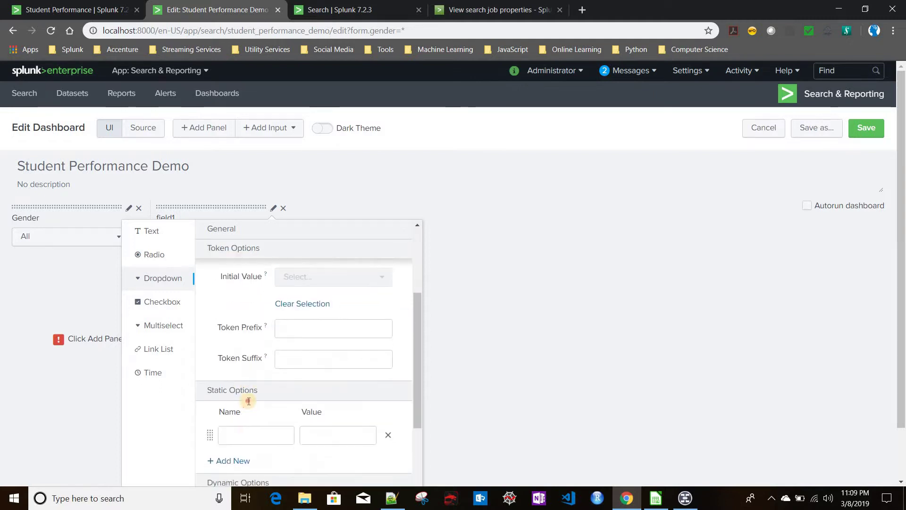
click(248, 401)
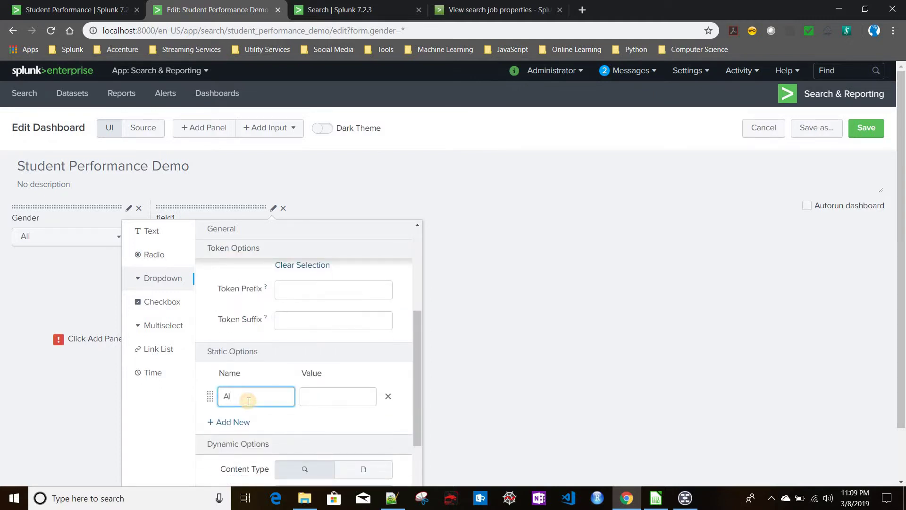
key(Tab)
text(*)
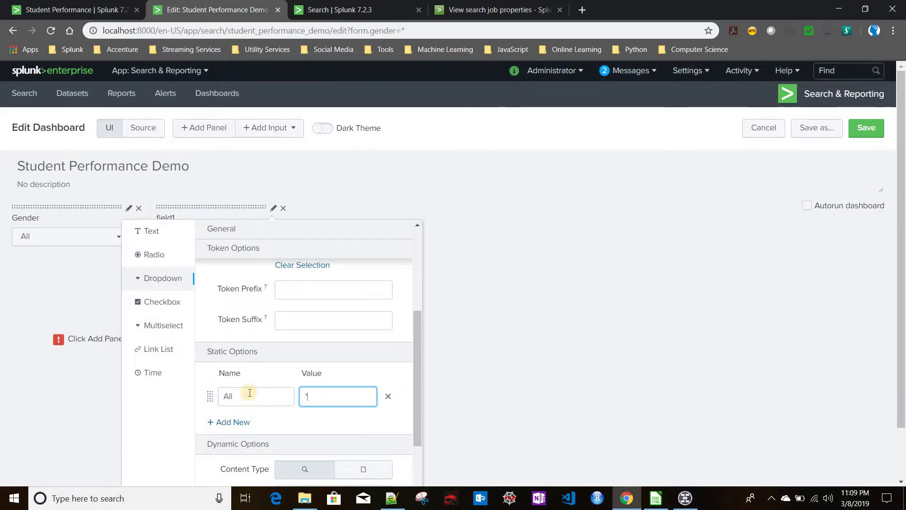
Step: Set the Ethinicity dropdown's default selection to All
scroll(308, 309, up, 2)
click(303, 310)
click(299, 333)
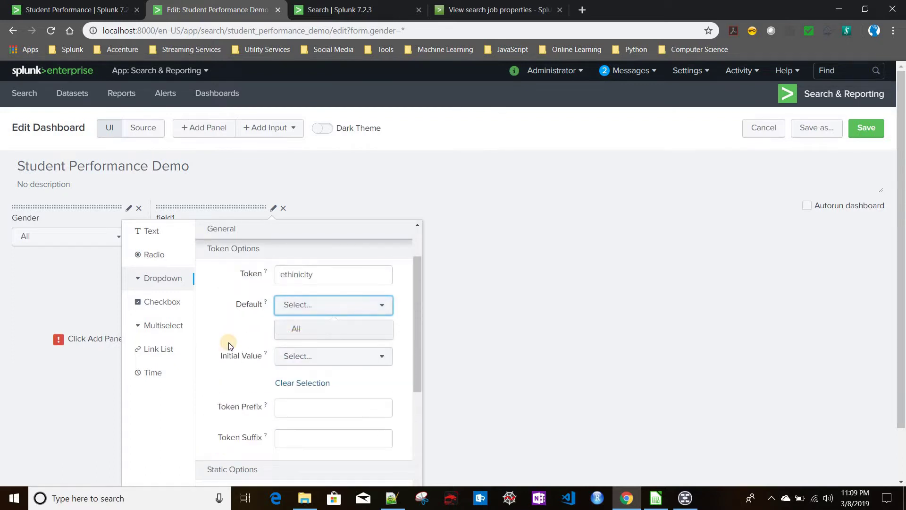
Step: Enter "| stats count by race_ethnicity" as the Ethinicity dropdown's dynamic search string, copying the field name from the search page
scroll(230, 342, down, 5)
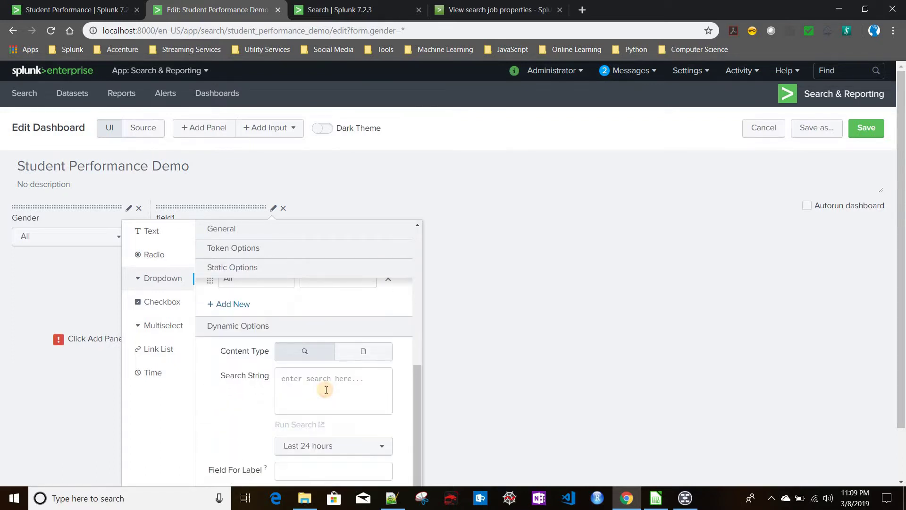
click(326, 389)
text(|  )
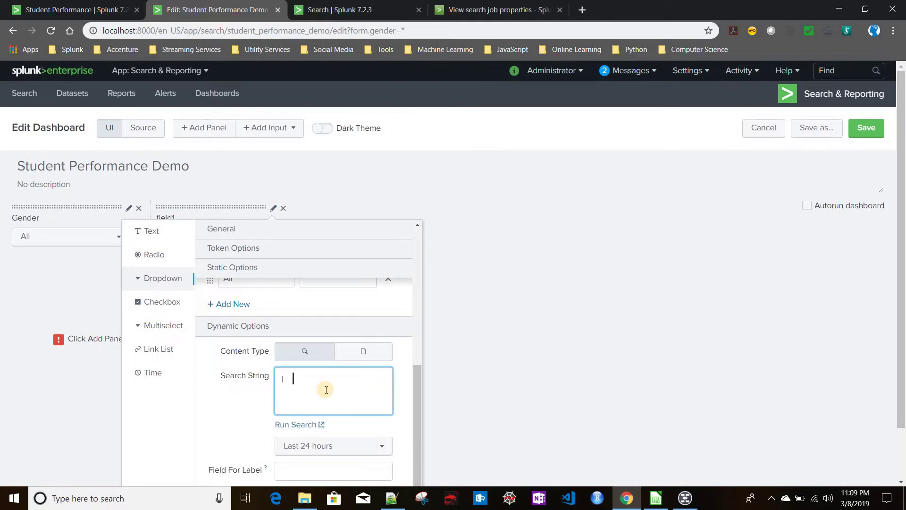
text(stats coun)
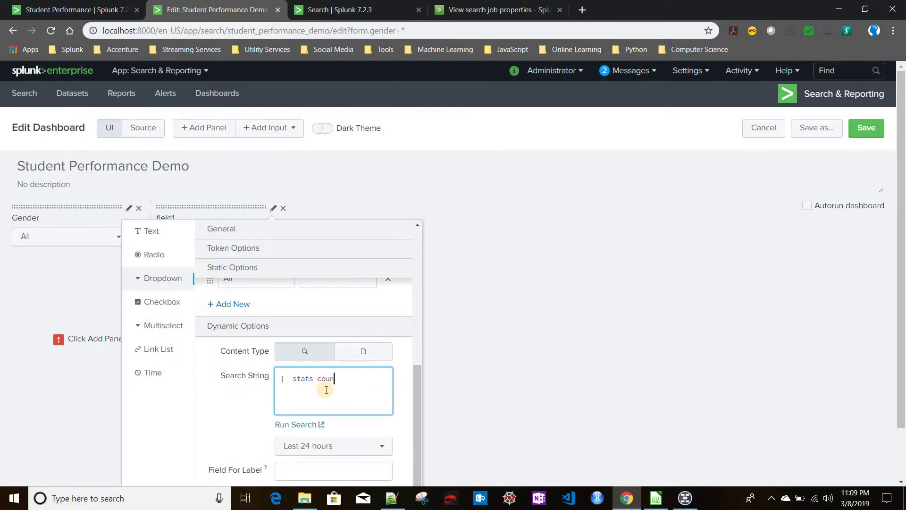
text(t by)
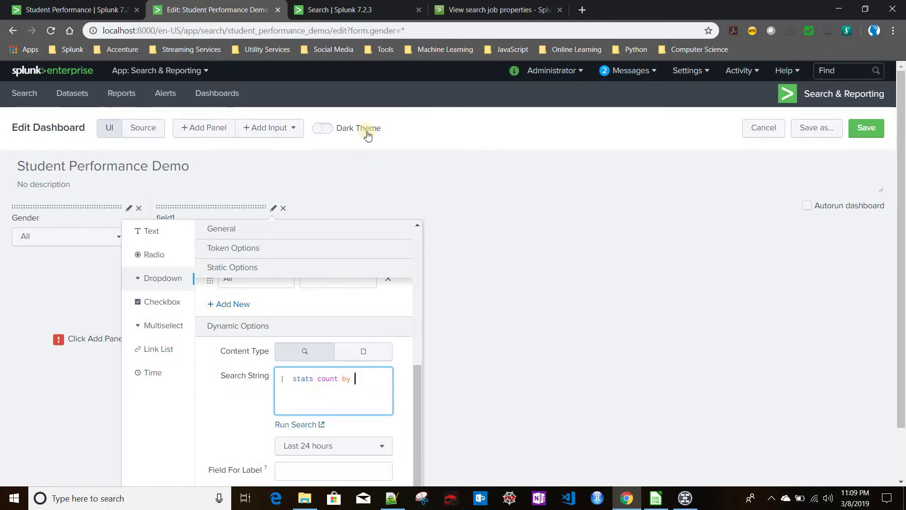
click(362, 16)
double_click(95, 161)
key(ctrl+c)
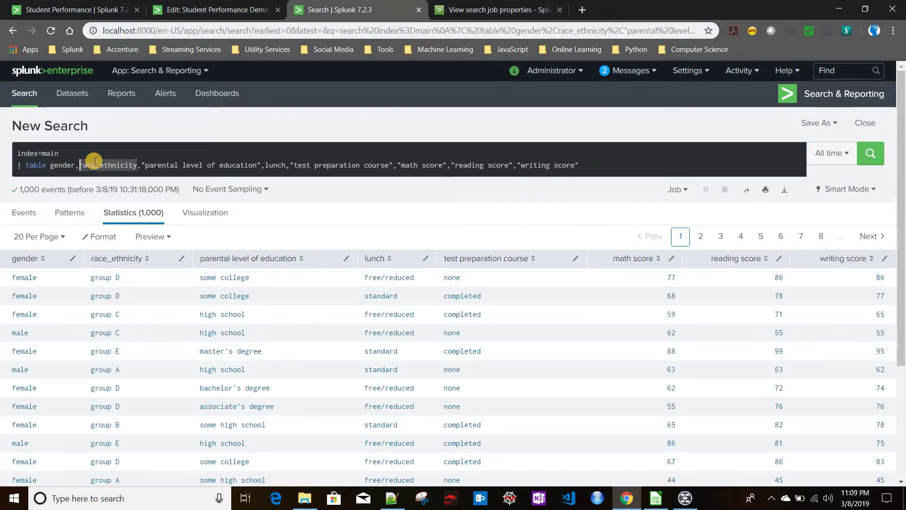
click(212, 10)
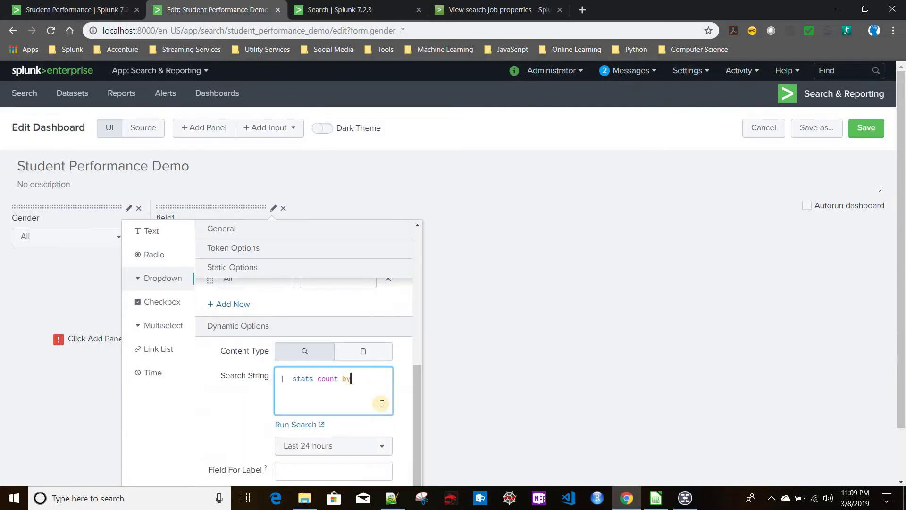
key(ctrl+v)
scroll(313, 454, down, 1)
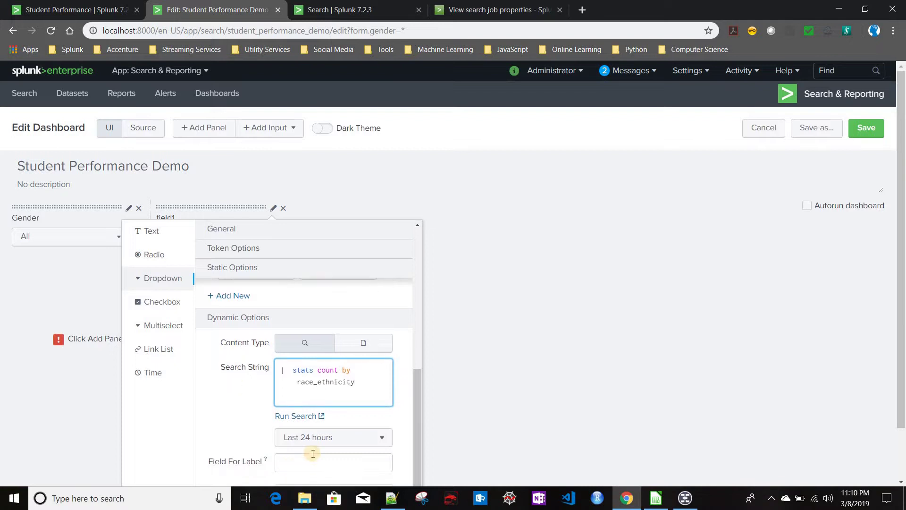
Step: Set the Ethinicity dropdown's field for label and field for value to race_ethnicity, and apply its settings
click(311, 457)
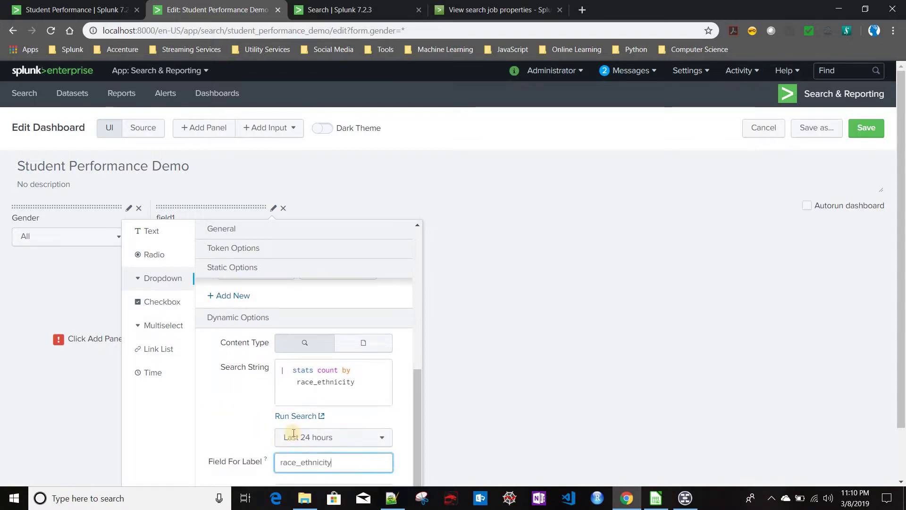
scroll(302, 434, down, 1)
click(311, 437)
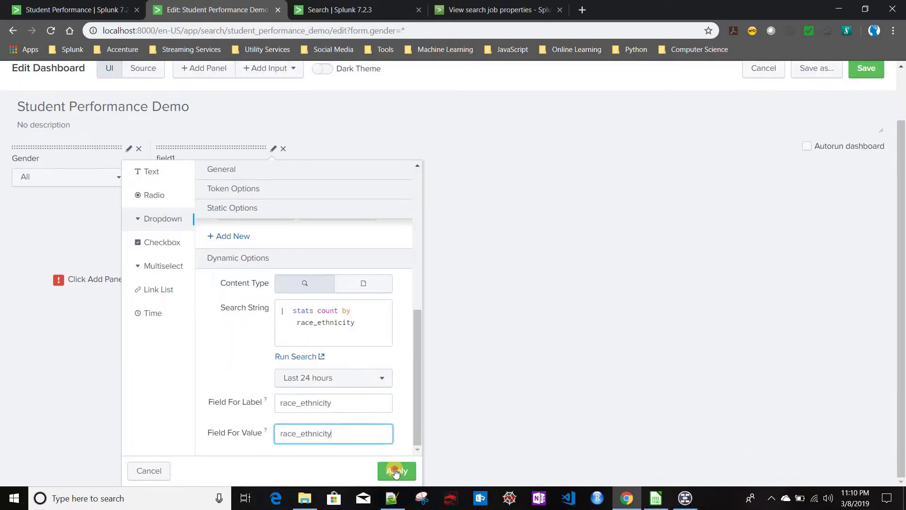
click(395, 471)
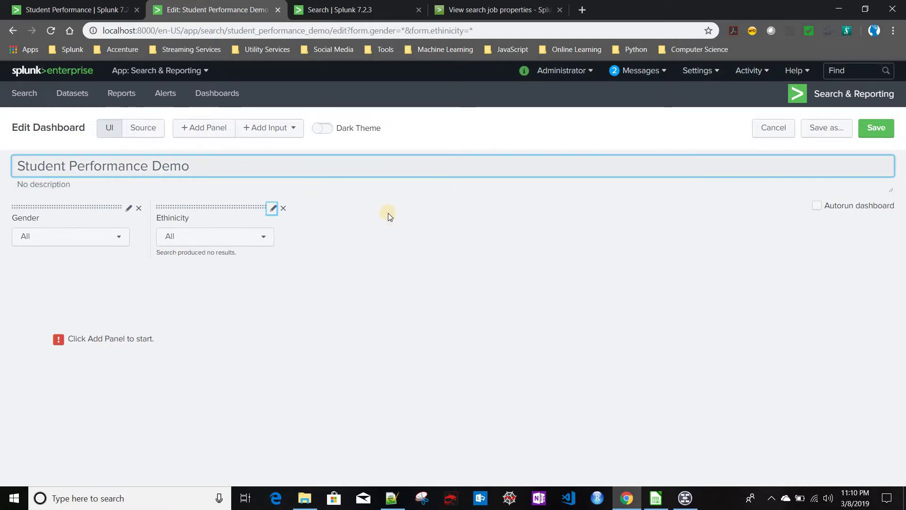
Step: Add a third dropdown input and copy the label text Parent Education from the Student Performance dashboard
click(285, 127)
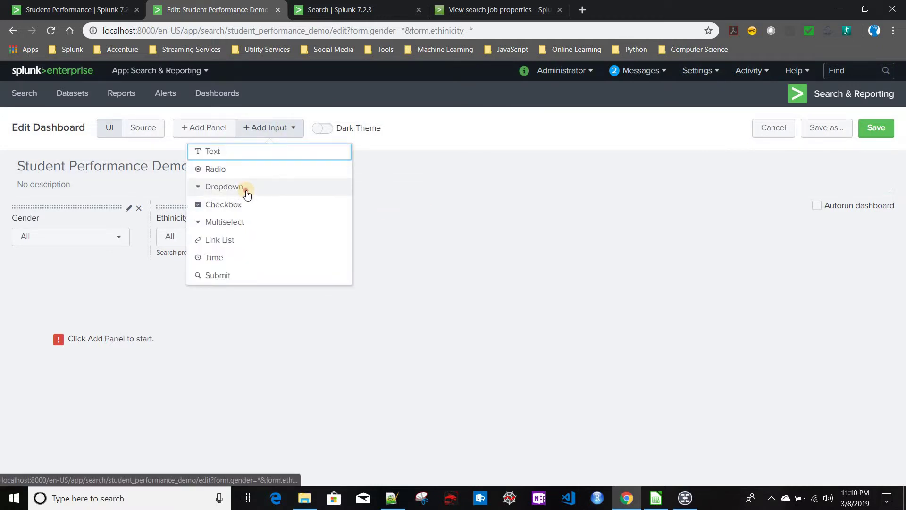
click(224, 186)
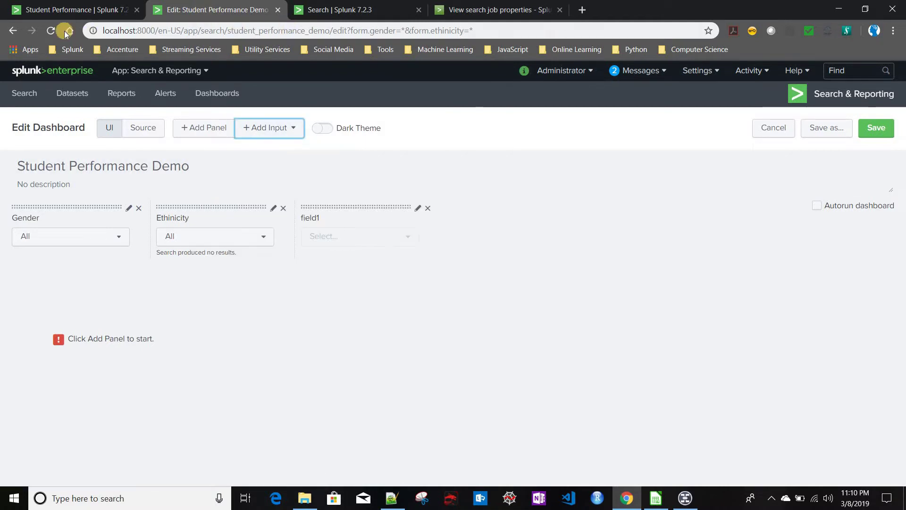
click(62, 8)
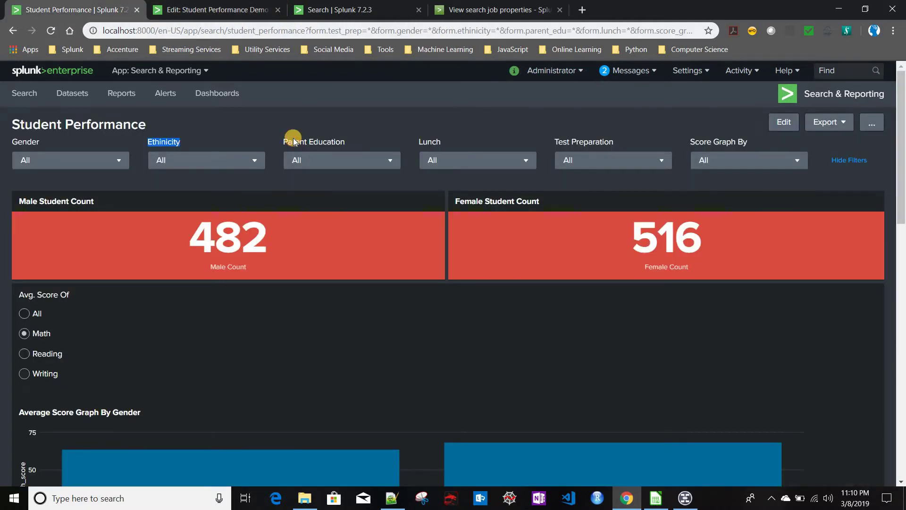
double_click(293, 142)
drag(353, 144, 282, 141)
key(ctrl+c)
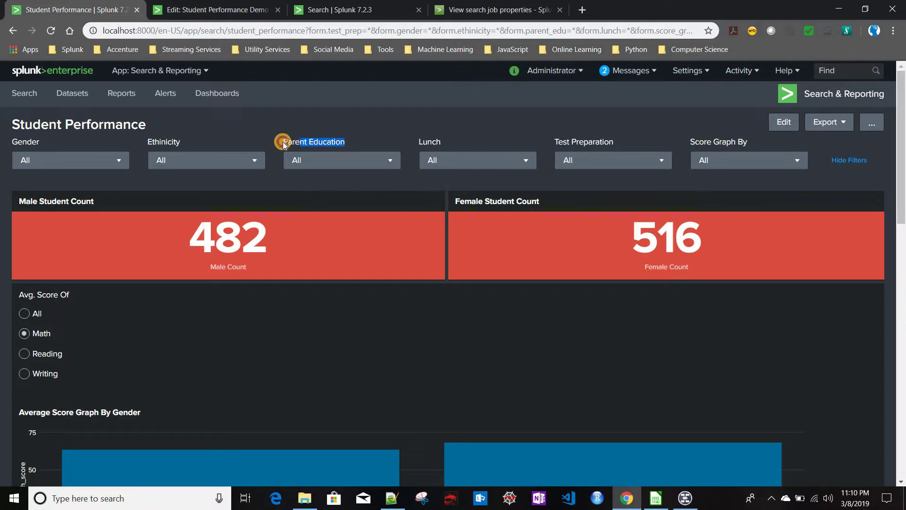
Step: Set the new dropdown's label to Parent Education and its token to parent_edu
click(231, 9)
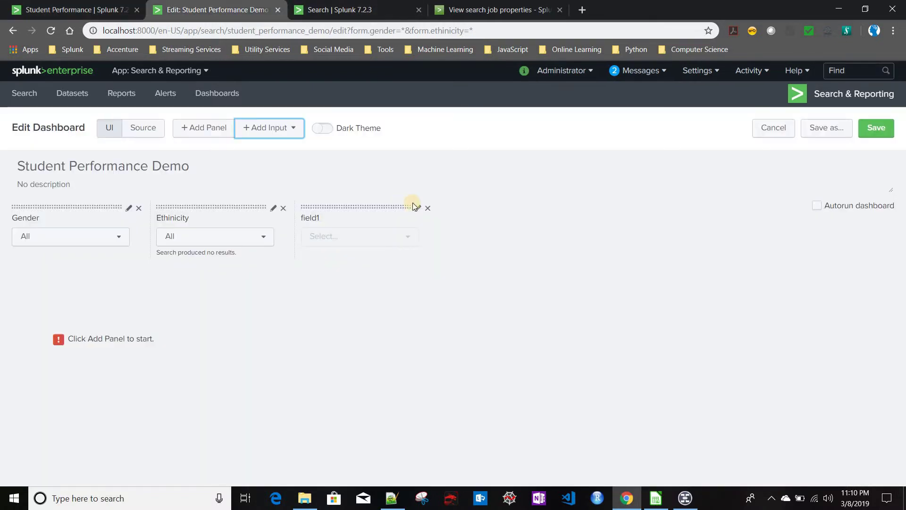
click(418, 208)
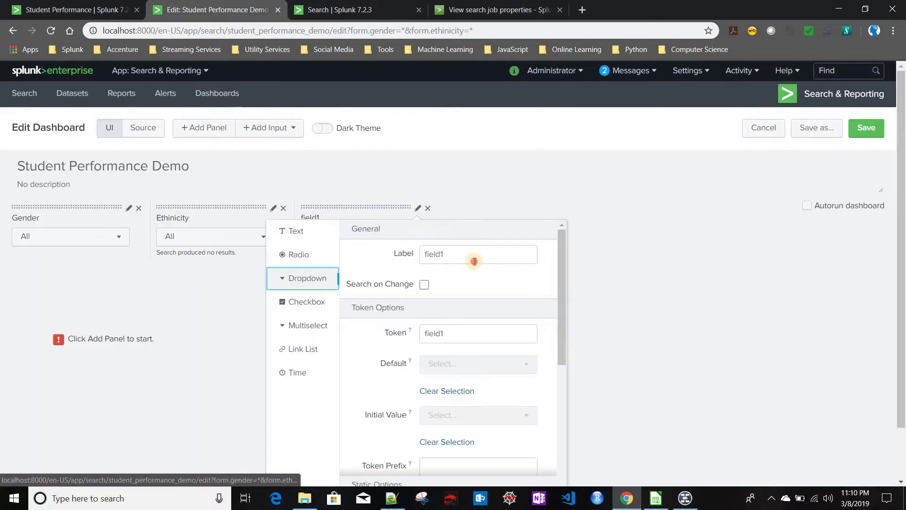
key(ctrl+v)
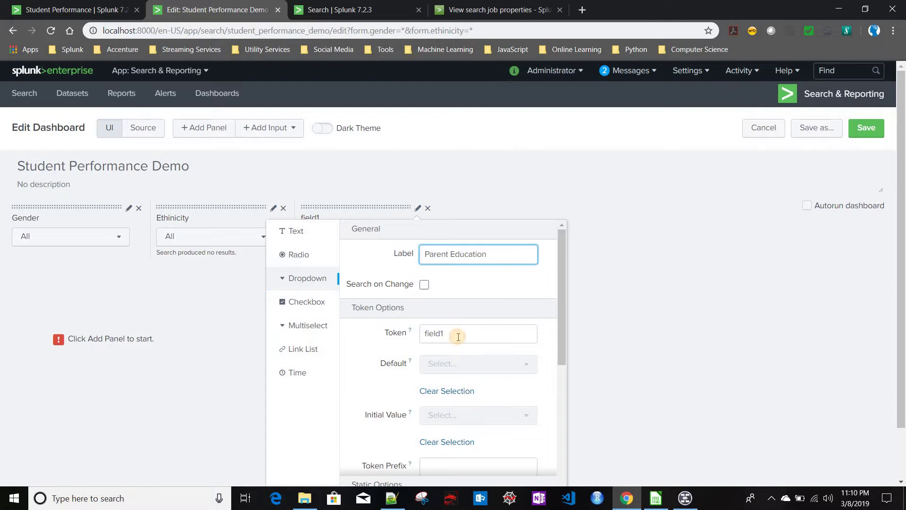
click(459, 337)
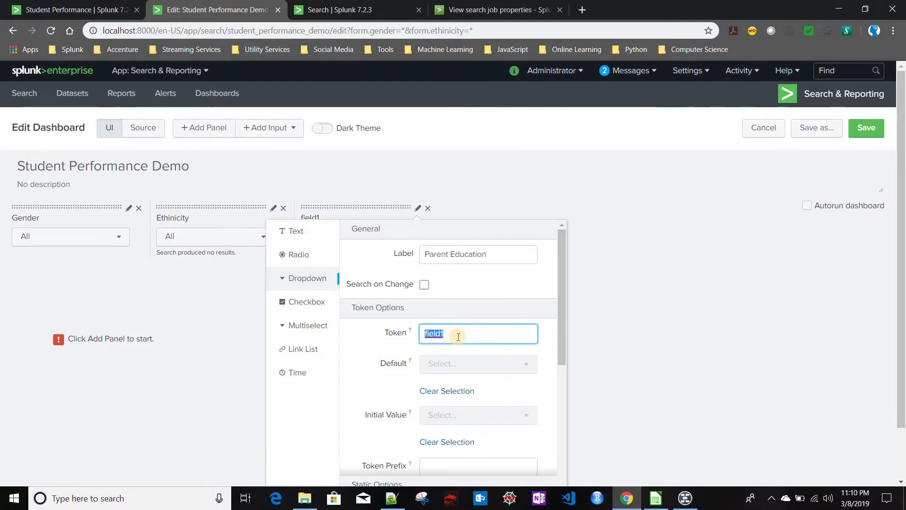
text(parent_edu)
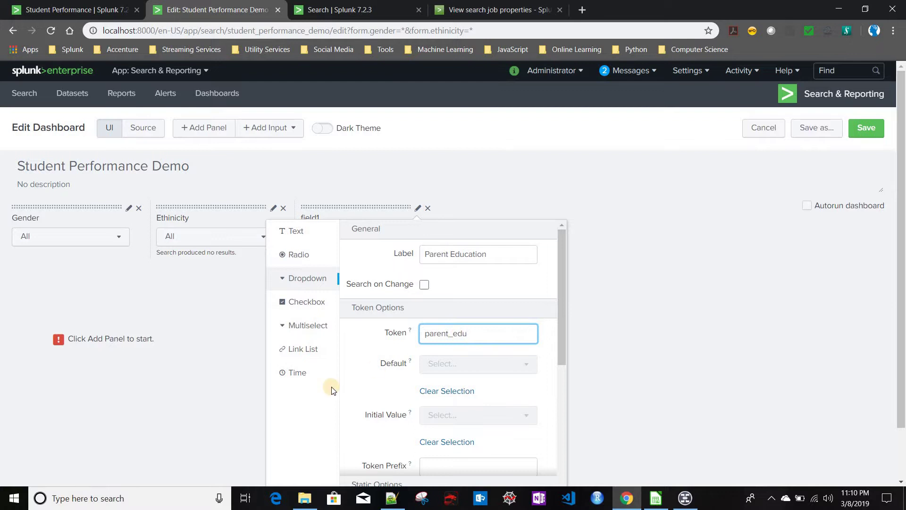
Step: Add a static option named All with the value * to the Parent Education dropdown
scroll(332, 390, down, 2)
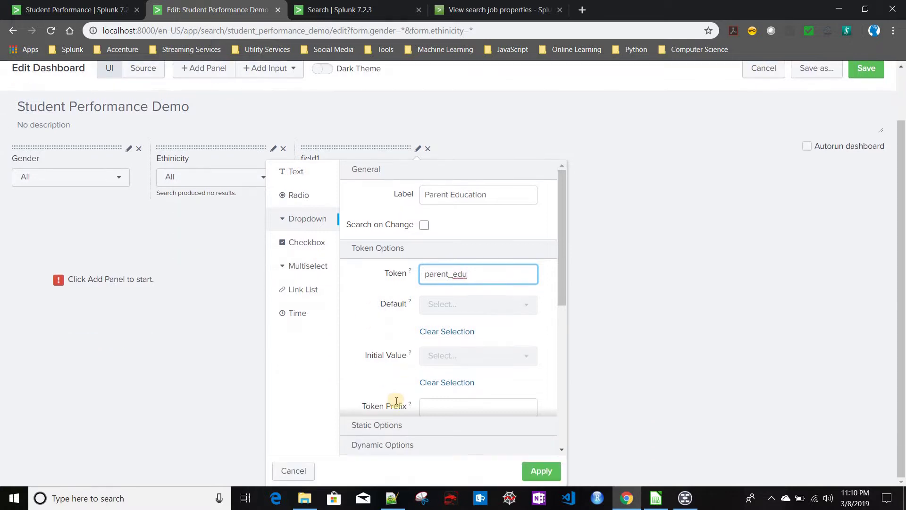
scroll(391, 398, down, 3)
click(397, 401)
text(A)
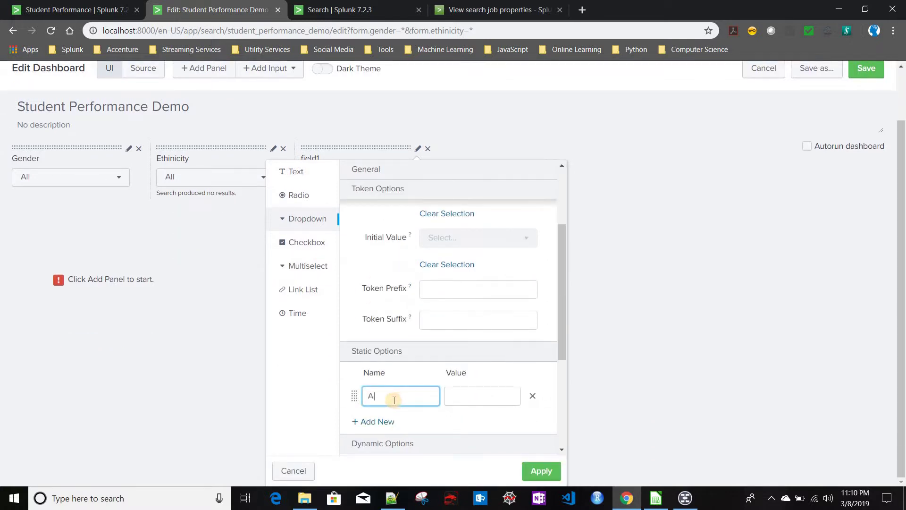
text(ll)
click(467, 395)
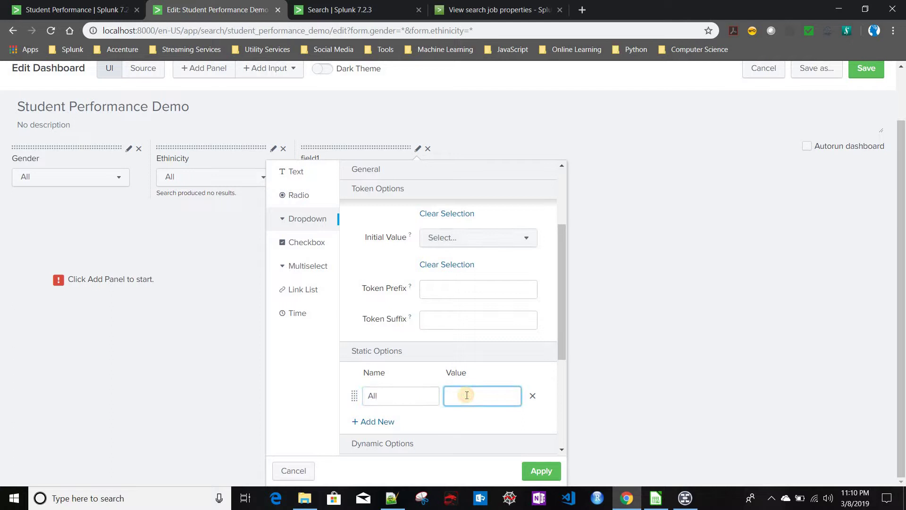
text(*)
Step: Set the Parent Education dropdown's default selection to All
scroll(441, 324, up, 2)
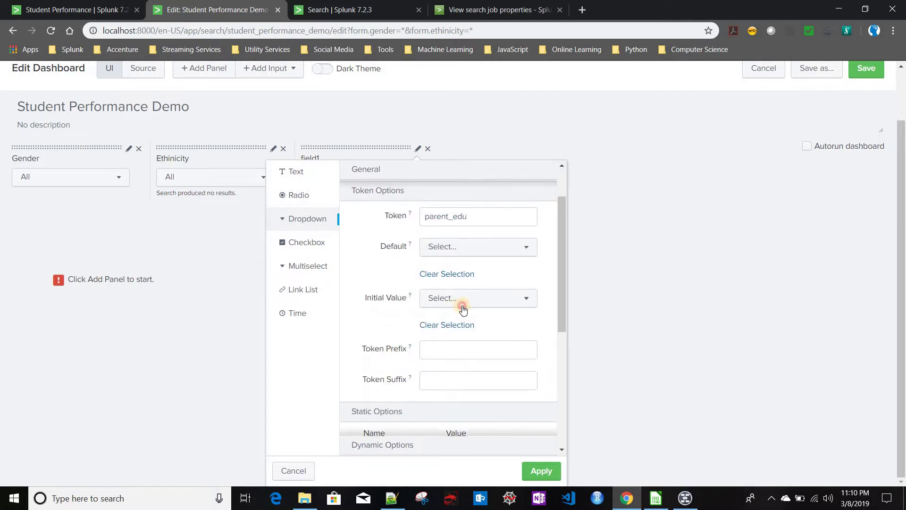
click(447, 307)
click(441, 329)
Step: Enter | stats count by "parental level of education" as the Parent Education dropdown's dynamic search string, copying the quoted field name from the search page
scroll(435, 334, down, 6)
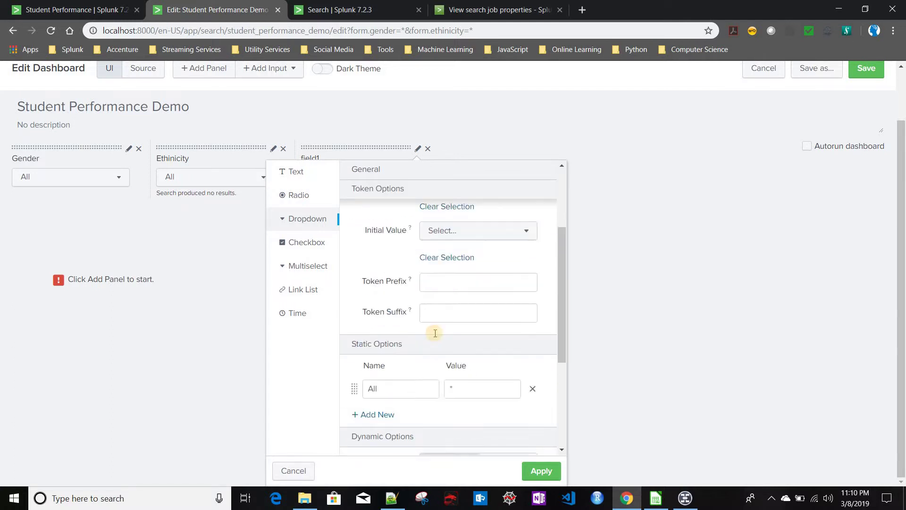
click(444, 325)
text(|)
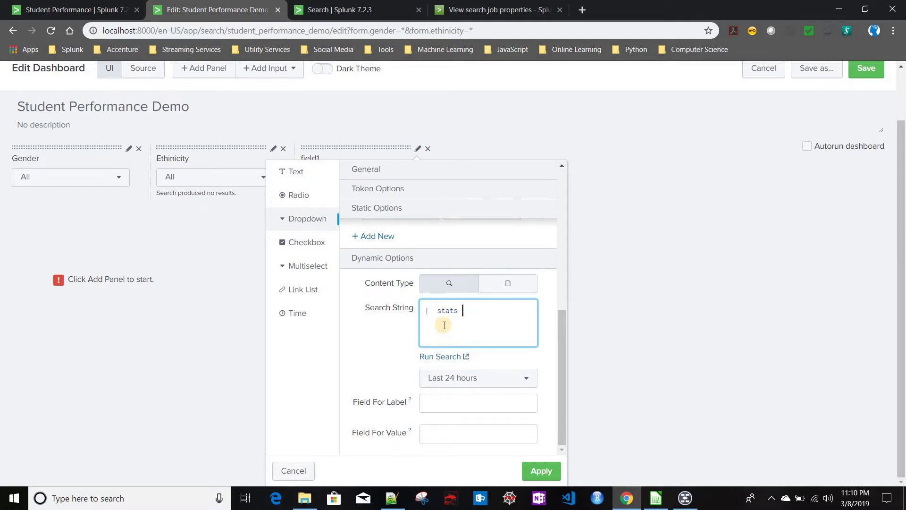
text(  stats count by)
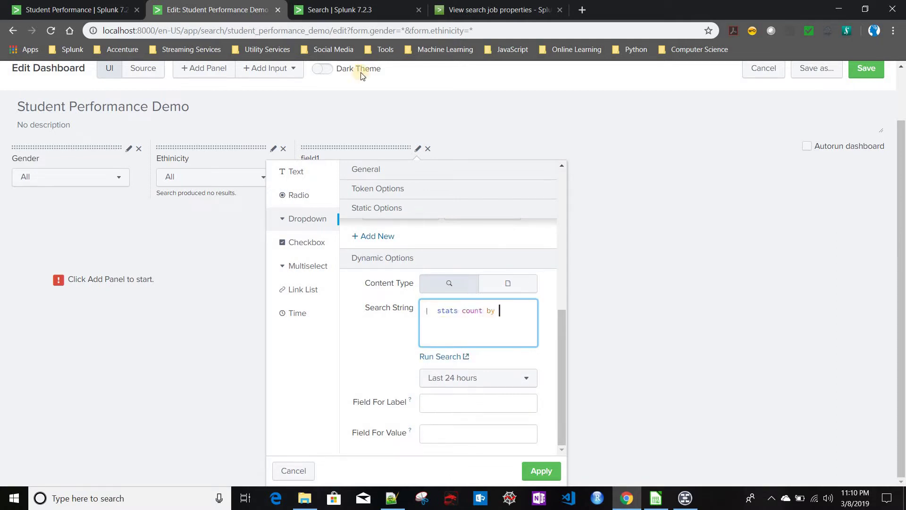
click(345, 8)
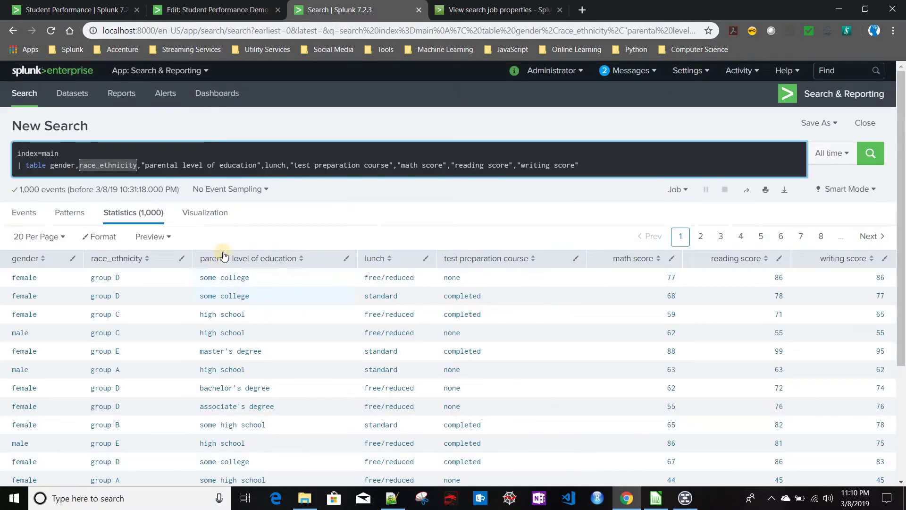
drag(141, 165, 261, 165)
key(ctrl+c)
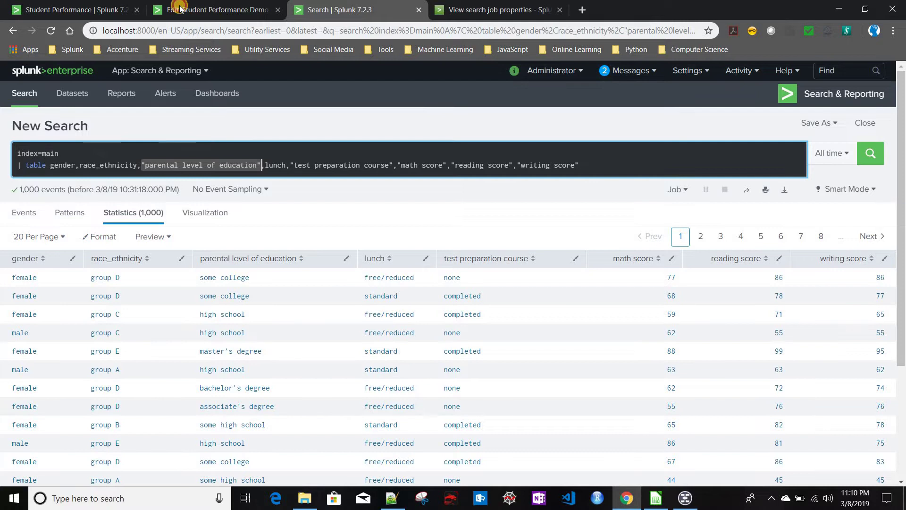
click(180, 8)
key(ctrl+v)
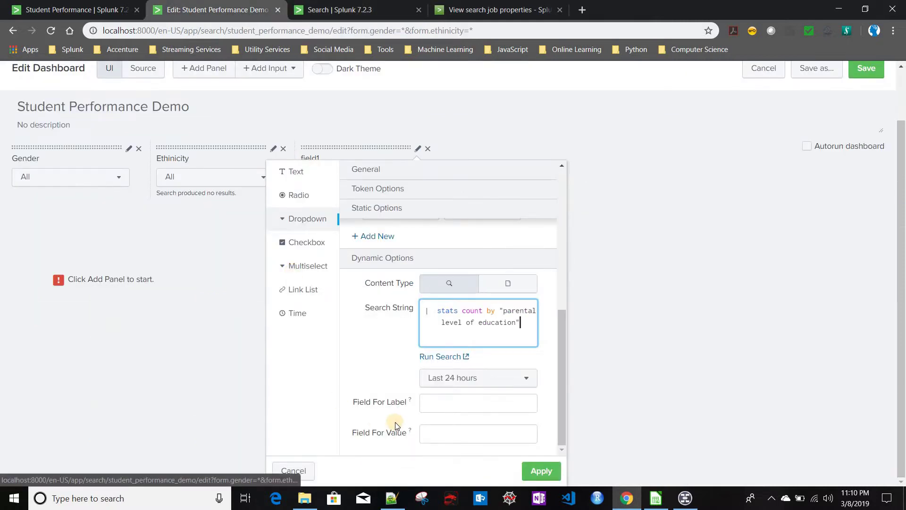
Step: Set the Parent Education dropdown's field for label and field for value to parental level of education without quotes, and apply its settings
click(451, 407)
key(ctrl+v)
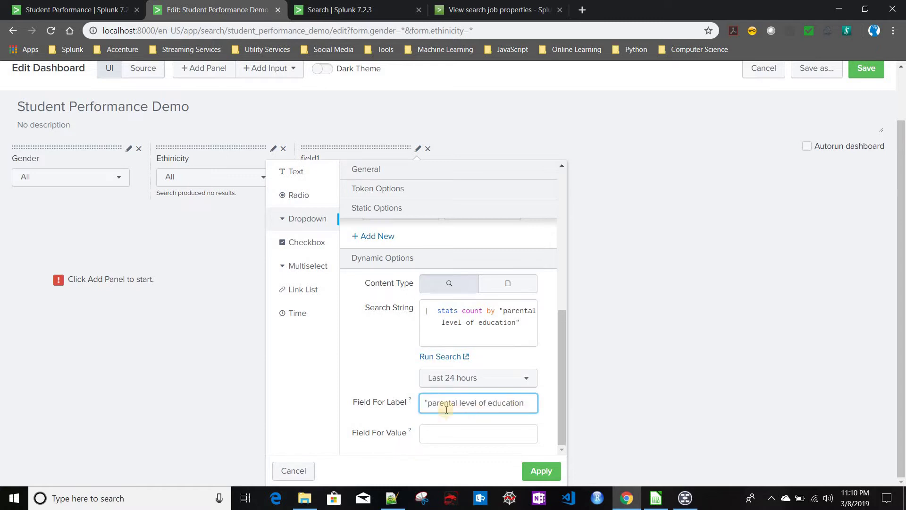
click(428, 402)
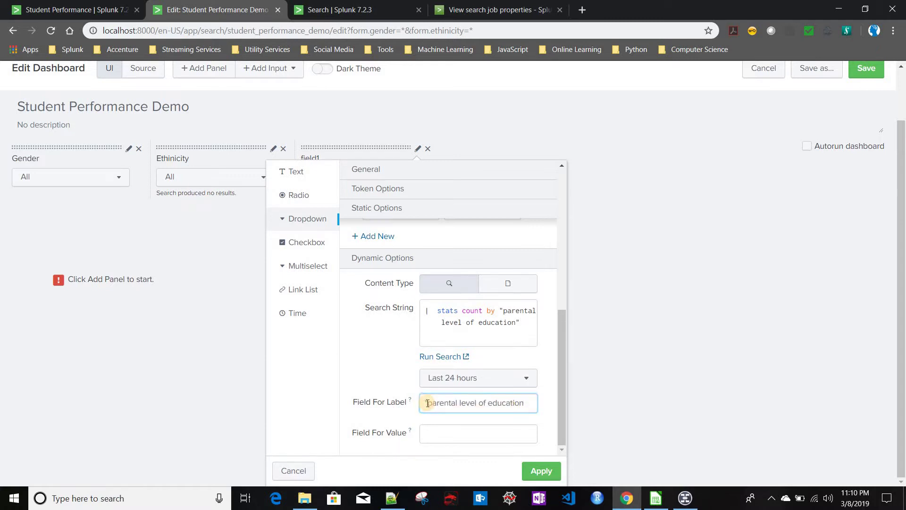
key(BackSpace)
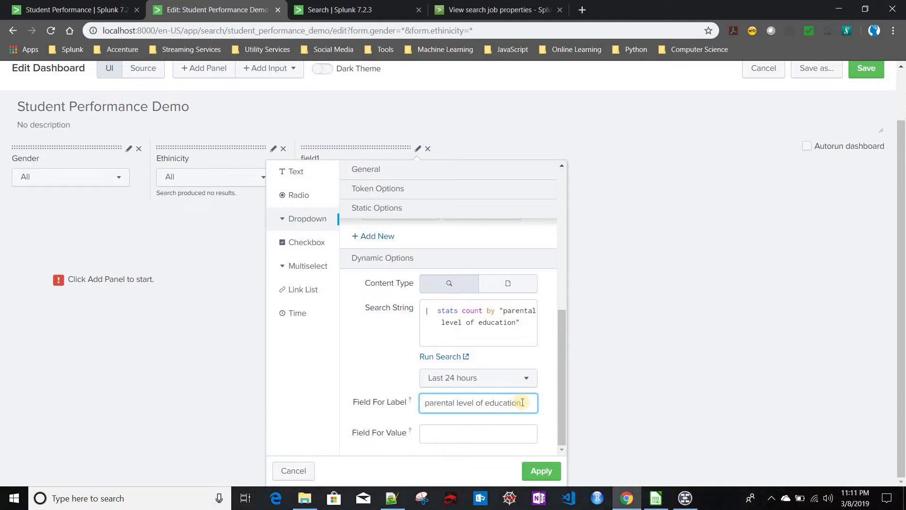
drag(411, 404, 470, 437)
key(ctrl+c)
key(Tab)
key(ctrl+v)
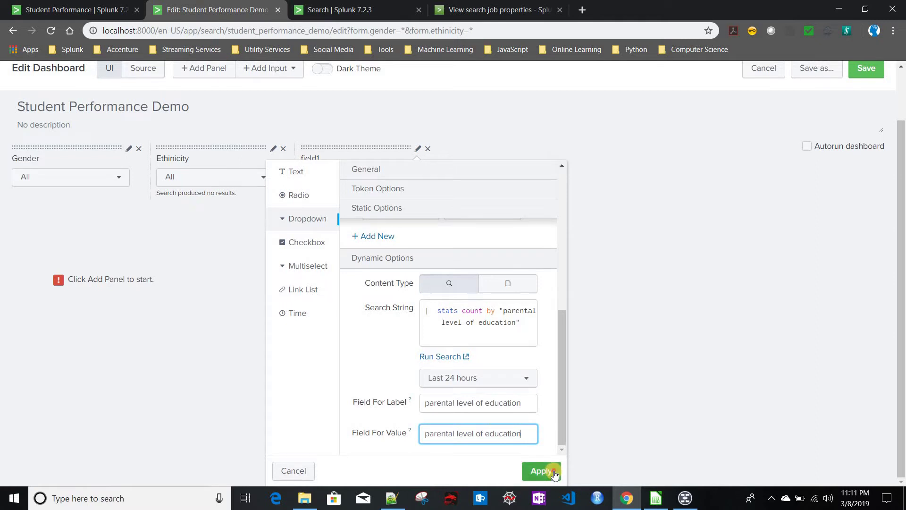
key(Return)
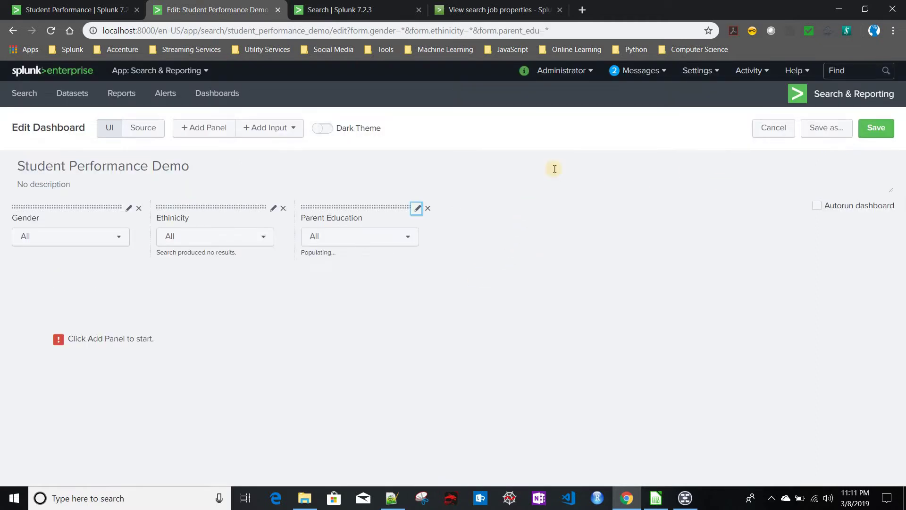
Step: Add a fourth dropdown input to the dashboard and check the lunch field name on the search page
click(269, 128)
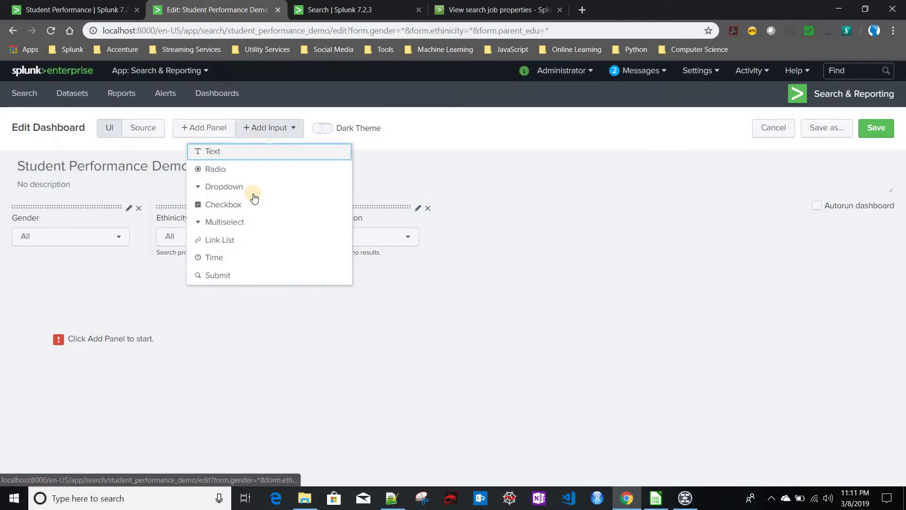
click(253, 188)
click(77, 10)
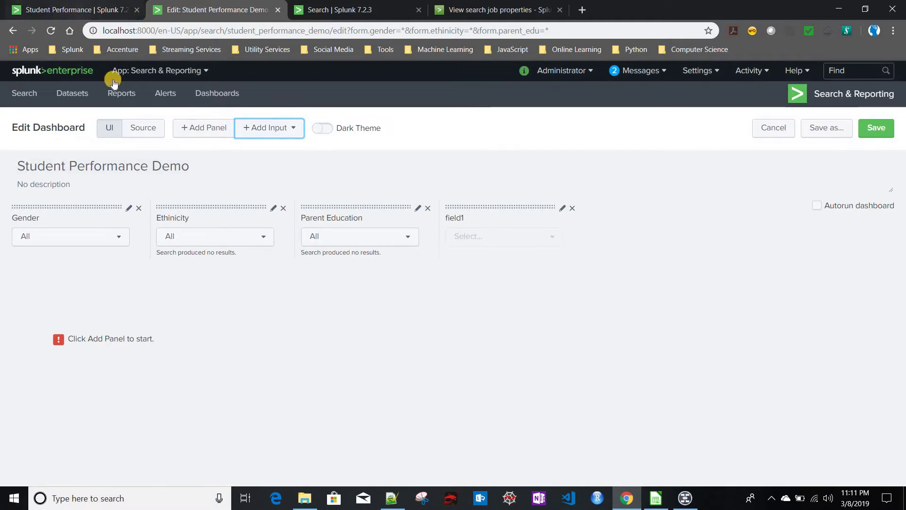
click(357, 8)
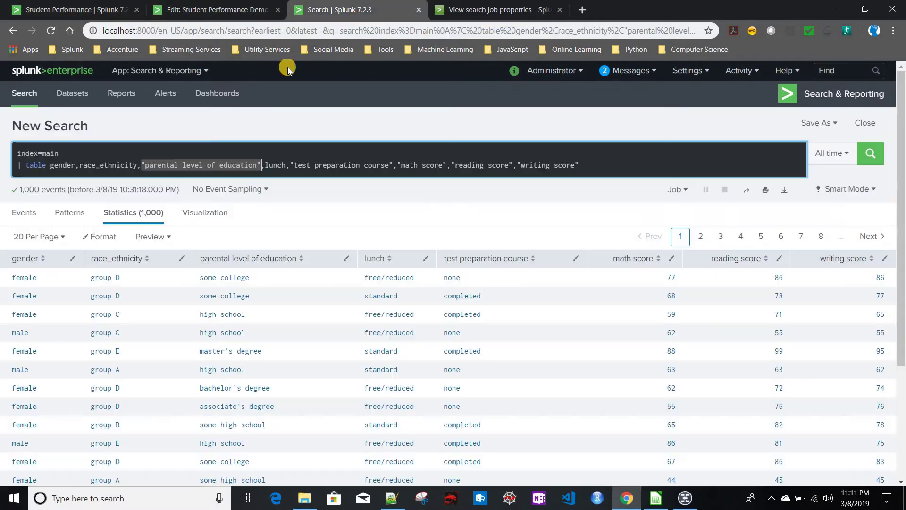
click(200, 9)
Step: Set the fourth dropdown's label to Lunch and its token to lunch in lowercase
click(562, 209)
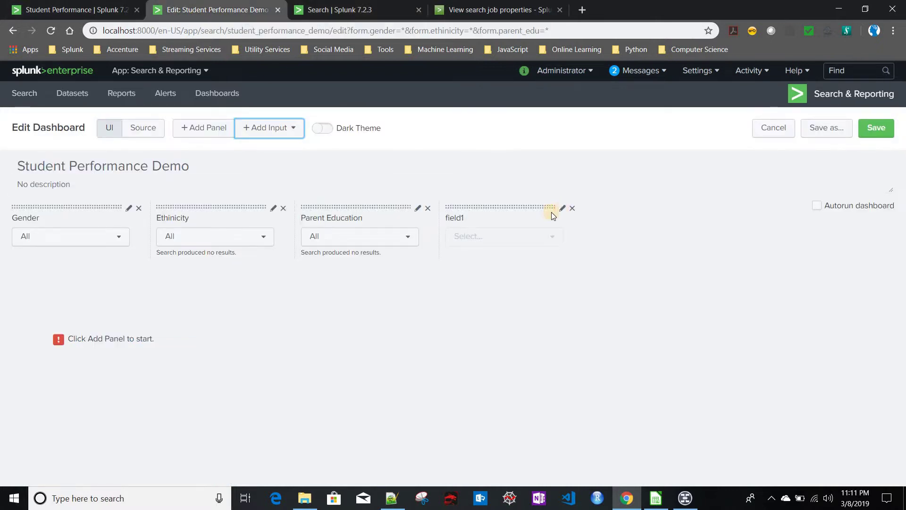
key(ctrl+a)
text(Lunch)
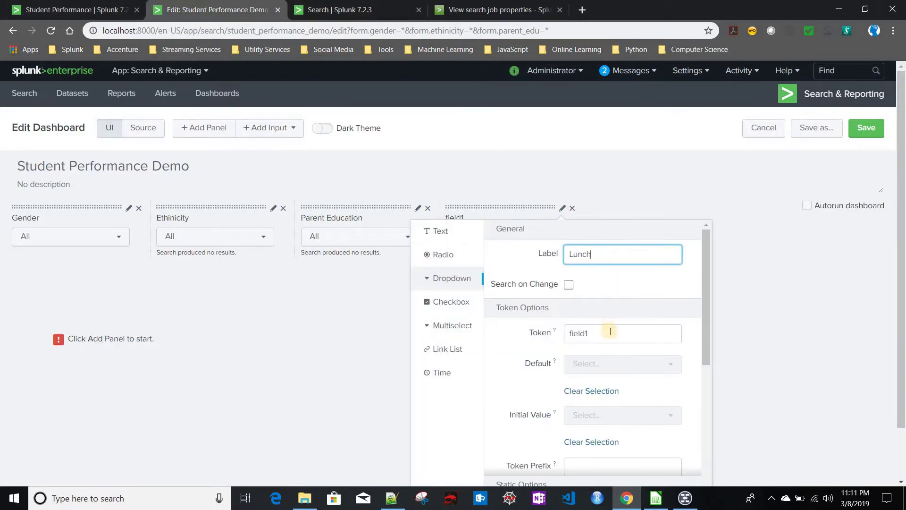
click(610, 331)
key(ctrl+a)
text(Lunch)
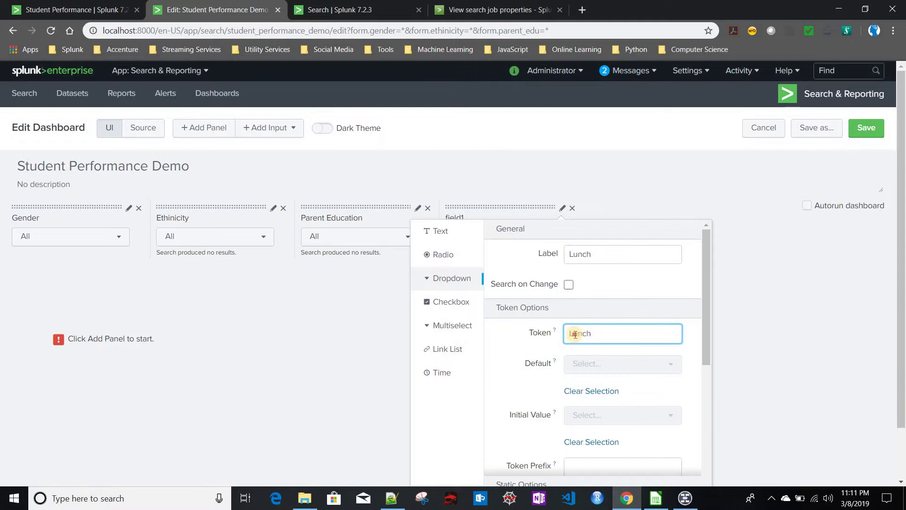
key(ctrl+a)
text(lunch)
Step: Add a static option named All with the value * to the Lunch dropdown
scroll(531, 339, down, 4)
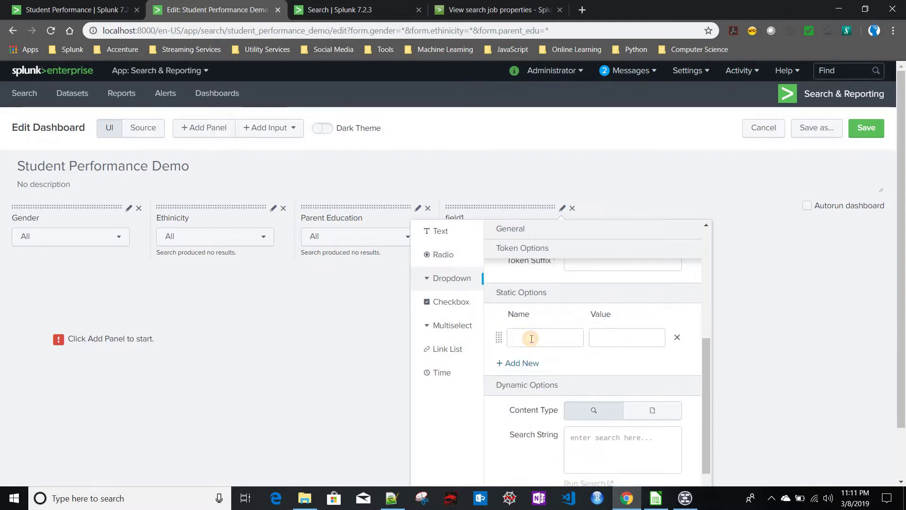
click(531, 338)
text(All)
key(Tab)
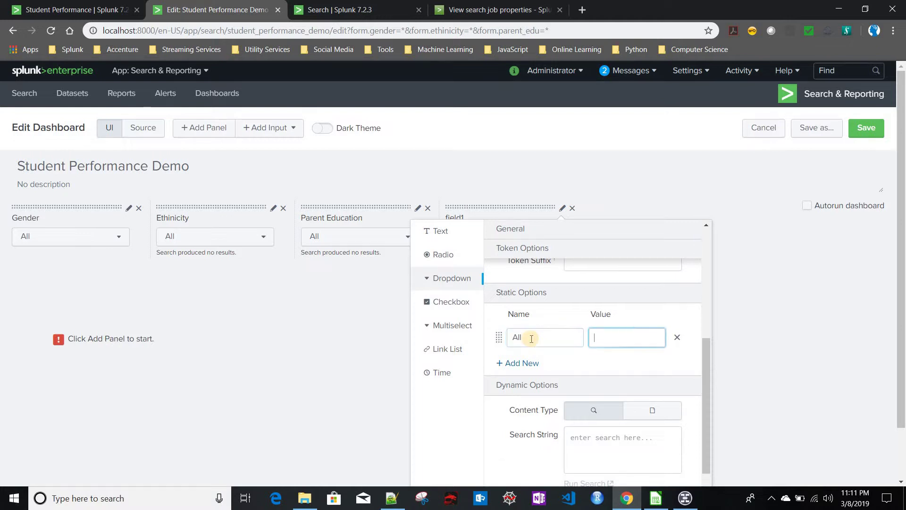
text(*)
Step: Set the Lunch dropdown's default selection to All
scroll(617, 299, up, 5)
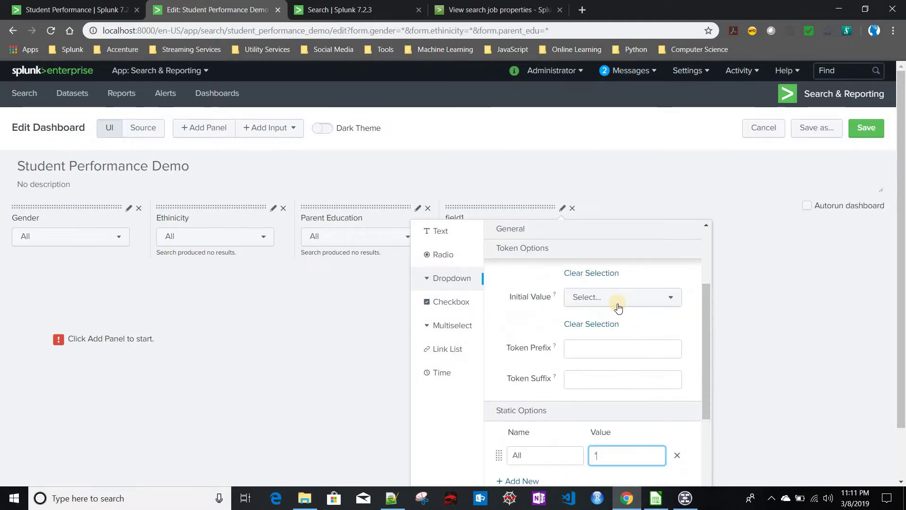
click(610, 370)
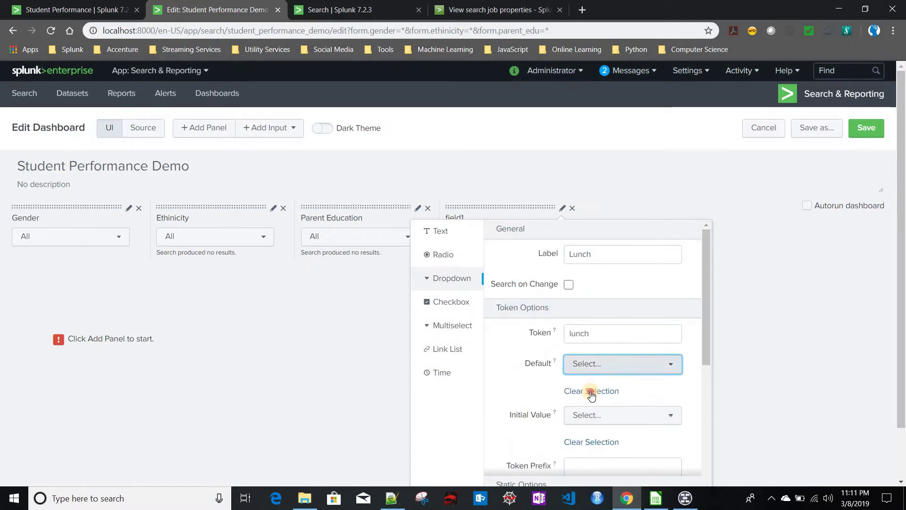
click(494, 384)
Step: Set the Lunch dropdown's search string to | stats count by lunch, copying the field name from the search page
scroll(617, 394, down, 4)
scroll(618, 395, down, 2)
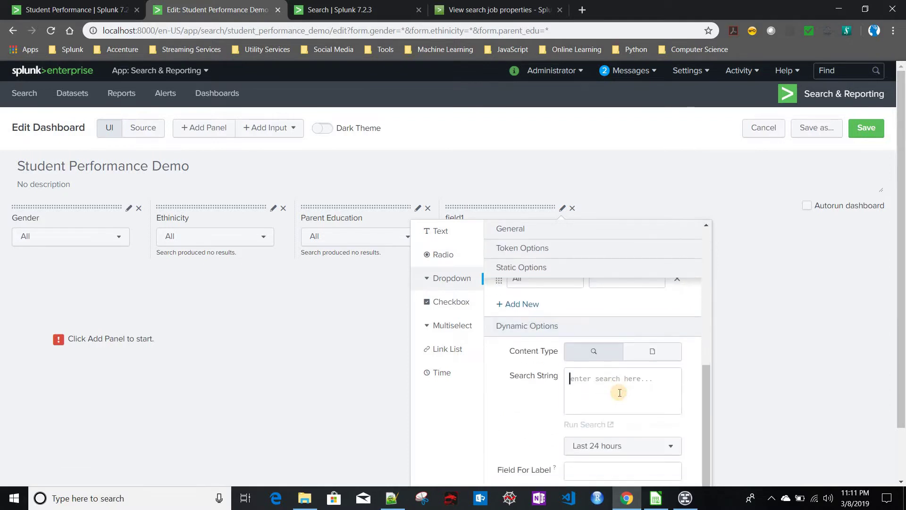
click(619, 392)
text(| stat)
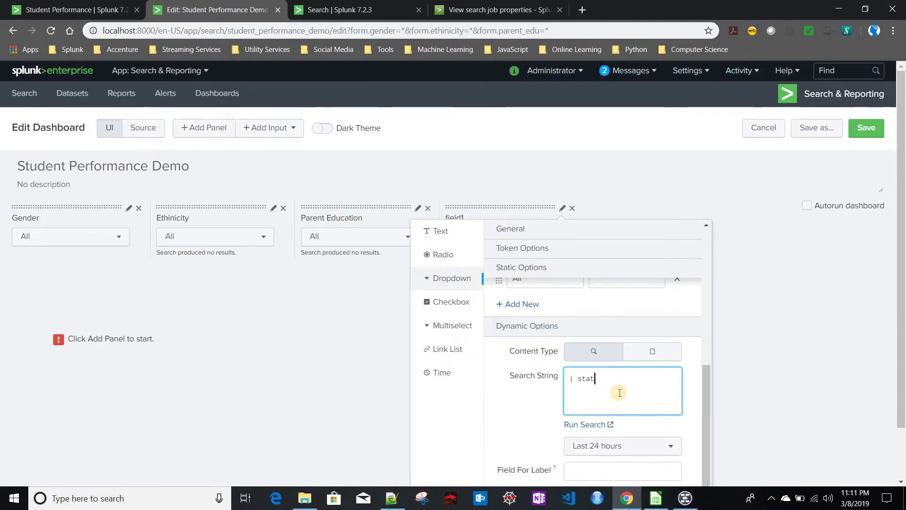
text(s count by)
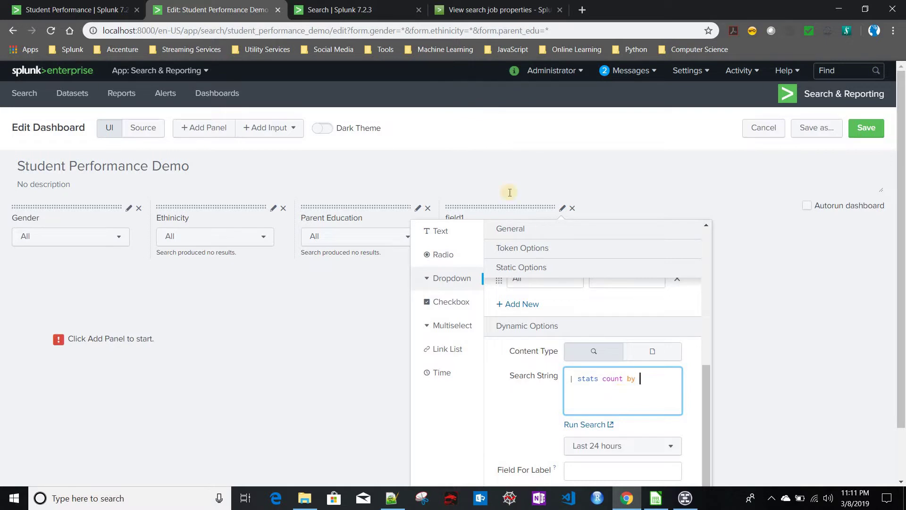
click(358, 8)
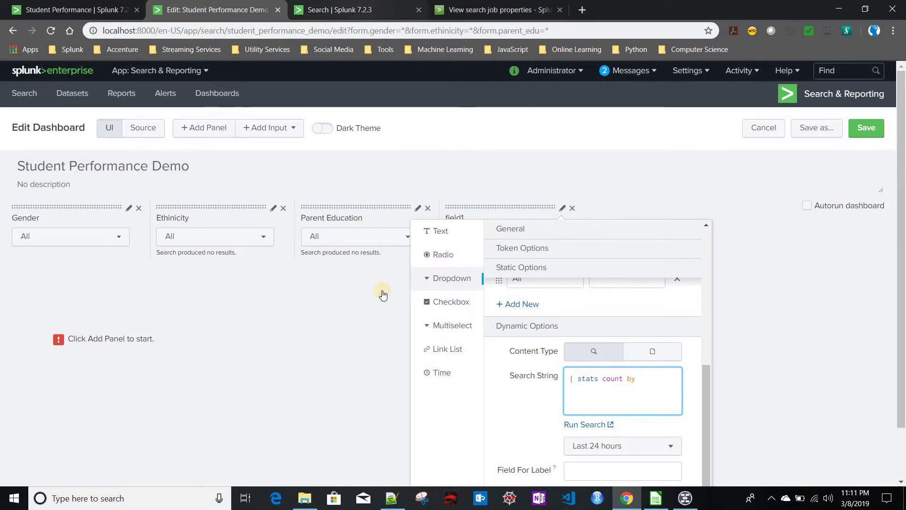
click(278, 164)
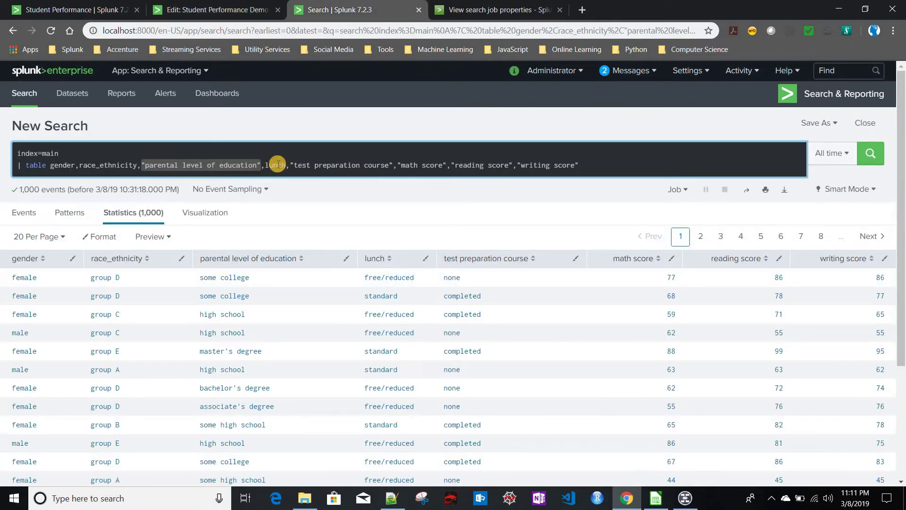
double_click(278, 164)
click(192, 9)
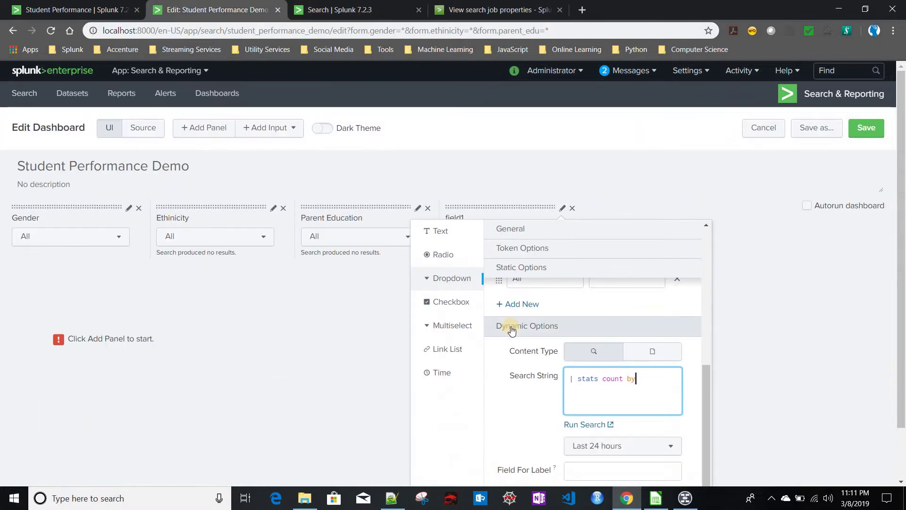
key(ctrl+v)
Step: Set the Lunch dropdown's label field and value field to lunch and apply the input settings
scroll(600, 415, down, 2)
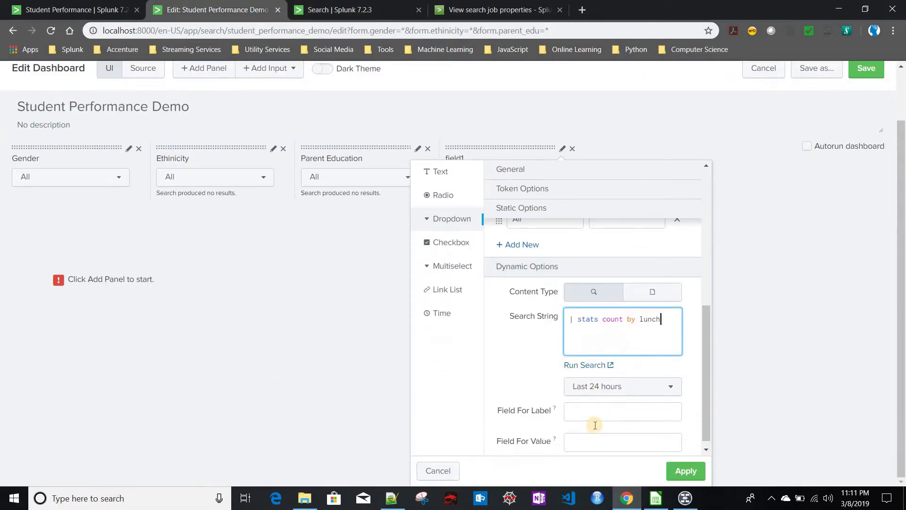
click(595, 415)
click(593, 449)
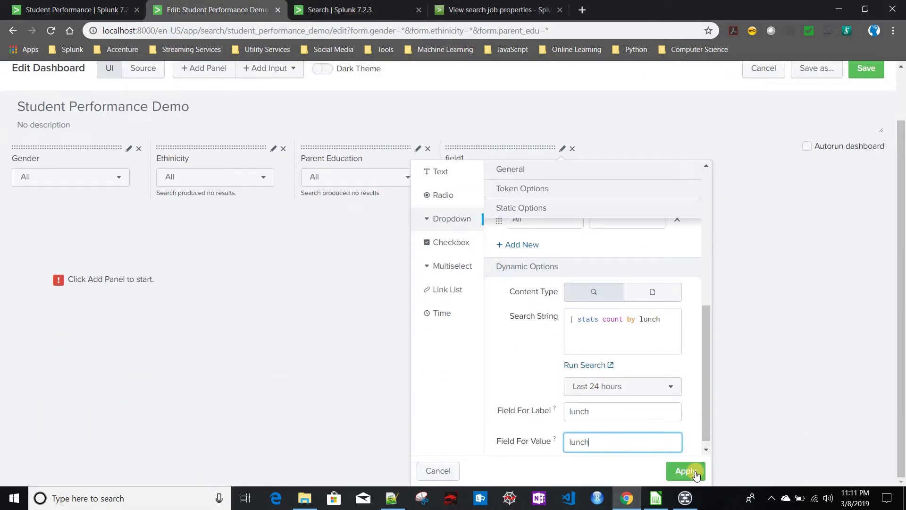
click(685, 472)
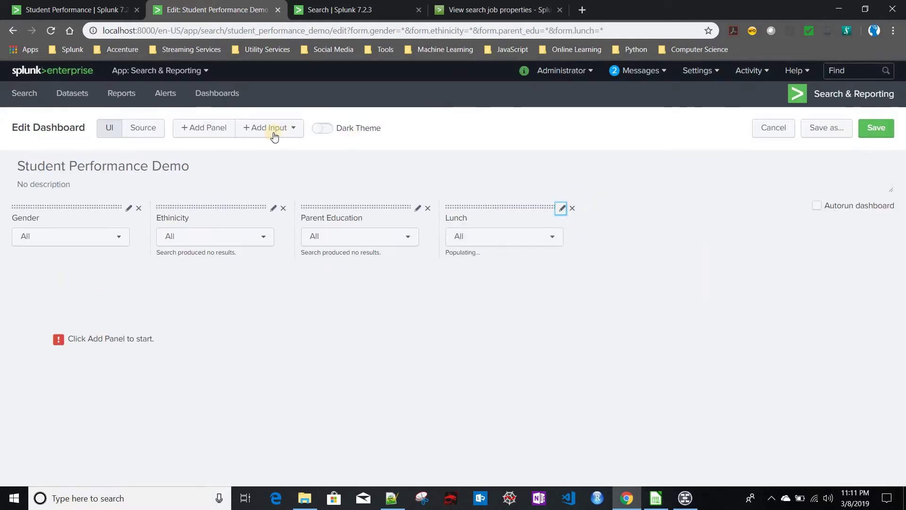
Step: Add a fifth dropdown labelled Test Preparation, copying the label from the Student Performance dashboard, and set its token to test_prep
key(ctrl+Page_Up)
triple_click(565, 143)
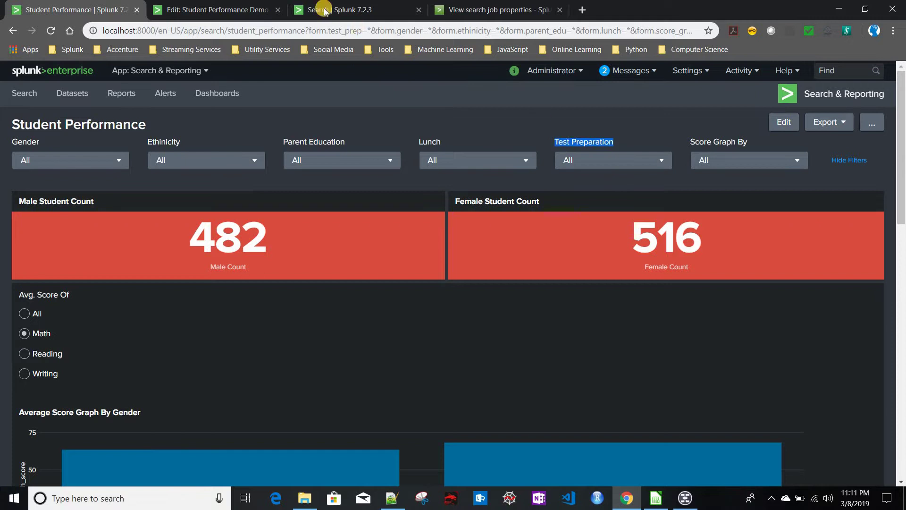
click(205, 10)
click(261, 137)
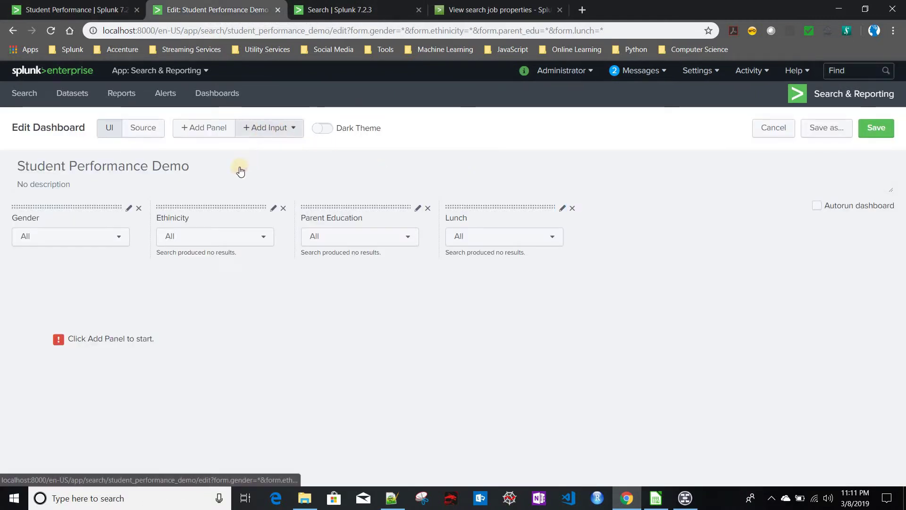
click(243, 188)
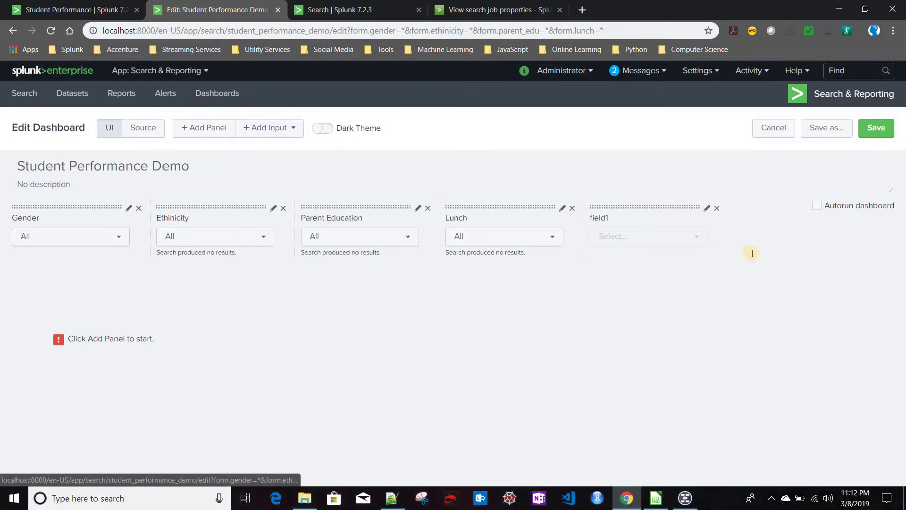
text(Test Preparation)
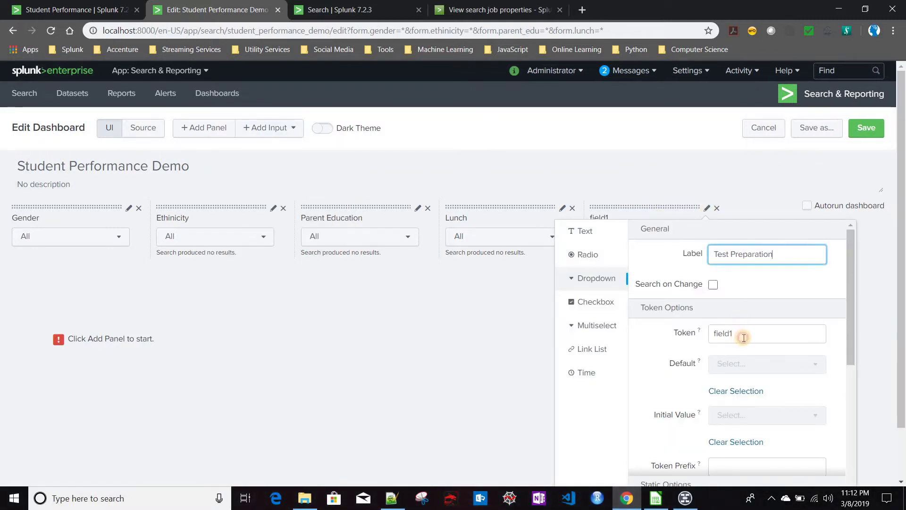
double_click(744, 338)
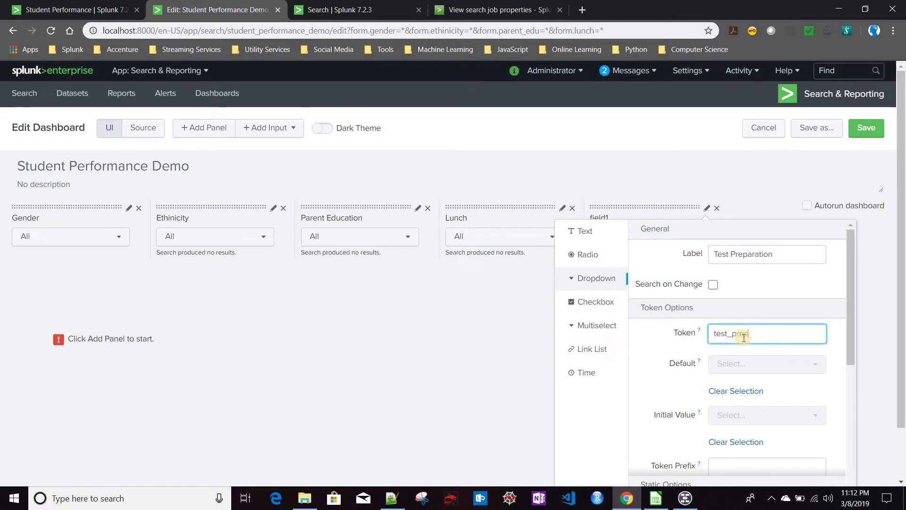
Step: Add a static option All with the value * to the Test Preparation dropdown and make it the default selection
scroll(684, 450, down, 3)
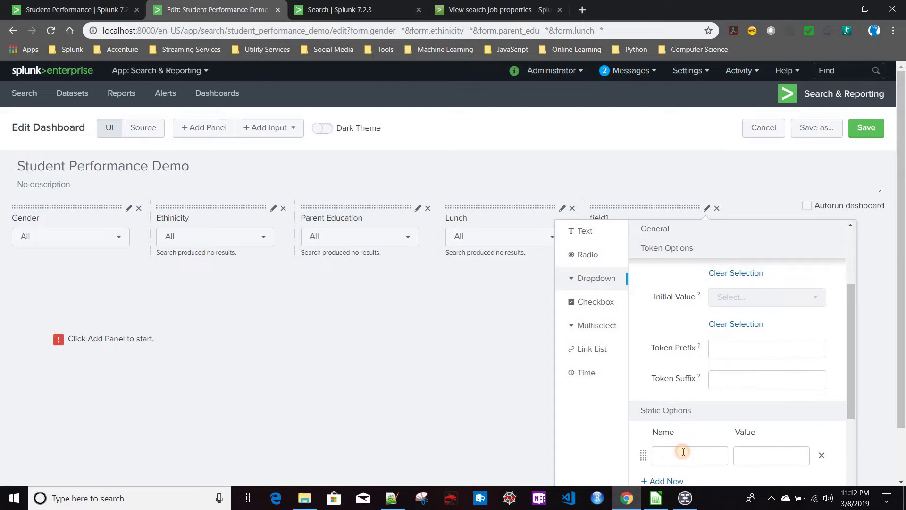
text(All)
key(Tab)
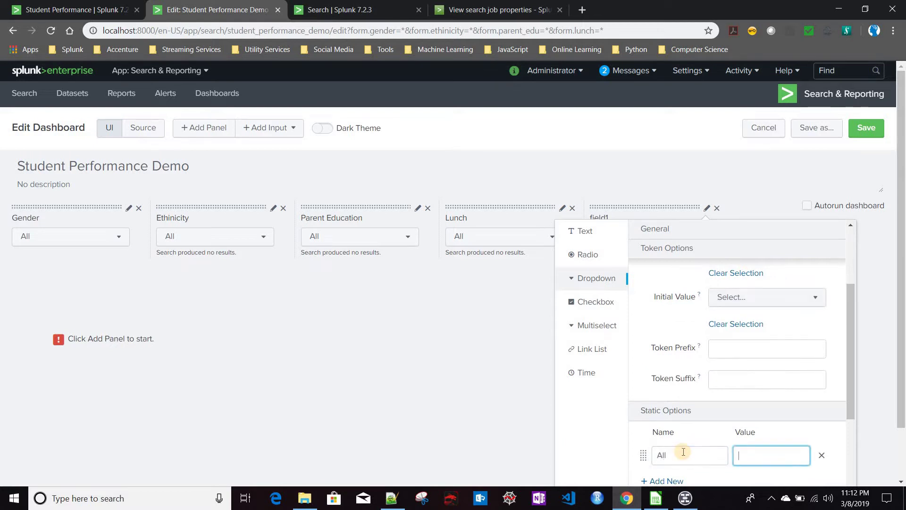
scroll(760, 382, up, 3)
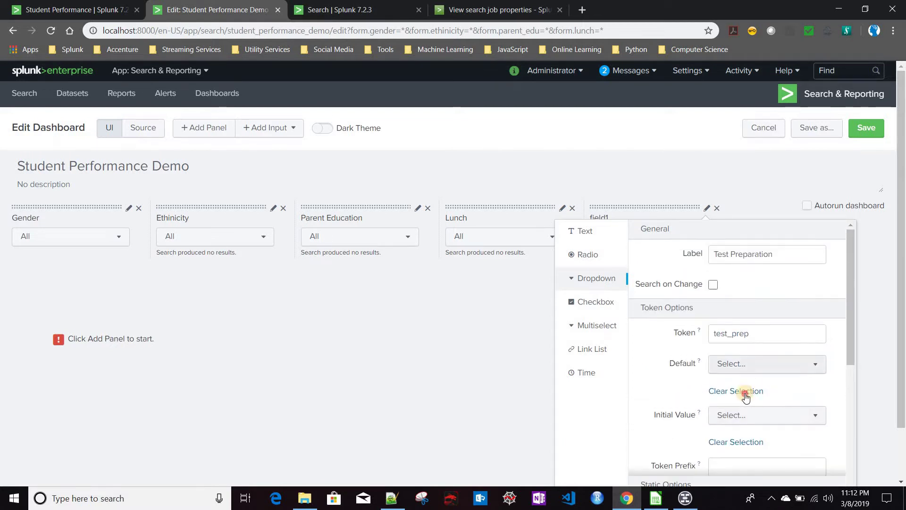
click(751, 364)
key(Return)
Step: Set the Test Preparation dropdown's search string to | stats count by "test preparation course", copying the quoted field name from the search page
scroll(661, 387, down, 5)
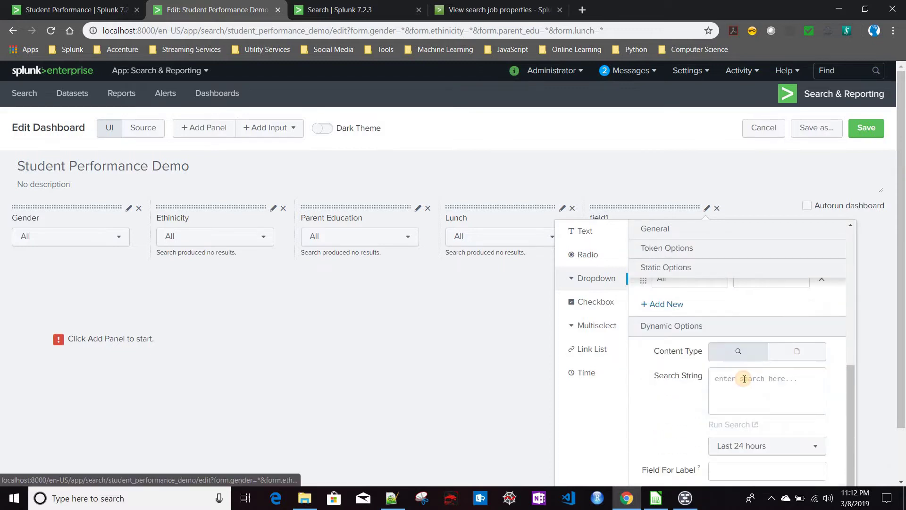
click(744, 378)
text(|)
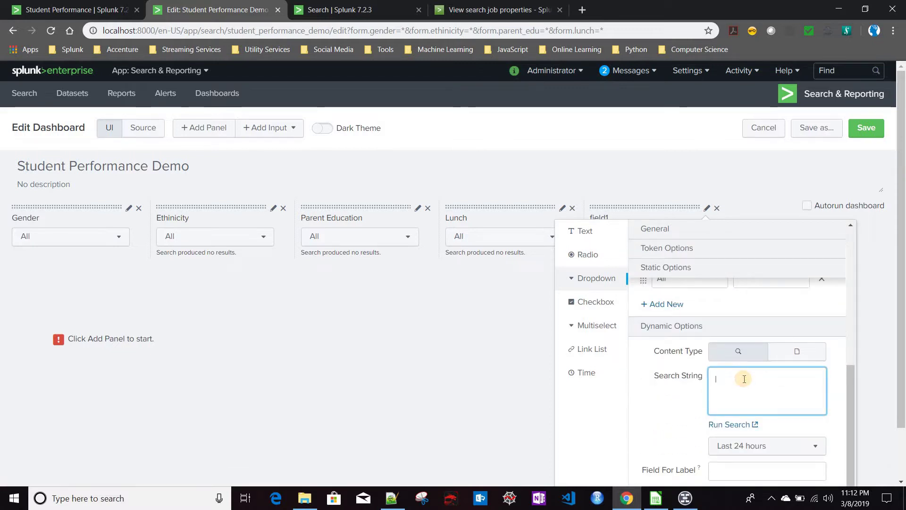
text( stats count b)
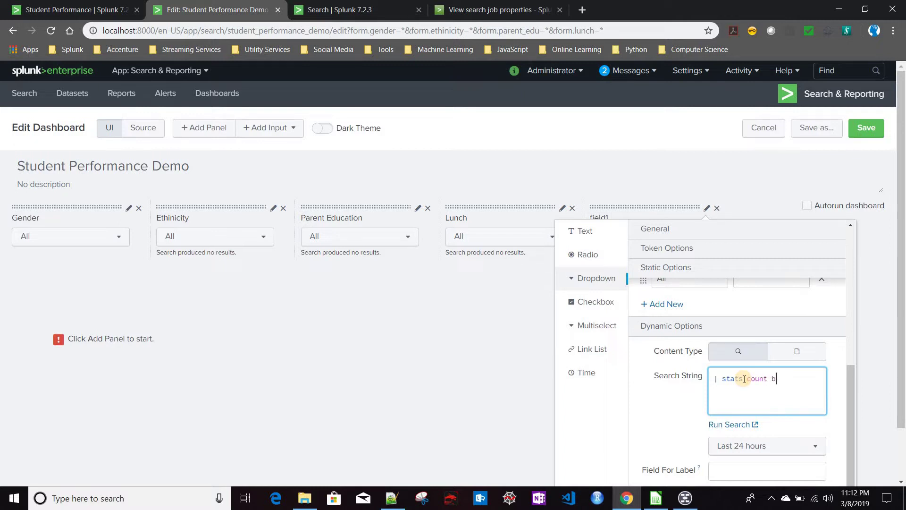
text(y)
click(372, 17)
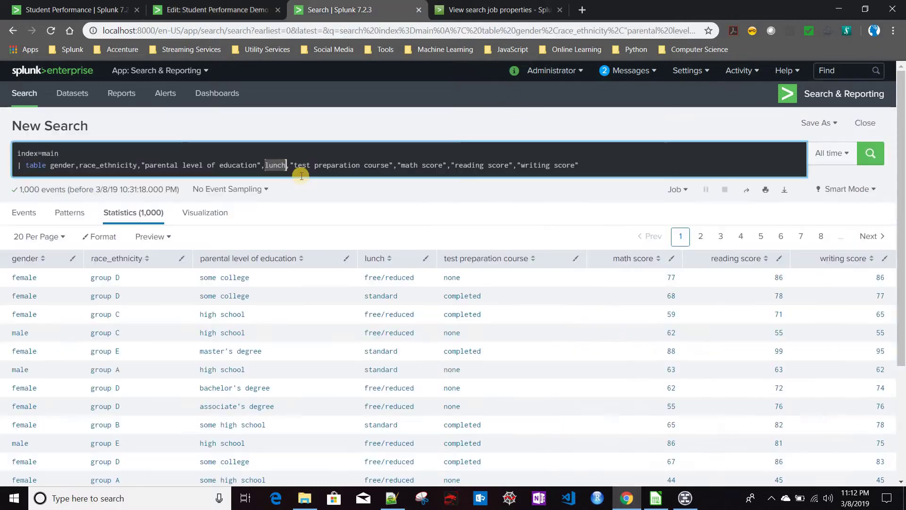
click(299, 165)
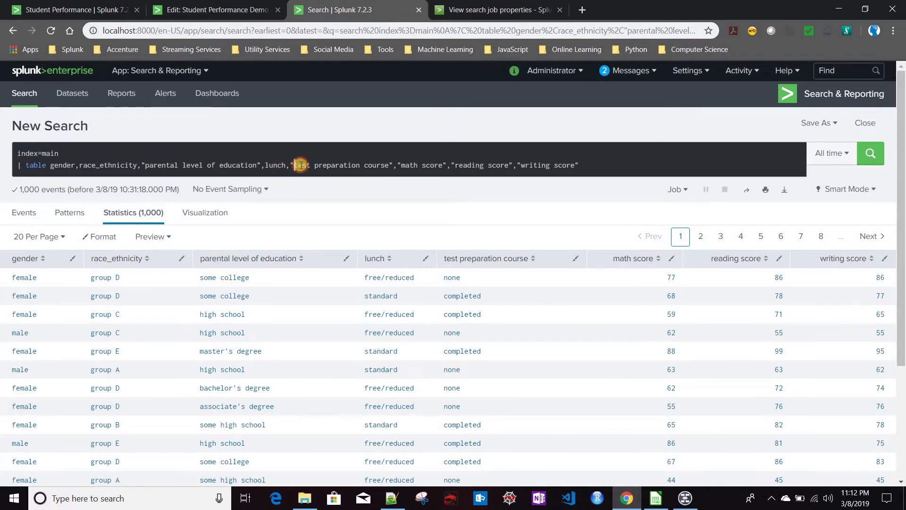
drag(292, 164, 393, 165)
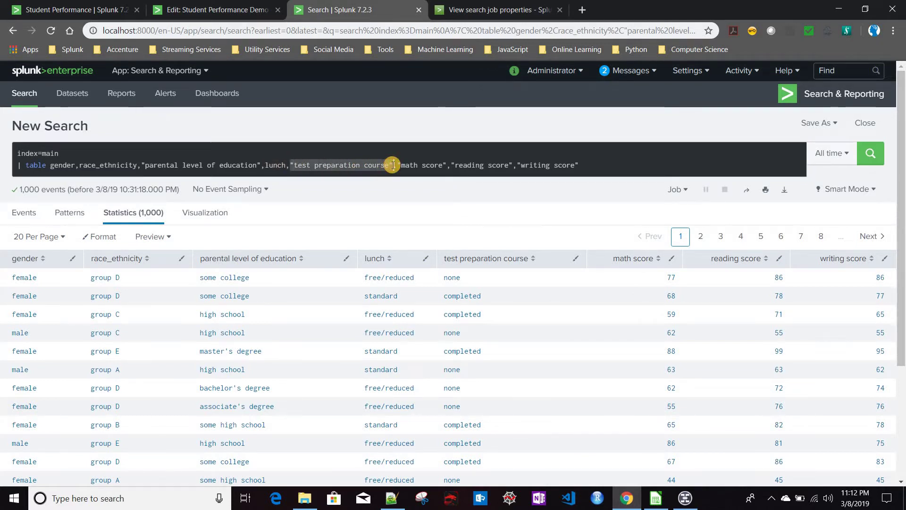
click(207, 10)
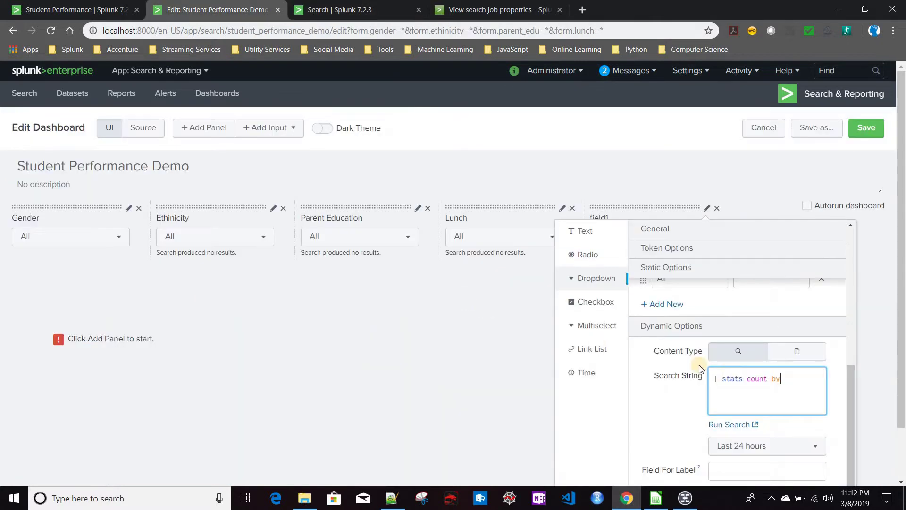
text("test preparation course")
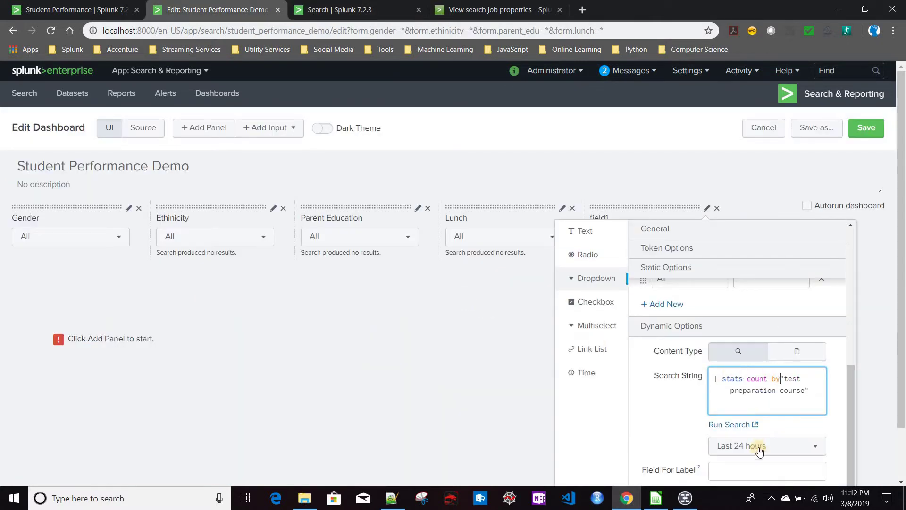
scroll(759, 406, down, 1)
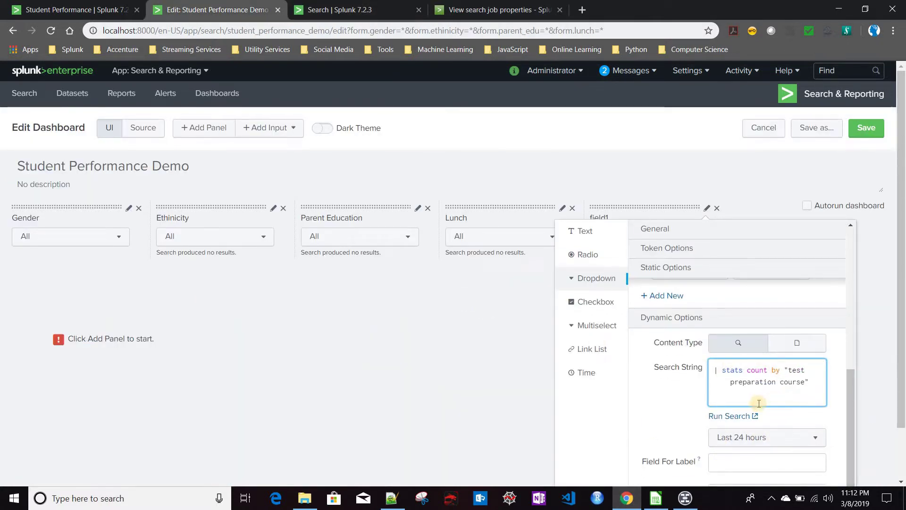
Step: Set the Test Preparation dropdown's label and value fields to test preparation course without quotation marks, and apply the settings
scroll(759, 402, down, 2)
click(794, 403)
text("test preparation course")
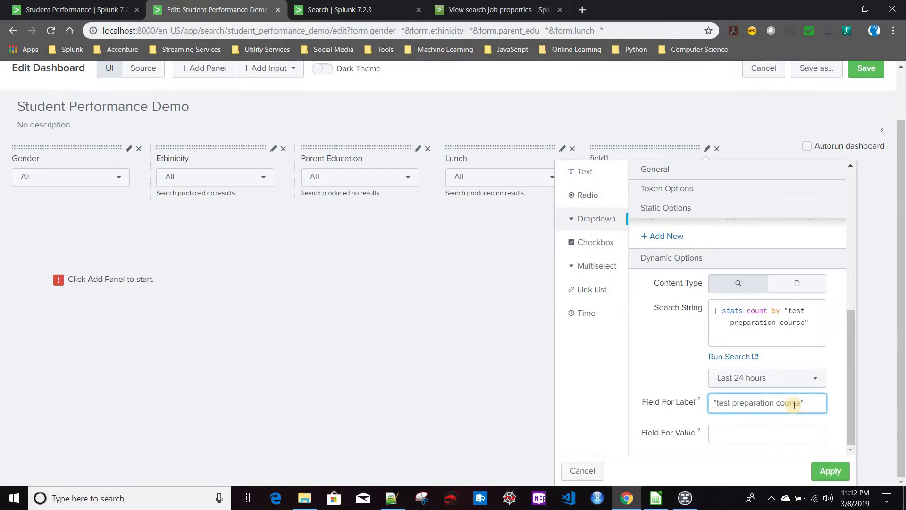
click(717, 403)
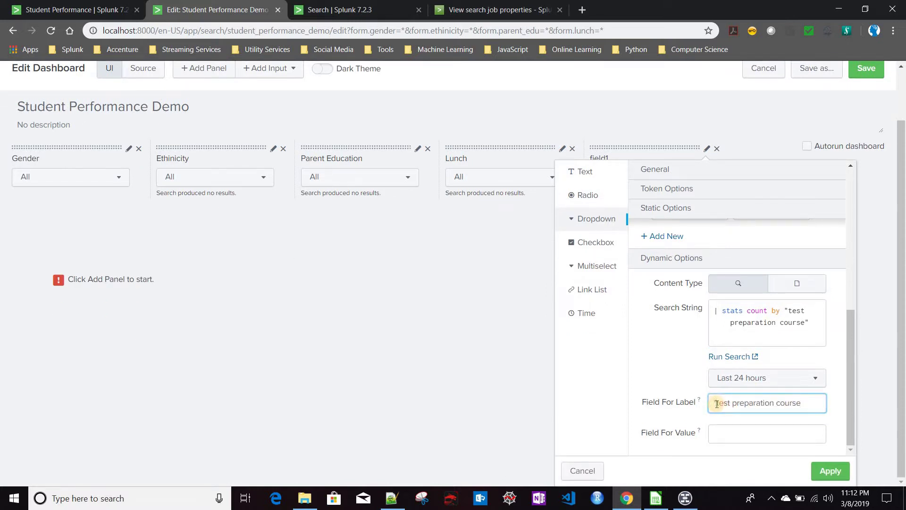
key(BackSpace)
click(721, 442)
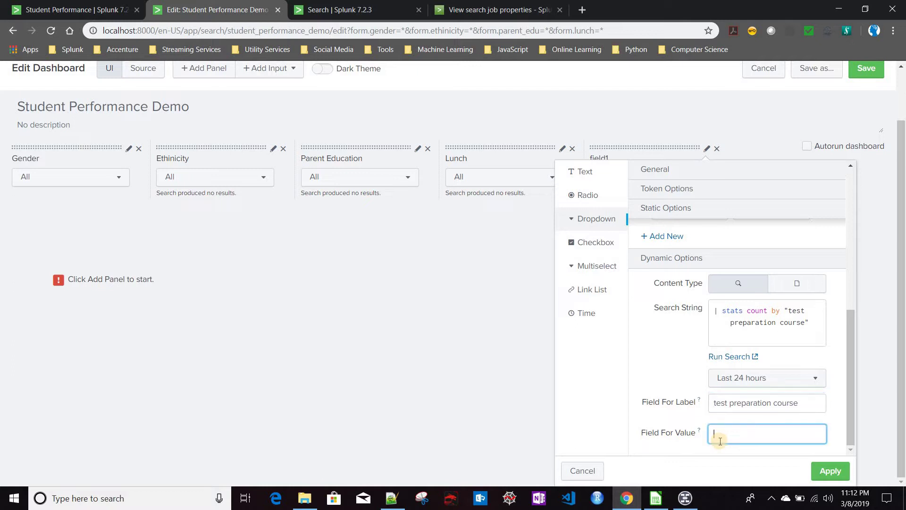
text("test preparation course")
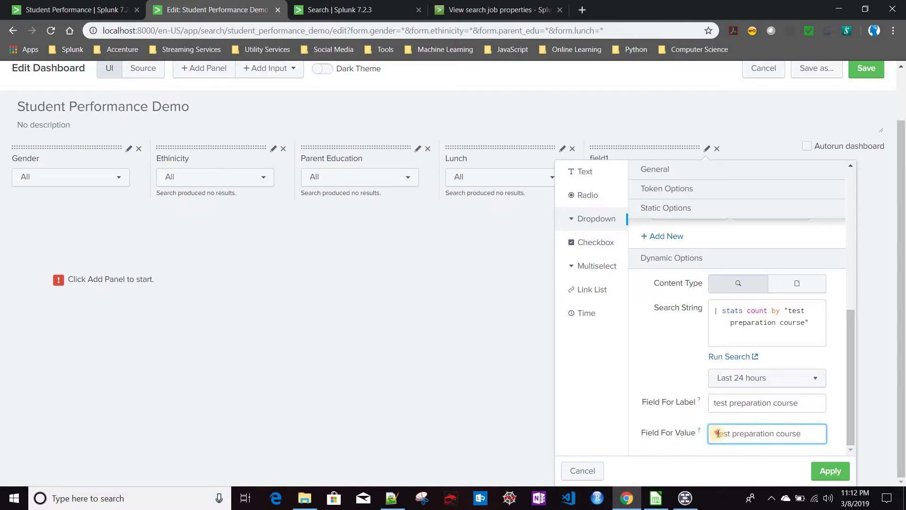
click(718, 433)
key(BackSpace)
click(835, 474)
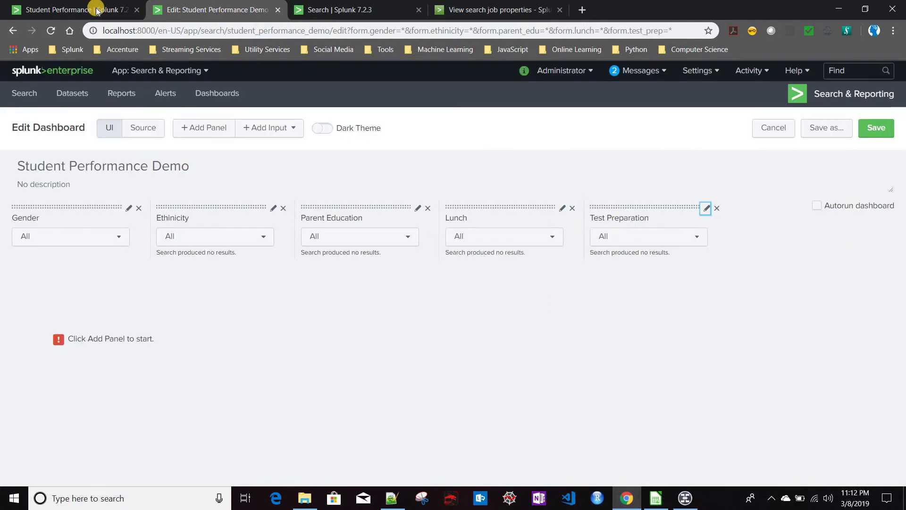
Step: Check the remaining filter on the Student Performance dashboard, then add a sixth dropdown to the demo dashboard and open its settings
click(96, 10)
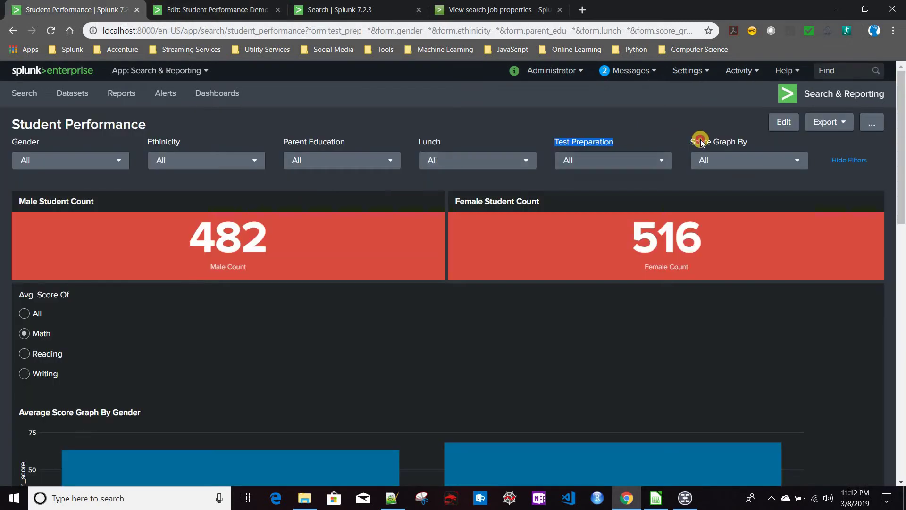
click(207, 10)
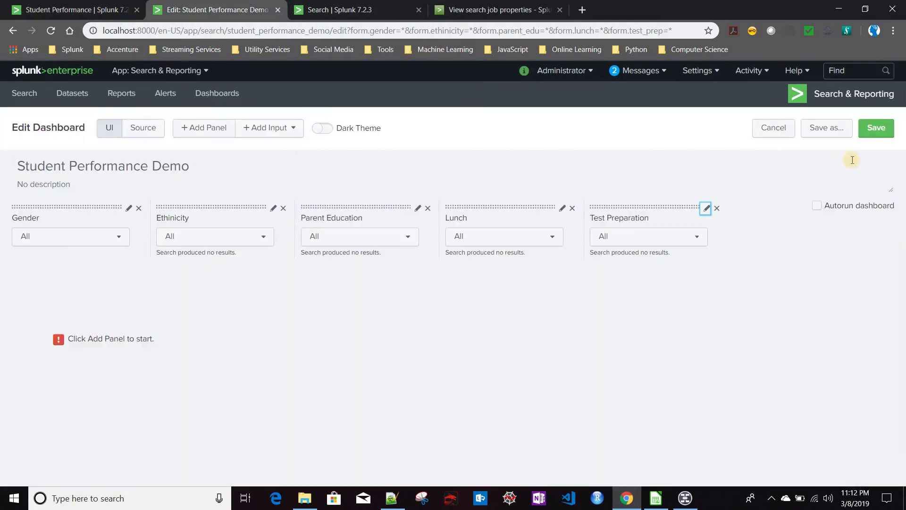
click(271, 133)
click(236, 186)
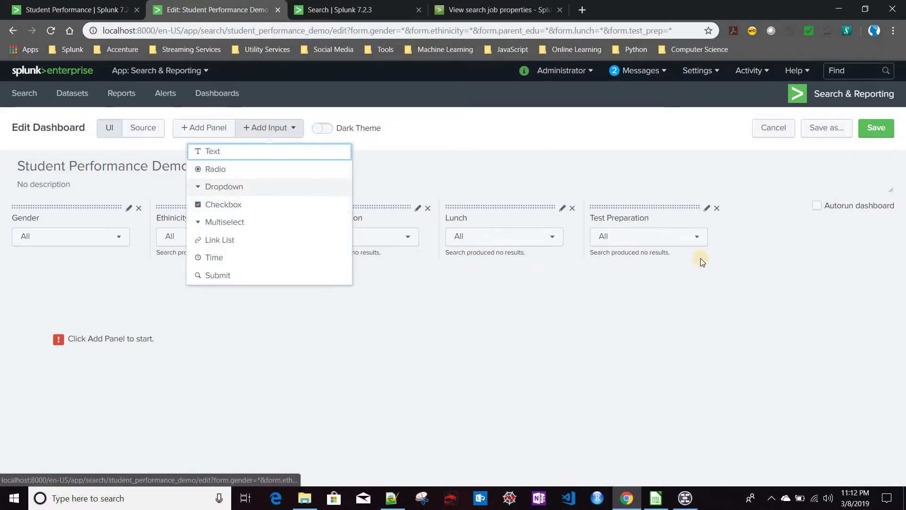
click(129, 267)
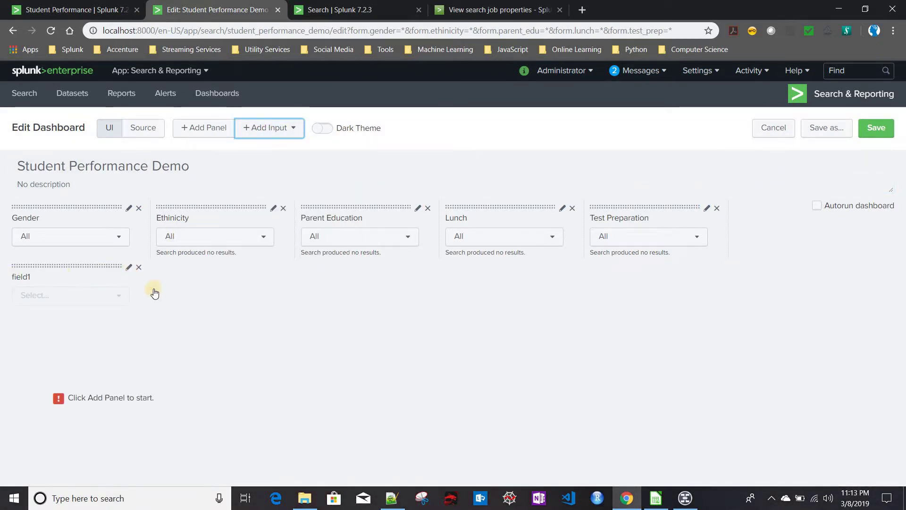
Step: Label the new dropdown Score Graph By and set its token to score_by
double_click(212, 318)
text(Score Graph By)
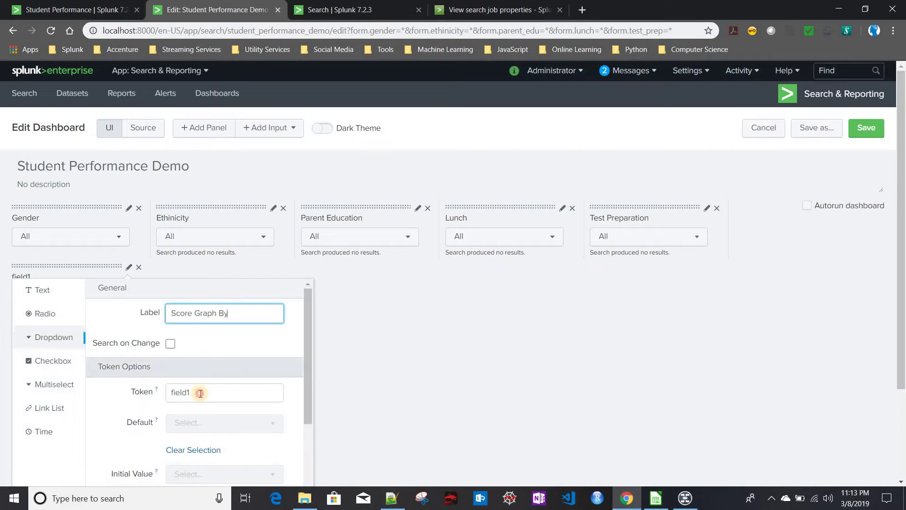
double_click(200, 394)
text(score_by)
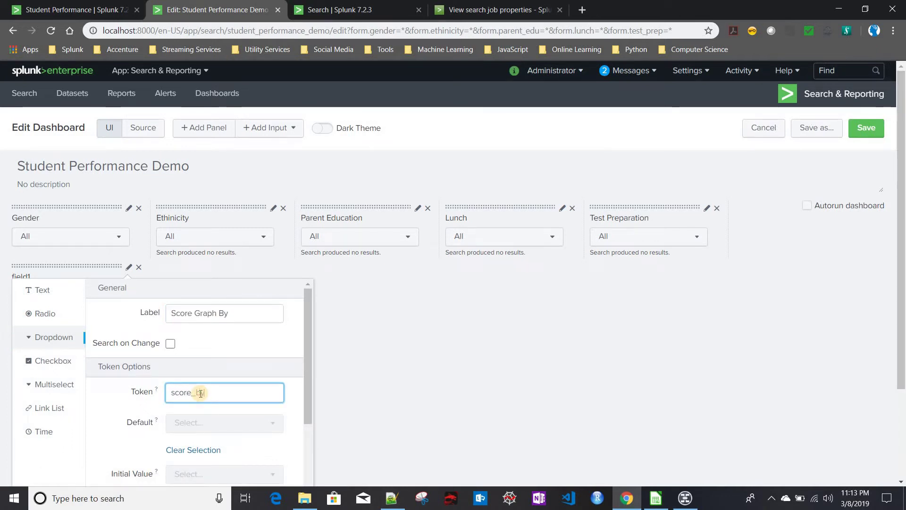
Step: Check the Score Graph By choices on the Student Performance dashboard, then add a static option All with the value * to the demo dropdown
scroll(200, 393, down, 6)
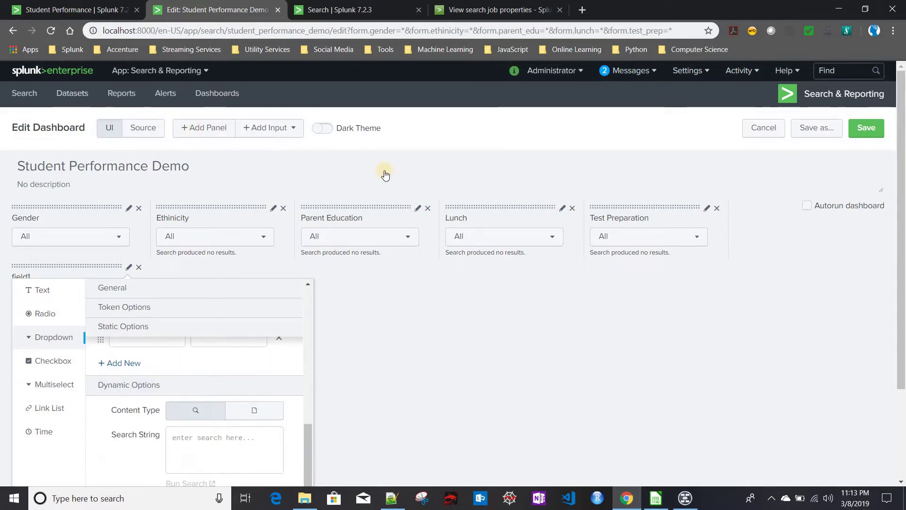
key(ctrl+shift+Tab)
click(742, 163)
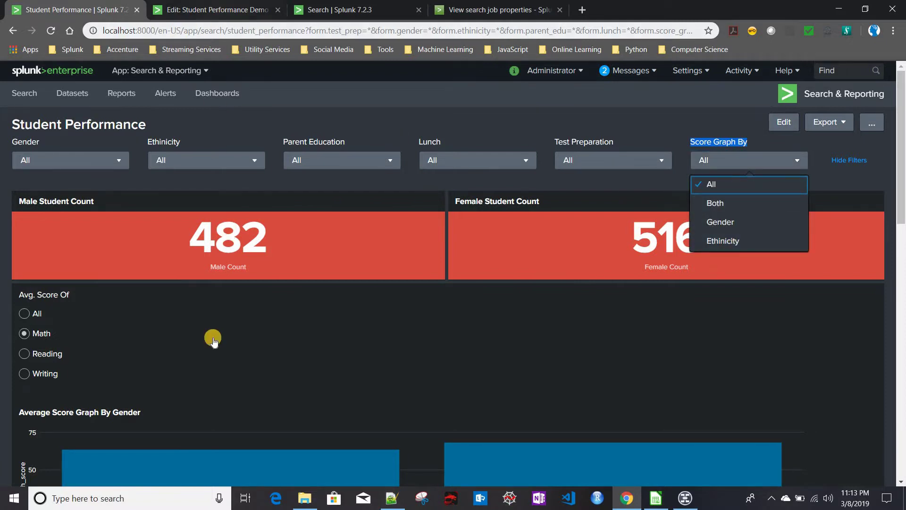
key(ctrl+Tab)
scroll(147, 347, down, 3)
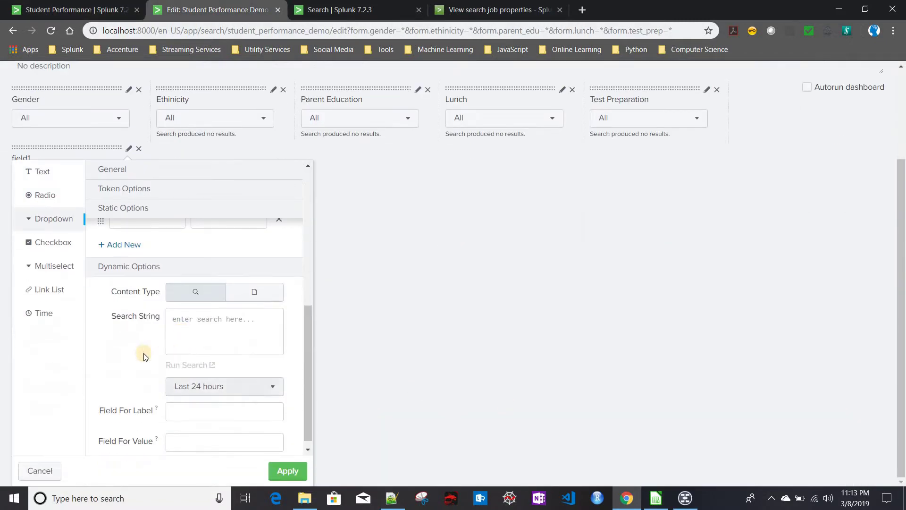
scroll(144, 350, up, 3)
click(133, 337)
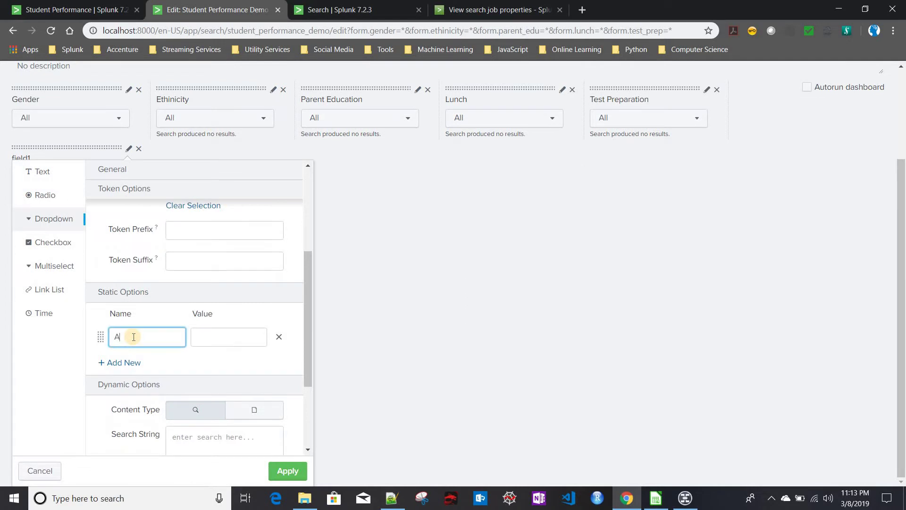
key(Tab)
text(*)
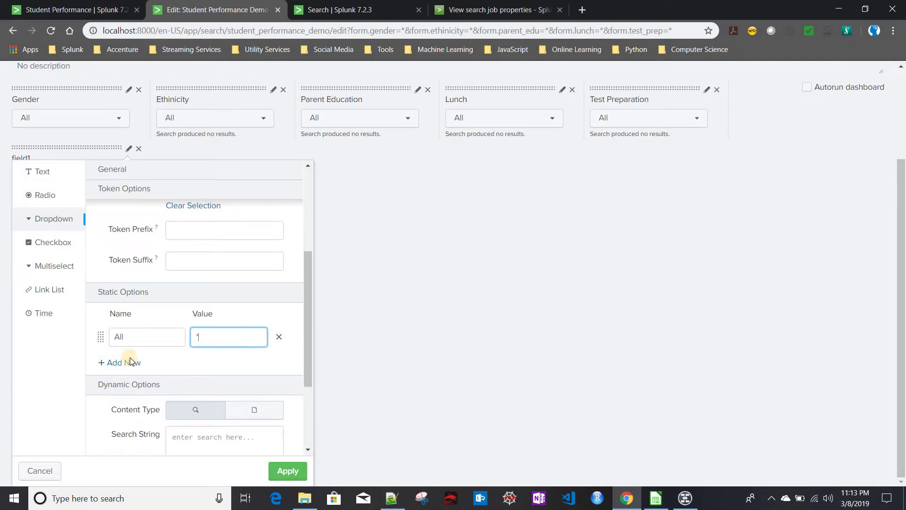
Step: Add static options Both with the value both and Gender with the value gender to the Score Graph By dropdown
click(126, 365)
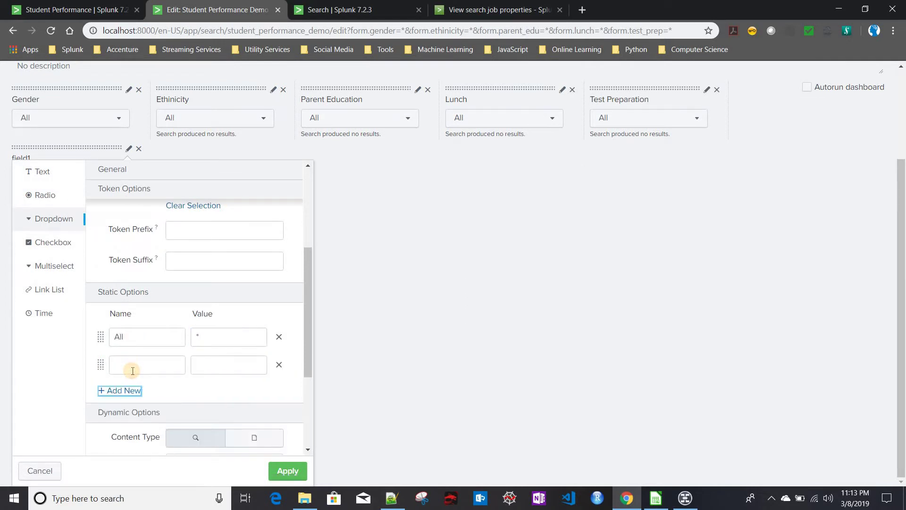
click(133, 371)
text(Both)
key(Tab)
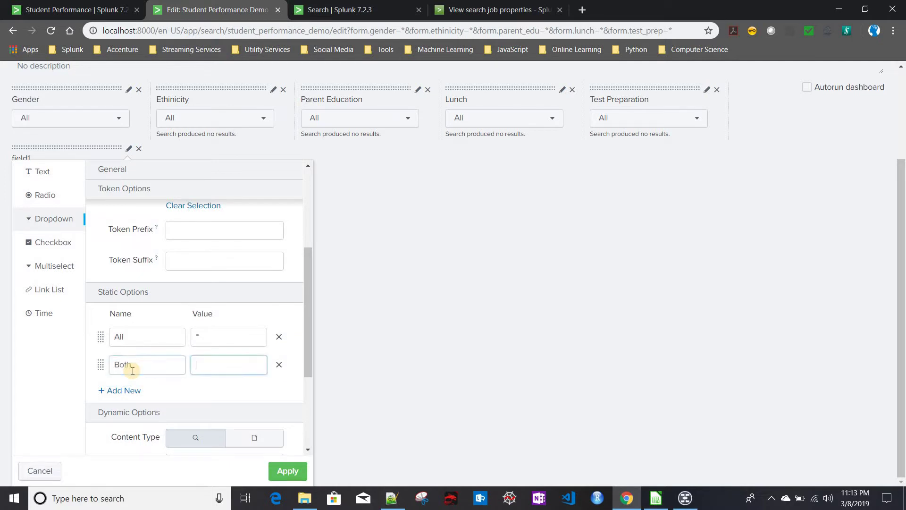
text(both)
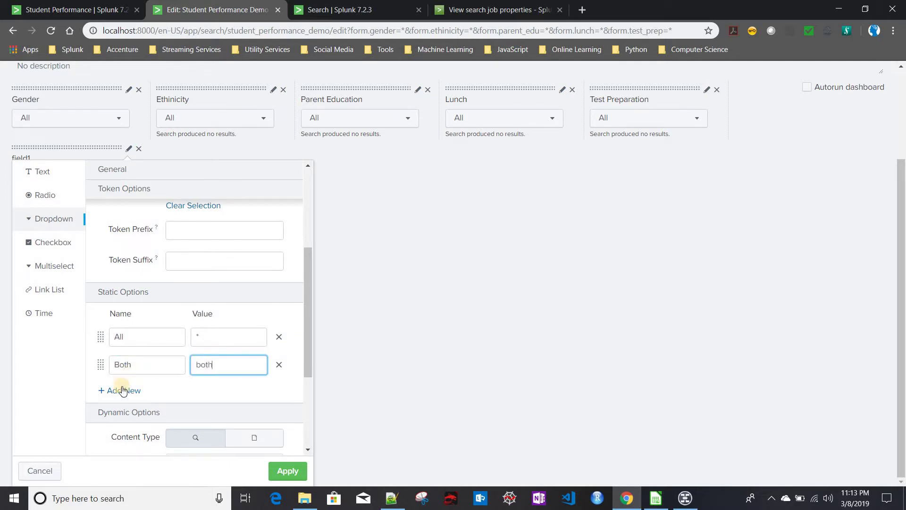
click(123, 391)
click(124, 395)
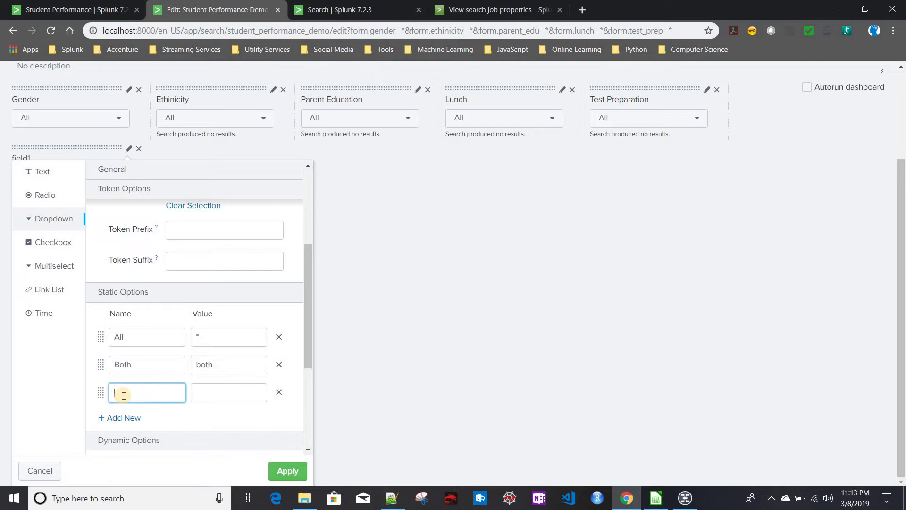
text(Gender)
click(225, 395)
text(gend)
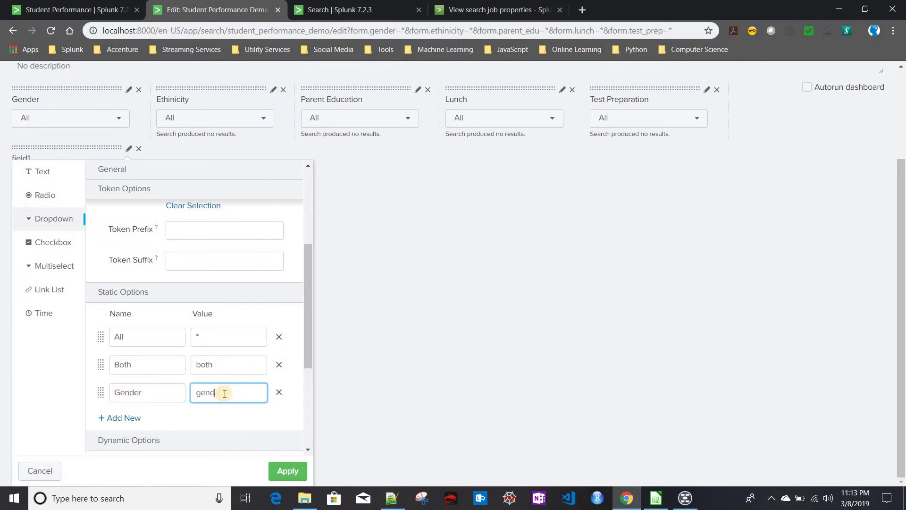
text(er)
Step: Add a fourth static option named Ethinicity with a lowercase value to the Score Graph By dropdown and apply the settings
click(138, 419)
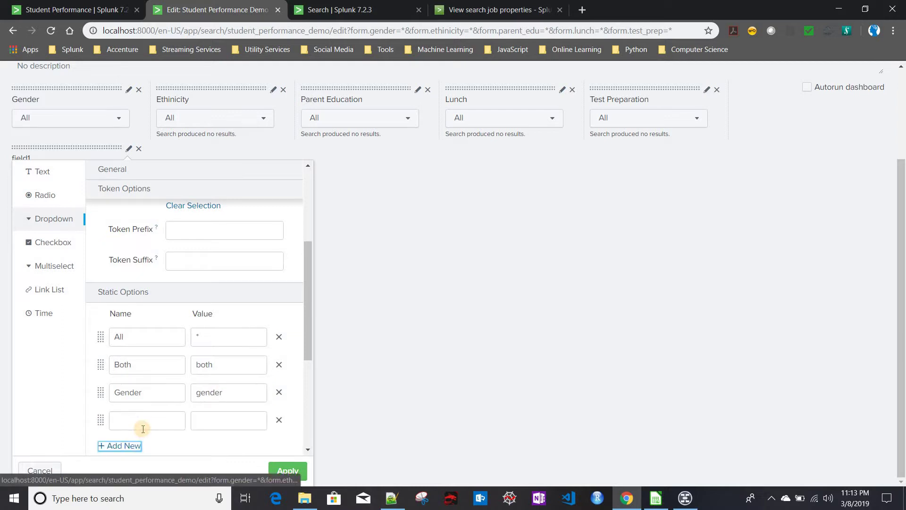
click(143, 429)
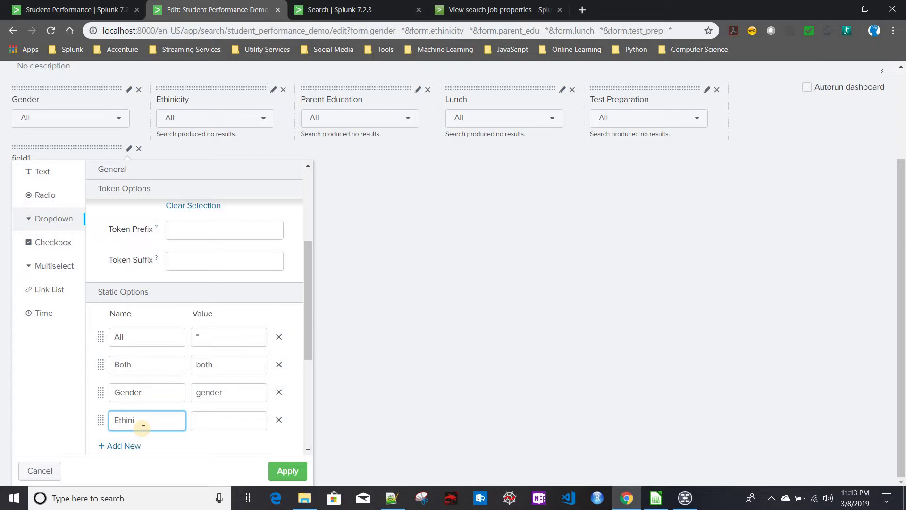
text(Ethinicity)
click(202, 424)
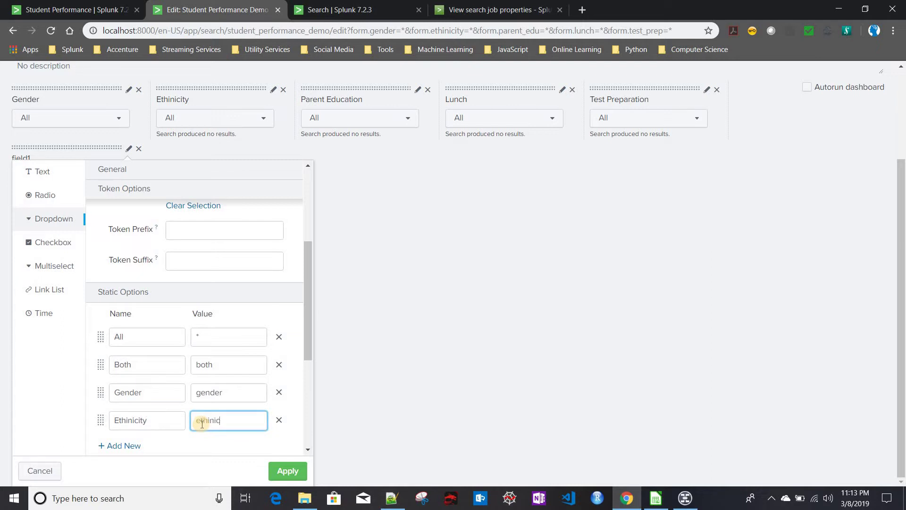
click(286, 469)
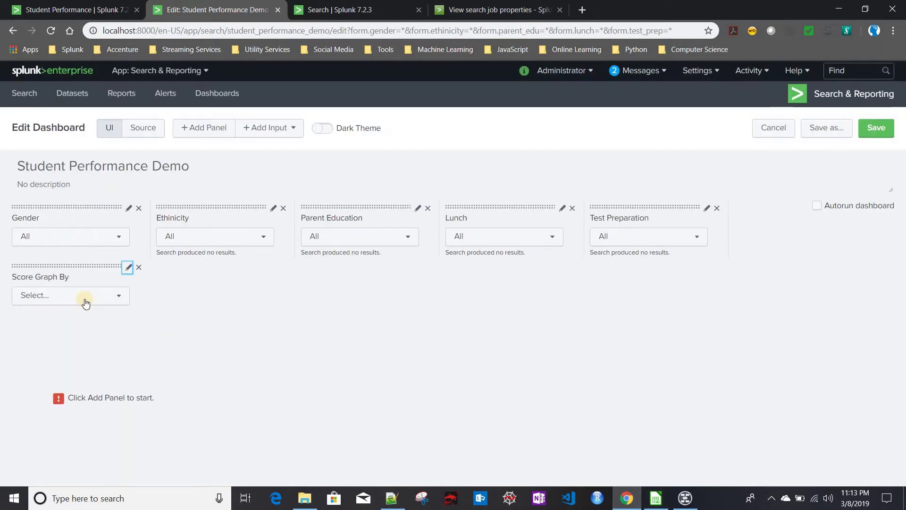
Step: Make All the default selection of the Score Graph By dropdown and apply the change
click(128, 267)
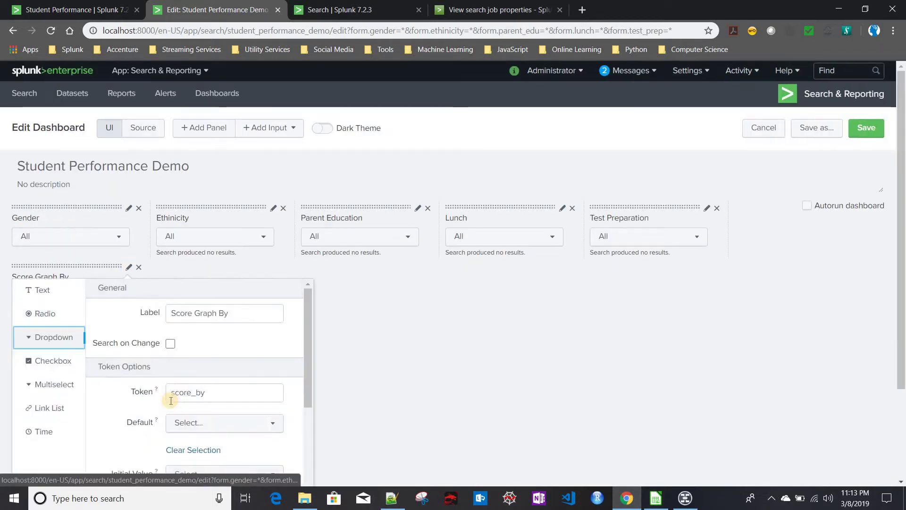
scroll(199, 396, down, 2)
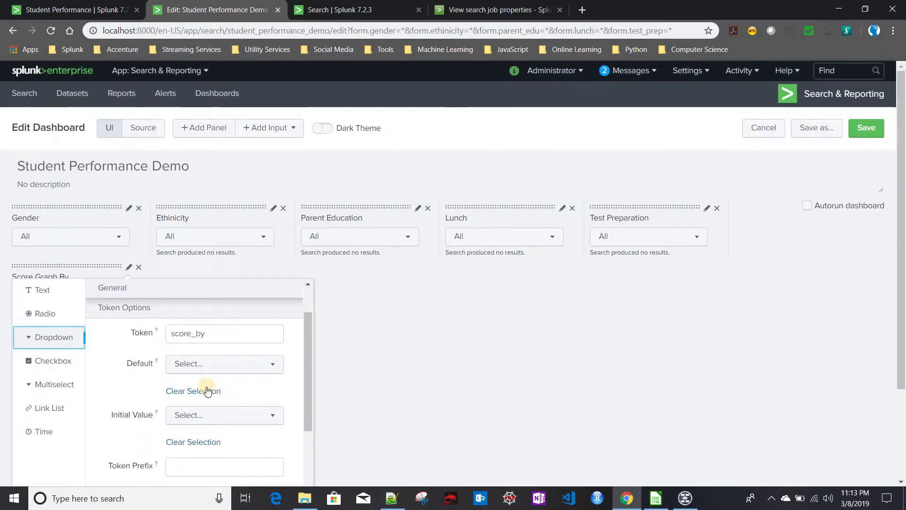
click(224, 365)
click(264, 388)
scroll(333, 415, down, 2)
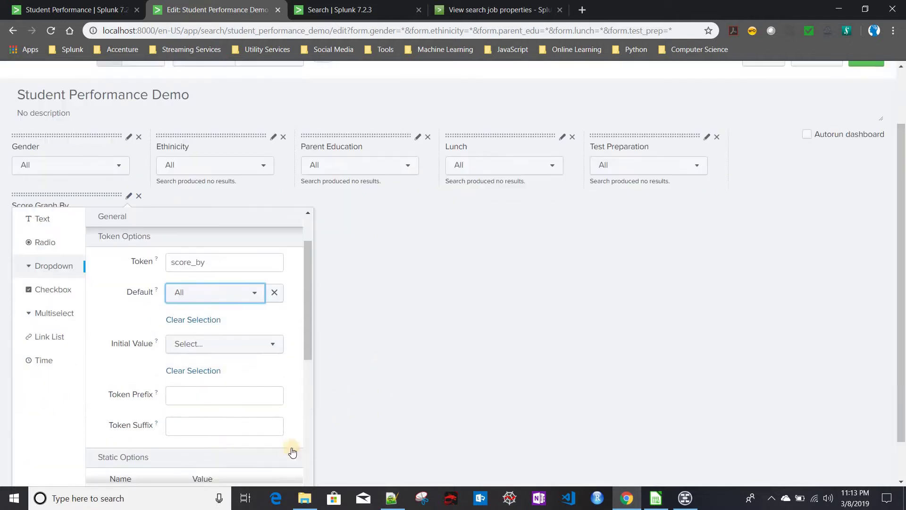
scroll(292, 452, down, 1)
click(287, 470)
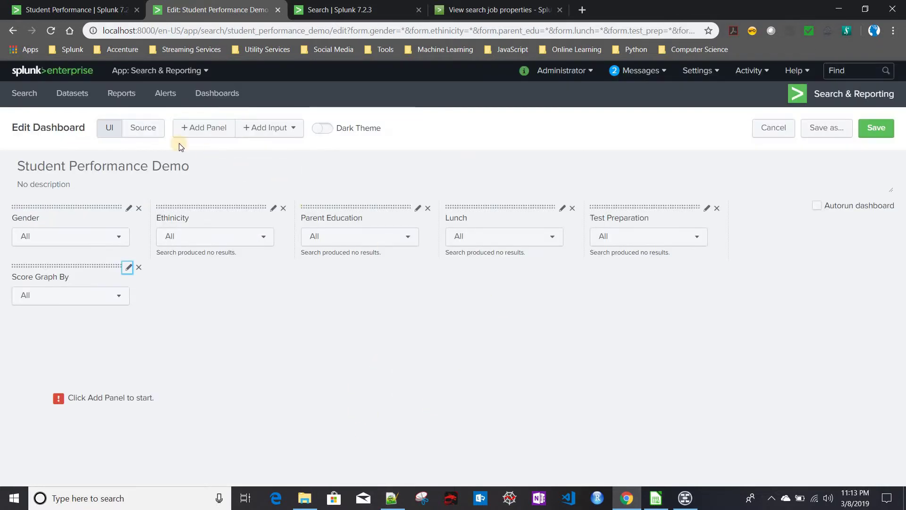
Step: Open the dashboard's source and copy the earliest and latest lines of the Gender dropdown's search, then delete them there
click(151, 136)
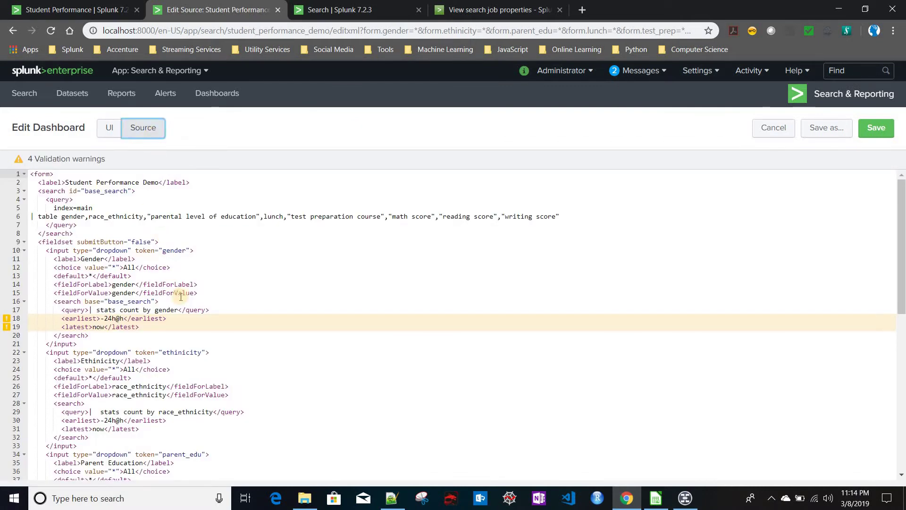
scroll(200, 376, down, 3)
scroll(111, 329, up, 3)
double_click(148, 301)
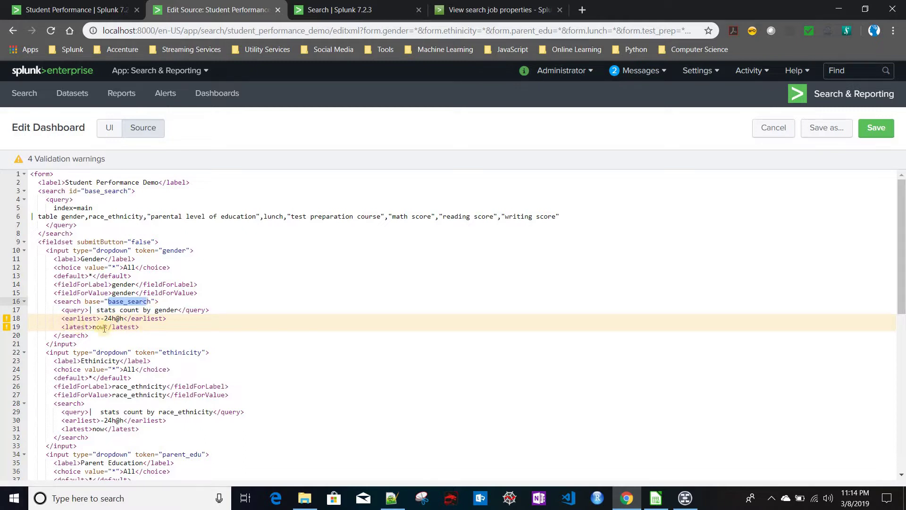
drag(140, 327, 15, 319)
key(ctrl+c)
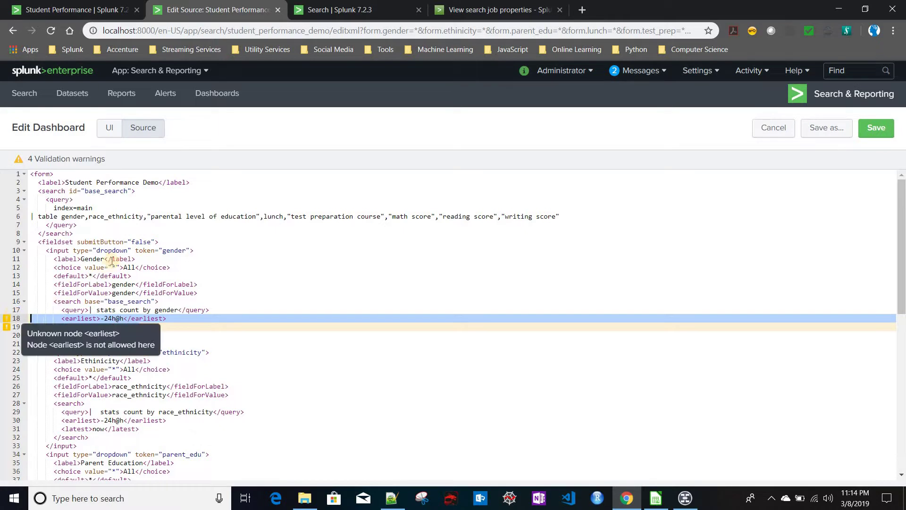
key(BackSpace)
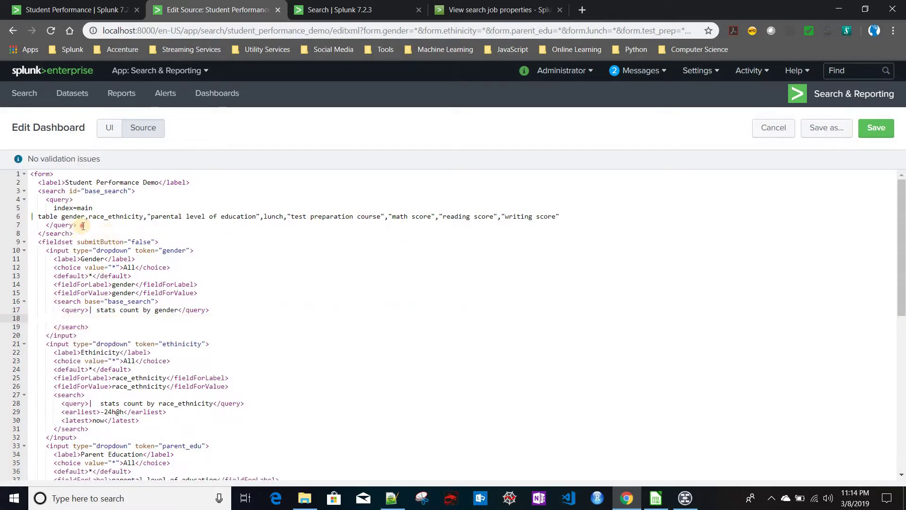
Step: Insert the copied earliest and latest lines after the base search's query and set earliest to 0
click(83, 226)
key(Return)
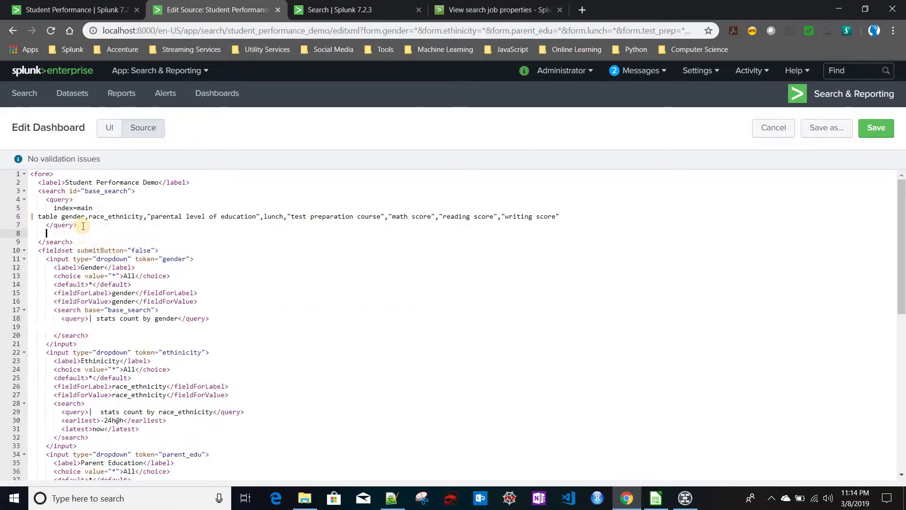
key(ctrl+v)
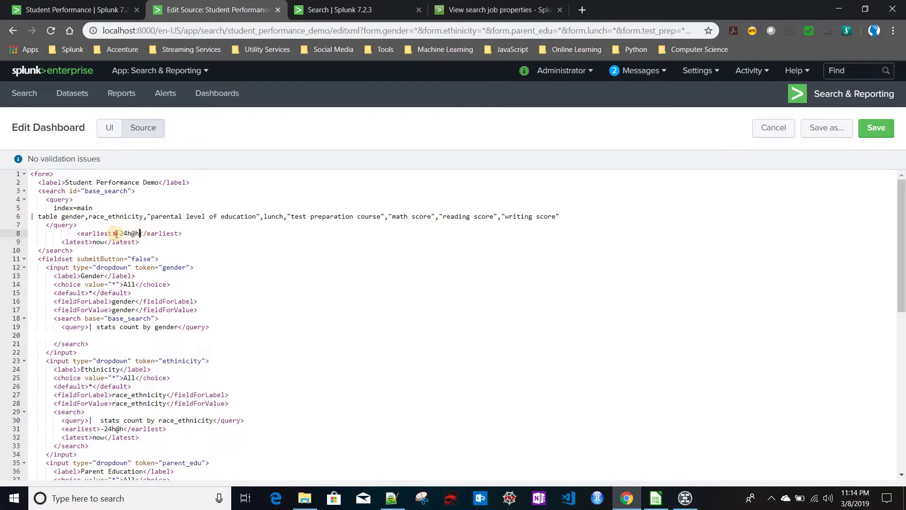
double_click(117, 233)
text(0)
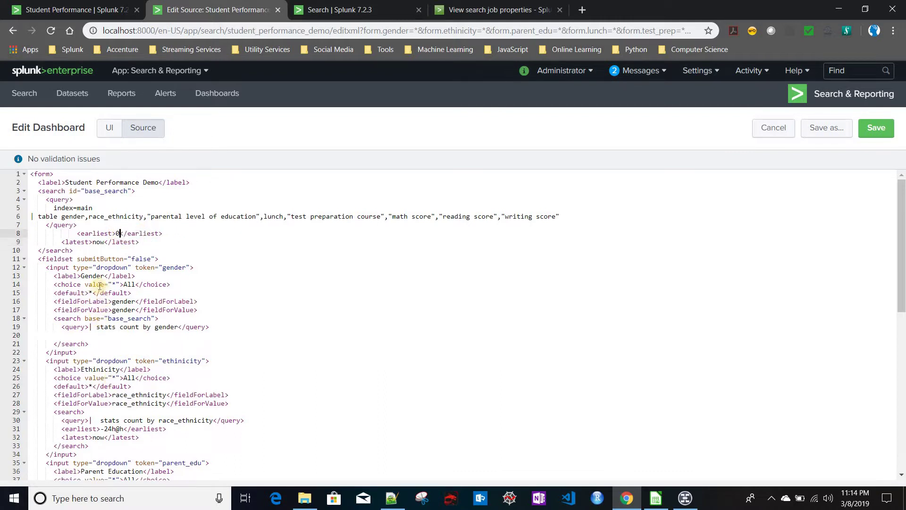
Step: Copy base="base_search" from the Gender search into the Ethinicity dropdown's search tag and delete that search's earliest and latest lines
click(86, 319)
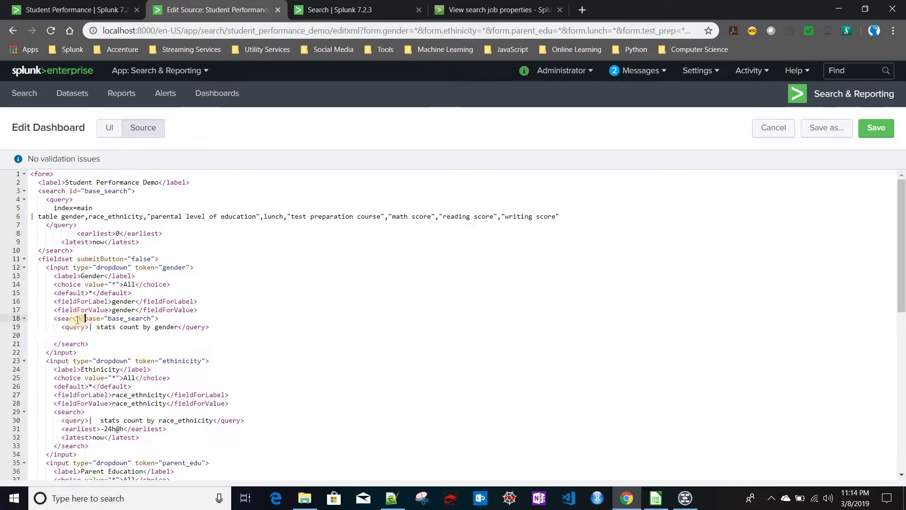
shift+click(155, 319)
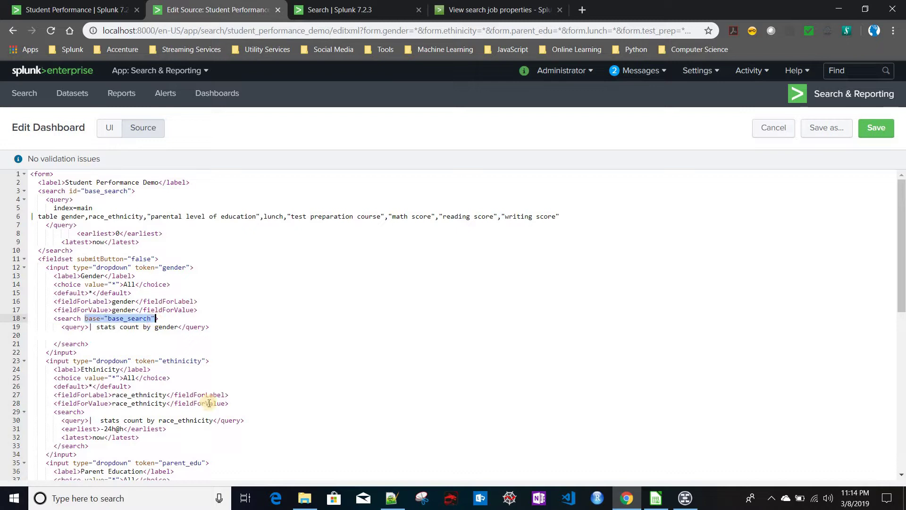
scroll(139, 344, down, 2)
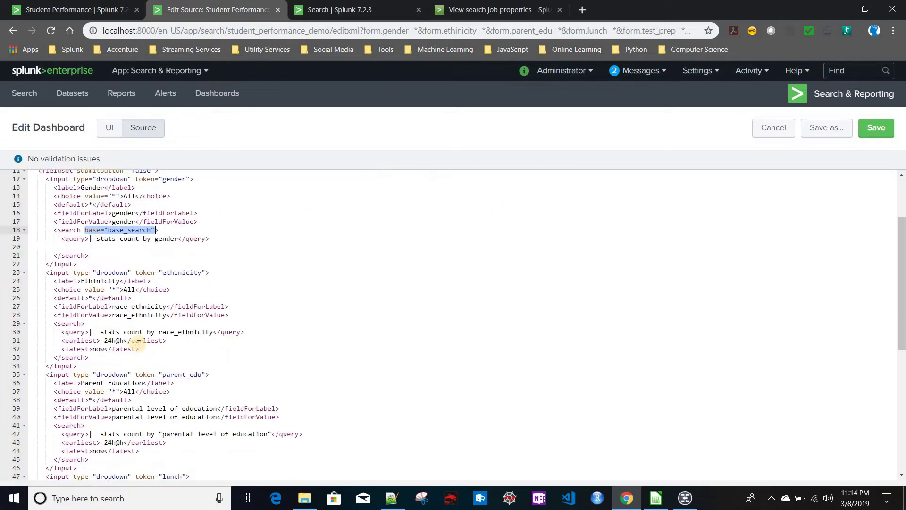
key(ctrl+c)
click(83, 324)
key(ctrl+v)
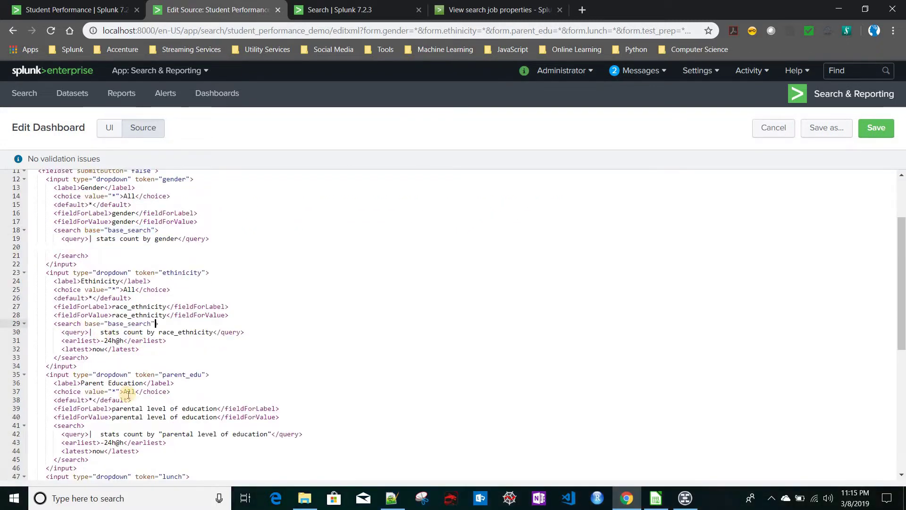
scroll(139, 320, down, 1)
click(140, 305)
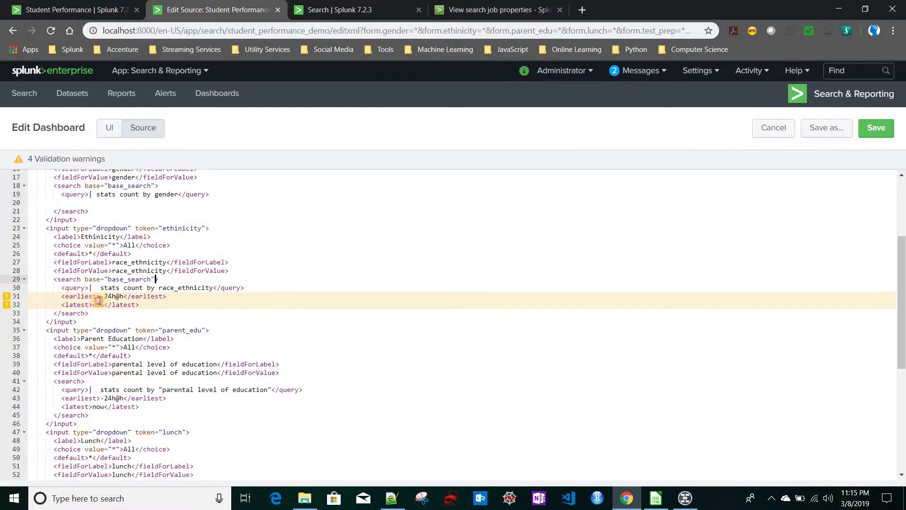
shift+click(17, 297)
key(BackSpace)
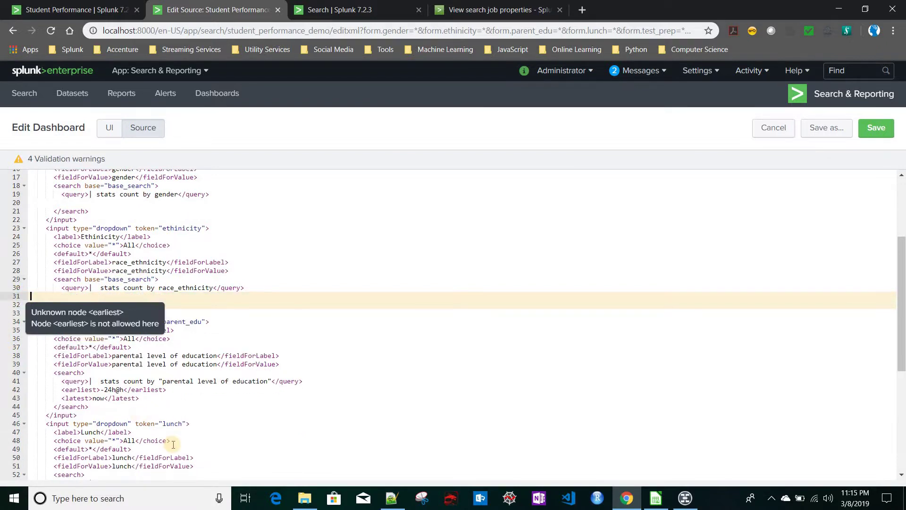
Step: Add base="base_search" to the Parent Education dropdown's search tag and delete that search's earliest and latest lines
scroll(163, 433, down, 1)
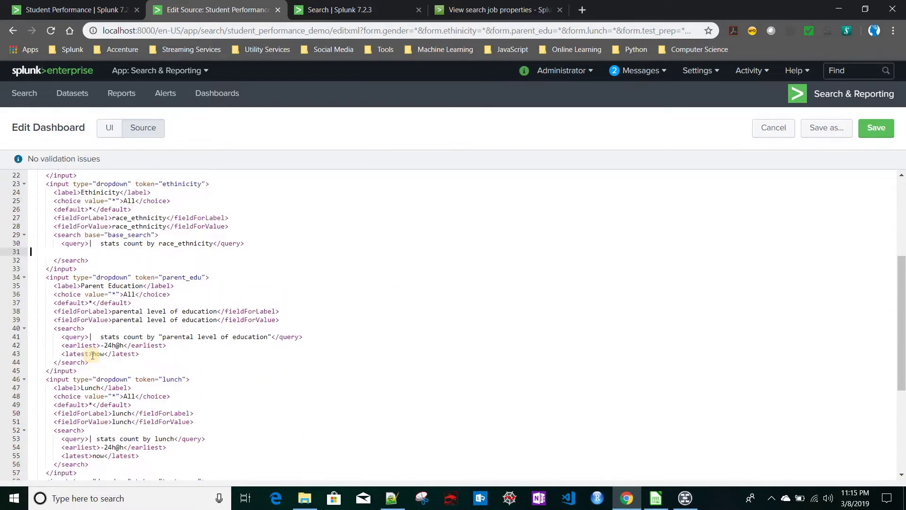
click(81, 327)
key(ctrl+v)
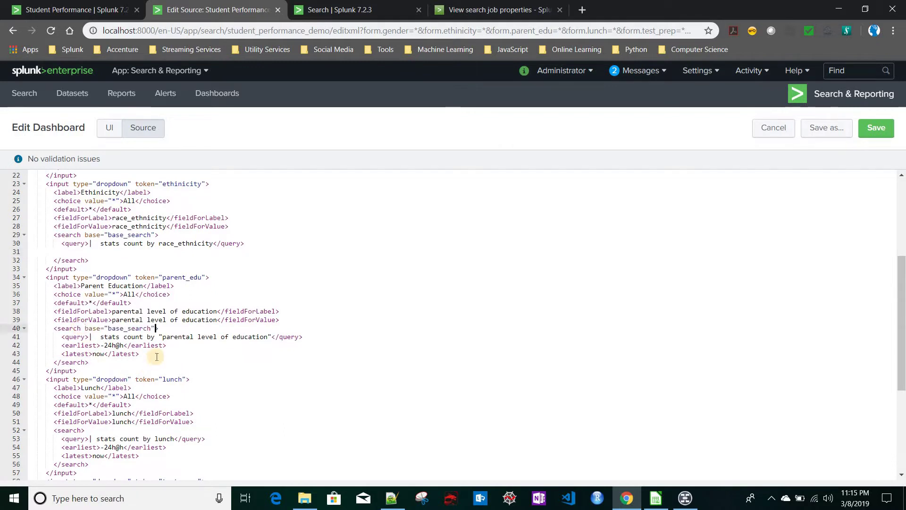
click(146, 354)
shift+click(25, 345)
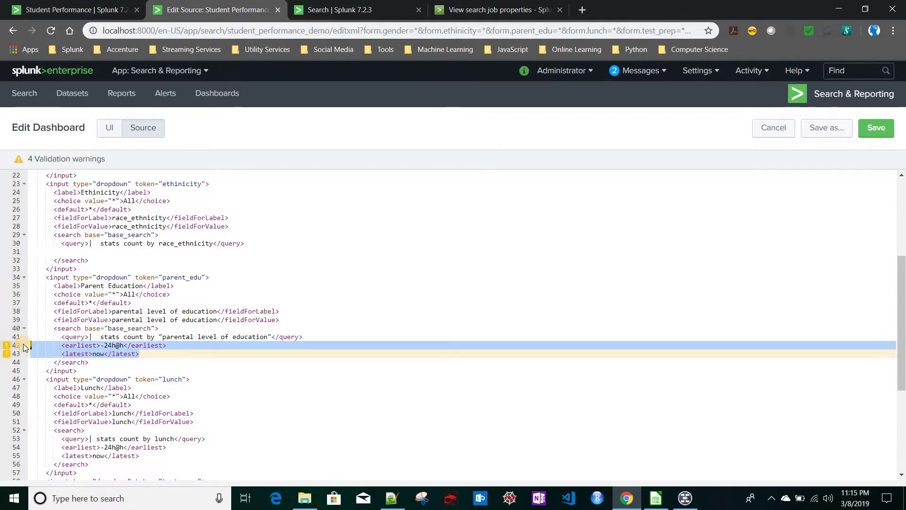
key(BackSpace)
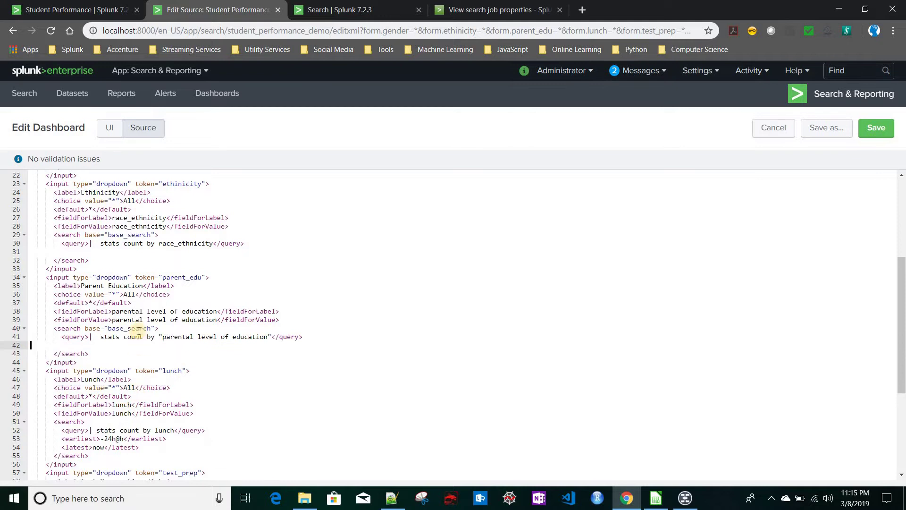
Step: Add base="base_search" to the Lunch dropdown's search tag and delete that search's earliest and latest lines
scroll(140, 332, down, 2)
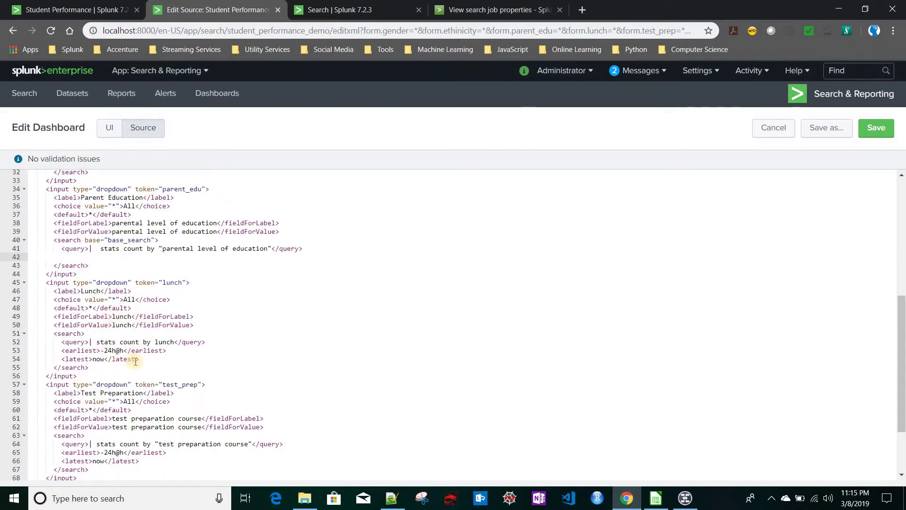
click(83, 334)
key(ctrl+v)
drag(140, 359, 10, 352)
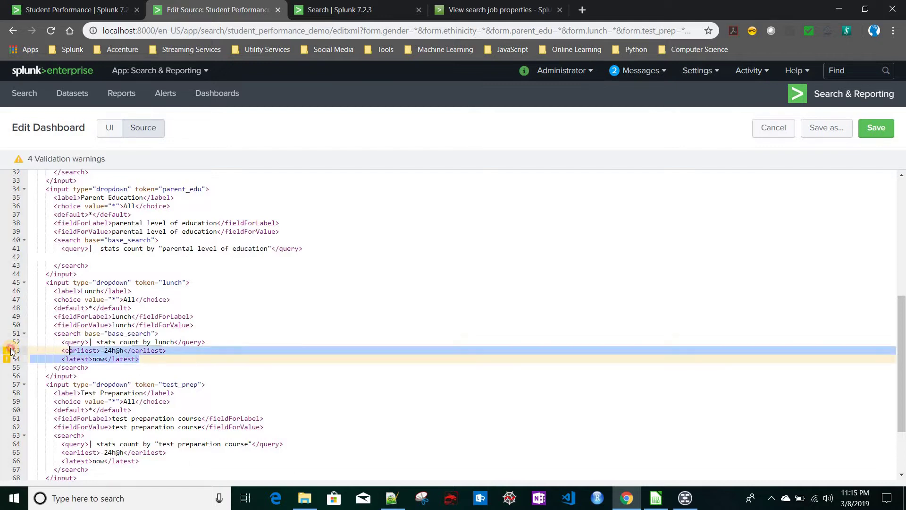
key(Delete)
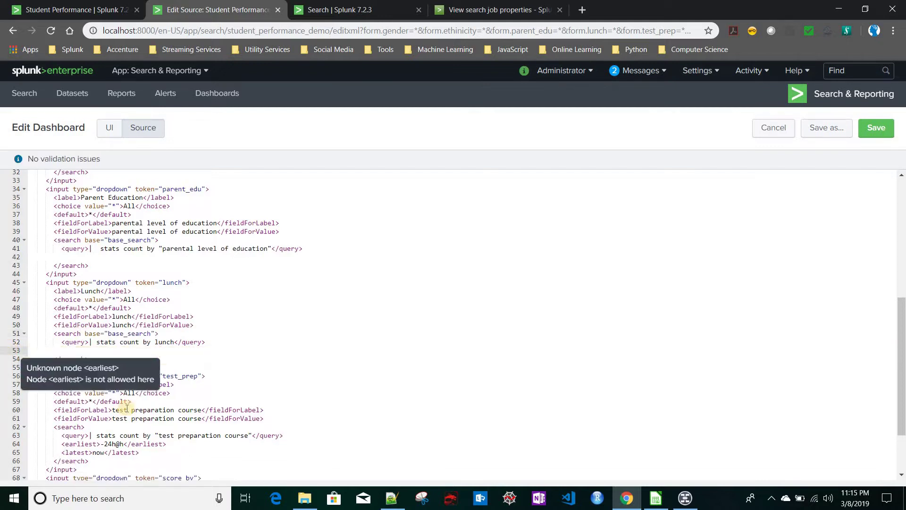
Step: Add base="base_search" to the Test Preparation search tag, delete that search's earliest and latest lines, and save the dashboard
scroll(126, 402, down, 3)
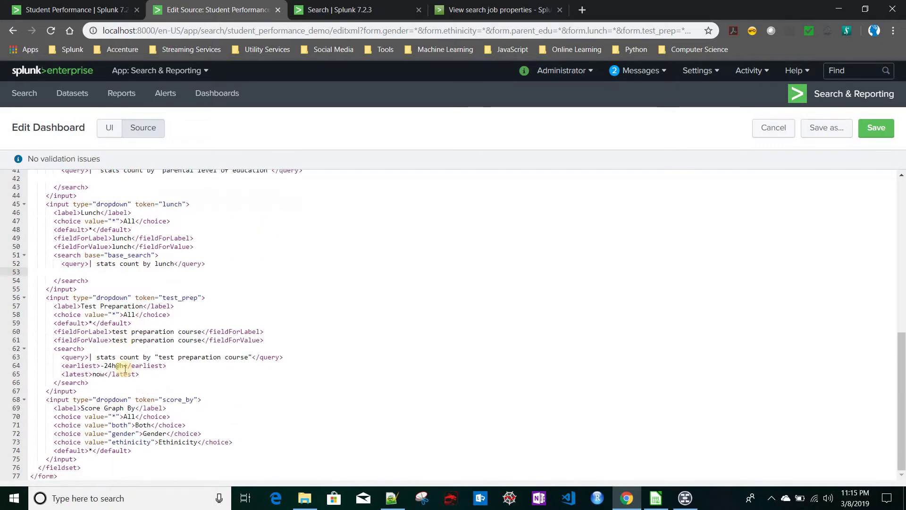
click(82, 348)
key(ctrl+v)
drag(154, 373, 27, 365)
key(BackSpace)
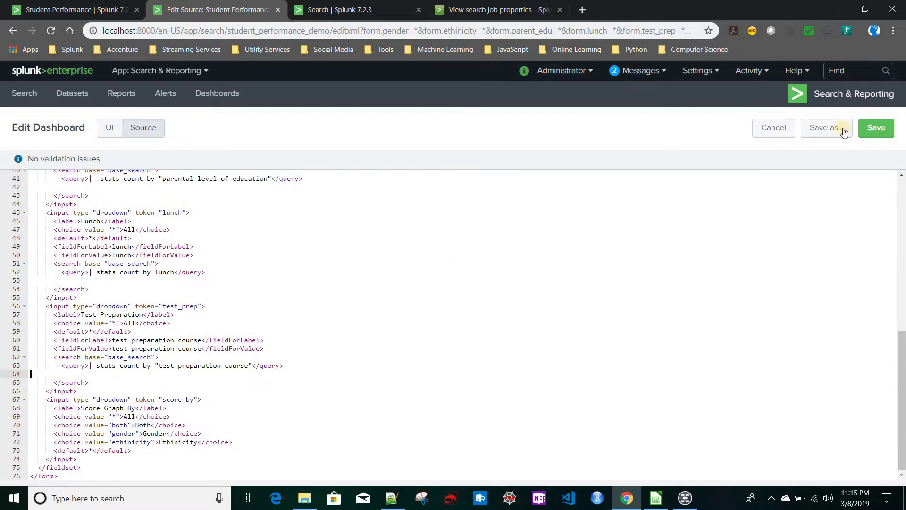
click(881, 131)
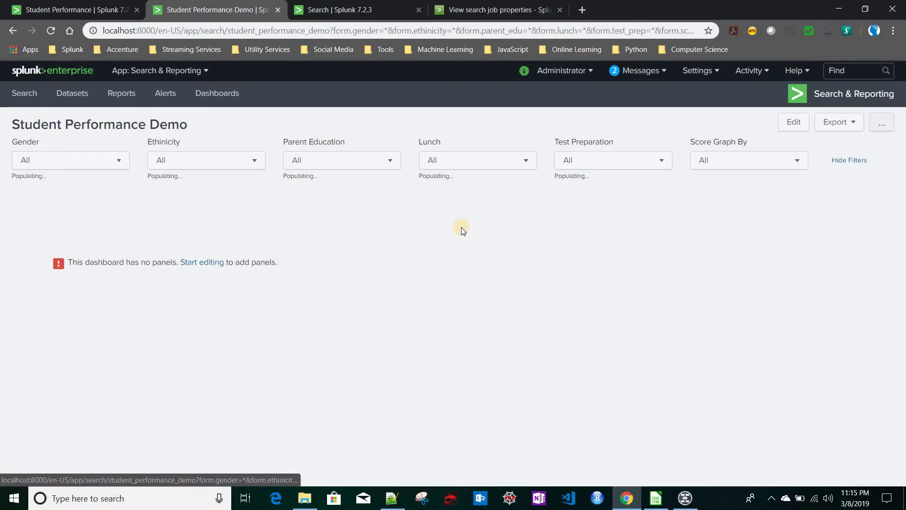
Step: Check the options of the Gender, Ethinicity, Parent Education, Lunch, Test Preparation and Score Graph By dropdowns
click(89, 168)
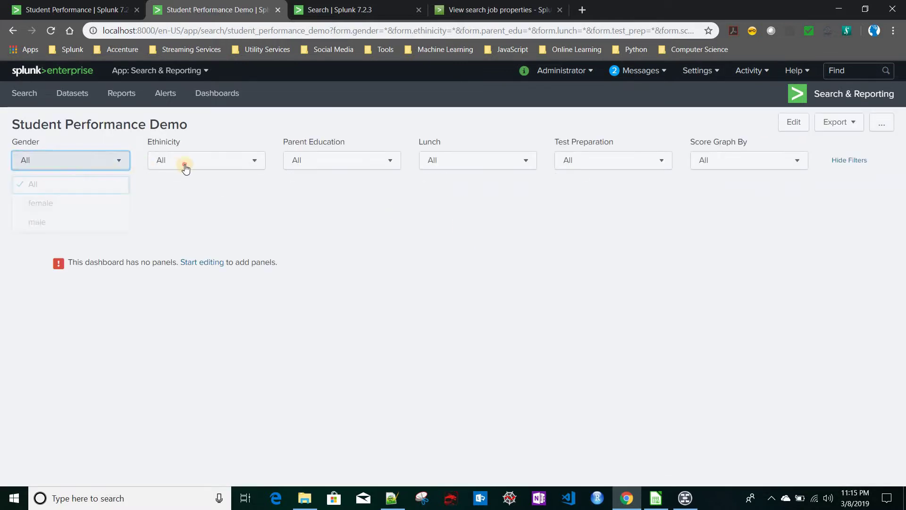
click(186, 166)
click(342, 160)
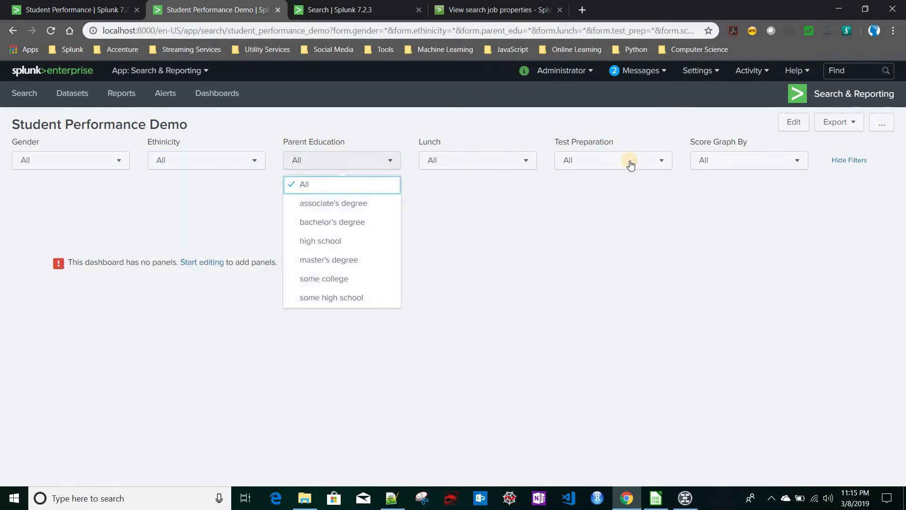
click(478, 161)
click(614, 161)
click(750, 161)
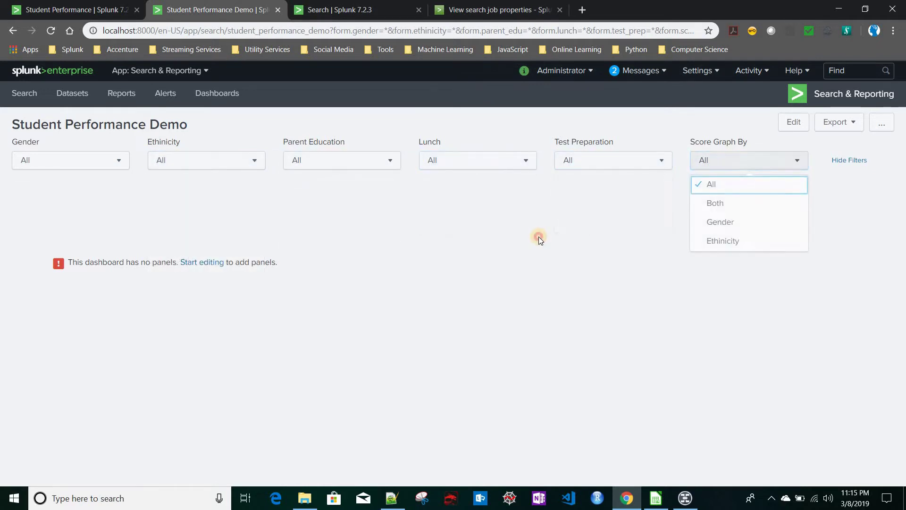
click(539, 237)
Step: Examine the Male and Female Student Count panels on the finished Student Performance dashboard, and return to the demo dashboard
click(48, 15)
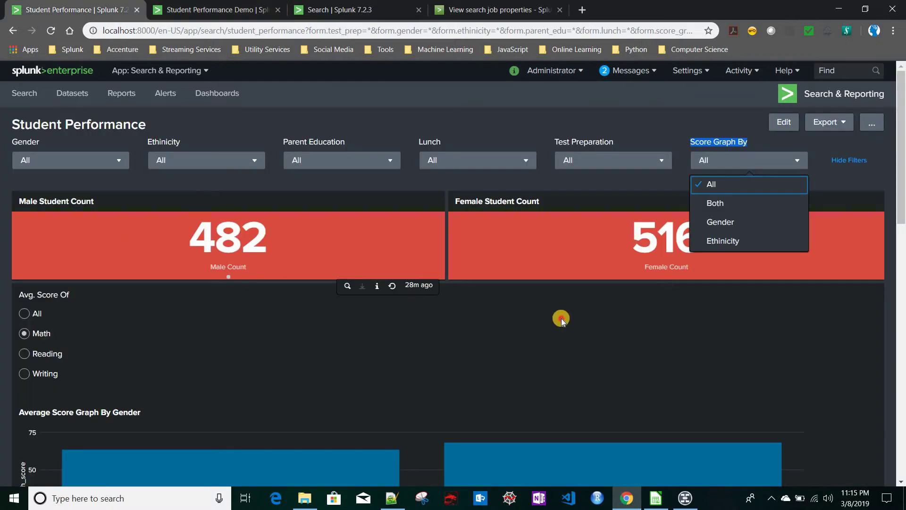
click(135, 220)
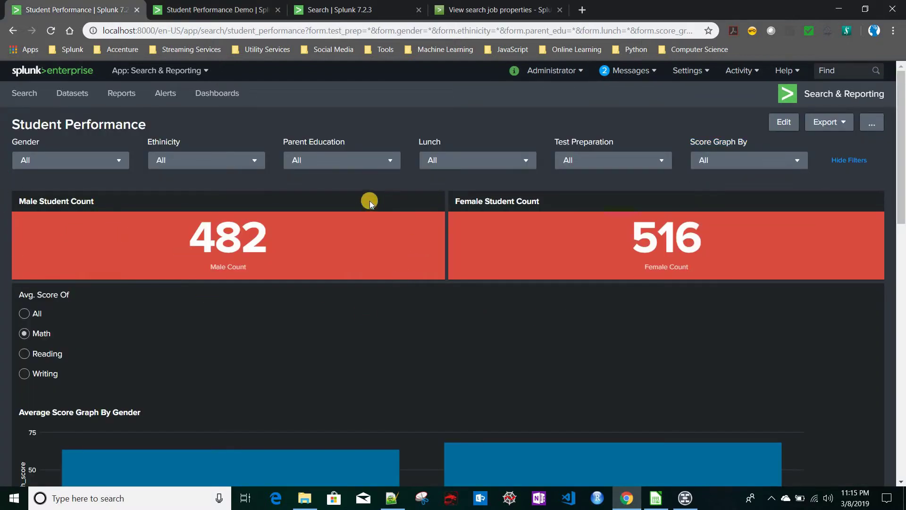
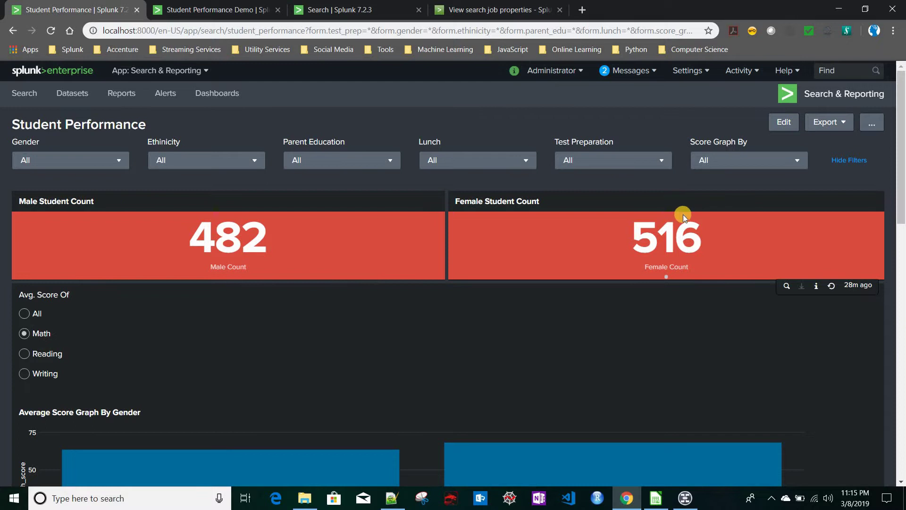
click(212, 9)
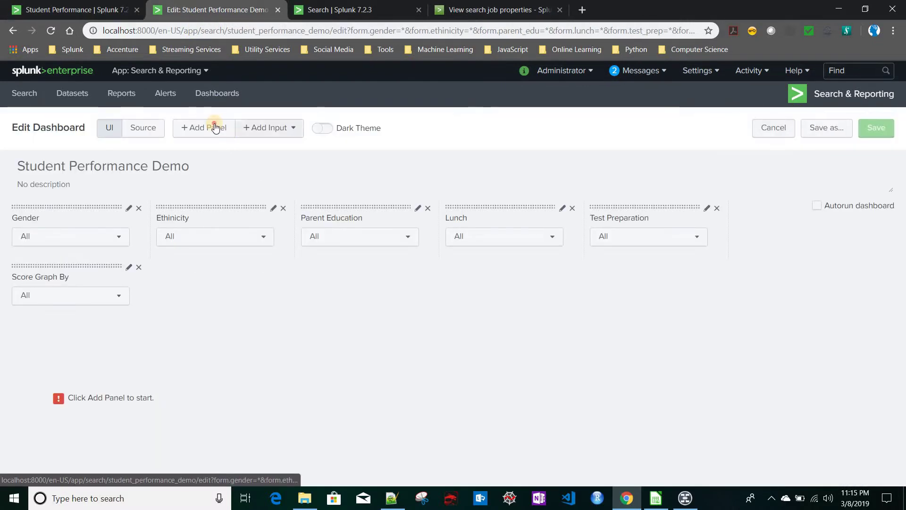
Step: Start a new Single Value panel in the demo dashboard with the content title Male Student Count
click(208, 127)
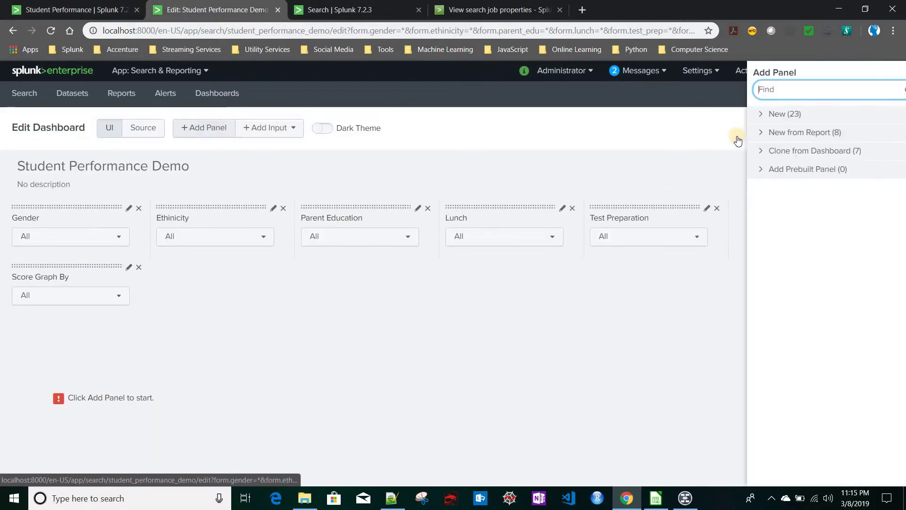
click(781, 114)
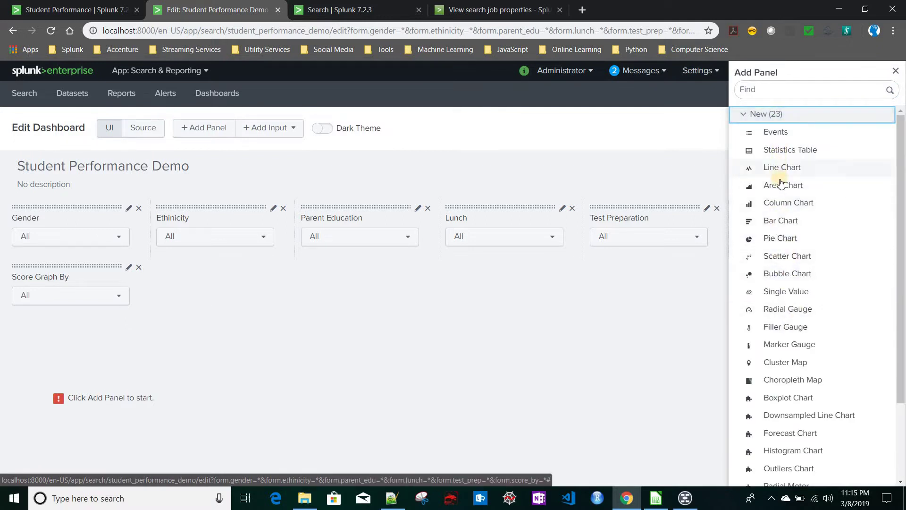
click(780, 292)
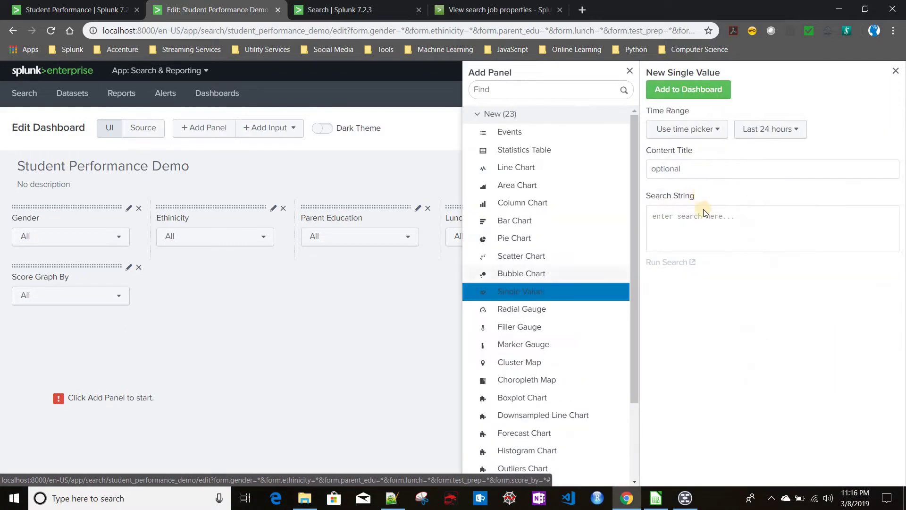
click(682, 175)
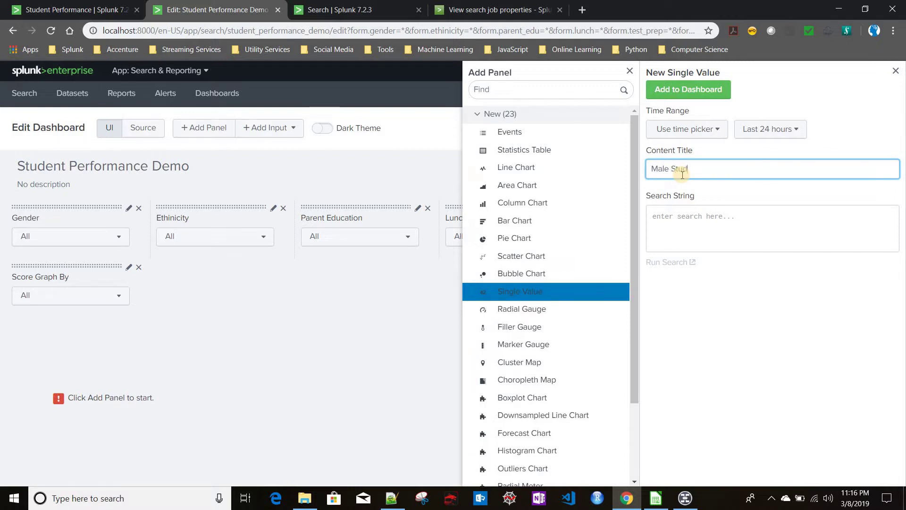
text(Male Student Count)
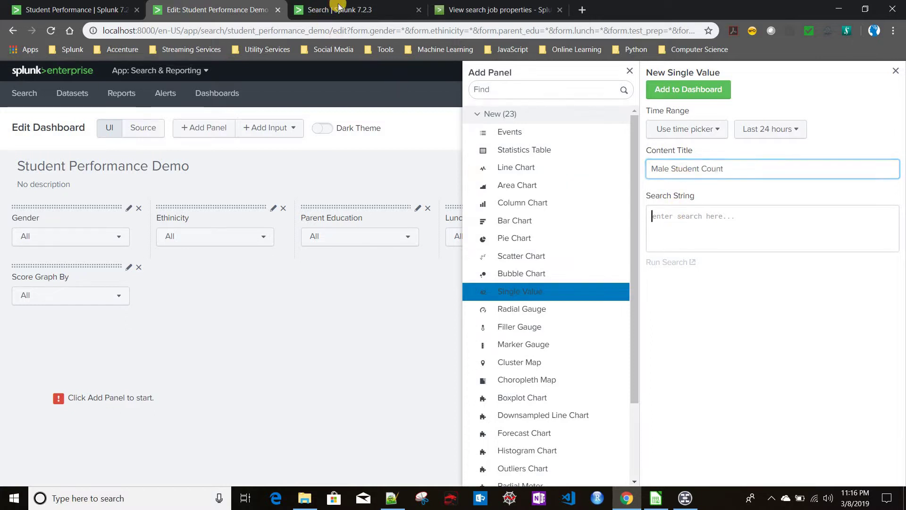
click(677, 215)
Step: In the separate New Search page, append the line | where gender="male" after the table command
key(ctrl+Tab)
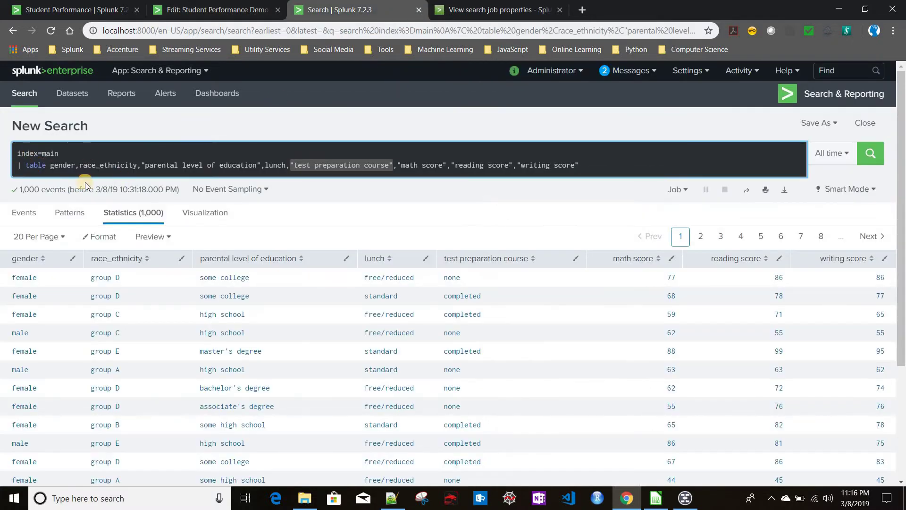
click(598, 167)
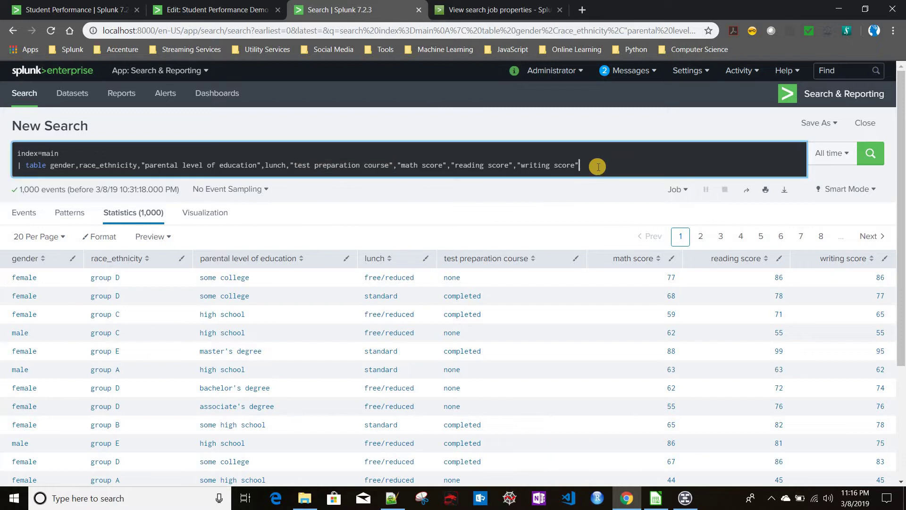
key(shift+Return)
text(| )
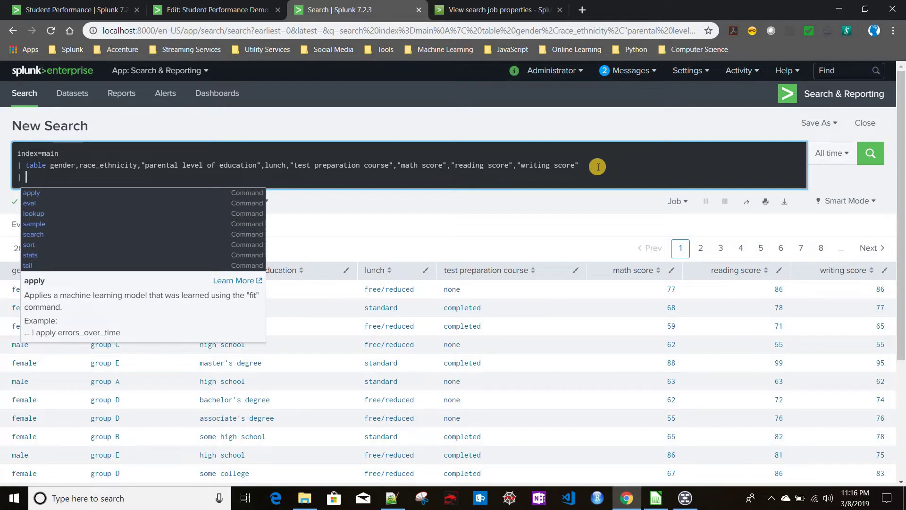
text(where)
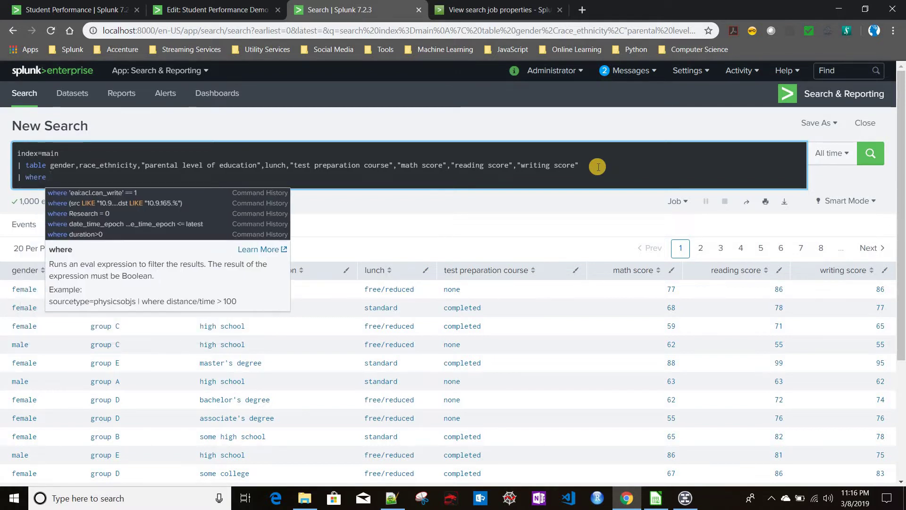
text(ender)
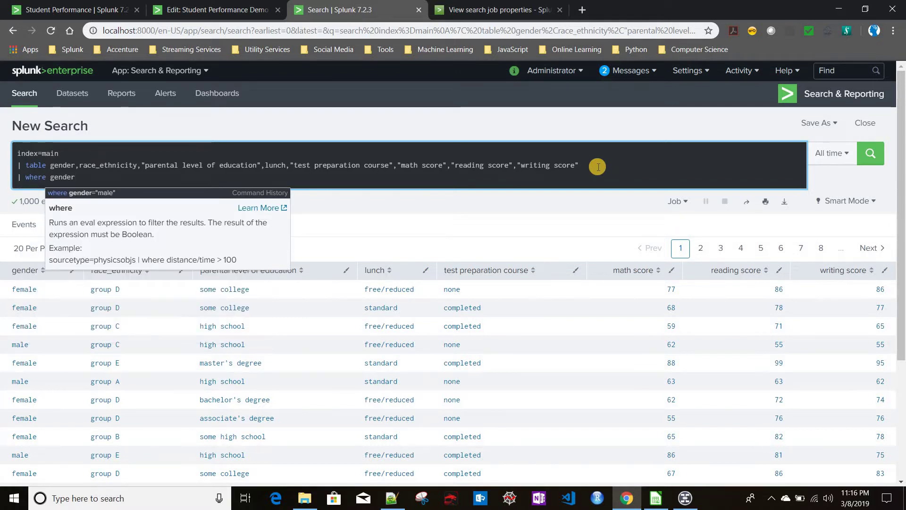
key(Down)
key(Return)
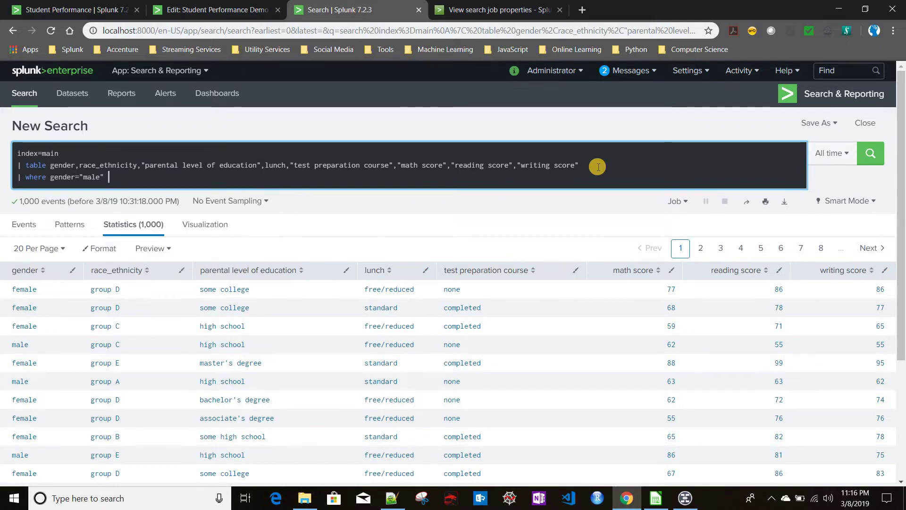
Step: Append | stats count as the last line of the query and run the search
text(| sta)
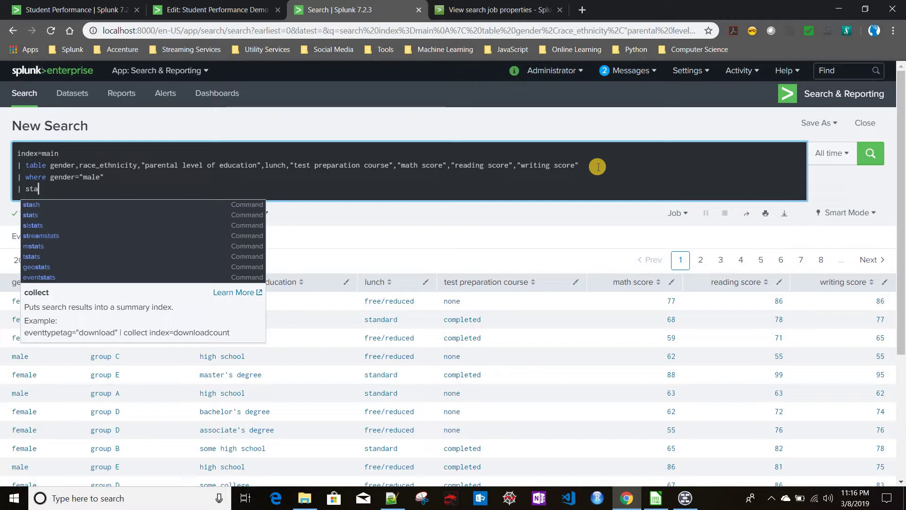
text(ts co)
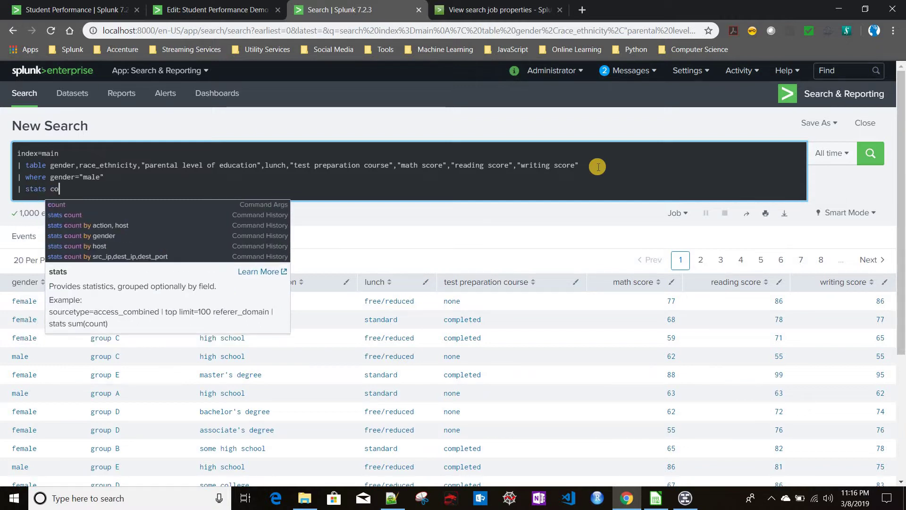
text(unt)
key(Return)
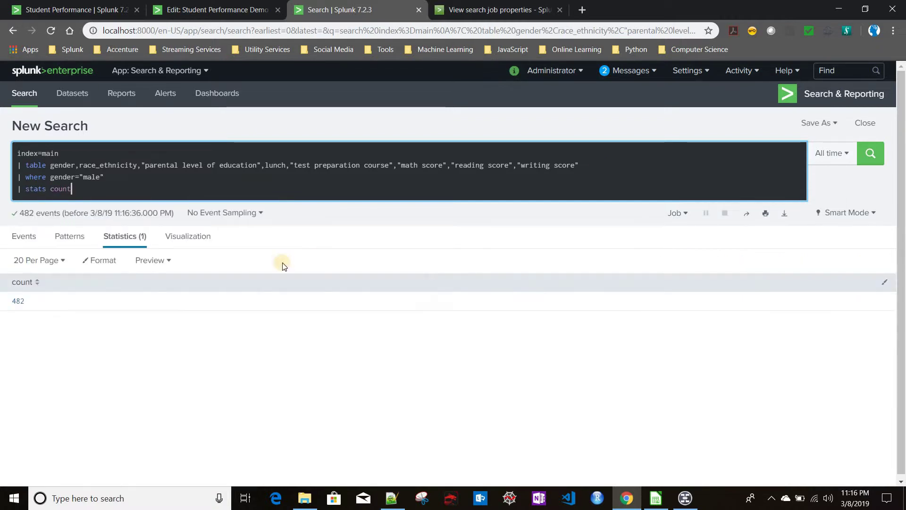
Step: Copy the where and stats count lines into the Male Student Count panel's search string and add the panel to the dashboard
drag(79, 189, 5, 179)
key(ctrl+c)
click(484, 6)
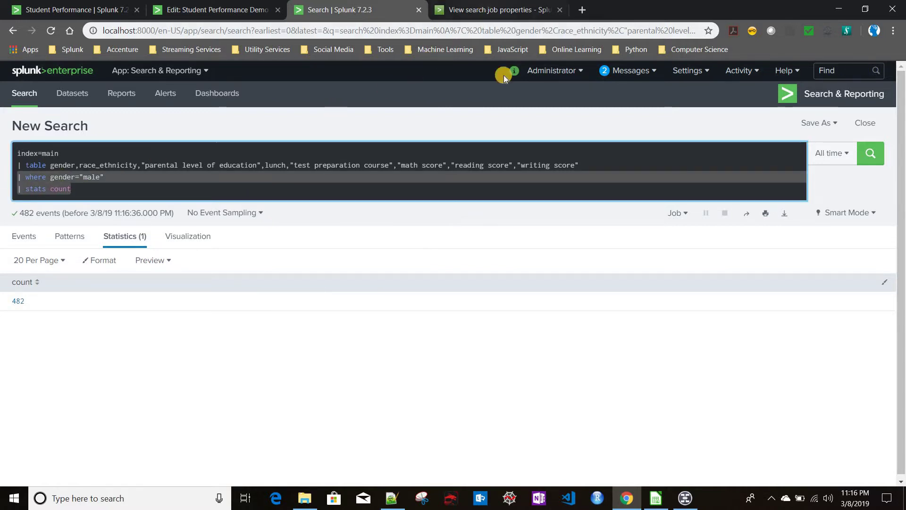
click(51, 10)
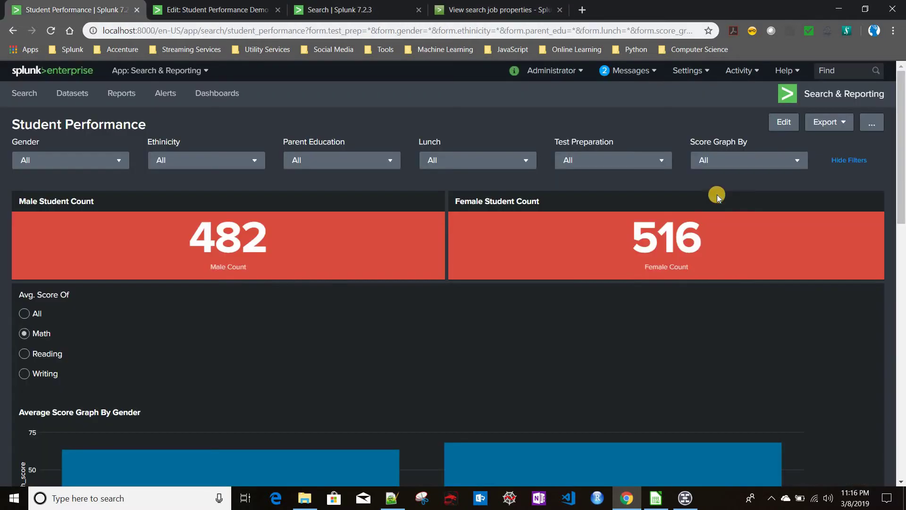
click(231, 14)
key(ctrl+v)
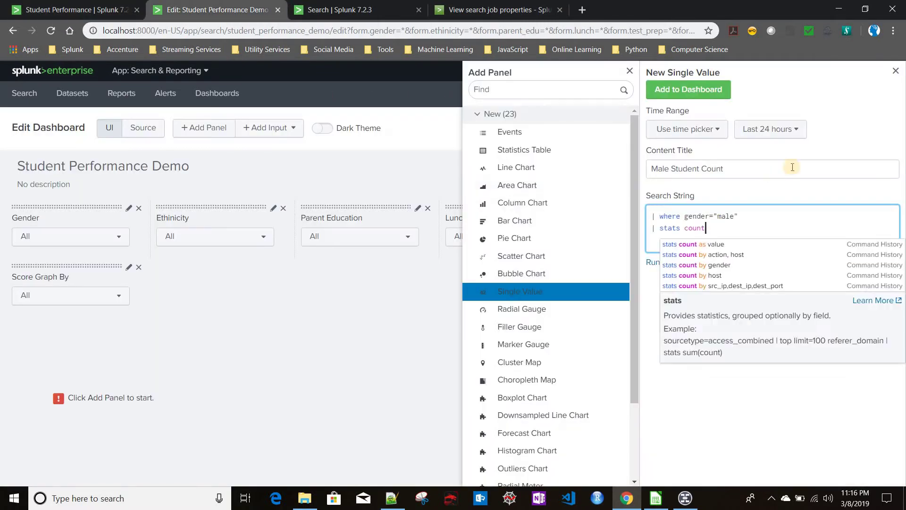
click(697, 90)
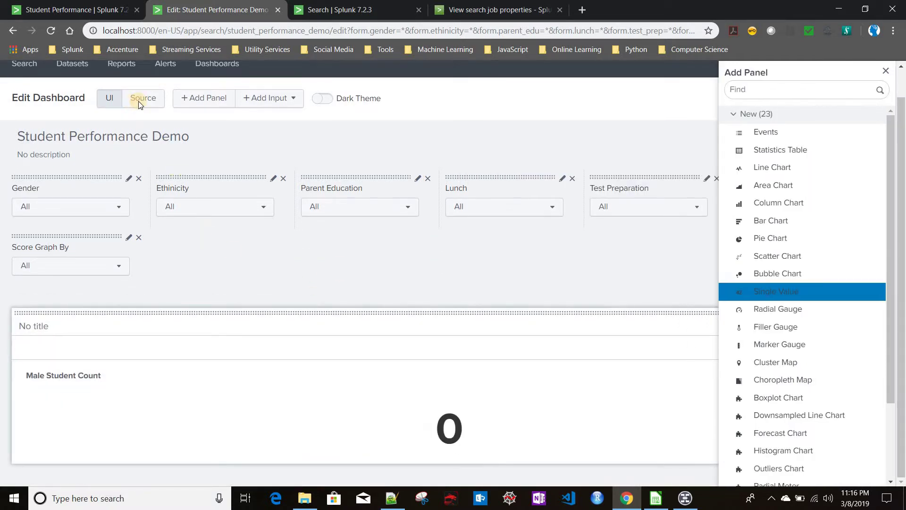
Step: In the dashboard source, copy base="base_search" from the Parent Education dropdown's search tag into the Male Student Count panel's search tag
click(140, 104)
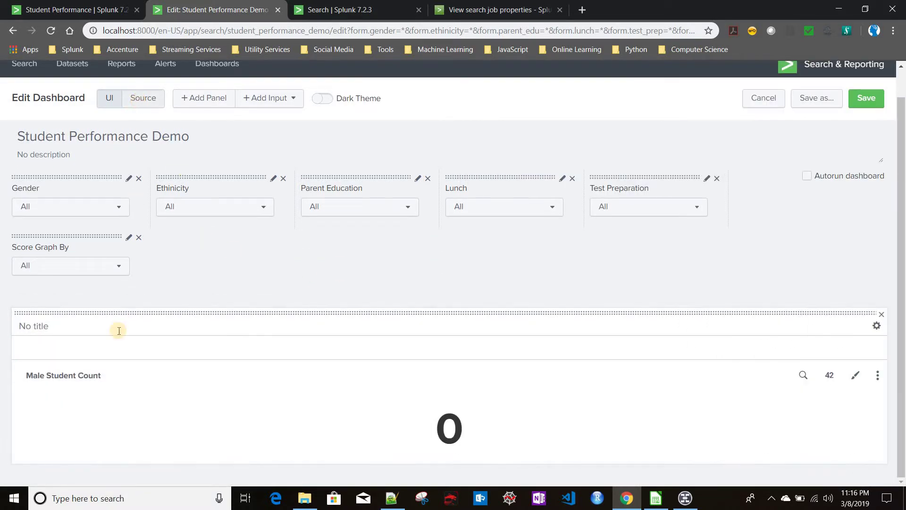
scroll(119, 331, down, 3)
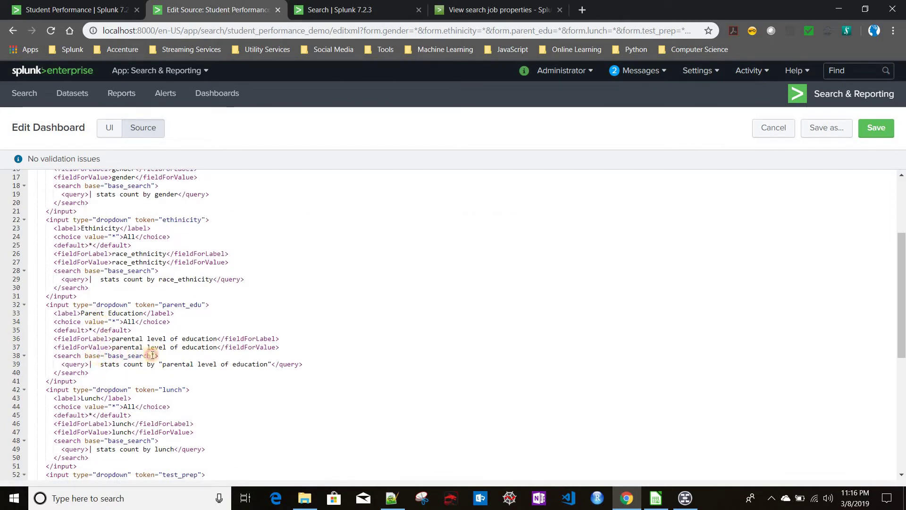
drag(85, 355, 155, 355)
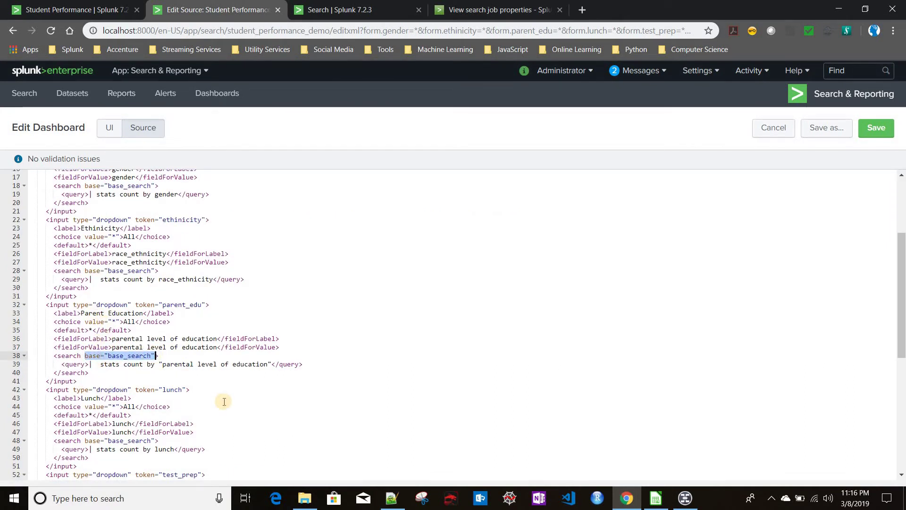
scroll(224, 401, down, 6)
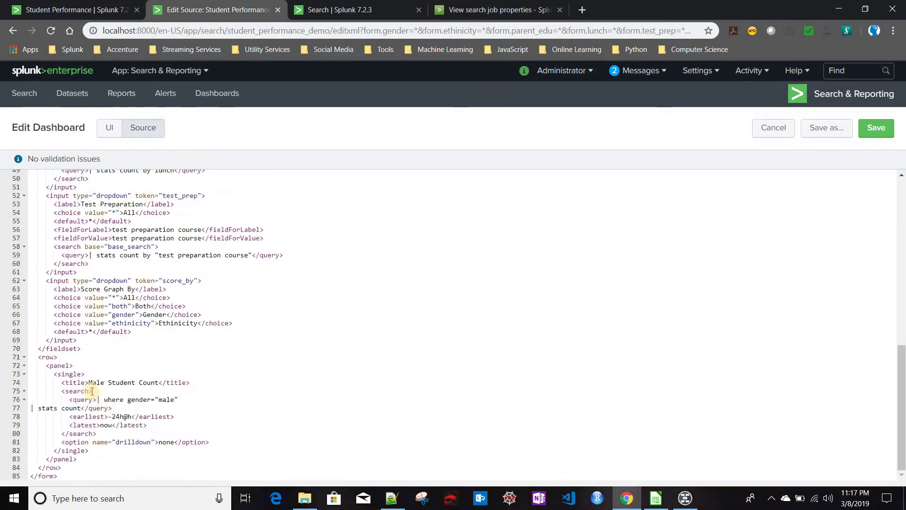
click(90, 391)
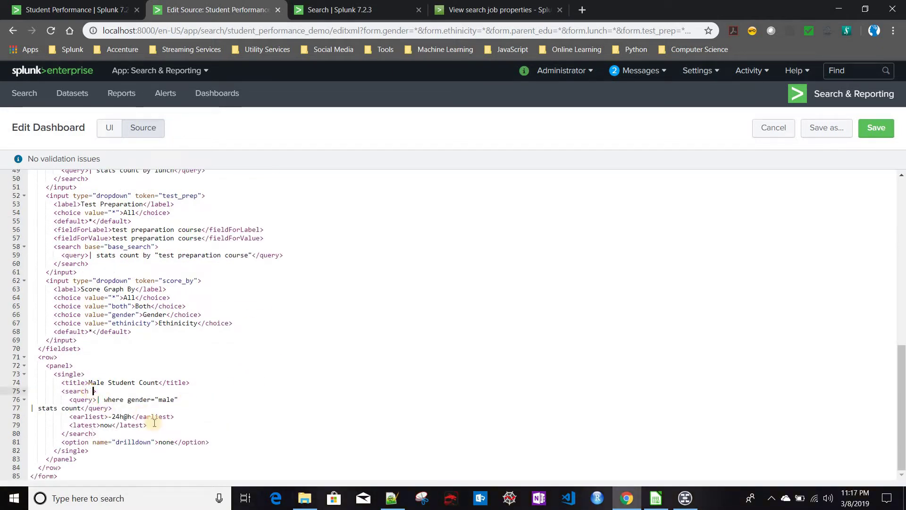
Step: Delete the earliest and latest lines from the Male Student Count panel's search and save the dashboard
drag(147, 425, 9, 418)
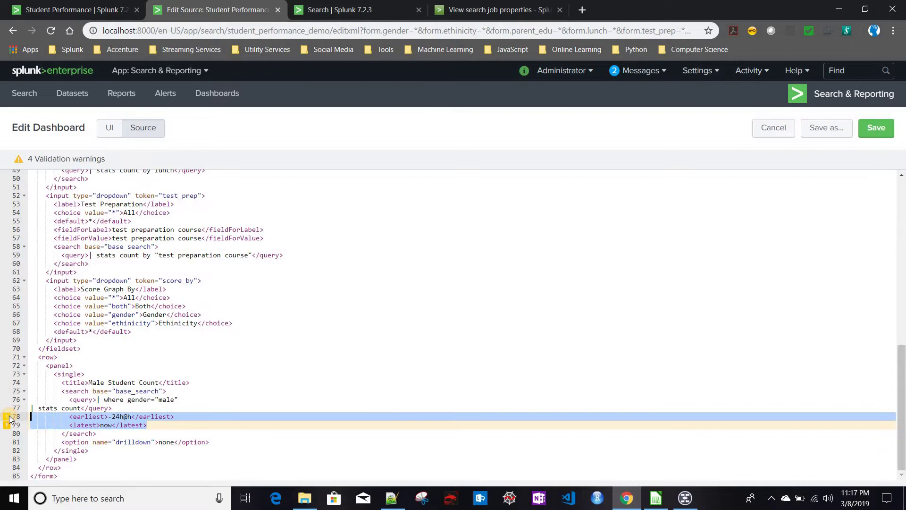
key(Delete)
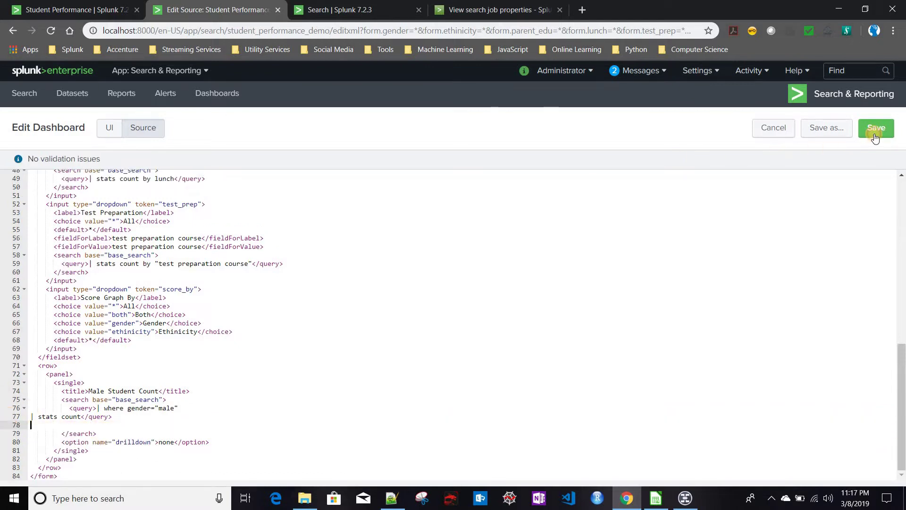
click(876, 138)
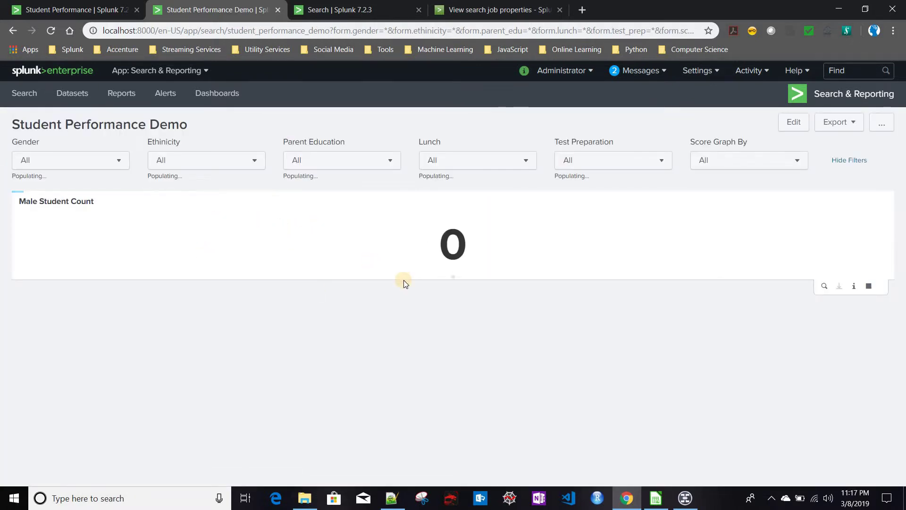
Step: Switch the Student Performance Demo dashboard to the dark theme, save it and refresh the page
click(794, 122)
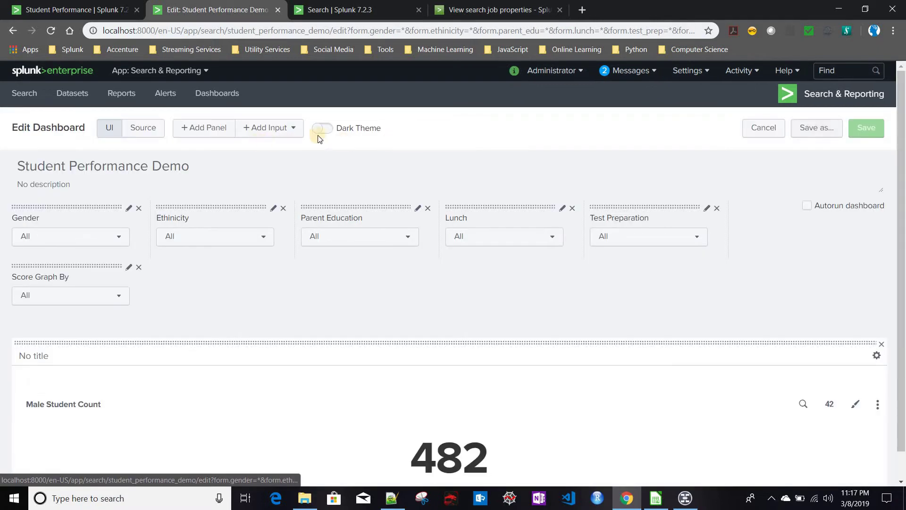
click(321, 128)
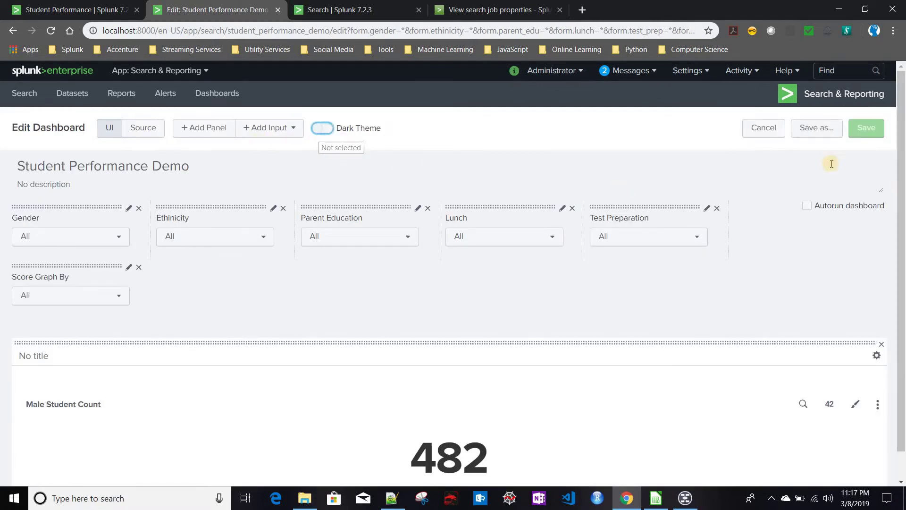
click(867, 128)
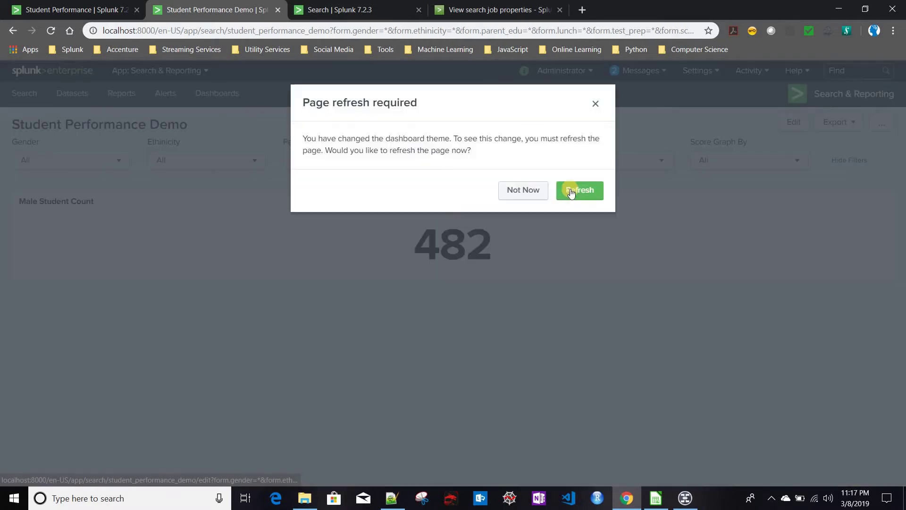
click(571, 203)
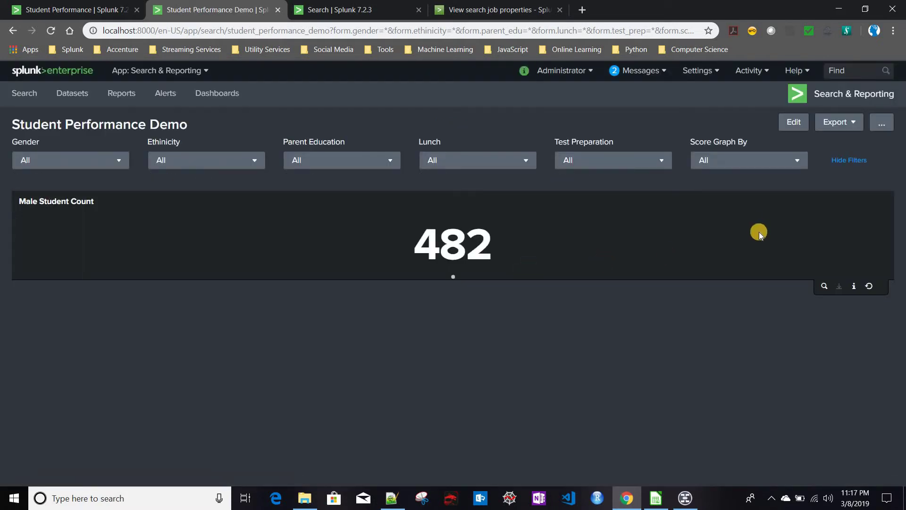
Step: Format the Male Student Count visualization to use colors, with the color mode that fills the panel background
click(787, 124)
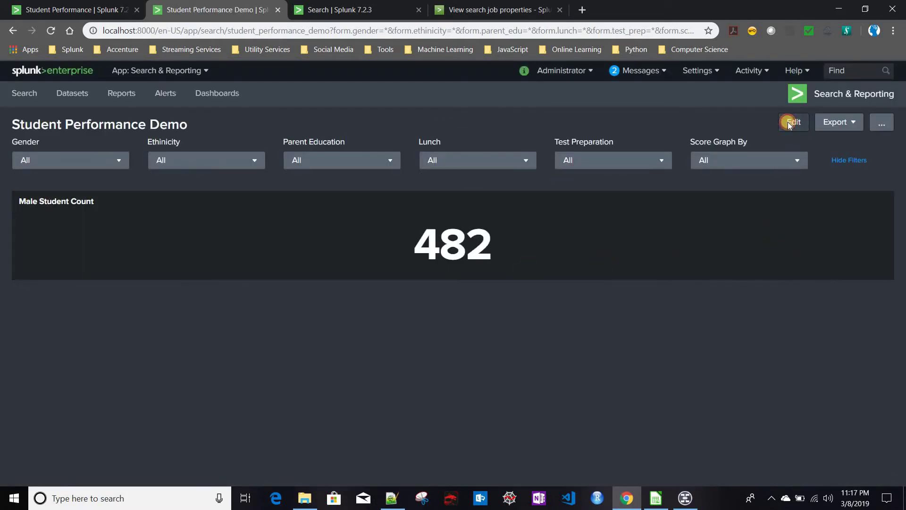
scroll(826, 376, down, 1)
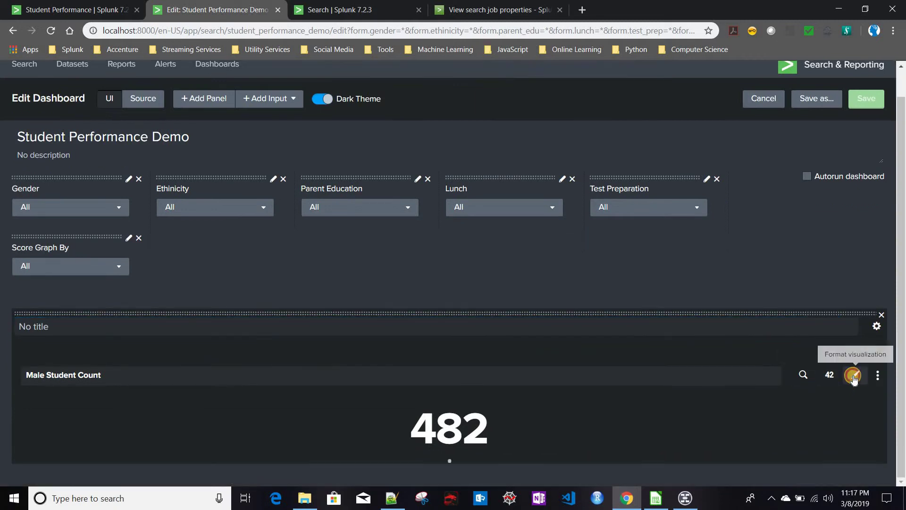
click(598, 265)
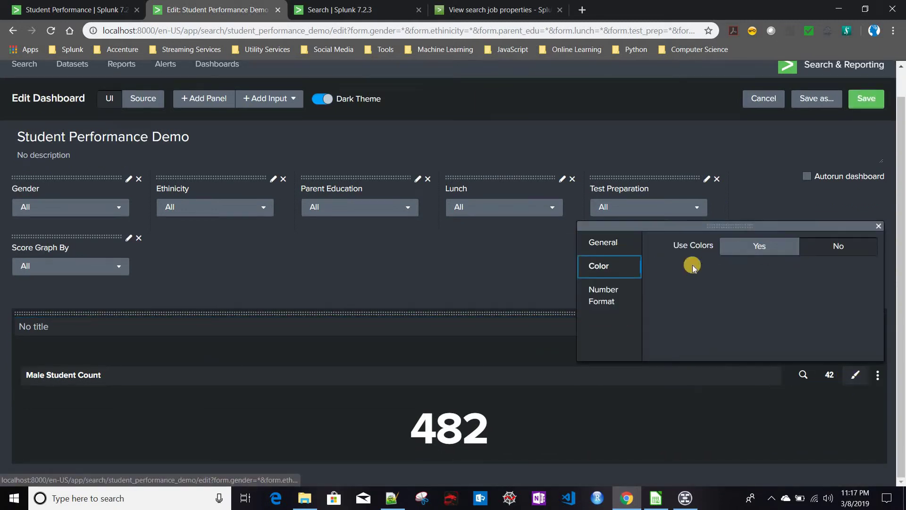
click(609, 296)
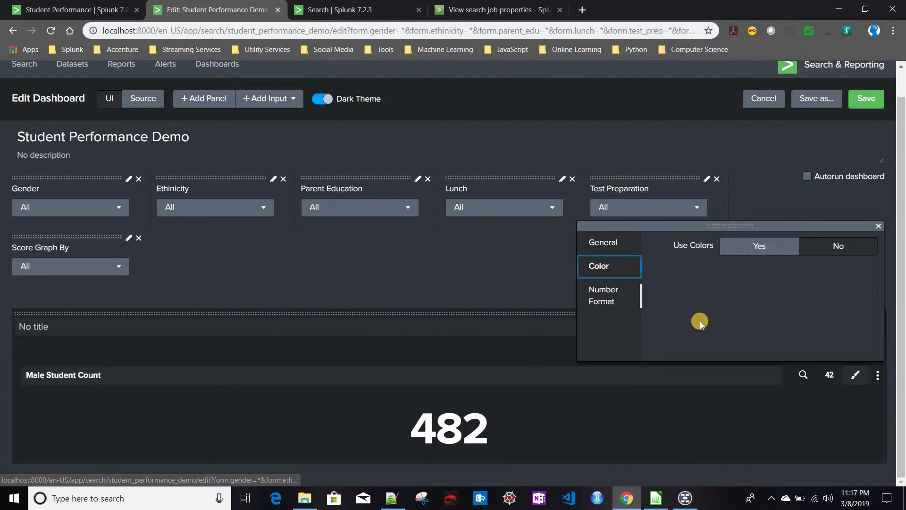
click(603, 242)
click(601, 265)
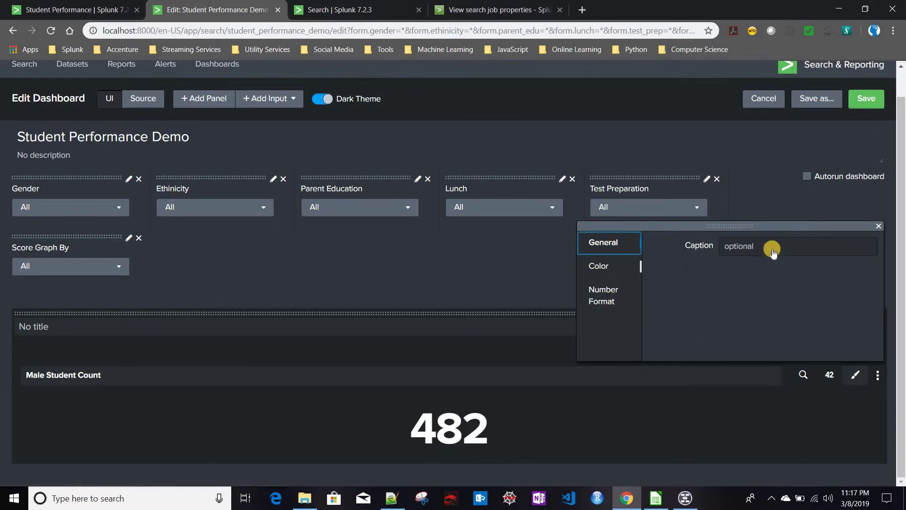
click(760, 246)
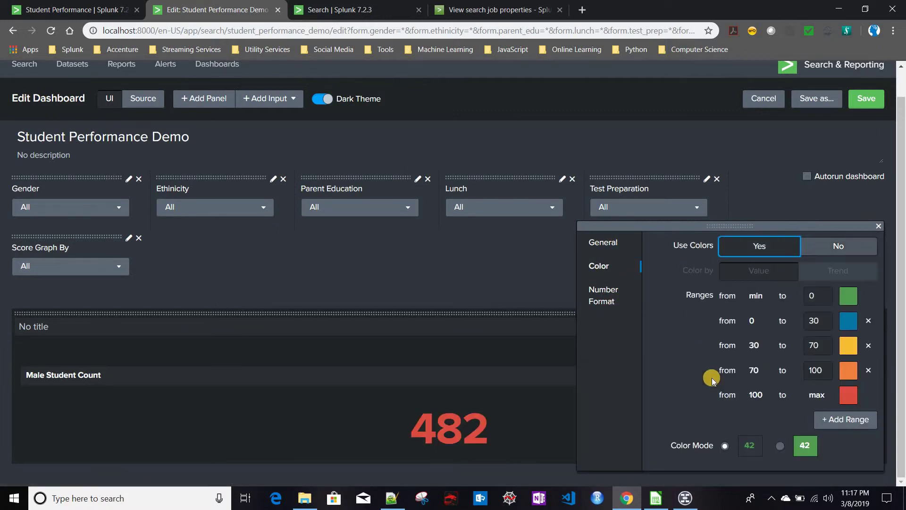
click(778, 446)
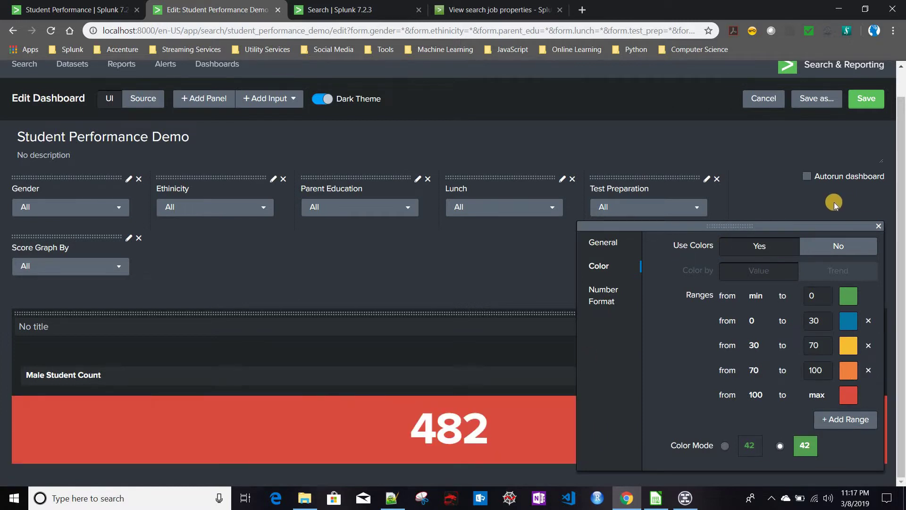
click(311, 264)
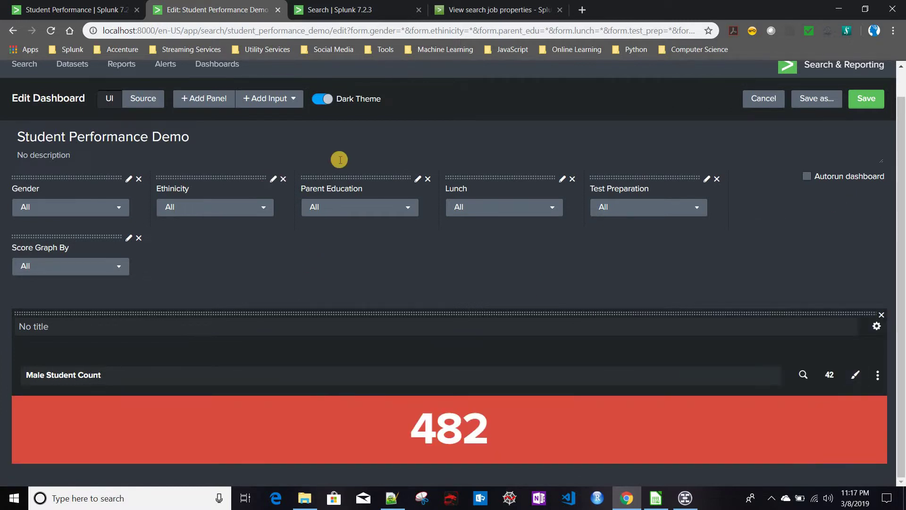
Step: In the dashboard source, duplicate the whole Male Student Count panel block directly after its closing panel tag in the same row
click(150, 107)
scroll(203, 329, down, 8)
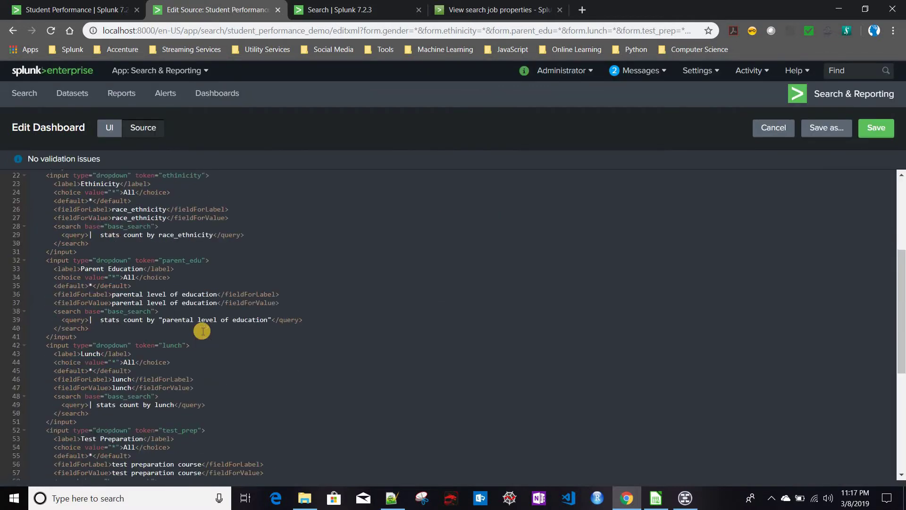
scroll(168, 330, down, 3)
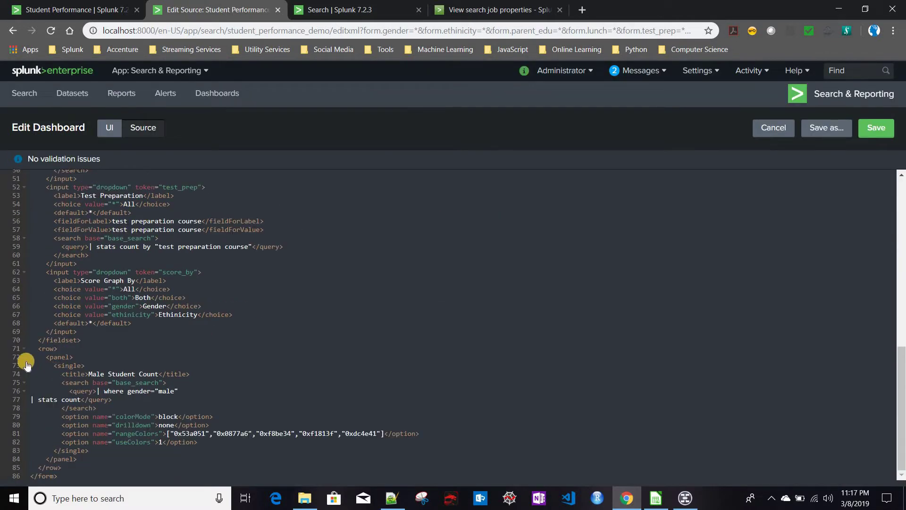
drag(36, 360, 43, 365)
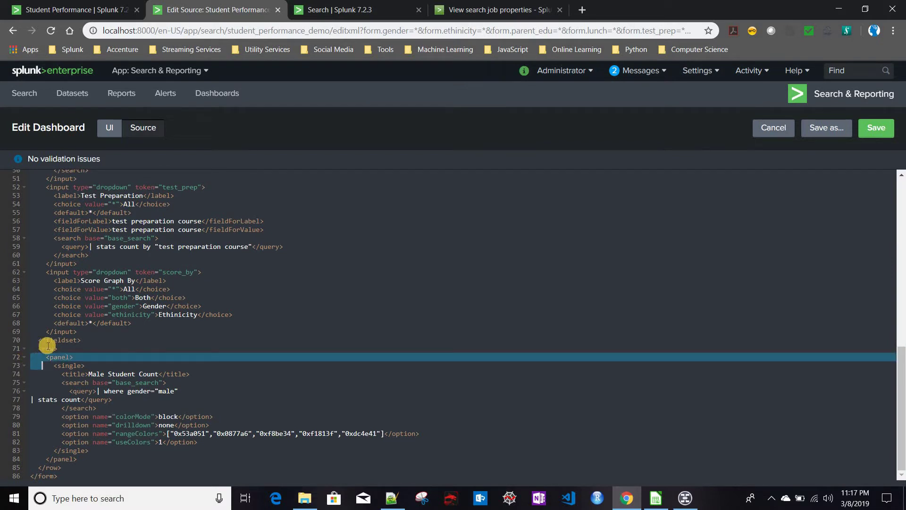
click(54, 471)
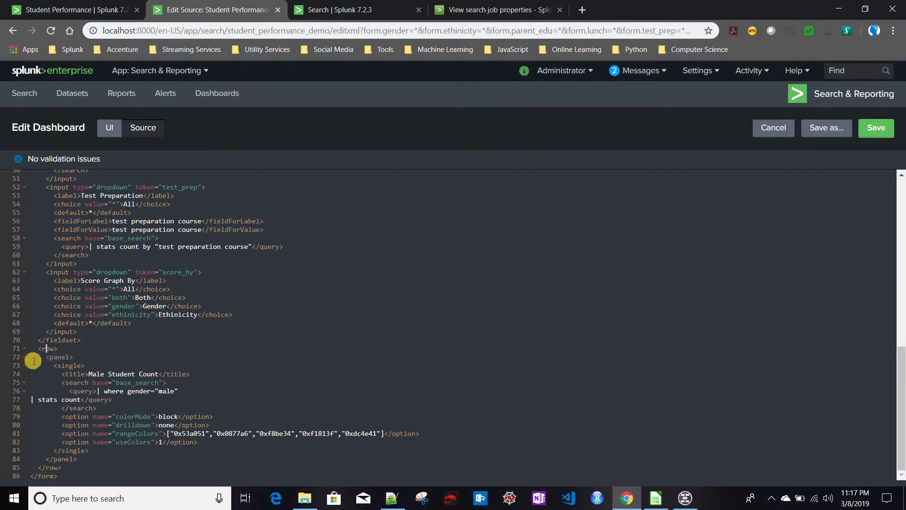
drag(32, 362, 68, 397)
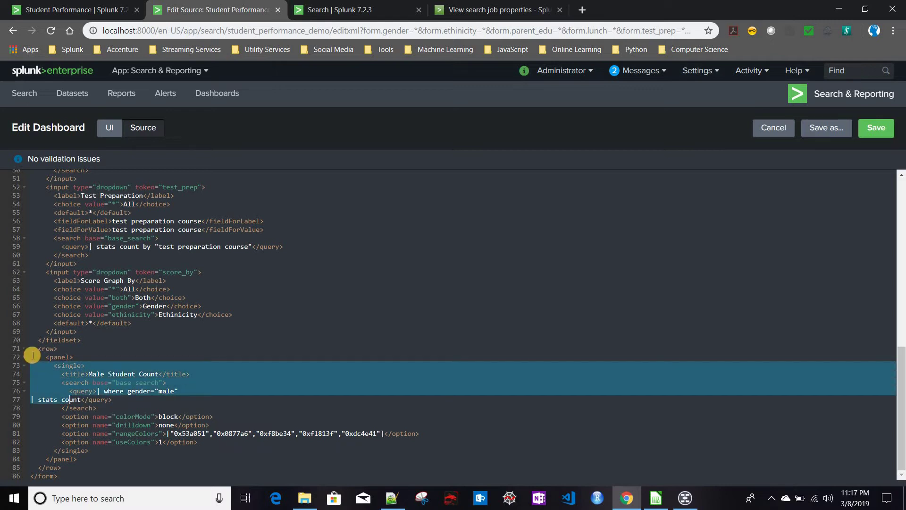
click(88, 459)
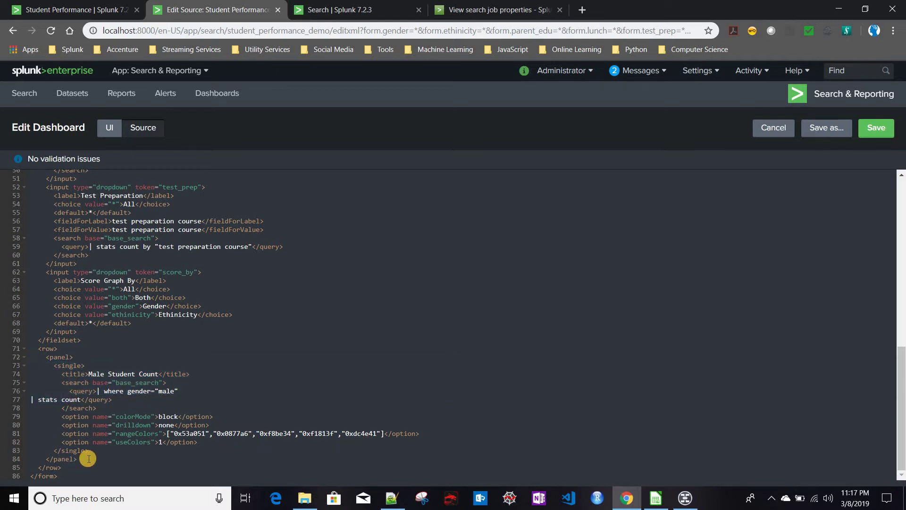
shift+click(88, 458)
key(ctrl+c)
click(88, 459)
key(ctrl+v)
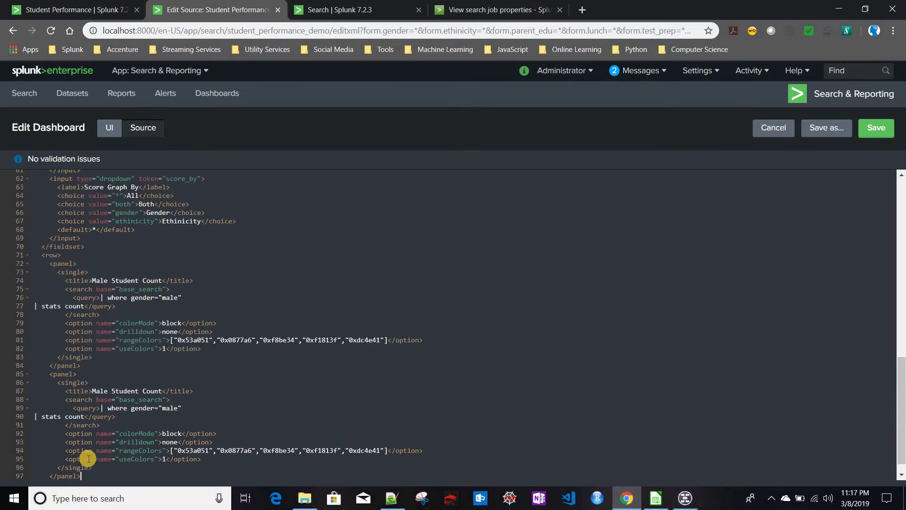
Step: Retitle the duplicated panel Female Student Count, change its query filter to gender="female" and save the dashboard
click(110, 392)
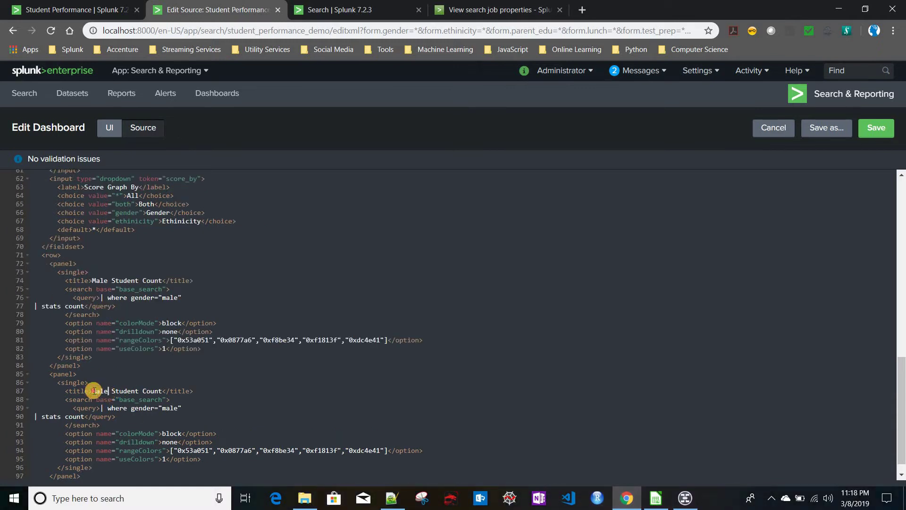
text(Female)
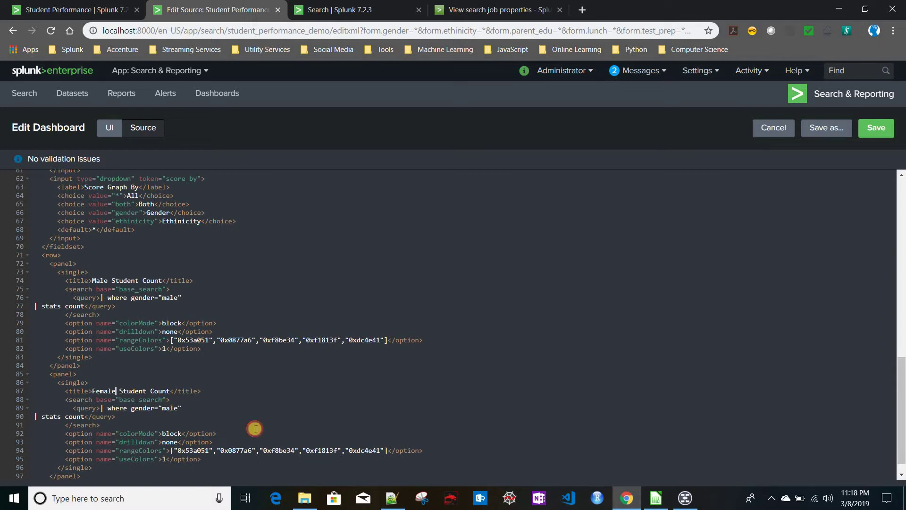
text(fe)
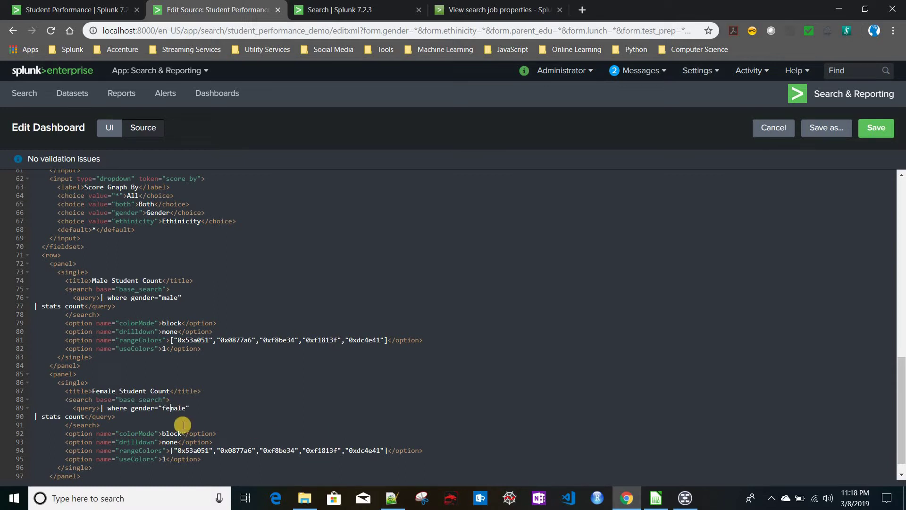
scroll(184, 425, down, 1)
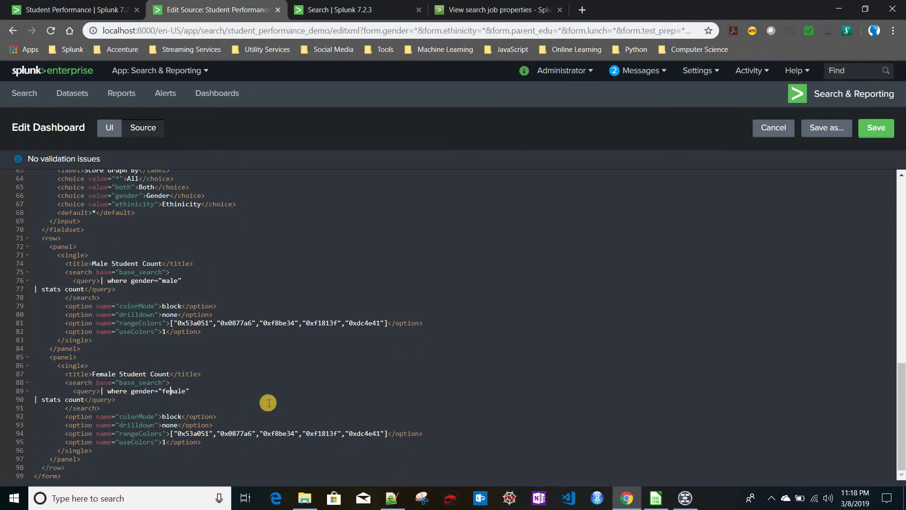
click(882, 130)
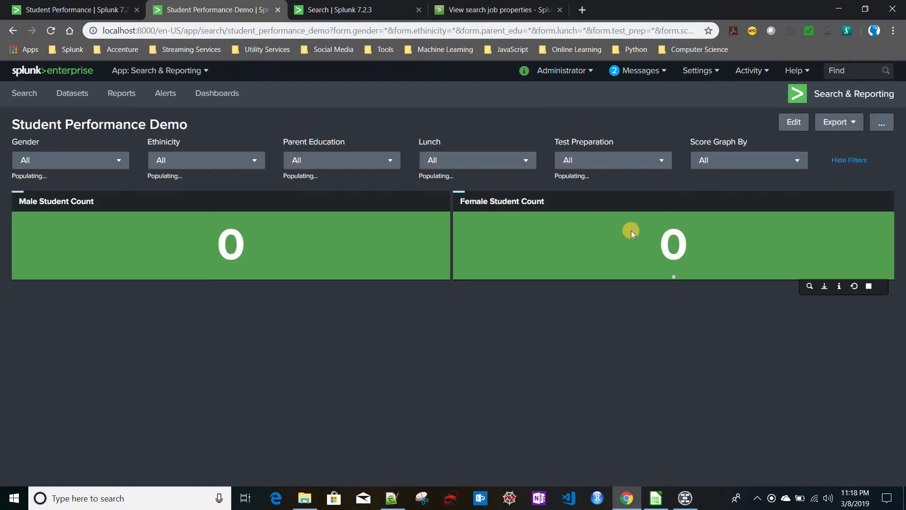
Step: In the finished Student Performance dashboard, set Avg. Score Of to All and examine the Average Score Graph By Gender
click(60, 13)
scroll(186, 310, down, 3)
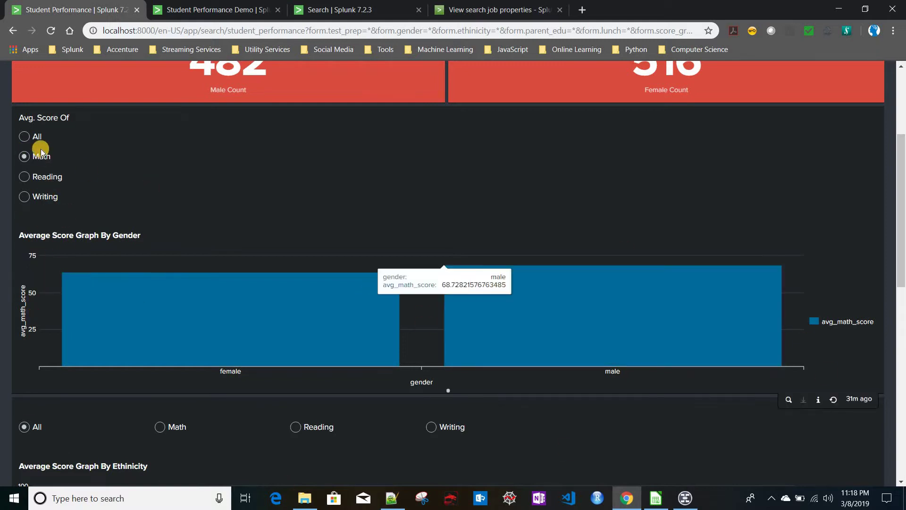
click(28, 136)
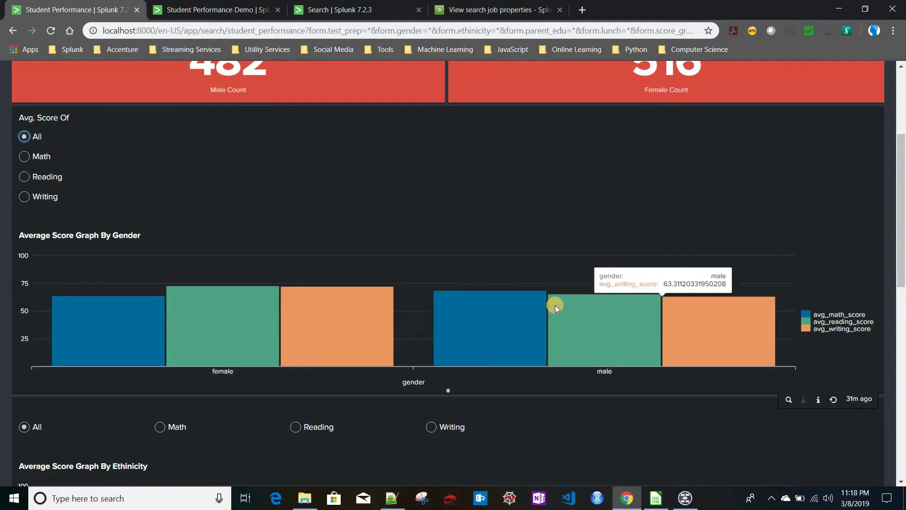
click(226, 10)
click(85, 10)
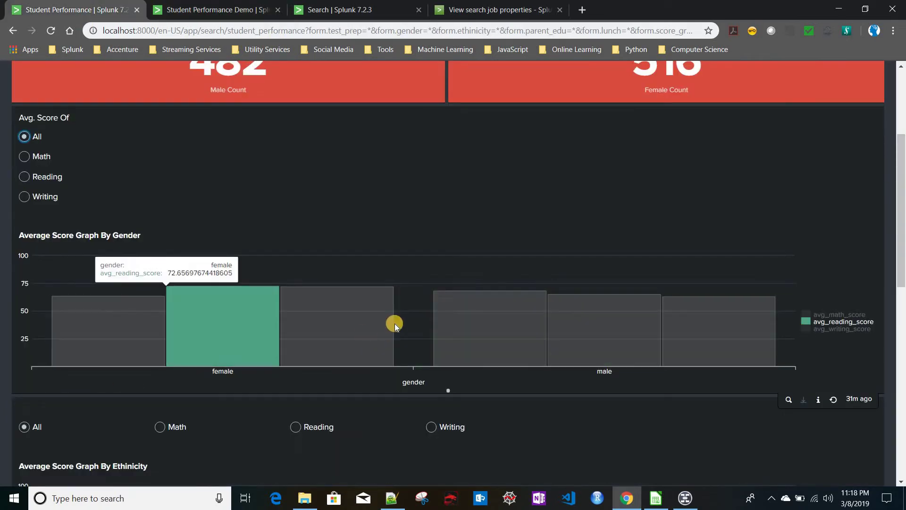
Step: Open the Student Performance Demo dashboard for editing and start a new Column Chart panel, ready for its search string
scroll(758, 170, up, 5)
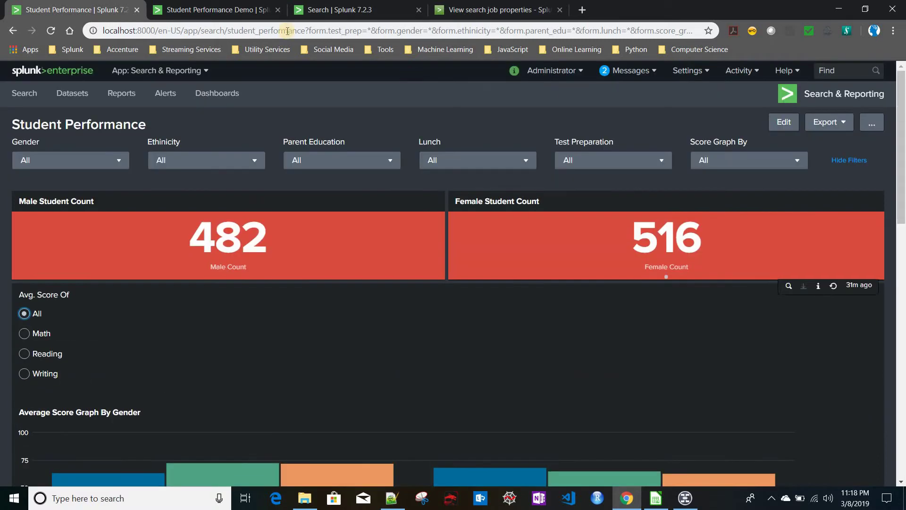
click(221, 10)
click(793, 124)
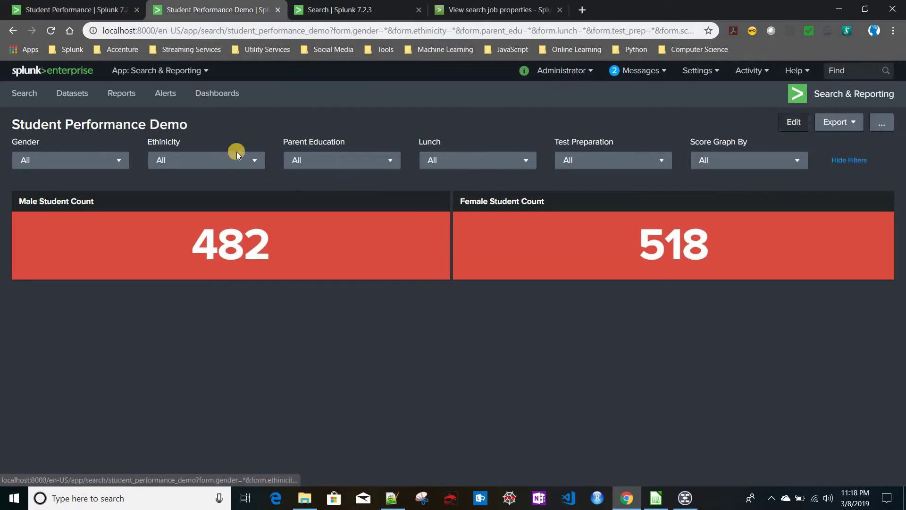
click(203, 127)
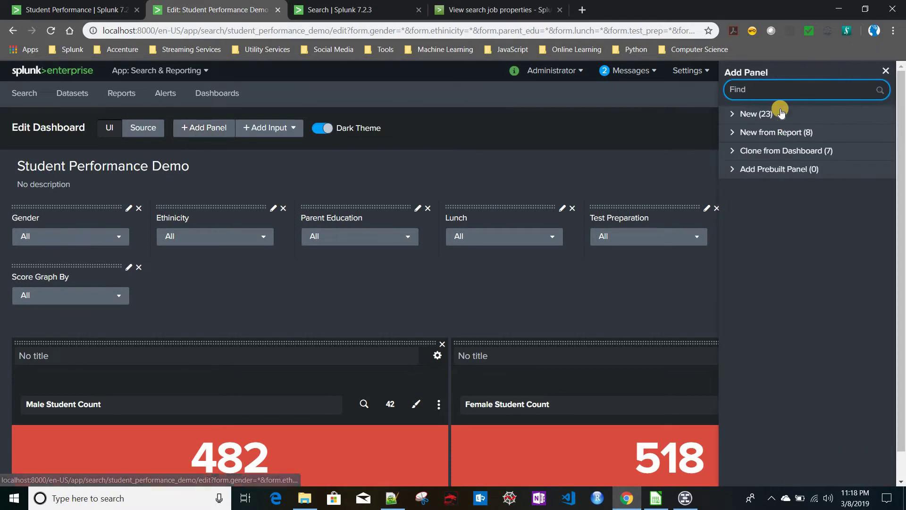
click(774, 114)
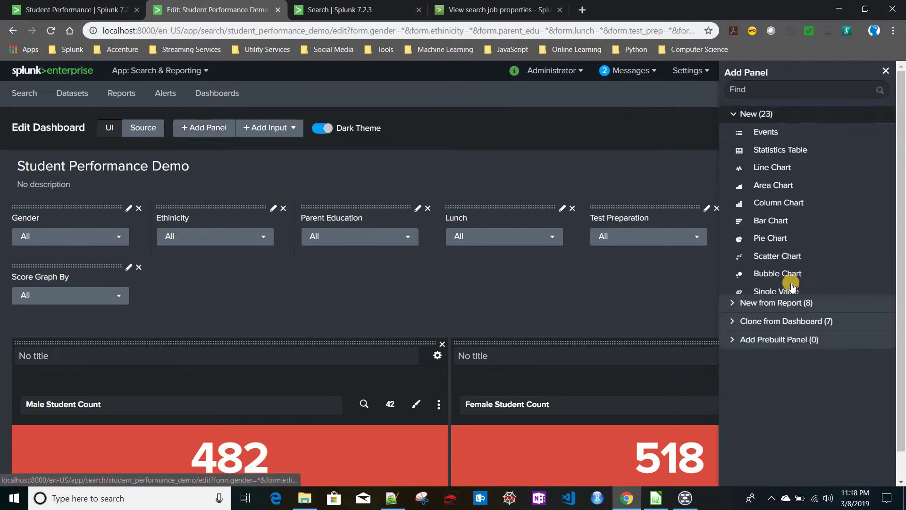
click(782, 203)
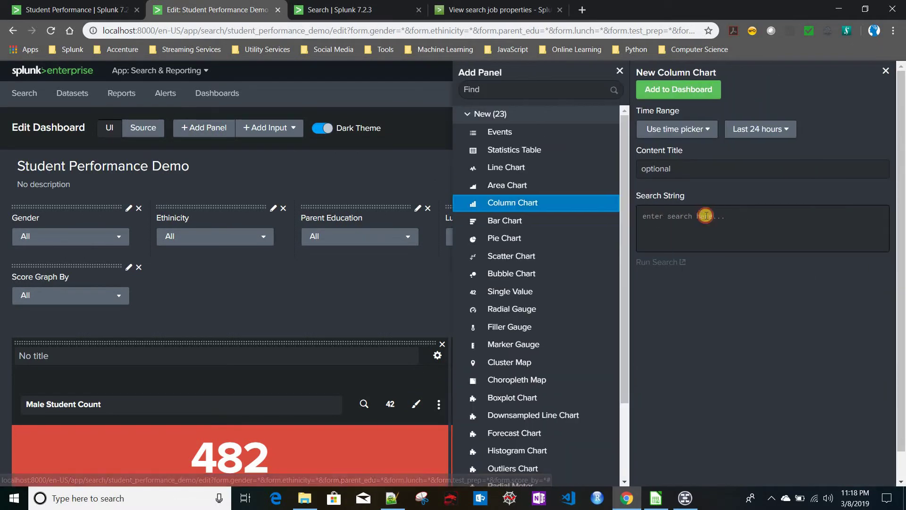
click(652, 217)
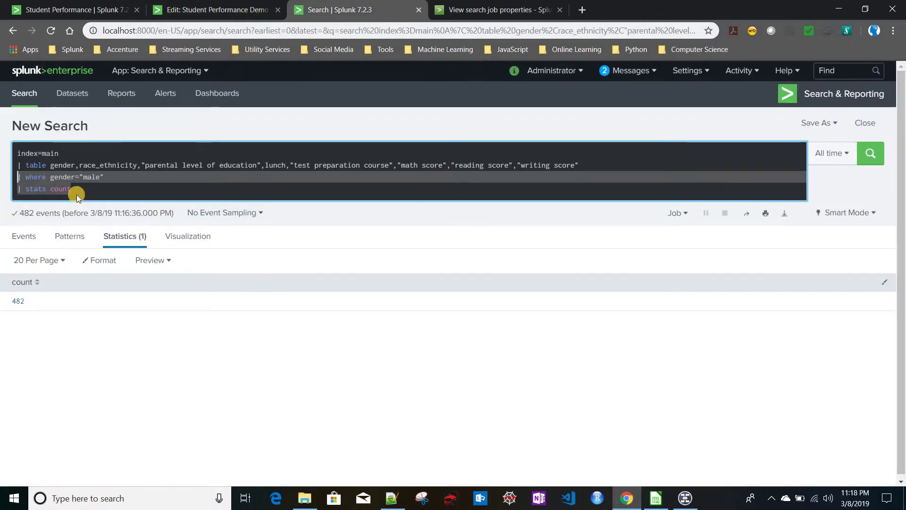
Step: In the separate search page's query, replace the gender="male" filter and count lines with a new stats command
key(BackSpace)
text(| )
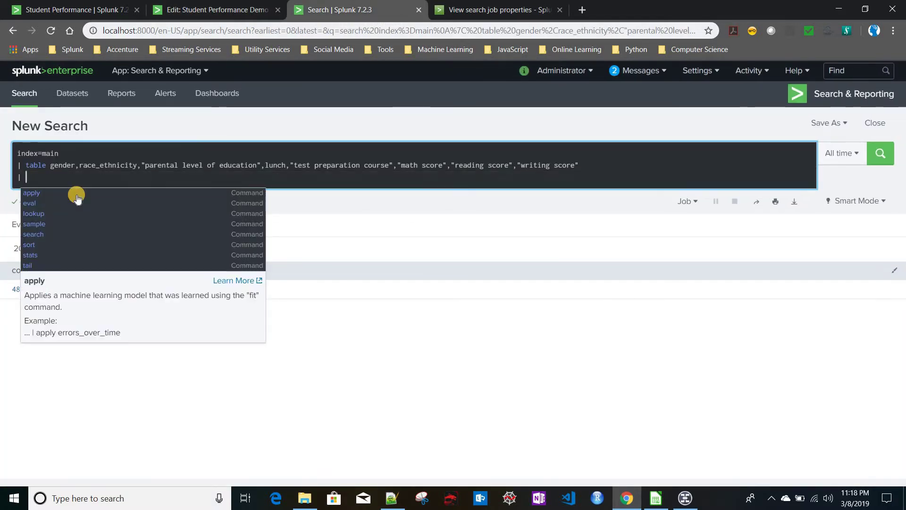
text(stas)
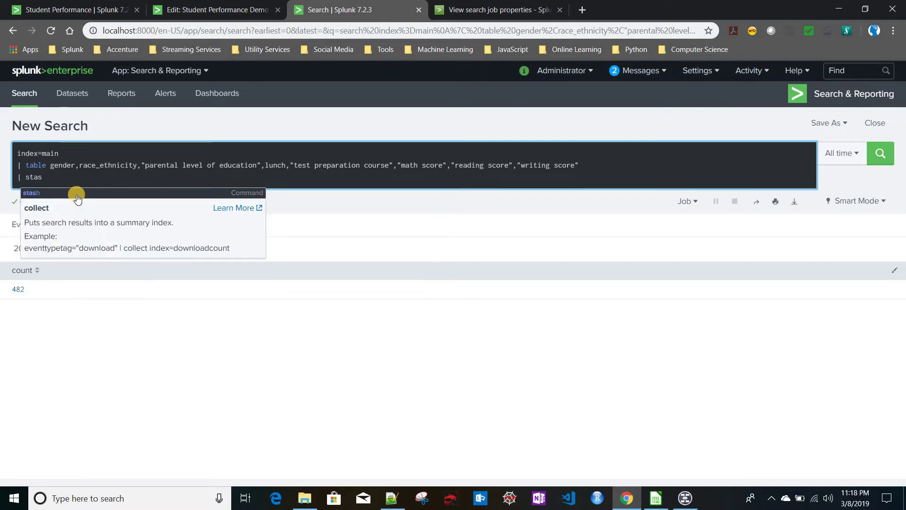
key(BackSpace)
text(ts)
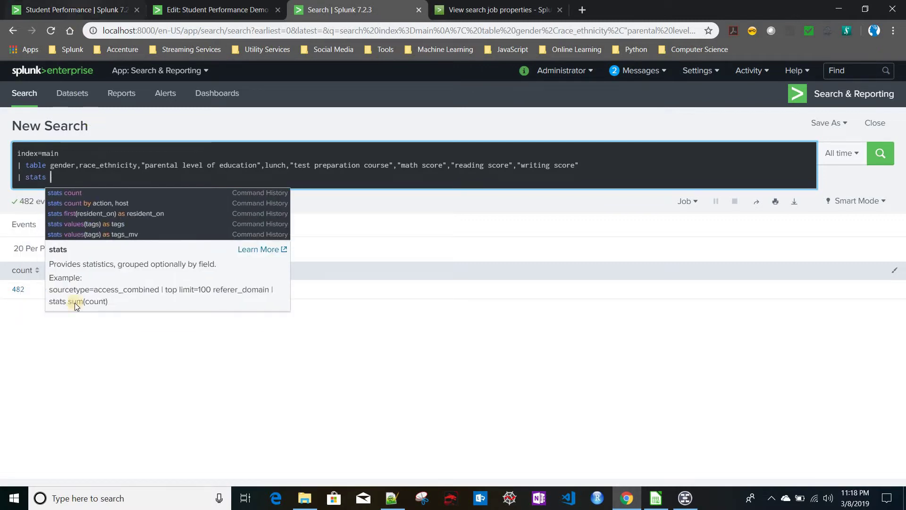
Step: After checking the finished dashboard, add avg("math score") as avg_math_score to the stats command
click(74, 10)
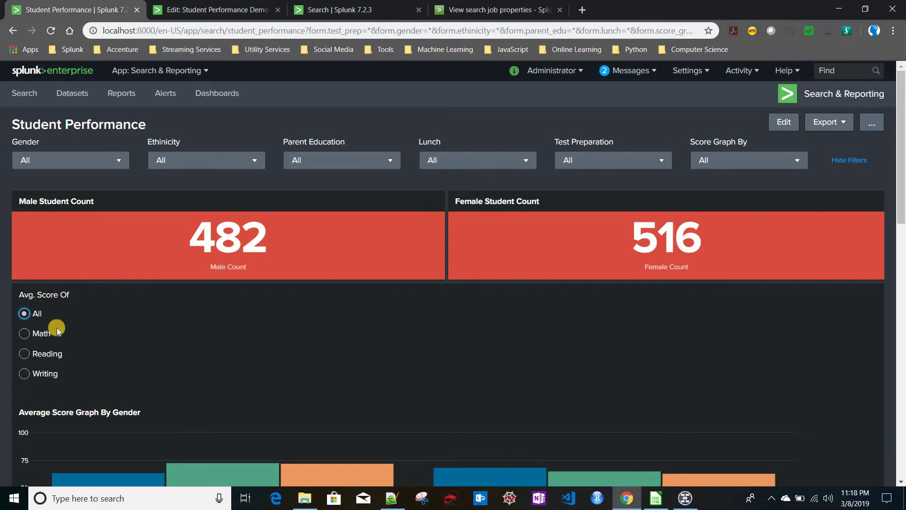
click(316, 10)
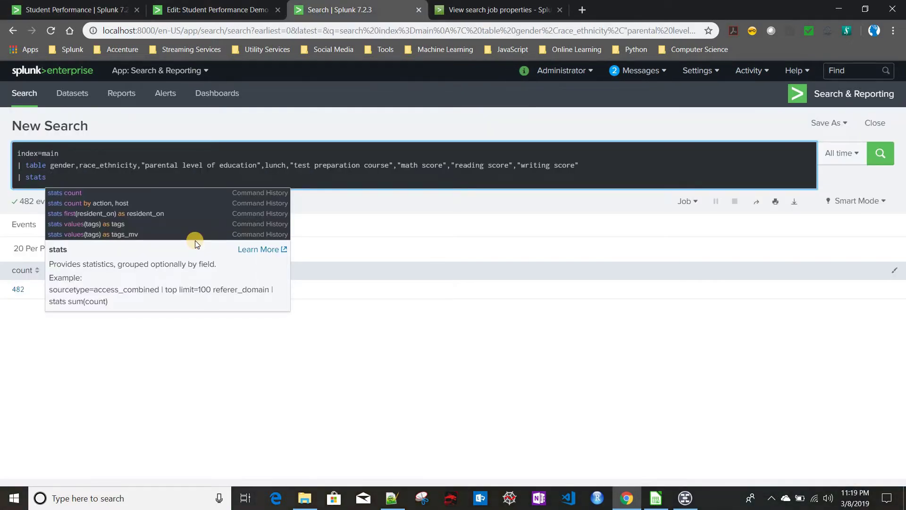
text(a)
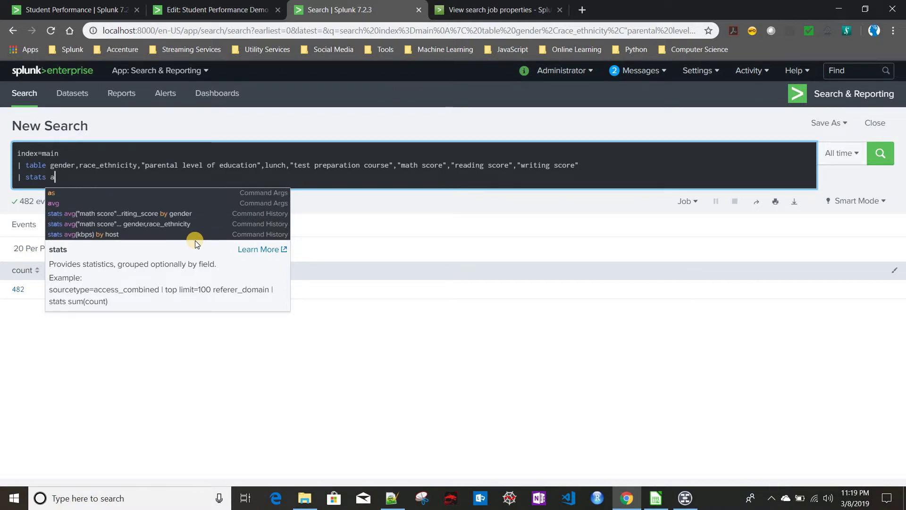
text(vg)
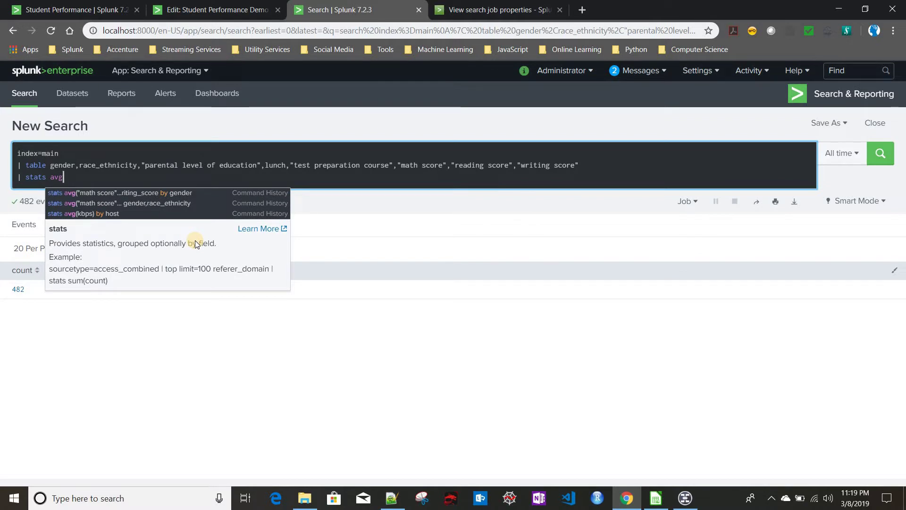
text(()
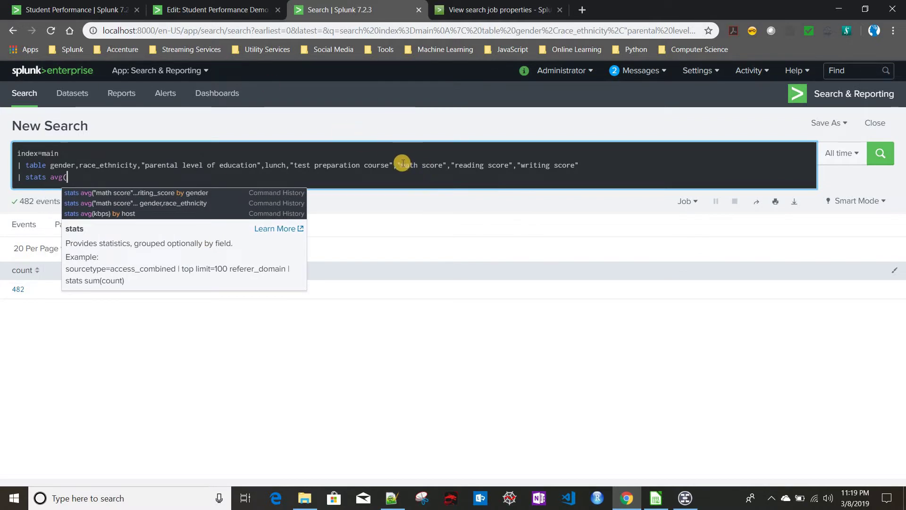
drag(398, 165, 449, 165)
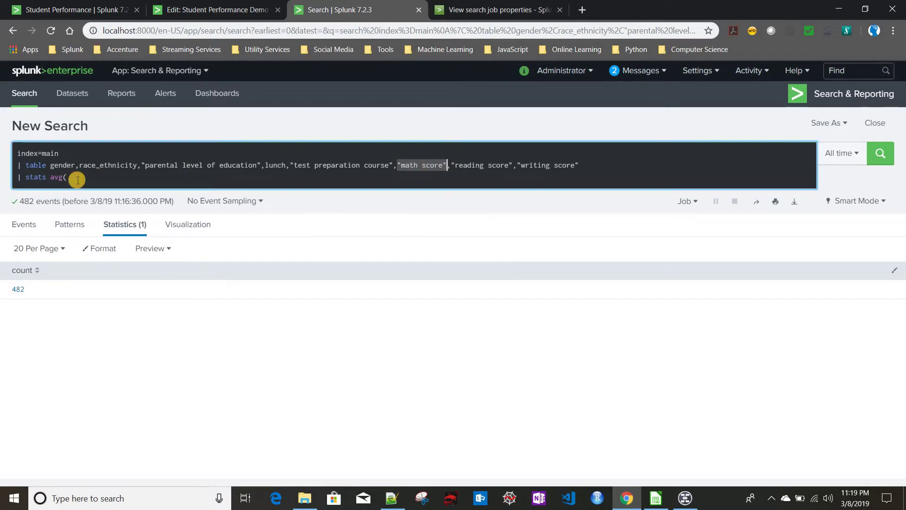
click(78, 180)
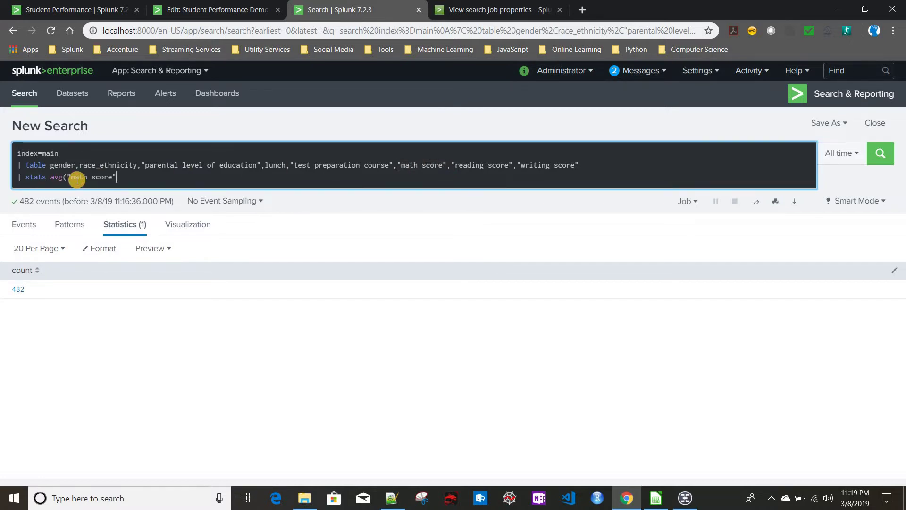
text() as a)
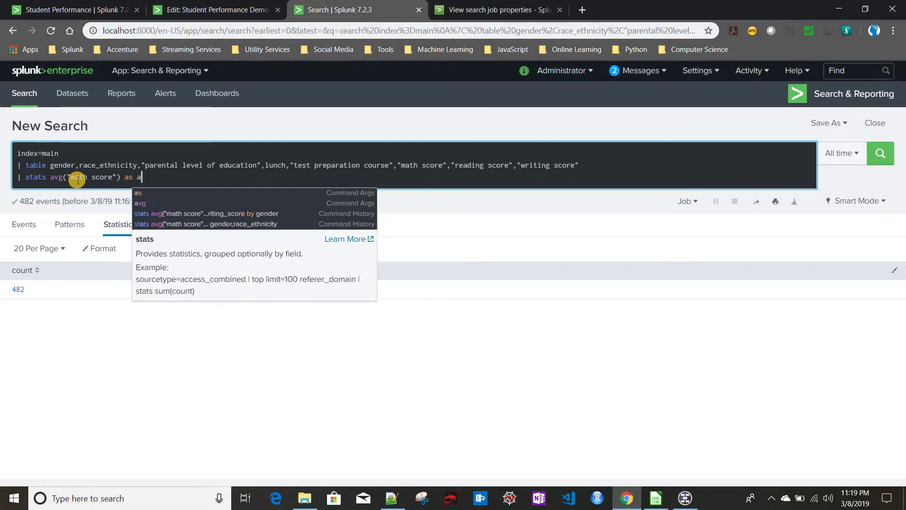
text(vg_)
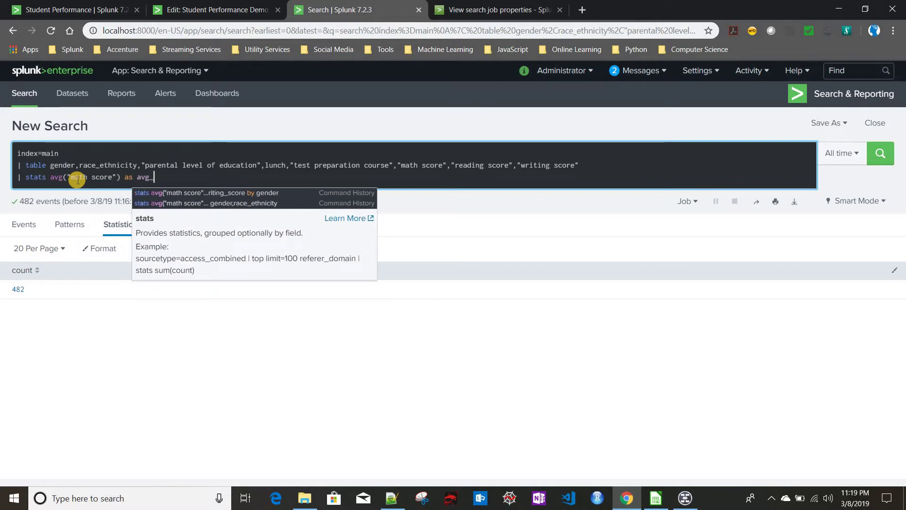
text(math_score,)
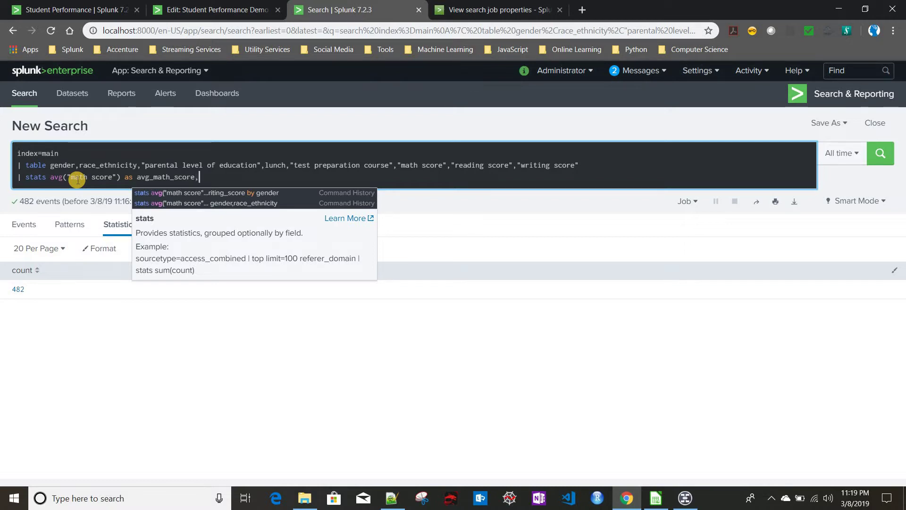
Step: Extend the stats command with avg("reading score") as avg_reading_score, reusing the field name from the table line
text( a)
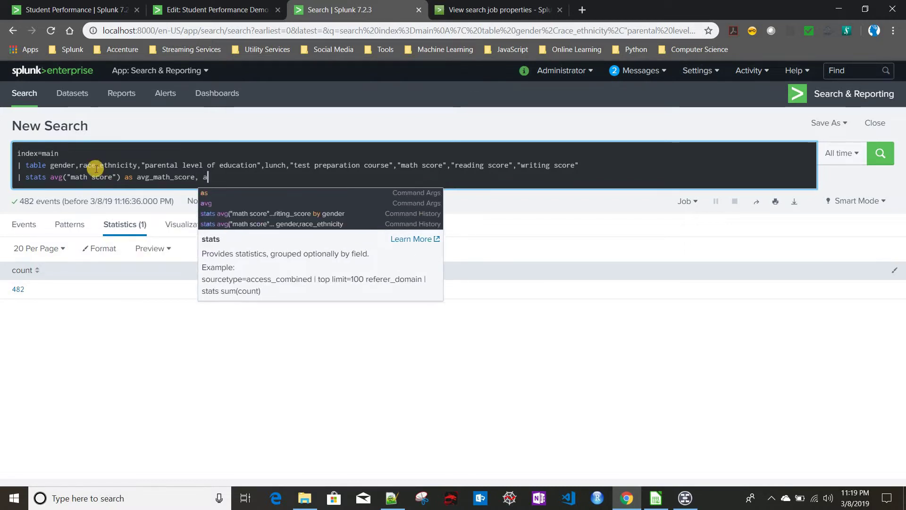
text(vg()
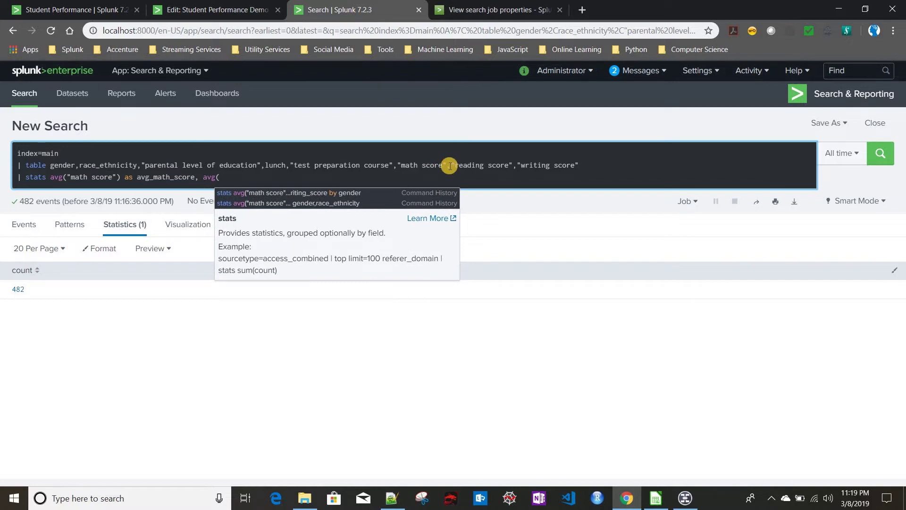
drag(452, 164, 512, 165)
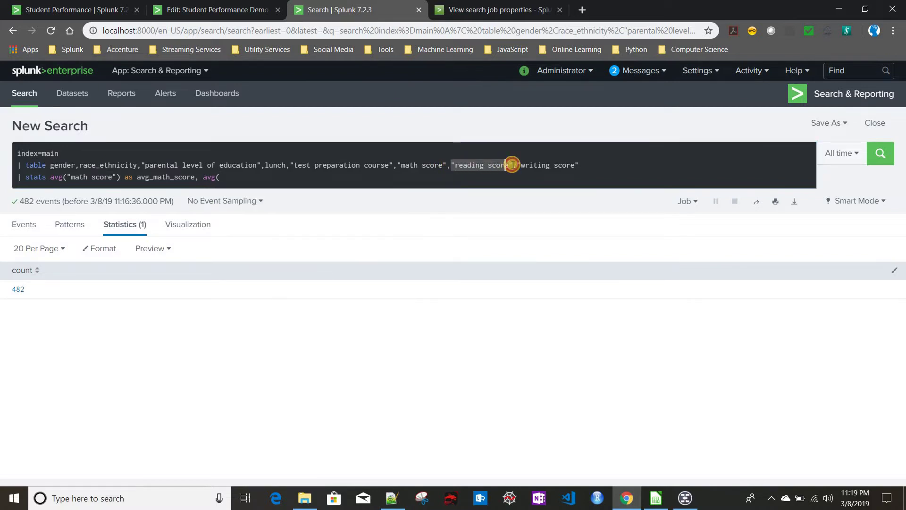
key(ctrl+c)
click(247, 177)
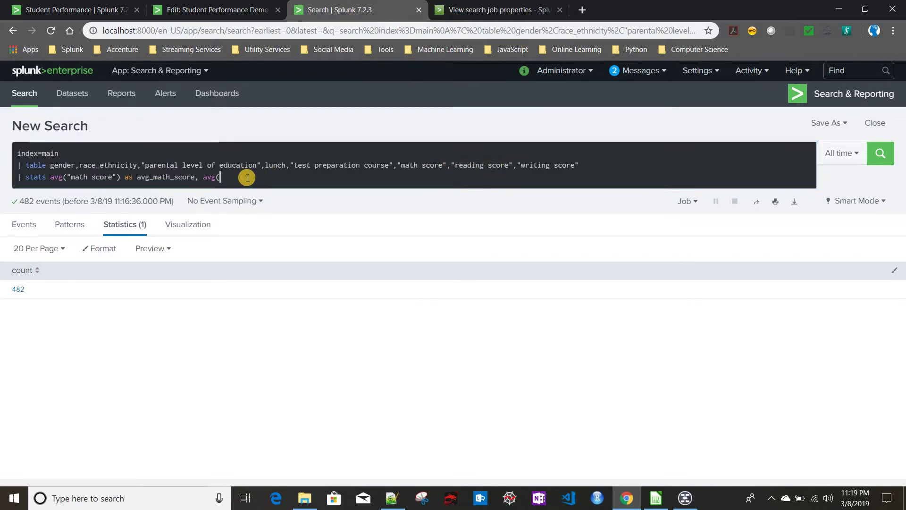
key(ctrl+v)
text() as )
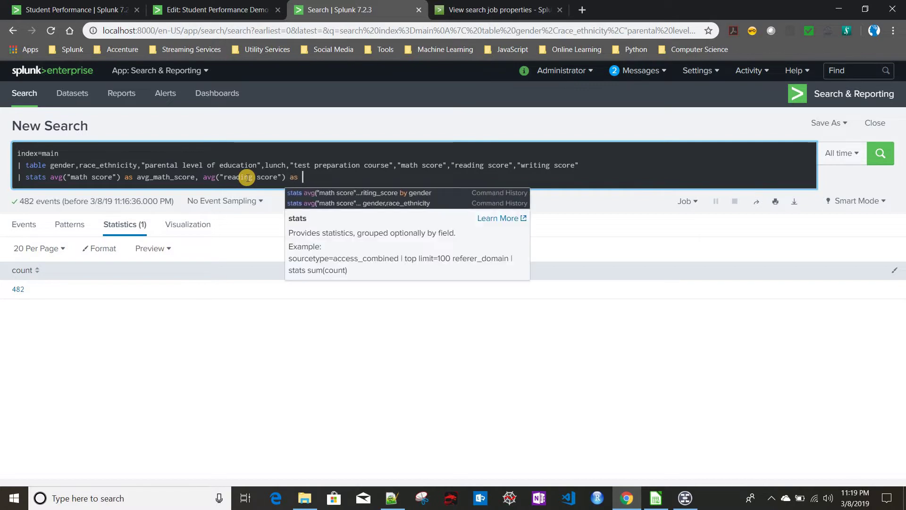
text(avg_r)
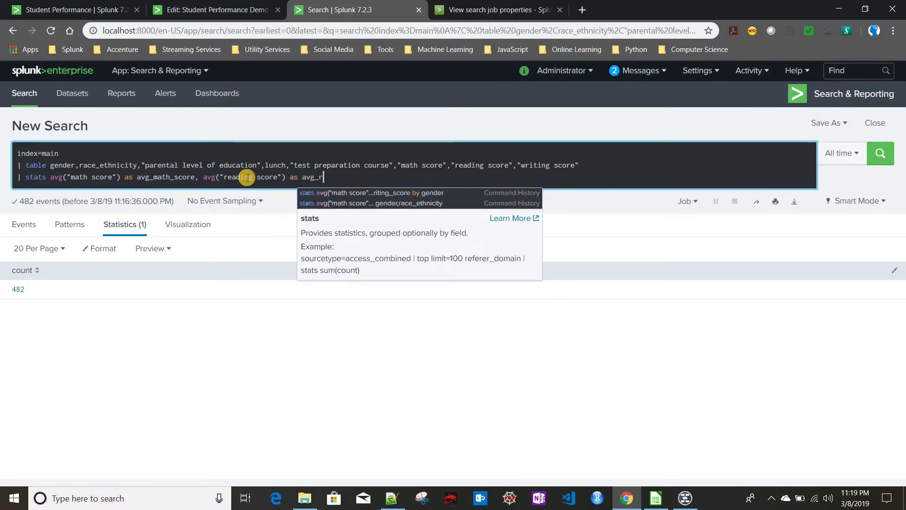
text(eading_sc)
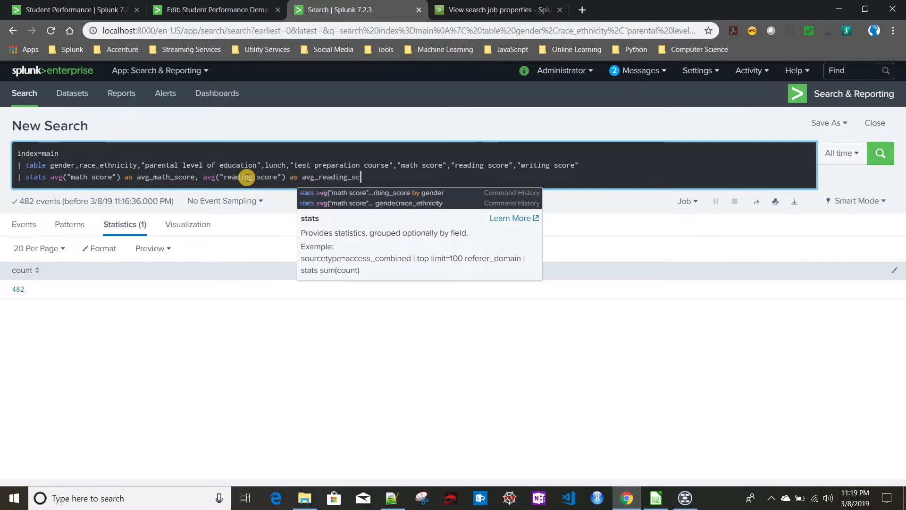
text(ore, )
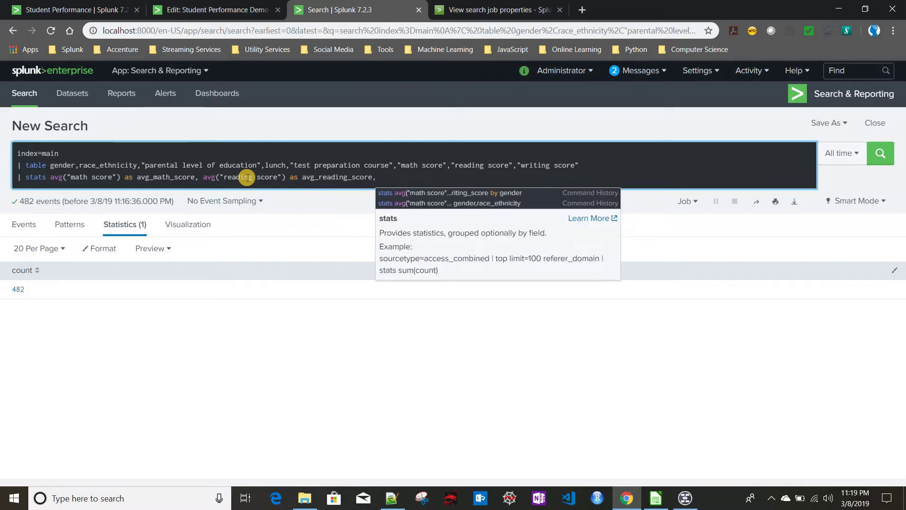
Step: Add avg("writing score") as avg_writing_score as the third aggregation of the stats command
text(avg()
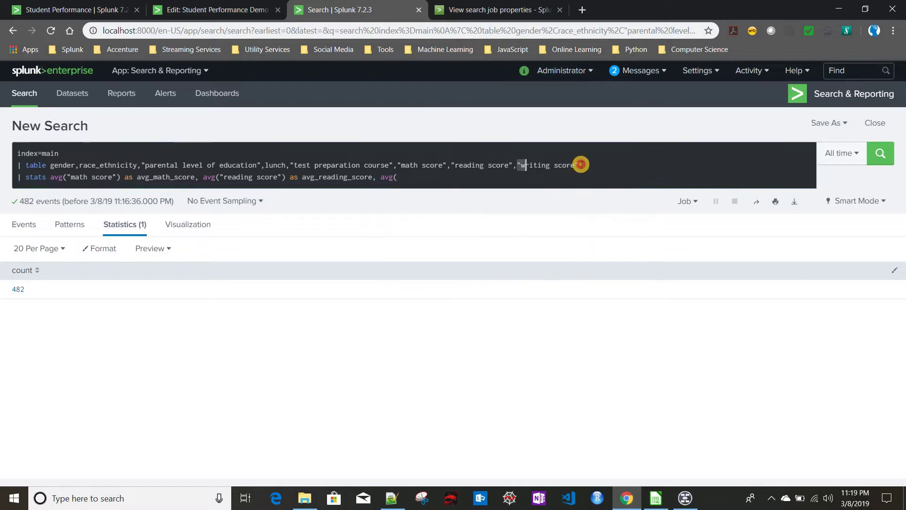
drag(582, 165, 517, 165)
click(415, 175)
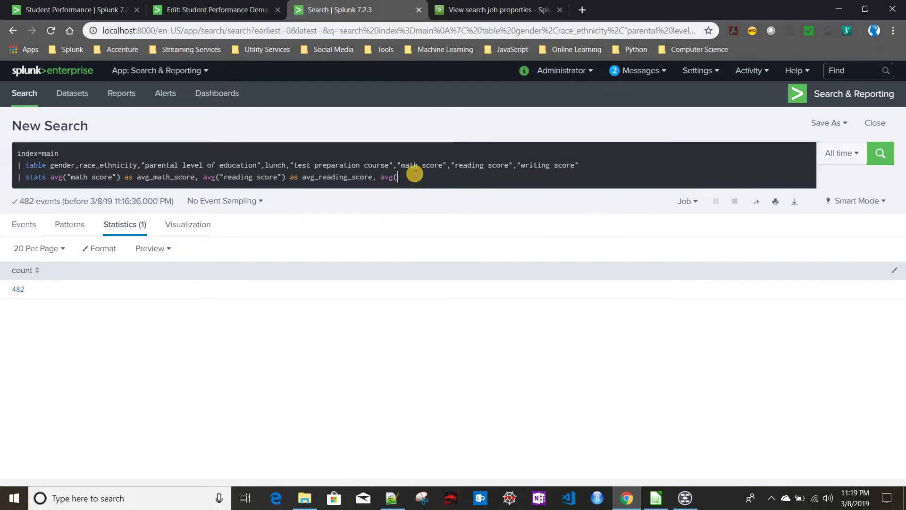
key(ctrl+v)
text() as wr)
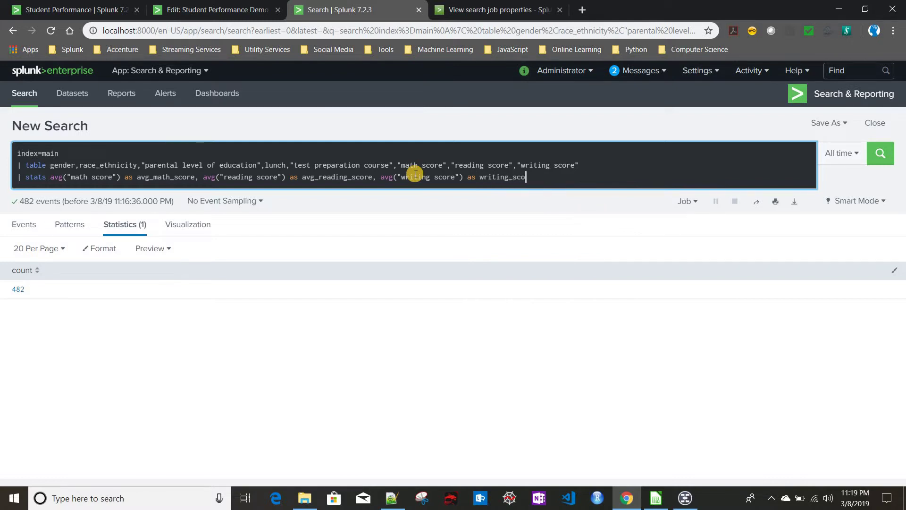
text(iting_score)
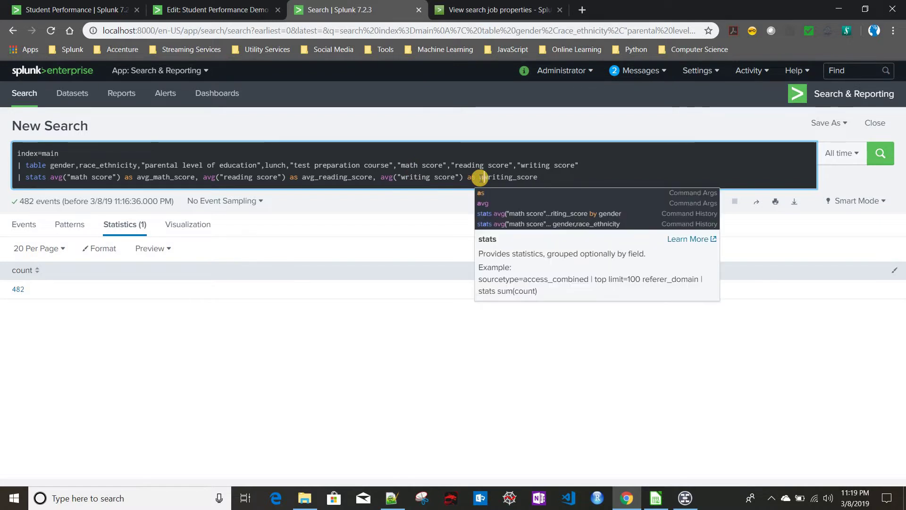
click(481, 178)
text(avg_)
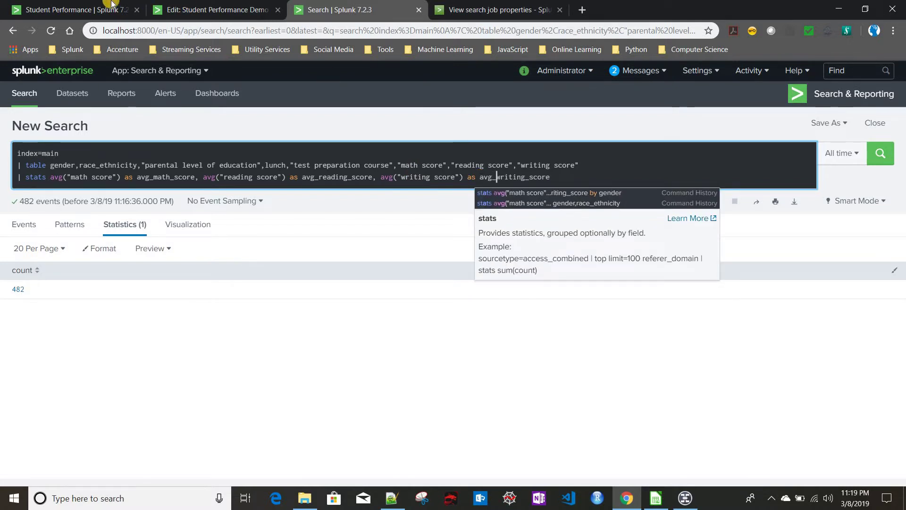
Step: After checking the finished dashboard's gender chart, group the separate search page's stats command by gender and run the search
click(108, 6)
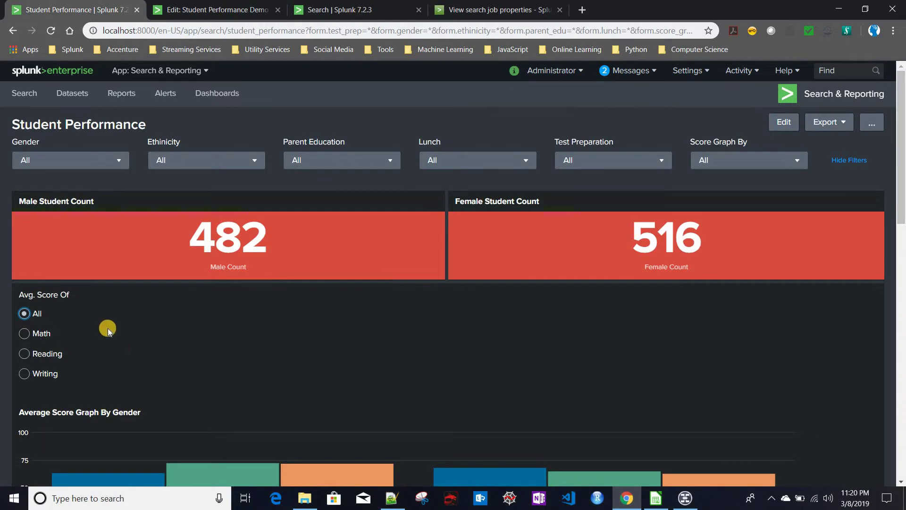
scroll(108, 328, down, 3)
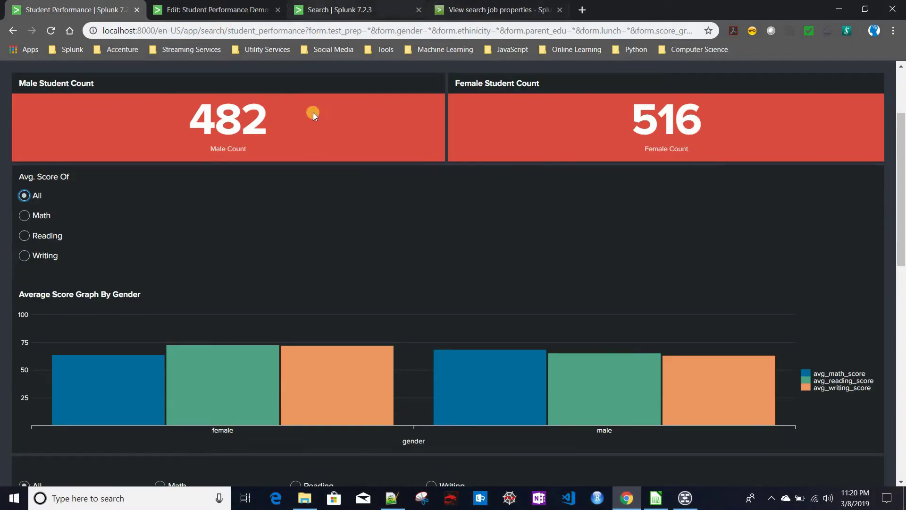
key(ctrl+Tab)
key(ctrl+Tab)
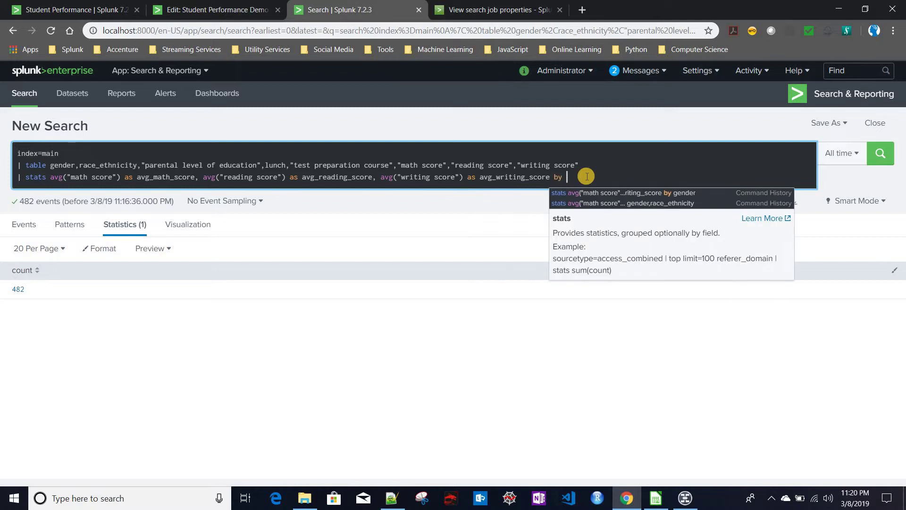
text(by gende)
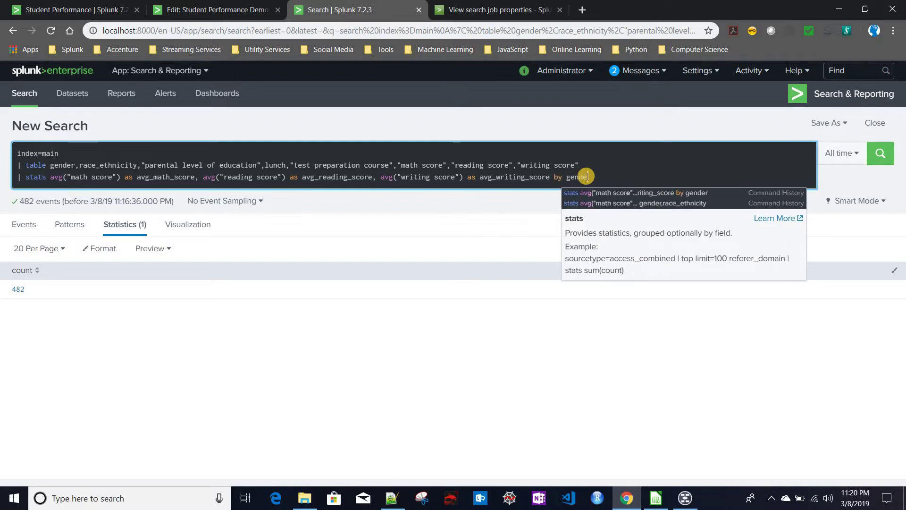
text(r)
key(Return)
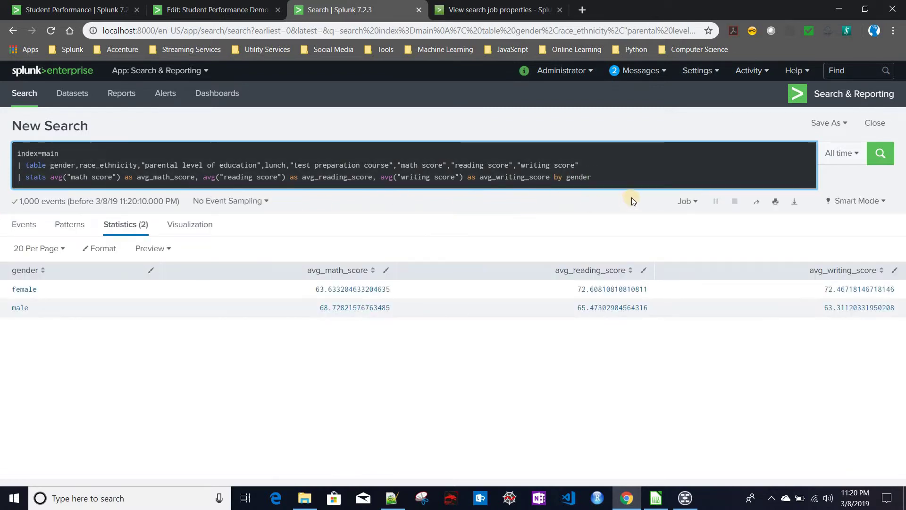
Step: Copy the complete stats line into the new column chart's search string and add the chart to the dashboard
drag(592, 177, 2, 181)
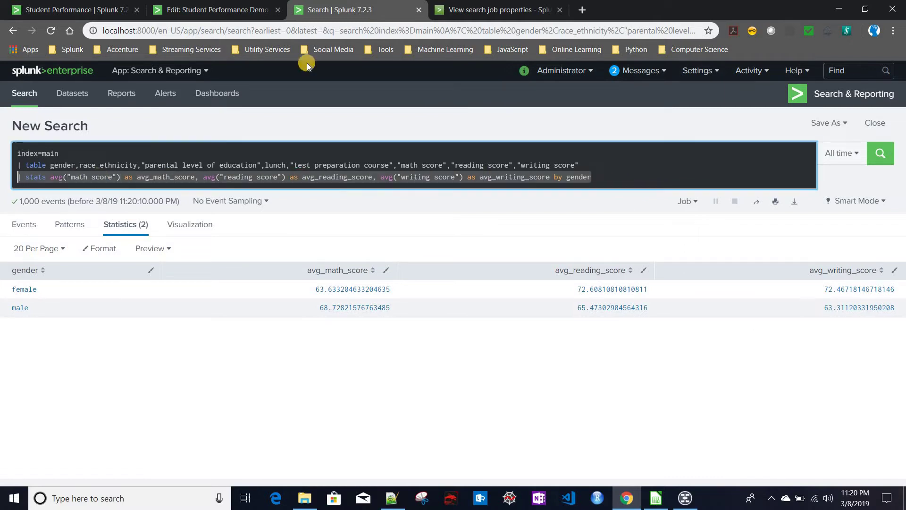
click(188, 15)
key(ctrl+v)
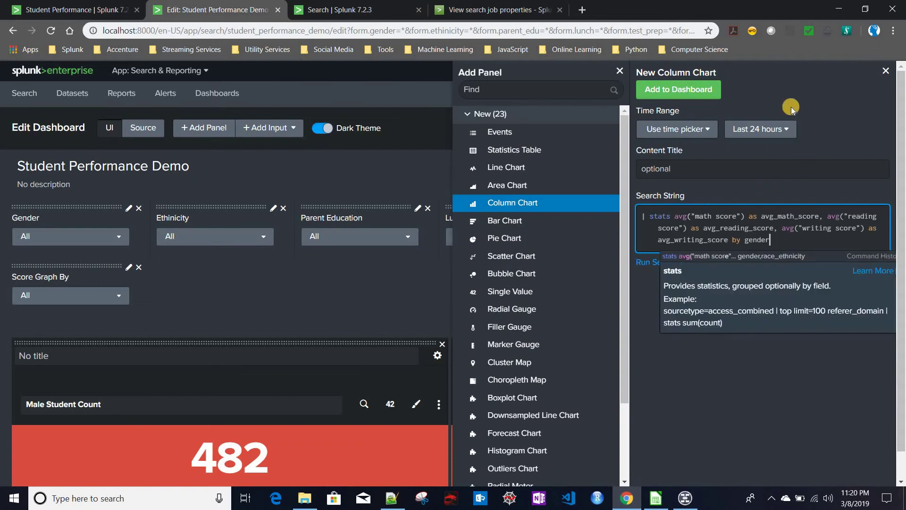
click(684, 89)
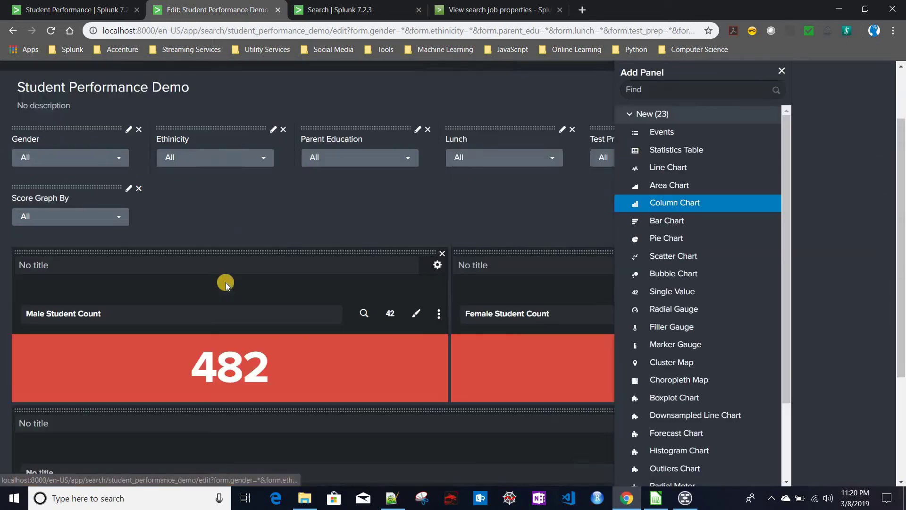
Step: In the dashboard source, add base="base_search" to the new chart's search tag and delete its earliest and latest lines
scroll(159, 96, up, 6)
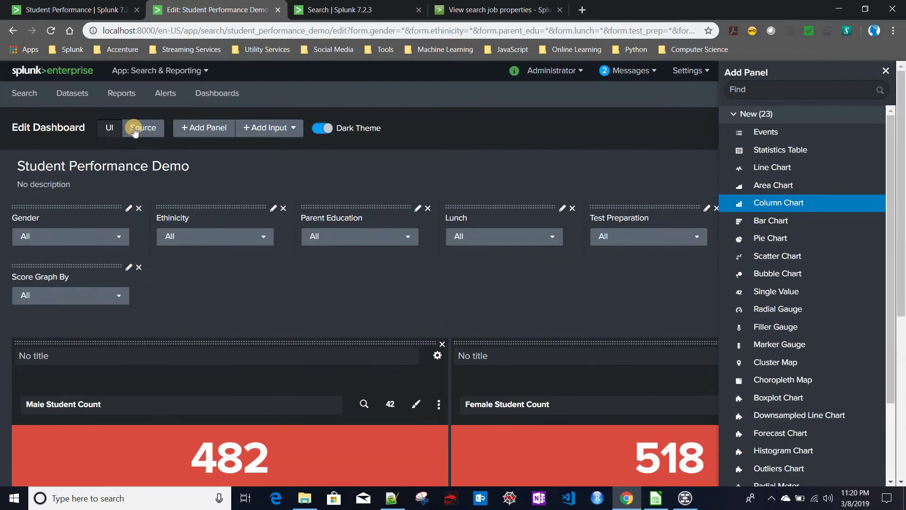
click(134, 131)
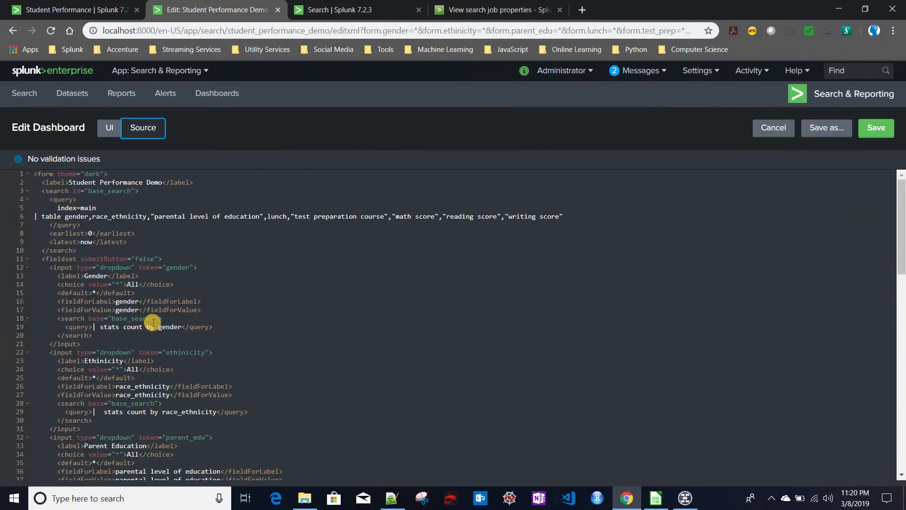
scroll(153, 321, down, 10)
scroll(152, 323, down, 5)
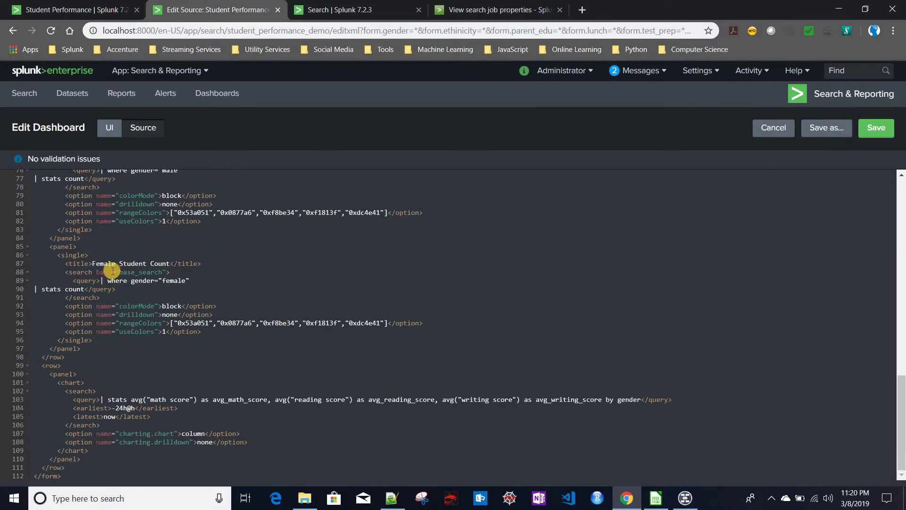
drag(97, 274, 168, 274)
key(ctrl+c)
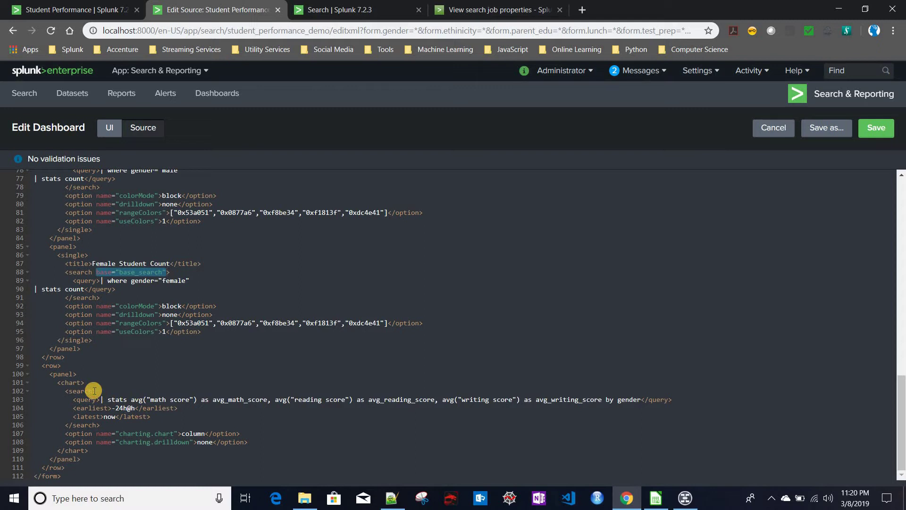
click(94, 391)
key(ctrl+v)
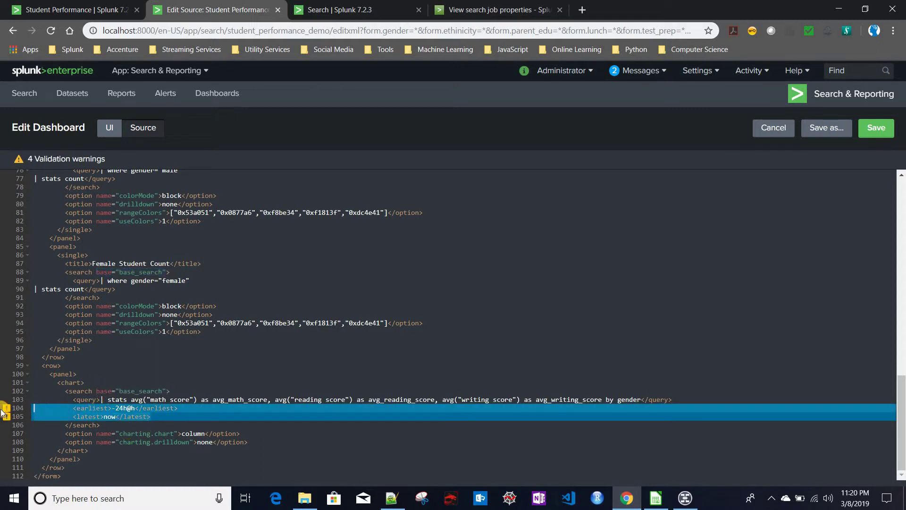
mouse_move(3, 413)
key(Delete)
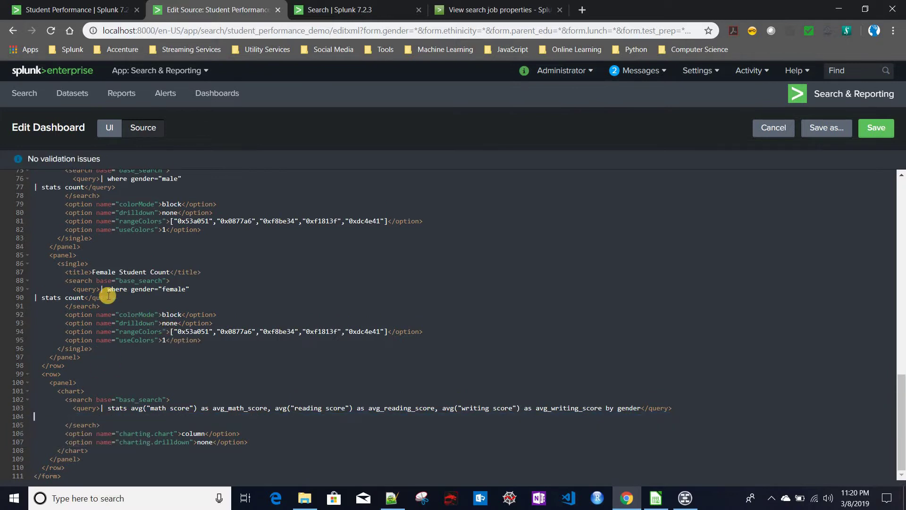
Step: In the visual editor, title the new column chart "Average Score Graph By Gender", copying the text from the finished dashboard
drag(62, 273, 224, 273)
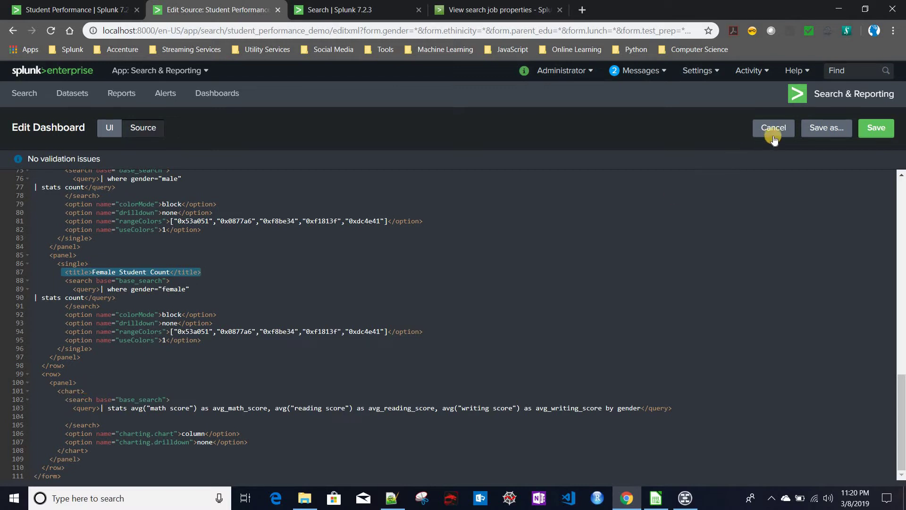
click(110, 134)
scroll(317, 362, down, 5)
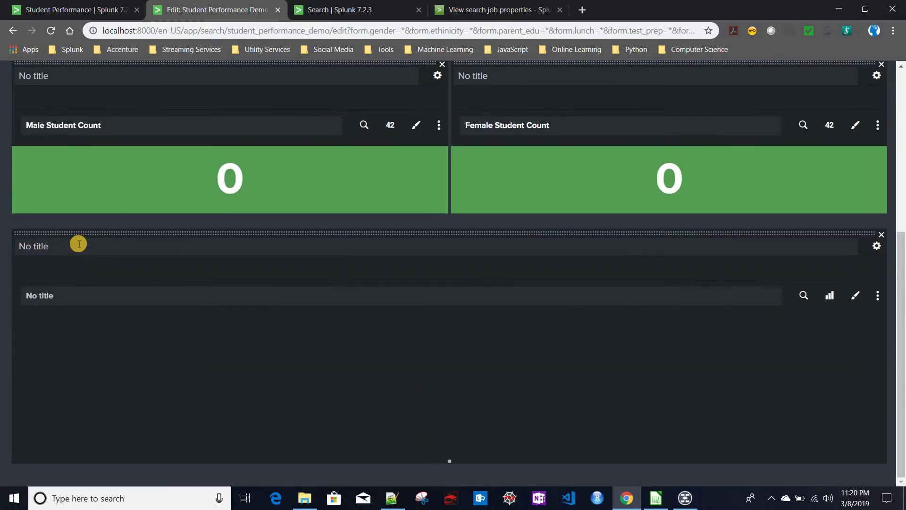
click(79, 244)
click(75, 300)
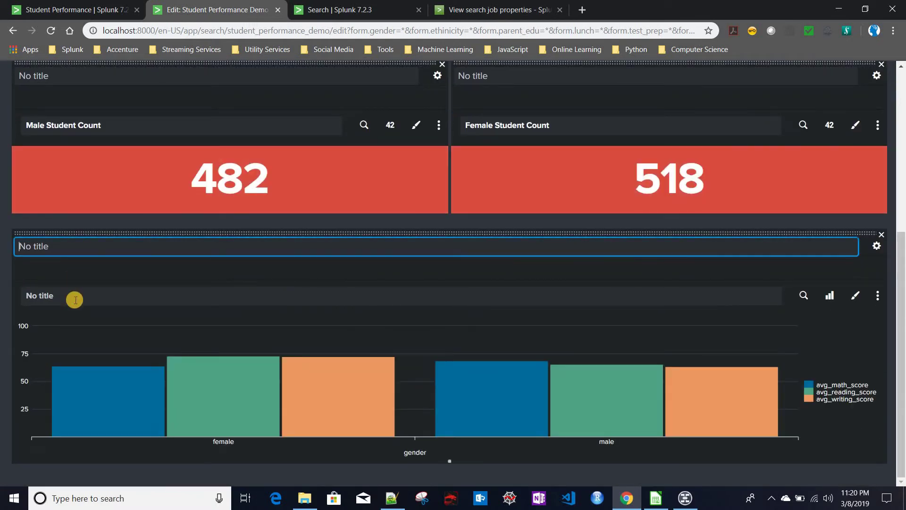
click(75, 300)
text(A)
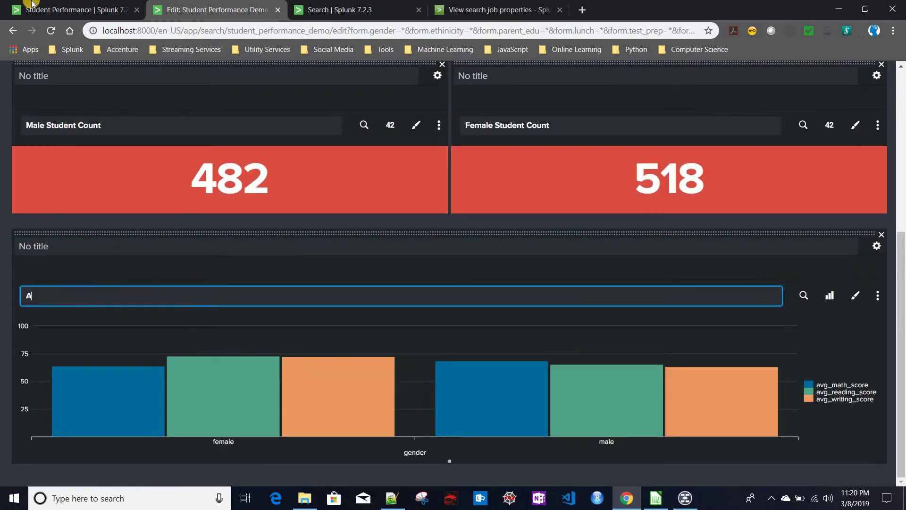
click(78, 12)
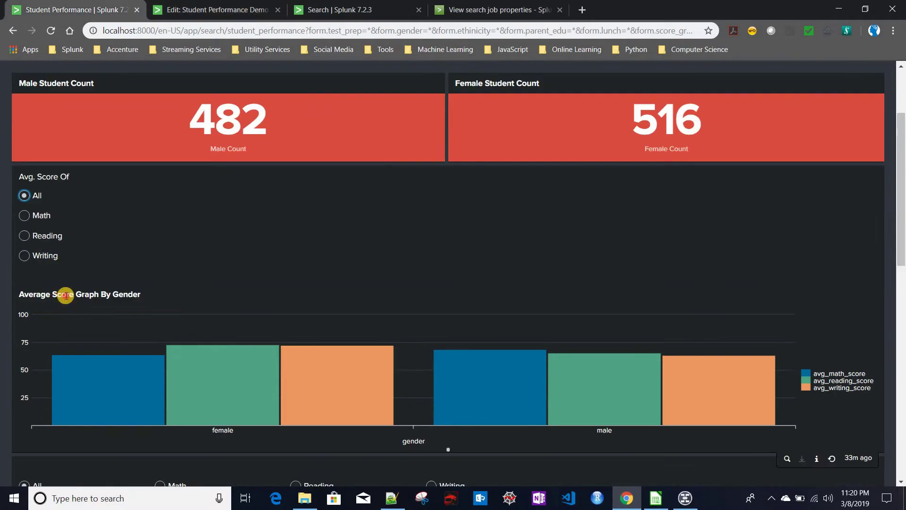
double_click(65, 294)
triple_click(65, 295)
key(ctrl+c)
click(215, 9)
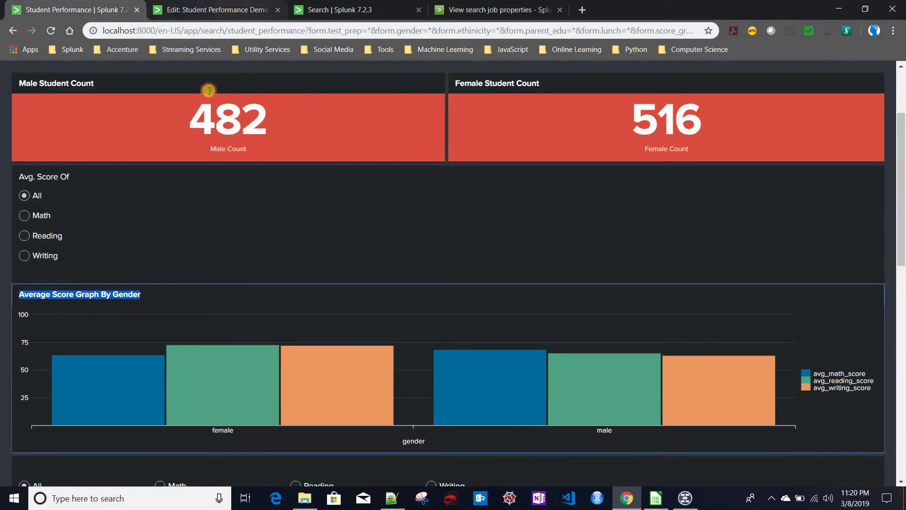
double_click(72, 296)
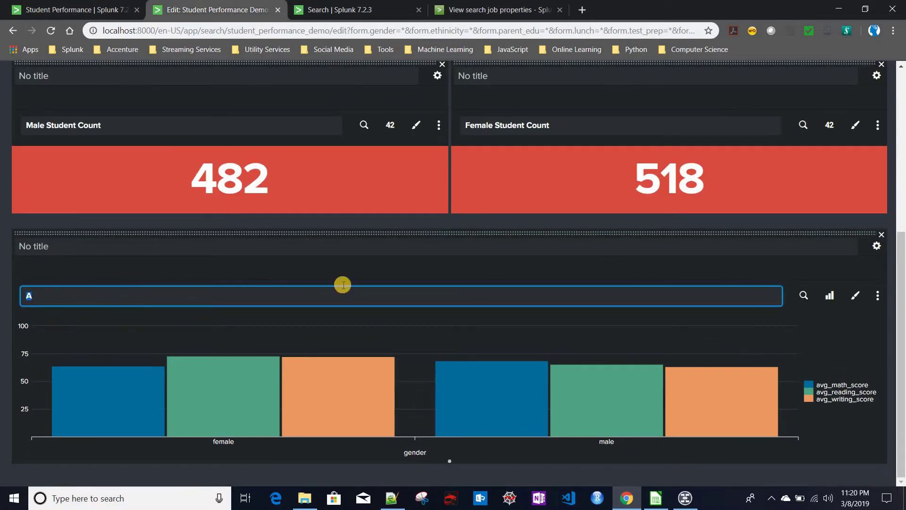
key(ctrl+v)
click(607, 247)
Step: Review the panels of the Student Performance Demo dashboard and save it
scroll(664, 229, up, 3)
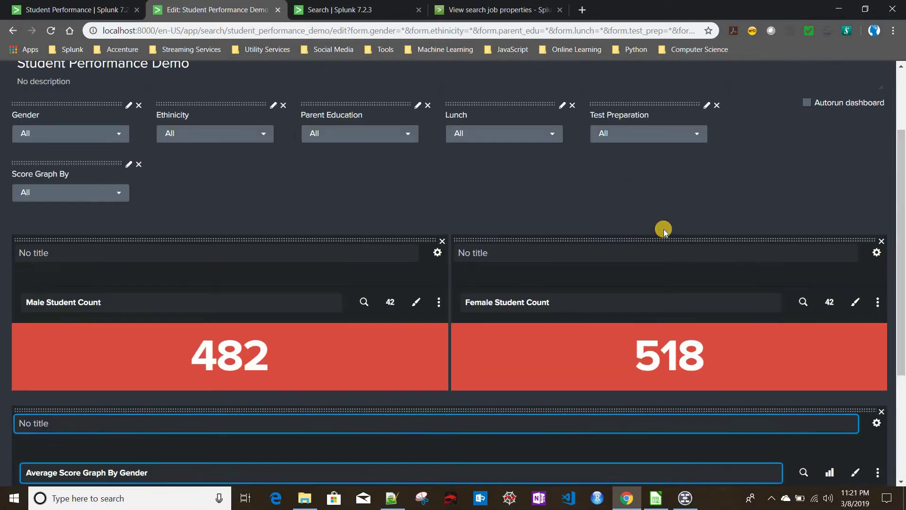
scroll(36, 270, down, 3)
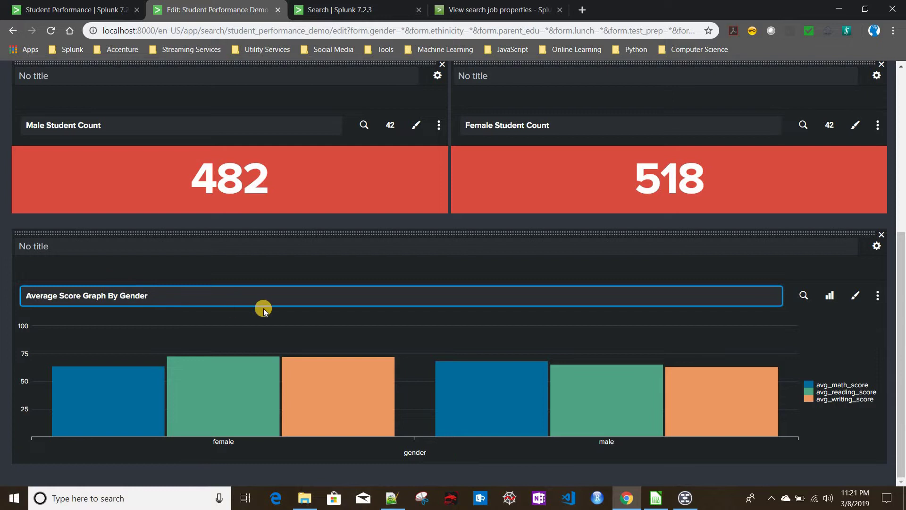
scroll(729, 174, up, 6)
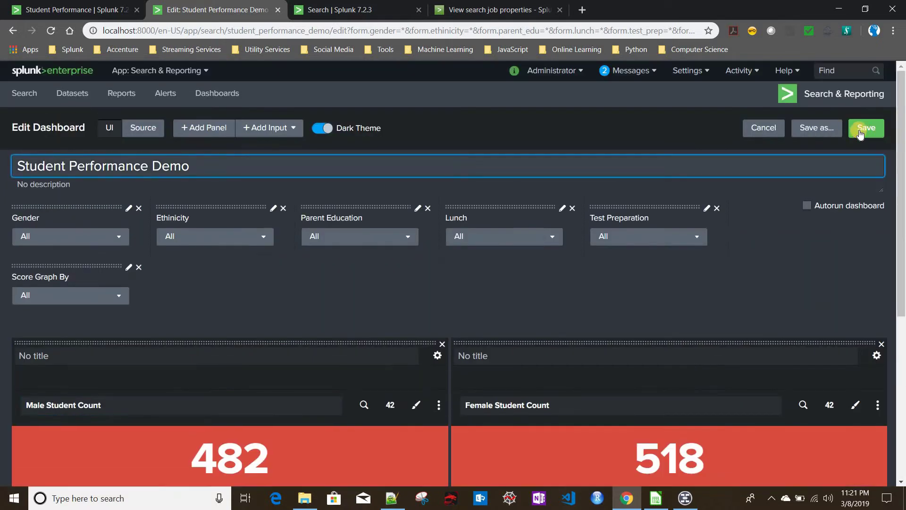
click(868, 129)
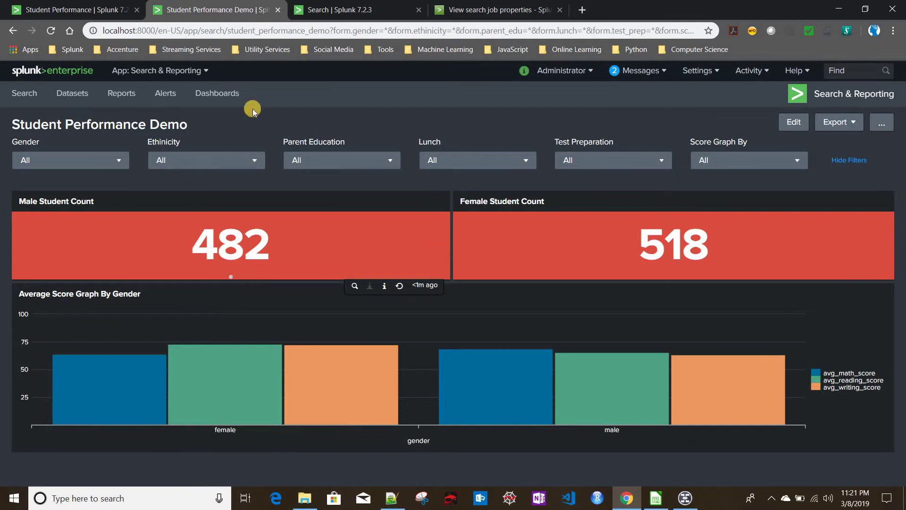
Step: Examine the Average Score Graph By Ethinicity chart in the finished dashboard, then return to the demo dashboard
click(80, 16)
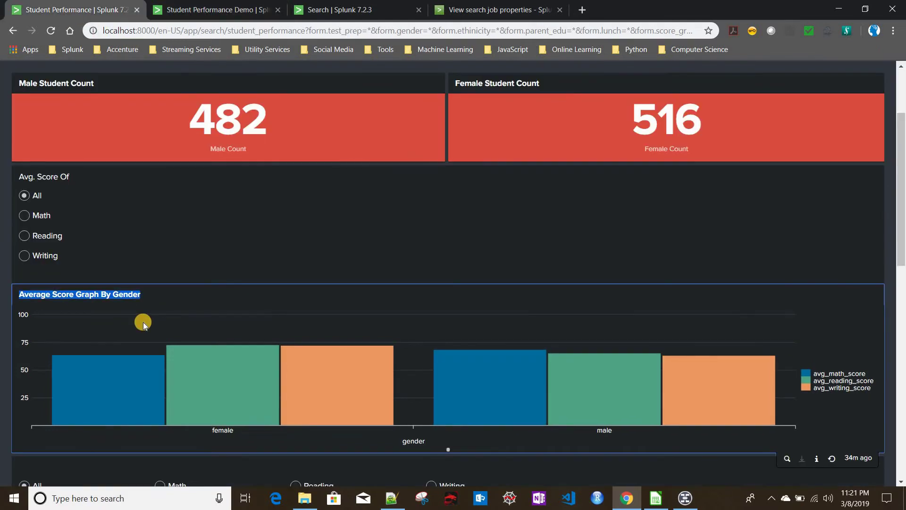
scroll(143, 322, down, 4)
scroll(143, 321, down, 3)
scroll(97, 233, up, 1)
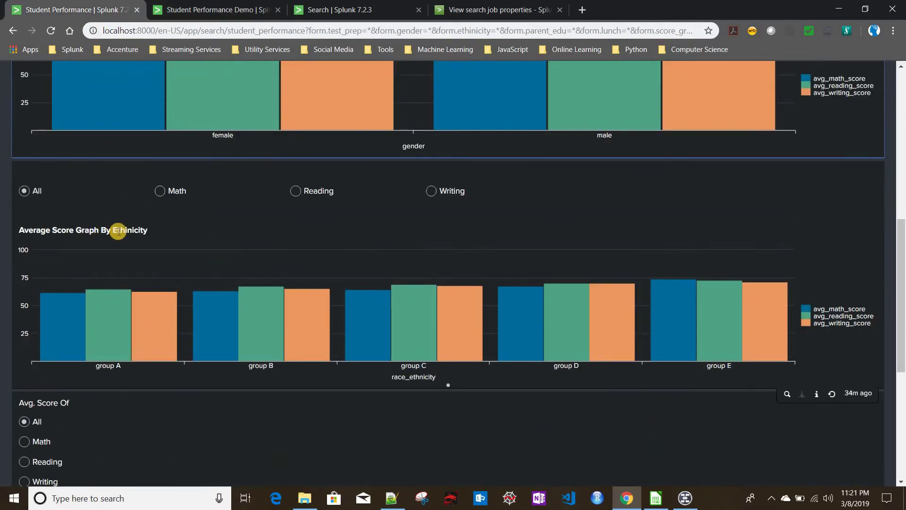
click(205, 10)
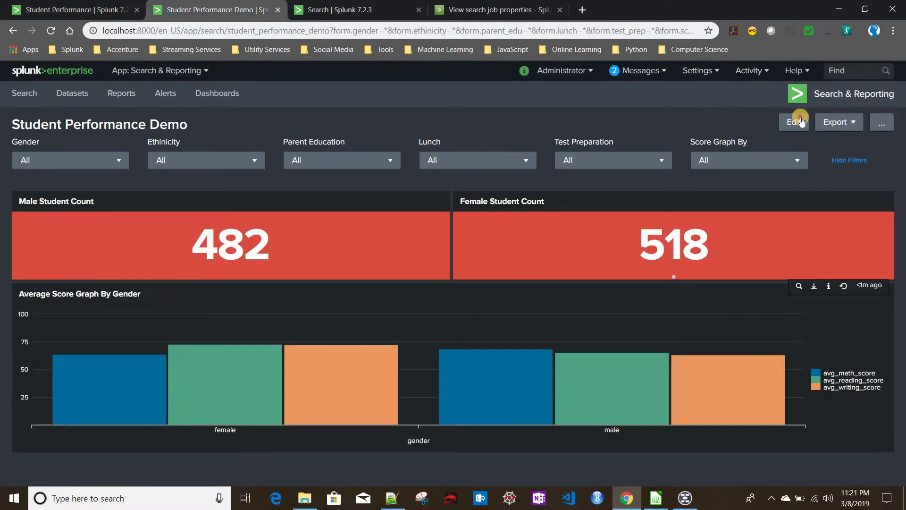
Step: Open the dashboard's source XML and duplicate the Average Score Graph By Gender row directly below the original
click(794, 122)
click(143, 128)
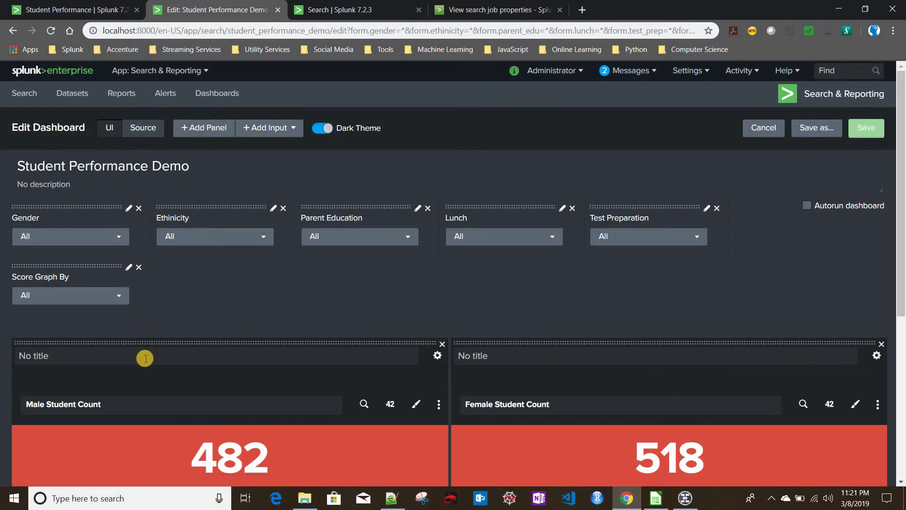
scroll(146, 360, down, 13)
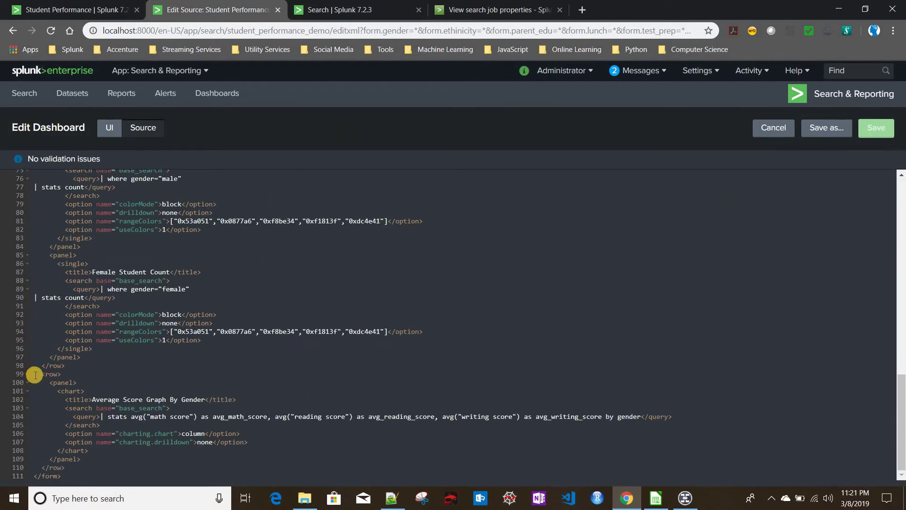
drag(31, 374, 78, 469)
key(ctrl+c)
click(78, 469)
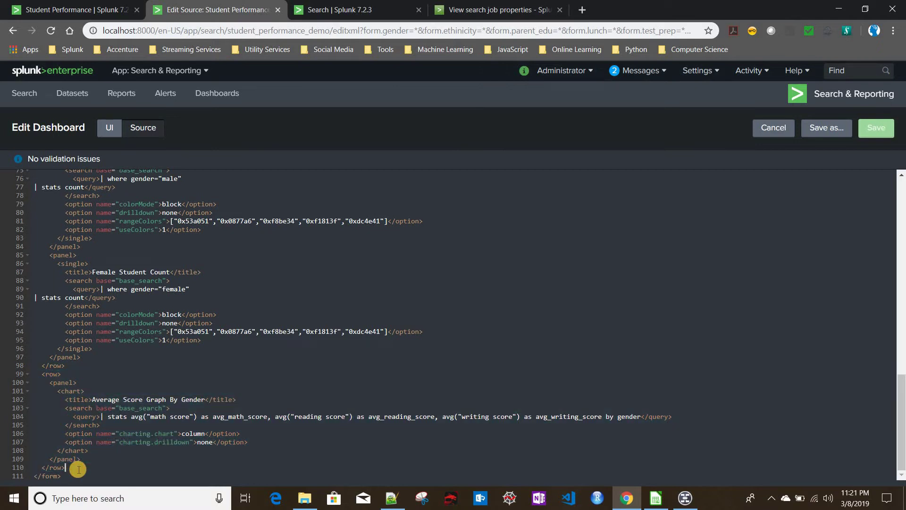
key(ctrl+v)
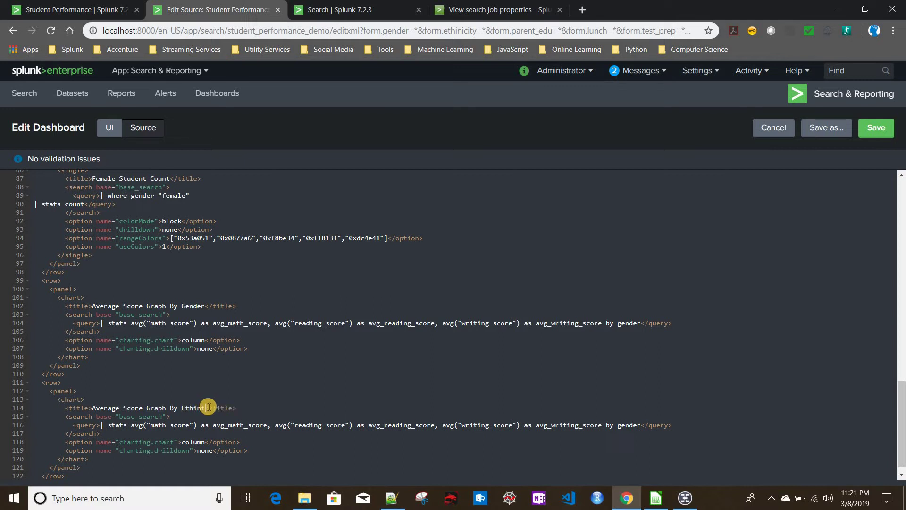
Step: Title the copied chart "Average Score Graph By Ethinicity", group its query by race_ethnicity instead of gender, and save the dashboard
text(y)
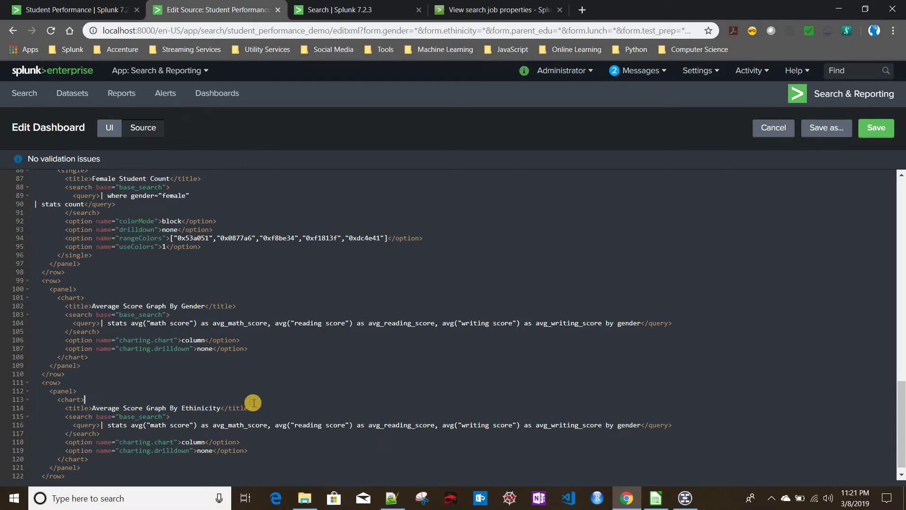
scroll(526, 427, down, 1)
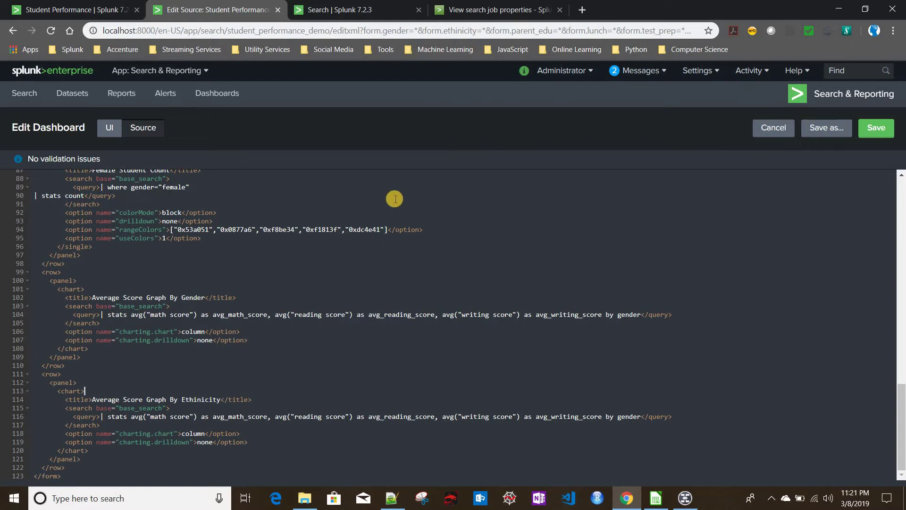
click(344, 9)
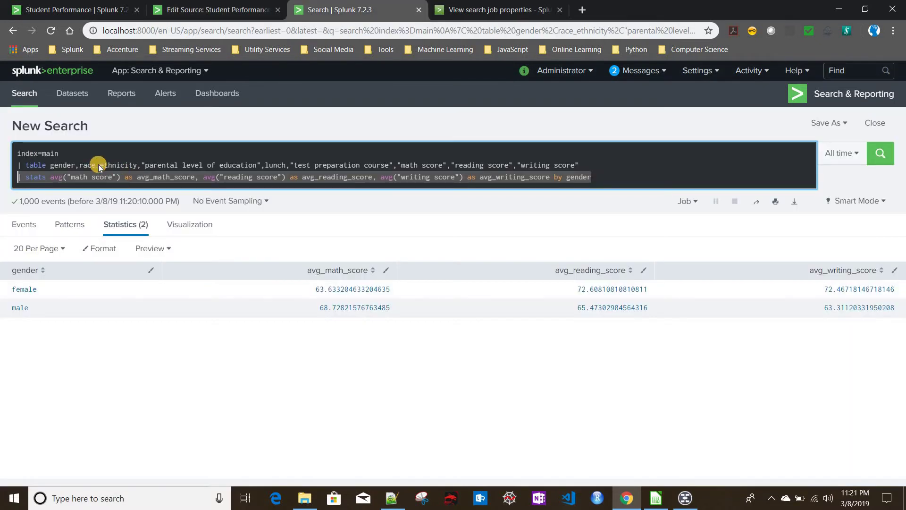
double_click(98, 164)
key(ctrl+c)
click(203, 10)
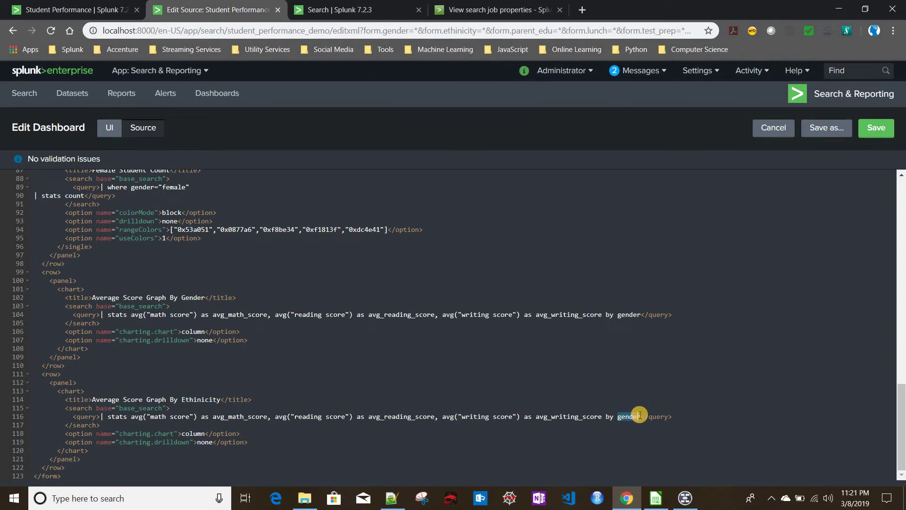
key(ctrl+v)
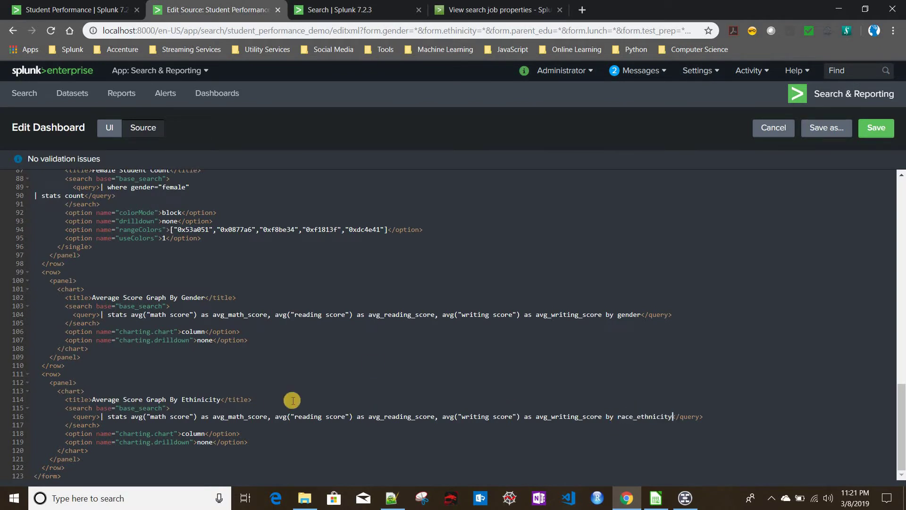
click(876, 133)
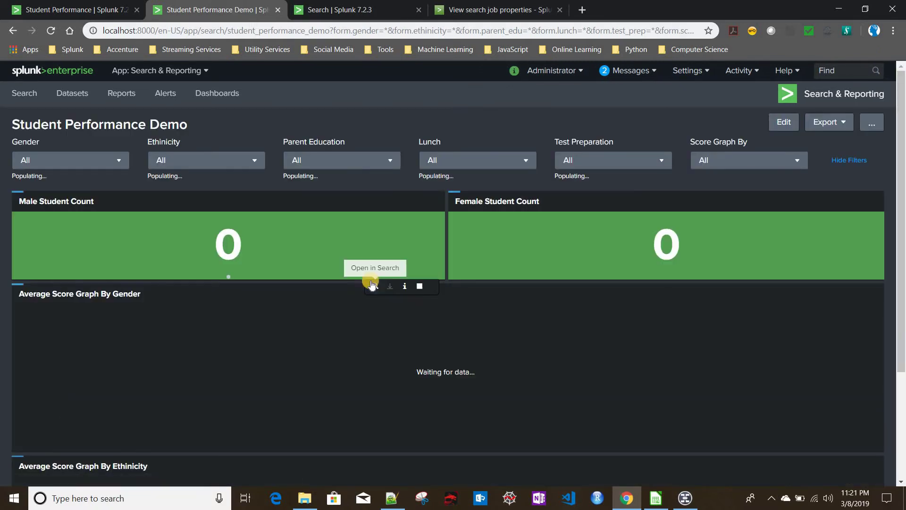
Step: Review the new ethnicity chart, then examine the gender and ethnicity graph on the Student Performance dashboard
scroll(373, 286, down, 3)
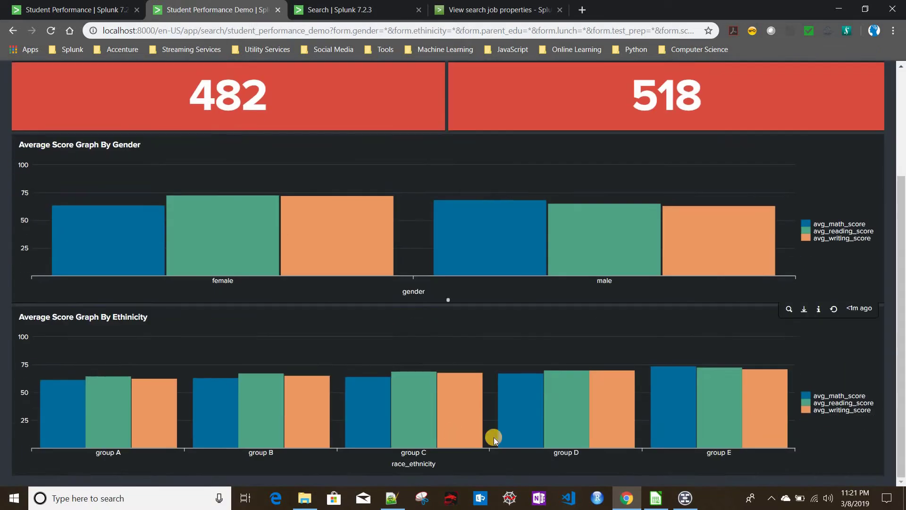
click(71, 9)
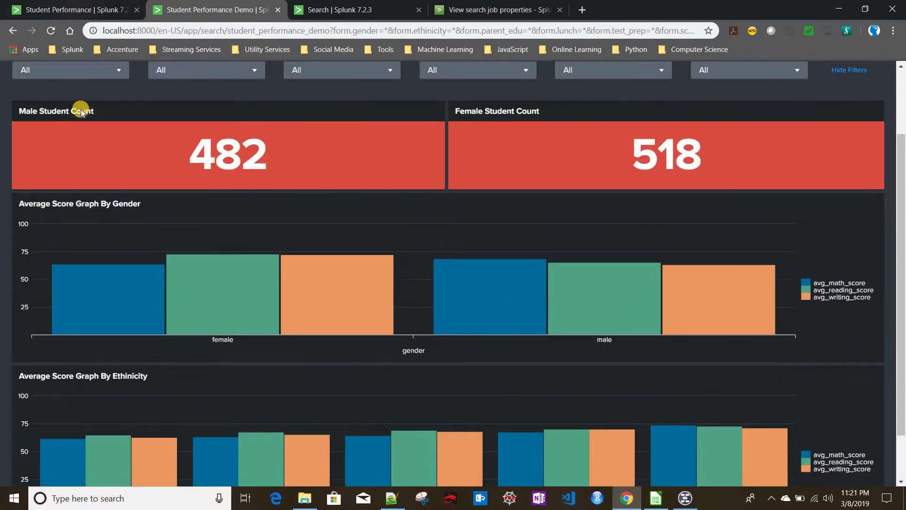
scroll(181, 404, down, 4)
scroll(182, 406, down, 4)
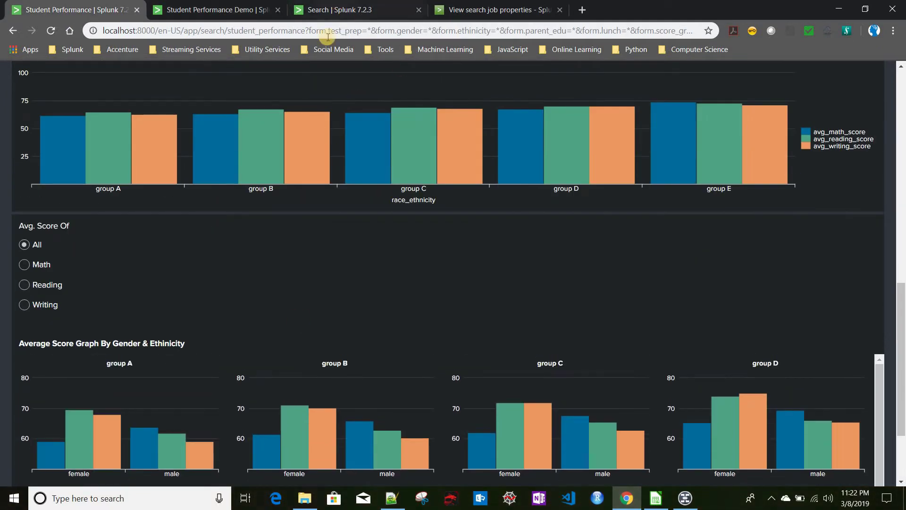
Step: Extend the search's stats command to group by gender,race_ethnicity and run the search
click(332, 10)
click(620, 174)
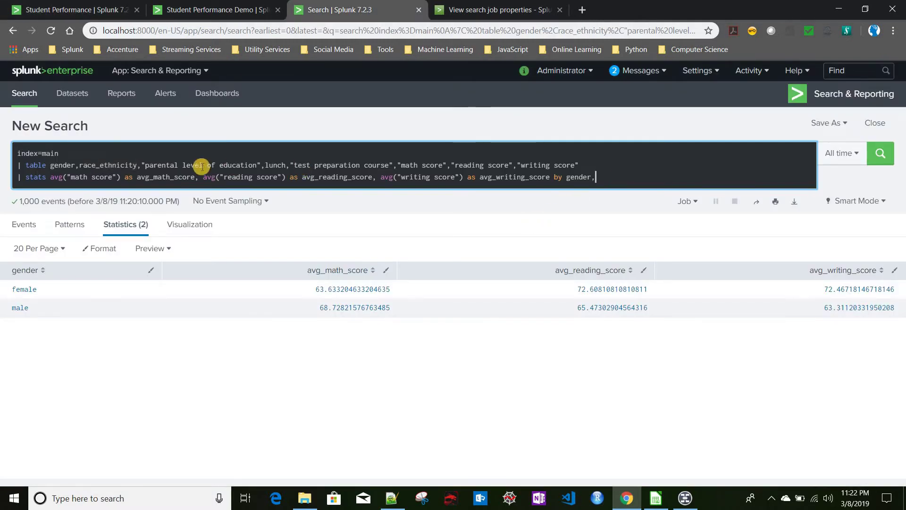
double_click(104, 166)
key(ctrl+c)
click(617, 177)
key(ctrl+v)
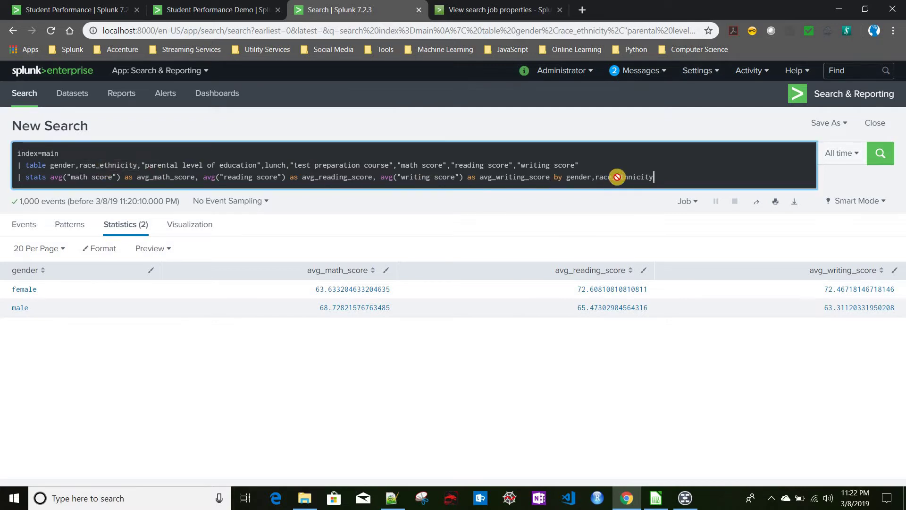
key(Return)
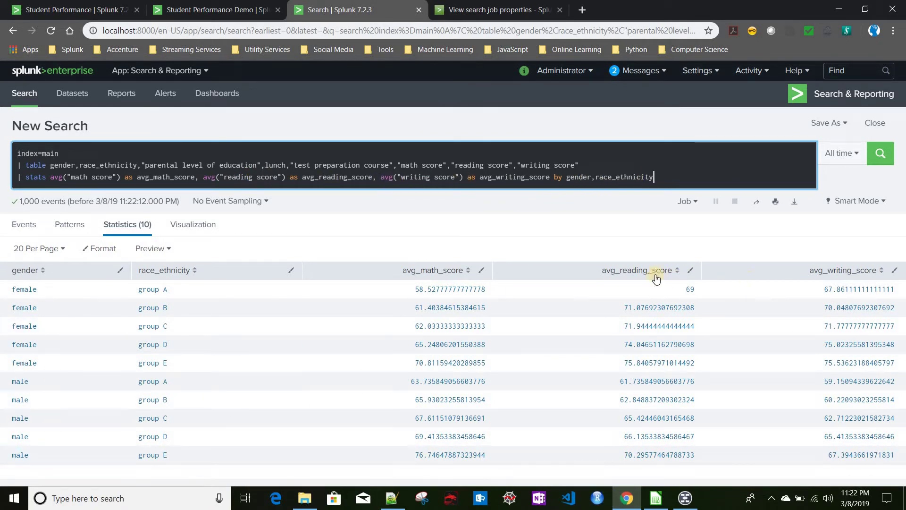
Step: Visualize the search results as a column chart
click(192, 228)
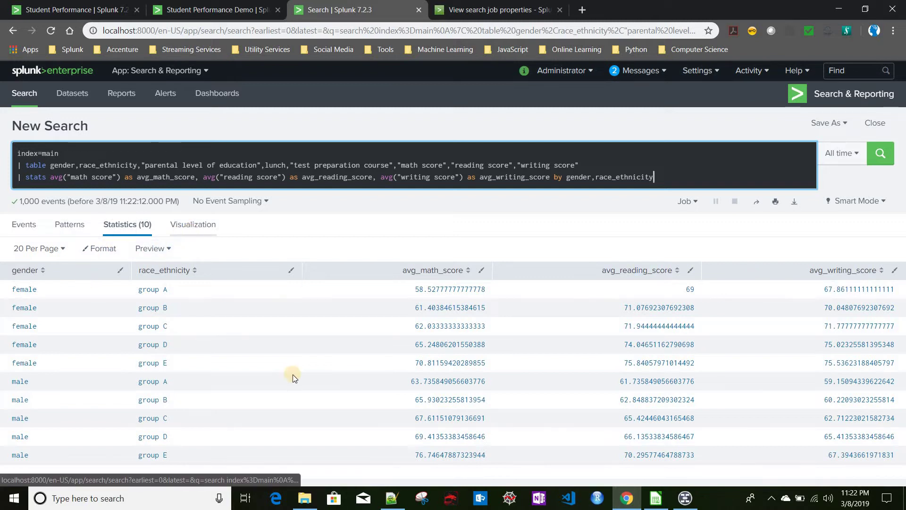
click(59, 256)
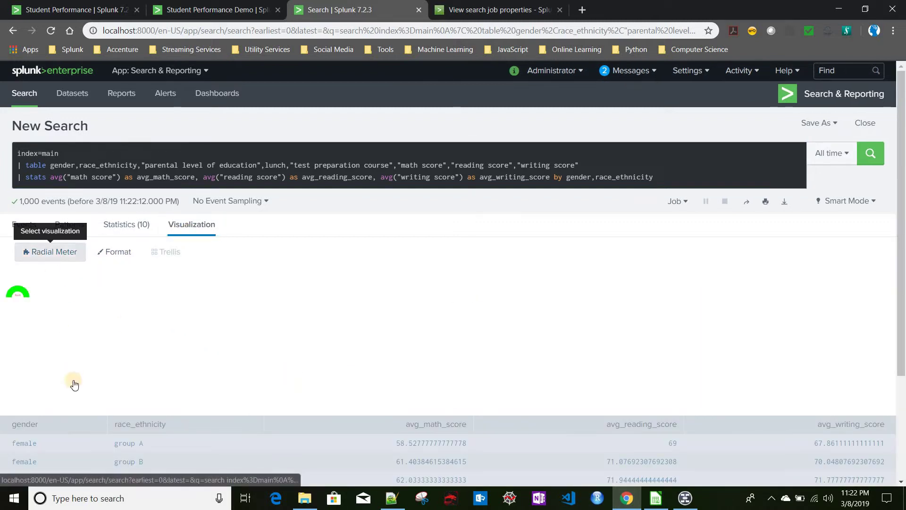
click(133, 277)
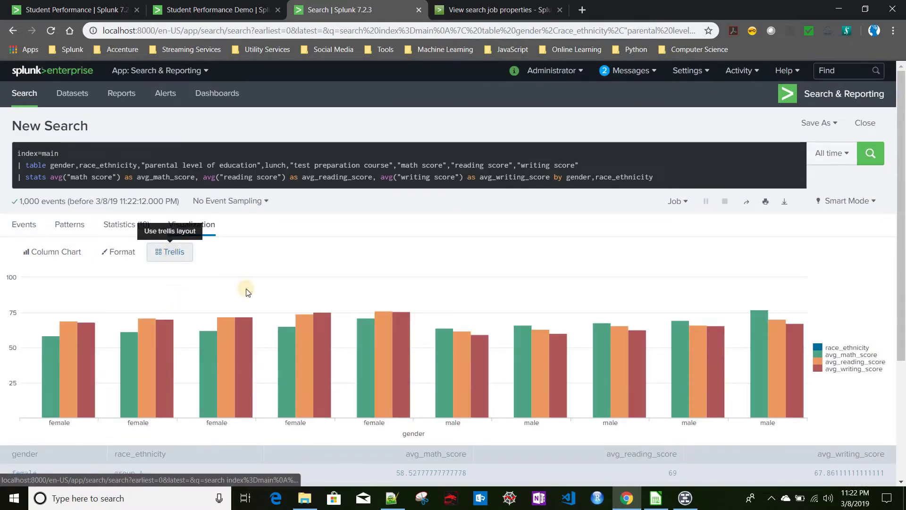
Step: Enable the trellis layout for the column chart and split it by race_ethnicity
click(148, 293)
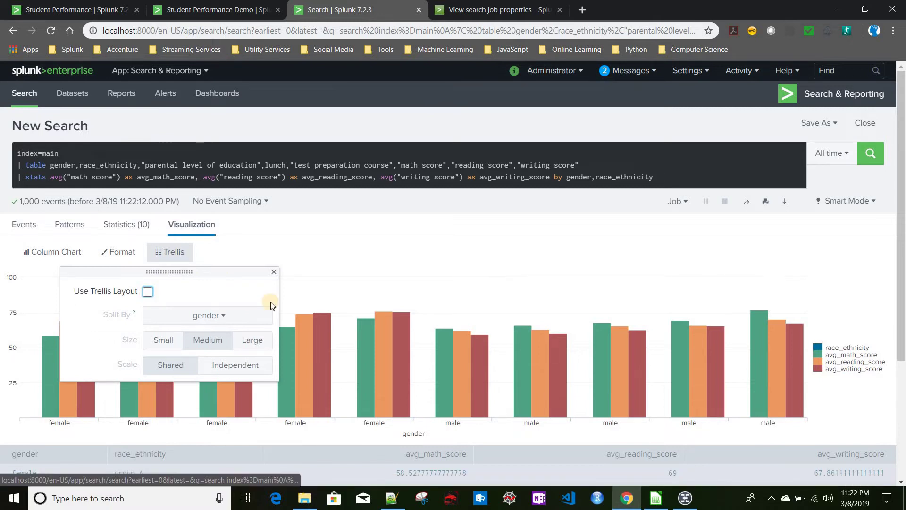
click(194, 320)
click(187, 360)
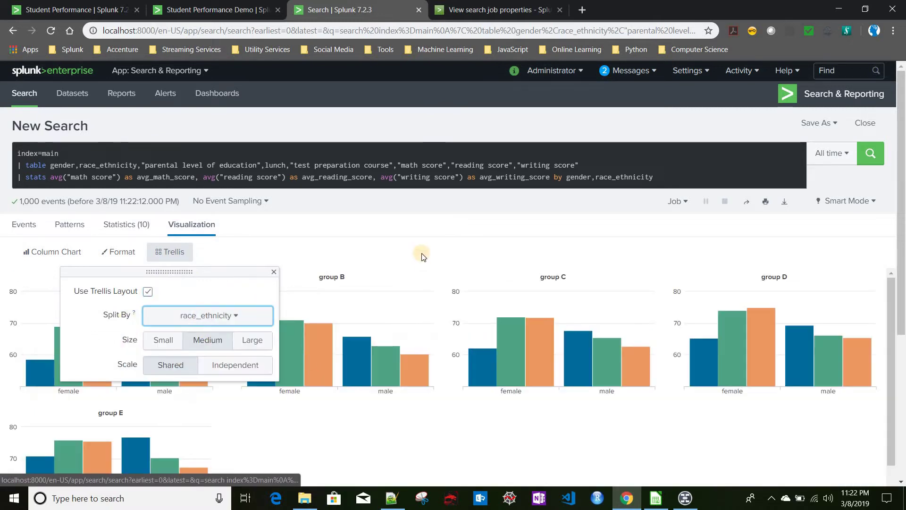
click(301, 311)
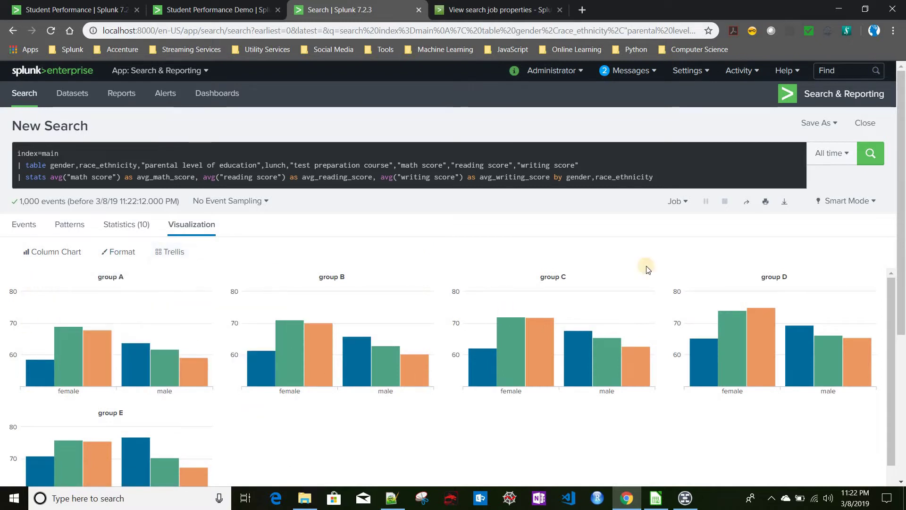
Step: Save the trellis column chart as a panel in the existing Student Performance Demo dashboard
click(827, 124)
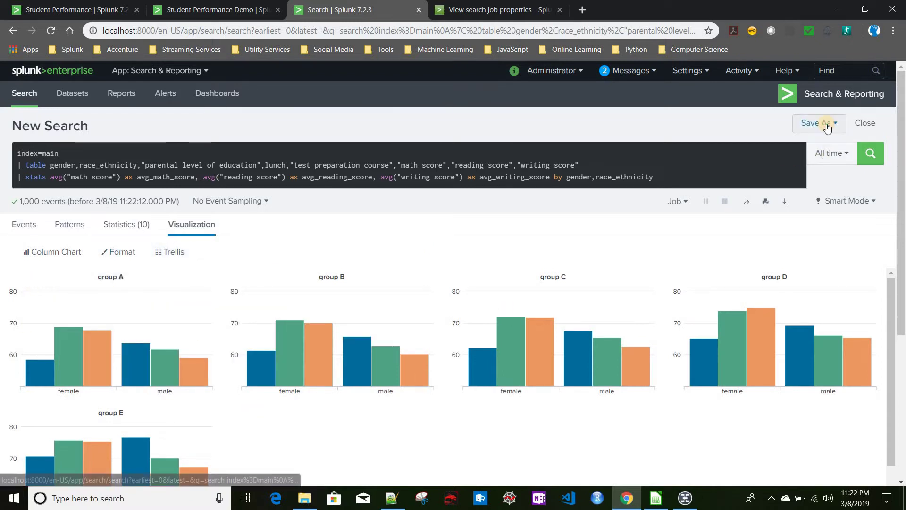
click(798, 165)
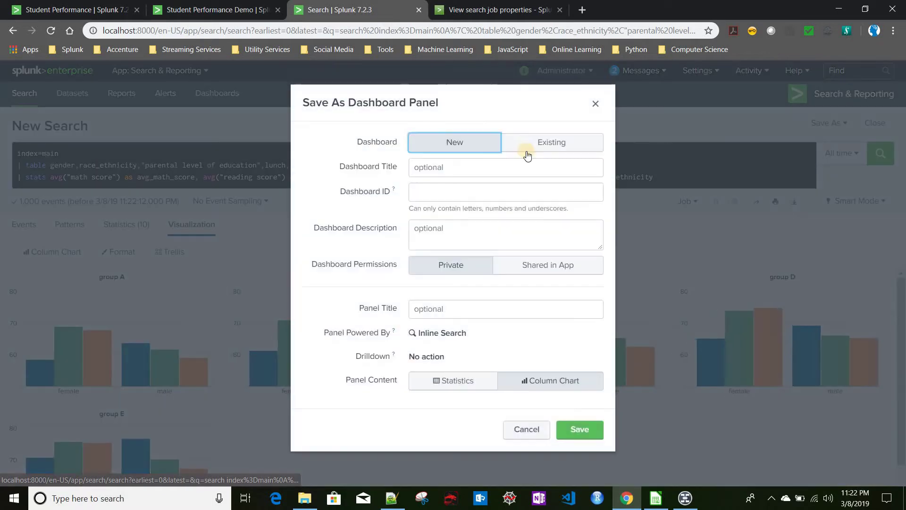
click(522, 151)
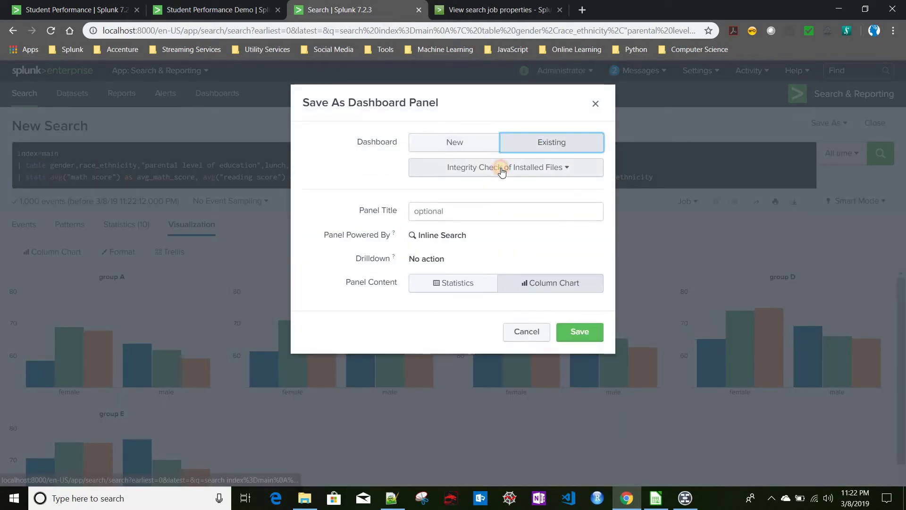
click(502, 169)
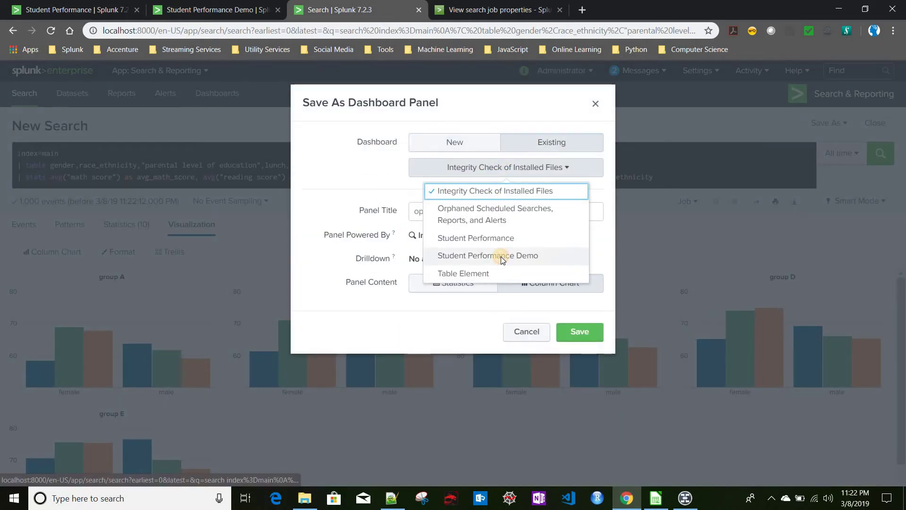
click(501, 257)
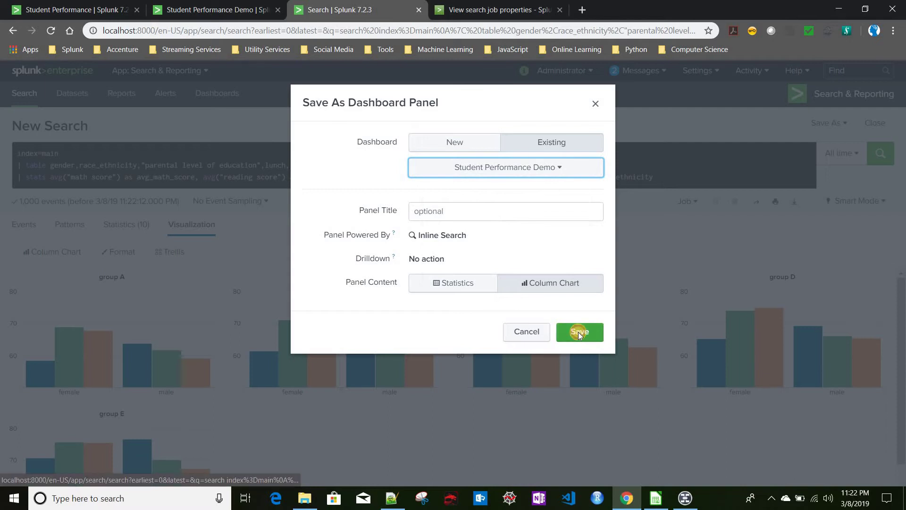
click(579, 333)
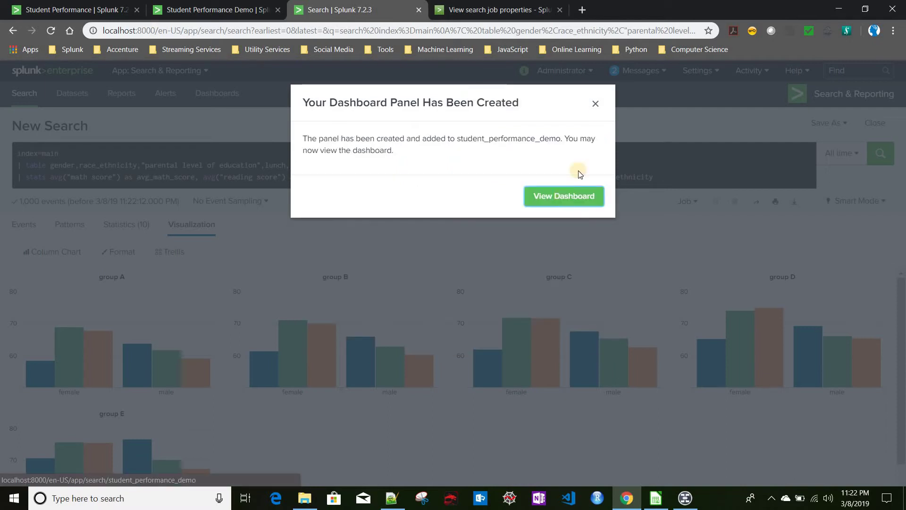
click(600, 103)
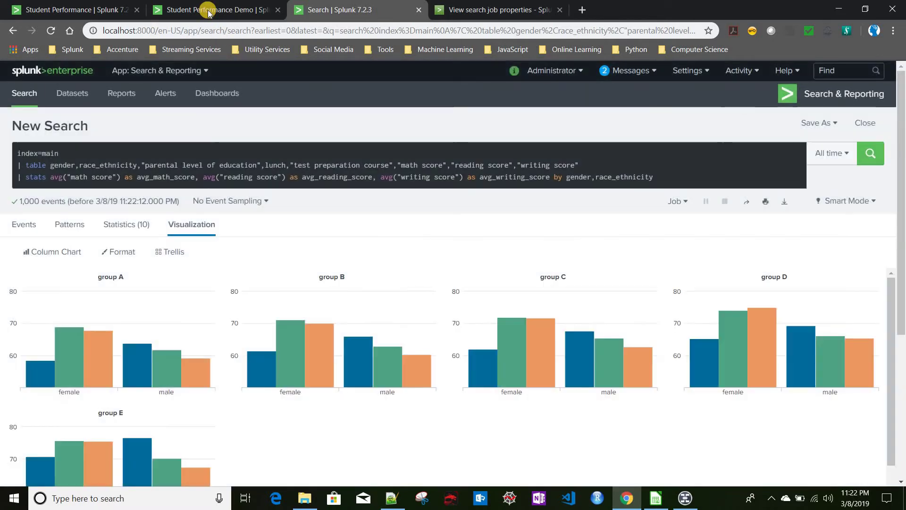
Step: Reload the Student Performance Demo dashboard and review the added trellis panel
click(207, 10)
click(52, 31)
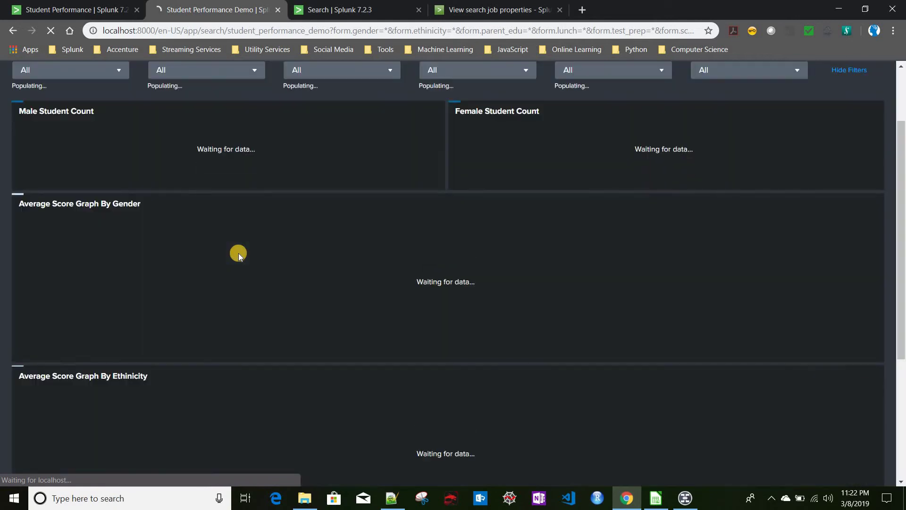
scroll(219, 342, down, 6)
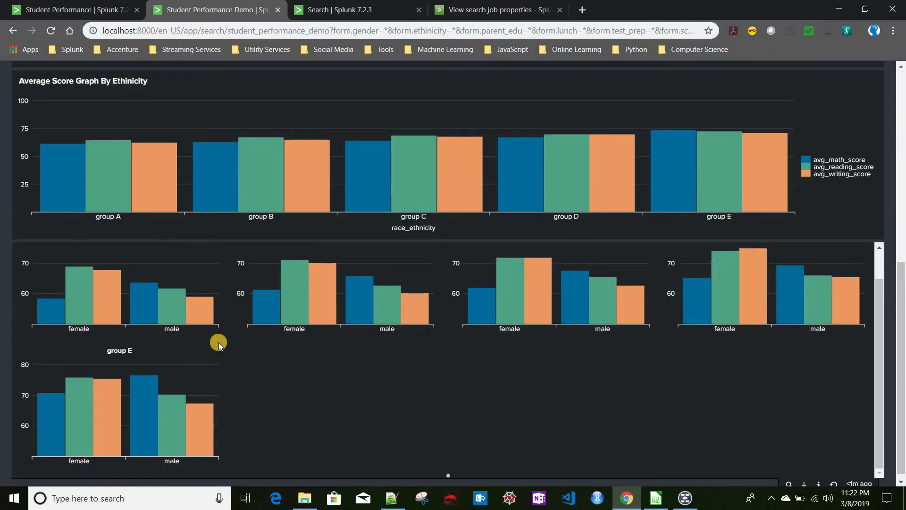
scroll(390, 343, up, 8)
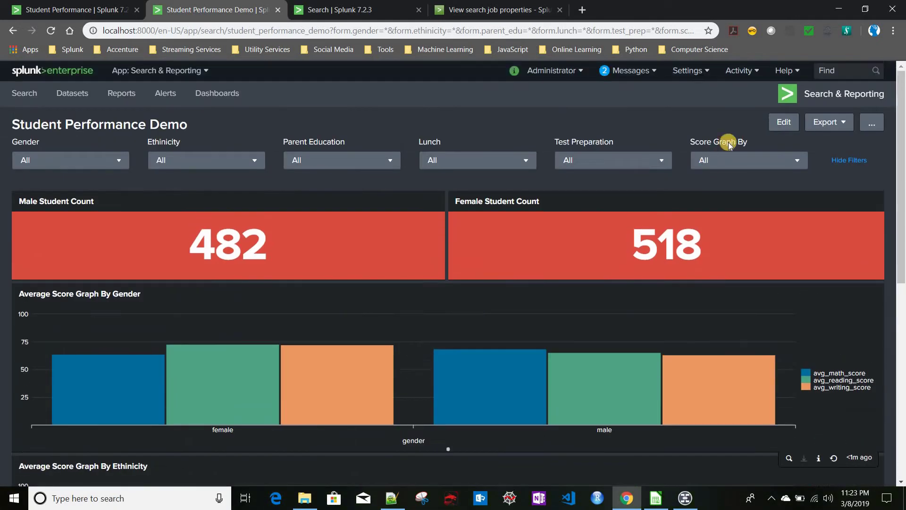
Step: Open the dashboard's source and delete the index=main and table lines from the trellis panel's query
click(785, 123)
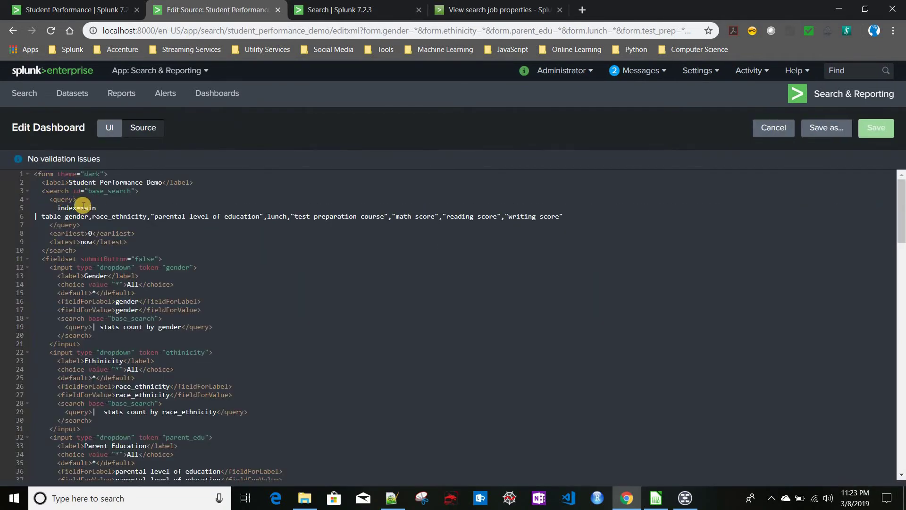
scroll(179, 364, down, 20)
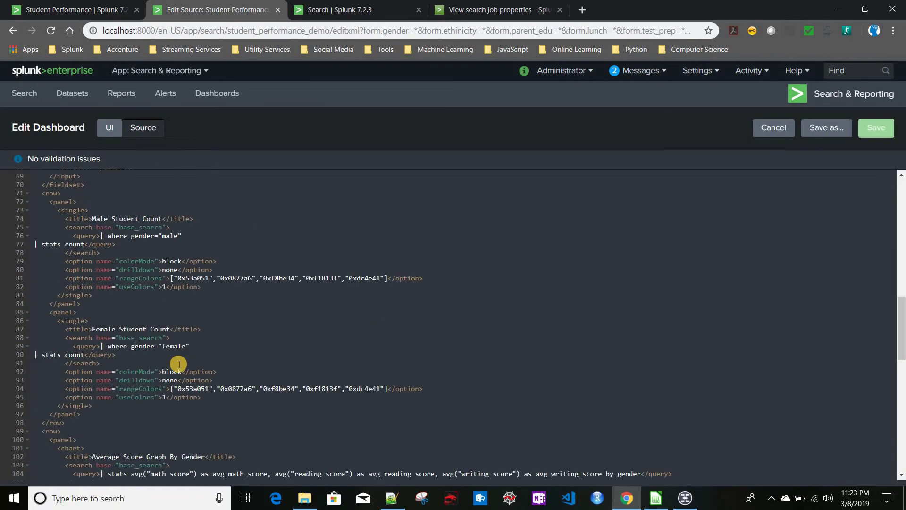
scroll(180, 364, up, 5)
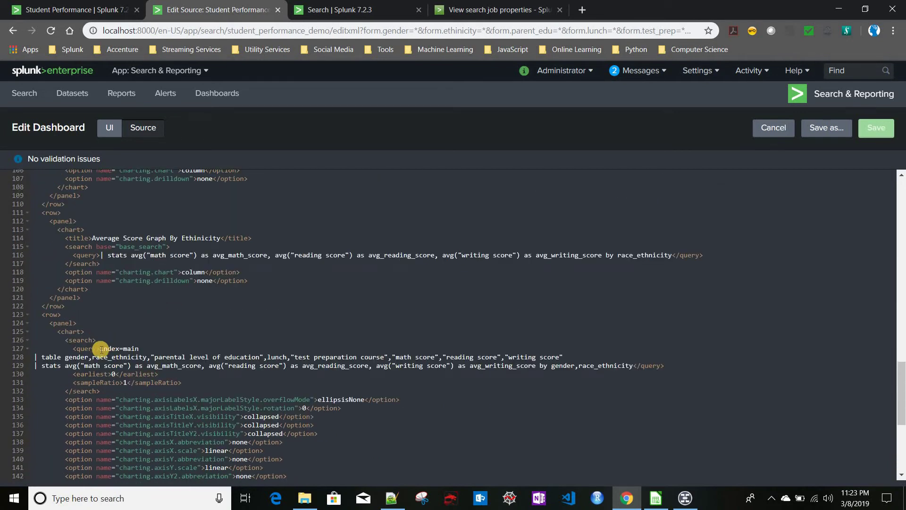
drag(212, 354, 600, 355)
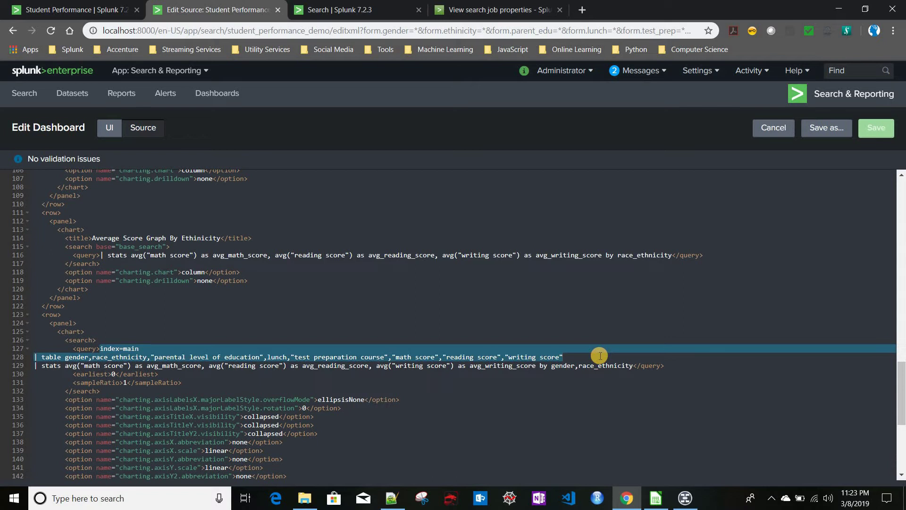
key(Delete)
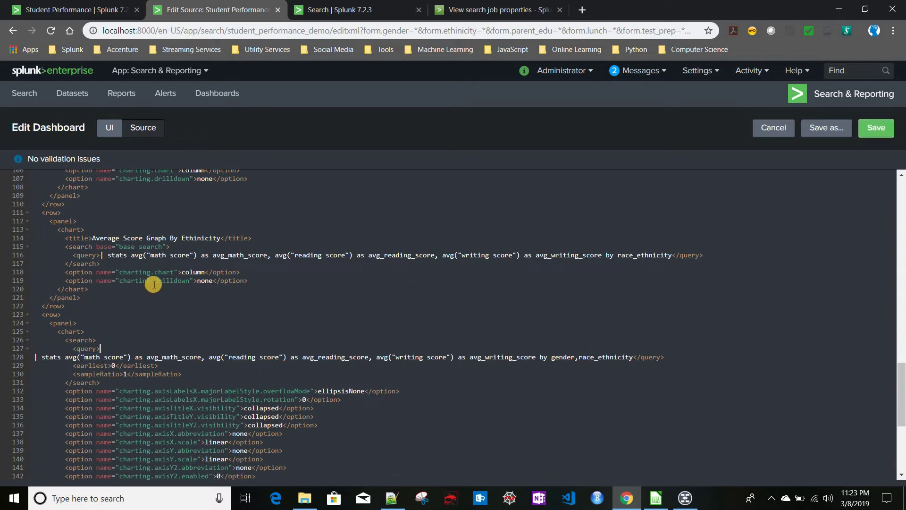
Step: Copy the base="base_search" attribute from the ethnicity chart's search into the trellis panel's search tag
drag(99, 251, 168, 247)
click(120, 252)
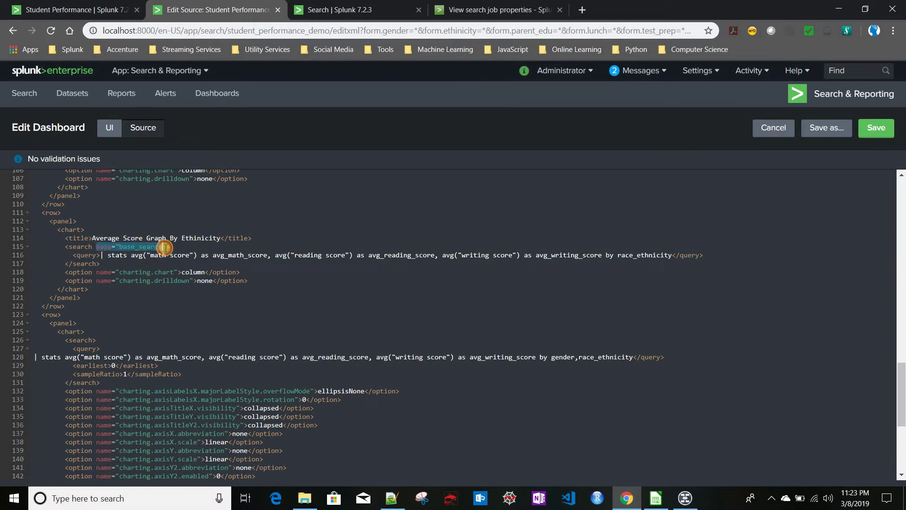
click(94, 340)
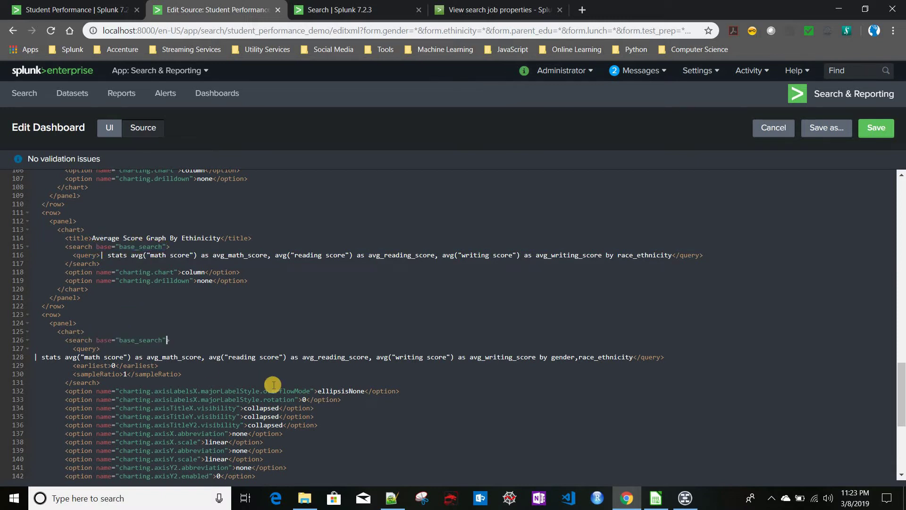
Step: Remove the earliest and sampleRatio elements from the trellis panel's search
scroll(163, 317, down, 3)
drag(191, 243, 23, 229)
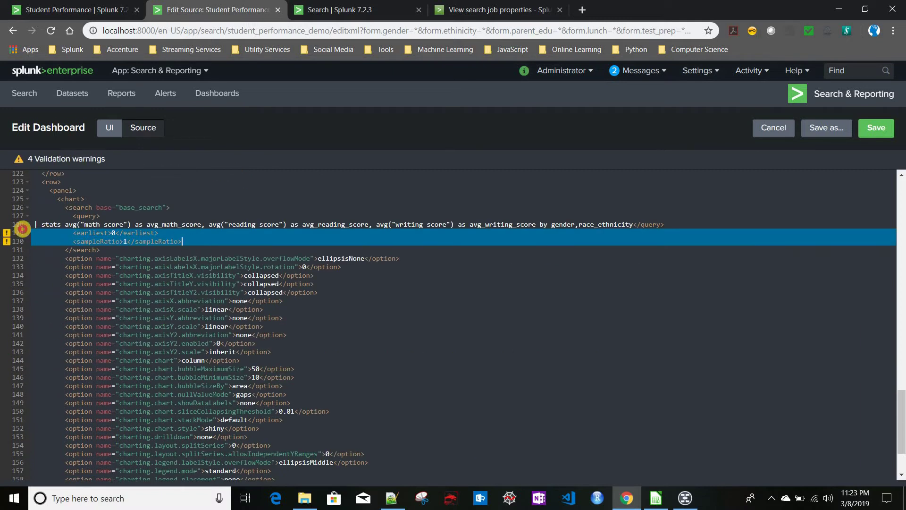
key(BackSpace)
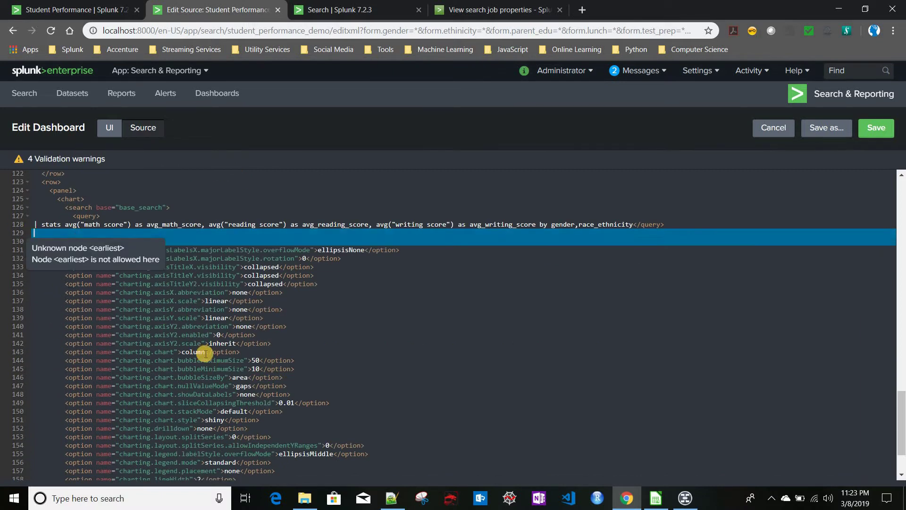
scroll(159, 309, down, 1)
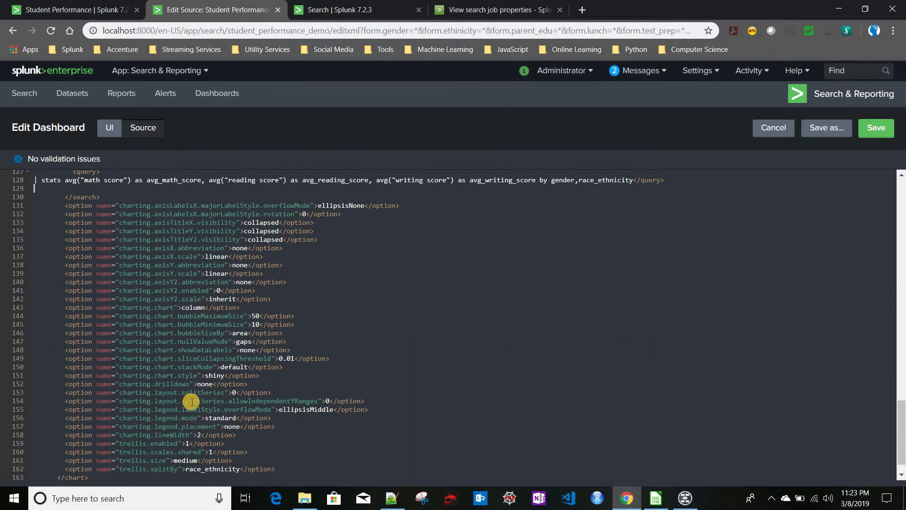
Step: Save the dashboard source changes and check the trellis panel on the dashboard
click(358, 8)
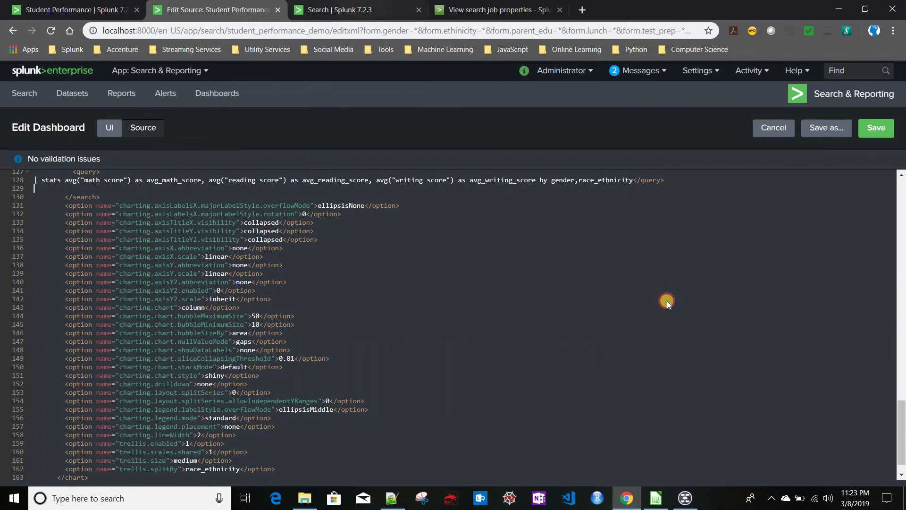
click(184, 9)
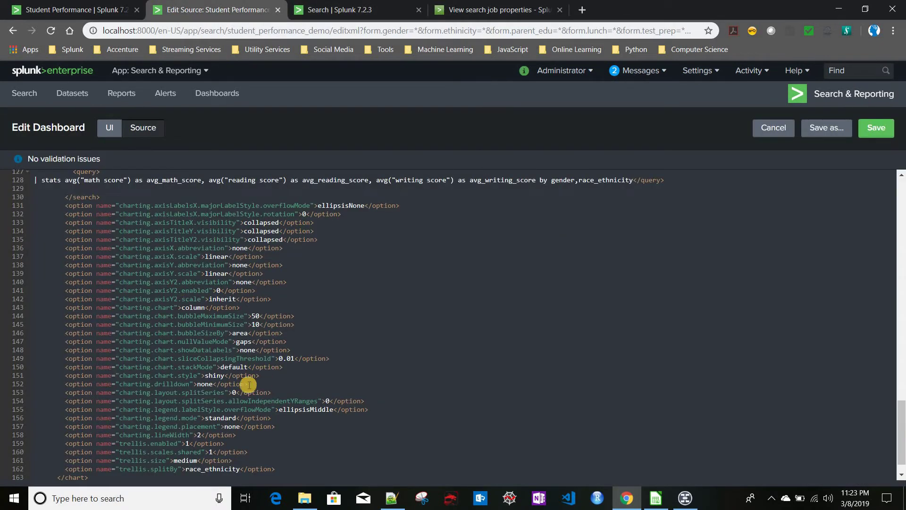
scroll(243, 379, up, 3)
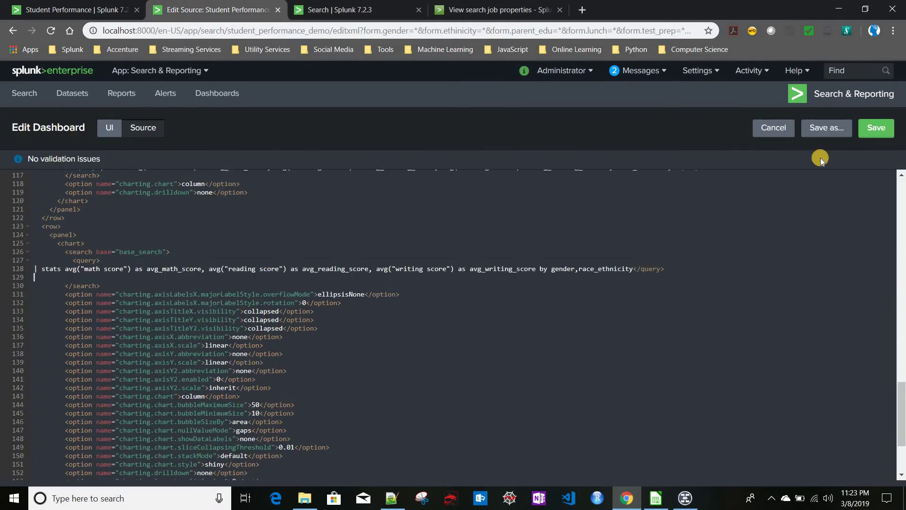
click(876, 128)
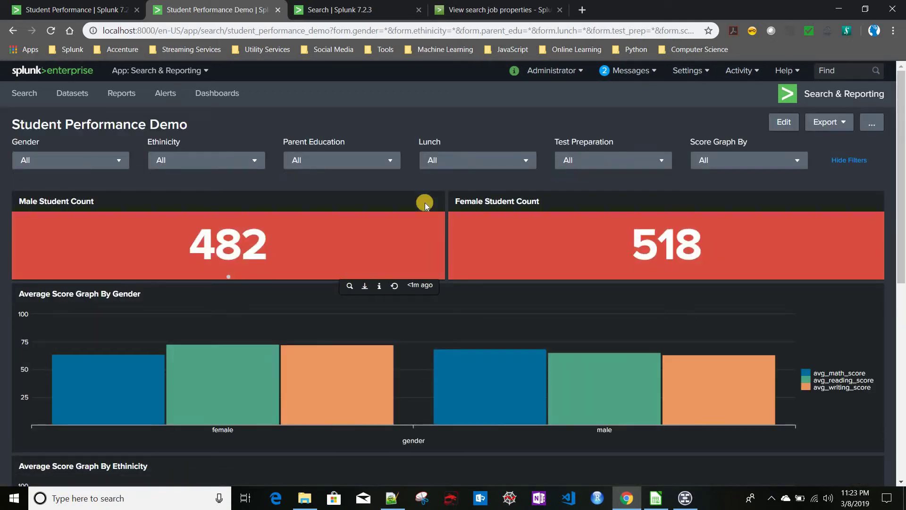
scroll(425, 202, down, 8)
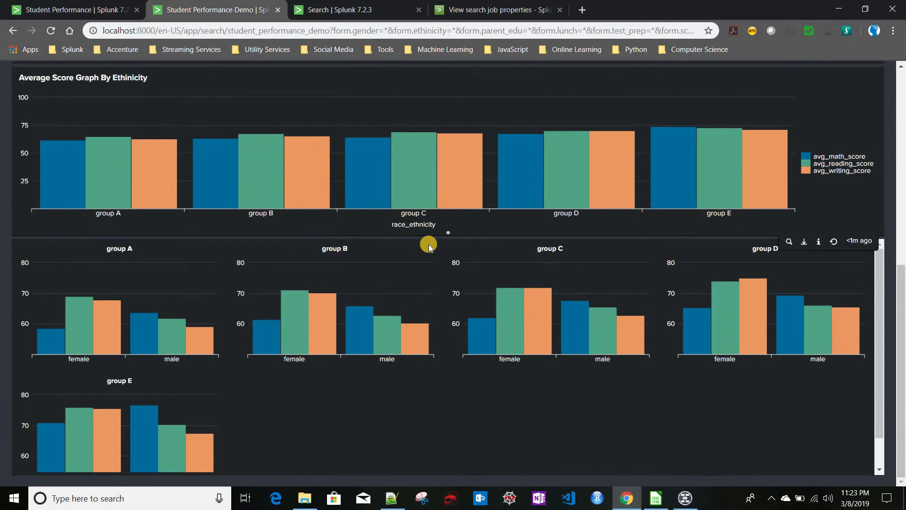
scroll(299, 278, up, 3)
scroll(359, 297, down, 2)
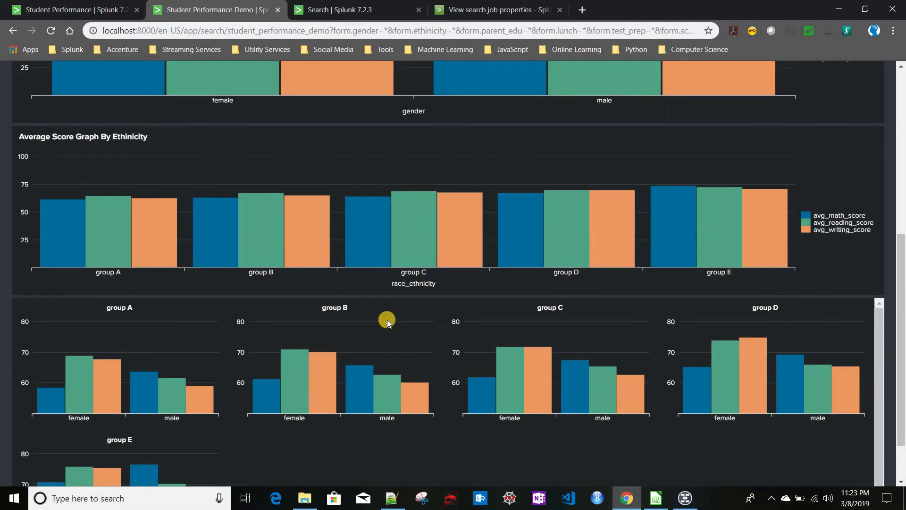
scroll(724, 165, up, 3)
scroll(790, 92, up, 5)
Step: Open the demo dashboard for editing and copy the gender and ethnicity trellis chart's title from the Student Performance dashboard
click(784, 122)
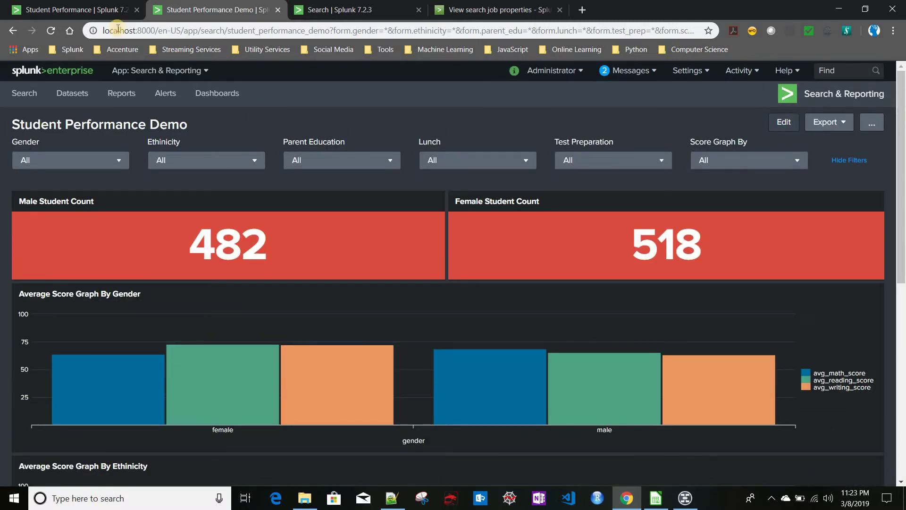
click(60, 10)
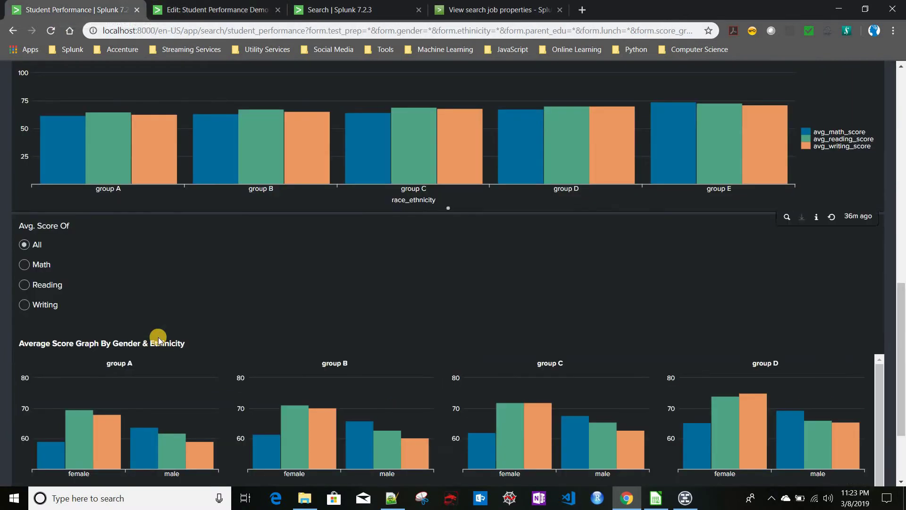
scroll(133, 226, down, 1)
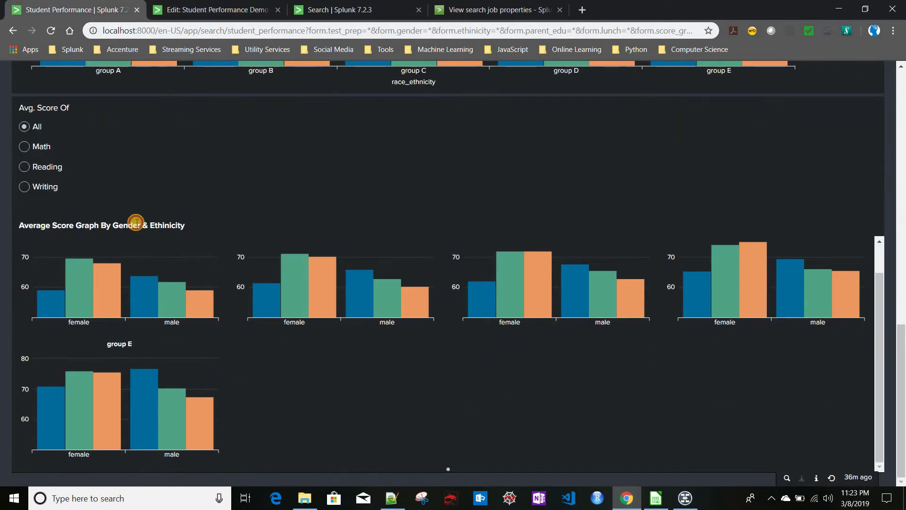
triple_click(158, 218)
click(203, 9)
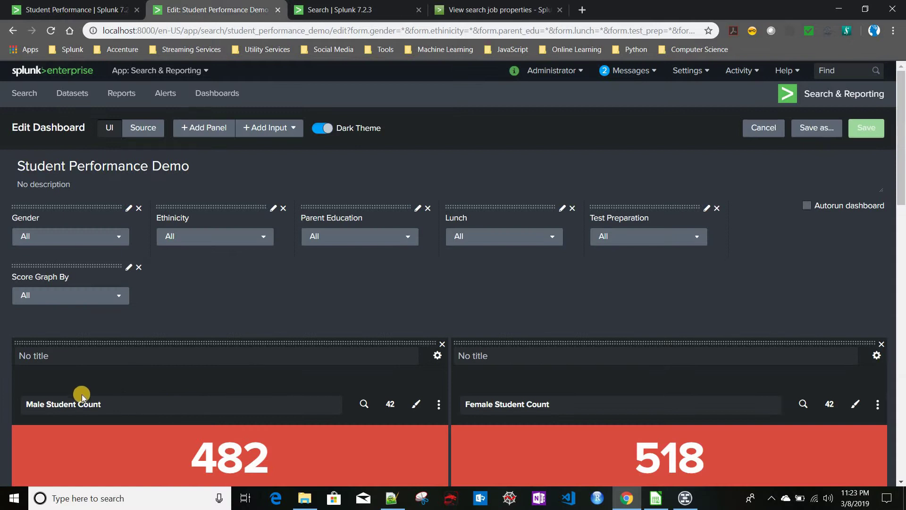
Step: Title the trellis chart "Average Score Graph By Gender & Ethinicity" and save the dashboard
click(86, 401)
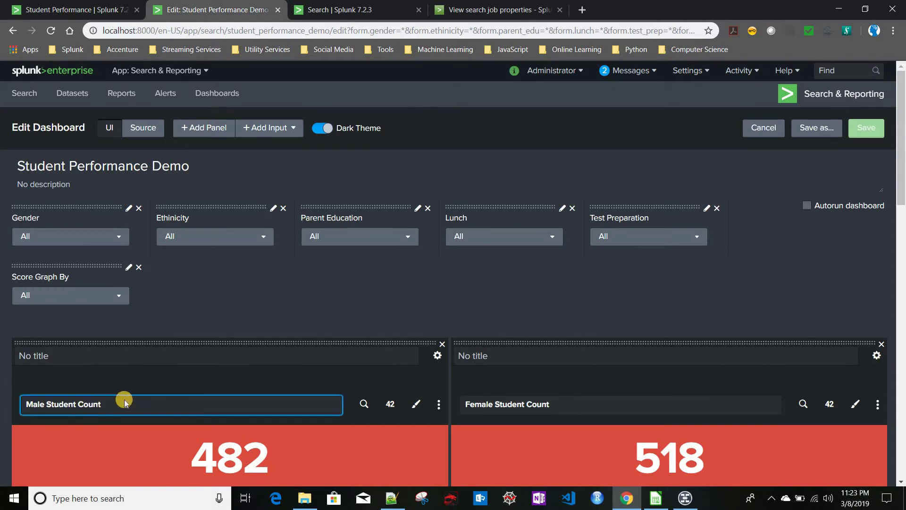
scroll(124, 399, down, 1)
scroll(124, 399, down, 14)
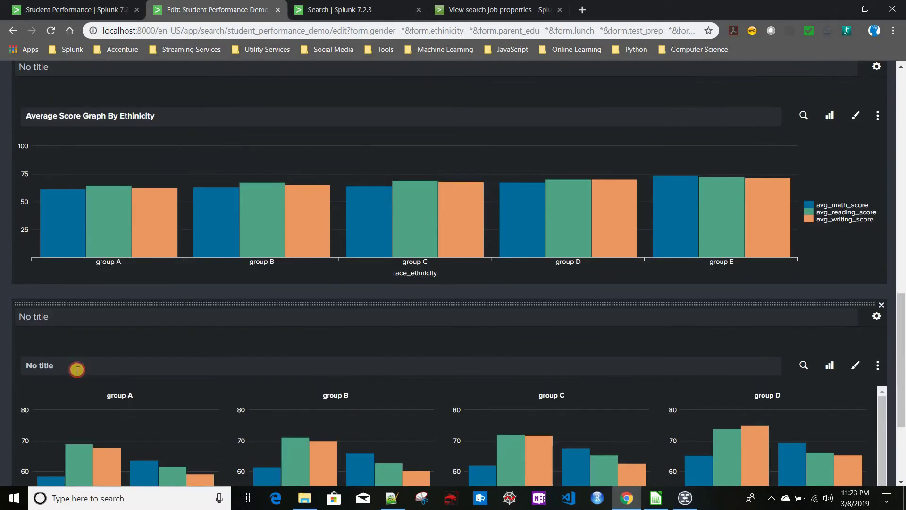
click(300, 364)
text(Average Score Graph By Gender & Ethnicity)
scroll(483, 364, up, 11)
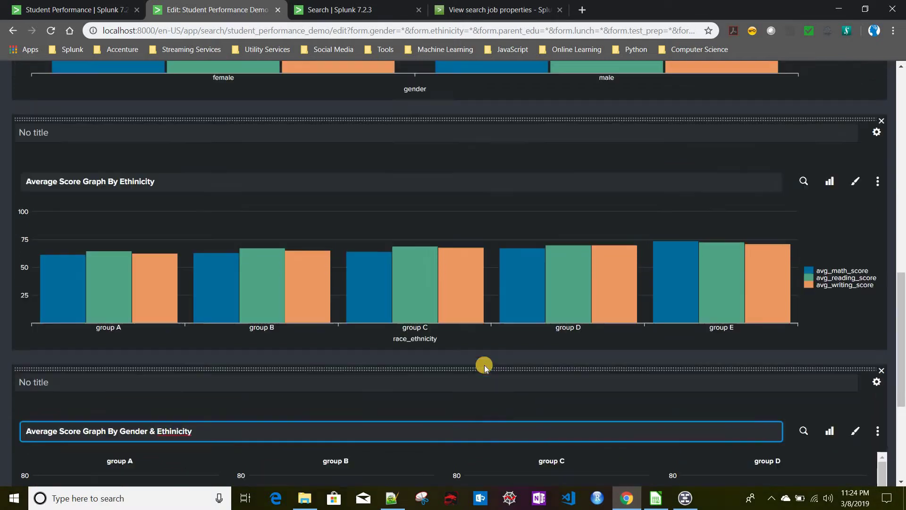
scroll(867, 156, up, 4)
click(866, 126)
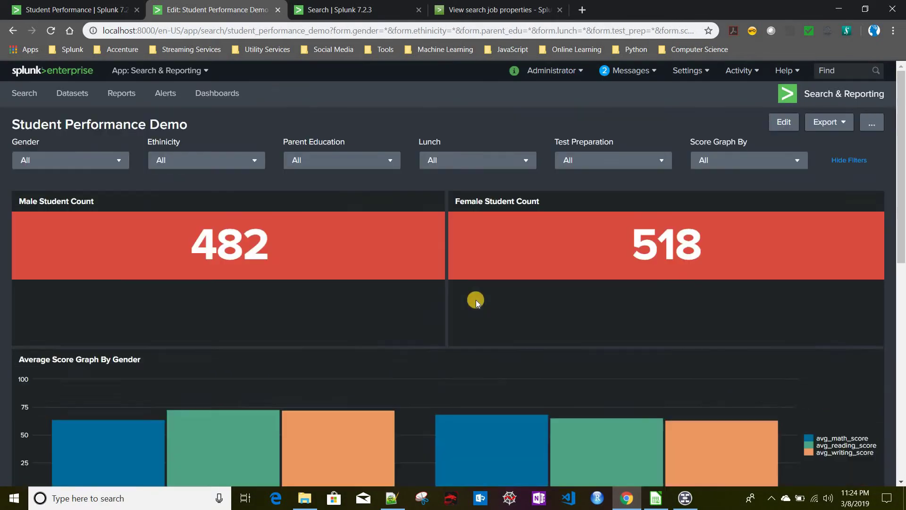
Step: Review the three average score charts against the options of the Score Graph By filter
scroll(476, 299, down, 8)
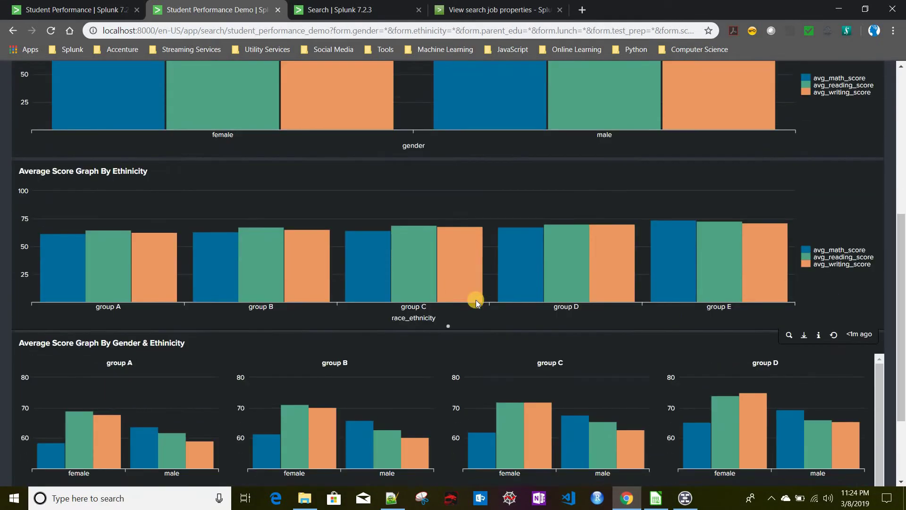
scroll(404, 277, up, 6)
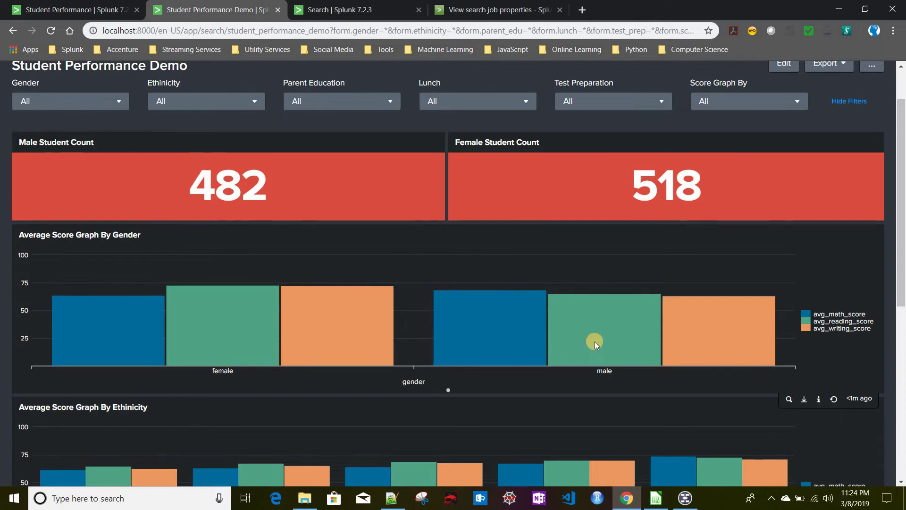
scroll(737, 163, up, 2)
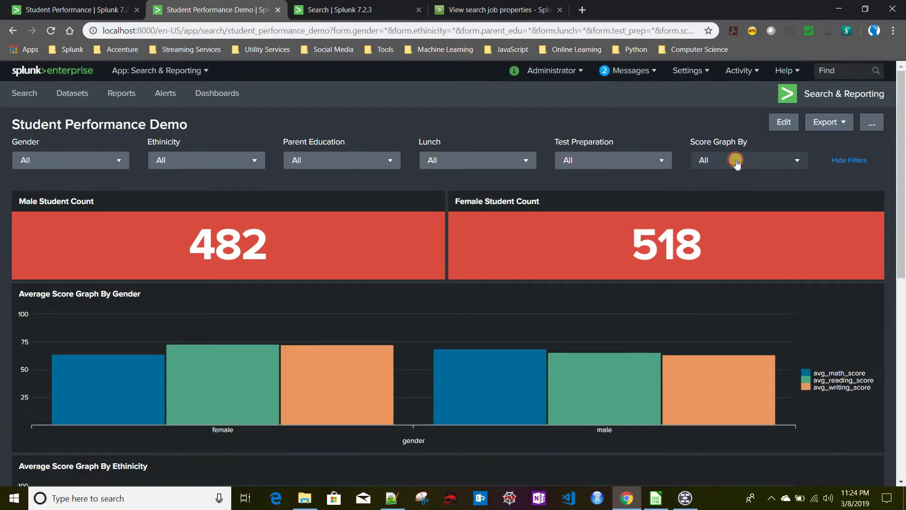
click(737, 162)
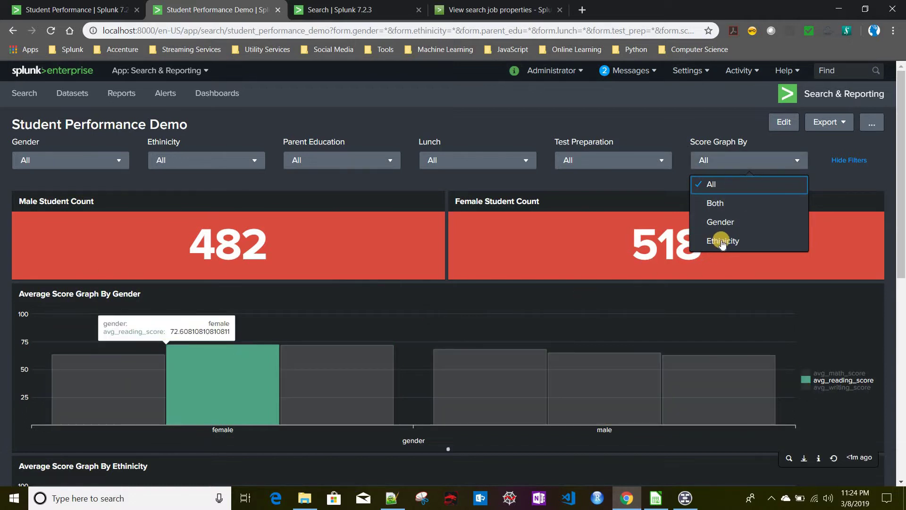
scroll(62, 287, down, 5)
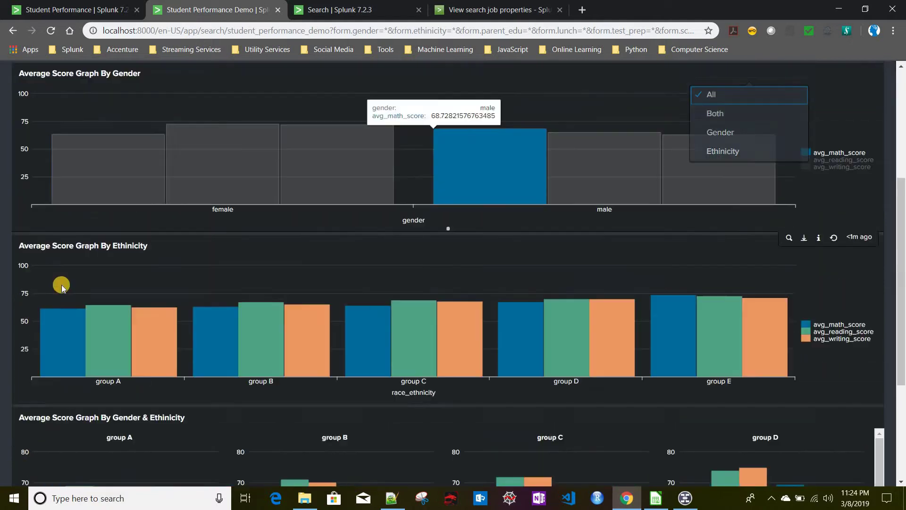
scroll(262, 321, up, 5)
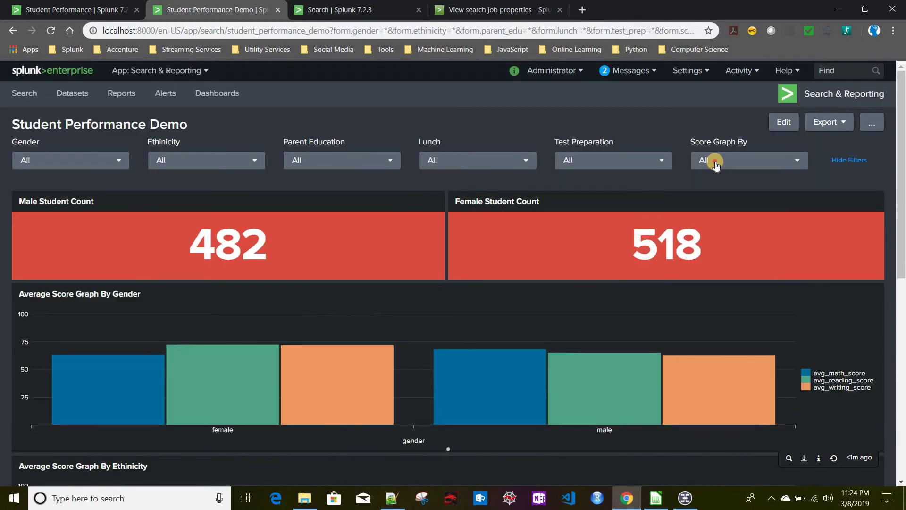
scroll(275, 307, down, 9)
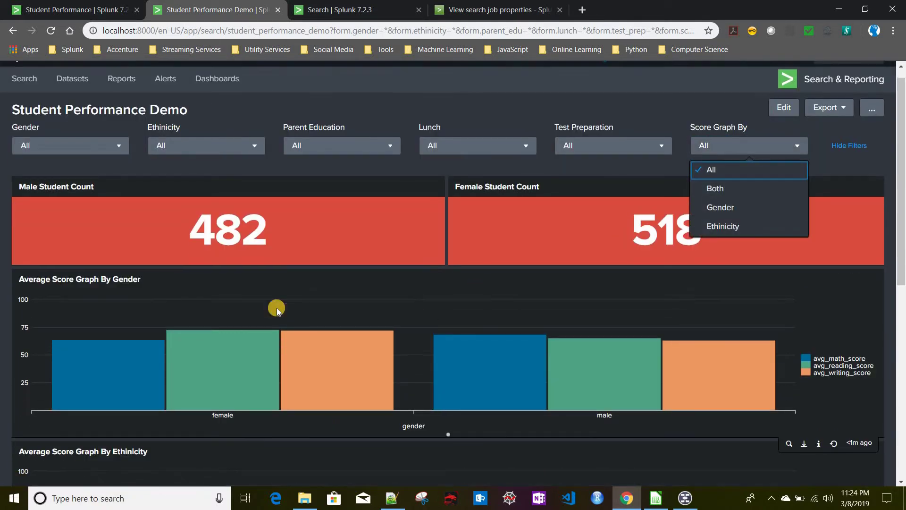
scroll(636, 322, up, 9)
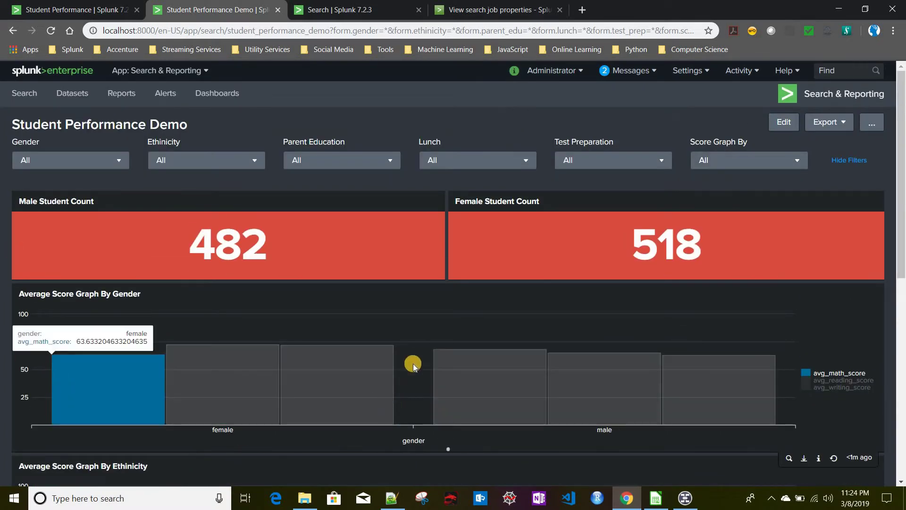
scroll(413, 359, down, 9)
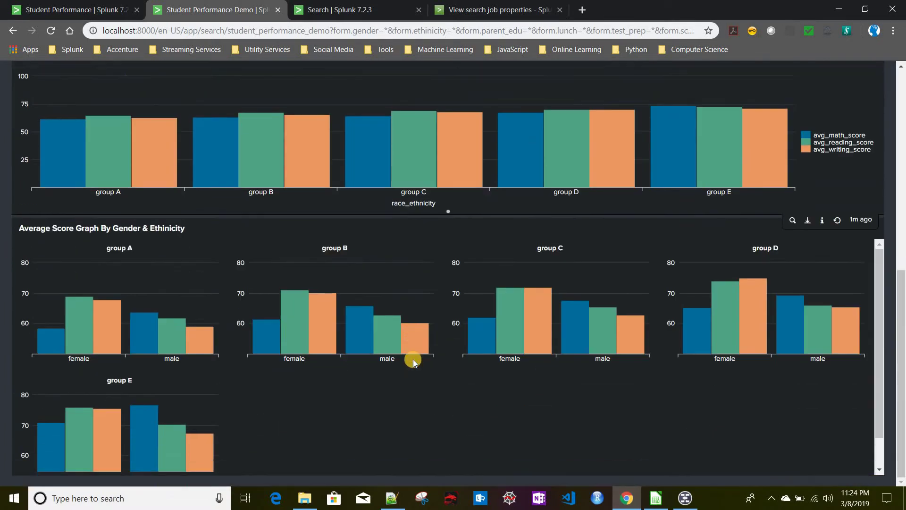
scroll(413, 359, up, 9)
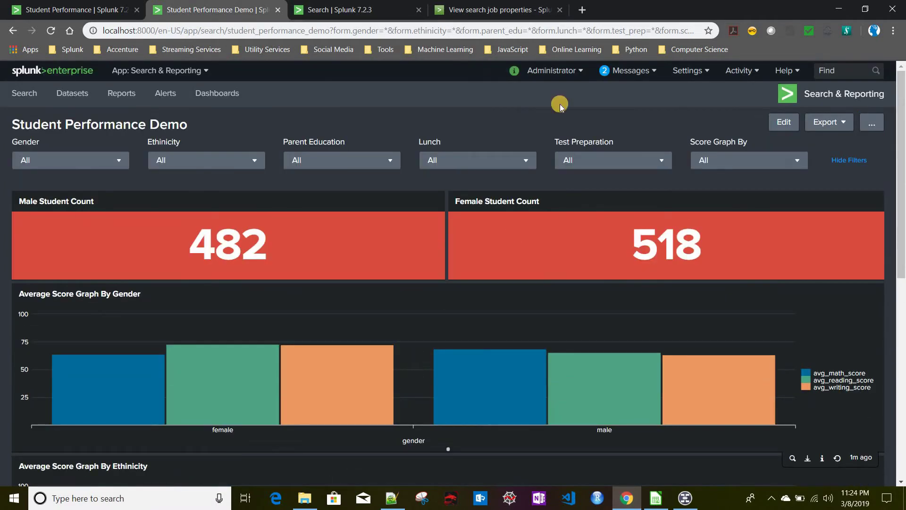
click(759, 162)
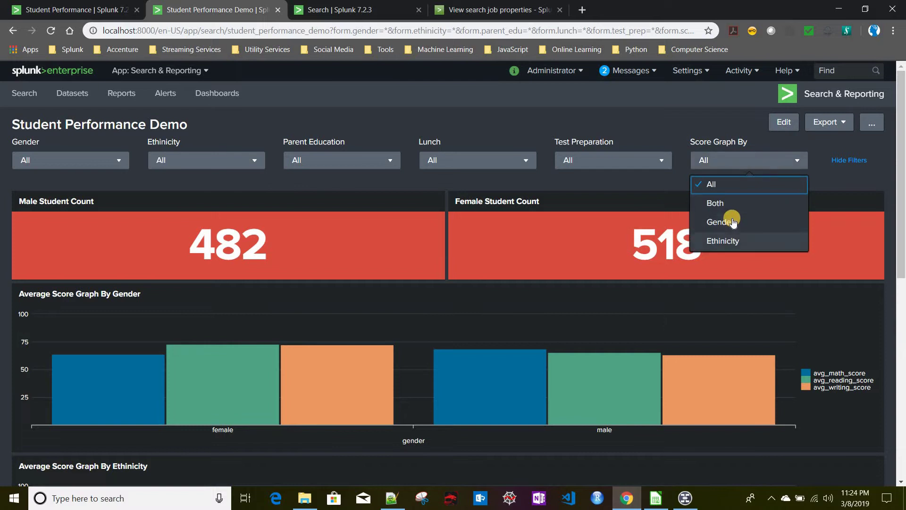
Step: Copy the "Score Graph By" filter label, open the dashboard's source for editing and find that dropdown's input block
click(708, 143)
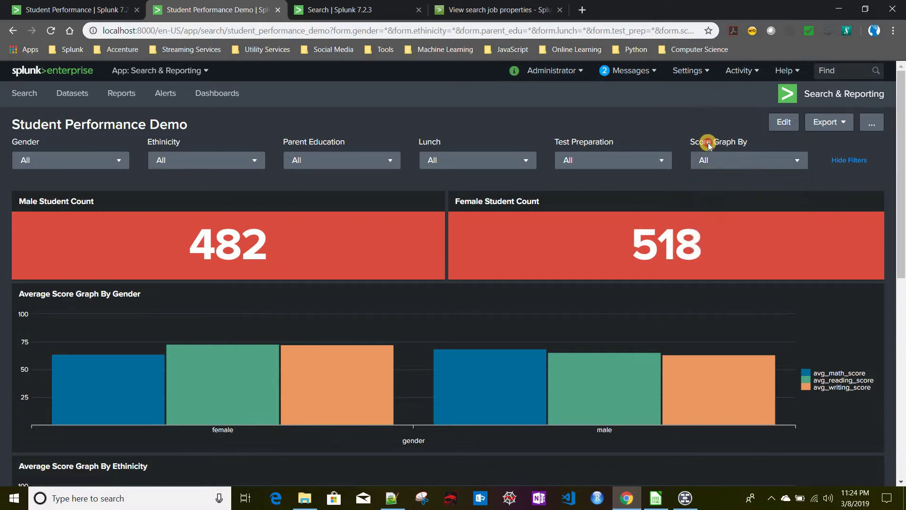
triple_click(708, 142)
key(ctrl+c)
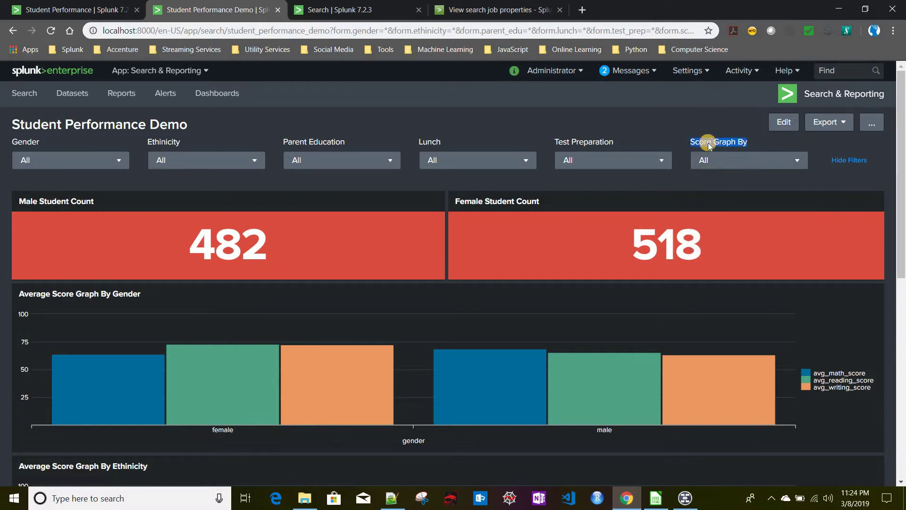
click(784, 122)
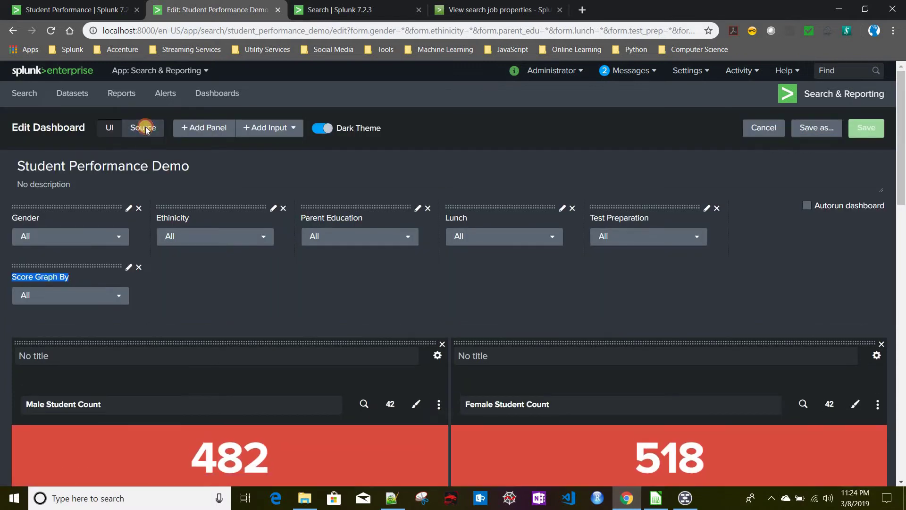
click(143, 127)
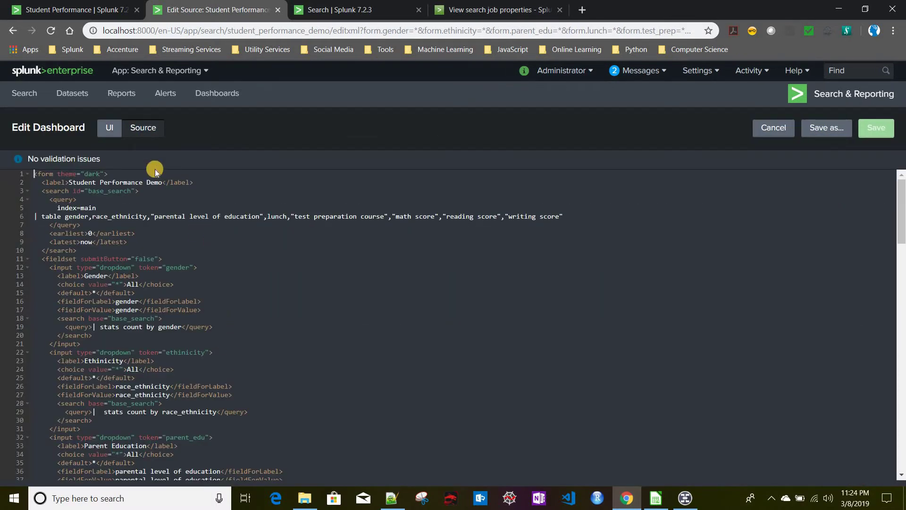
key(ctrl+f)
key(ctrl+v)
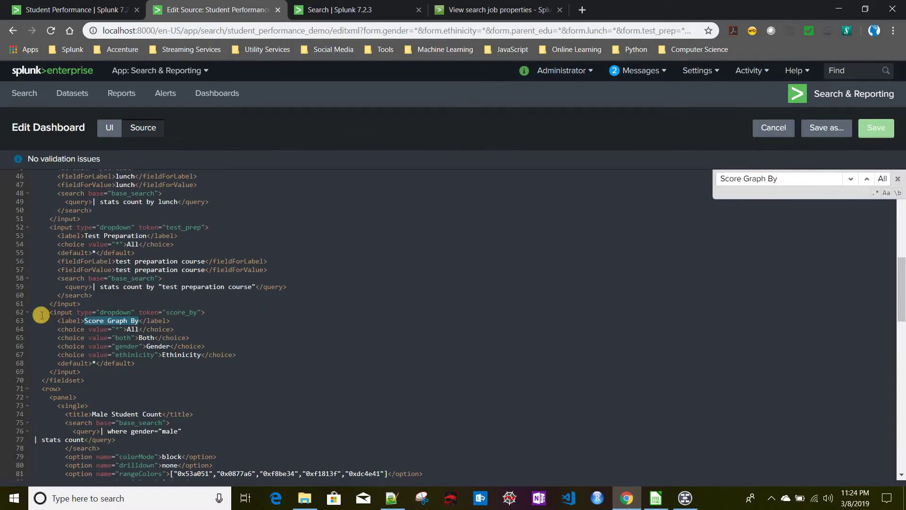
drag(34, 307, 126, 371)
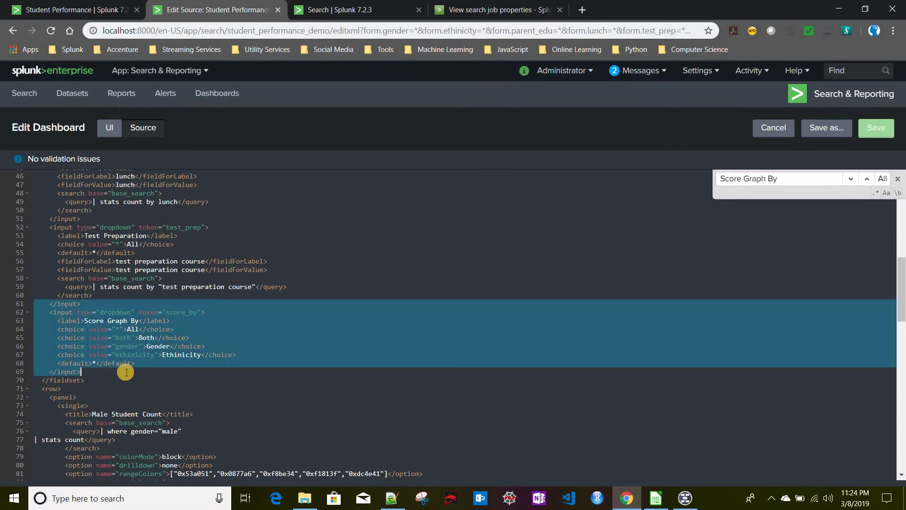
click(36, 315)
shift+click(120, 367)
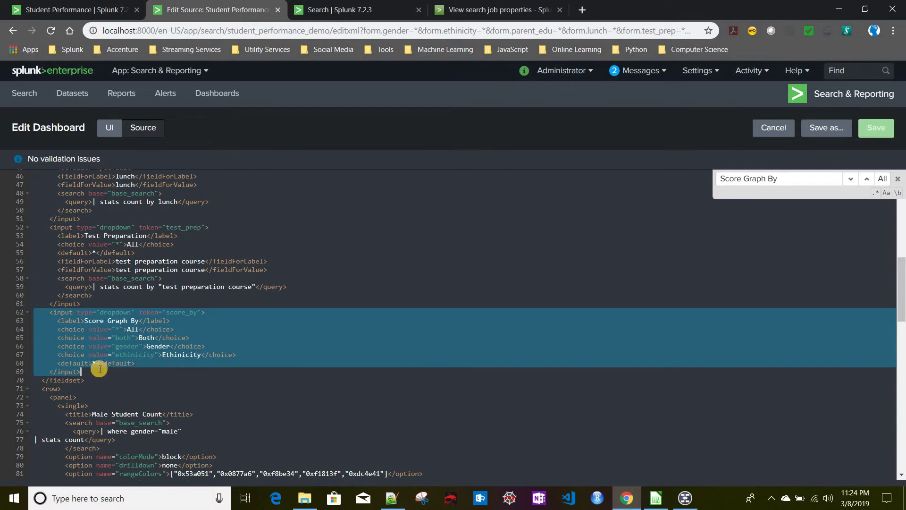
click(97, 368)
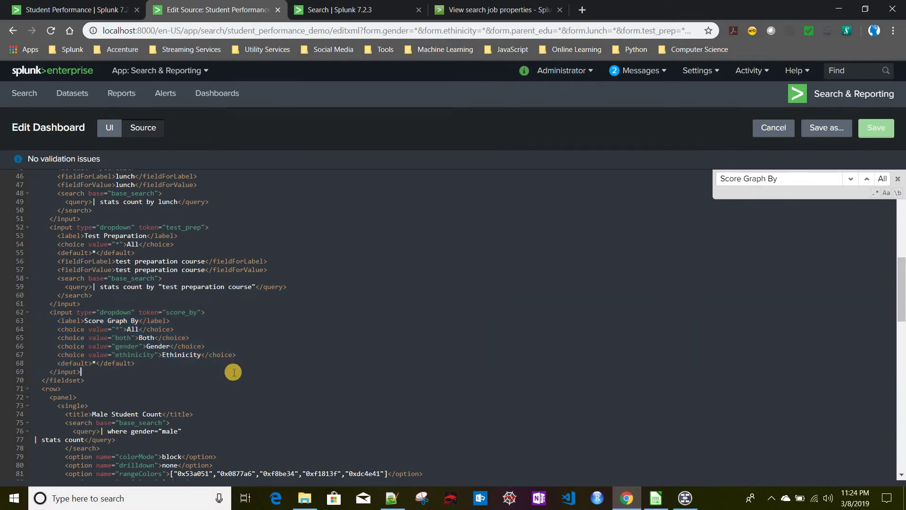
Step: Switch to Edraw MindMaster, check the Change event of Form Input in the Event Handlers map, and return to the dashboard source
click(684, 499)
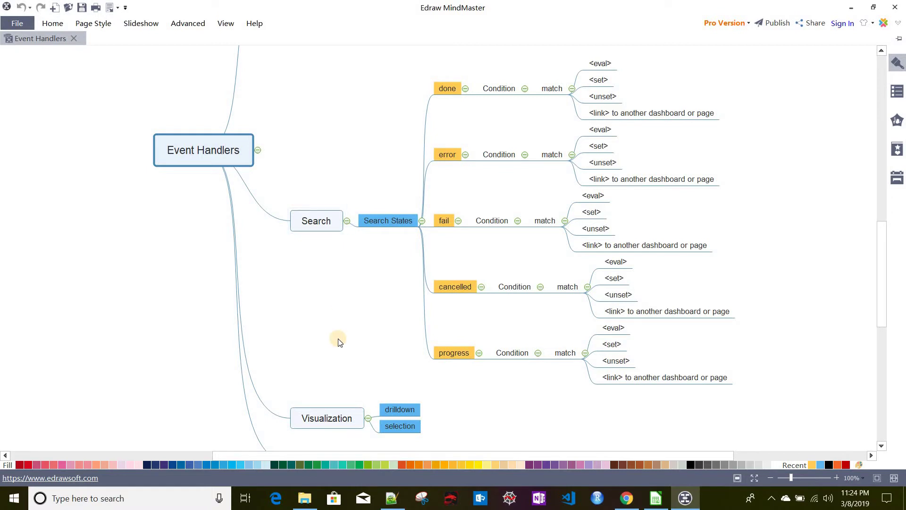
scroll(338, 338, up, 5)
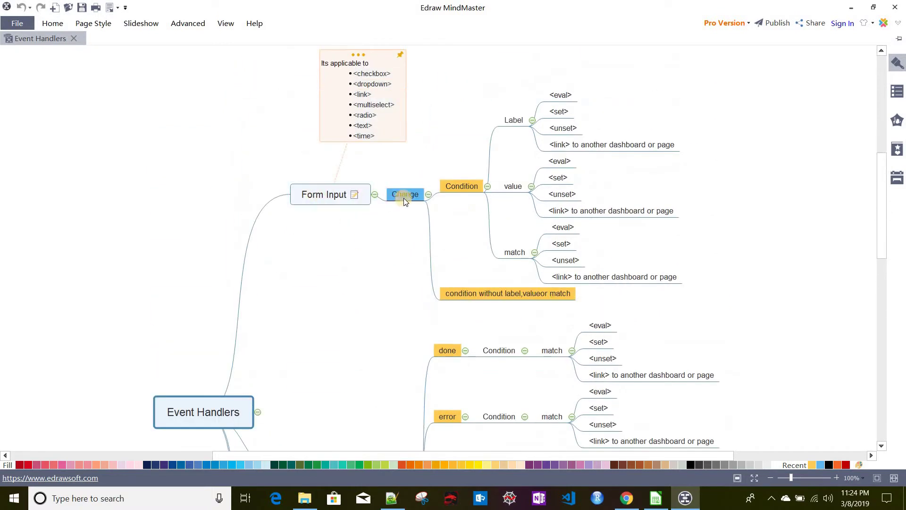
click(690, 504)
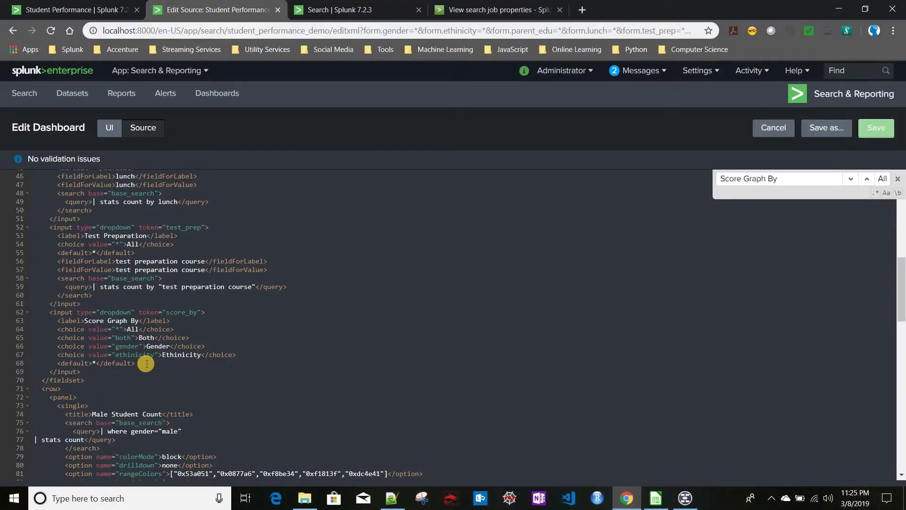
Step: Add a change element containing a condition element after the default line of the Score Graph By input
click(147, 363)
key(Return)
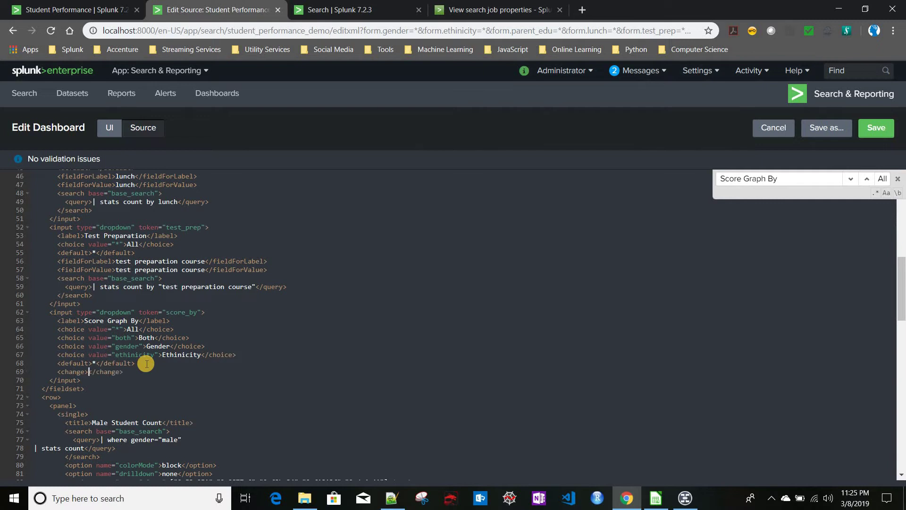
text(<change>)
key(Return)
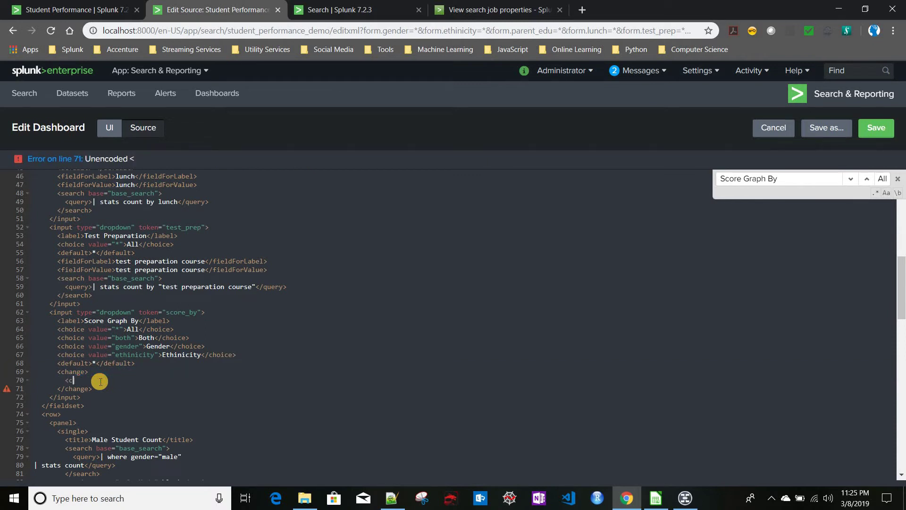
text(dition>)
key(Return)
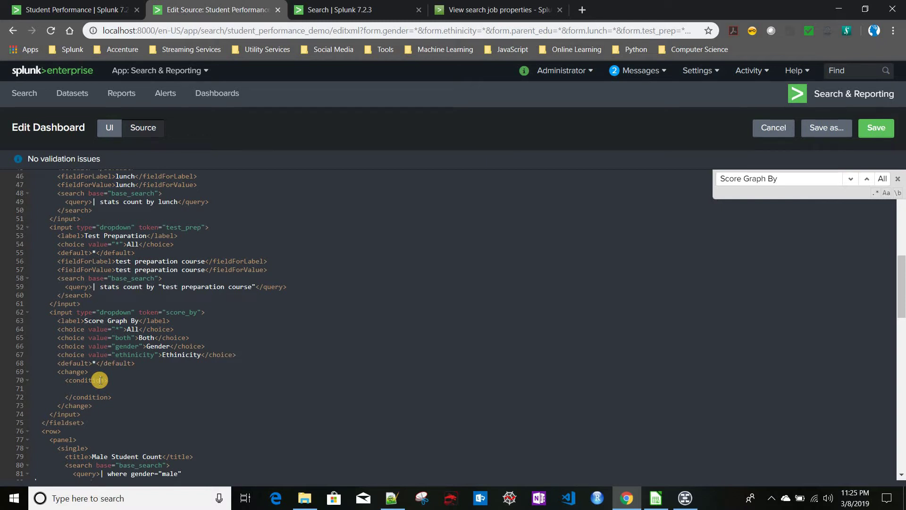
Step: Compare the Gender choice in the source with the Score Graph By options on the Student Performance dashboard
click(101, 380)
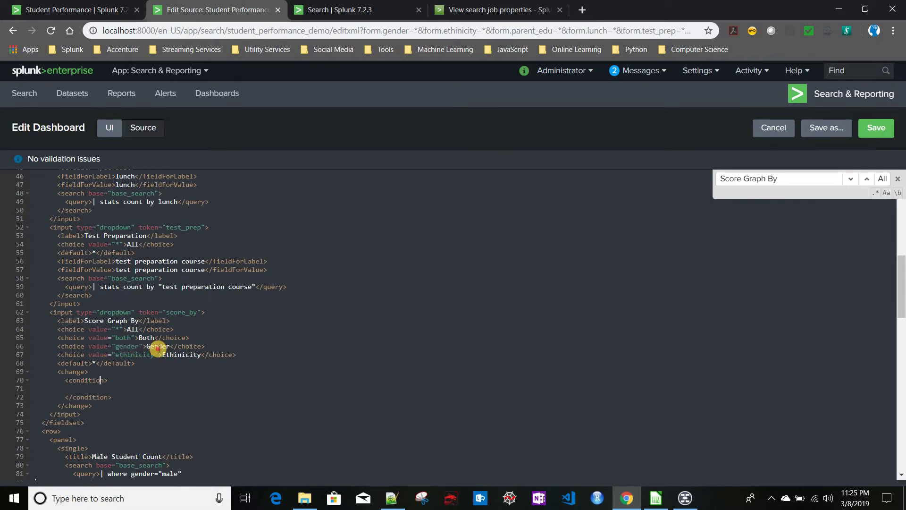
drag(112, 347, 219, 348)
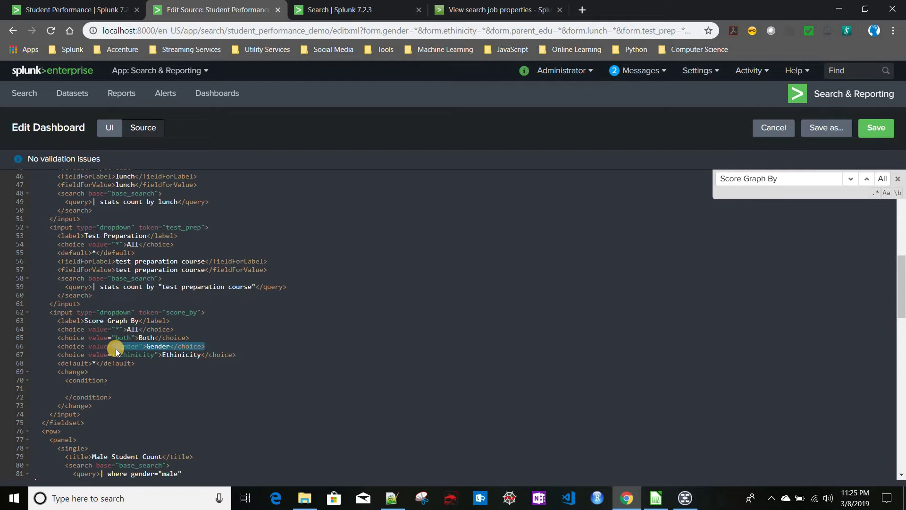
click(144, 348)
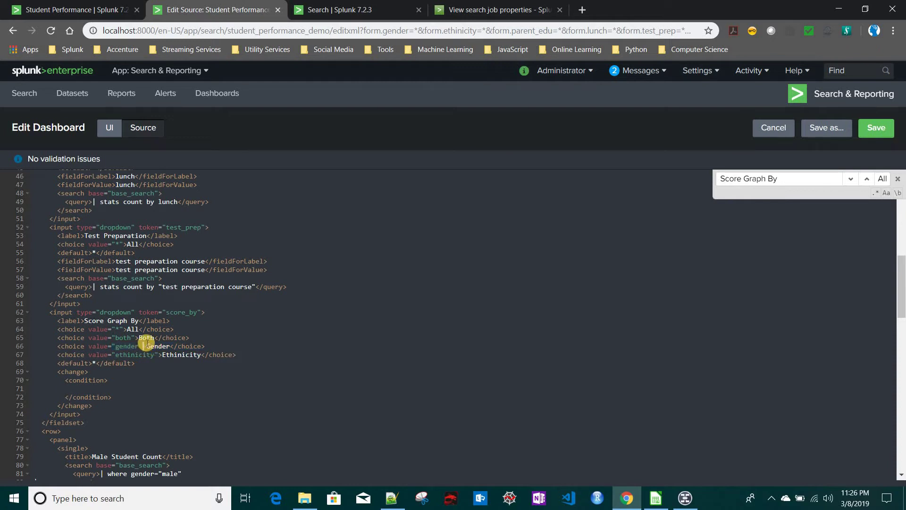
click(56, 9)
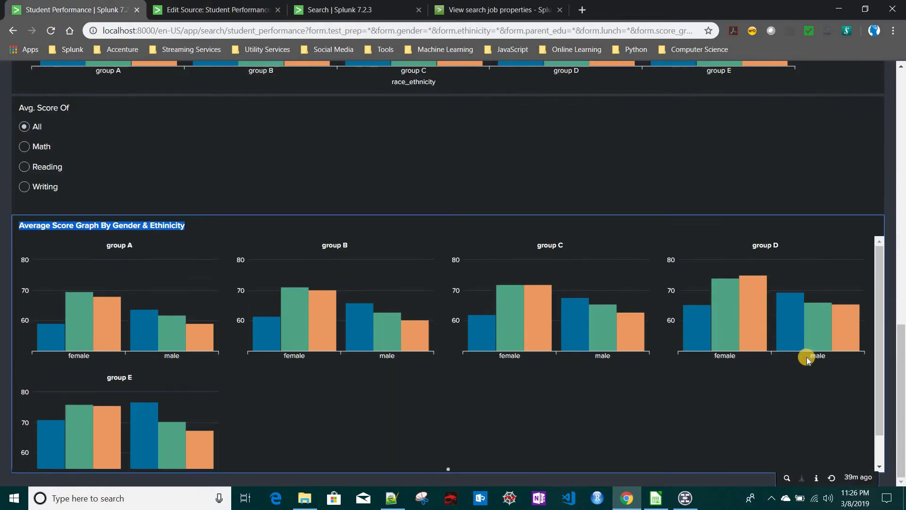
scroll(832, 352, up, 20)
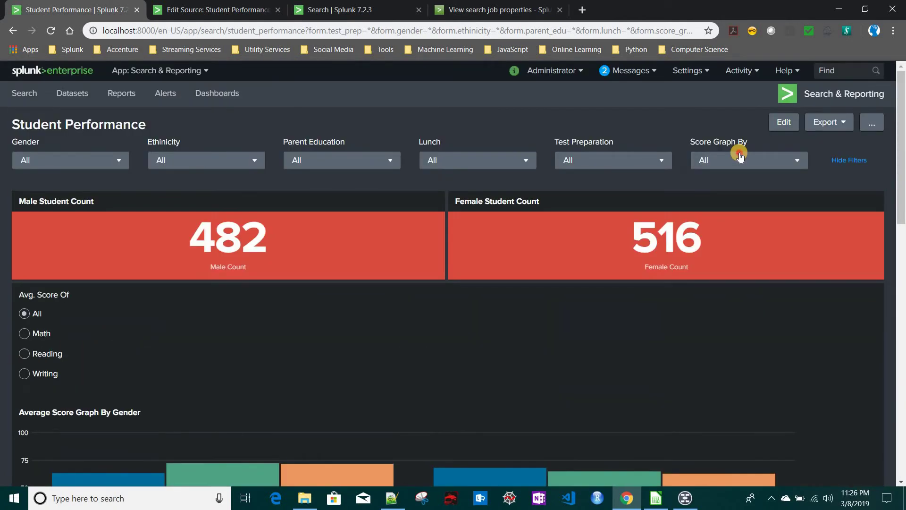
click(740, 156)
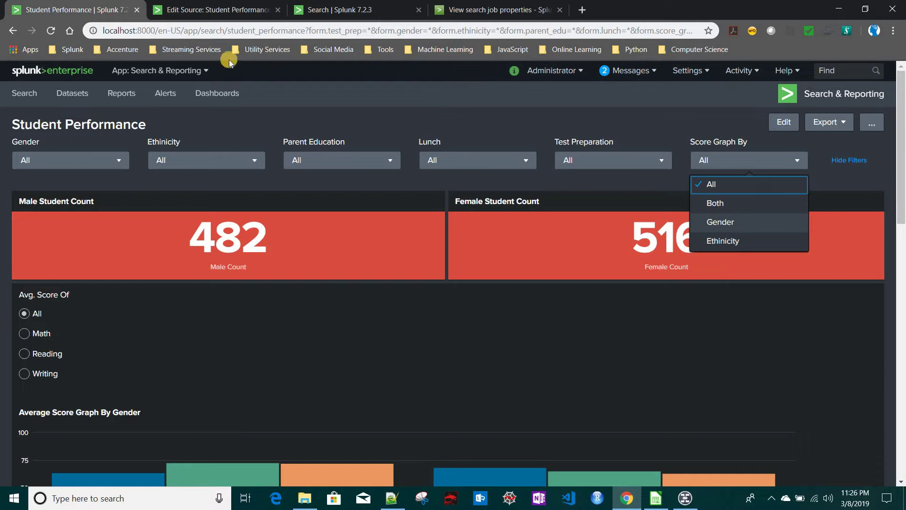
click(204, 13)
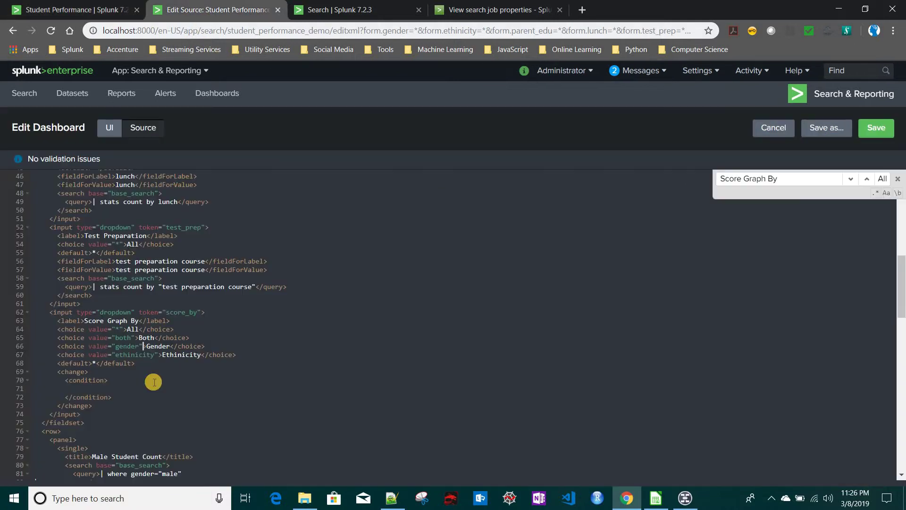
Step: Give the condition element the attribute label="Gender", matching the label of the Gender choice
click(146, 347)
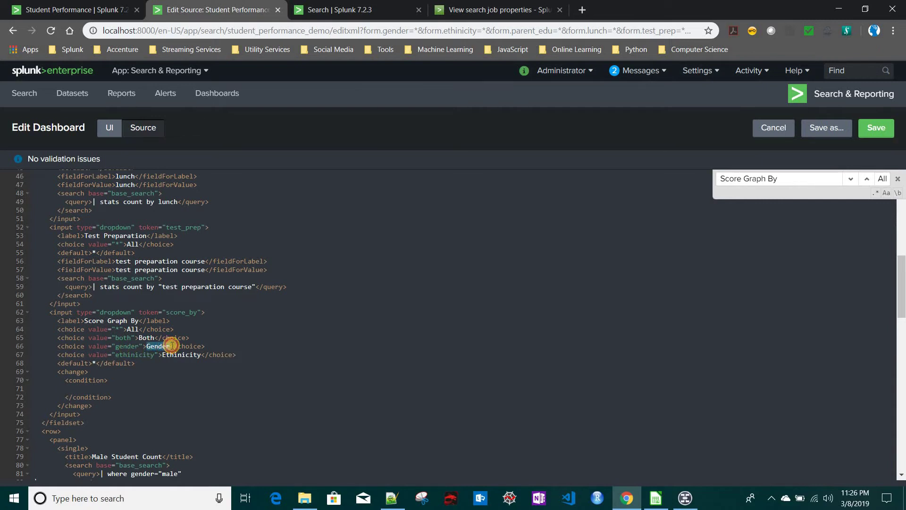
drag(87, 346, 147, 348)
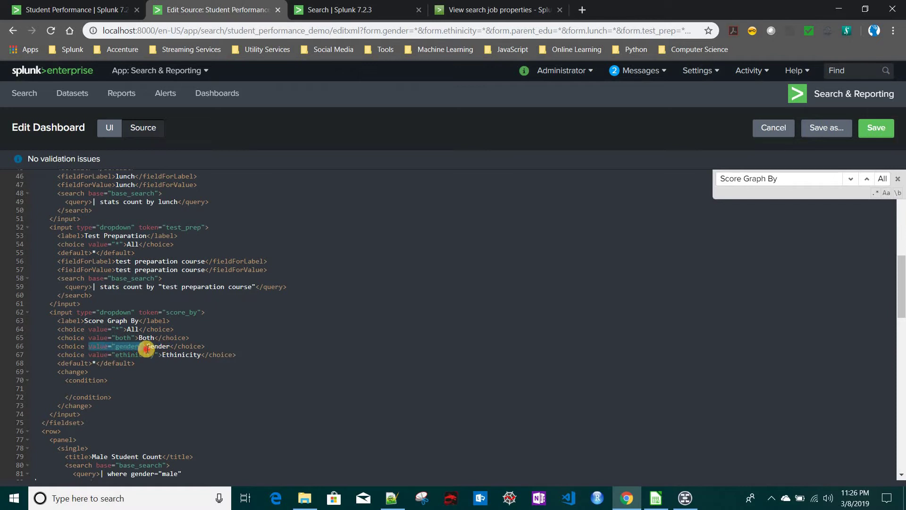
double_click(160, 347)
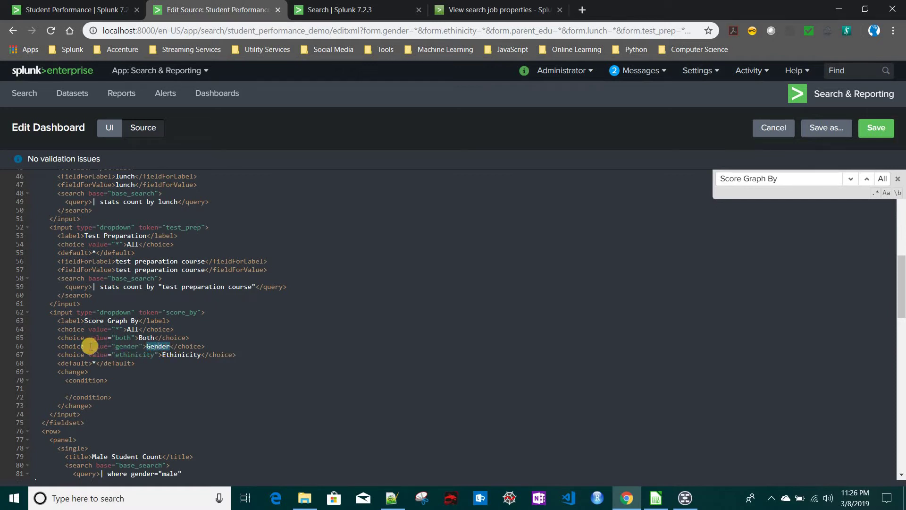
mouse_move(132, 350)
mouse_down()
mouse_move(117, 349)
mouse_move(137, 349)
mouse_up()
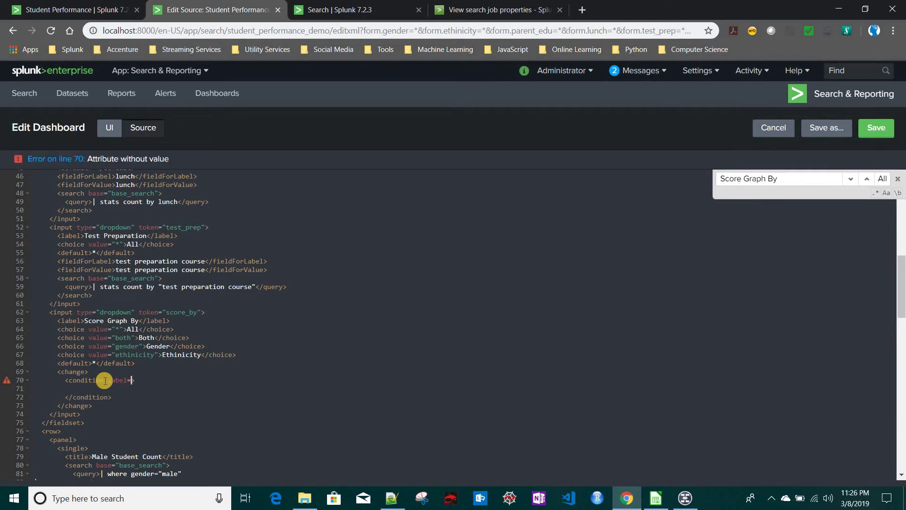
drag(146, 347, 170, 347)
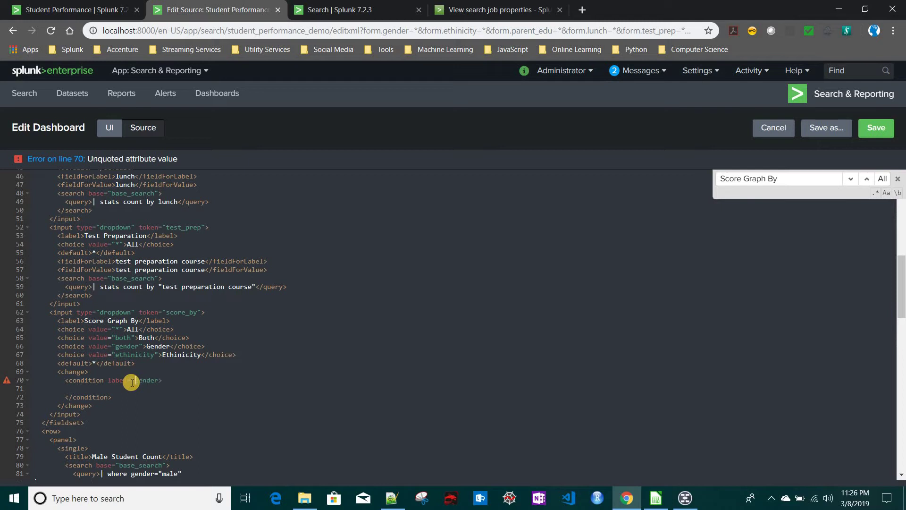
text(")
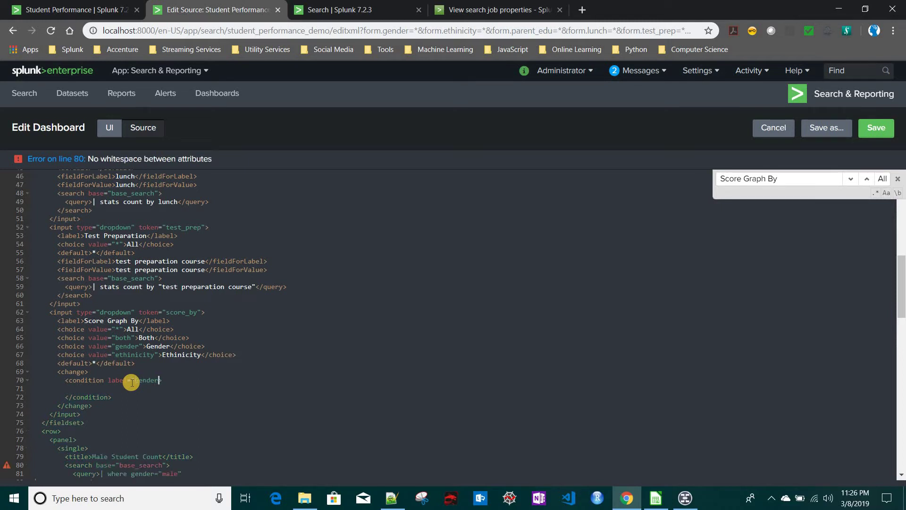
text(>)
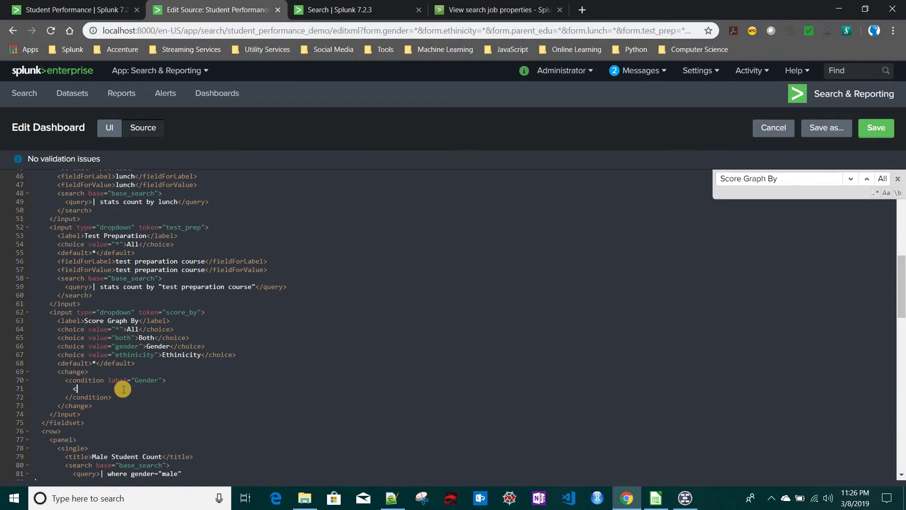
Step: Inside the Gender condition, add an empty set element with the token "show_gender_col_chart"
text(set)
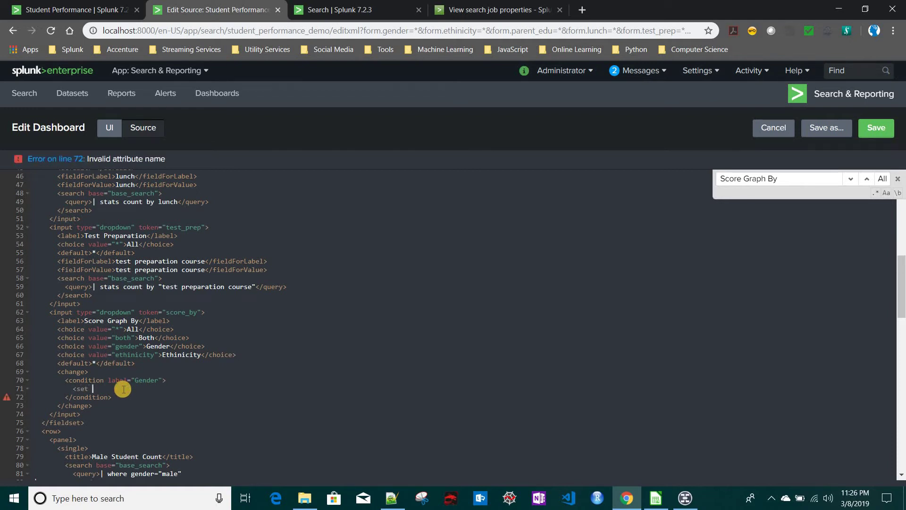
text( token=)
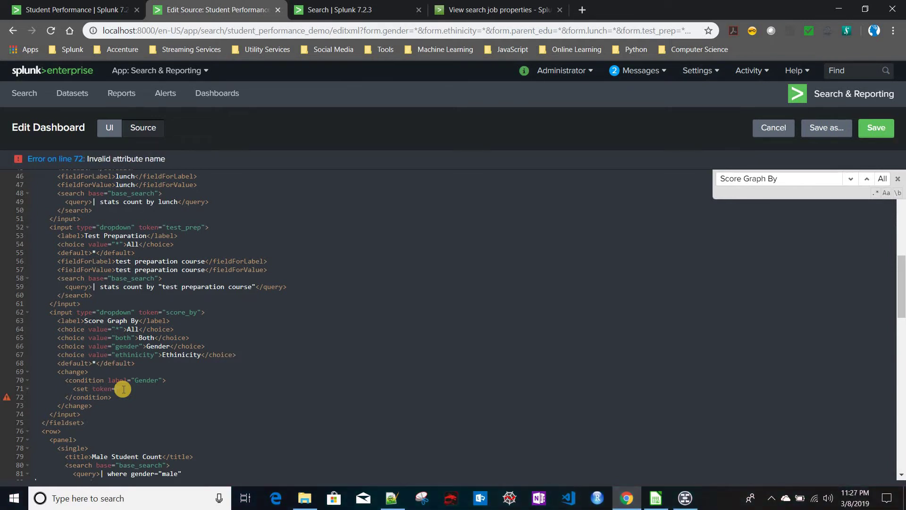
text("show_gender)
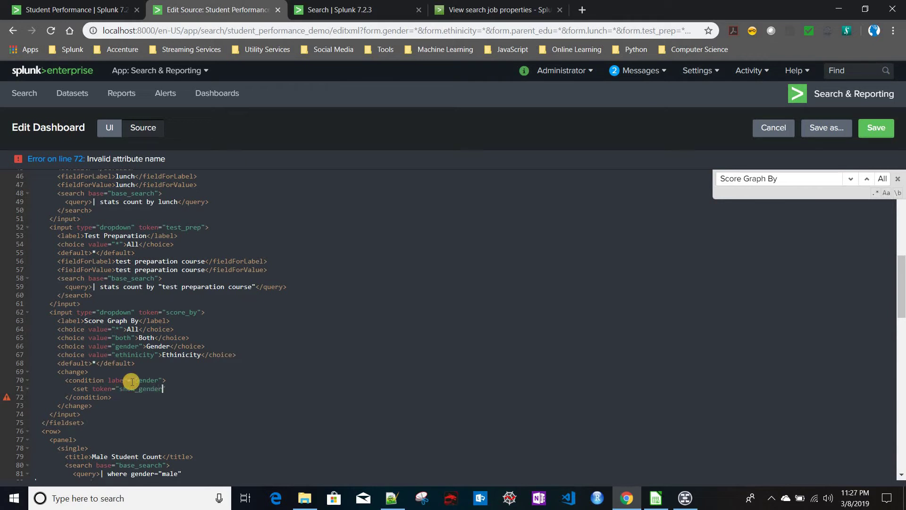
text(_col_chart"></set></set>)
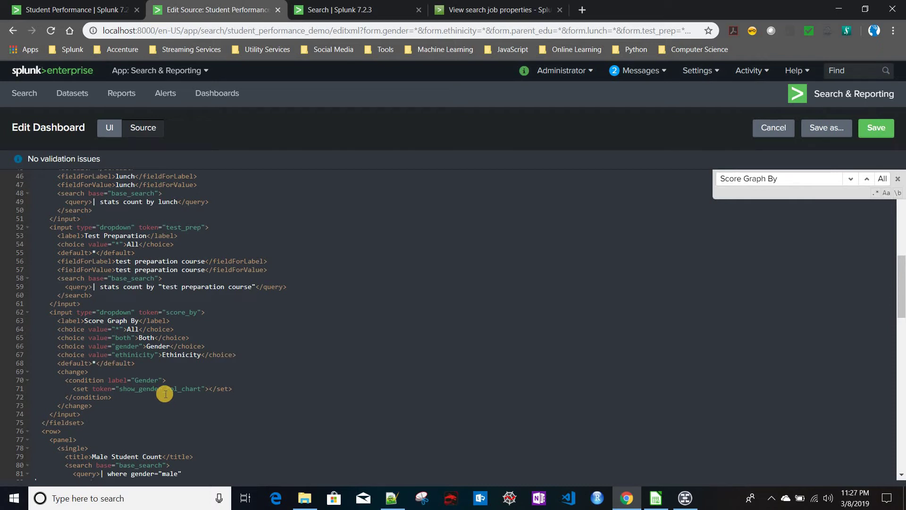
Step: Copy the token name show_gender_col_chart from the Gender condition and locate the row of the Average Score Graph By Gender chart
scroll(140, 412, down, 2)
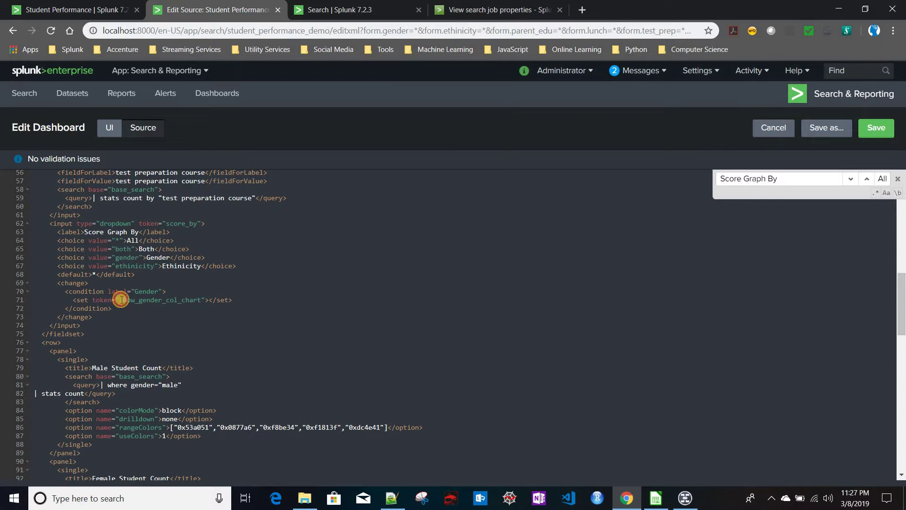
drag(119, 300, 200, 301)
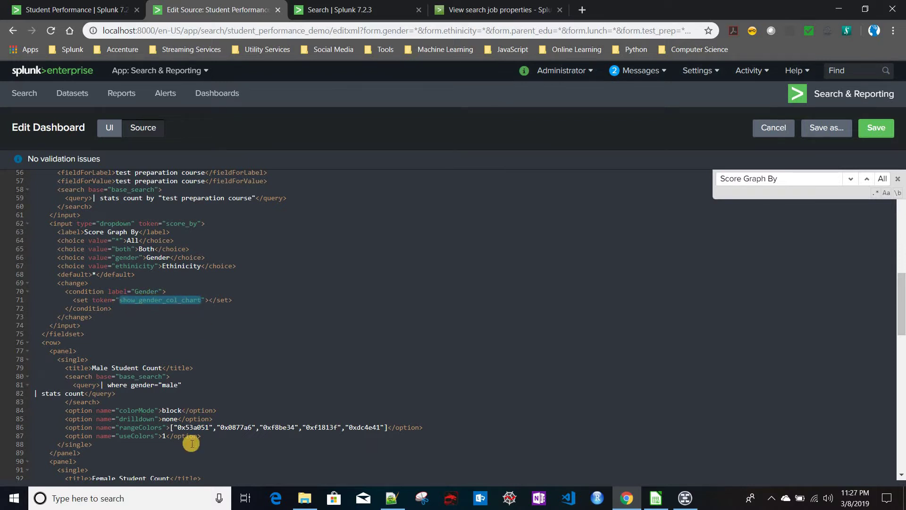
scroll(191, 444, down, 3)
scroll(191, 443, down, 2)
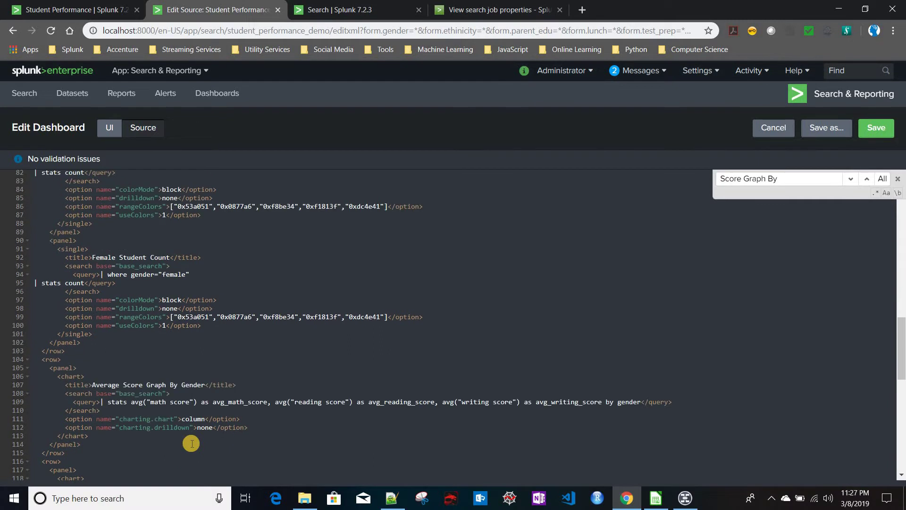
scroll(191, 443, up, 2)
scroll(191, 443, down, 6)
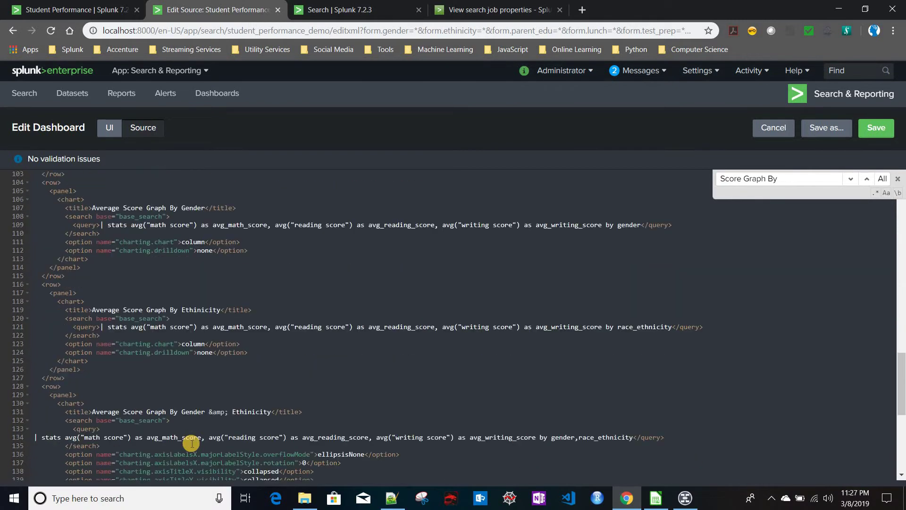
scroll(100, 300, up, 2)
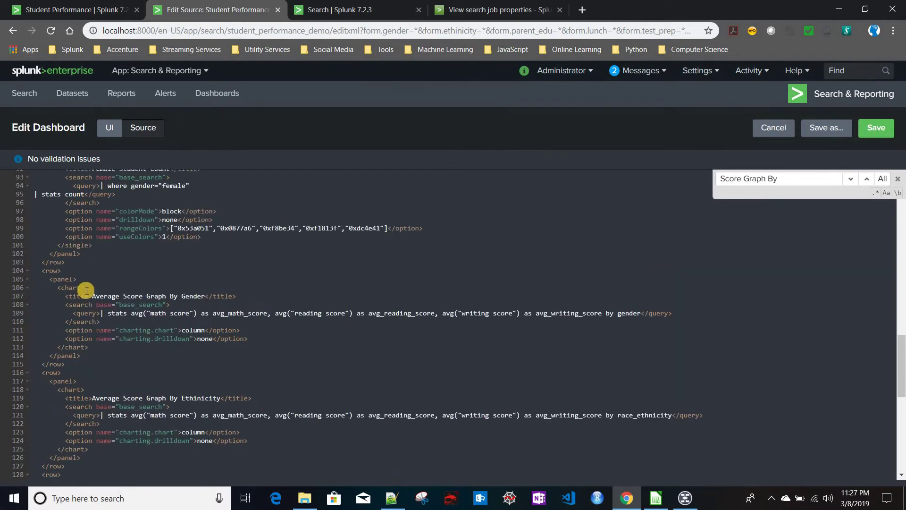
drag(93, 293, 203, 296)
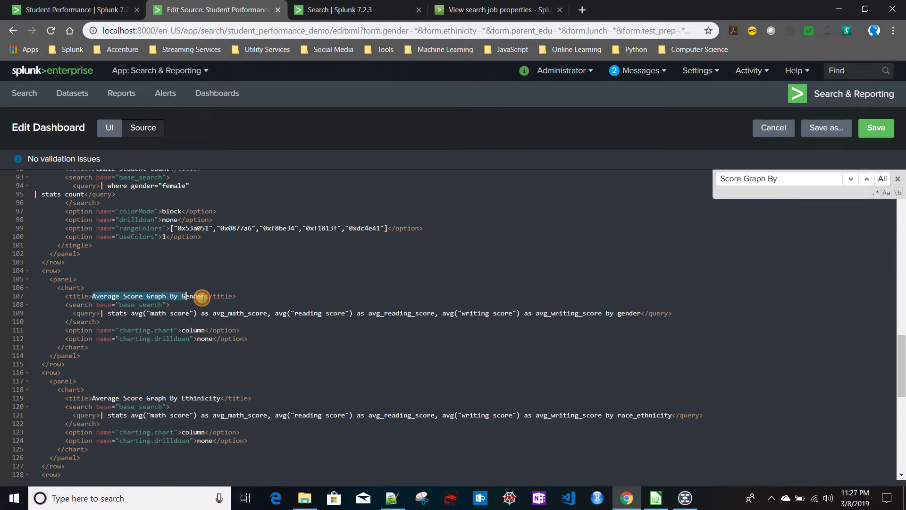
Step: Add the attribute depends="$show_gender_col_chart$" to the row containing the Average Score Graph By Gender chart
click(73, 281)
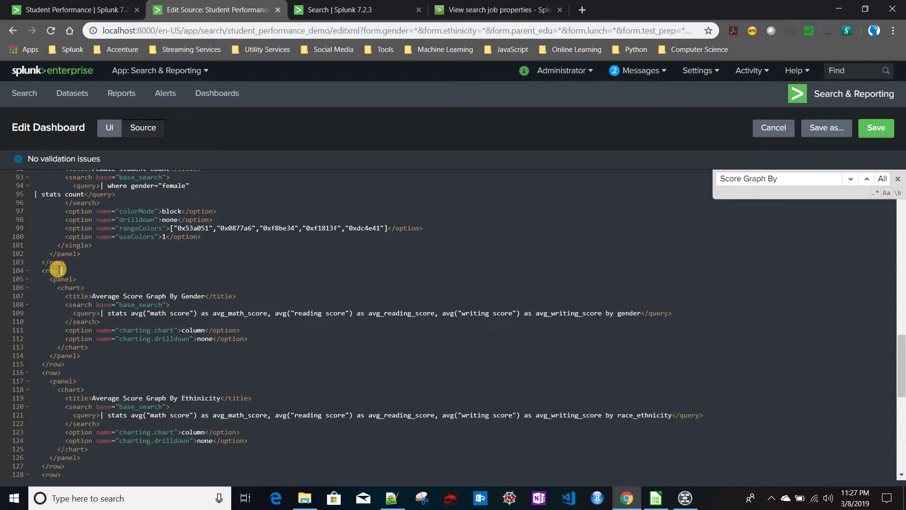
text(depend)
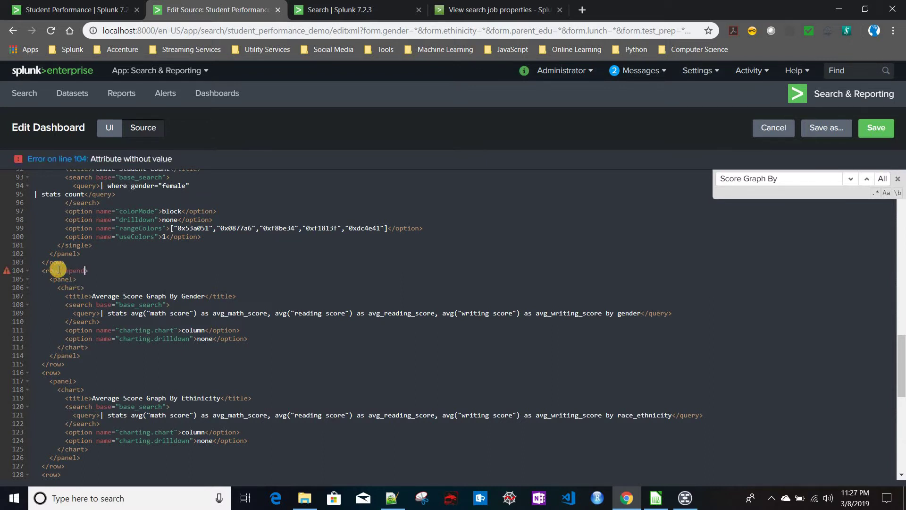
text(=")
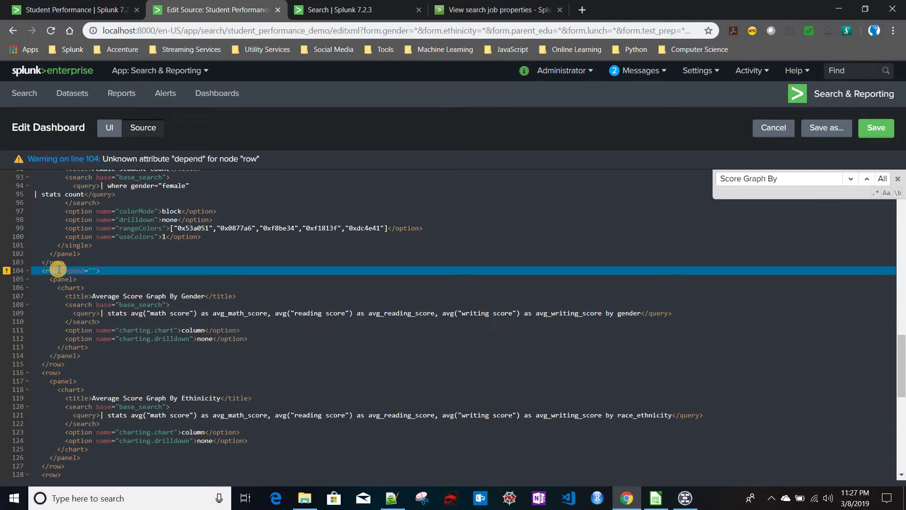
text($$)
text(show_gender_col_chart$)
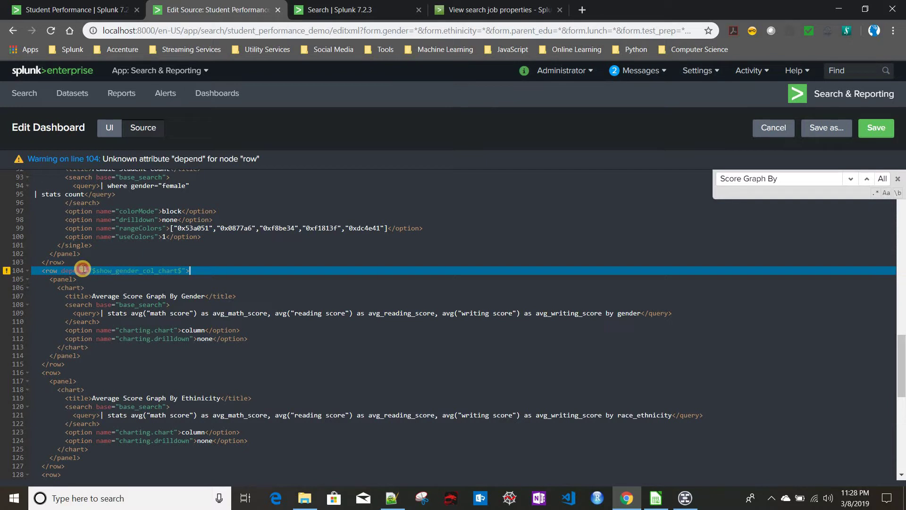
click(84, 270)
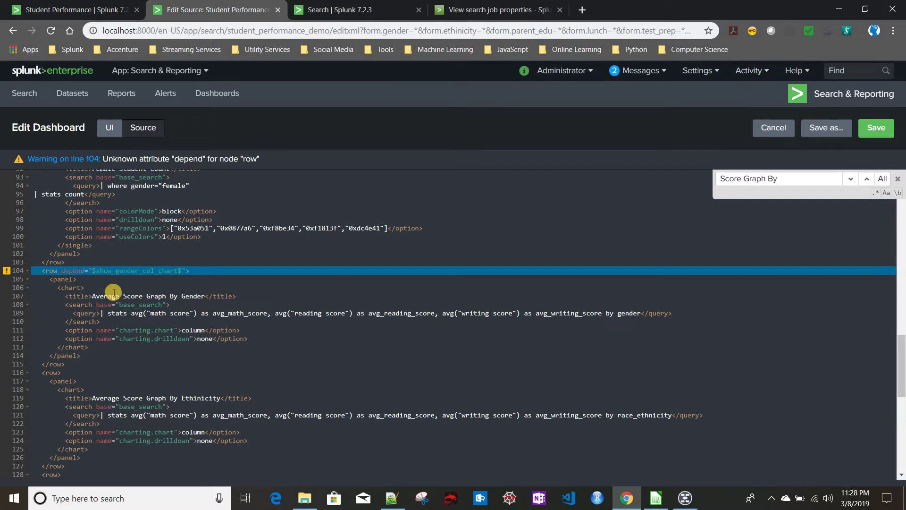
text(s)
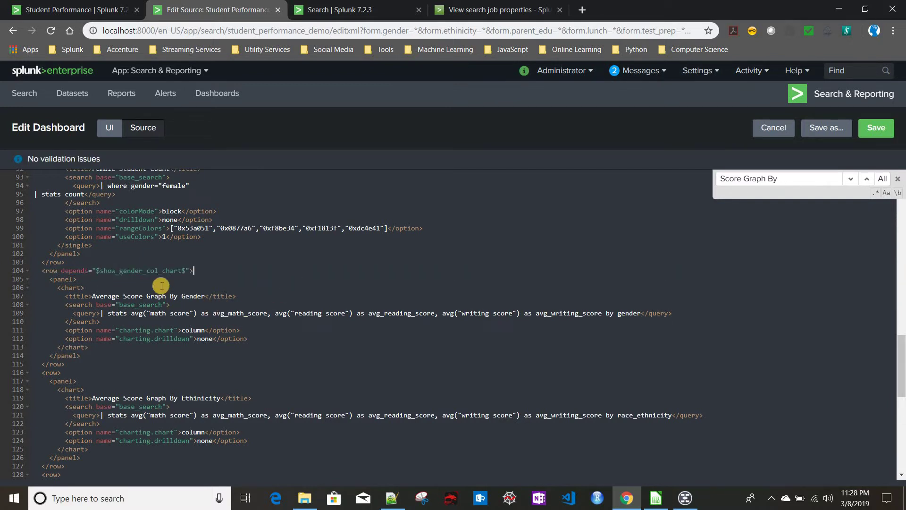
Step: Compare the gender chart row's depends attribute with the token set in the Gender condition of the Score Graph By input
click(121, 272)
drag(120, 272, 210, 272)
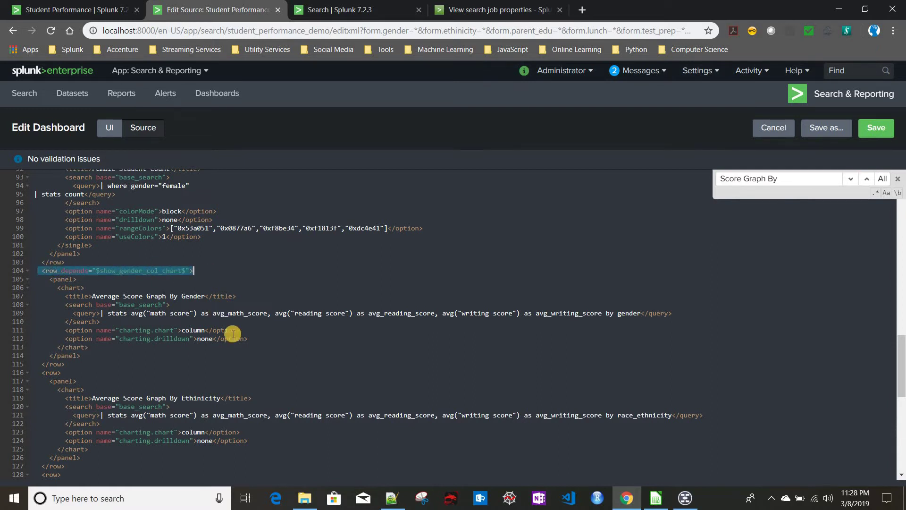
scroll(233, 334, up, 10)
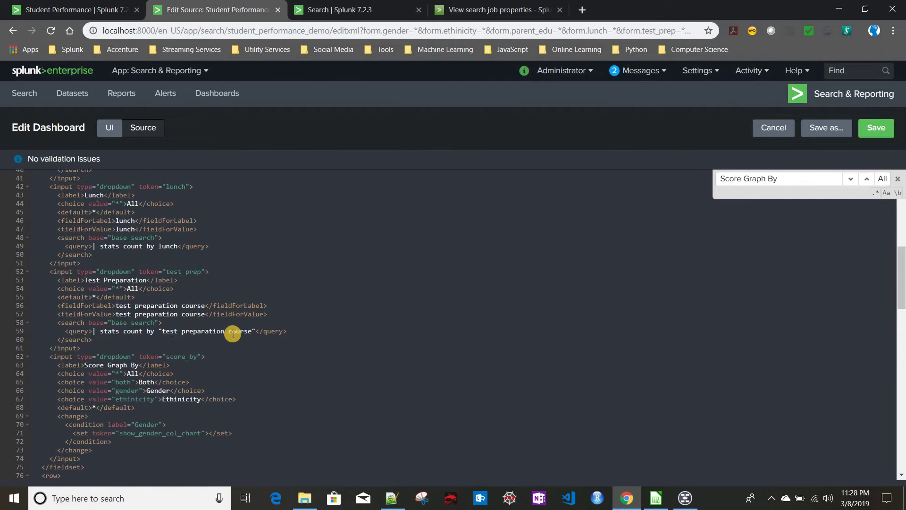
scroll(234, 334, up, 3)
scroll(233, 334, down, 5)
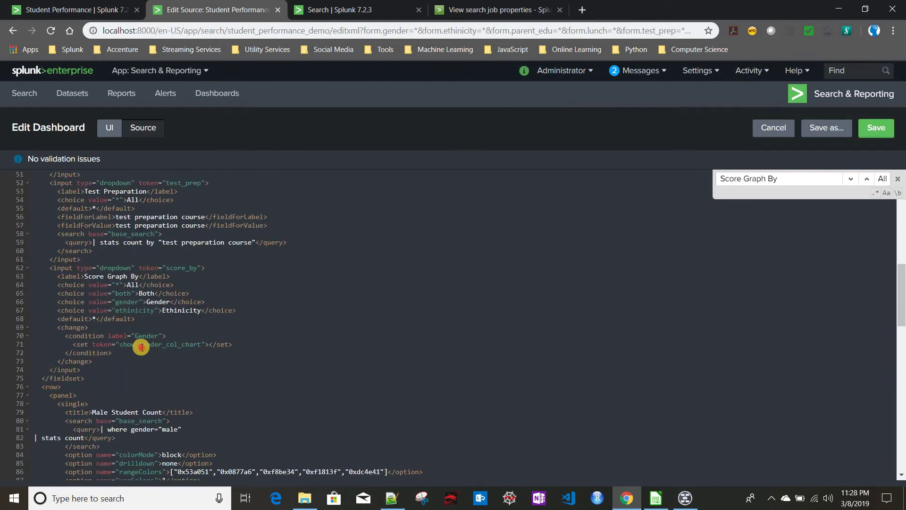
double_click(142, 347)
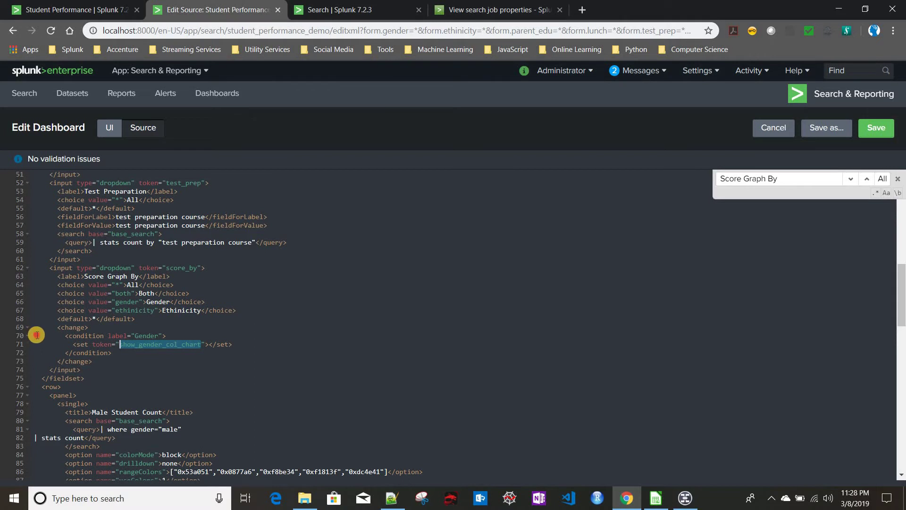
Step: Duplicate the Gender condition block directly below itself inside the change element and align the copy's indentation
drag(39, 335, 128, 355)
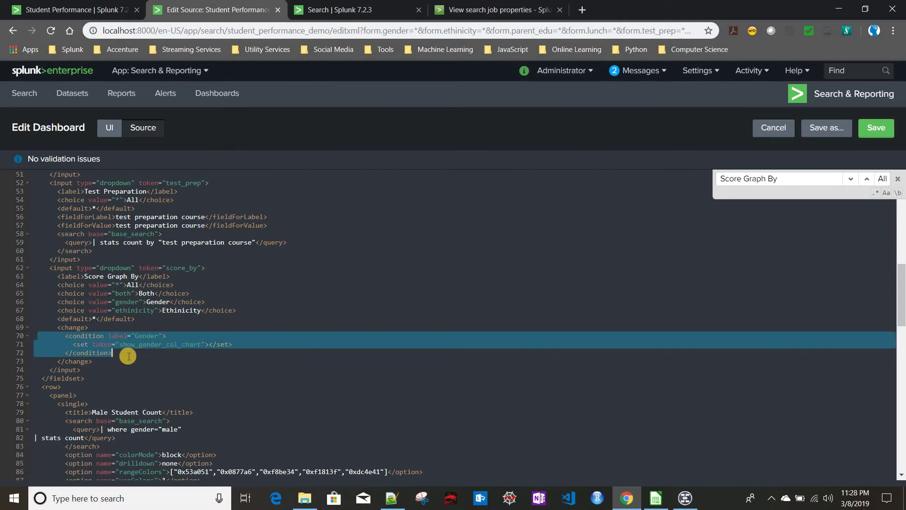
click(129, 355)
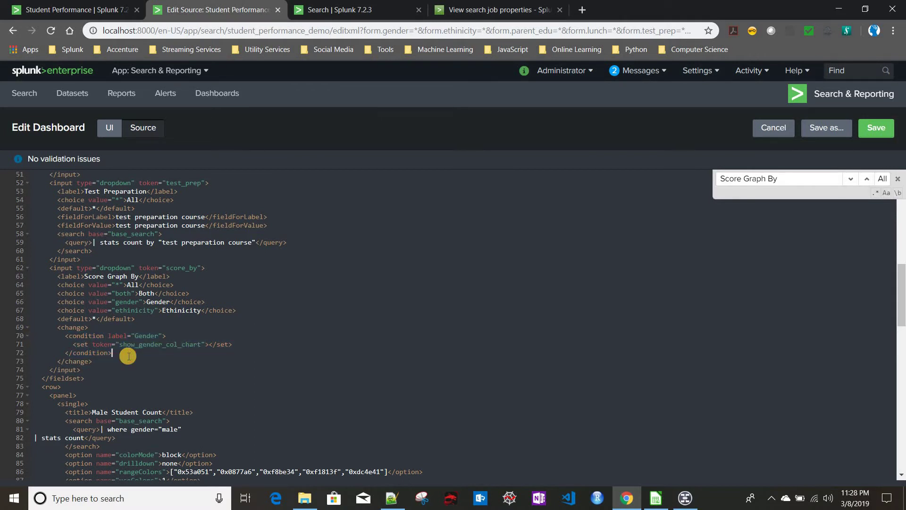
key(Return)
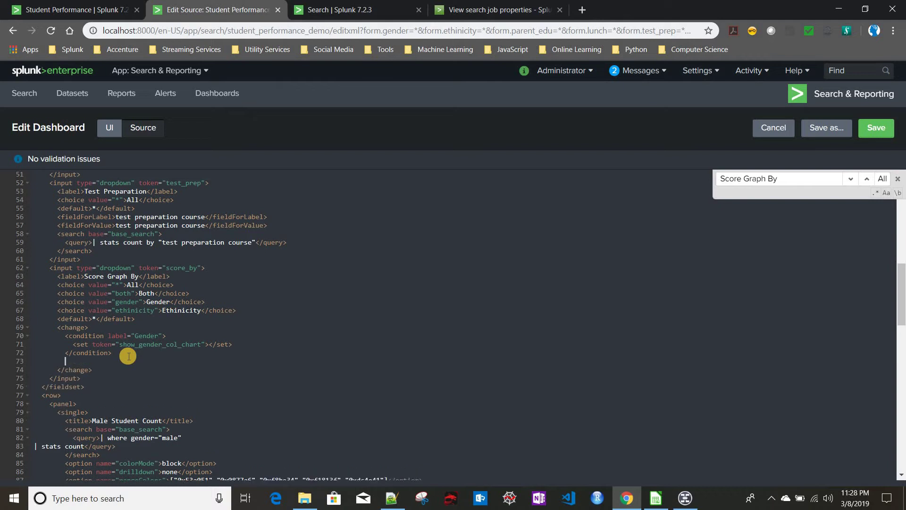
key(ctrl+v)
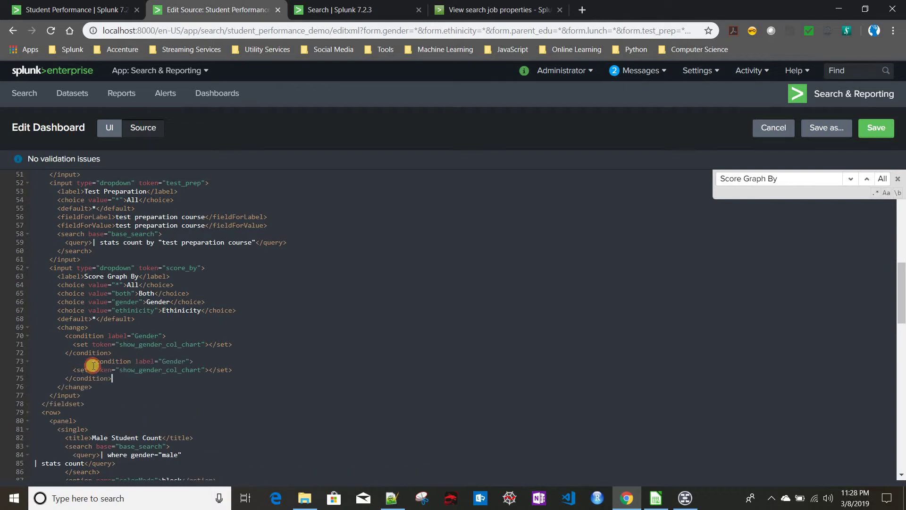
key(BackSpace)
key(BackSpace)
key(BackSpace)
key(BackSpace)
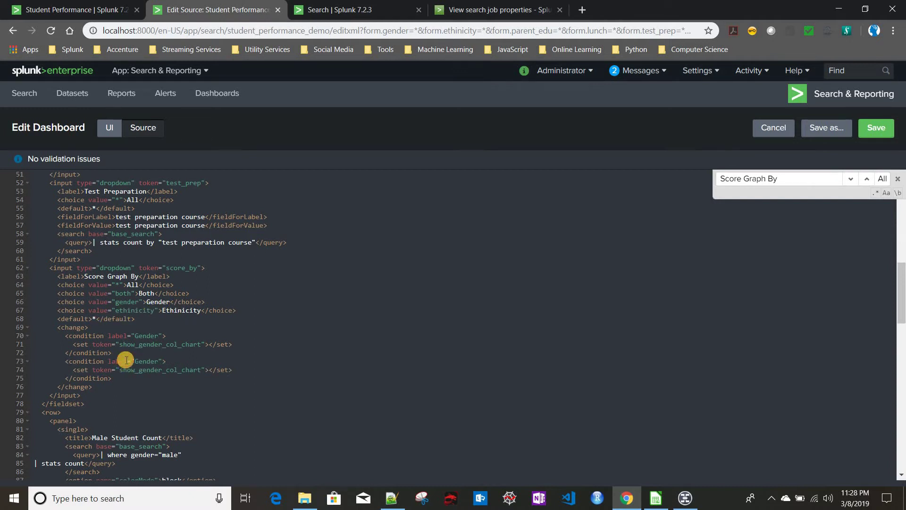
Step: Change the duplicated condition's attribute to value="ethinicity" and its set token to "show_ethinicity_col_chart"
key(BackSpace)
key(BackSpace)
key(BackSpace)
key(BackSpace)
key(BackSpace)
text(value)
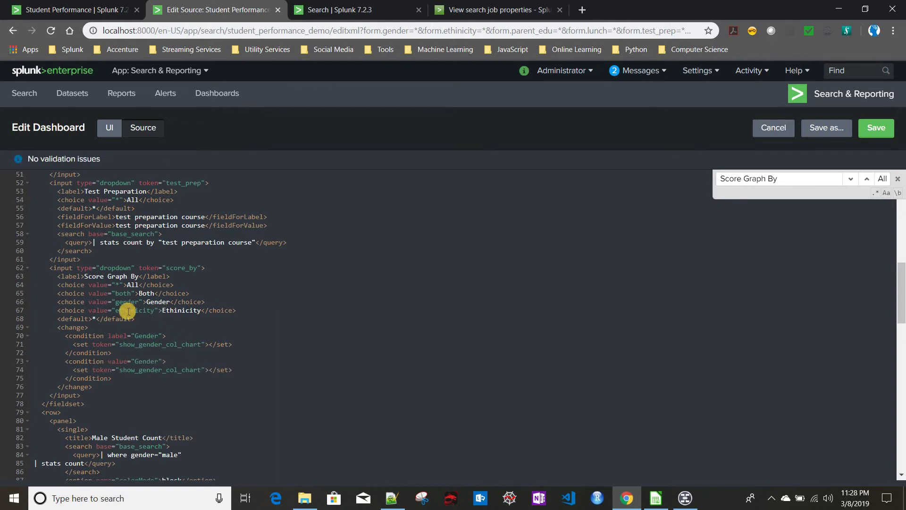
double_click(148, 311)
key(ctrl+c)
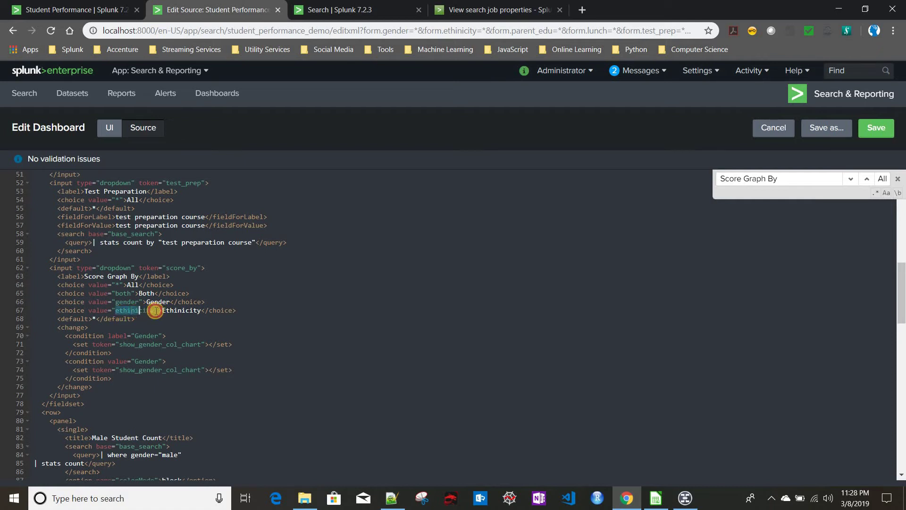
mouse_move(135, 361)
mouse_down()
mouse_move(159, 362)
mouse_move(141, 369)
mouse_up()
key(ctrl+v)
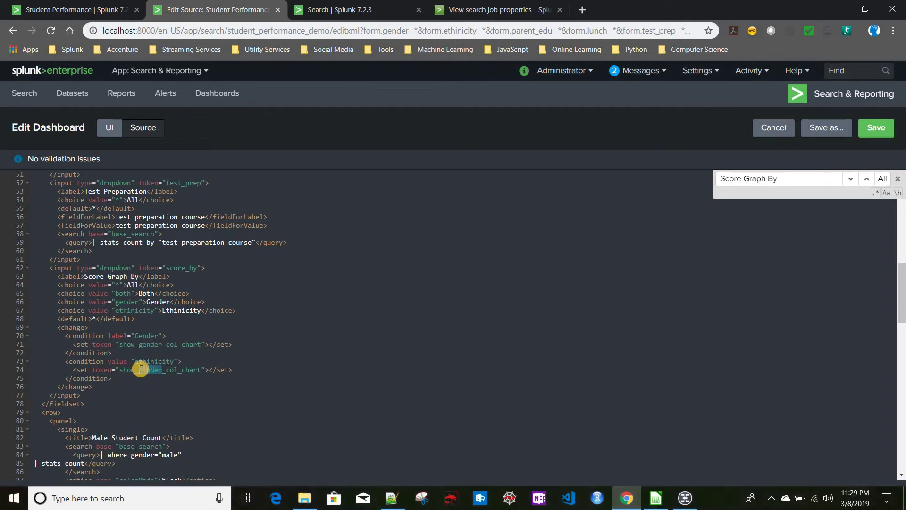
text(ethinicity)
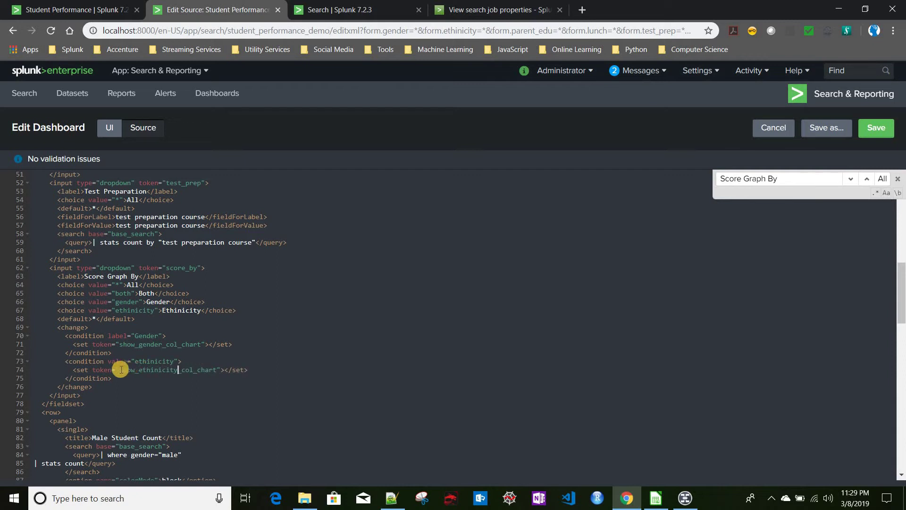
Step: Add the attribute depends="$show_ethinicity_col_chart$" to the row containing the Average Score Graph By Ethinicity chart
double_click(216, 370)
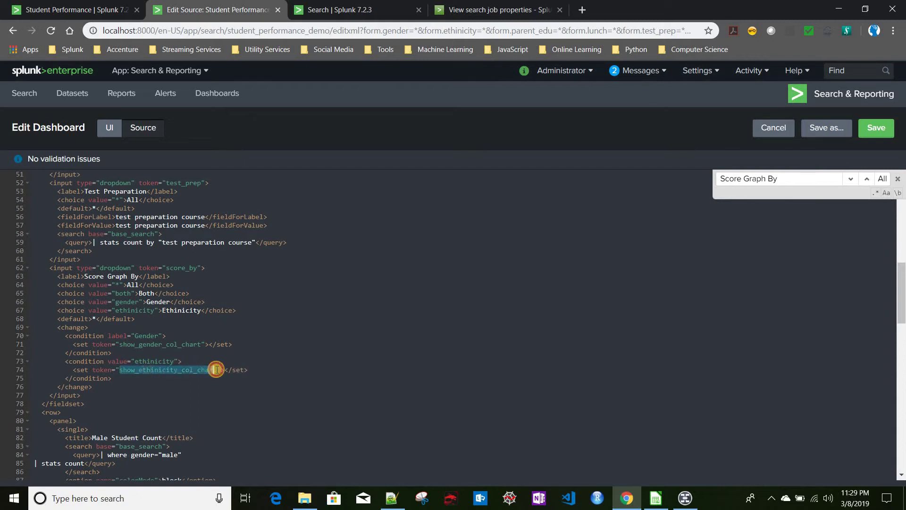
scroll(273, 434, down, 15)
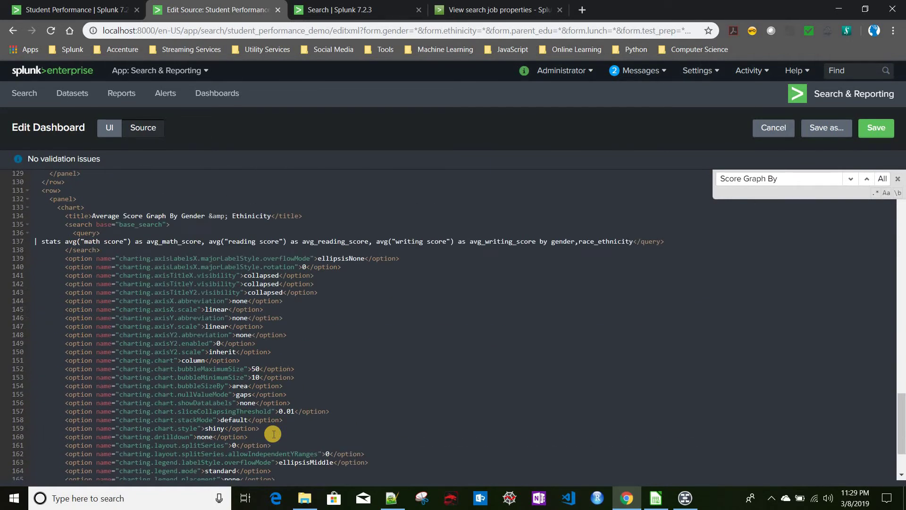
scroll(101, 323, up, 4)
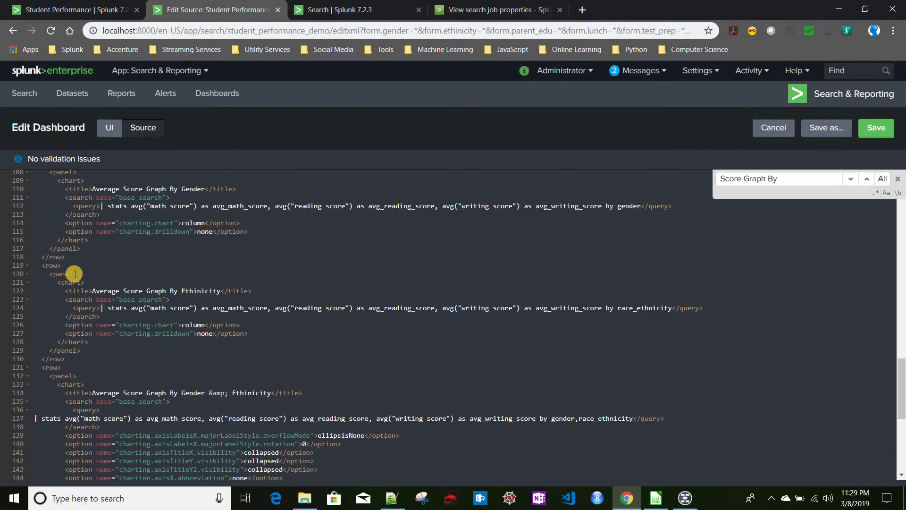
click(74, 274)
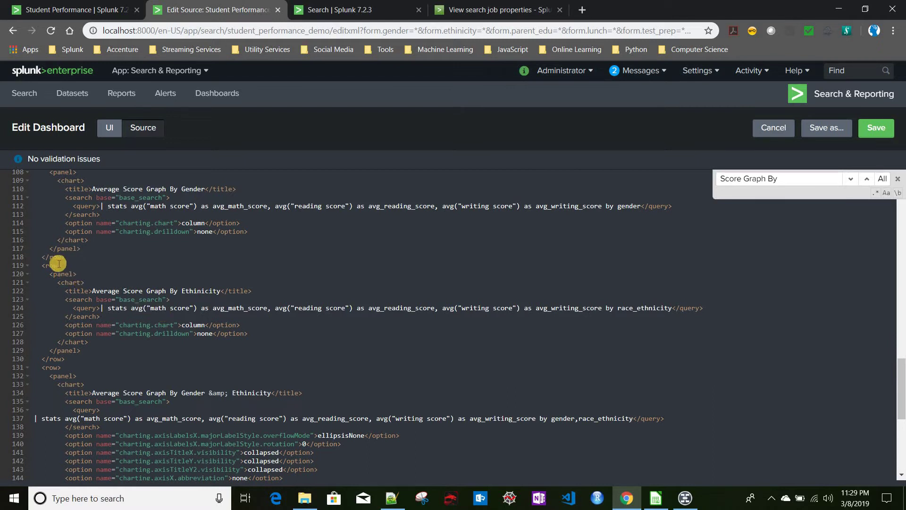
key(Up)
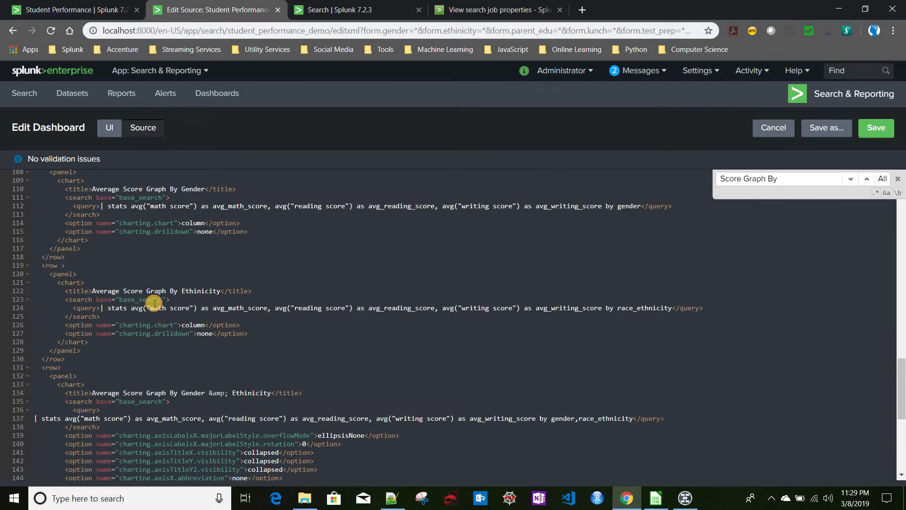
text(depe)
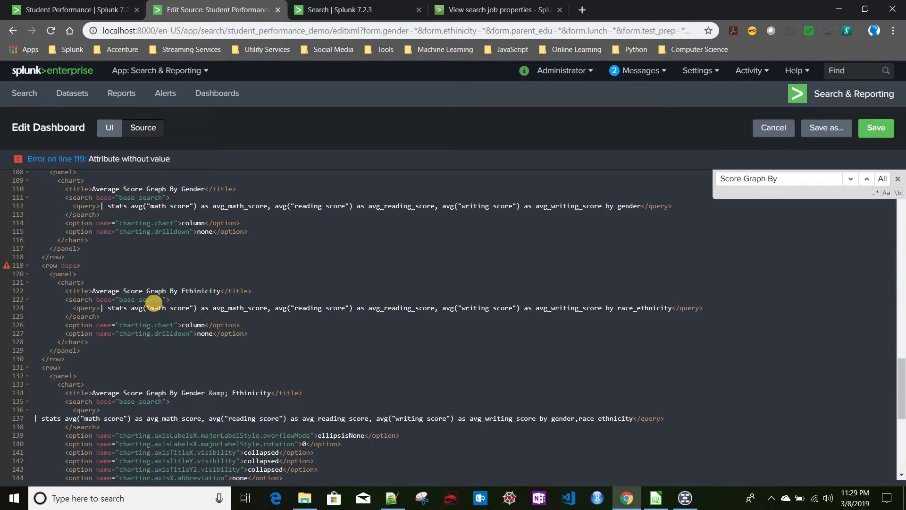
text(nds)
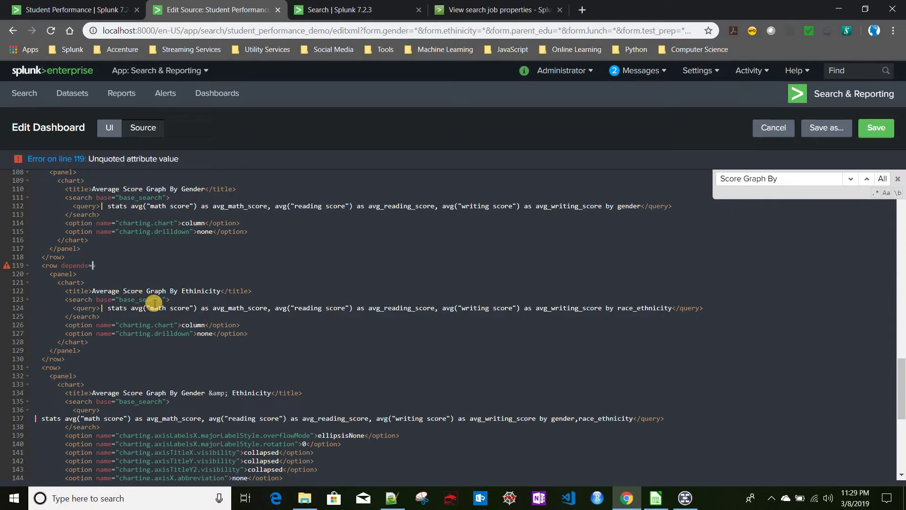
text(=")
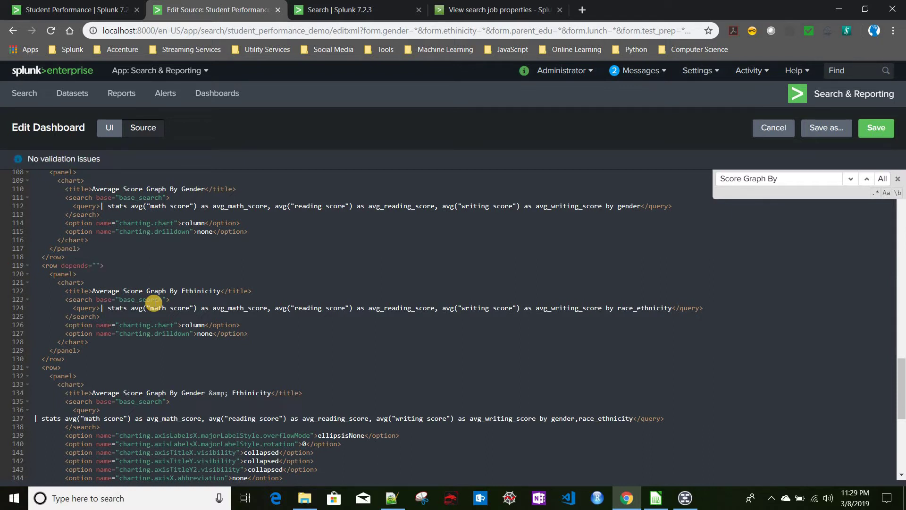
text($$)
text(show_ethnicity_col_chart)
Step: Duplicate the ethinicity condition block directly below itself inside the Score Graph By input's change element
scroll(226, 333, up, 8)
scroll(213, 331, up, 2)
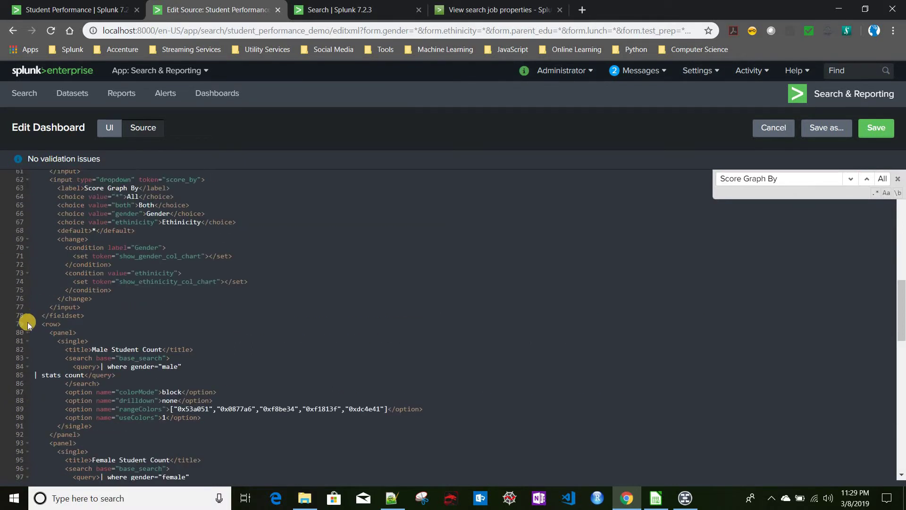
click(111, 333)
key(Up)
key(Up)
key(Home)
key(Home)
key(shift+Down)
key(shift+Down)
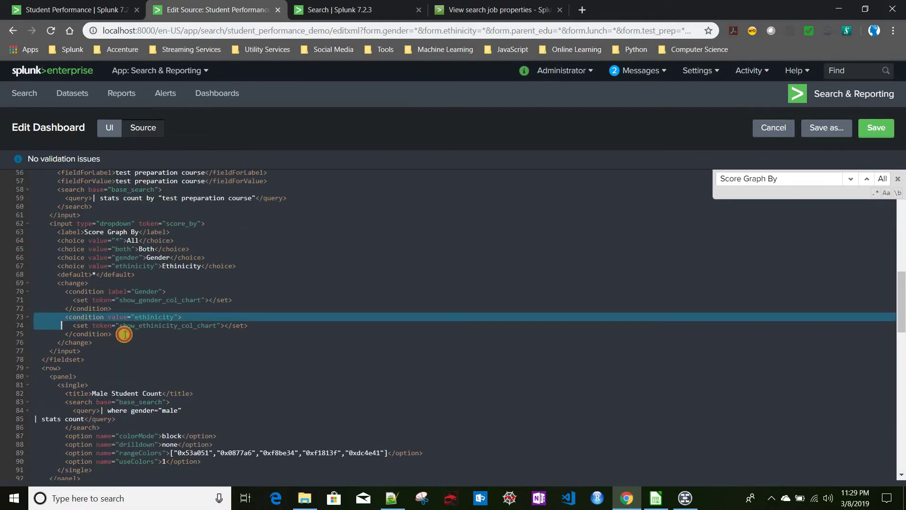
key(shift+End)
key(ctrl+c)
key(End)
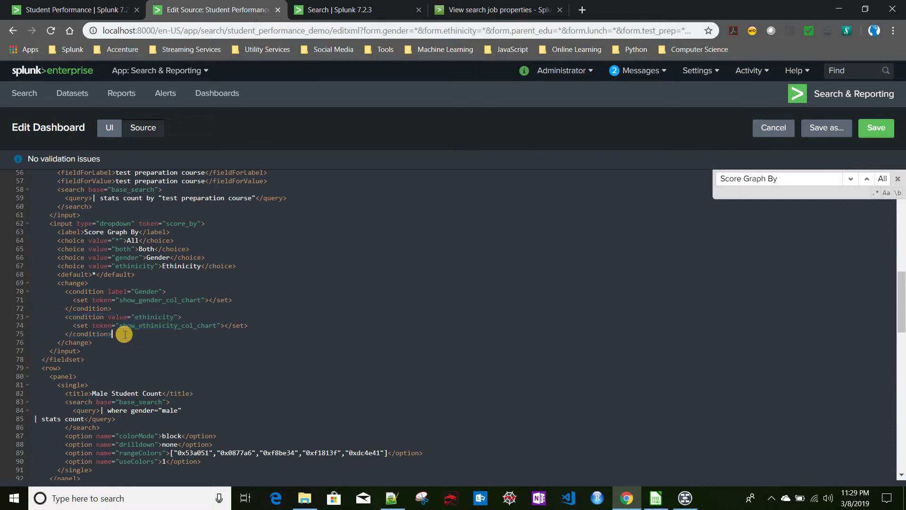
key(Return)
key(ctrl+v)
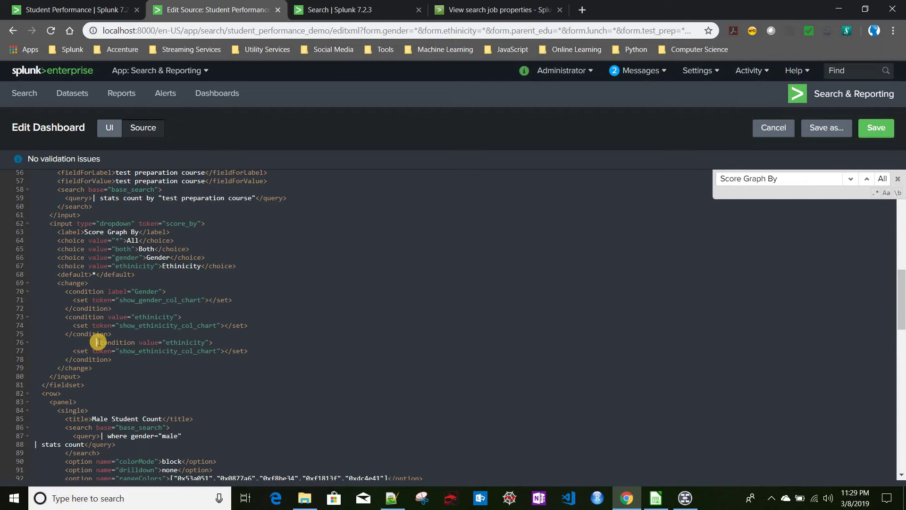
Step: Align the opening tag of the duplicated ethinicity condition with the condition tags above it
click(97, 342)
key(BackSpace)
key(BackSpace)
key(BackSpace)
key(BackSpace)
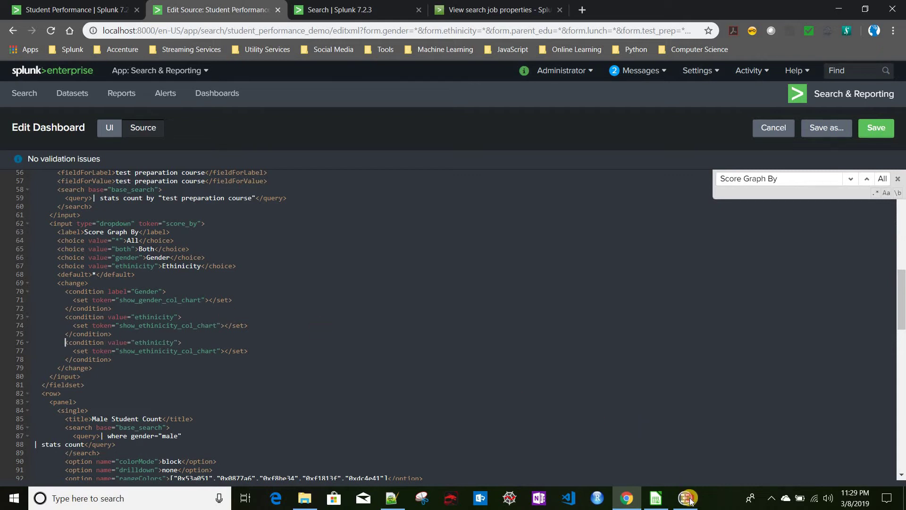
Step: Check the condition types in the MindMaster Event Handlers map, and rename the duplicated condition's value attribute to match
click(687, 498)
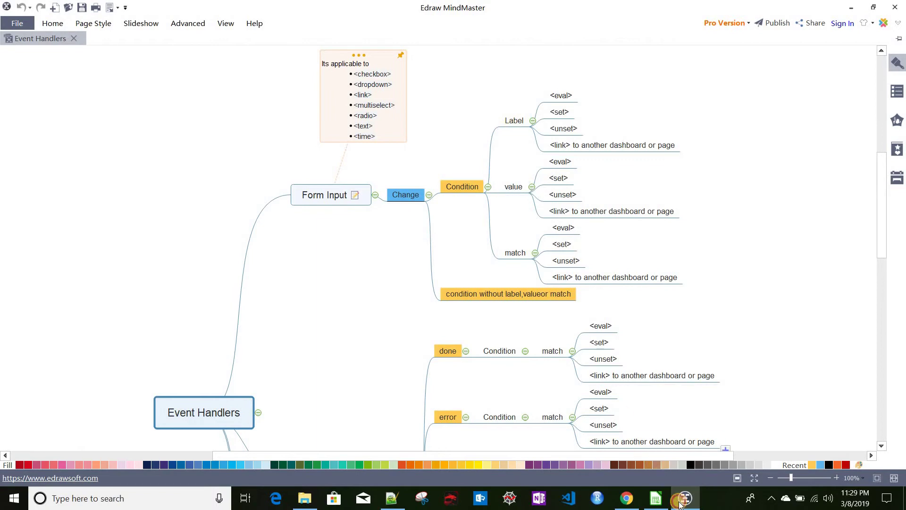
key(alt+Tab)
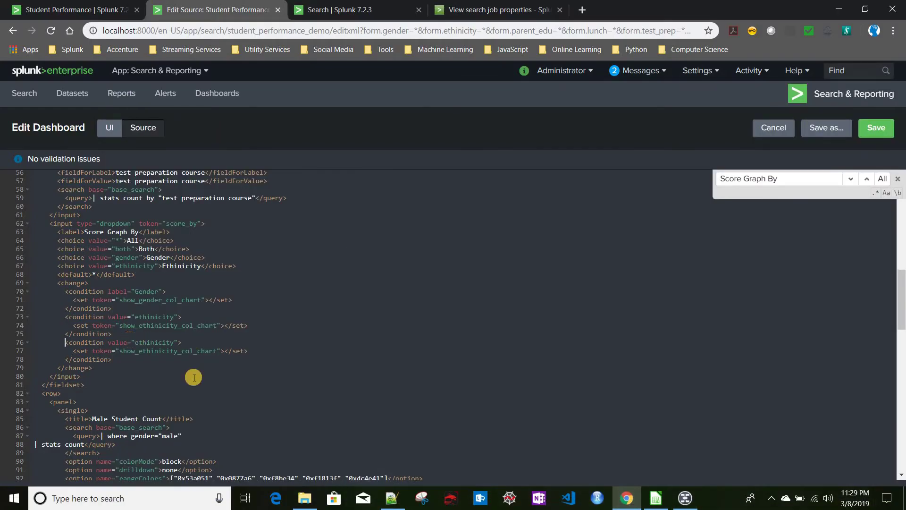
click(131, 342)
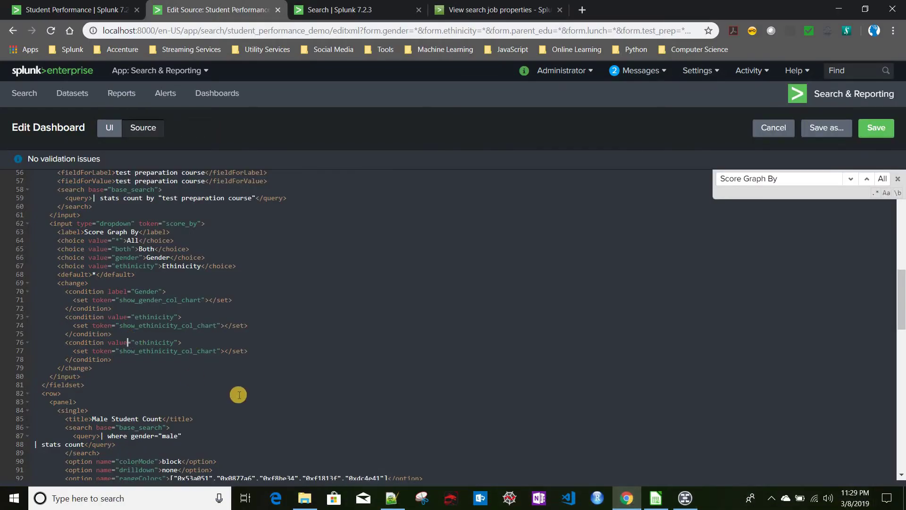
key(BackSpace)
key(BackSpace)
key(BackSpace)
key(BackSpace)
key(BackSpace)
key(BackSpace)
text(match=)
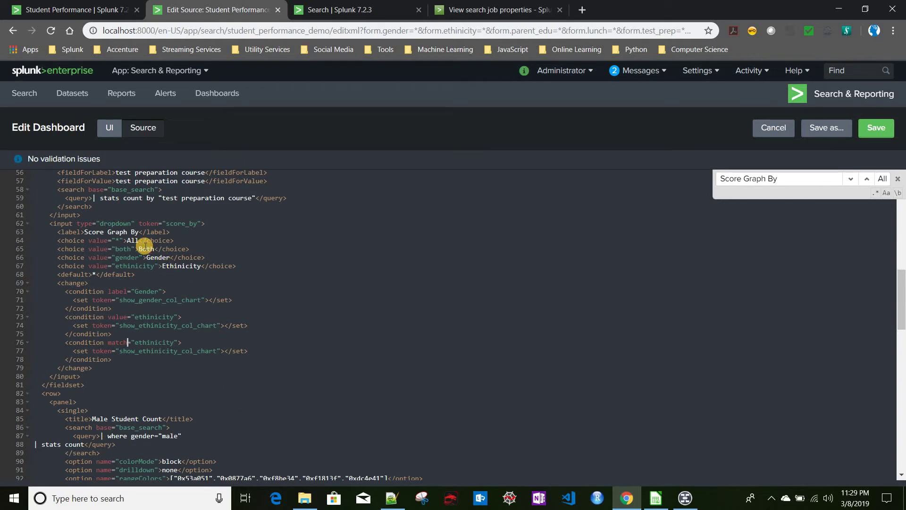
Step: Replace the text inside the condition's match attribute with the expression start $value$==
click(141, 249)
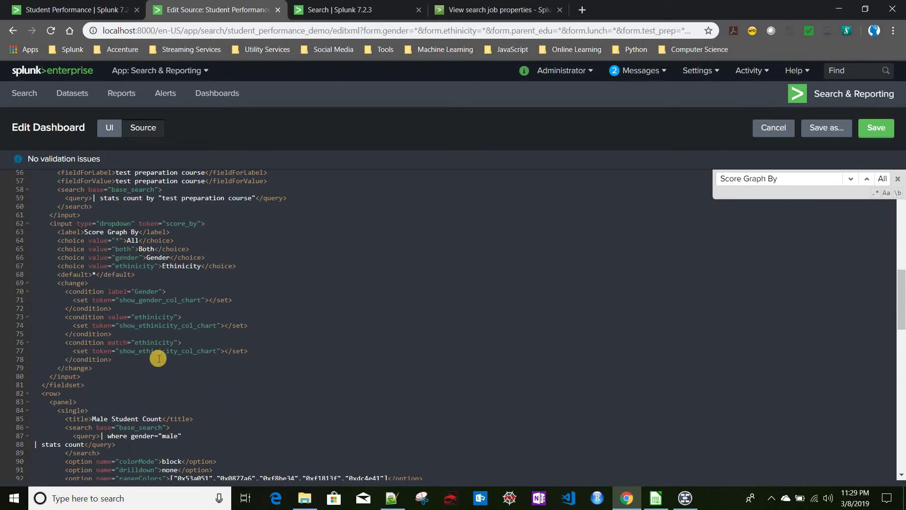
click(172, 342)
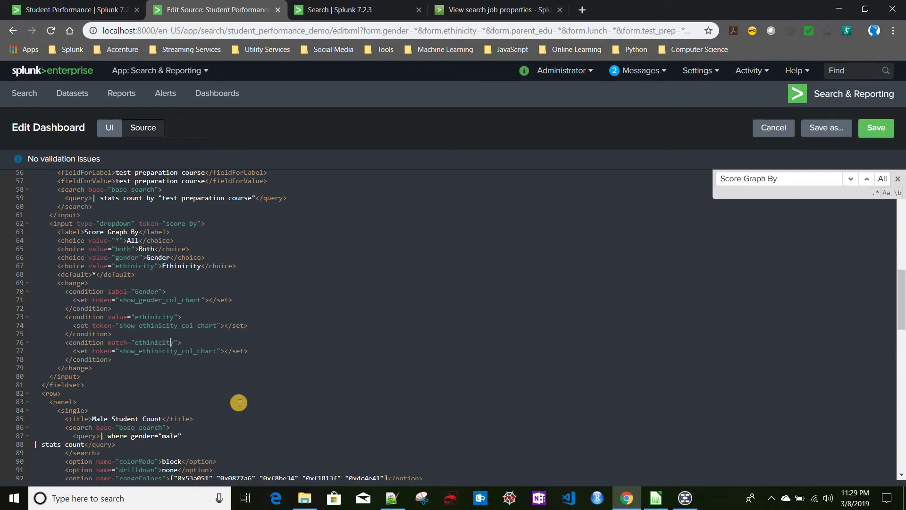
key(BackSpace)
key(BackSpace)
key(BackSpace)
key(BackSpace)
key(BackSpace)
key(BackSpace)
key(BackSpace)
key(BackSpace)
key(BackSpace)
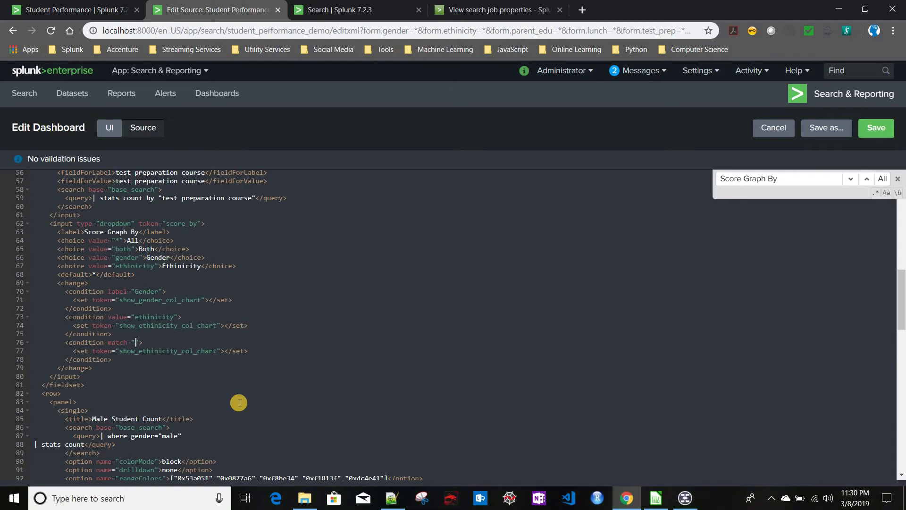
text($$value$==)
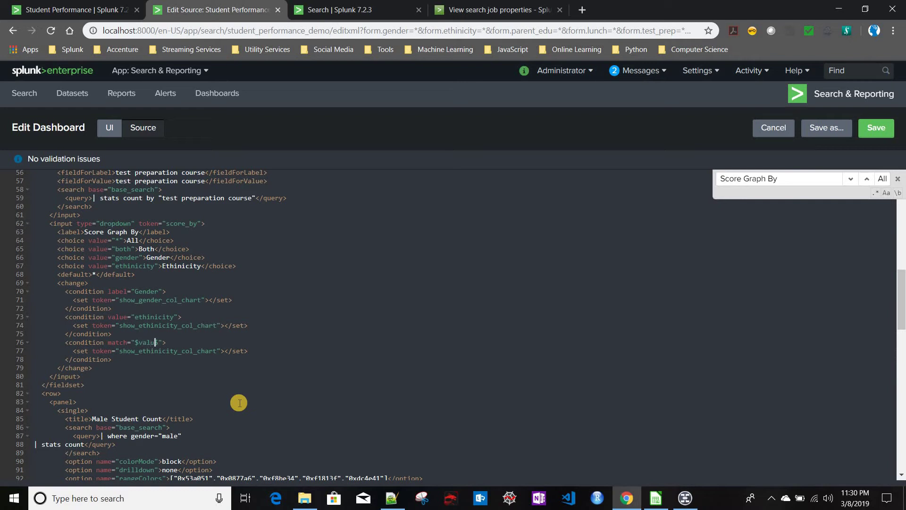
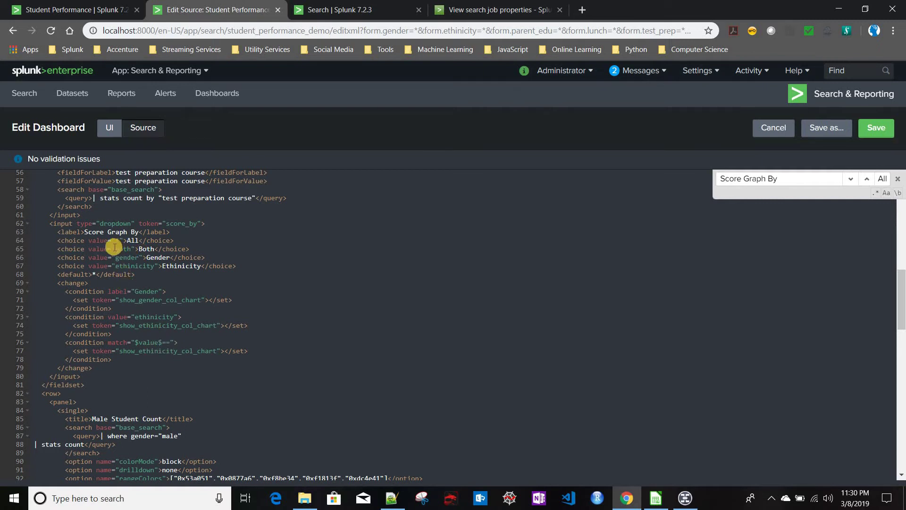
Step: Complete the match expression with &quot;both&quot; and change that condition's set token to "show_both_col_chart"
double_click(123, 249)
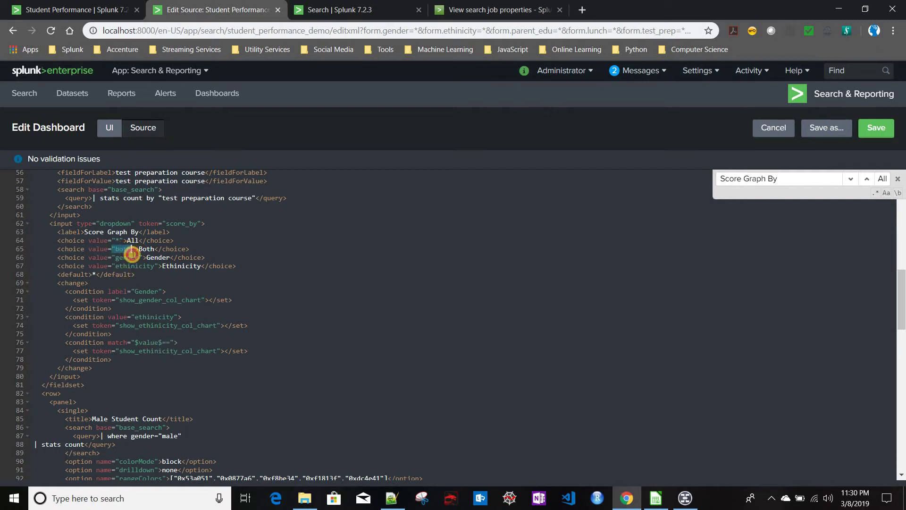
click(170, 341)
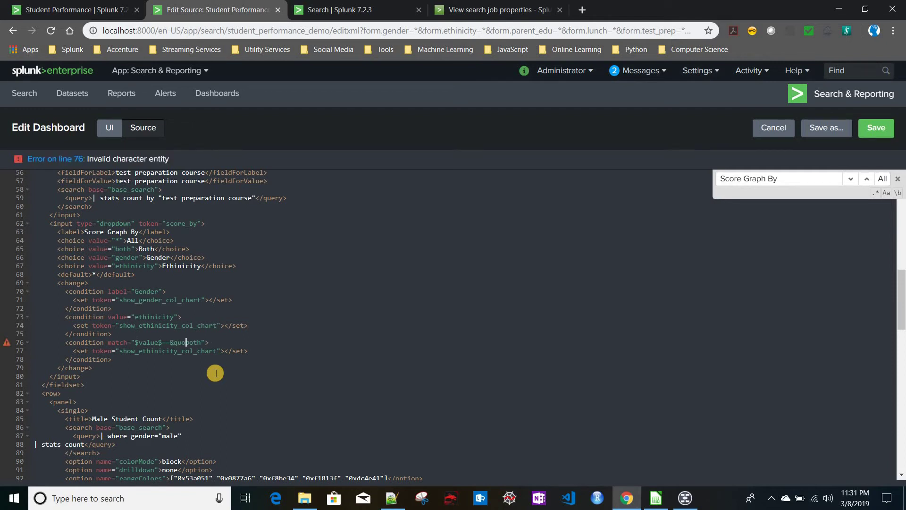
shift+click(170, 342)
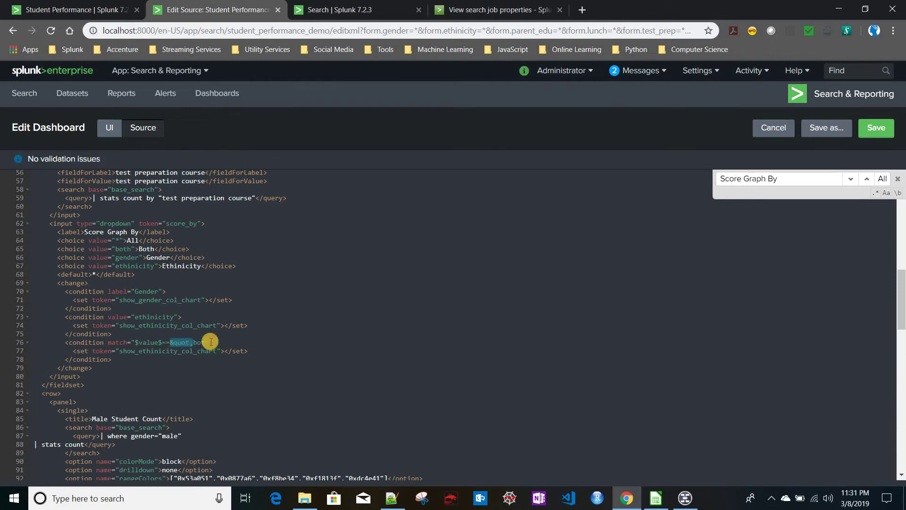
click(211, 342)
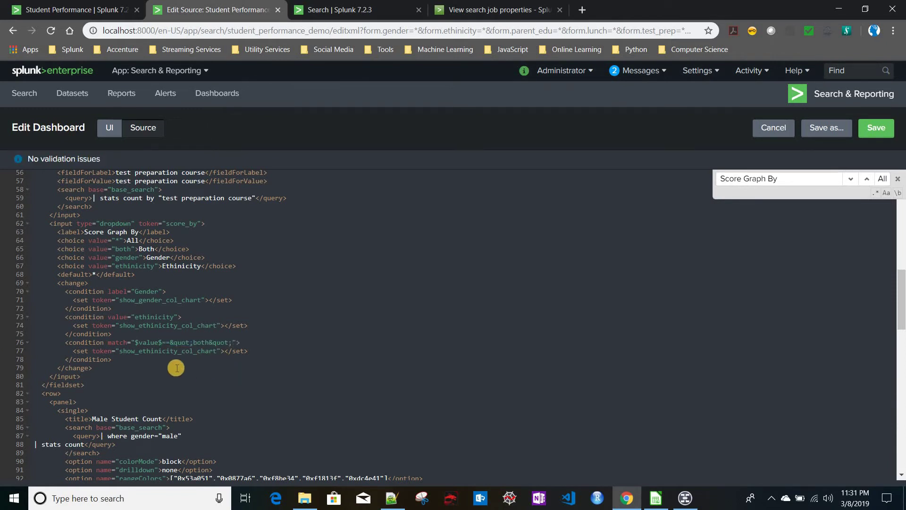
drag(178, 351, 141, 350)
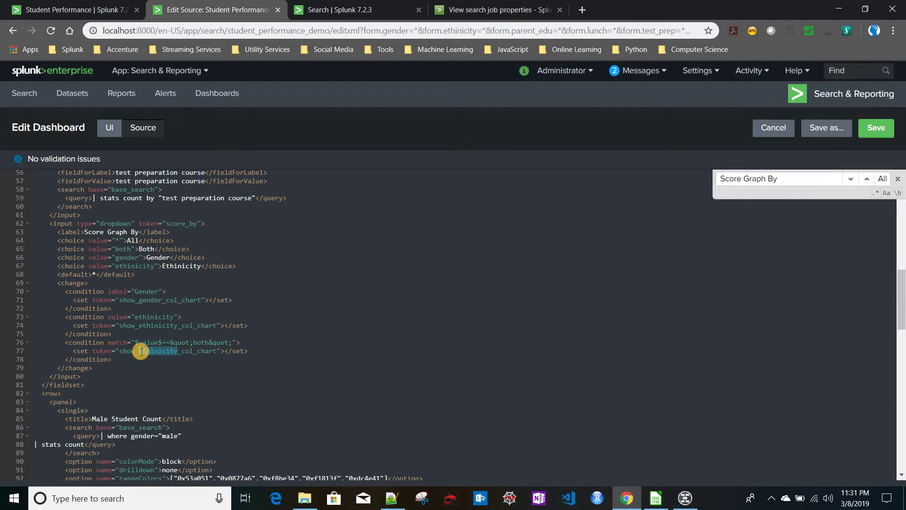
text(both)
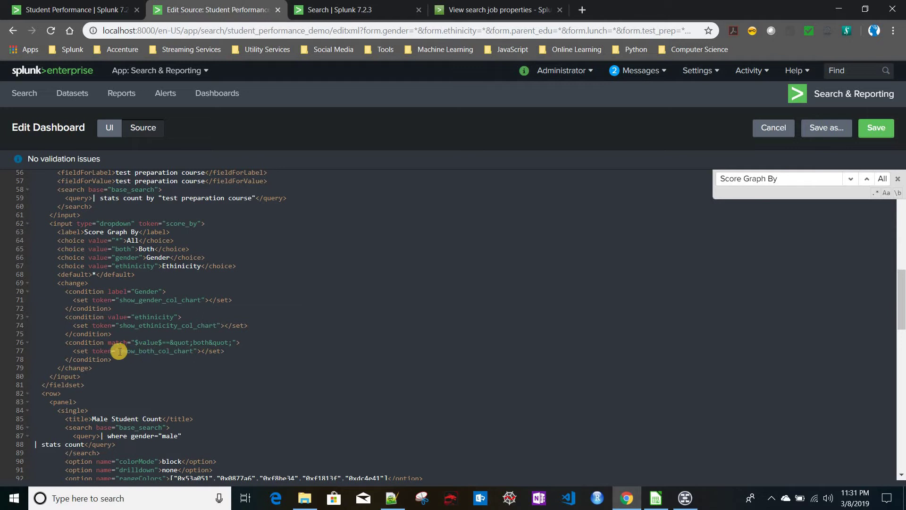
Step: Add depends="$show_both_col_chart$" to the row containing the Average Score Graph By Gender & Ethinicity chart, and close the find bar
double_click(193, 352)
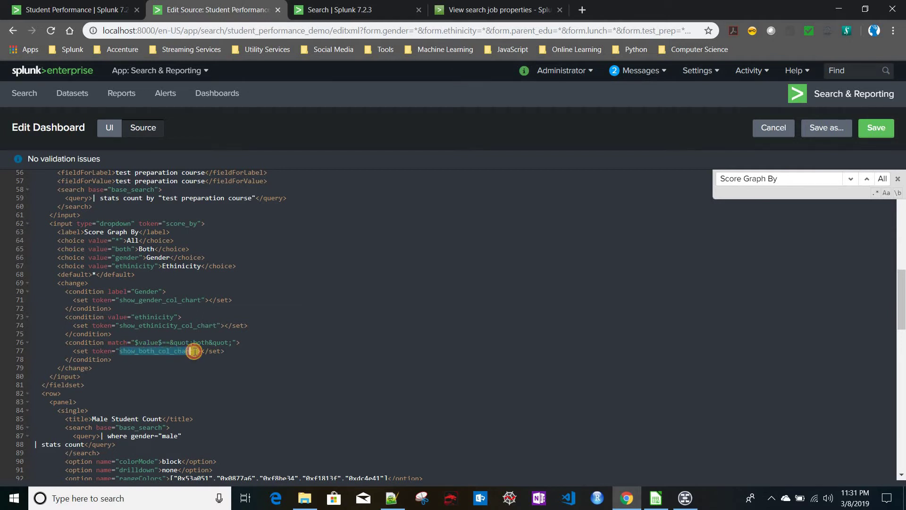
scroll(254, 441, down, 15)
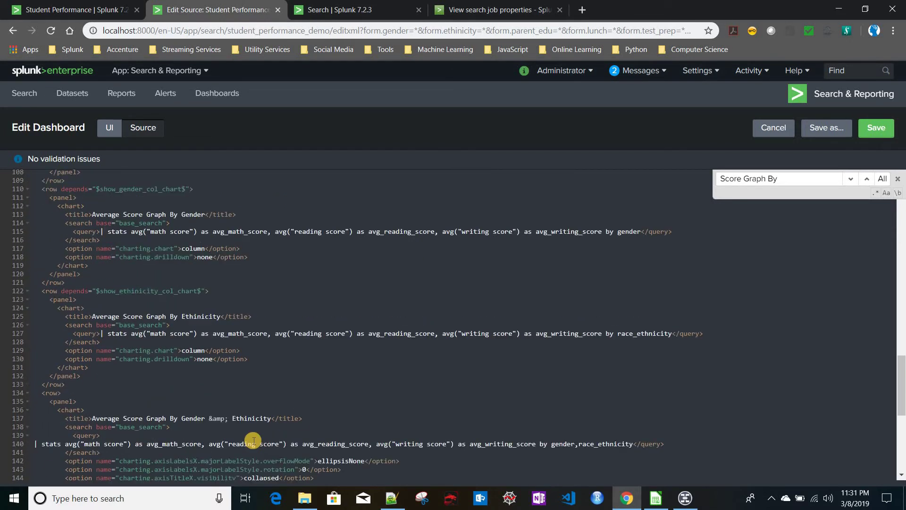
scroll(253, 440, up, 5)
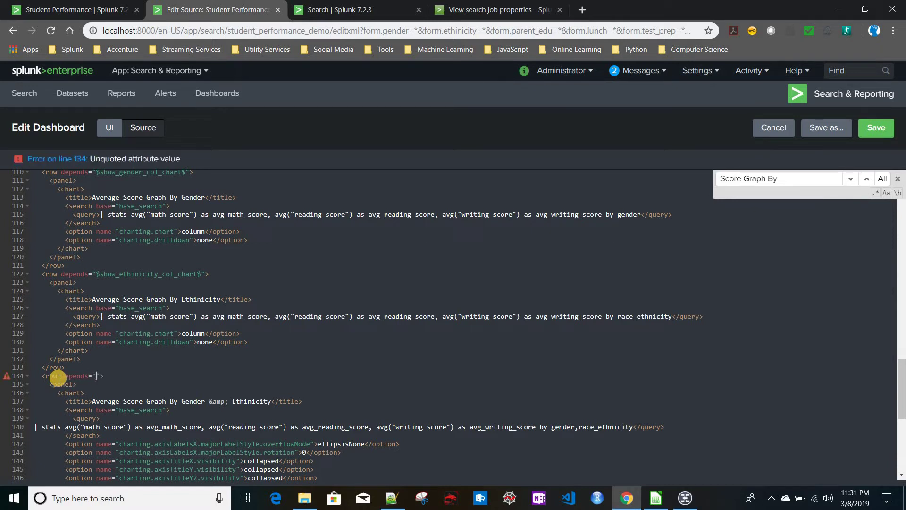
text("")
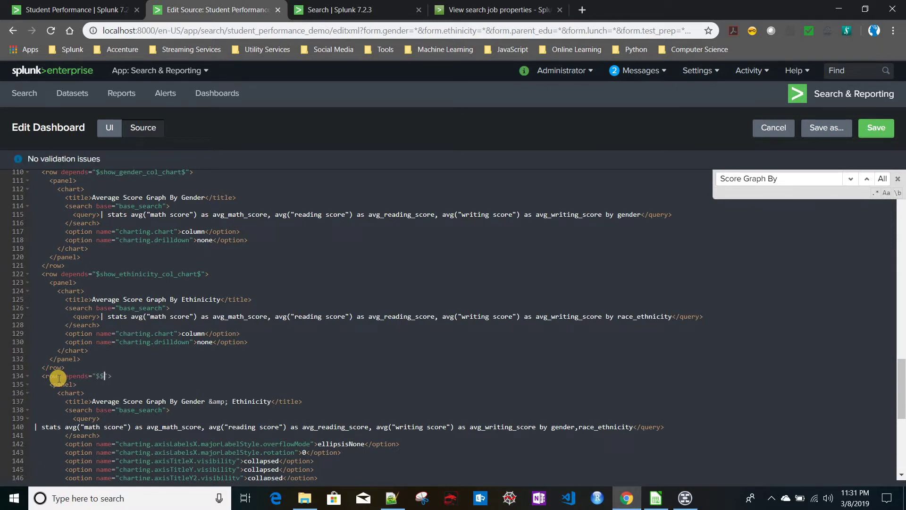
text($$)
key(Left)
text(show_both_col_chart)
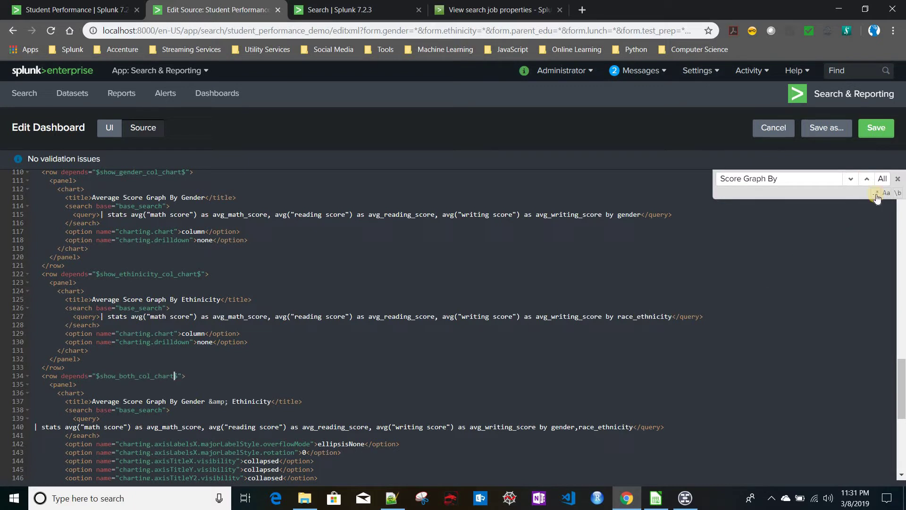
click(897, 181)
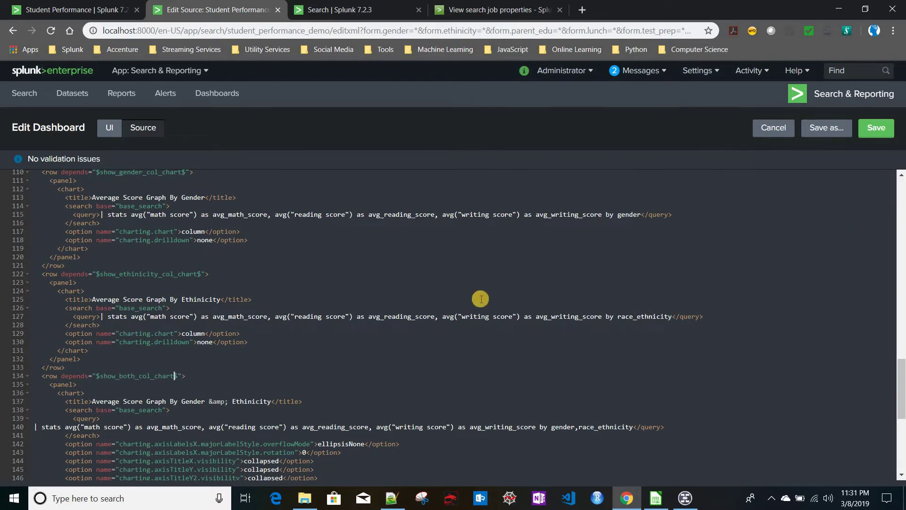
Step: Add an unset element for token "show_ethinicity_col_chart" below the set line in the Gender condition, using a copy of the ethinicity set line
scroll(480, 299, up, 10)
scroll(481, 298, up, 1)
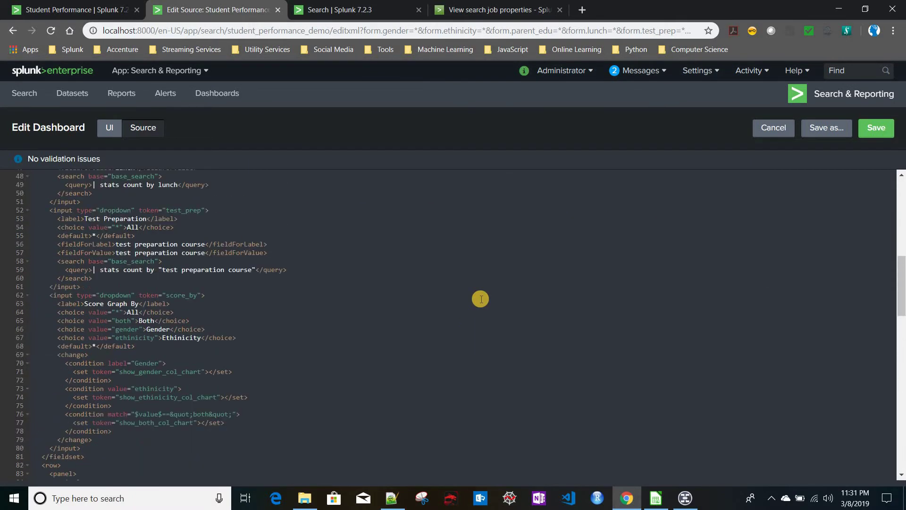
scroll(481, 299, down, 3)
scroll(366, 309, up, 2)
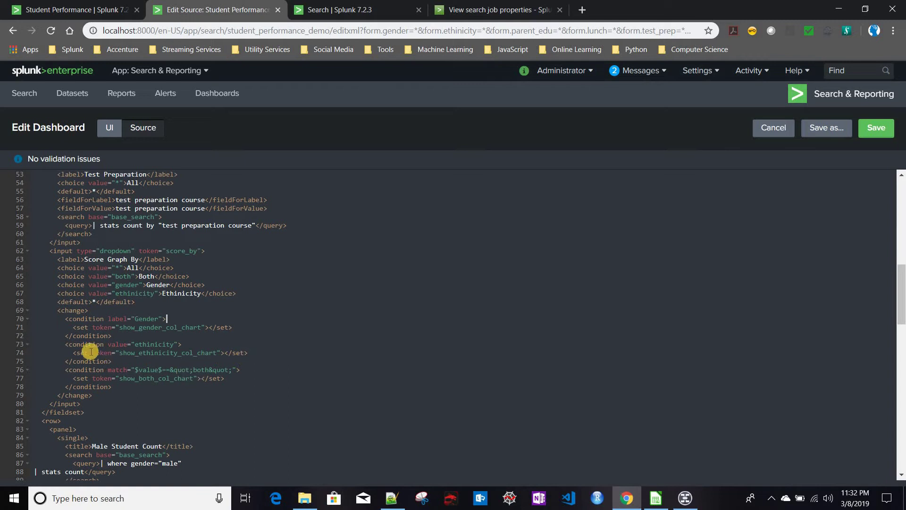
drag(73, 353, 254, 352)
key(ctrl+c)
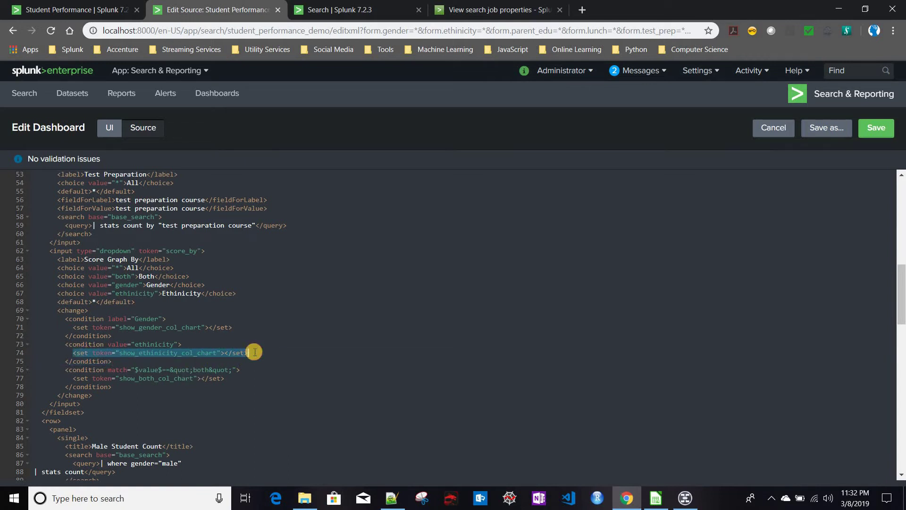
click(240, 327)
key(Return)
key(ctrl+v)
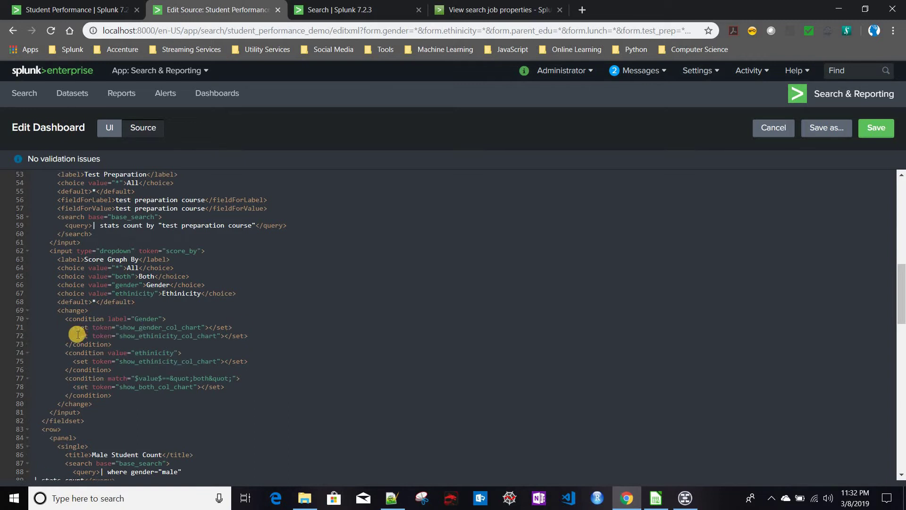
click(77, 336)
text(un)
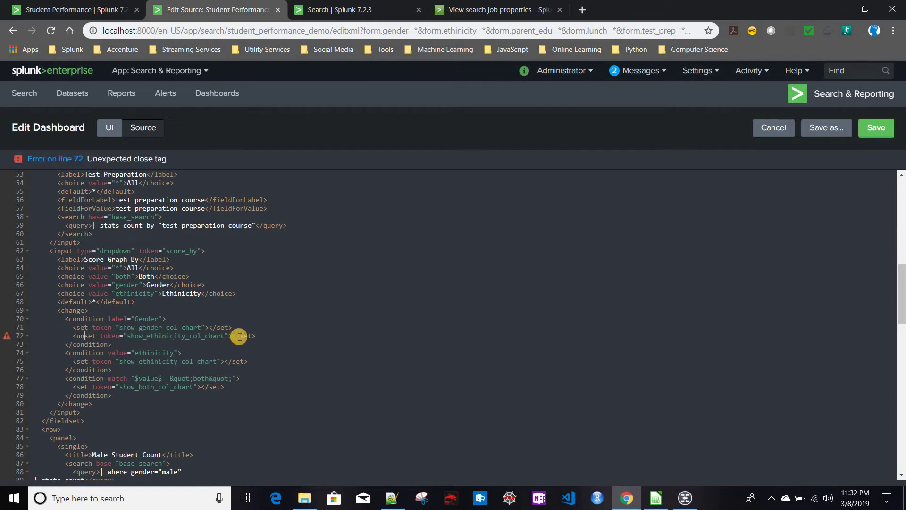
text(un)
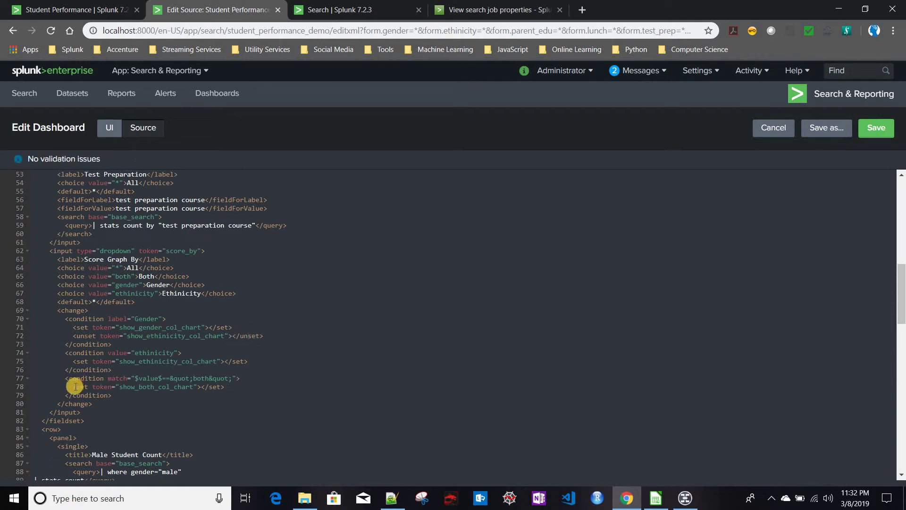
Step: Add an unset element for token "show_both_col_chart" to the Gender condition, using a copy of the both condition's set line
click(220, 387)
key(shift+Home)
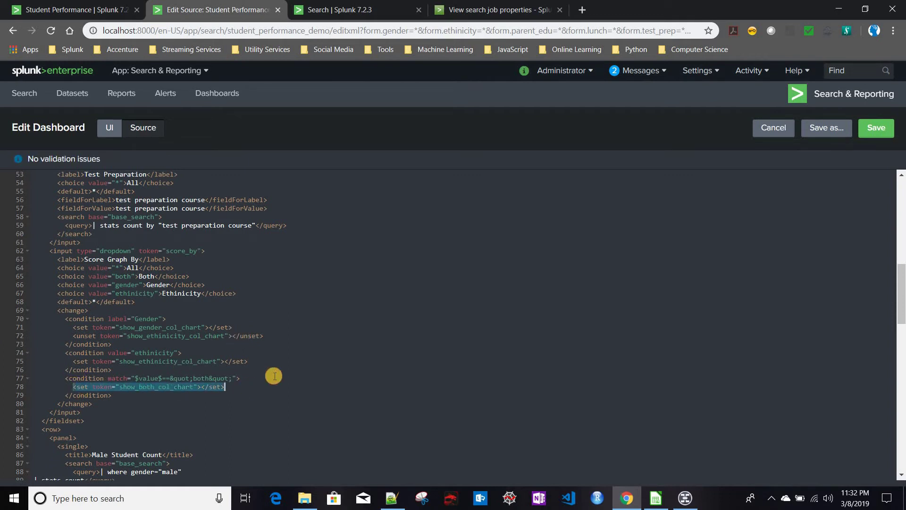
key(ctrl+c)
click(281, 337)
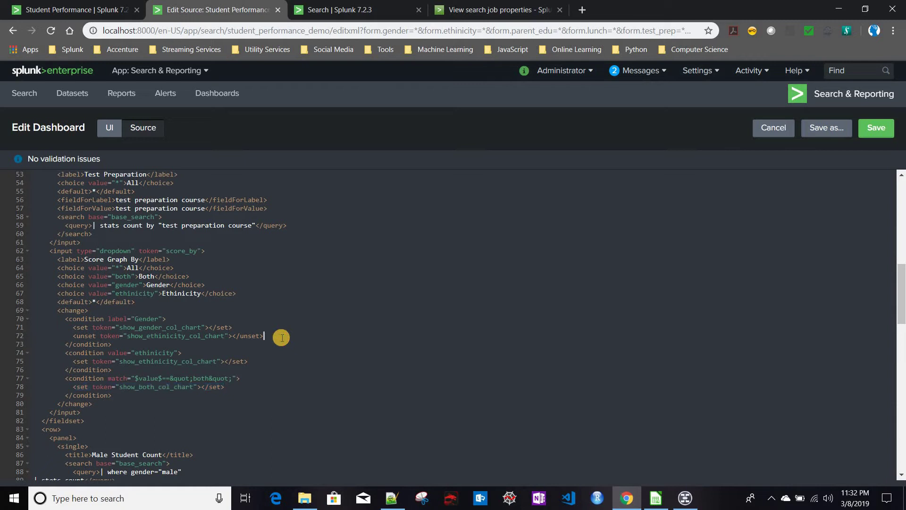
key(Return)
key(ctrl+v)
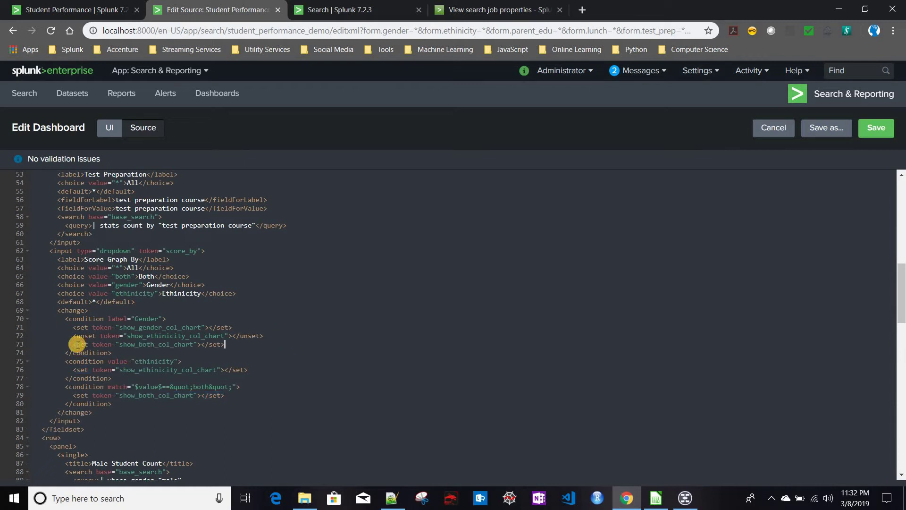
click(77, 344)
text(un)
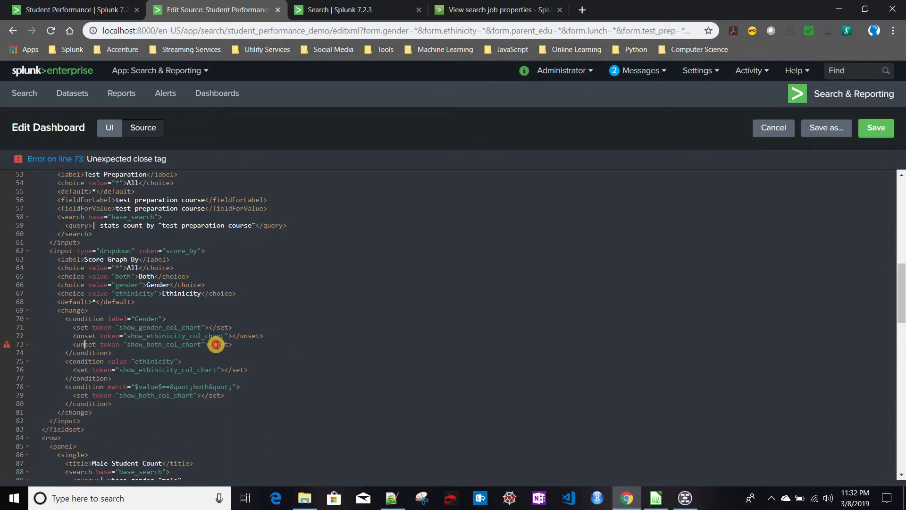
click(217, 344)
text(un)
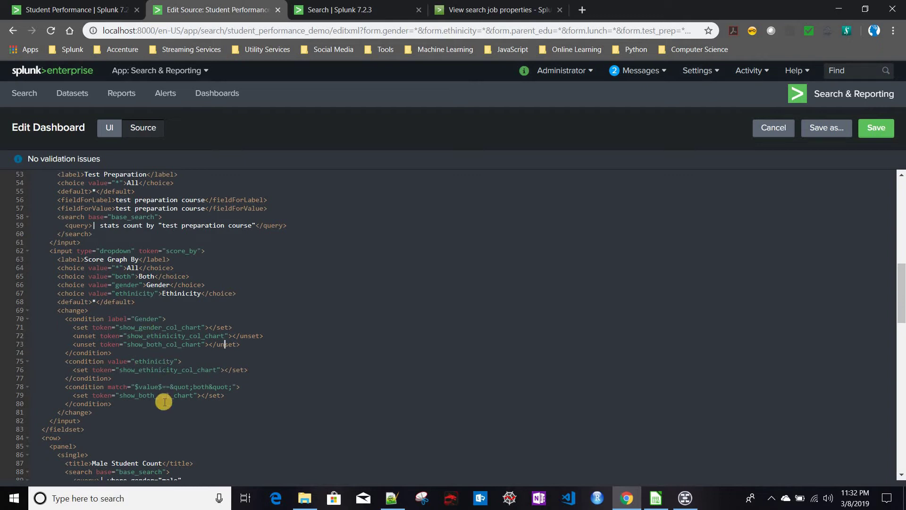
Step: Add an unset element for token "show_gender_col_chart" to the ethinicity condition, using a copy of the Gender condition's set line
drag(73, 327, 233, 327)
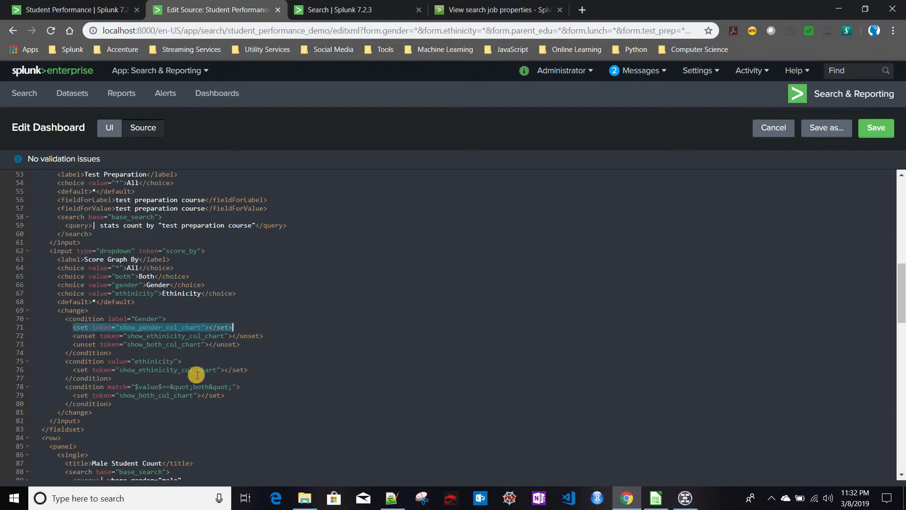
key(ctrl+c)
click(262, 369)
key(Return)
key(ctrl+v)
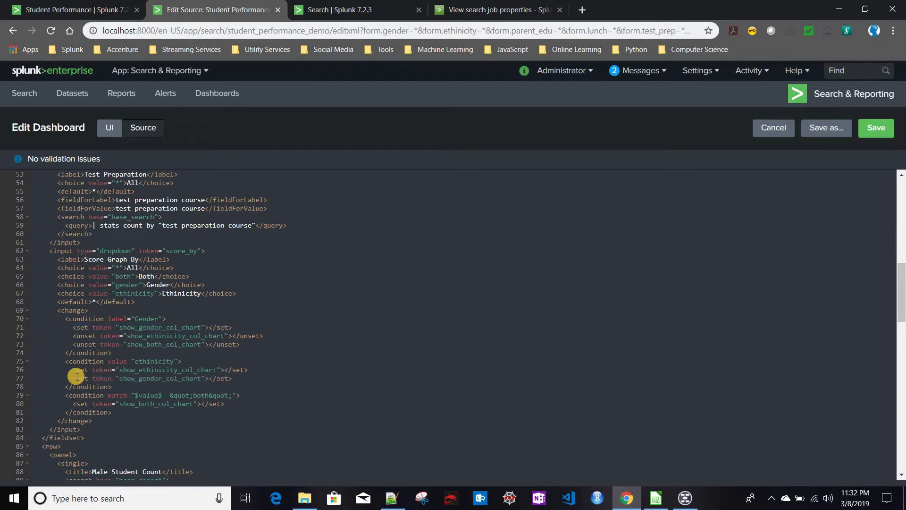
text(un)
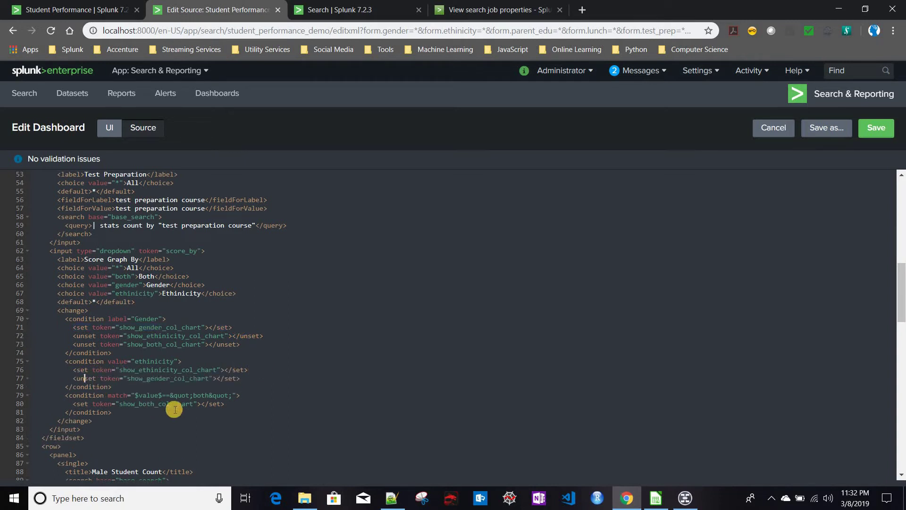
click(225, 378)
text(un)
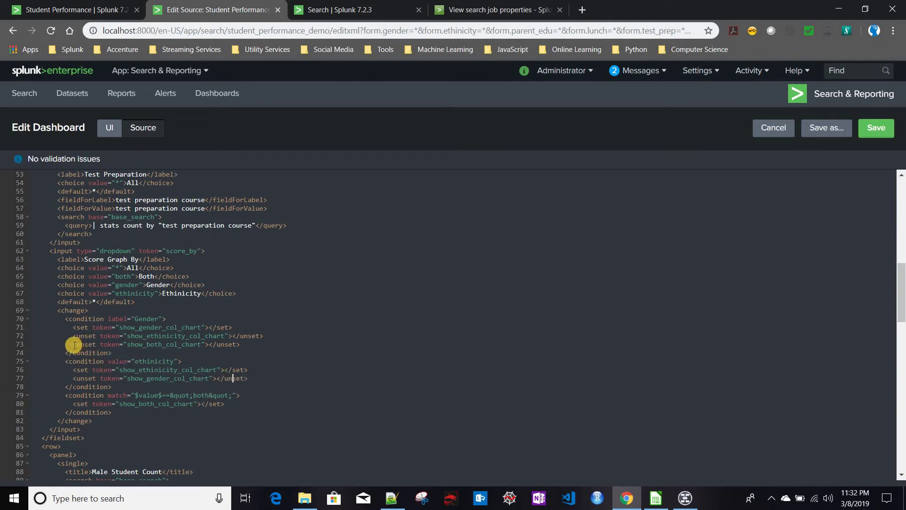
Step: Copy the "show_both_col_chart" unset line from the Gender condition to the end of the ethinicity condition
click(134, 344)
click(253, 344)
key(shift+Home)
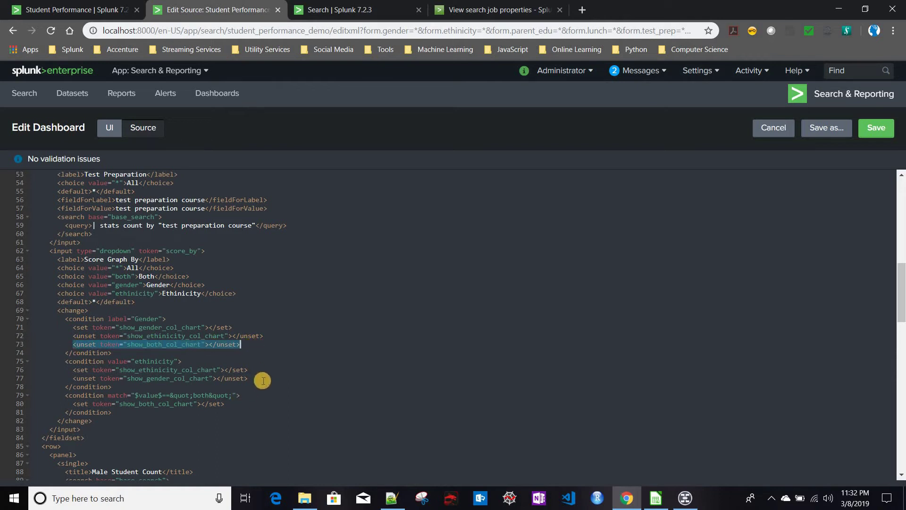
click(261, 379)
key(Return)
key(ctrl+v)
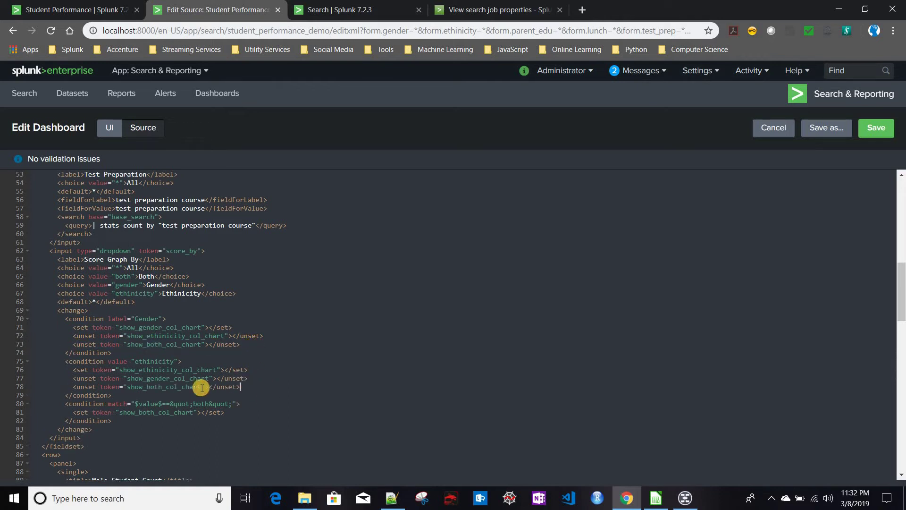
Step: Copy the "show_gender_col_chart" unset line from the ethinicity condition to below the set line in the both match condition
scroll(154, 357, down, 1)
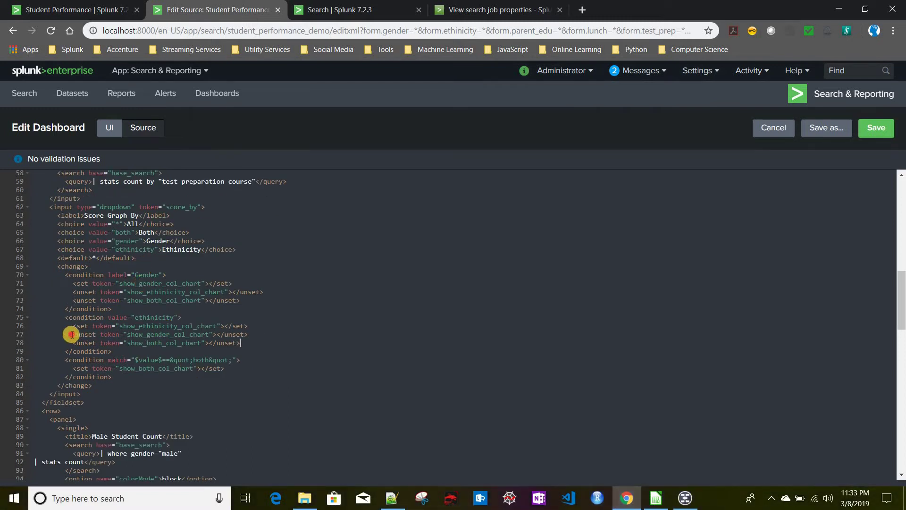
drag(73, 334, 265, 335)
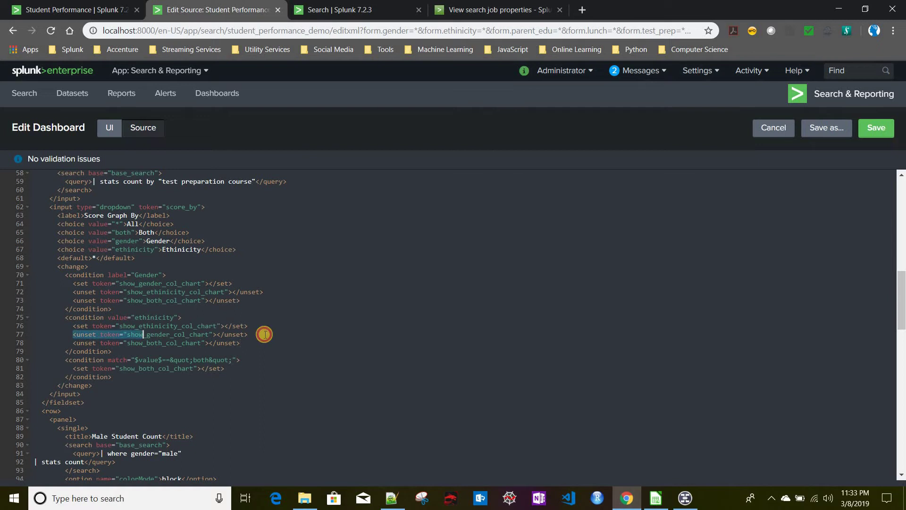
click(238, 370)
key(Return)
key(ctrl+v)
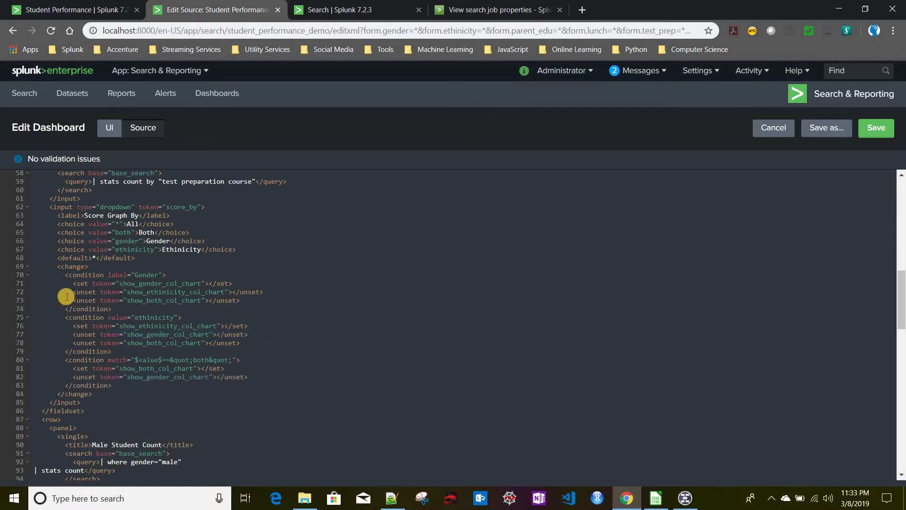
Step: Copy the "show_ethinicity_col_chart" unset line from the Gender condition to the end of the both match condition
click(264, 292)
key(shift+Home)
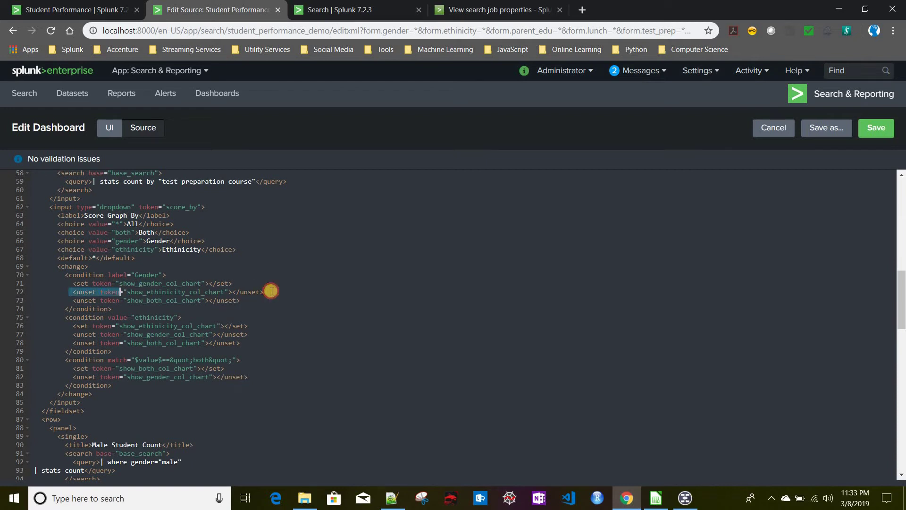
click(260, 373)
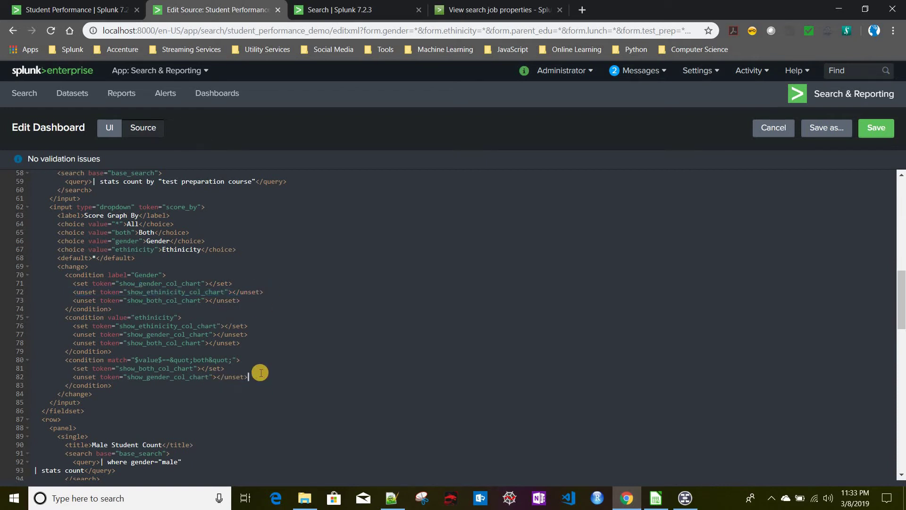
key(Return)
key(ctrl+v)
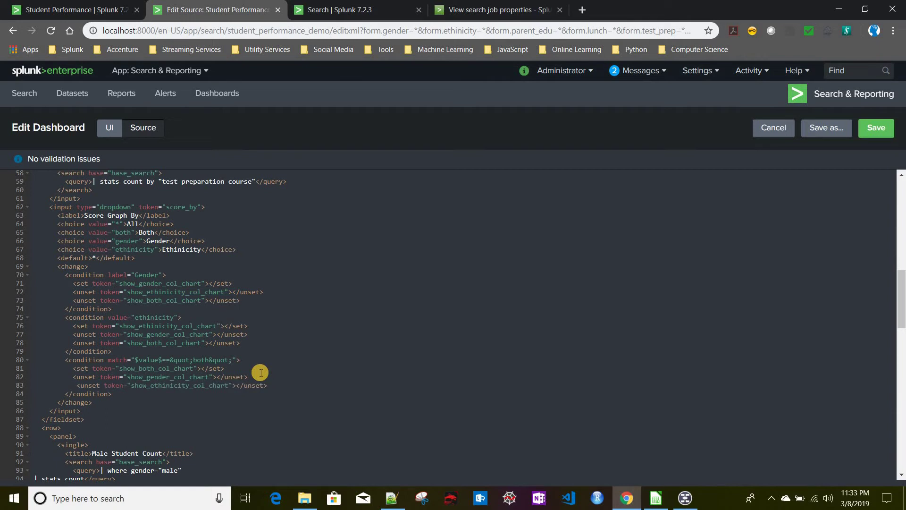
Step: Save the dashboard and reload it with all form parameters removed from its URL
scroll(73, 330, up, 1)
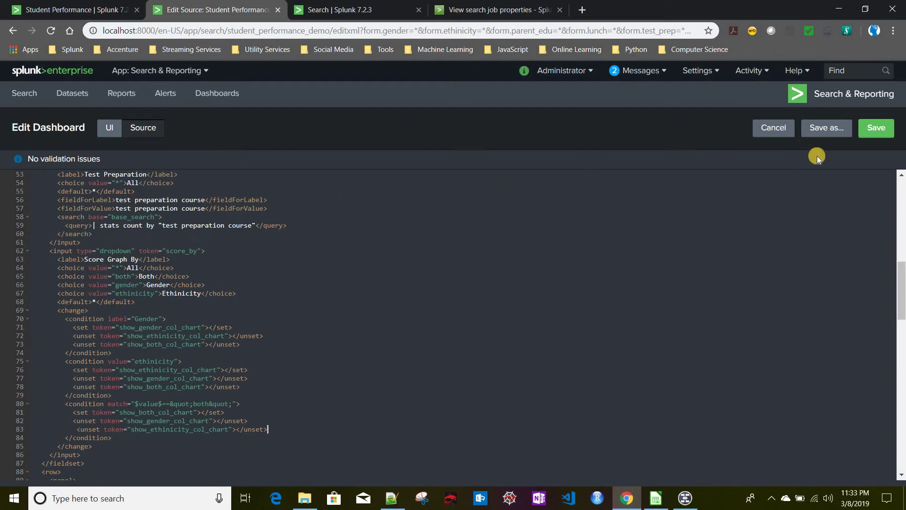
click(875, 132)
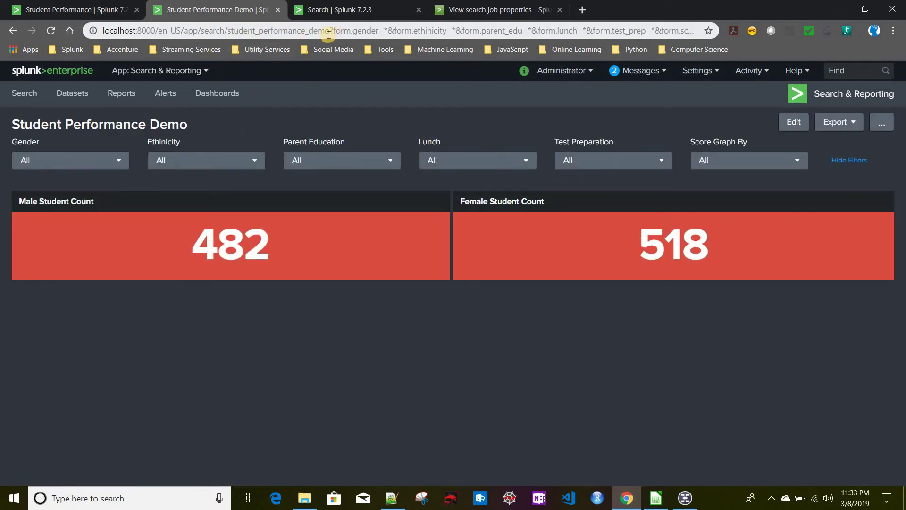
drag(330, 31, 902, 64)
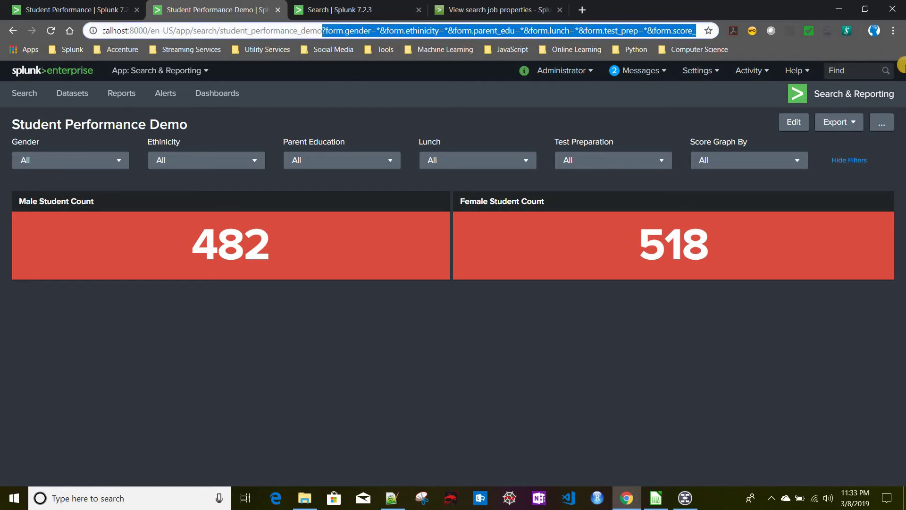
key(BackSpace)
key(Return)
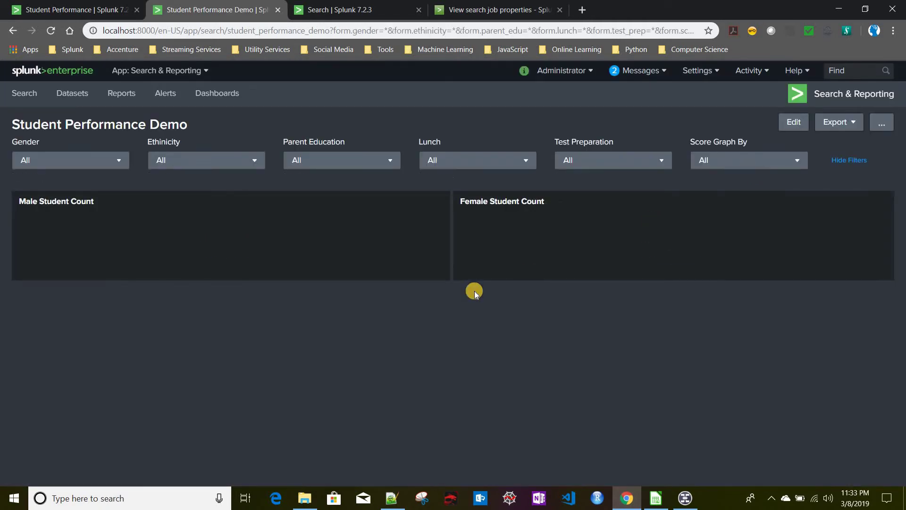
Step: Reopen the dashboard's XML source for editing and go to the conditions of the Score Graph By input
click(745, 166)
click(789, 126)
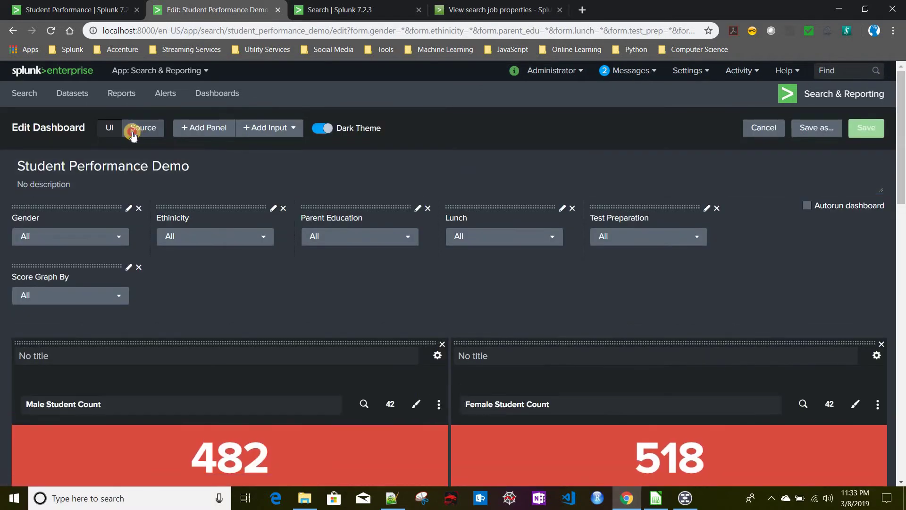
click(143, 128)
scroll(217, 314, down, 10)
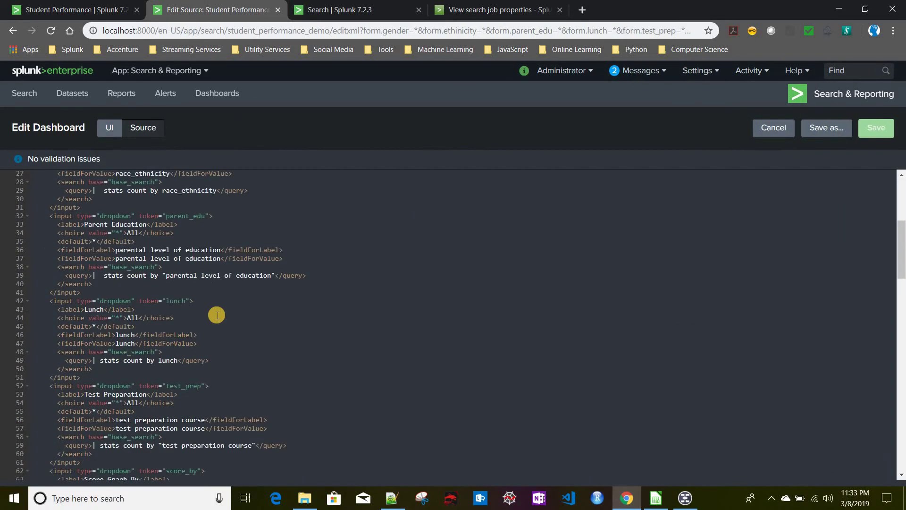
scroll(217, 315, down, 1)
scroll(178, 320, up, 2)
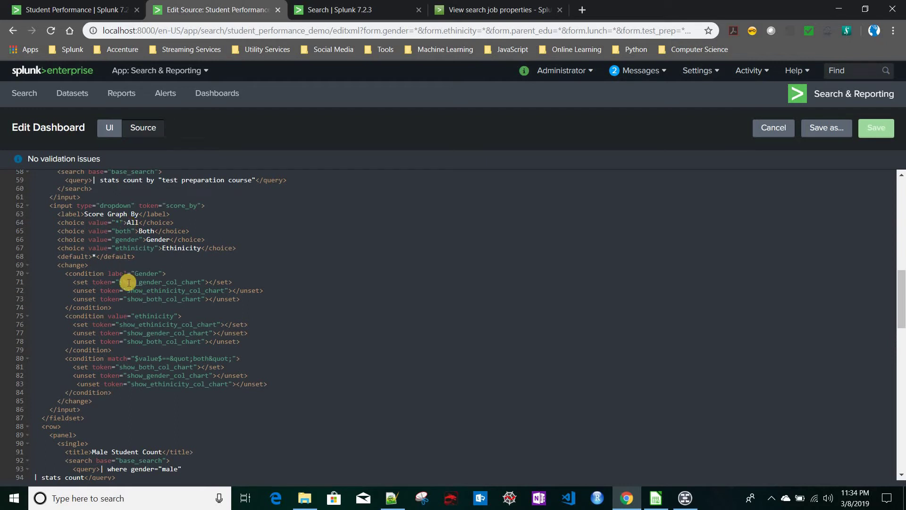
Step: Add an empty condition element without attributes after the both match condition, inside the change block
click(127, 394)
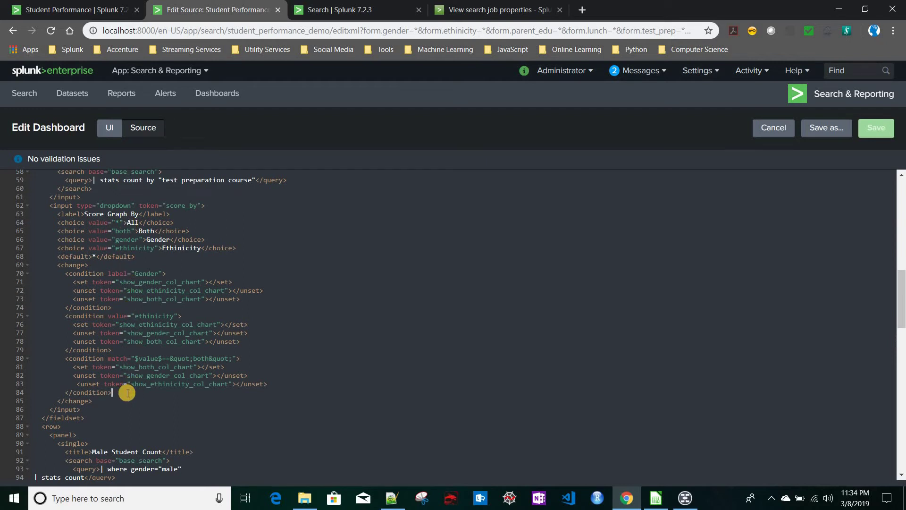
key(Return)
text(<)
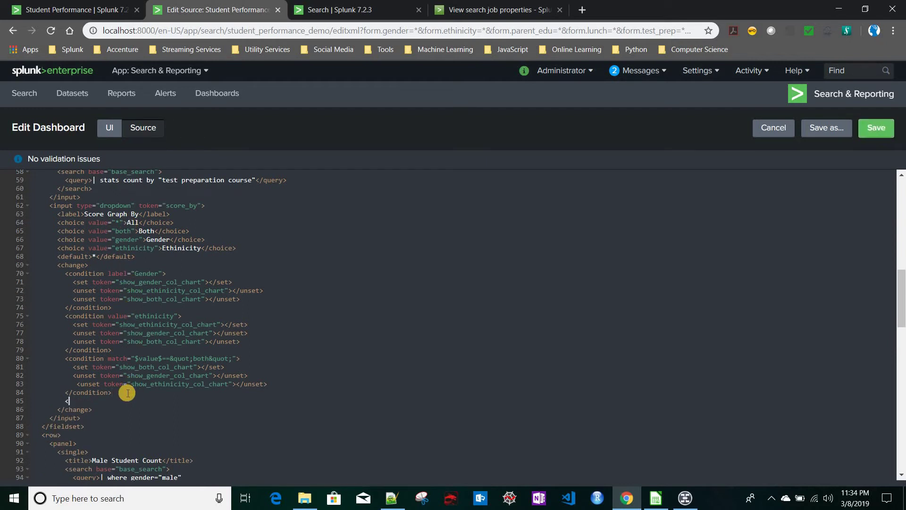
text(condit)
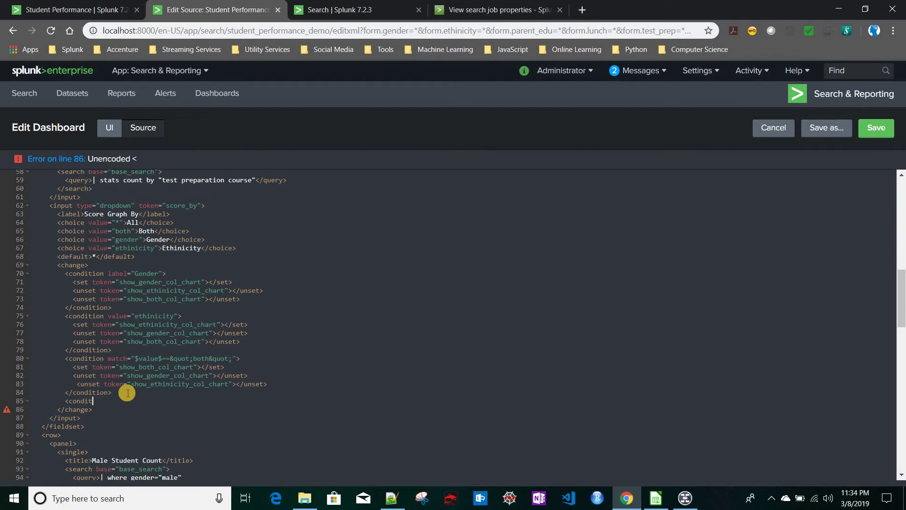
text(ion>)
key(Return)
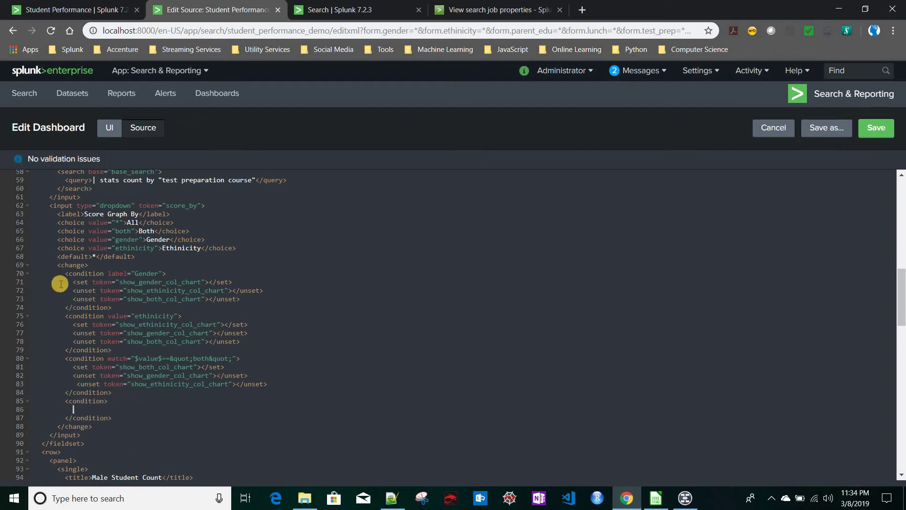
Step: Fill the attribute-free condition with copies of the set lines for "show_gender_col_chart" and "show_ethinicity_col_chart"
drag(70, 283, 274, 283)
key(ctrl+c)
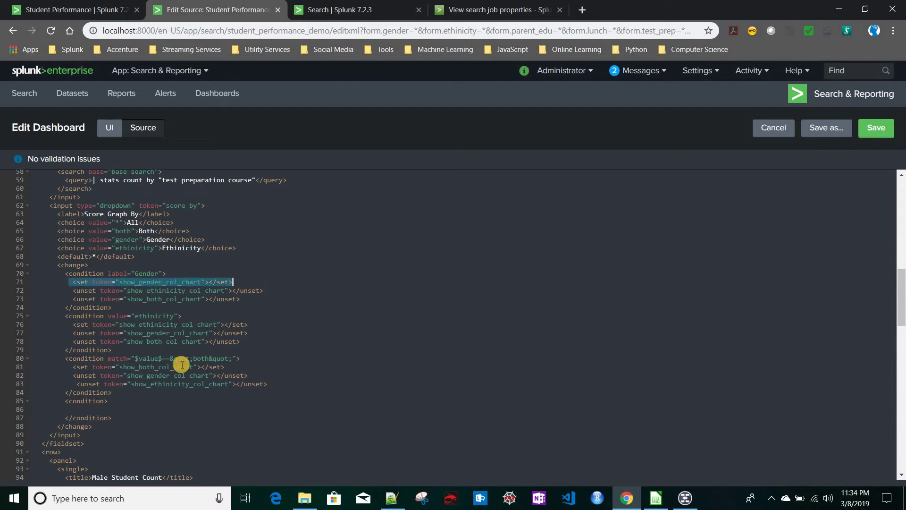
click(88, 410)
key(ctrl+v)
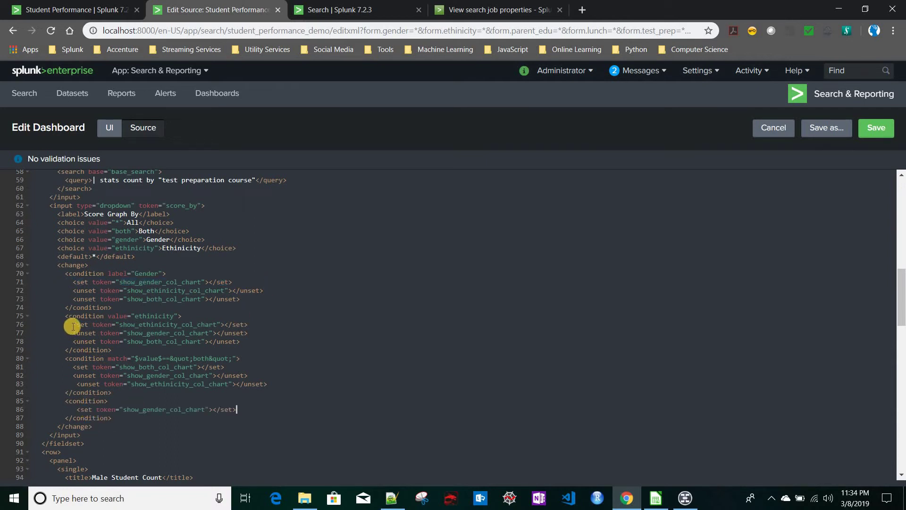
drag(267, 325, 266, 323)
key(ctrl+c)
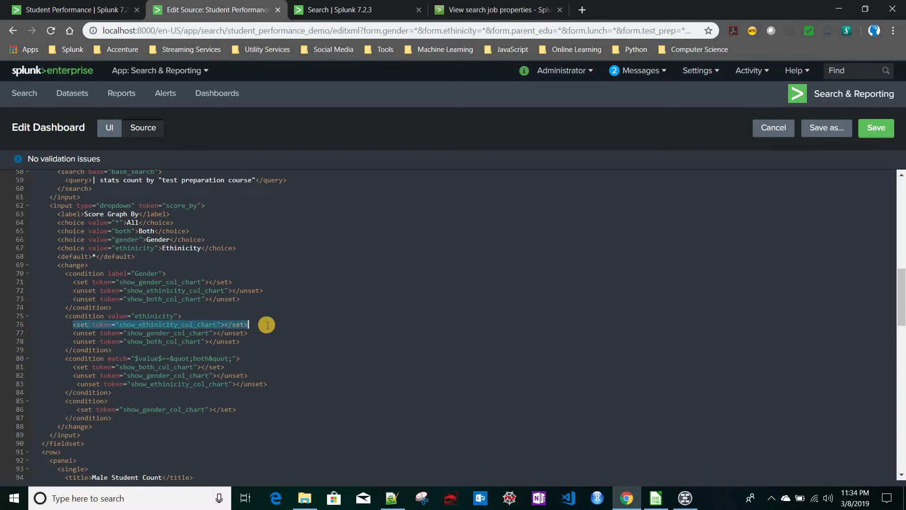
click(253, 407)
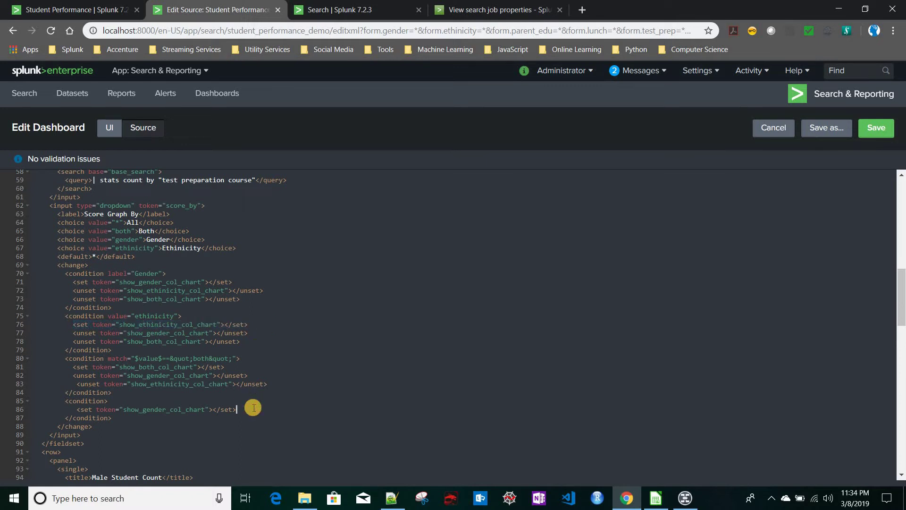
key(Return)
key(ctrl+v)
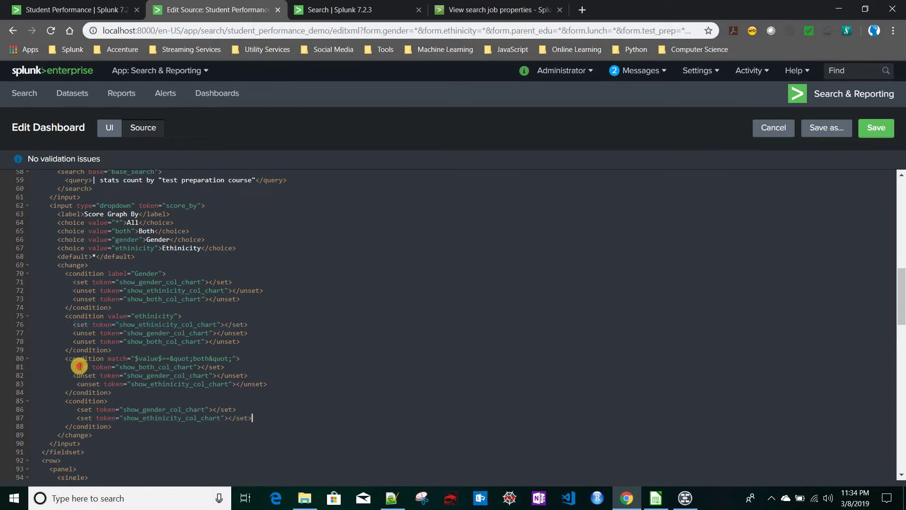
Step: Add a copy of the "show_both_col_chart" set line as the last line of the attribute-free condition
drag(74, 366, 241, 367)
key(ctrl+c)
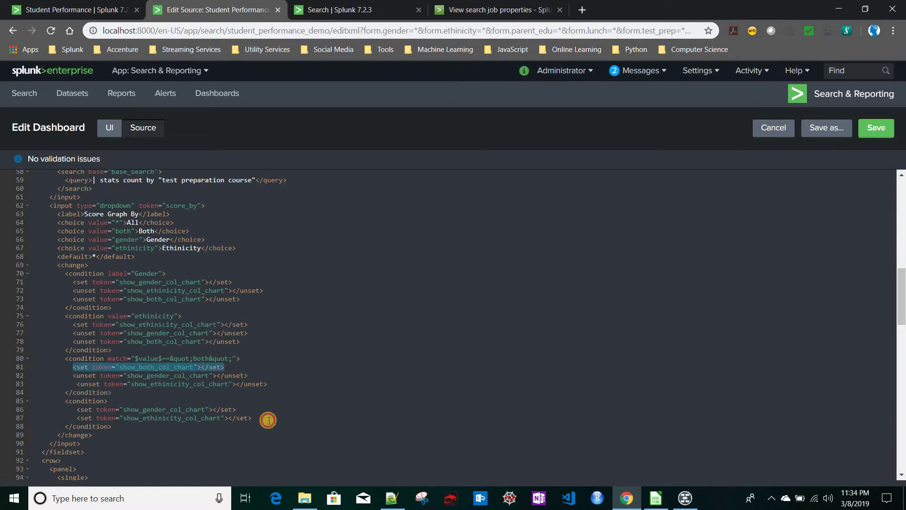
click(268, 420)
key(Return)
key(ctrl+v)
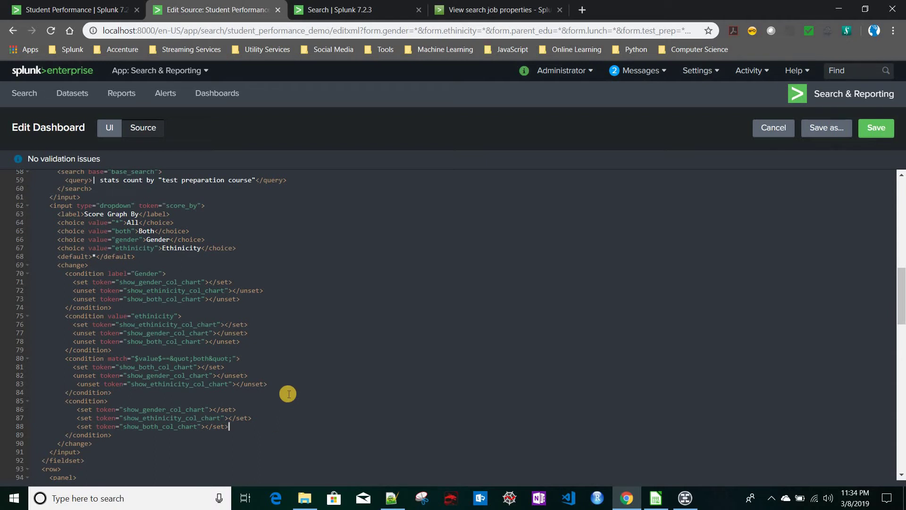
Step: Save the dashboard, reload it without the form parameters in its URL, and check the score charts
click(874, 128)
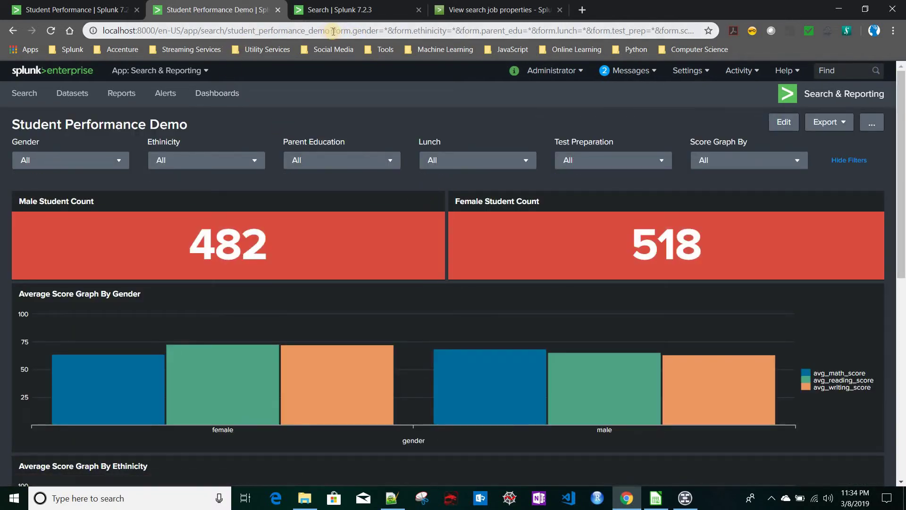
drag(331, 30, 904, 44)
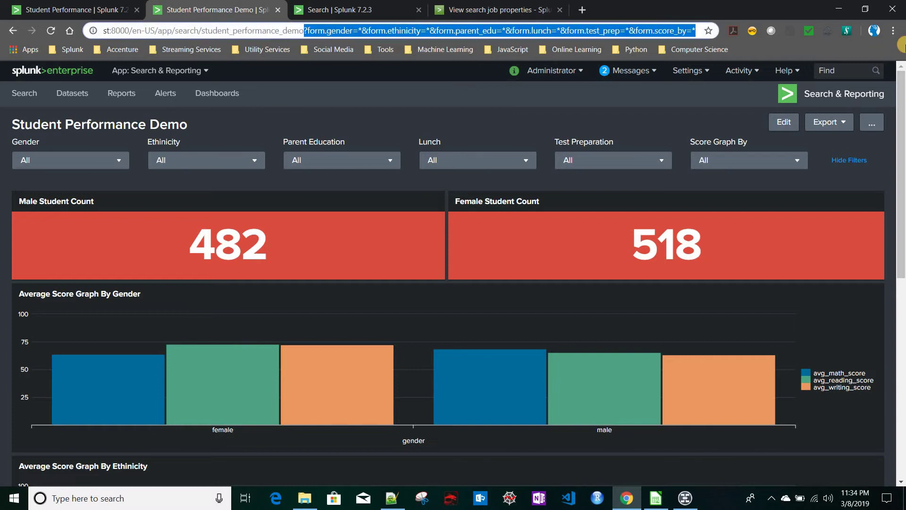
key(BackSpace)
key(Return)
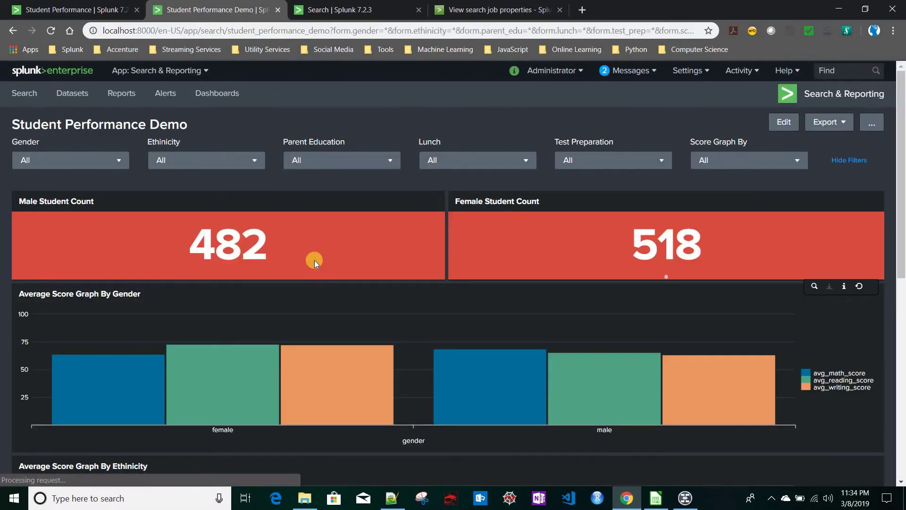
scroll(314, 260, down, 10)
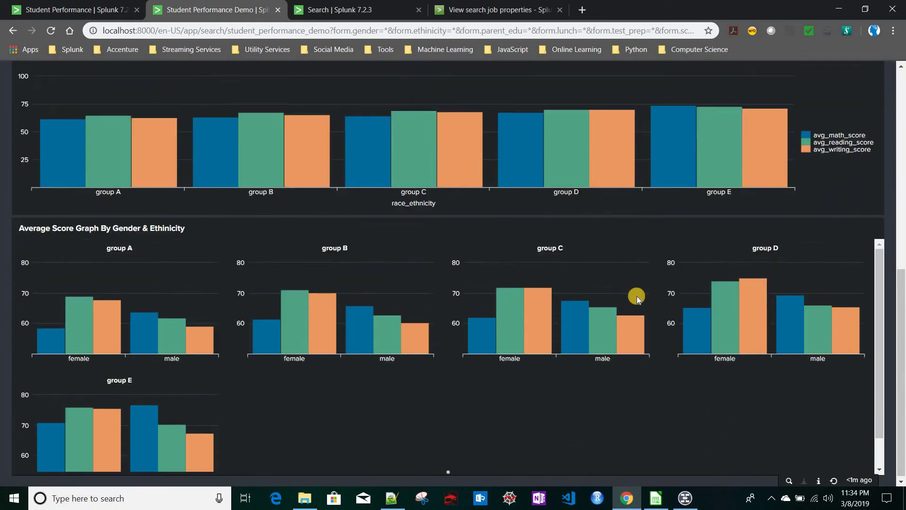
scroll(637, 298, up, 10)
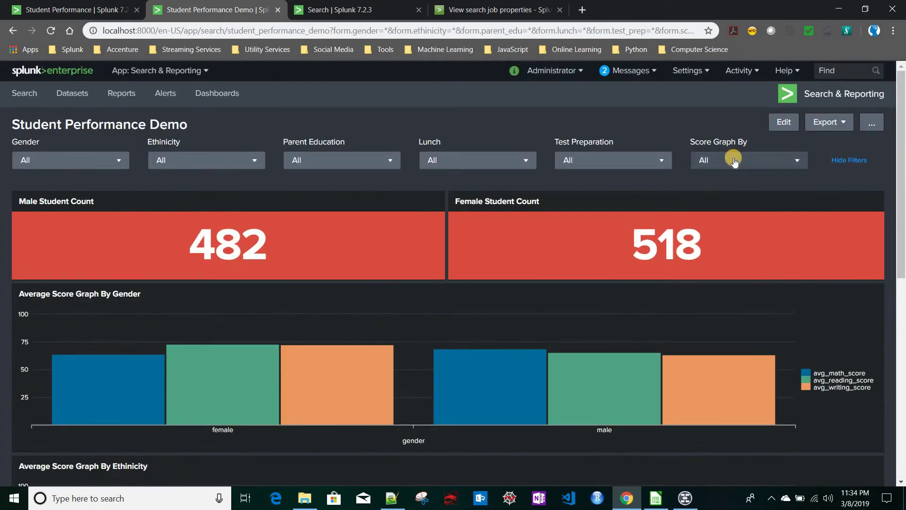
Step: Test the Score Graph By filter with Both and All, checking which score charts are shown
click(732, 160)
click(731, 208)
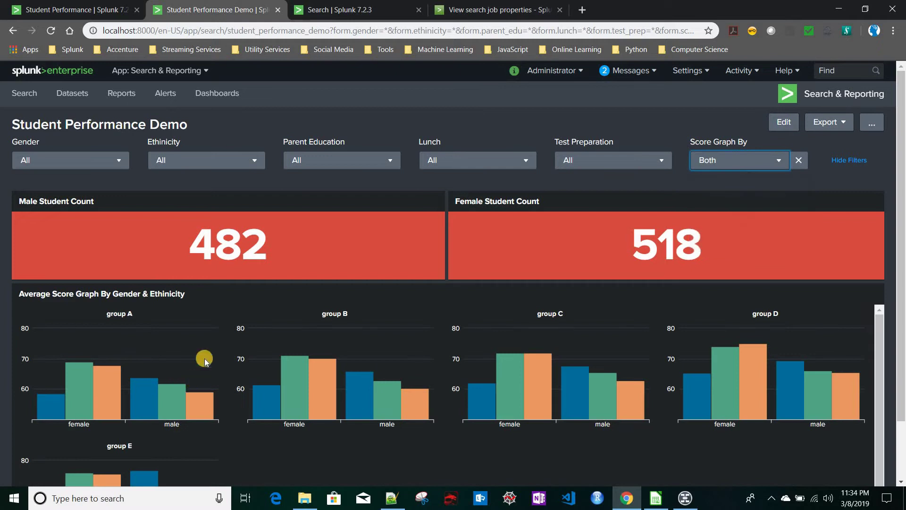
scroll(216, 384, down, 1)
click(777, 162)
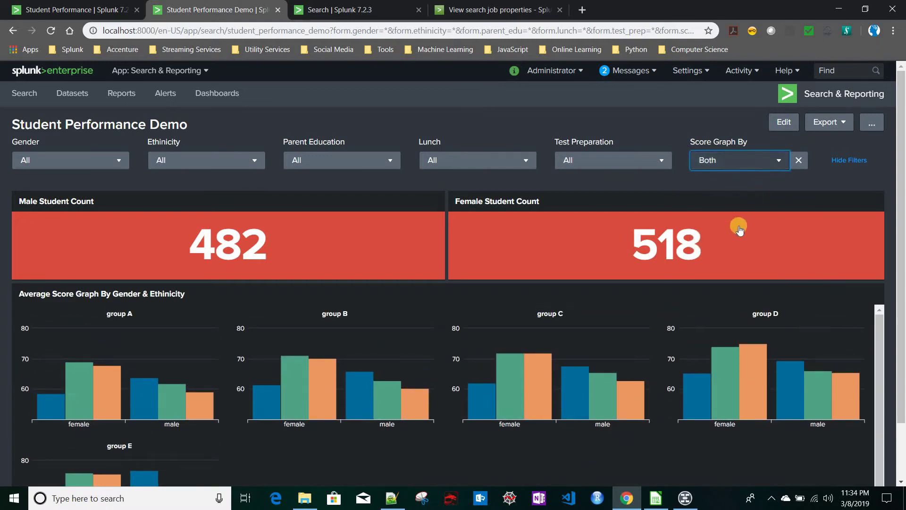
click(740, 229)
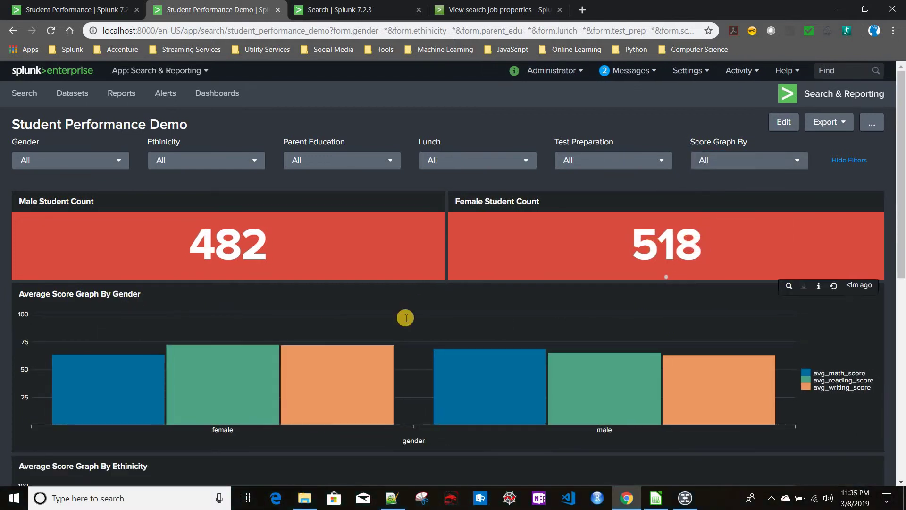
scroll(405, 316, down, 9)
scroll(406, 318, up, 10)
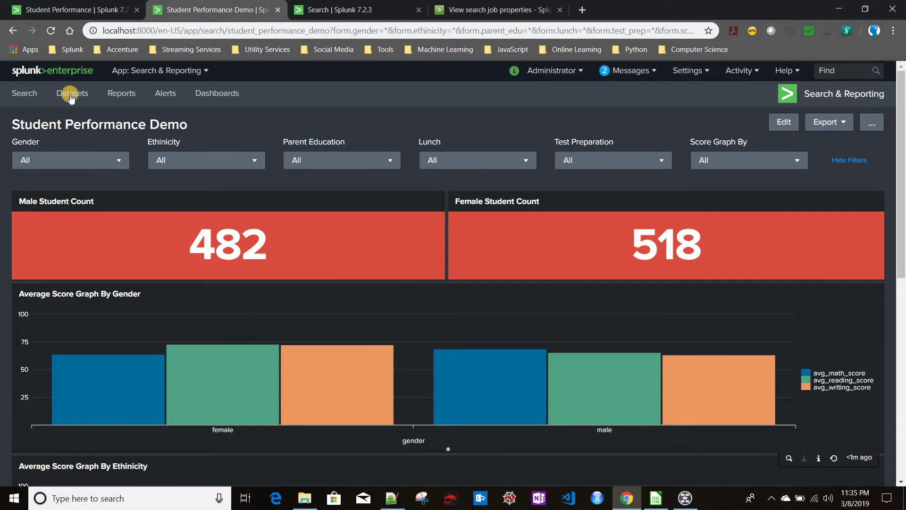
Step: Put the Student Performance Demo dashboard into edit mode and add a radio input to it
click(72, 14)
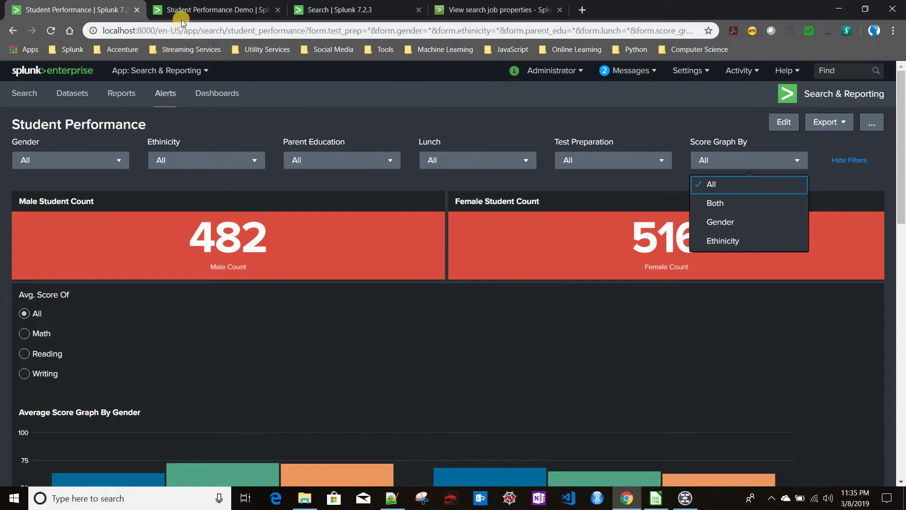
click(220, 10)
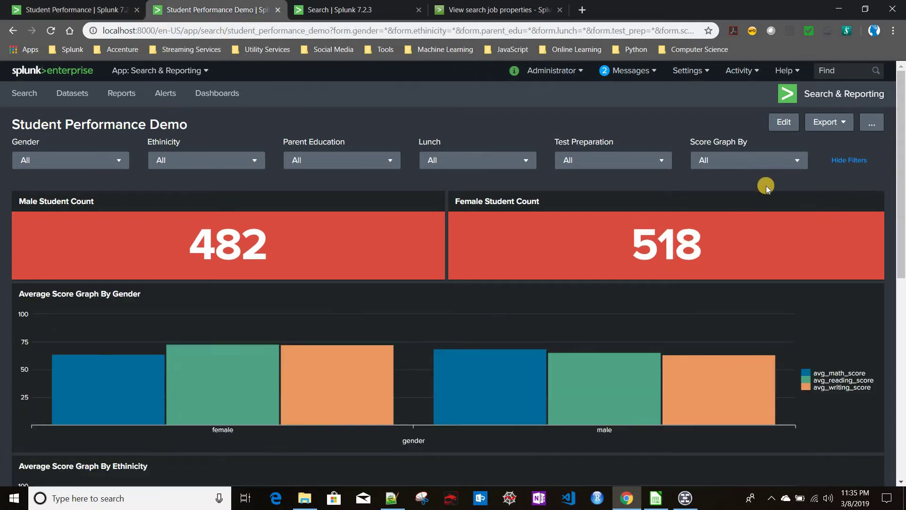
click(784, 124)
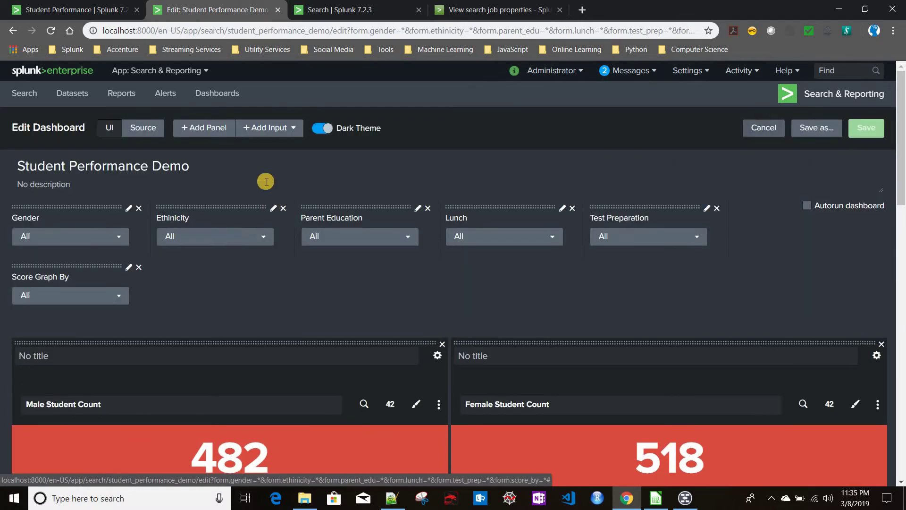
click(276, 128)
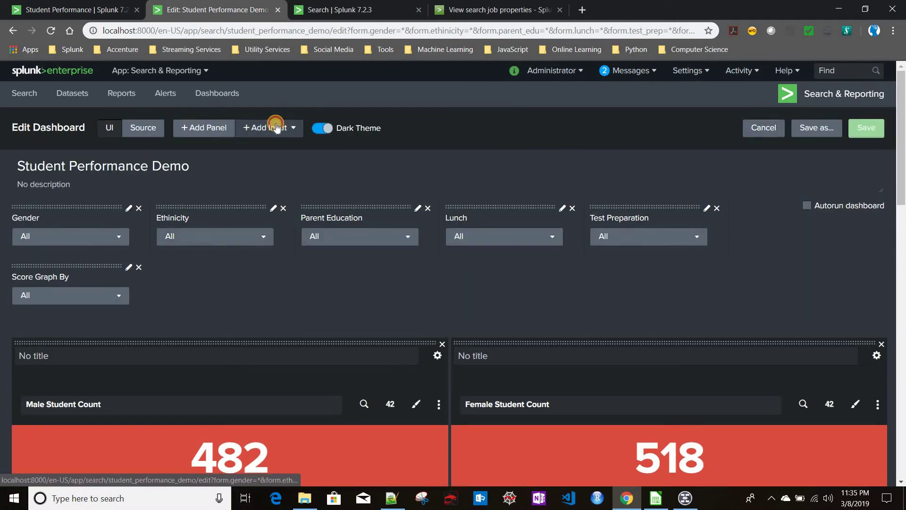
click(221, 170)
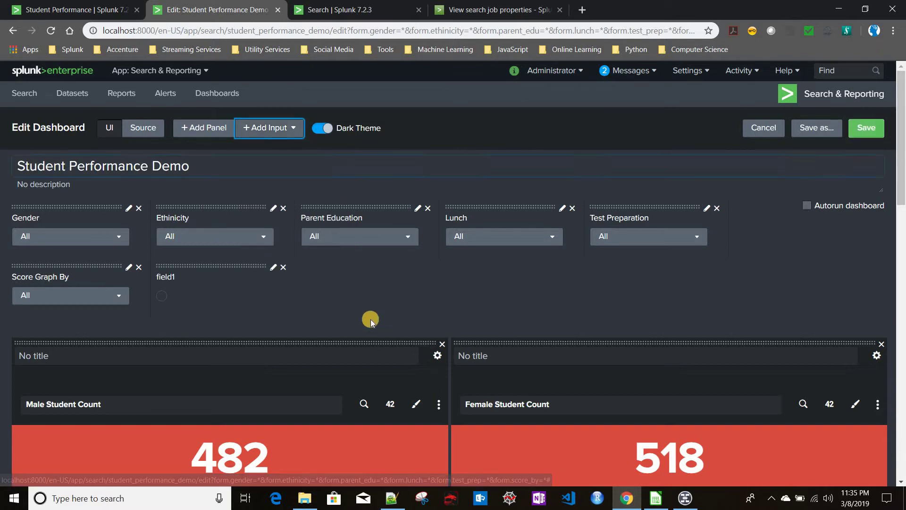
Step: In the XML source, cut the new "field1" radio input out of the fieldset
click(131, 136)
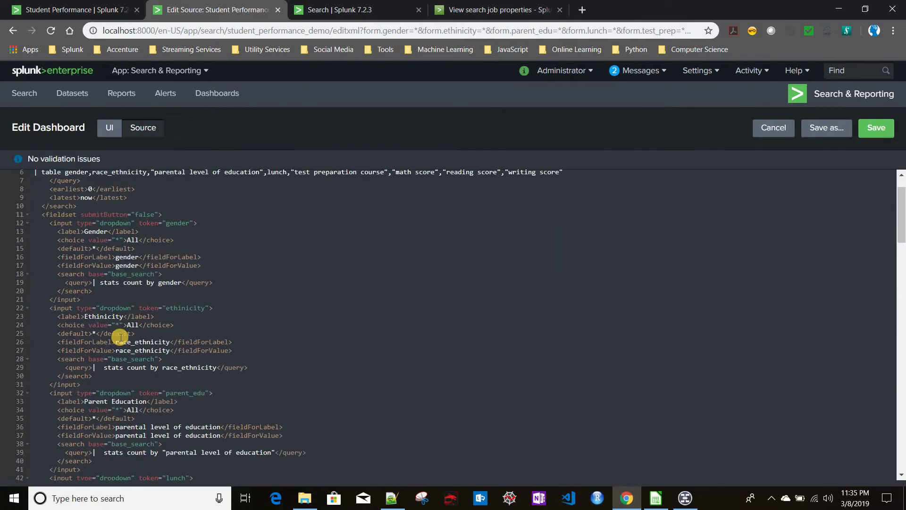
scroll(120, 337, down, 10)
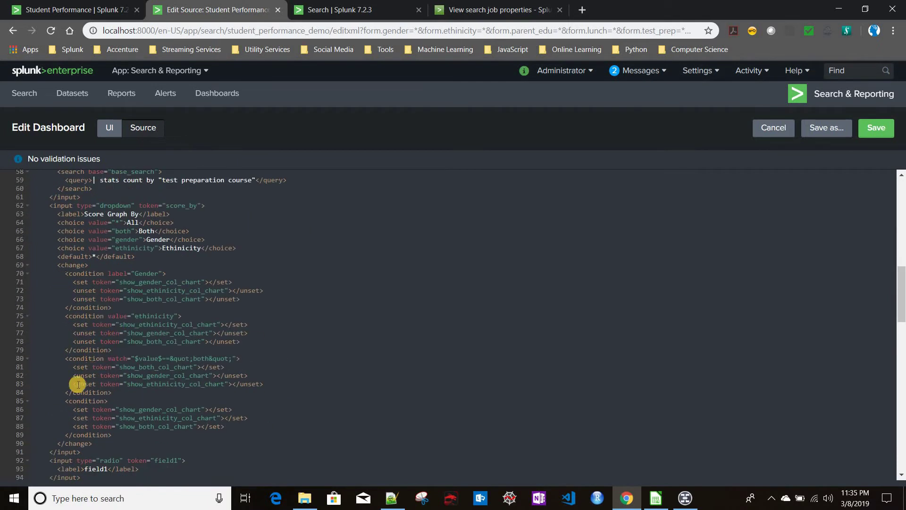
scroll(78, 385, down, 2)
click(85, 389)
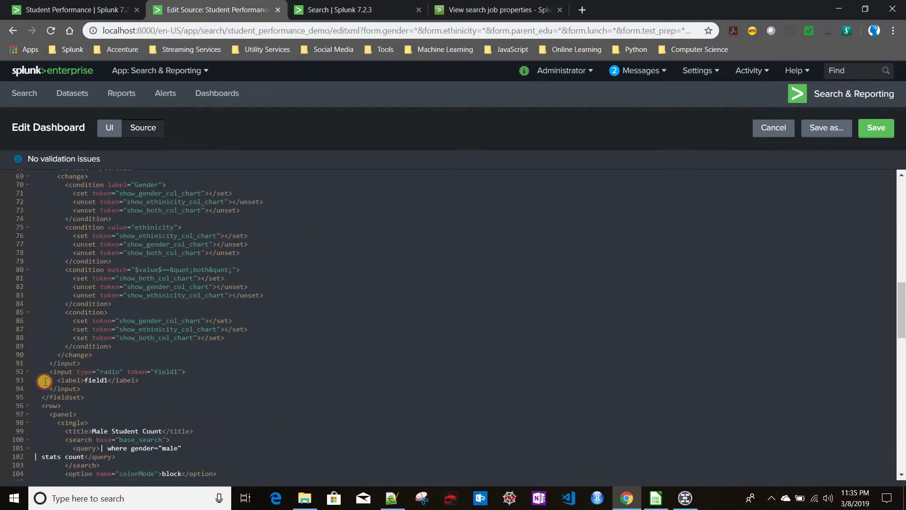
shift+click(20, 373)
key(ctrl+c)
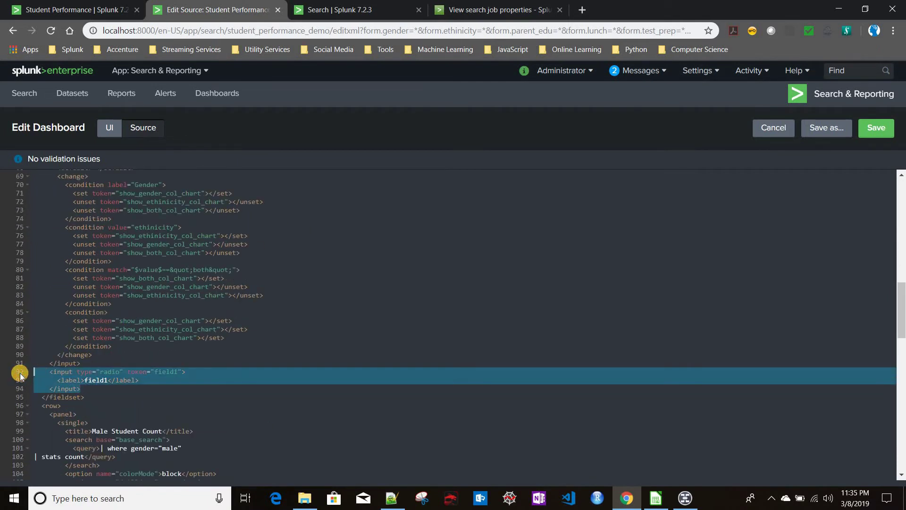
key(BackSpace)
Step: Paste the radio input above the chart in the "$show_gender_col_chart$" row's panel and set its token to "gender_graph_score_by"
scroll(143, 400, down, 11)
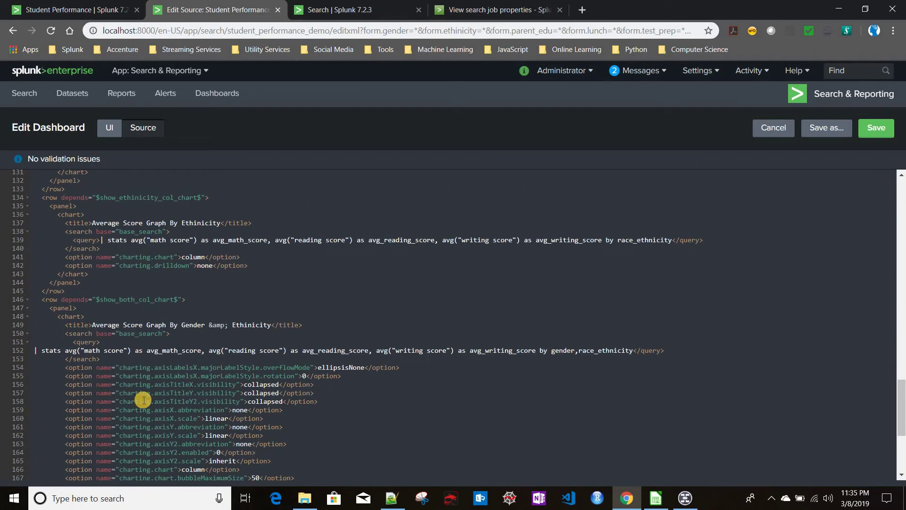
scroll(204, 303, up, 4)
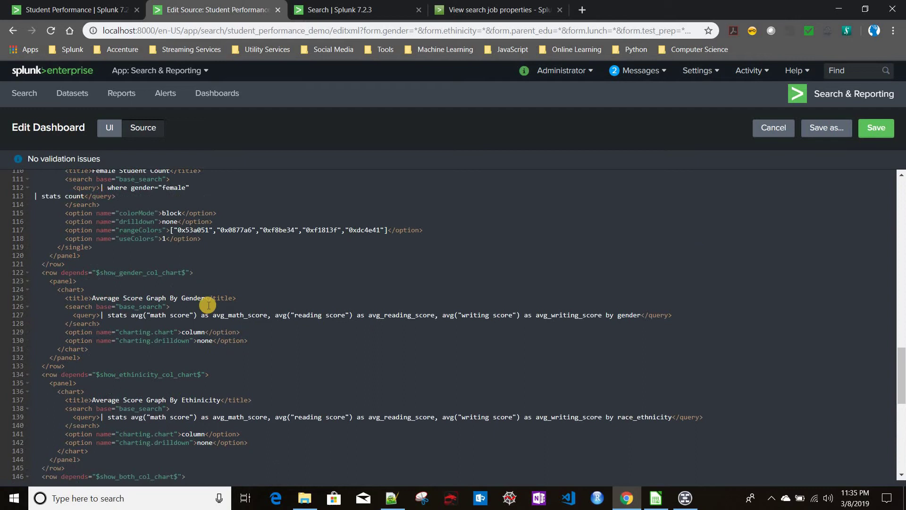
click(85, 281)
key(Return)
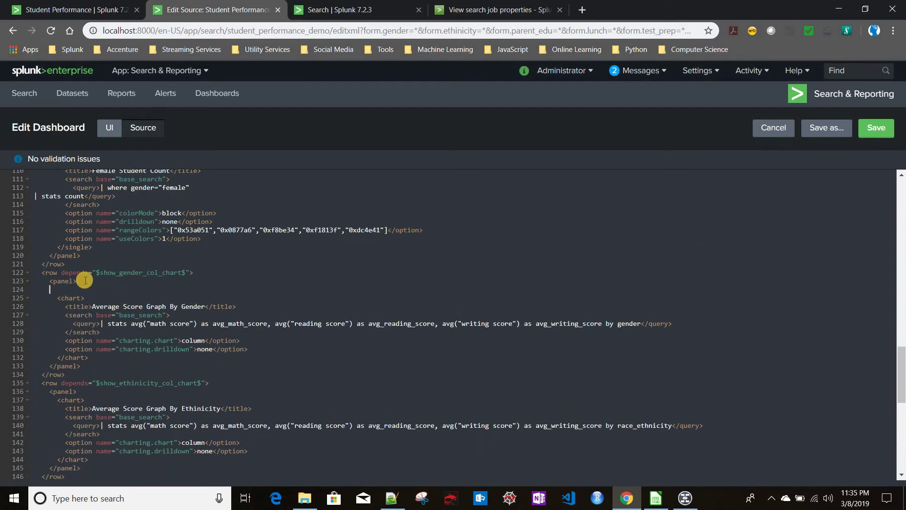
key(ctrl+v)
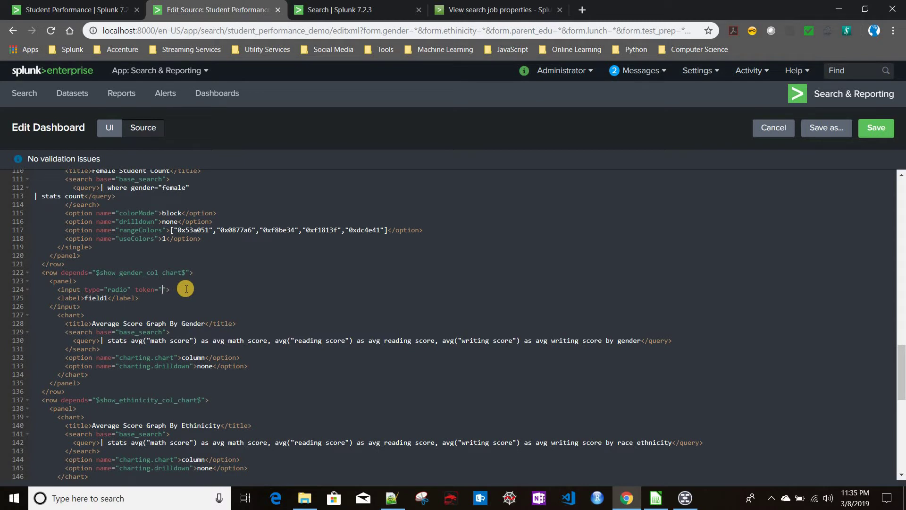
text(gender_graph_score_by)
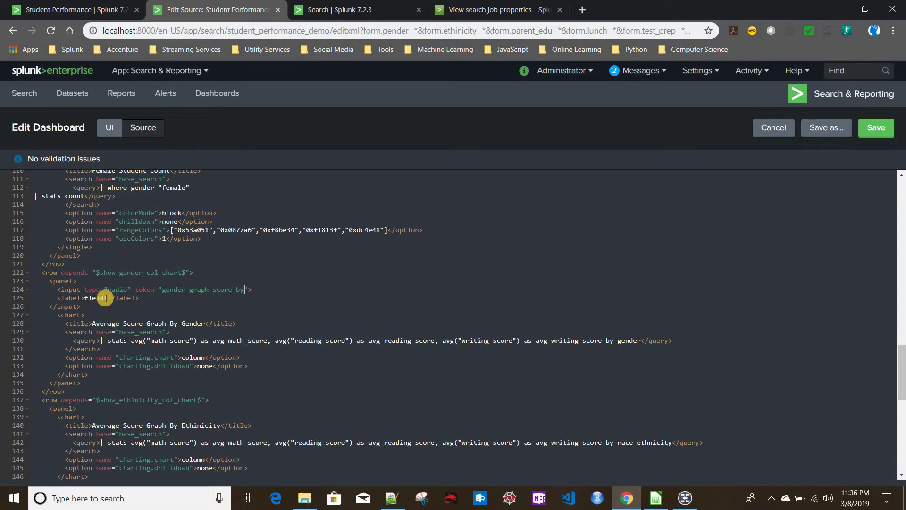
Step: Label the radio input "Avg. Score Of", copied from the Student Performance dashboard, and change its token to "gender_graph_score_of"
click(71, 10)
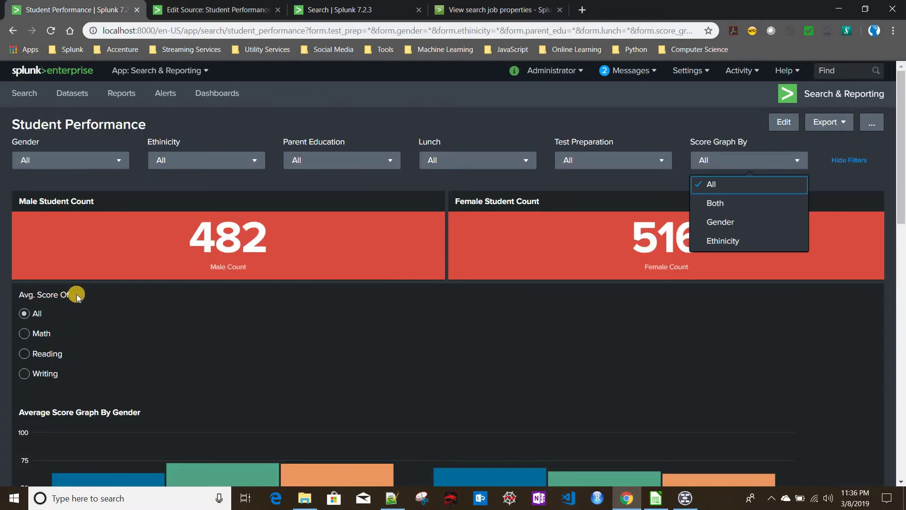
drag(77, 295, 8, 296)
key(ctrl+c)
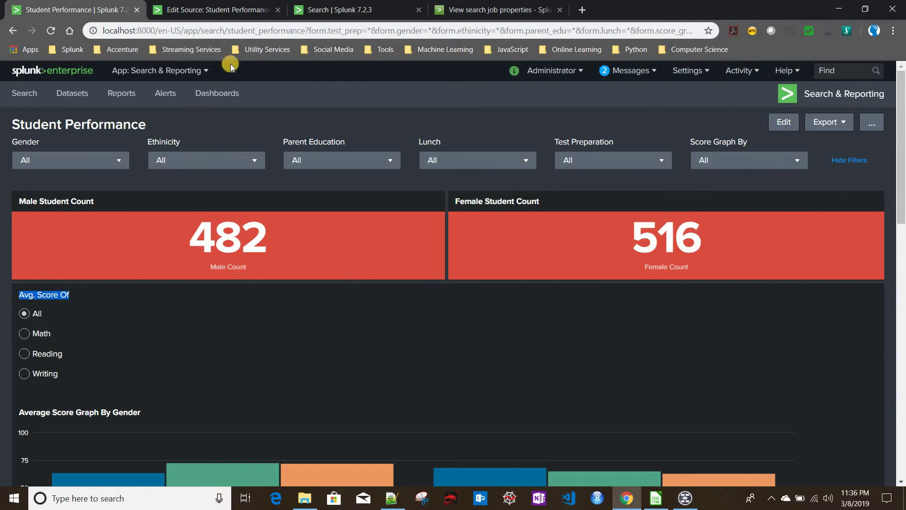
click(222, 9)
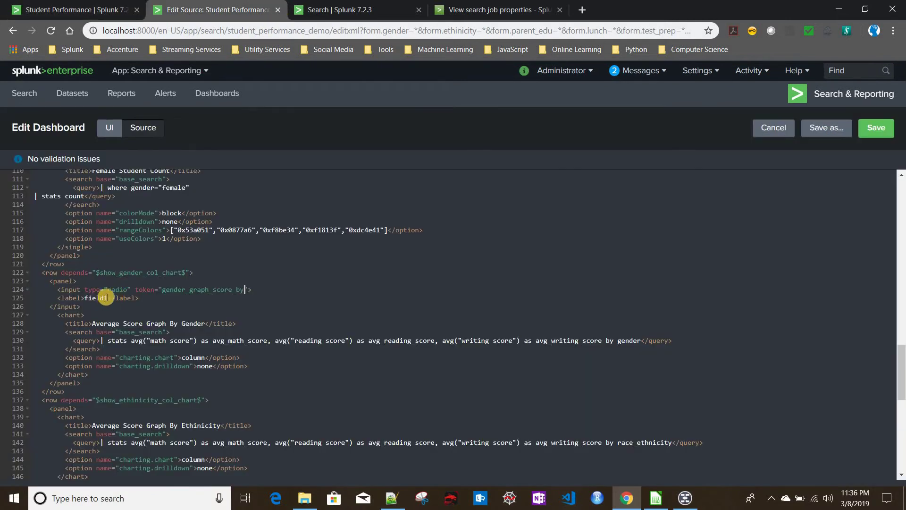
double_click(88, 298)
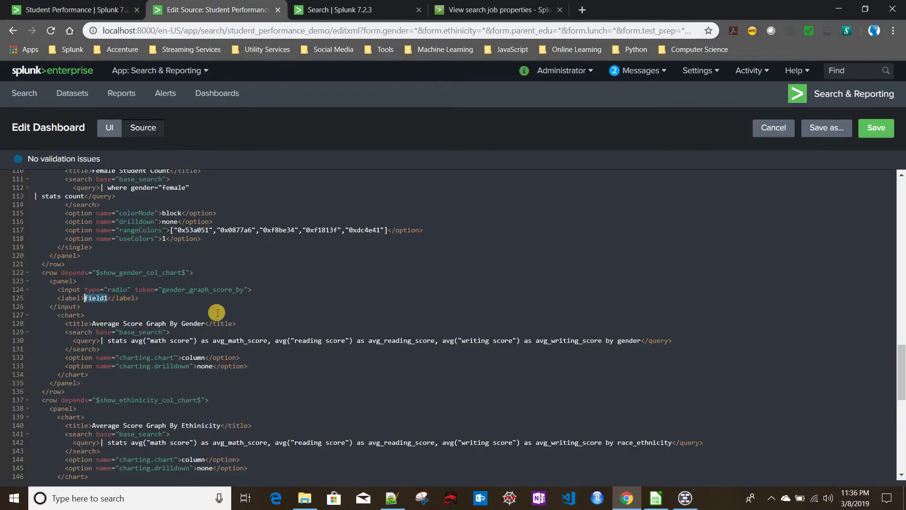
key(ctrl+v)
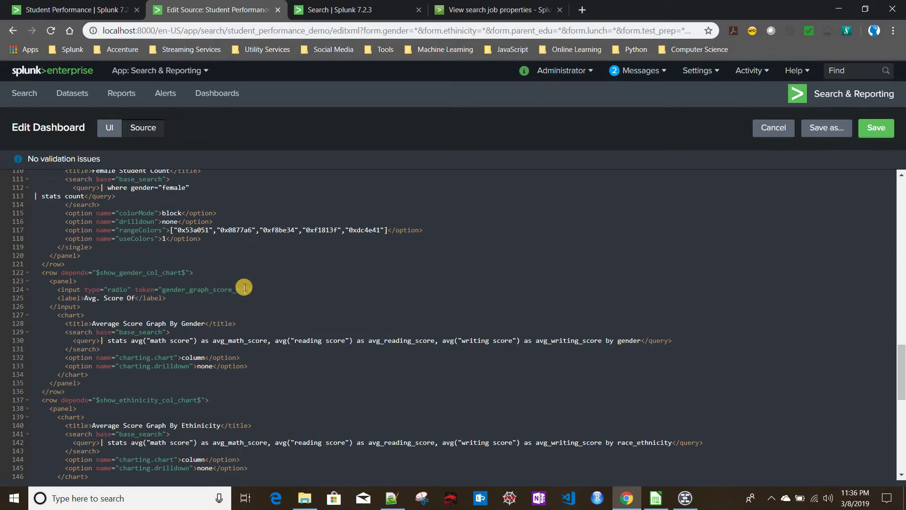
text(of)
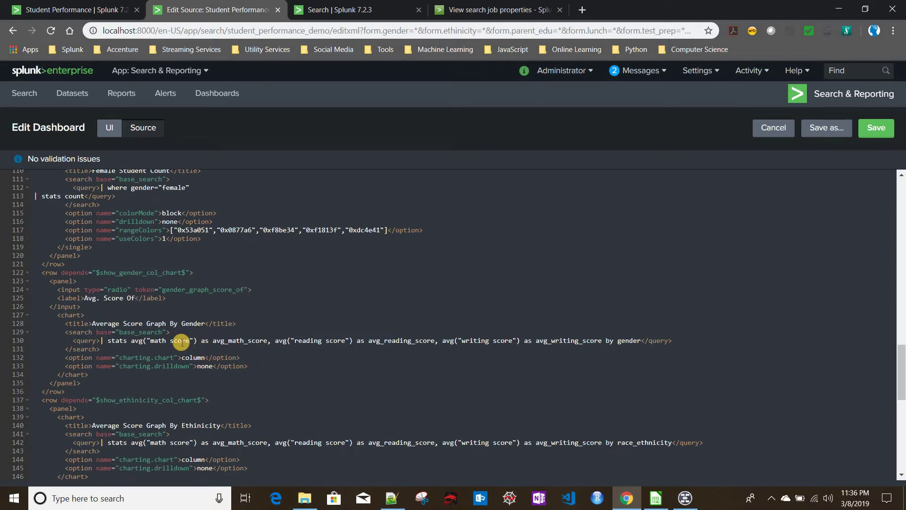
Step: Return to the visual editor and compare the Avg. Score Of input with its counterpart on the Student Performance dashboard
scroll(235, 352, down, 1)
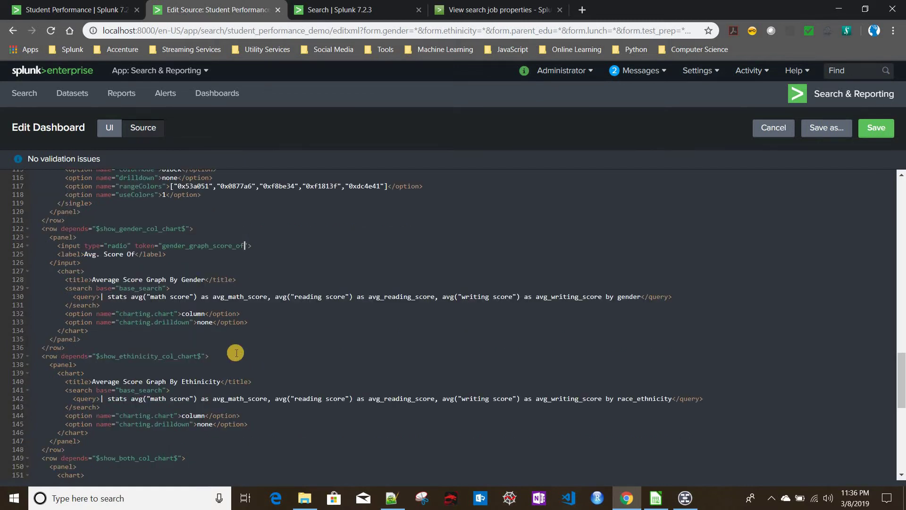
scroll(197, 310, up, 1)
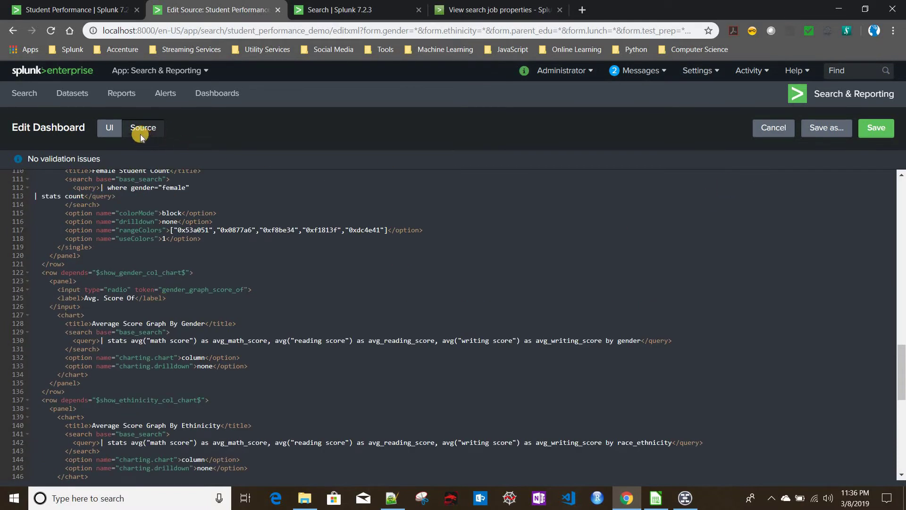
click(109, 128)
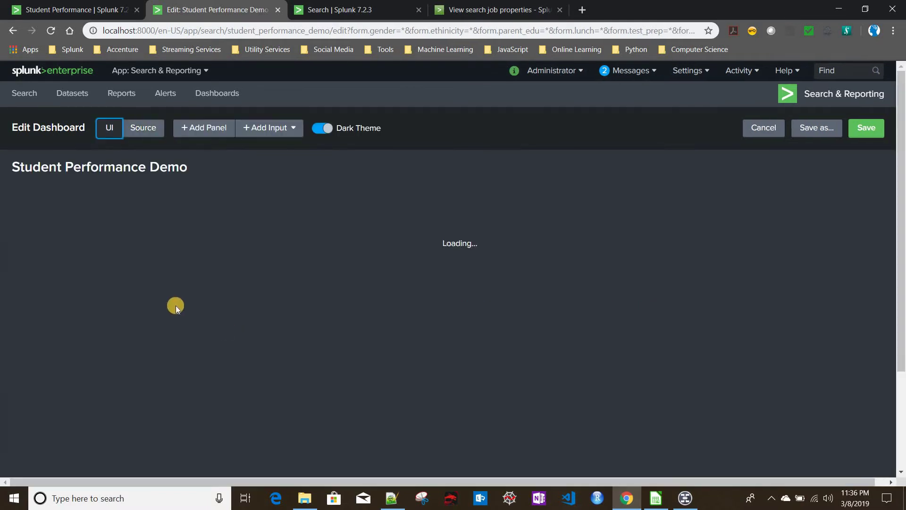
scroll(19, 261, down, 4)
scroll(19, 262, down, 1)
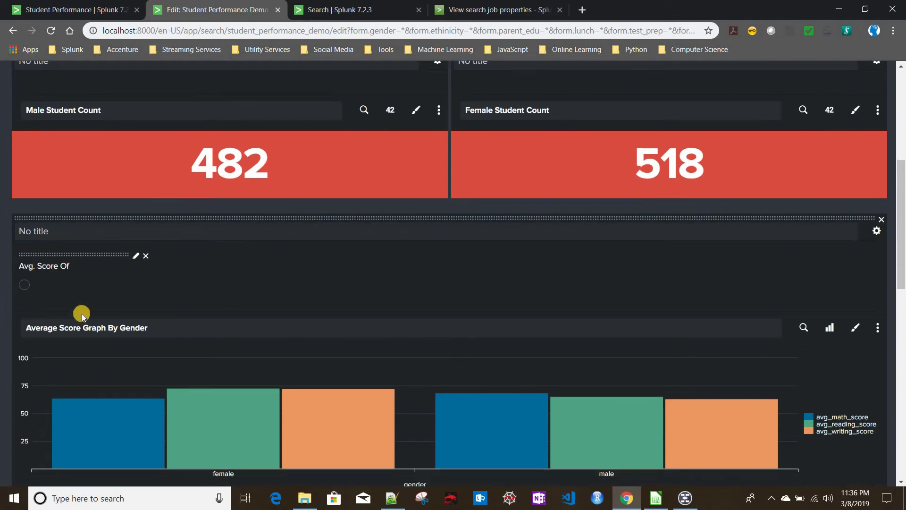
click(21, 227)
click(59, 314)
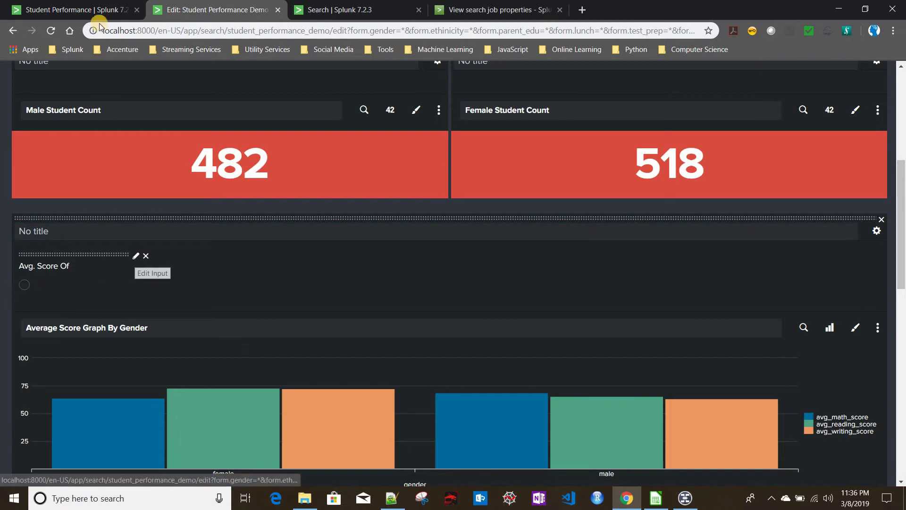
click(93, 9)
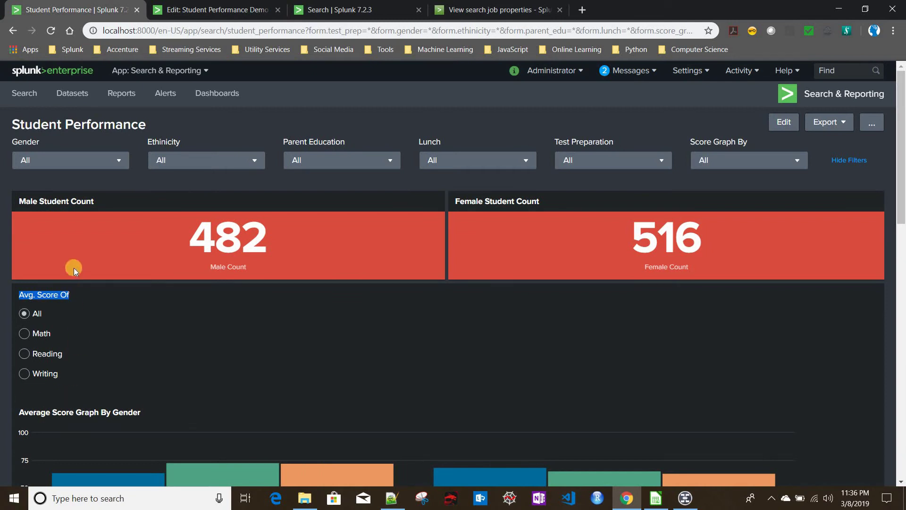
Step: In the Student Performance Demo editor, add a static option named "All" with value "all" to the Avg. Score Of radio input
click(207, 9)
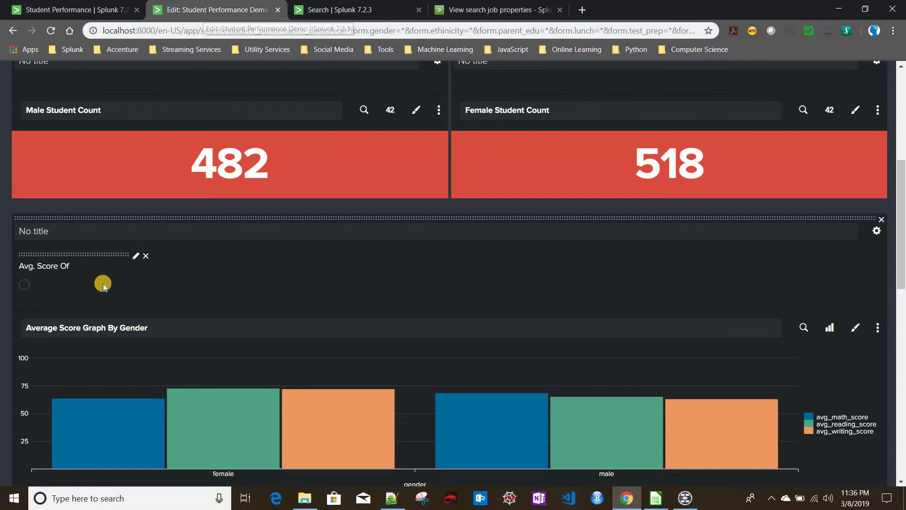
click(136, 255)
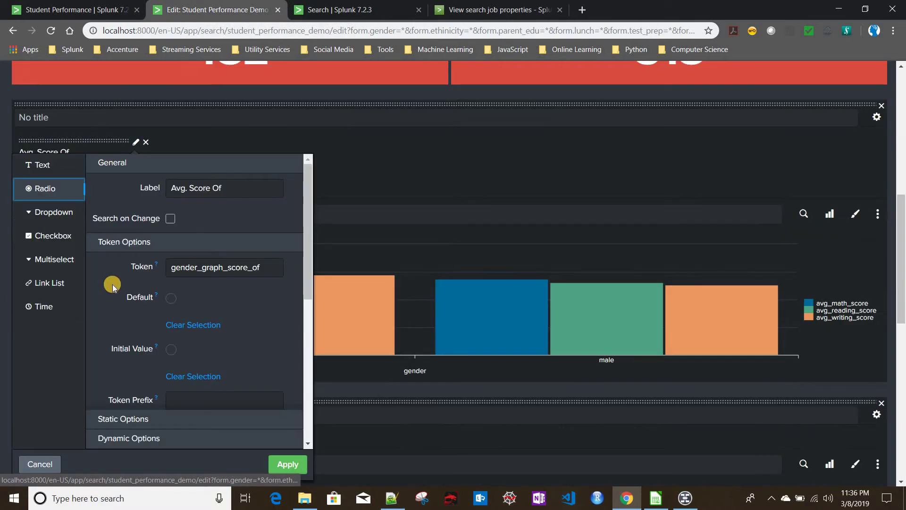
scroll(113, 284, down, 5)
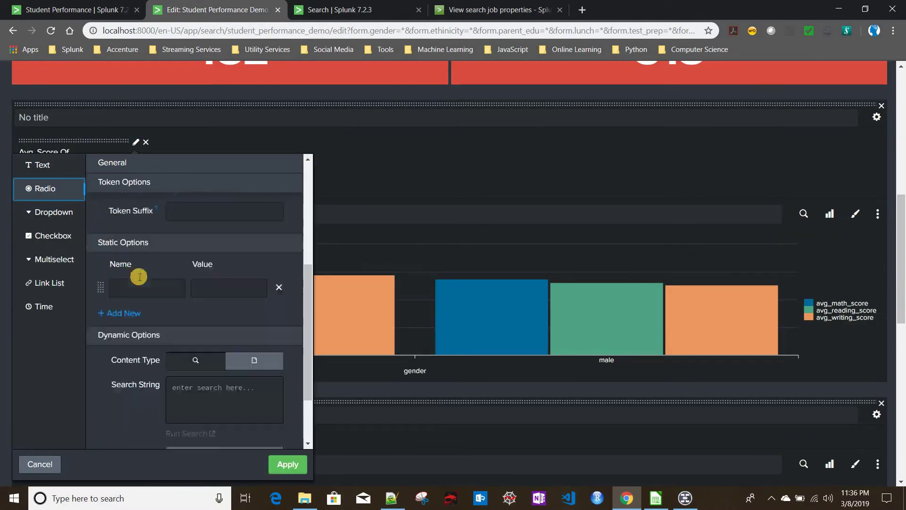
click(140, 277)
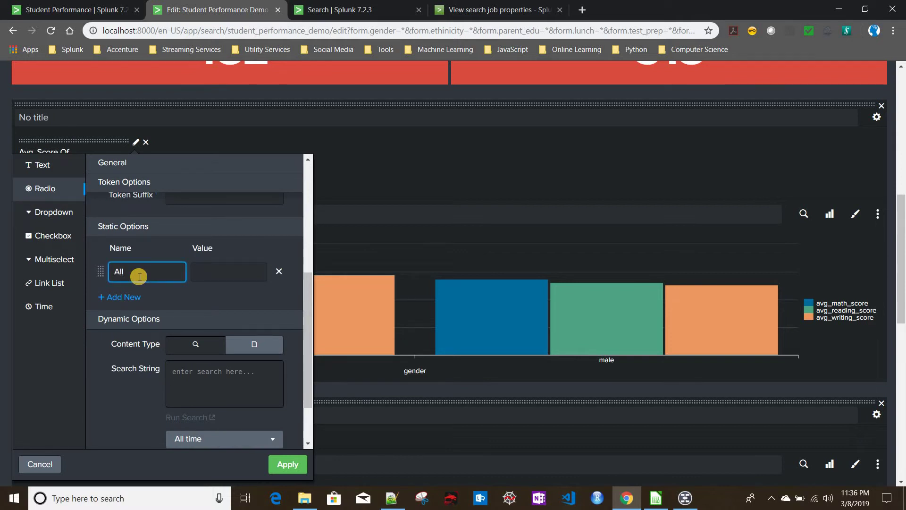
key(Tab)
text(all)
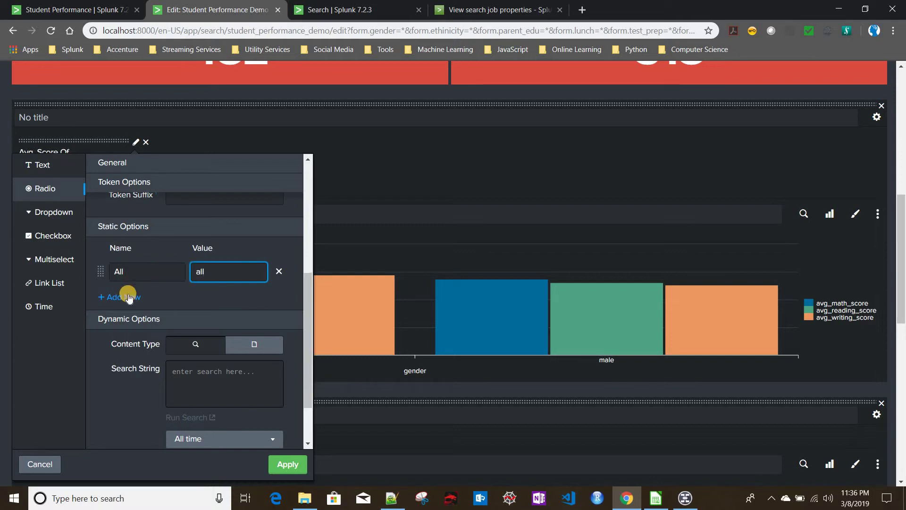
Step: Add a "Math" option with value "by_math" and change the All option's value to "by_all"
click(127, 298)
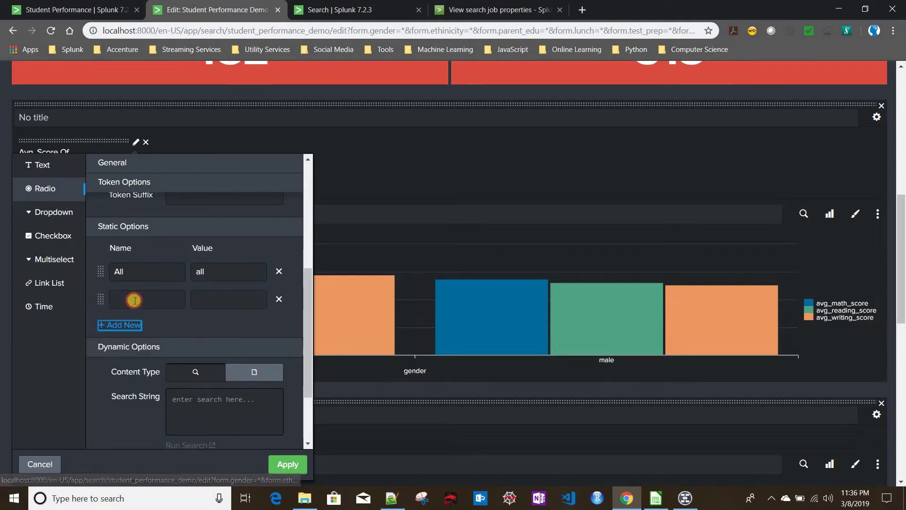
click(136, 298)
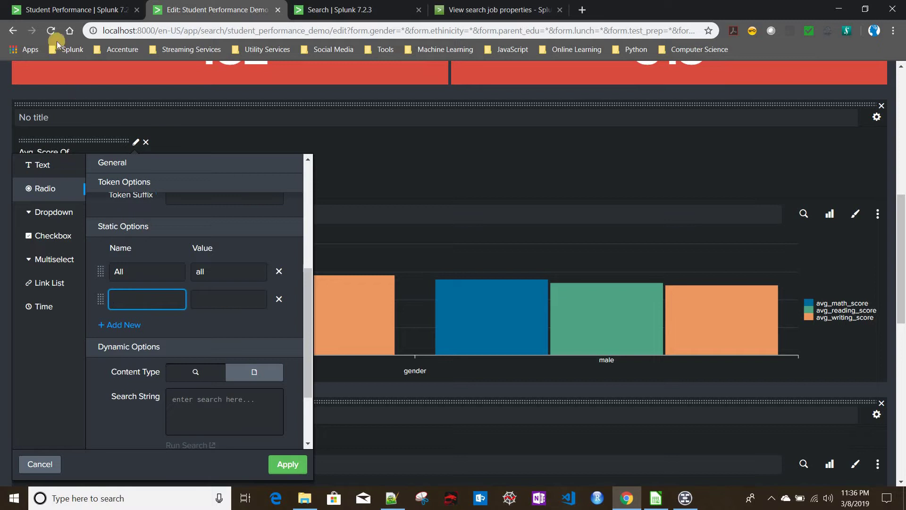
click(56, 8)
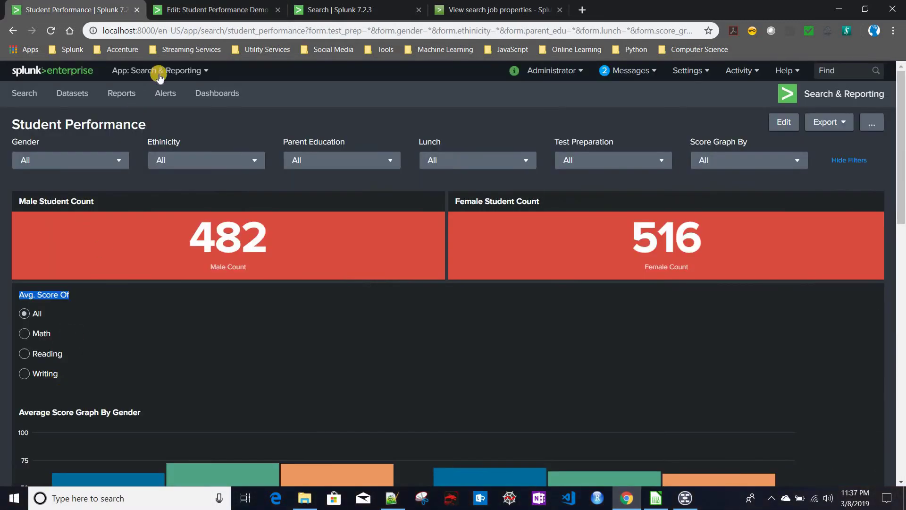
click(207, 9)
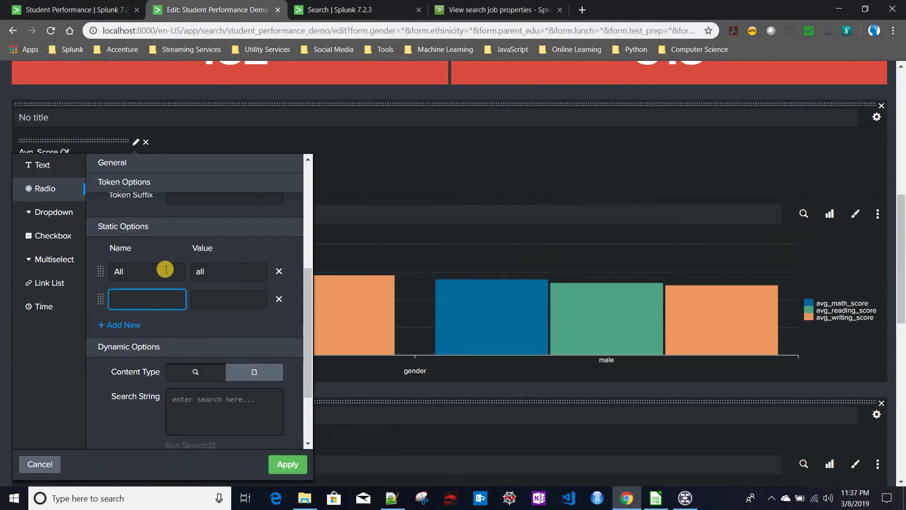
key(Tab)
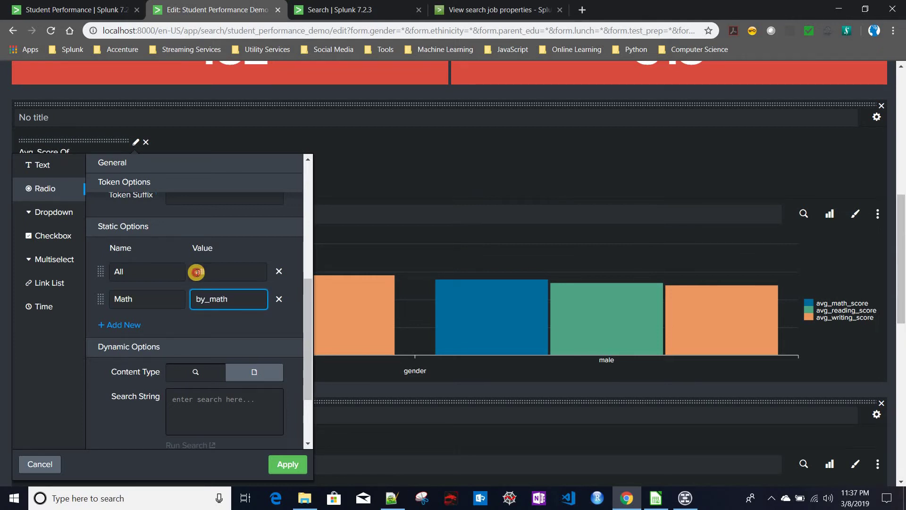
click(196, 272)
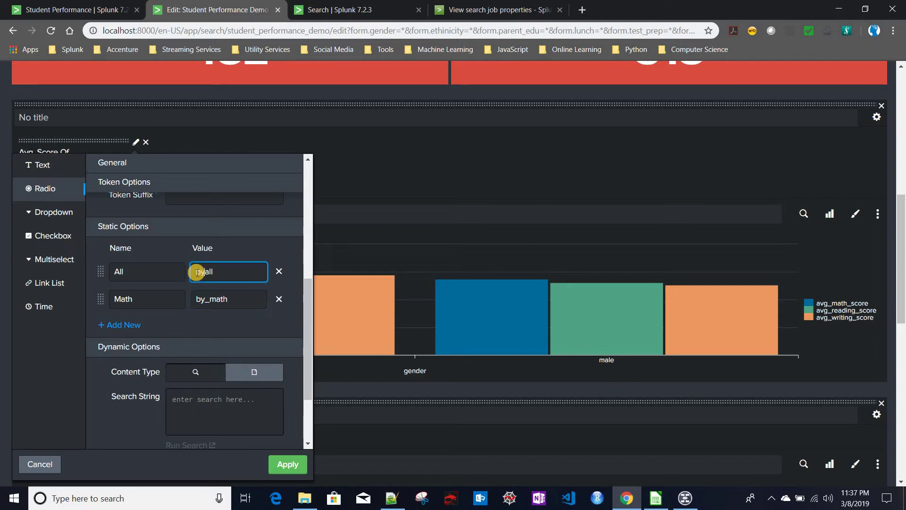
Step: Add a static option named "Reading" with value "by_reading" to the radio input
click(123, 326)
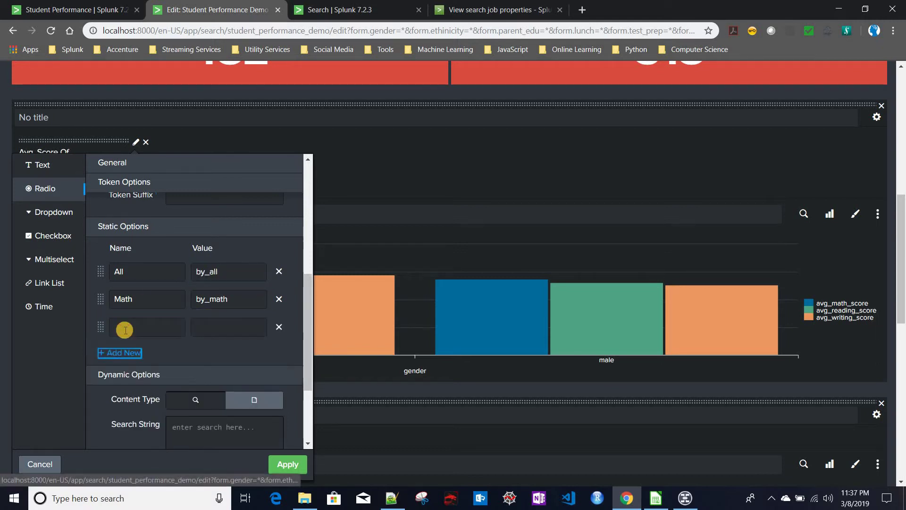
click(125, 330)
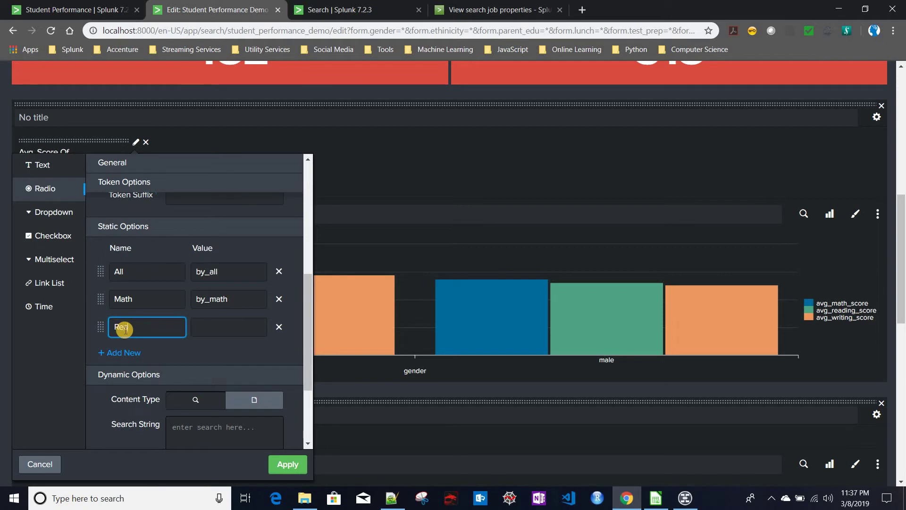
key(Tab)
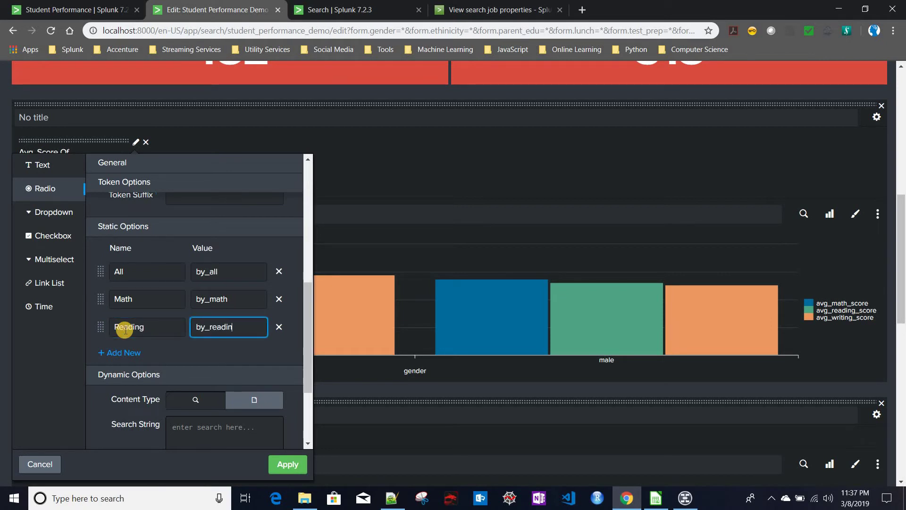
Step: Add a static option named "Writing" with value "by_writing" to the radio input
click(124, 354)
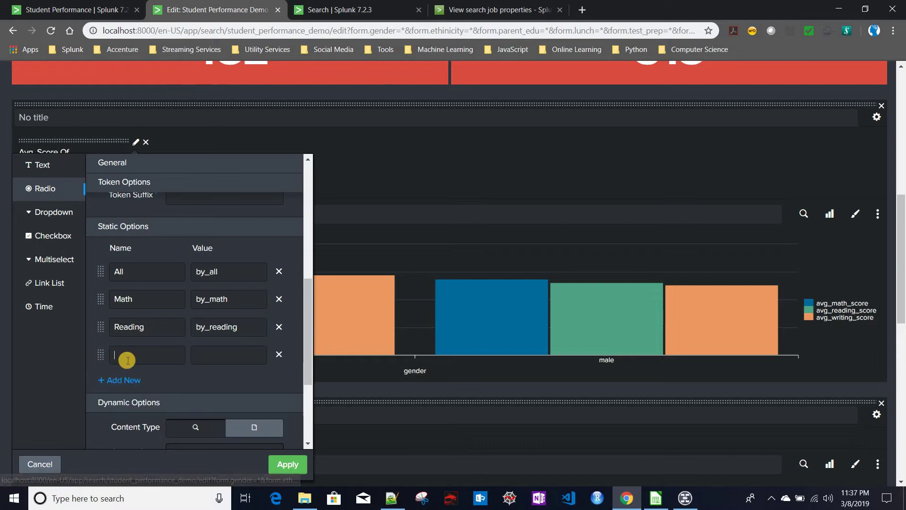
click(126, 358)
text(Writin)
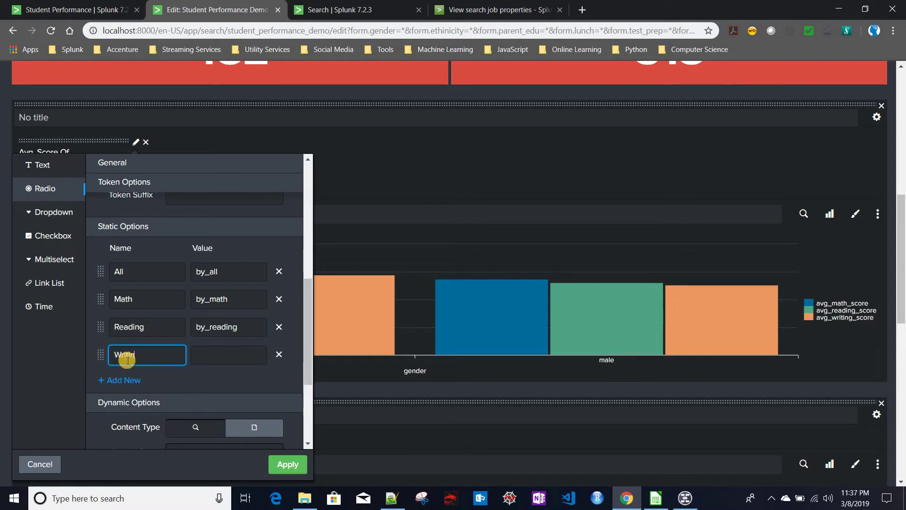
text(g)
key(Tab)
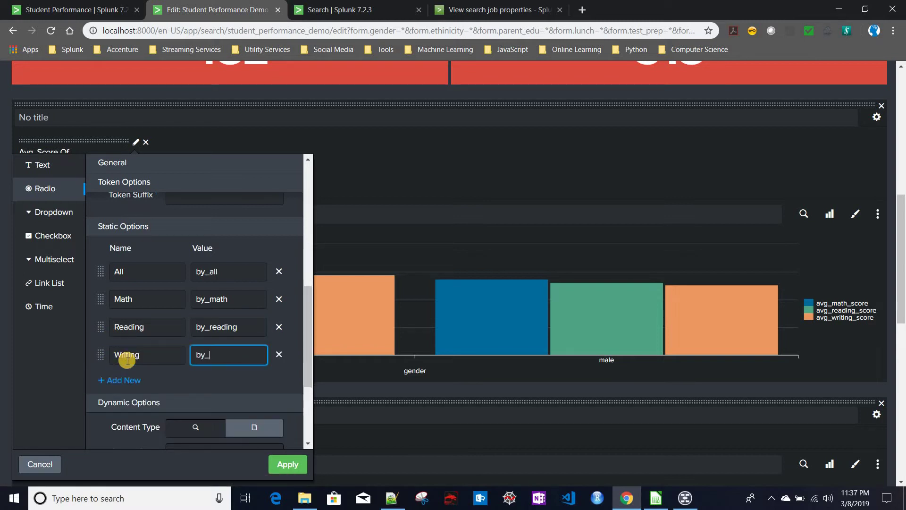
text(by_writing)
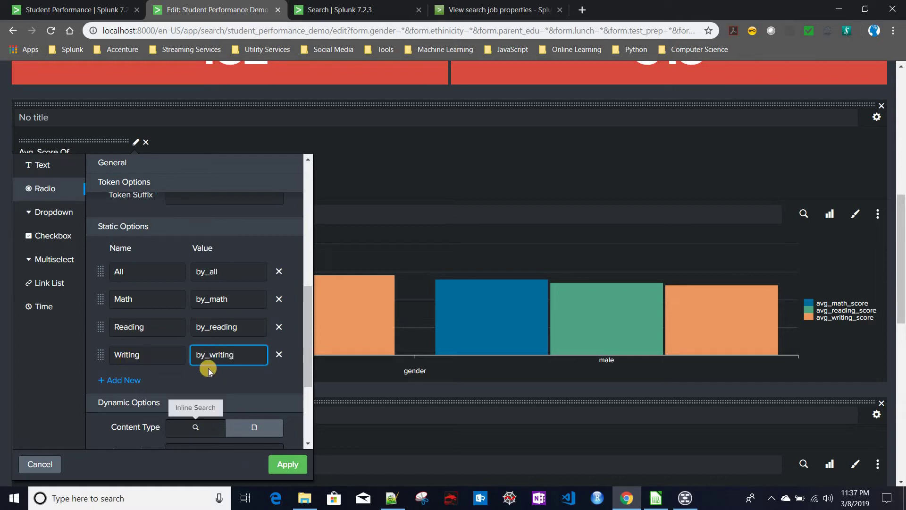
Step: Set both the default and the initial value of the radio input to All and apply the input settings
scroll(201, 351, up, 6)
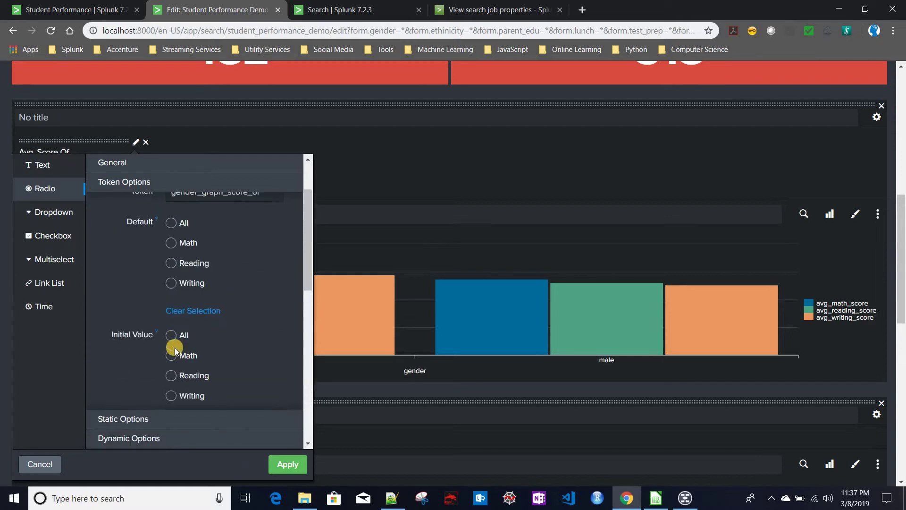
click(171, 347)
click(173, 235)
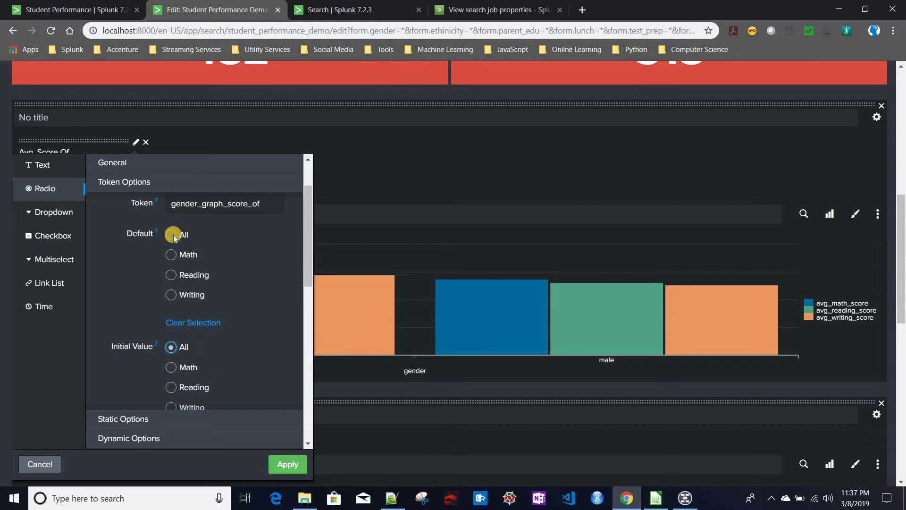
scroll(253, 360, down, 10)
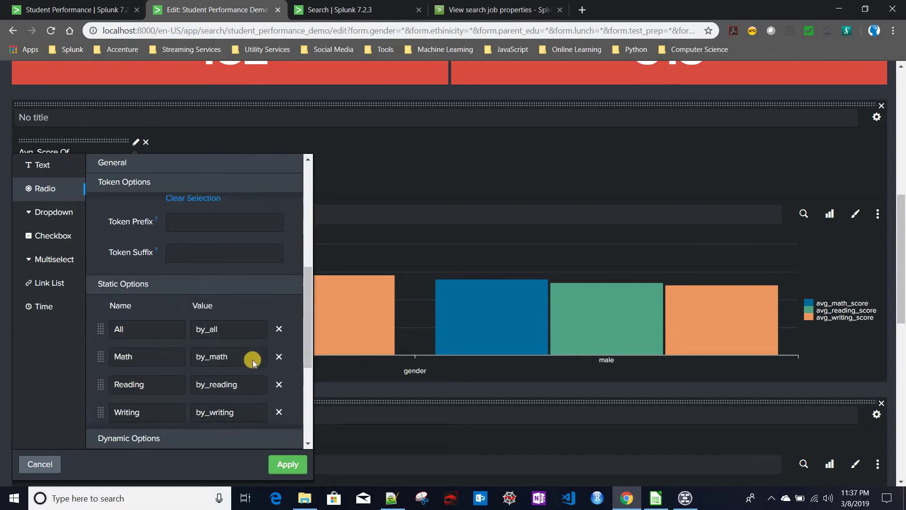
scroll(254, 364, down, 1)
click(286, 466)
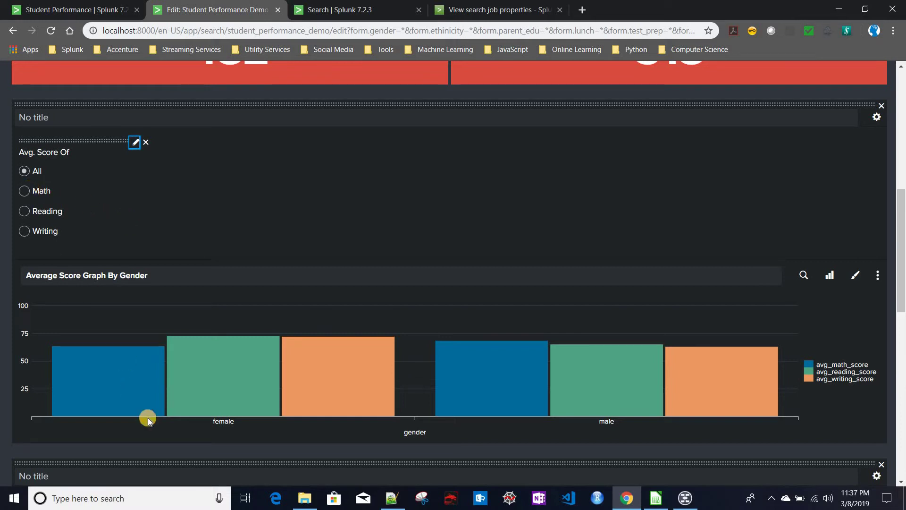
Step: Switch to the dashboard's XML source and locate the Avg. Score Of input's choices in the "$show_gender_col_chart$" row
mouse_move(102, 377)
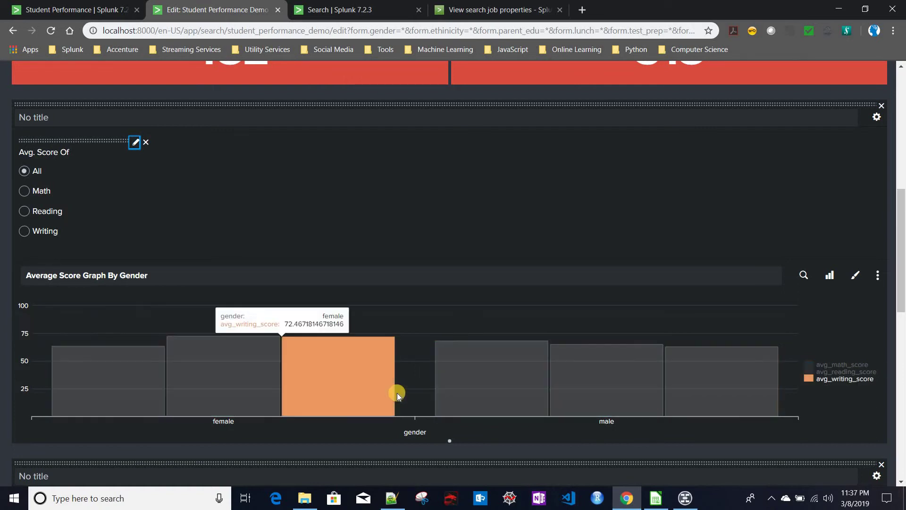
click(486, 283)
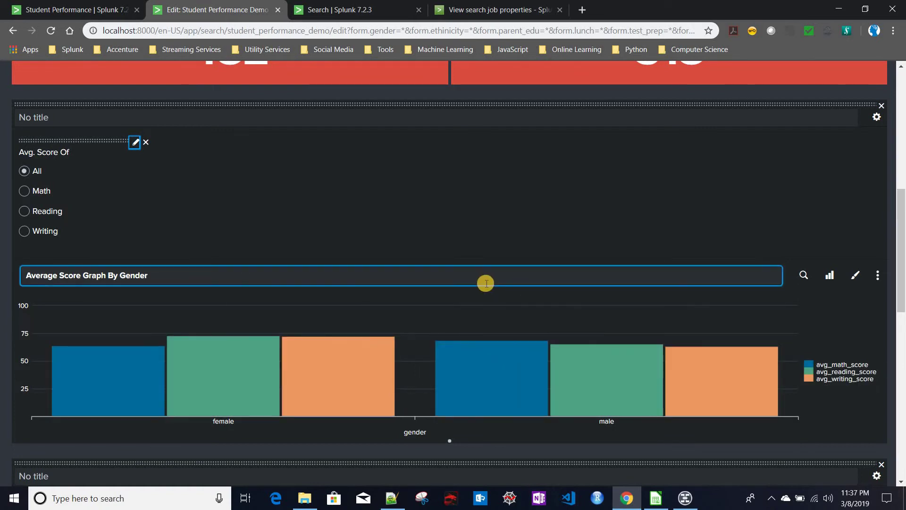
scroll(485, 283, up, 10)
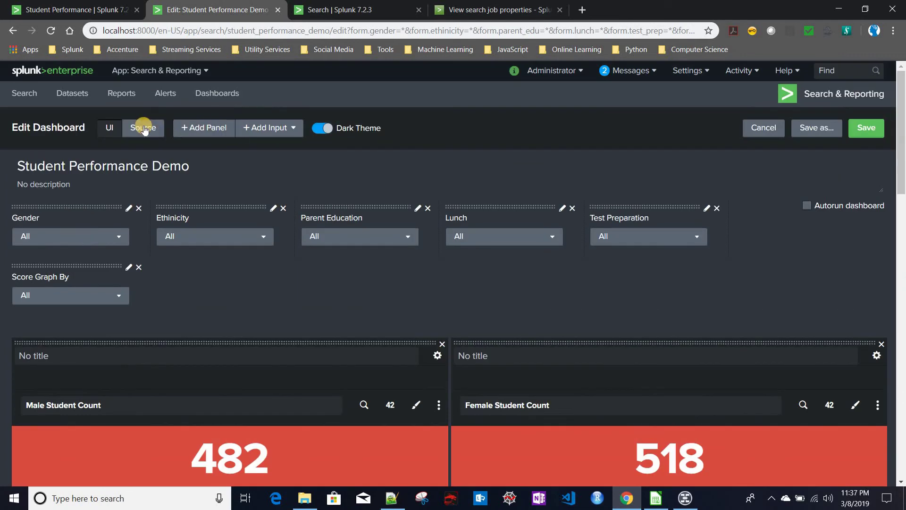
click(144, 128)
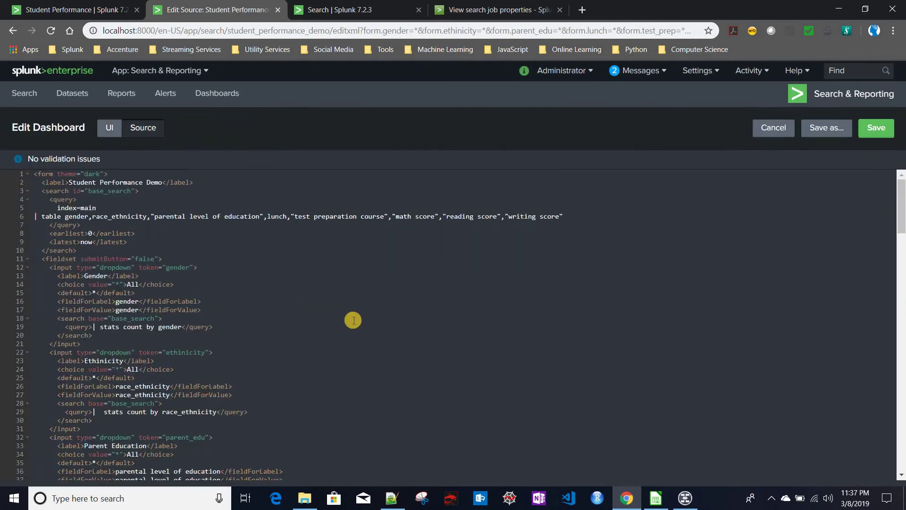
scroll(353, 321, down, 15)
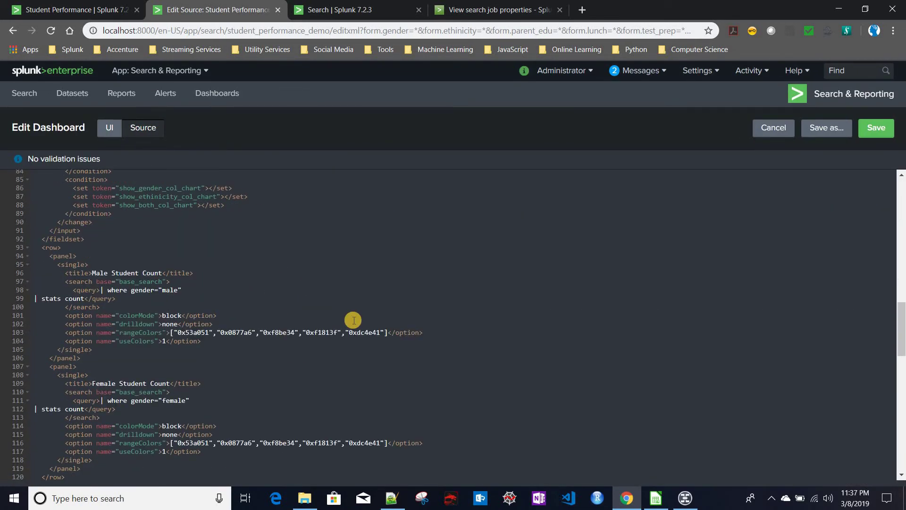
scroll(353, 321, down, 6)
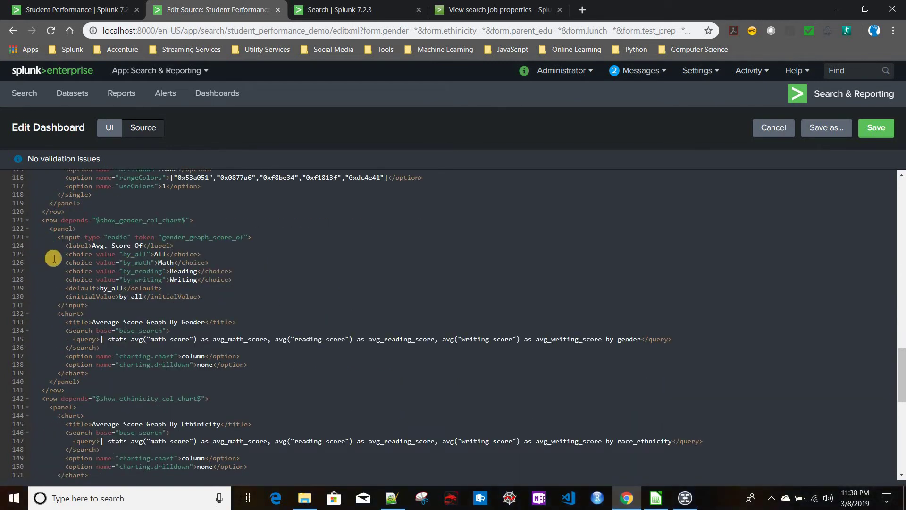
drag(53, 254, 249, 283)
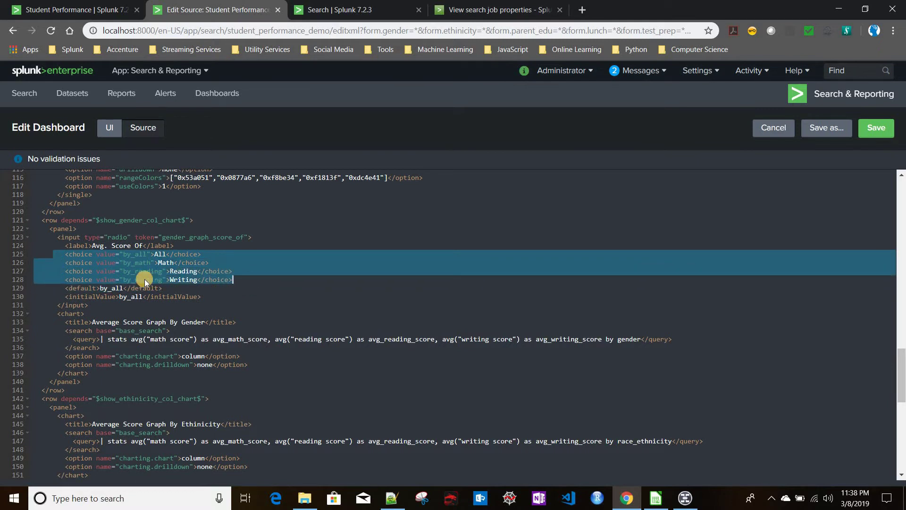
Step: Below the radio input's initialValue line, insert a <change> block containing an empty <condition> element
click(218, 294)
key(Return)
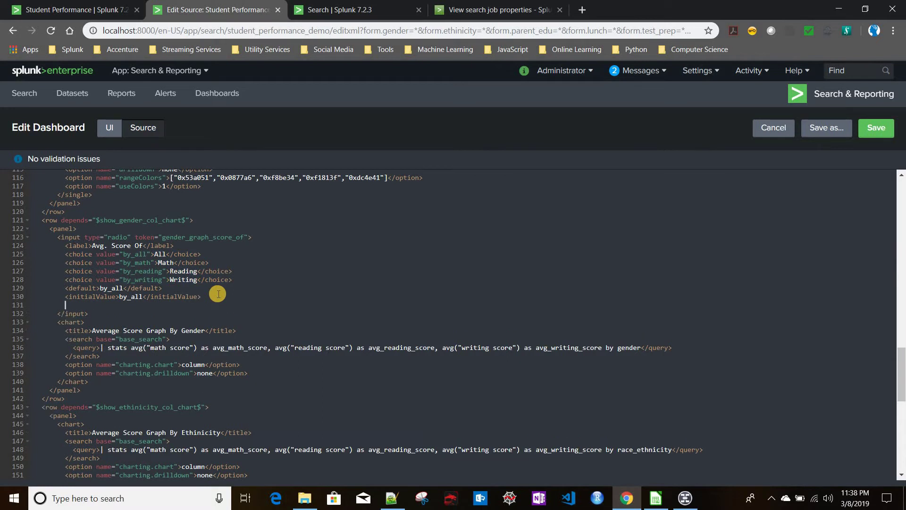
text(<change></change>)
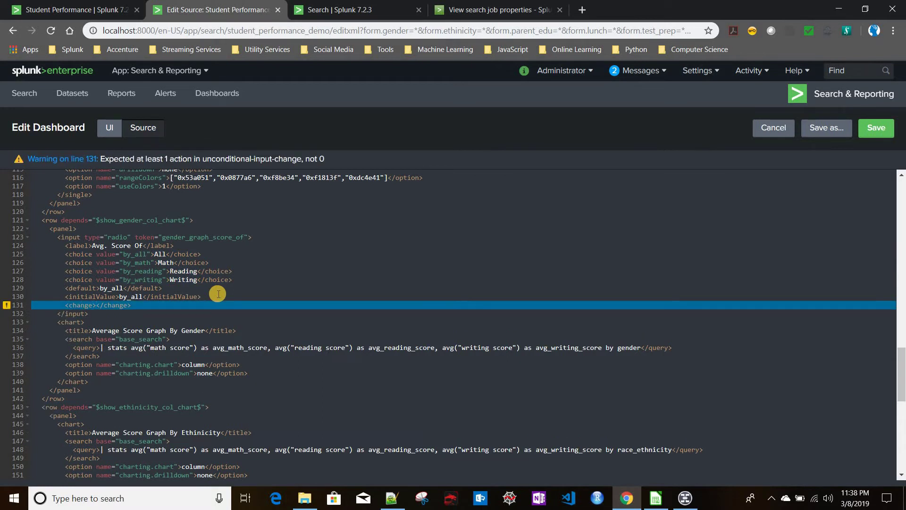
key(Return)
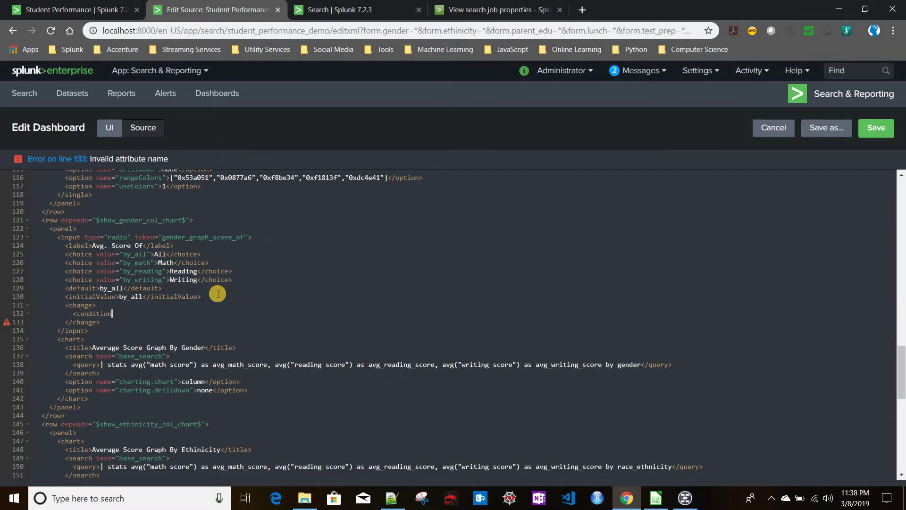
text(>)
key(Return)
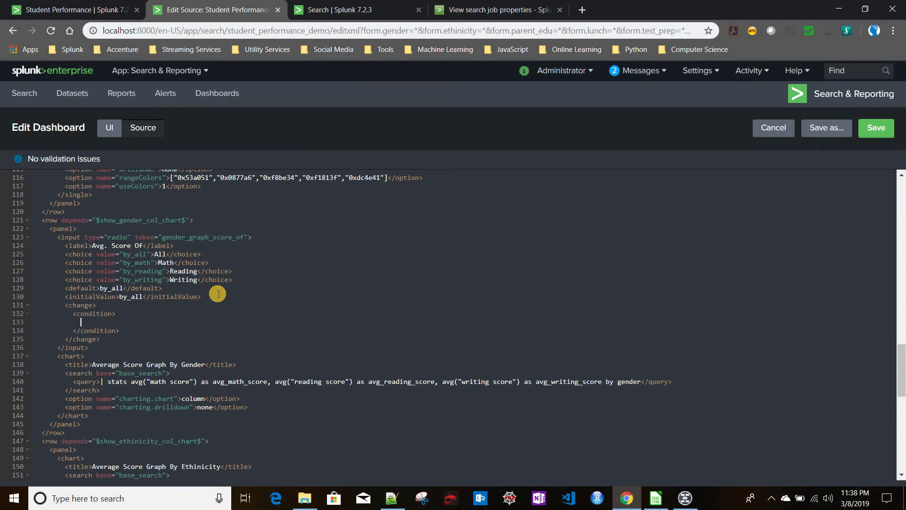
Step: Give the empty condition the attribute value="by_all", copied from the All choice
click(96, 263)
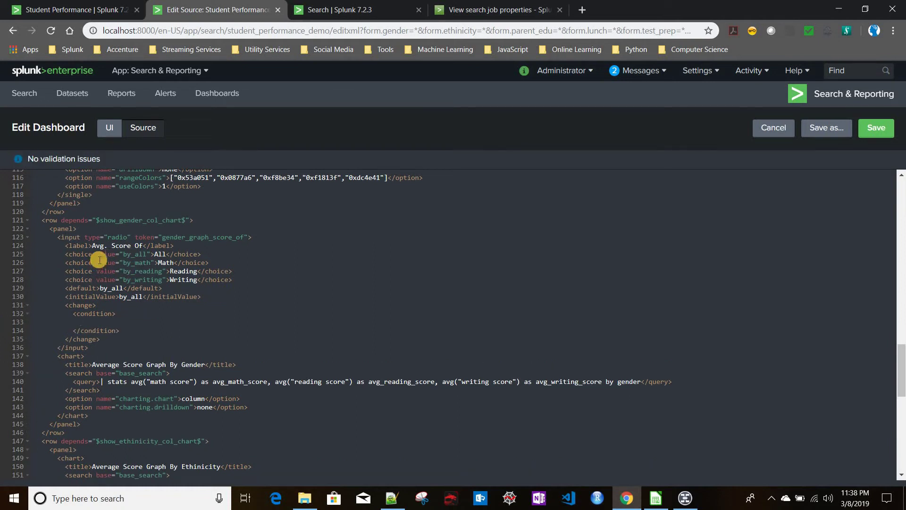
drag(96, 254, 150, 255)
key(ctrl+c)
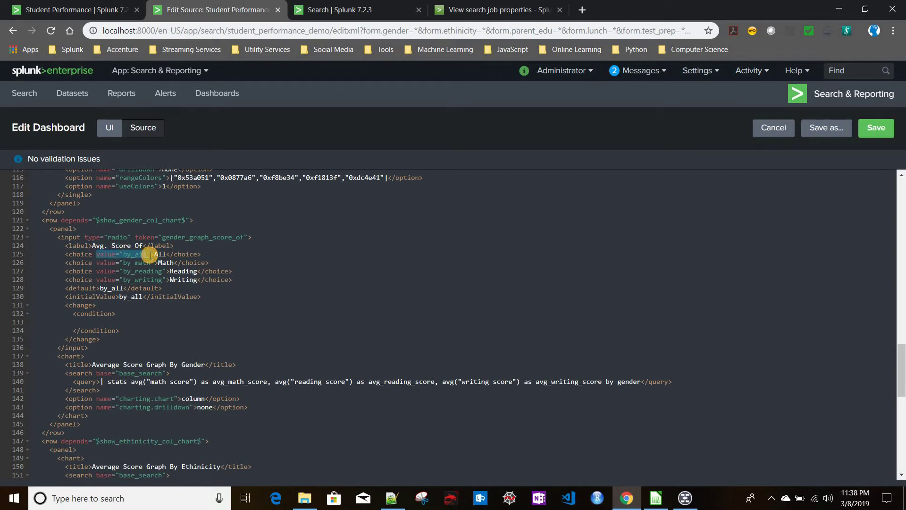
click(126, 318)
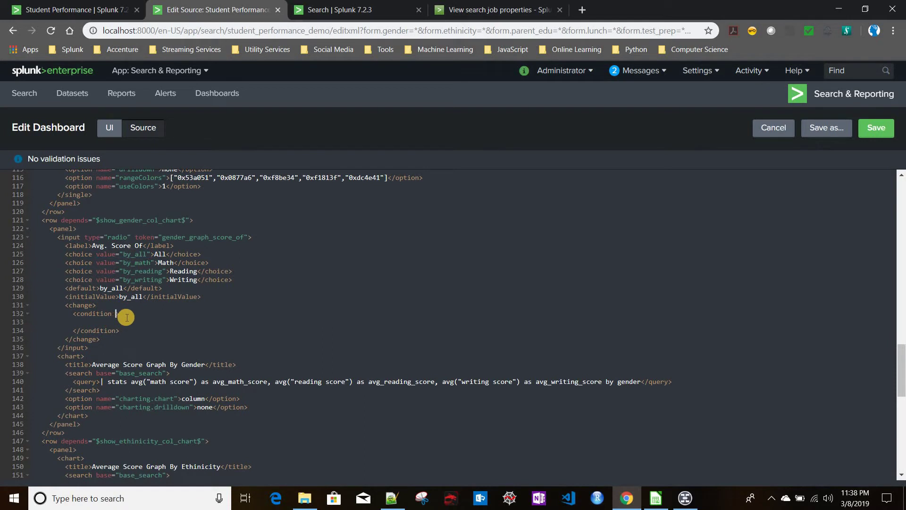
key(ctrl+v)
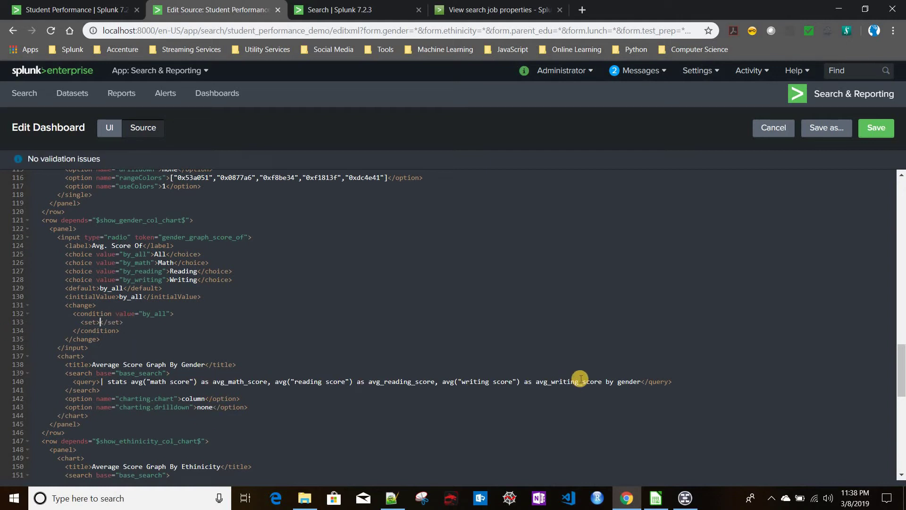
Step: Add a <set> element inside the by_all condition that names "search_string" as its token
click(101, 381)
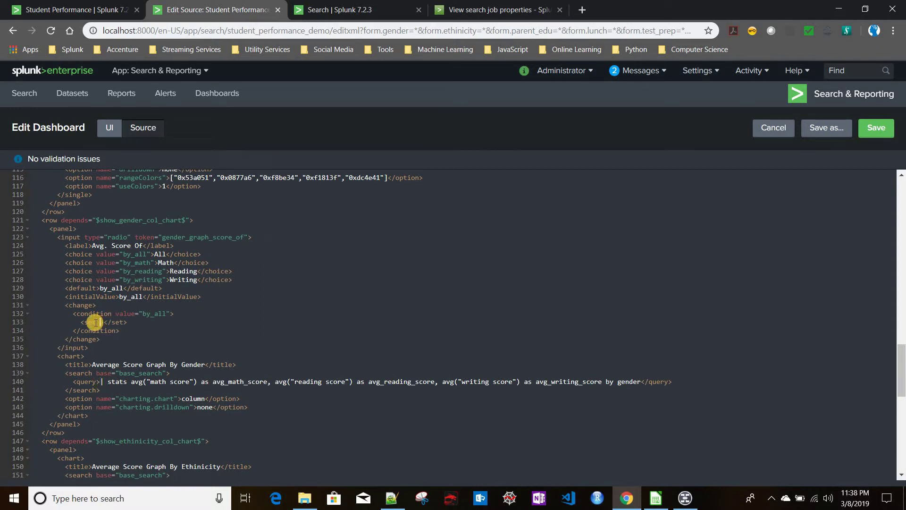
text(>)
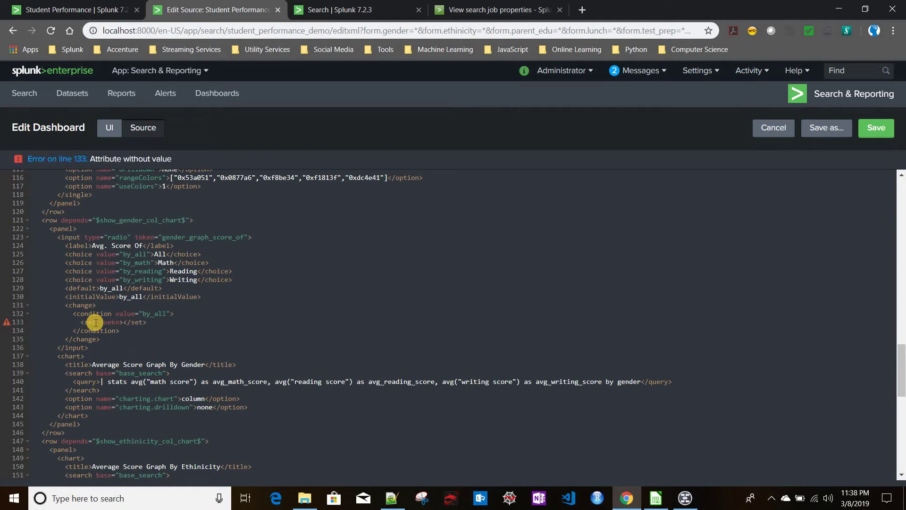
key(Left)
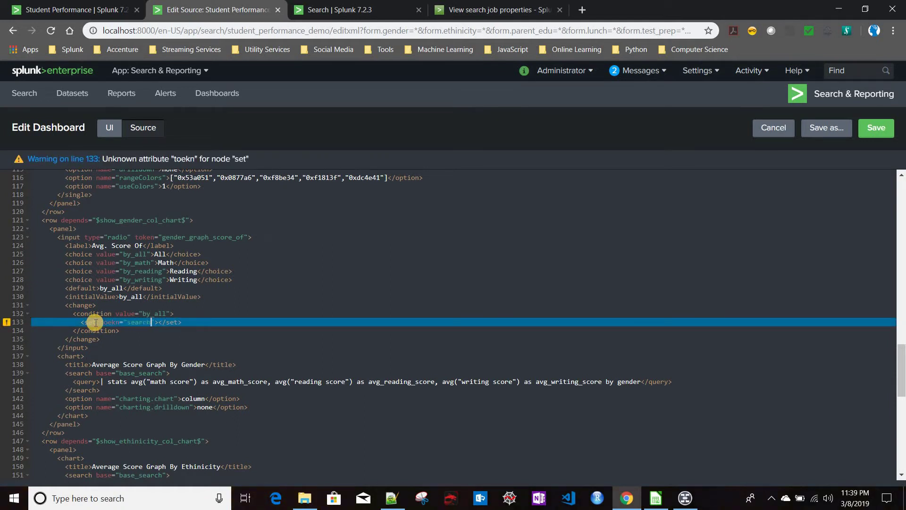
text(search_strin)
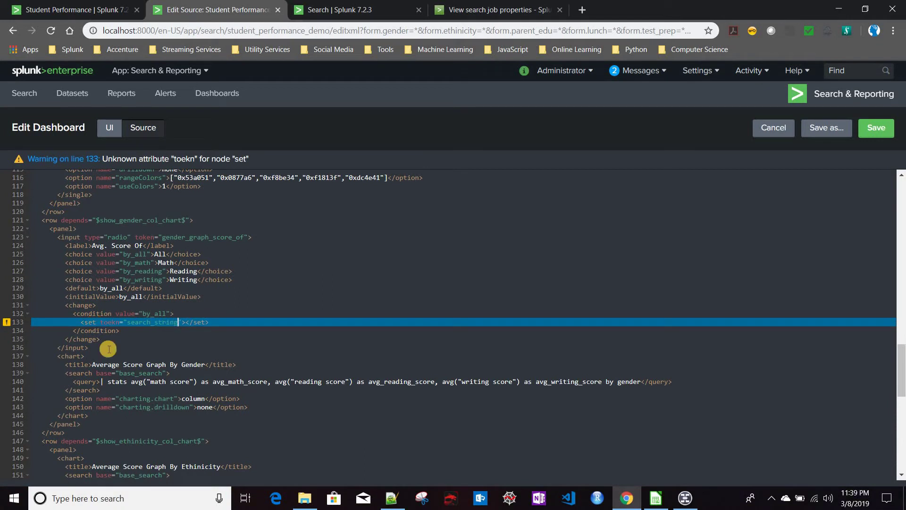
text(g)
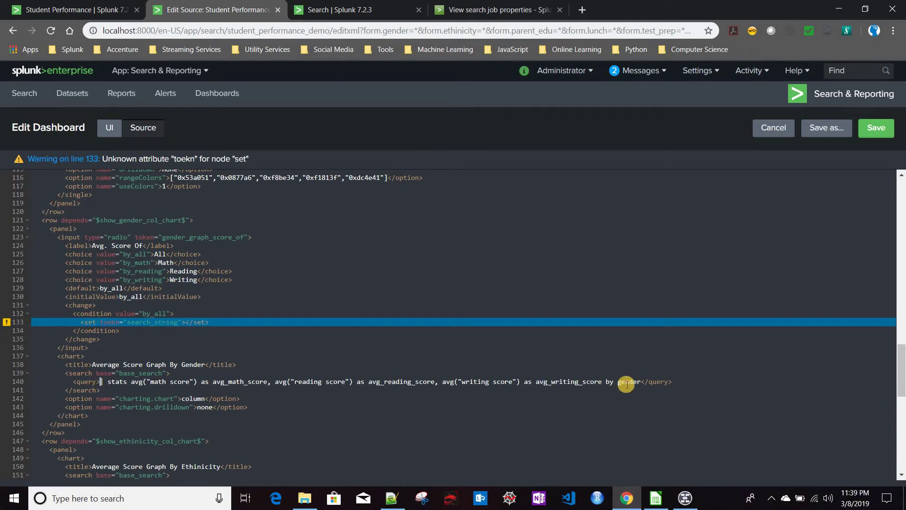
Step: Copy the gender chart's full stats query into the set element and correct the element's attribute name to token
drag(642, 382, 102, 382)
key(ctrl+c)
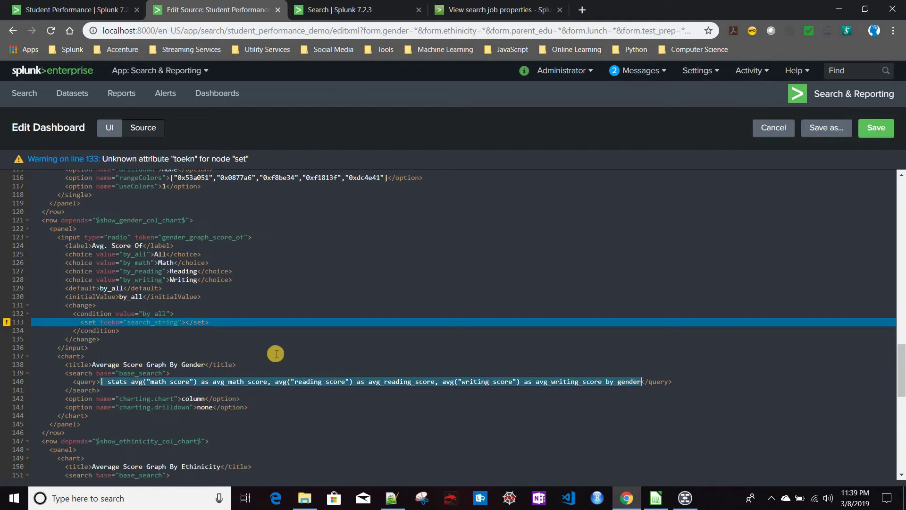
click(185, 322)
key(ctrl+v)
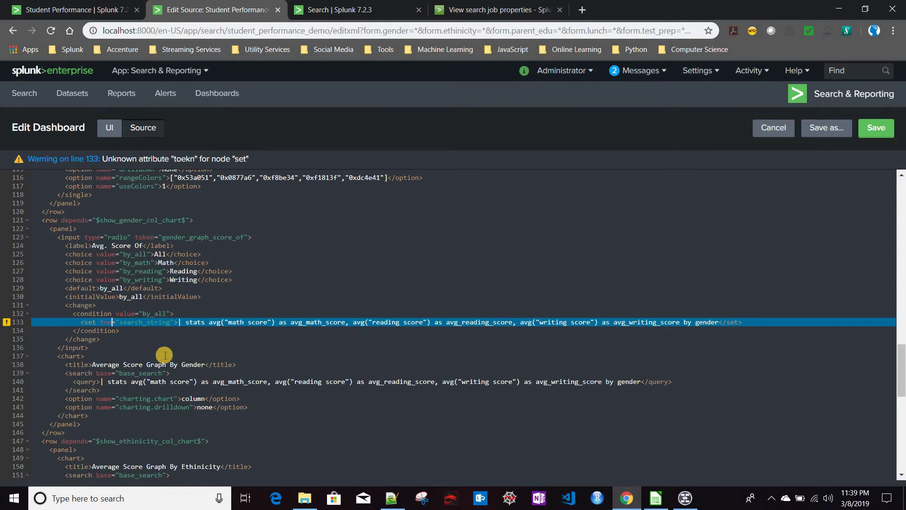
key(BackSpace)
key(BackSpace)
key(BackSpace)
text(ken)
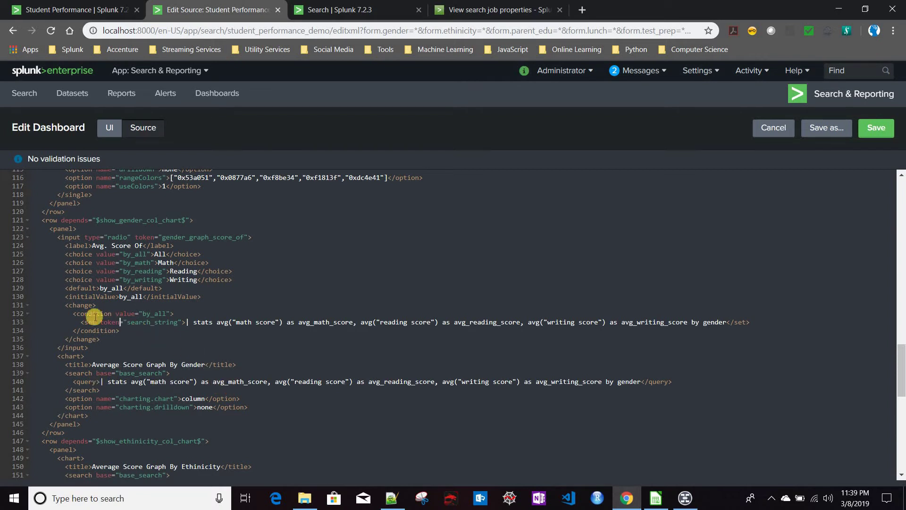
Step: Duplicate the by_all condition block directly below itself inside the change block
click(34, 315)
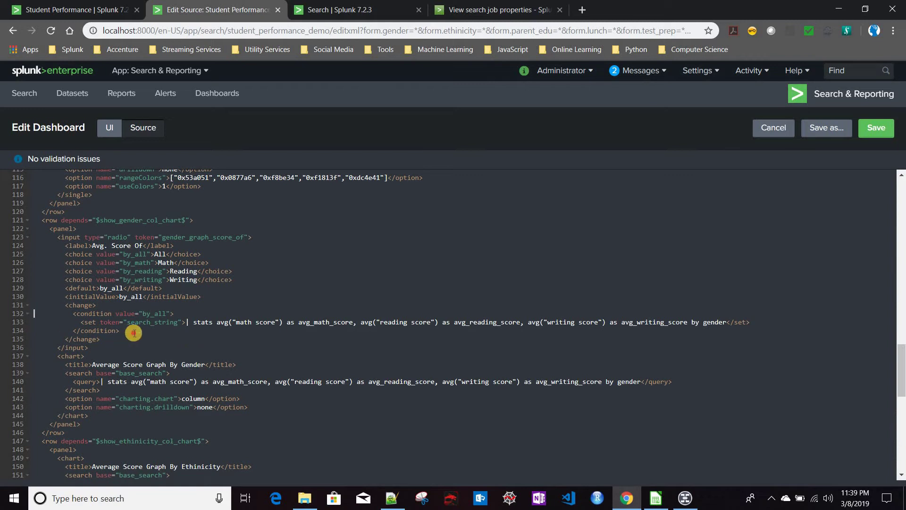
shift+click(134, 334)
key(ctrl+c)
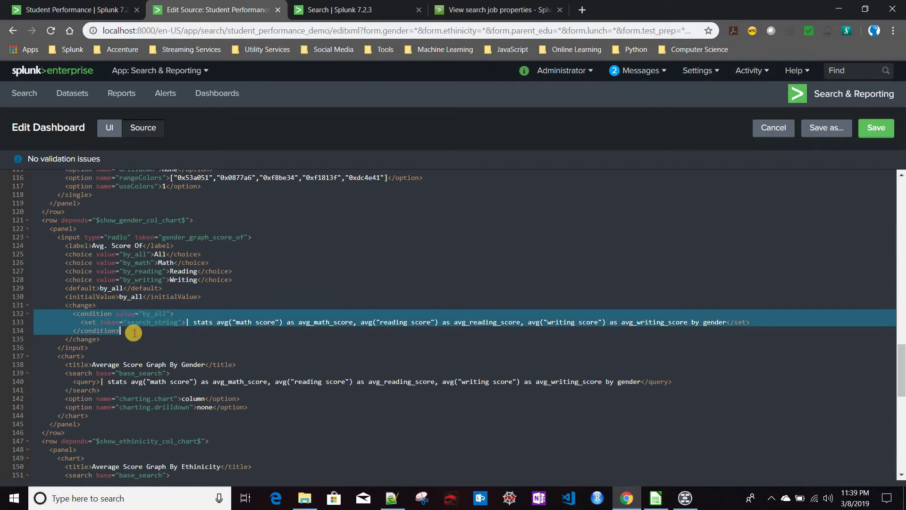
click(134, 334)
key(Return)
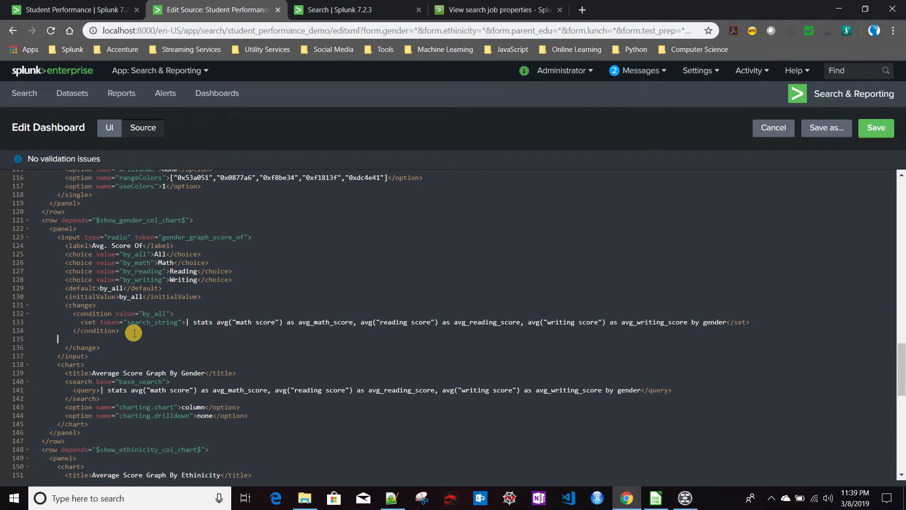
key(ctrl+v)
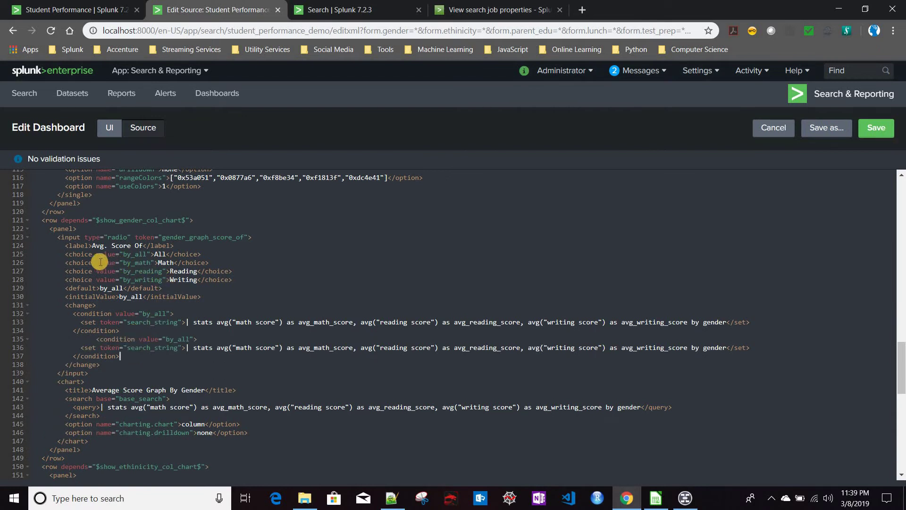
Step: Set the second condition's value to "by_math" and remove the reading and writing averages from its query
drag(95, 262, 155, 262)
key(ctrl+c)
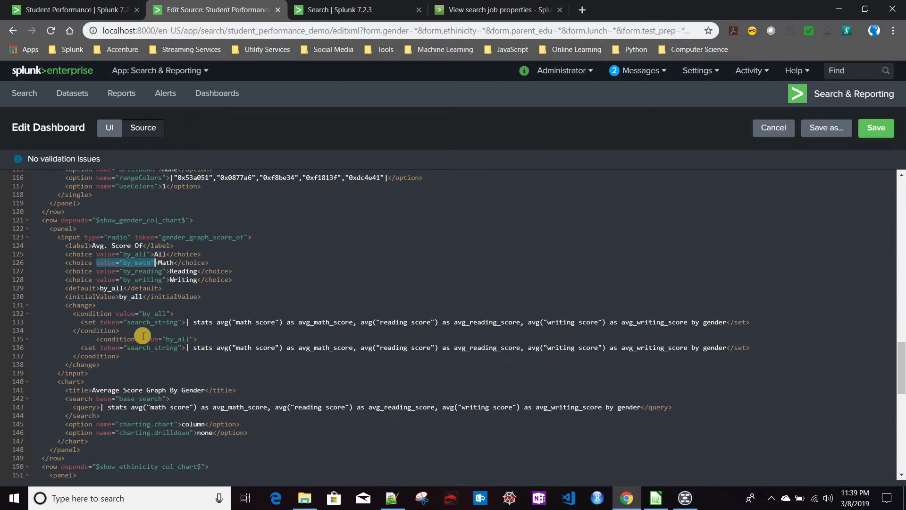
drag(146, 339, 193, 339)
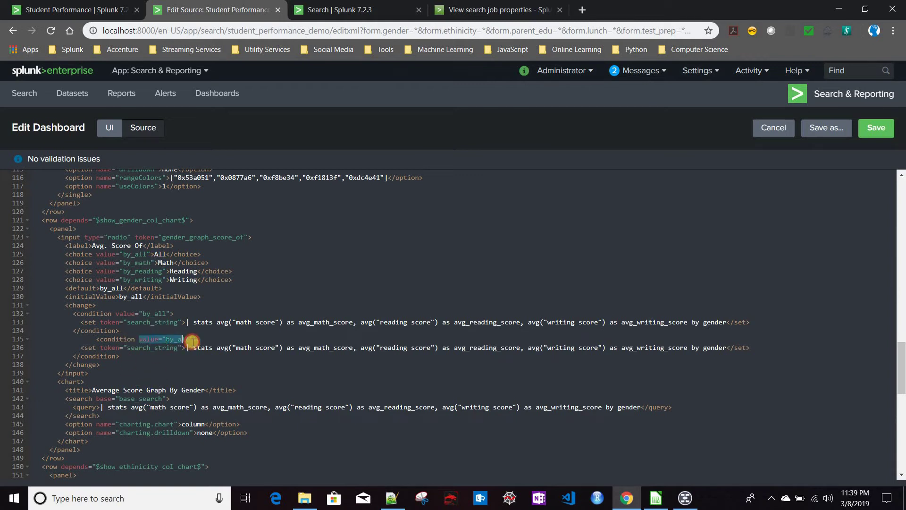
key(ctrl+v)
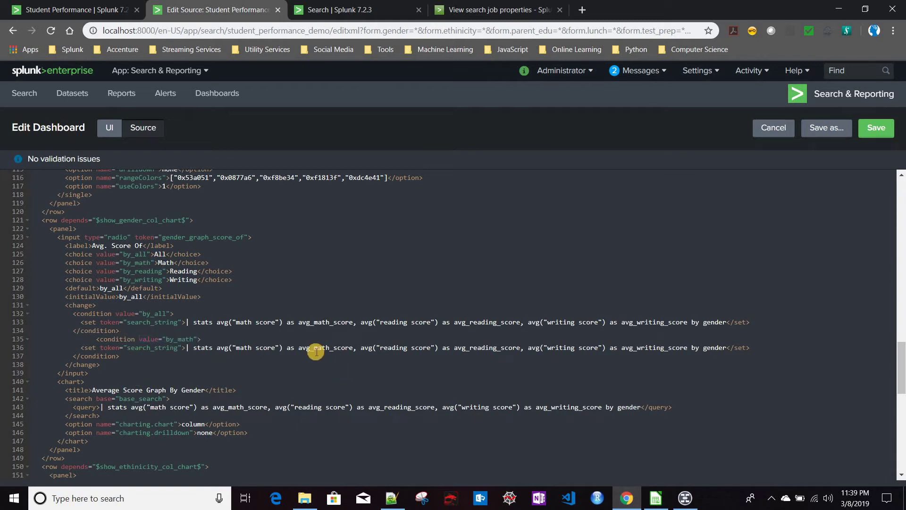
drag(354, 347, 688, 347)
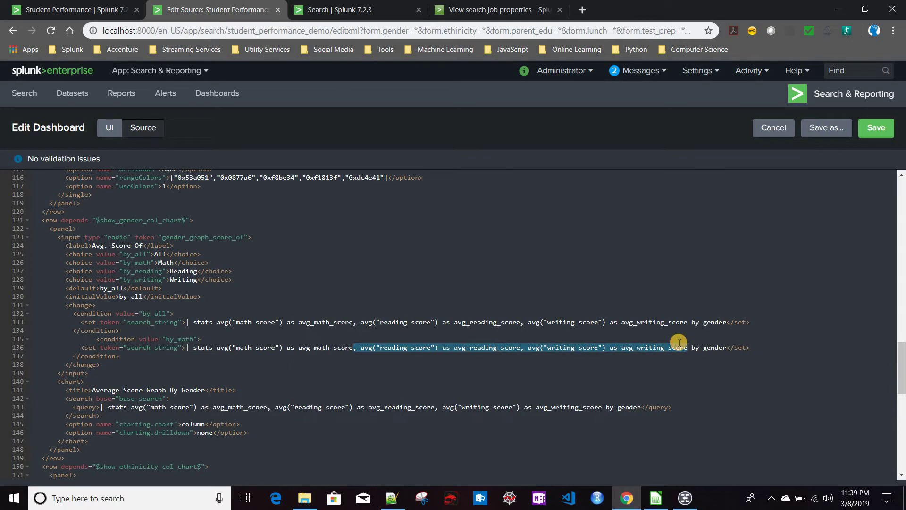
key(BackSpace)
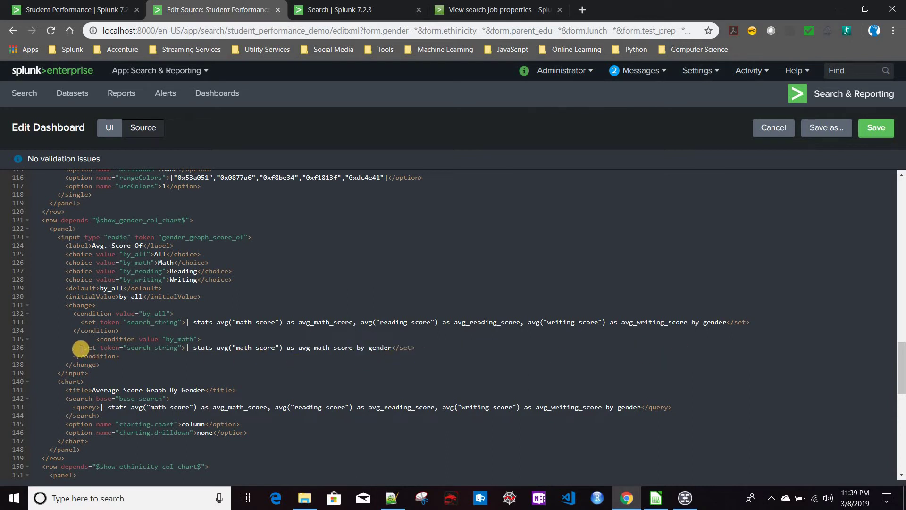
Step: Duplicate the by_math condition block below itself and reduce the indentation of the copy's opening line
click(122, 359)
key(Return)
key(ctrl+v)
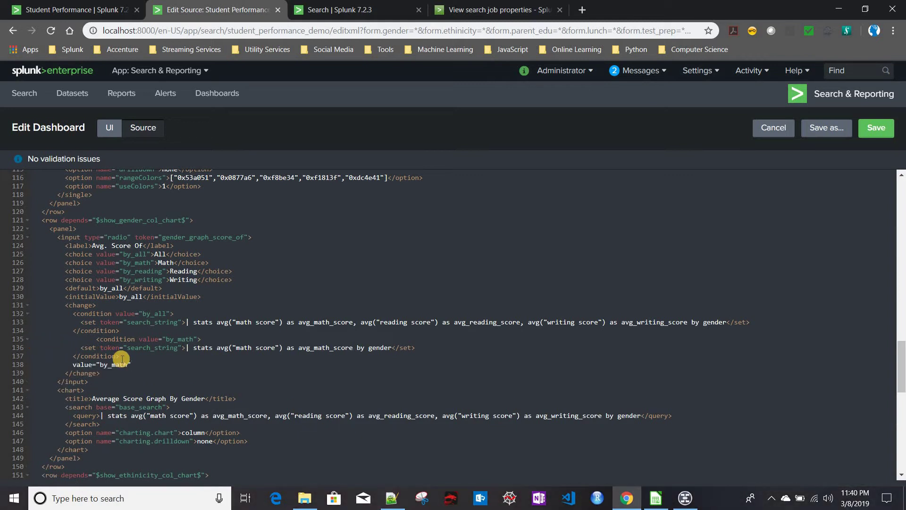
key(BackSpace)
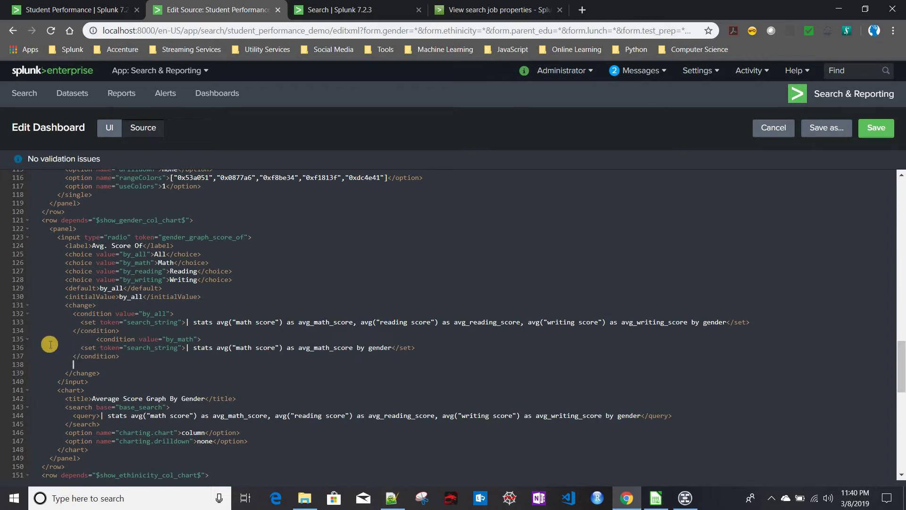
drag(35, 339, 138, 354)
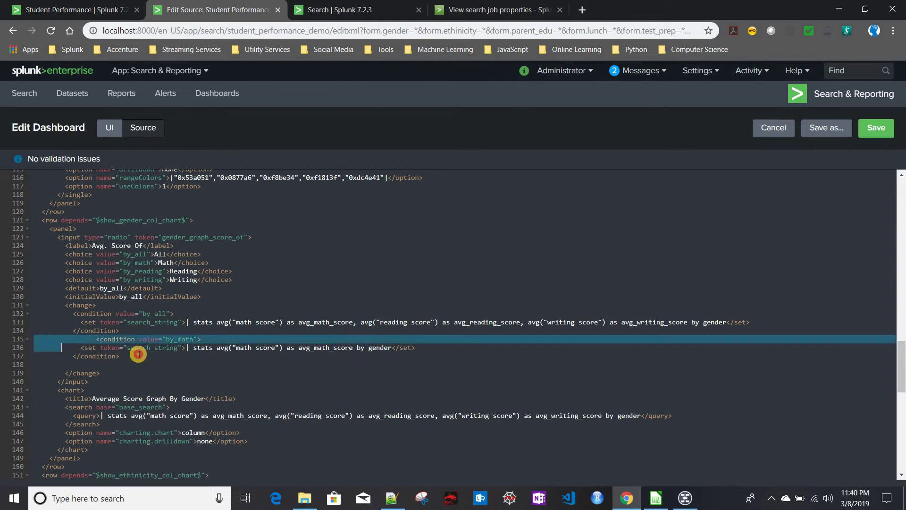
key(ctrl+c)
click(38, 368)
key(ctrl+v)
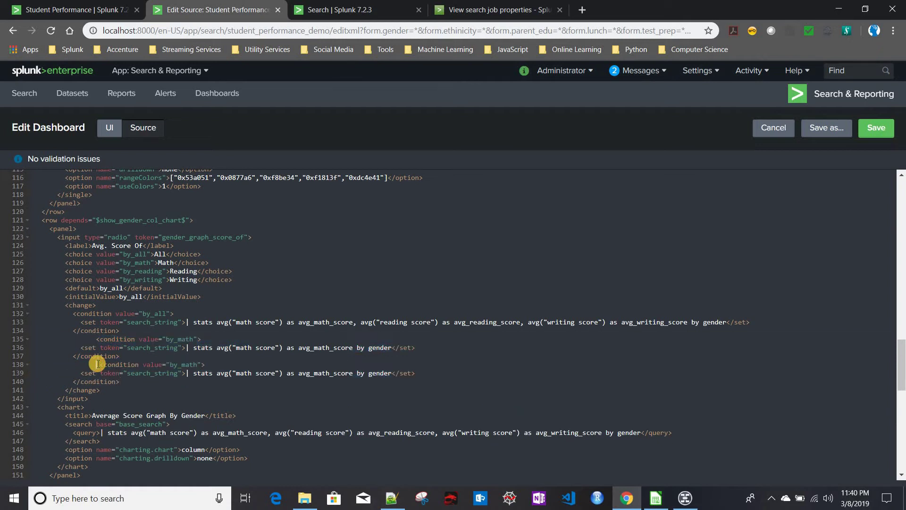
key(BackSpace)
key(BackSpace)
key(BackSpace)
key(BackSpace)
key(BackSpace)
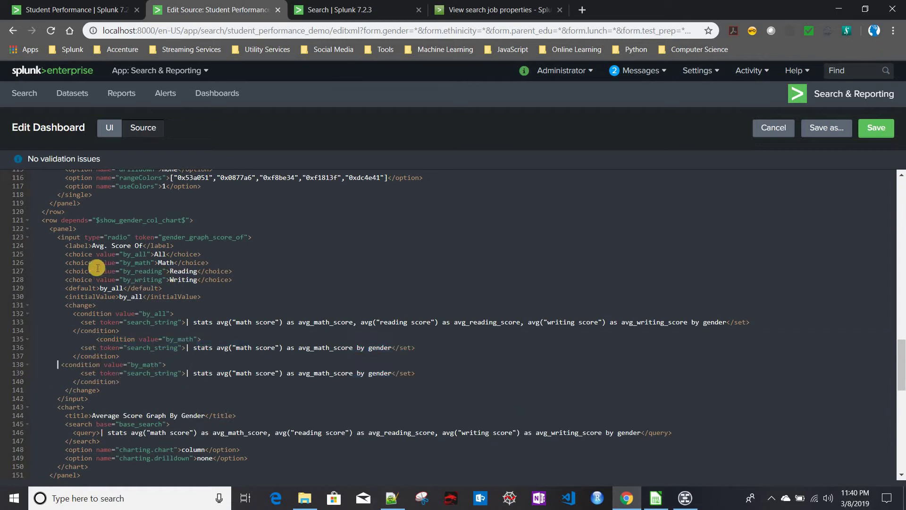
Step: Set the third condition's value to "by_reading" and replace its math average with avg("reading score") as avg_reading_score
drag(96, 271, 167, 272)
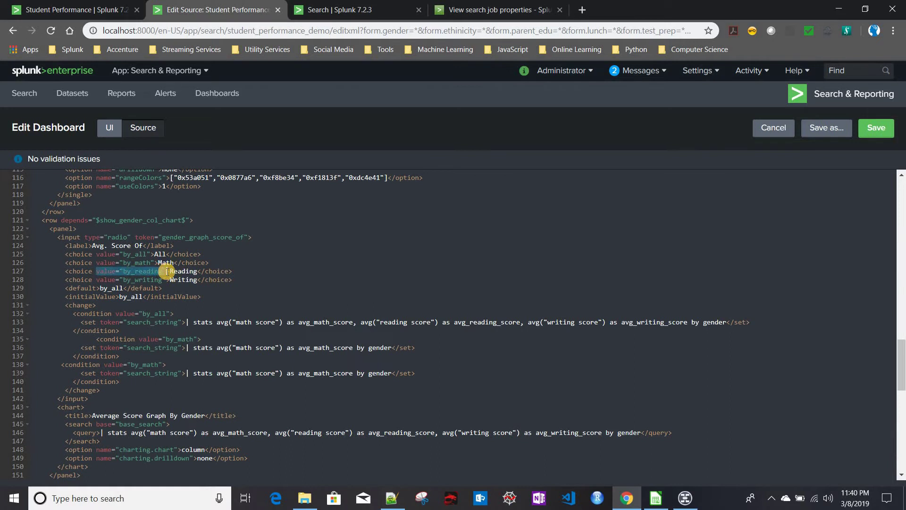
drag(105, 362, 162, 364)
key(ctrl+v)
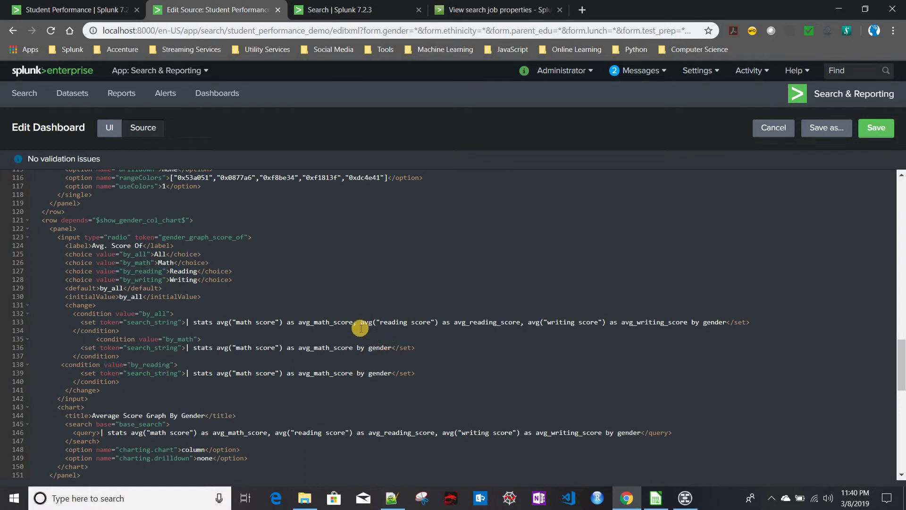
drag(361, 322, 521, 322)
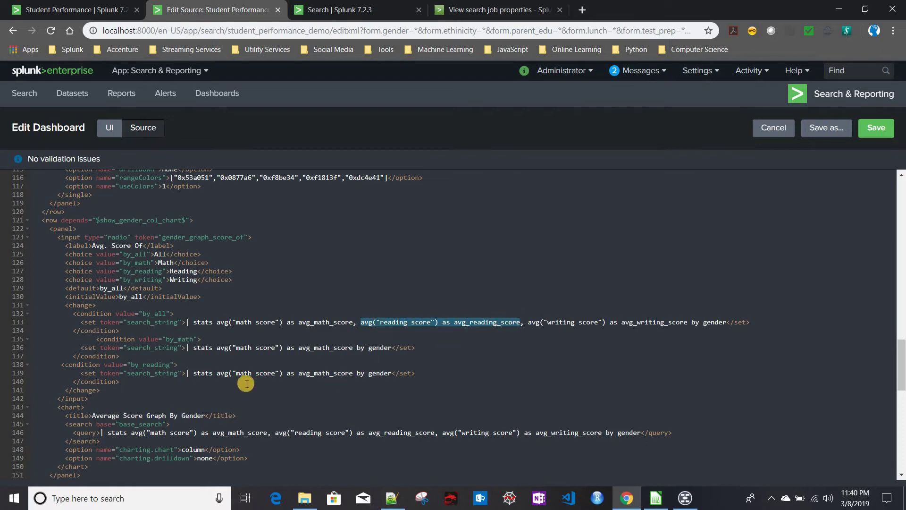
drag(219, 374, 354, 373)
key(ctrl+v)
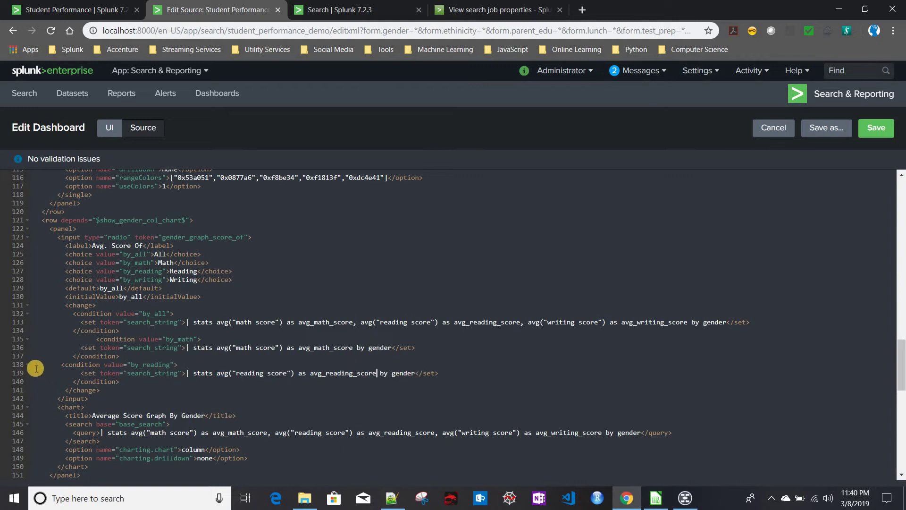
Step: Duplicate the by_reading condition block on a new line below itself
drag(36, 368, 119, 391)
click(131, 383)
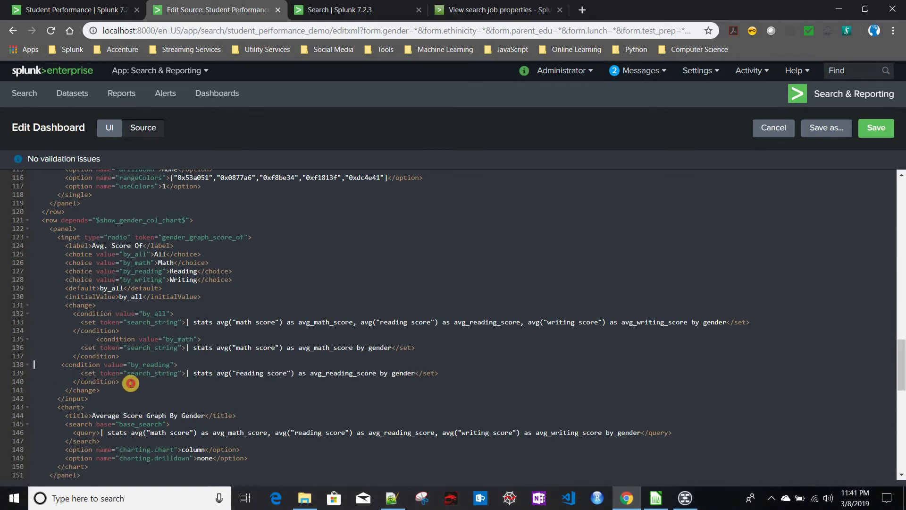
shift+click(132, 383)
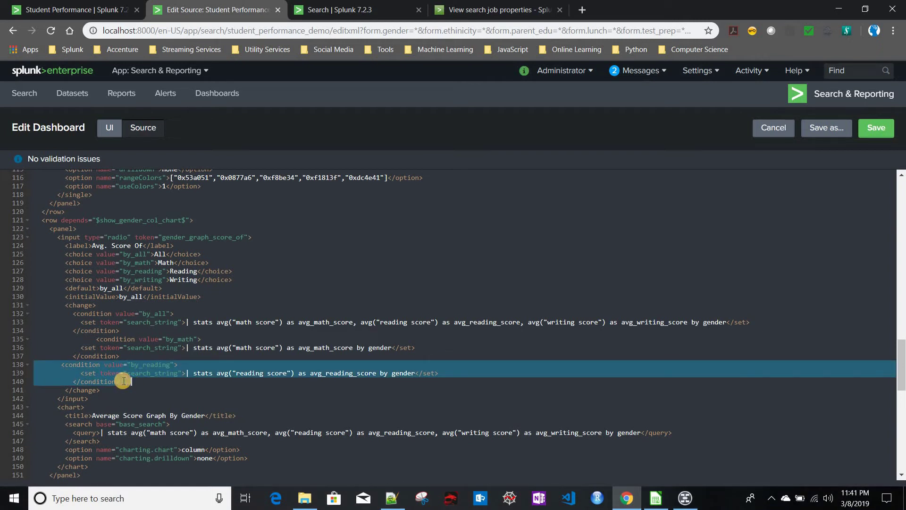
click(123, 381)
key(Return)
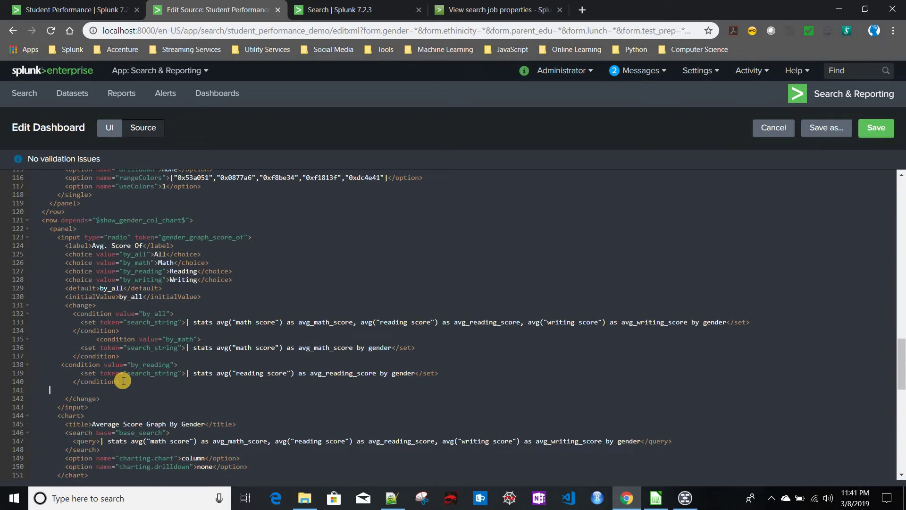
key(ctrl+v)
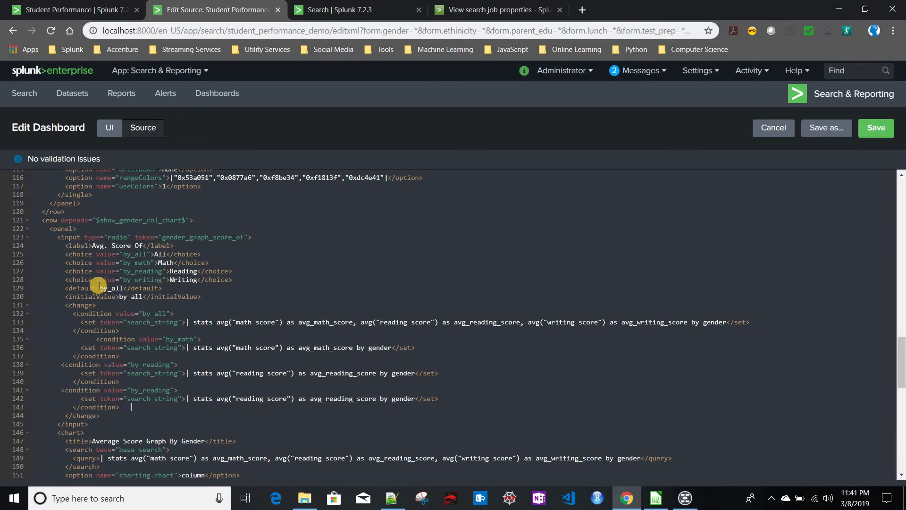
Step: Set the fourth condition's value to "by_writing" and replace its reading average with avg("writing score") as avg_writing_score
click(97, 282)
drag(98, 281, 166, 280)
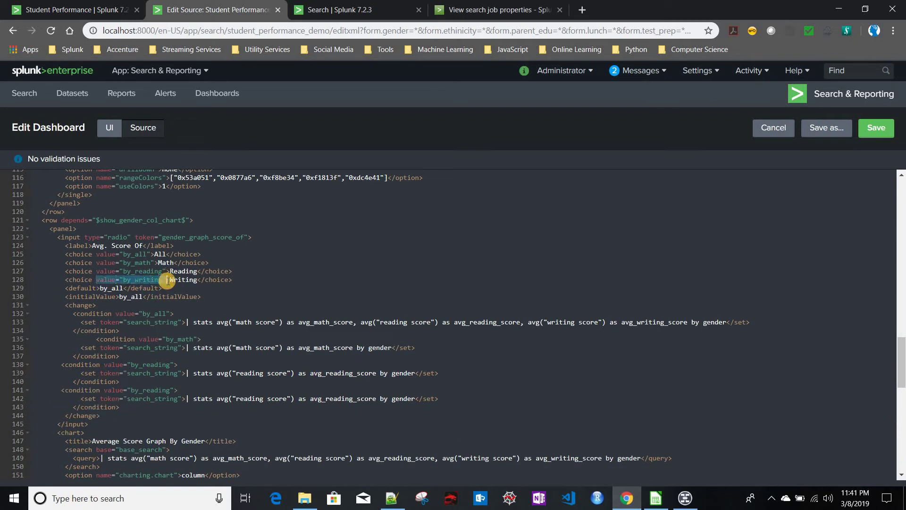
drag(104, 390, 174, 390)
key(ctrl+v)
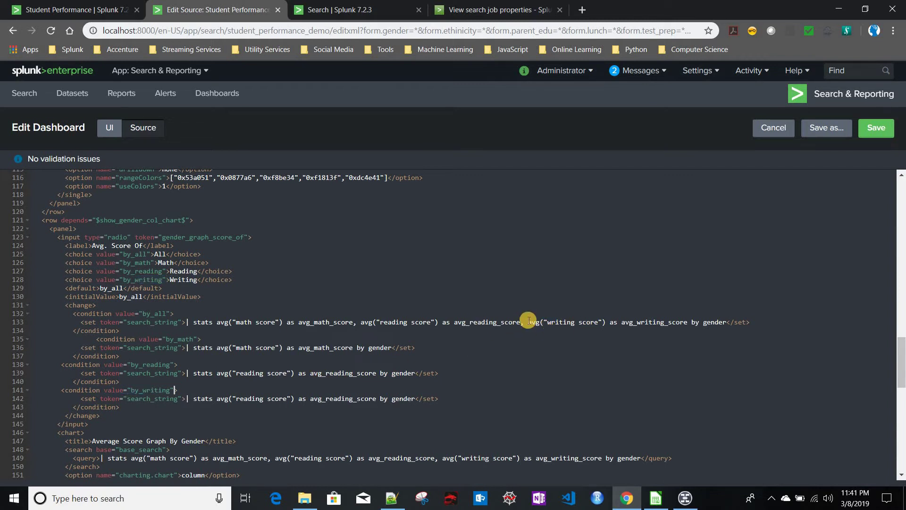
drag(529, 323, 688, 323)
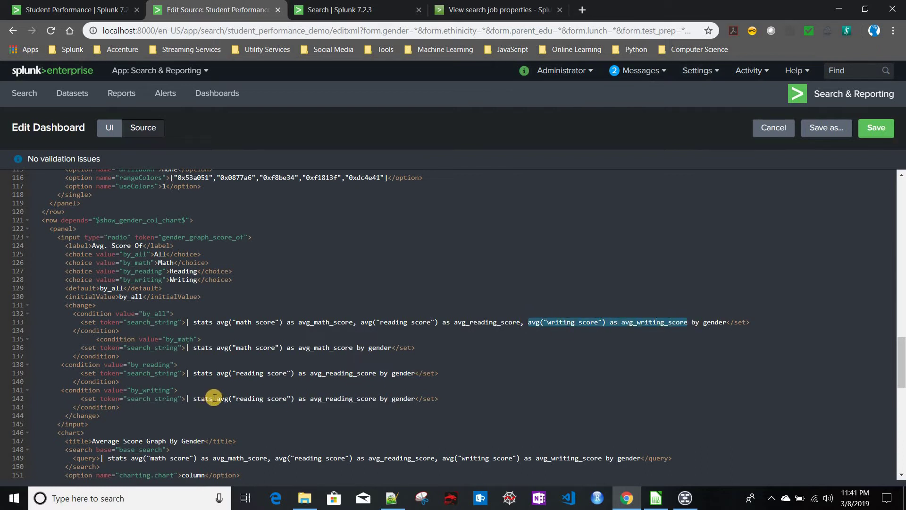
drag(379, 398, 363, 401)
key(ctrl+v)
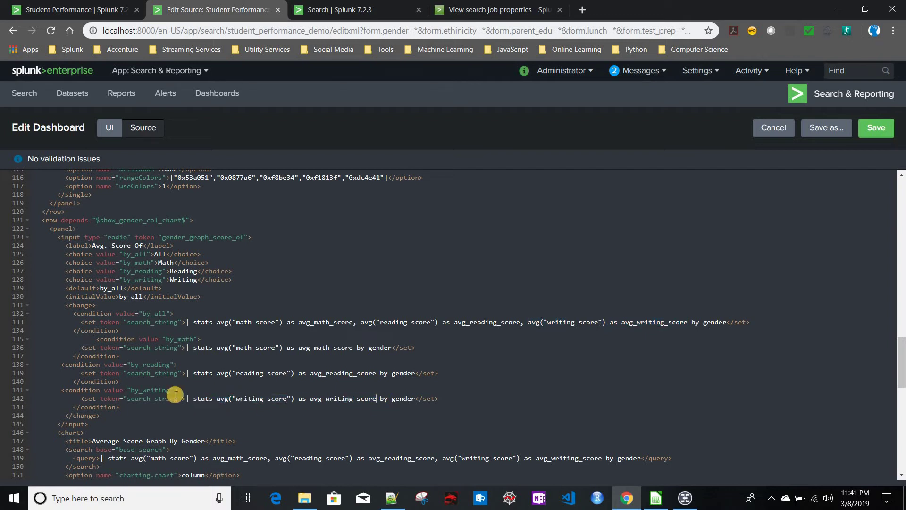
Step: Replace the stats query of the Average Score Graph By Gender chart with the token $search_string$
double_click(176, 322)
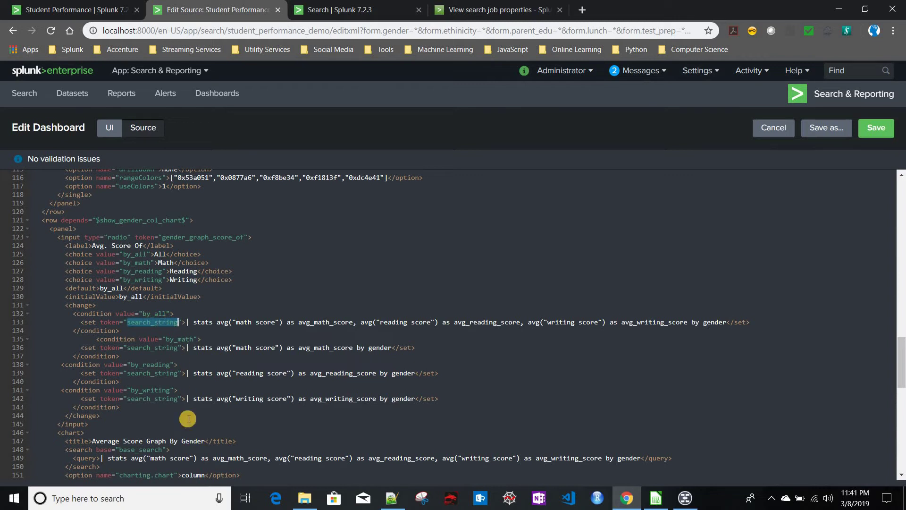
scroll(121, 422, down, 1)
drag(100, 414, 640, 415)
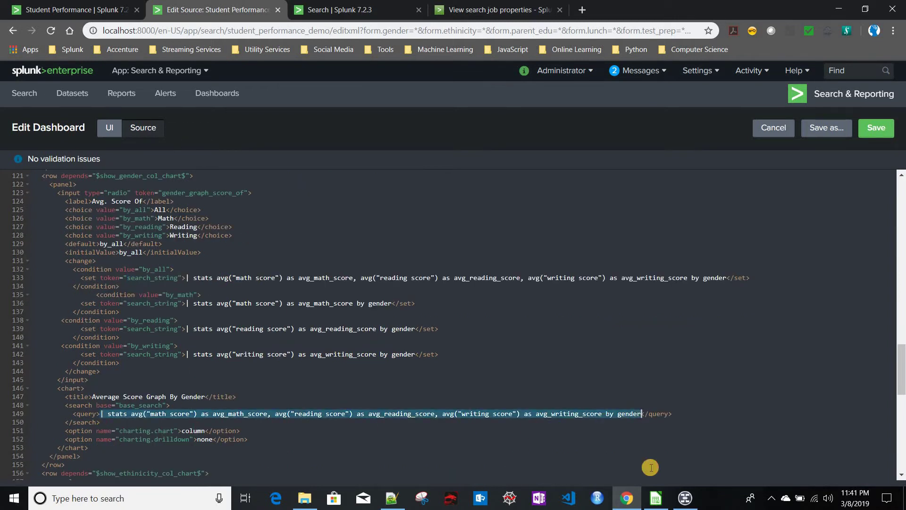
key(ctrl+v)
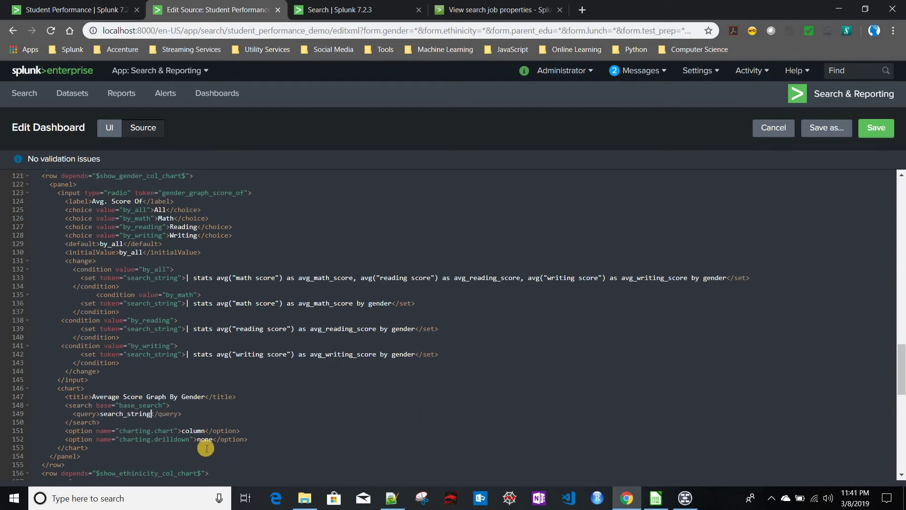
text($)
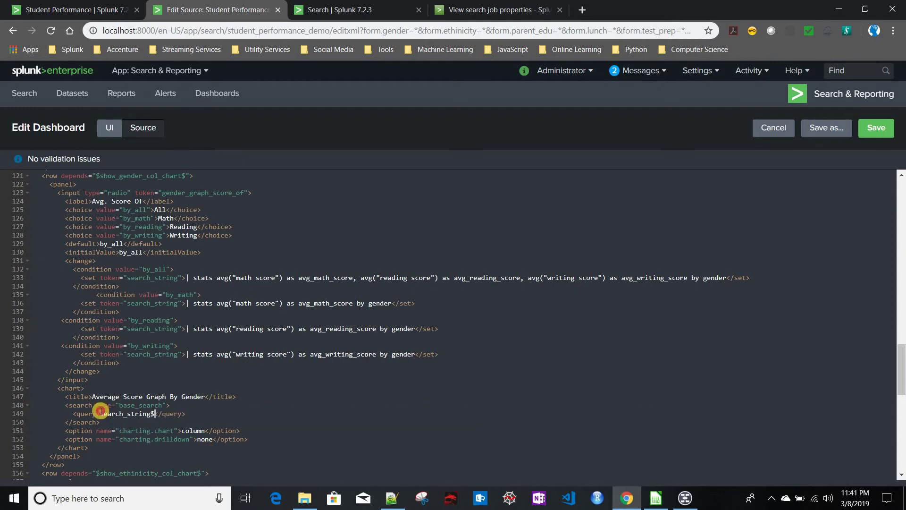
click(101, 413)
text($)
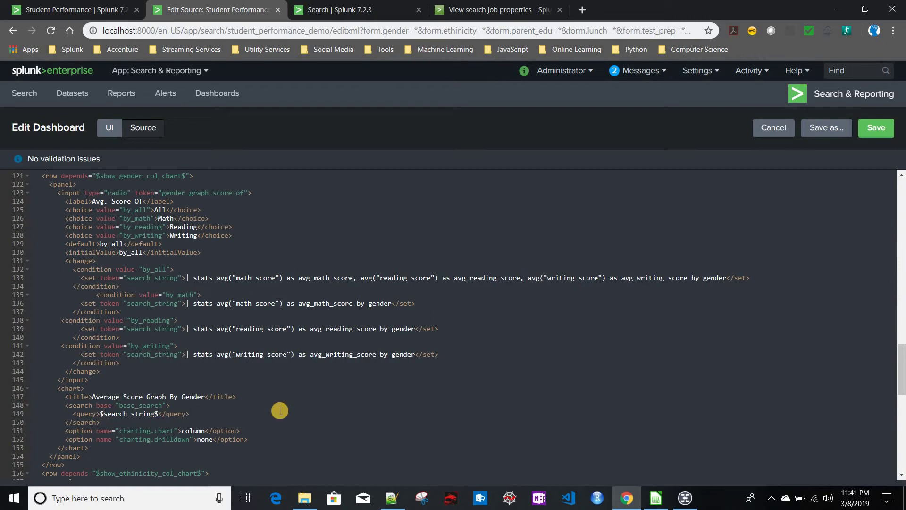
Step: Save the dashboard and reload it from its plain student_performance_demo address without the form parameters
scroll(590, 278, down, 1)
scroll(781, 184, up, 1)
click(876, 128)
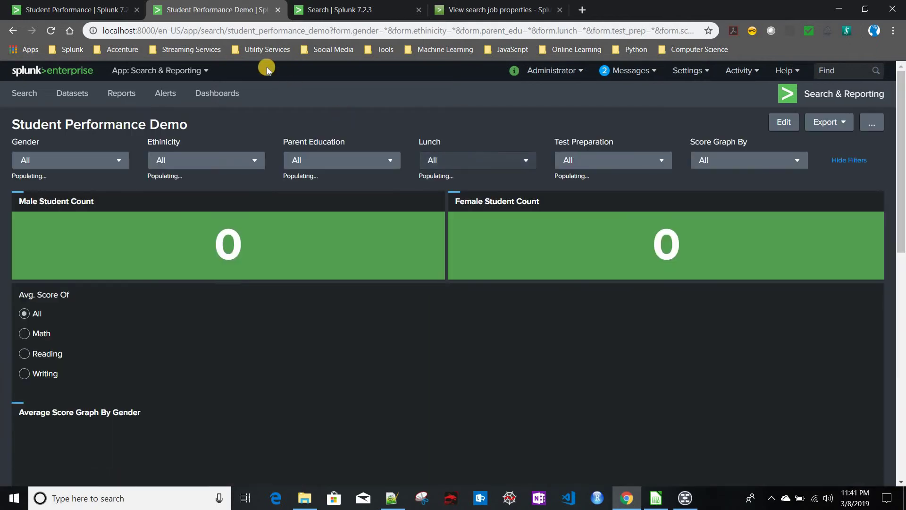
drag(337, 28, 902, 29)
key(BackSpace)
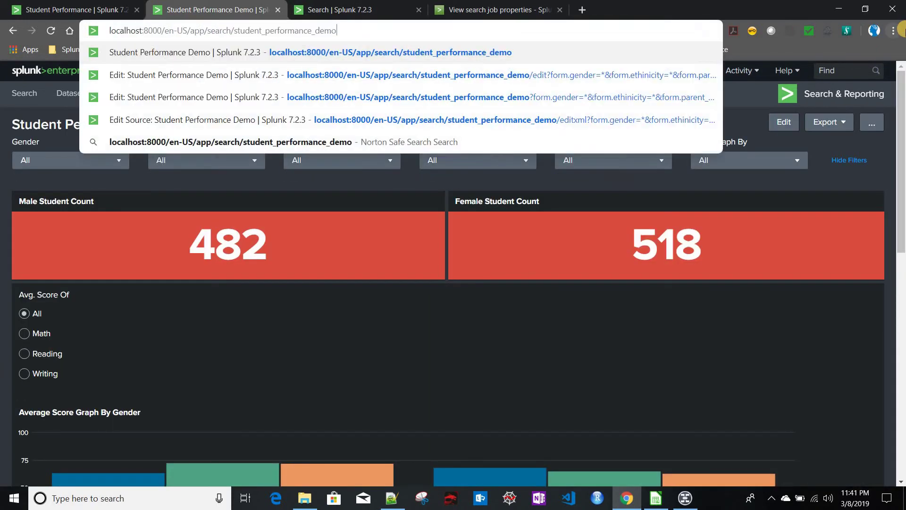
key(Return)
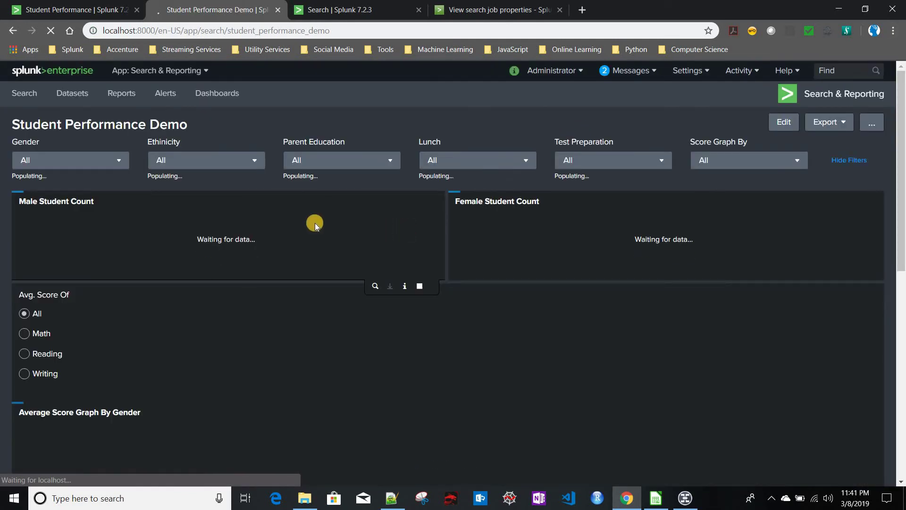
Step: Test the Math, Reading and Writing choices of Avg. Score Of and check the Average Score Graph By Gender against the other charts
scroll(237, 220, down, 3)
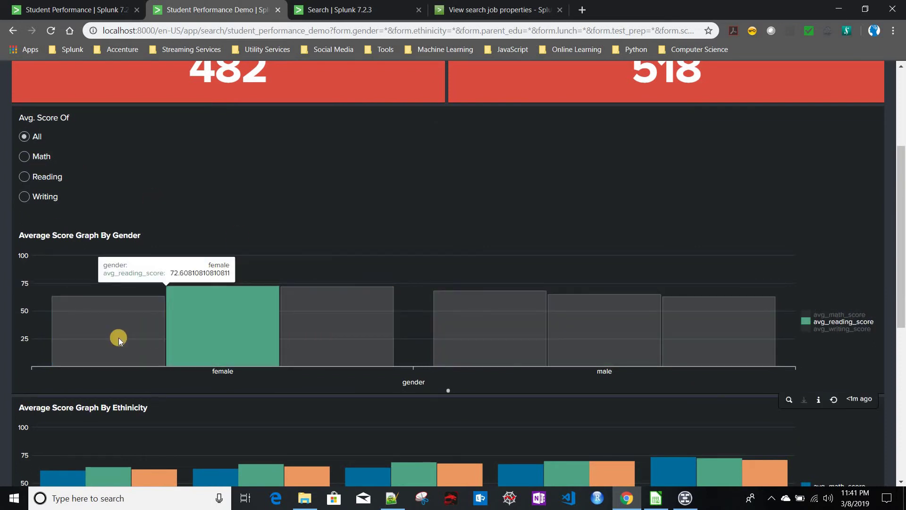
click(23, 156)
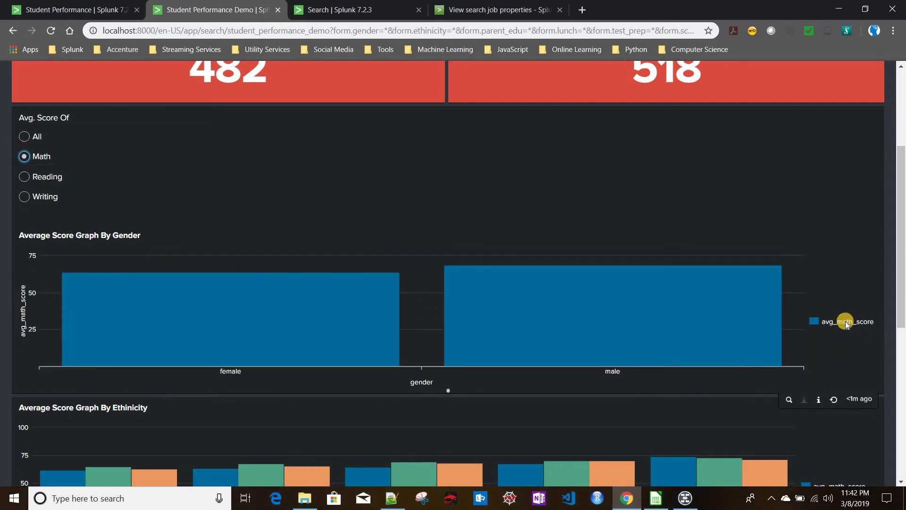
click(23, 177)
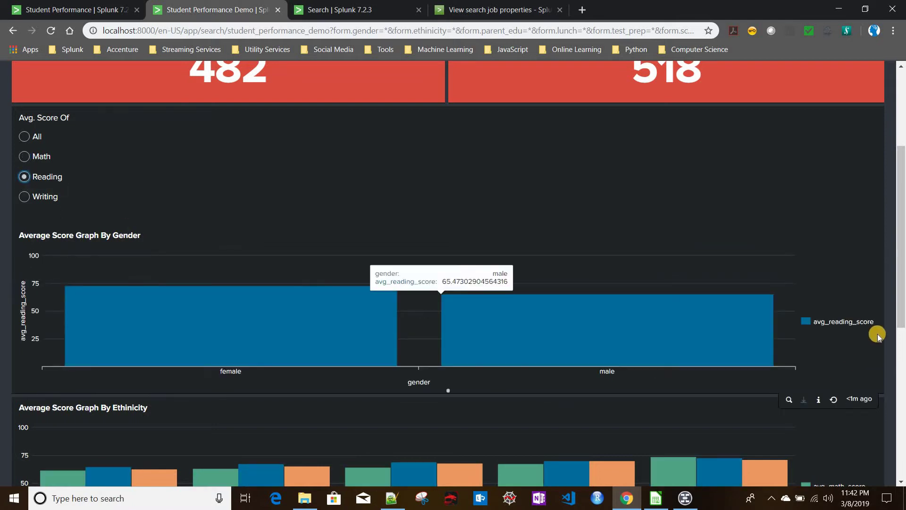
click(24, 196)
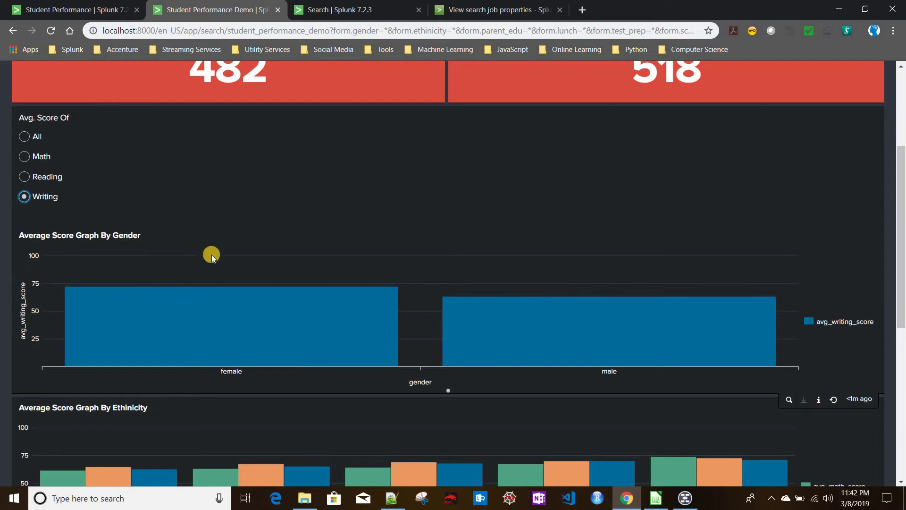
scroll(41, 176, up, 1)
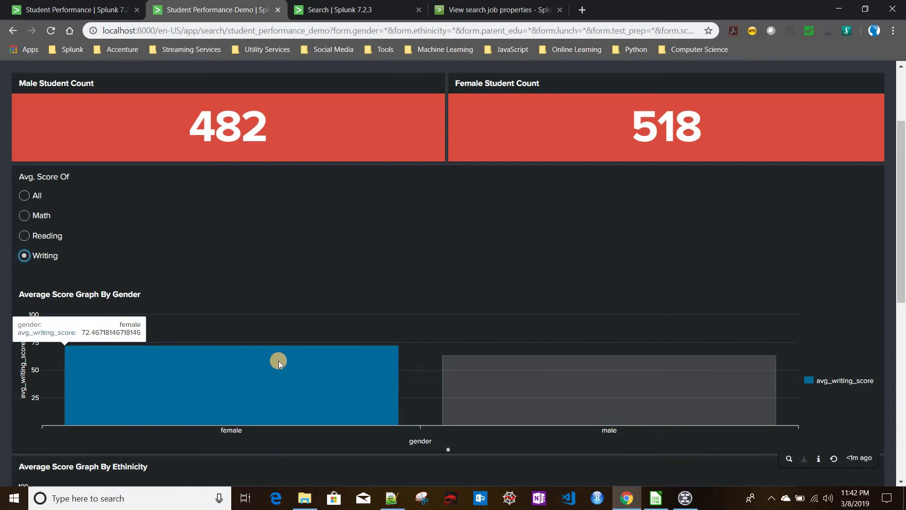
scroll(228, 284, down, 5)
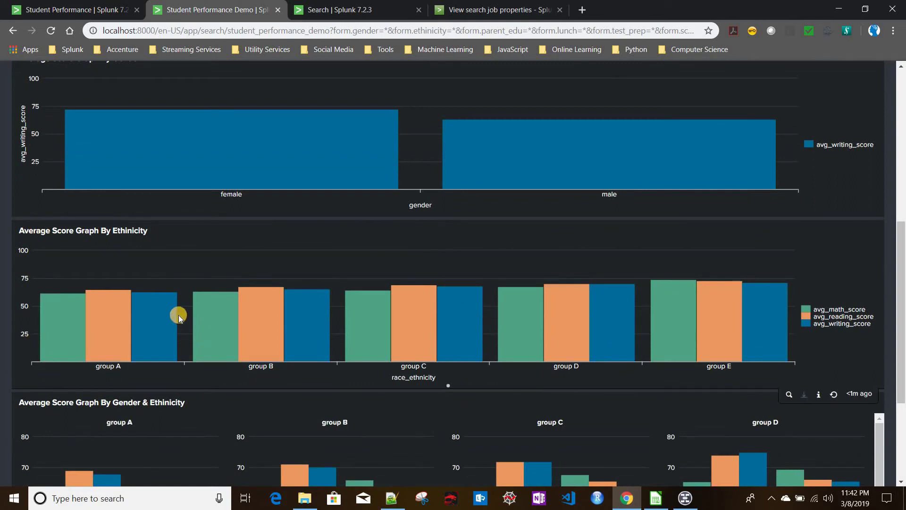
scroll(164, 308, up, 4)
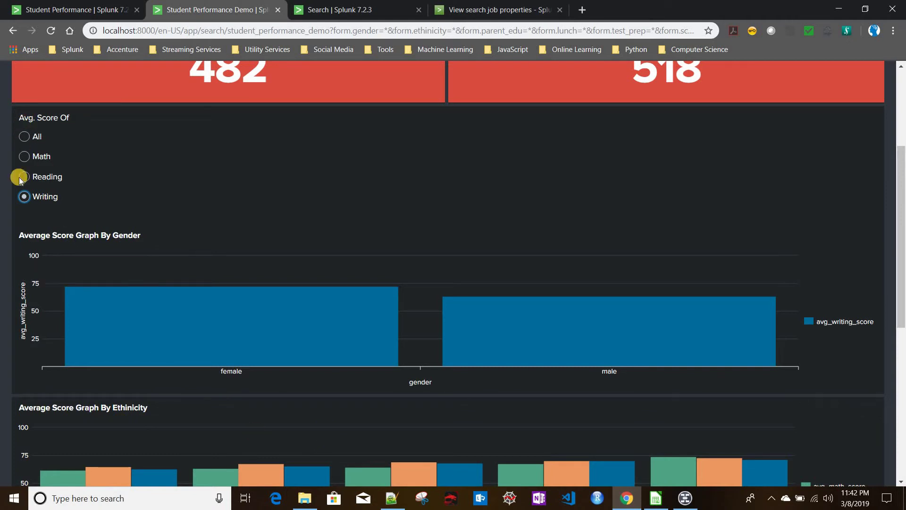
scroll(123, 276, up, 4)
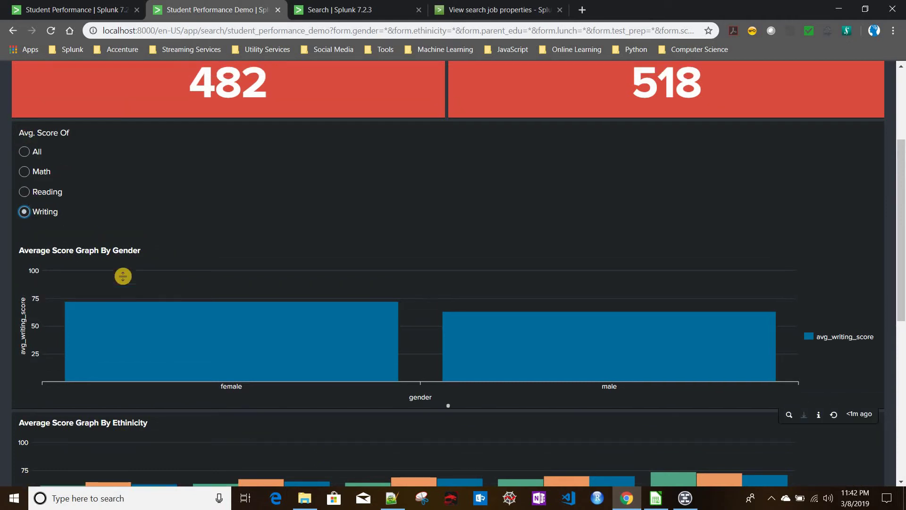
scroll(123, 276, down, 2)
scroll(19, 338, up, 2)
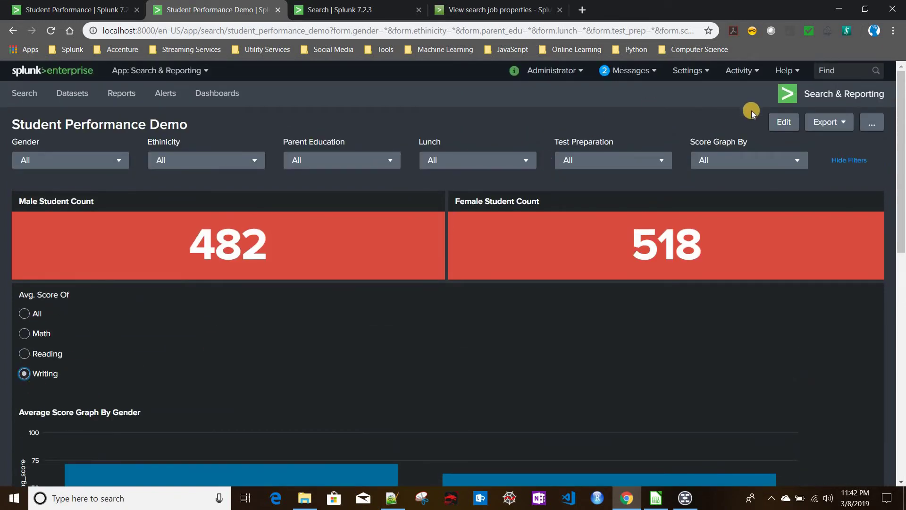
Step: Open the dashboard for editing and add a new radio input
click(785, 122)
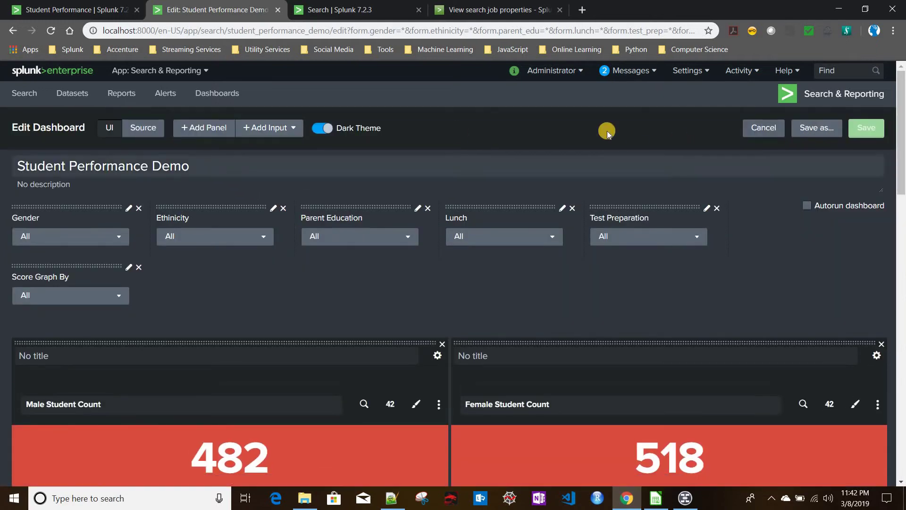
click(270, 129)
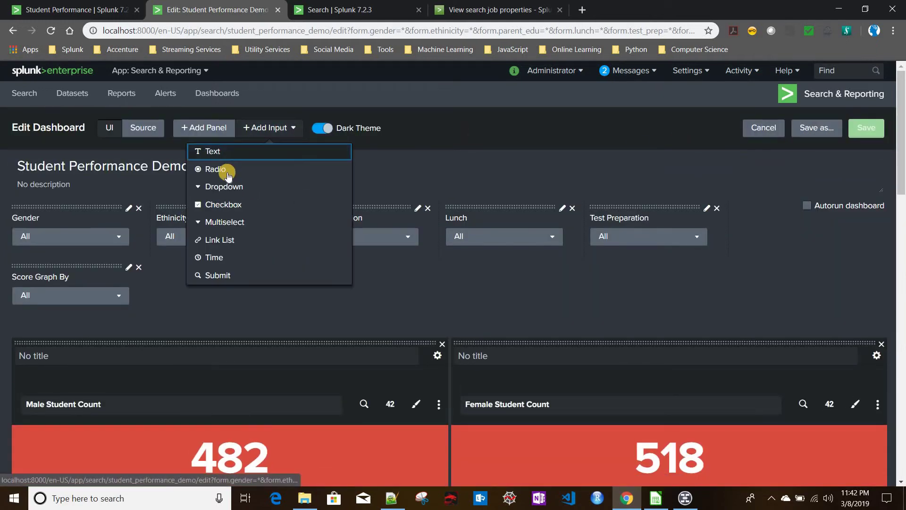
click(227, 171)
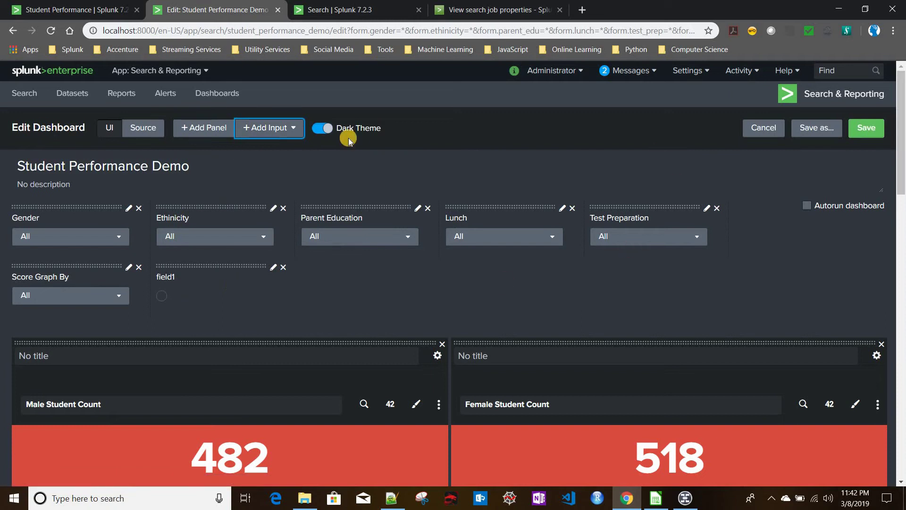
Step: Copy the new field1 radio input's block in the dashboard source and remove it from the fieldset
click(140, 134)
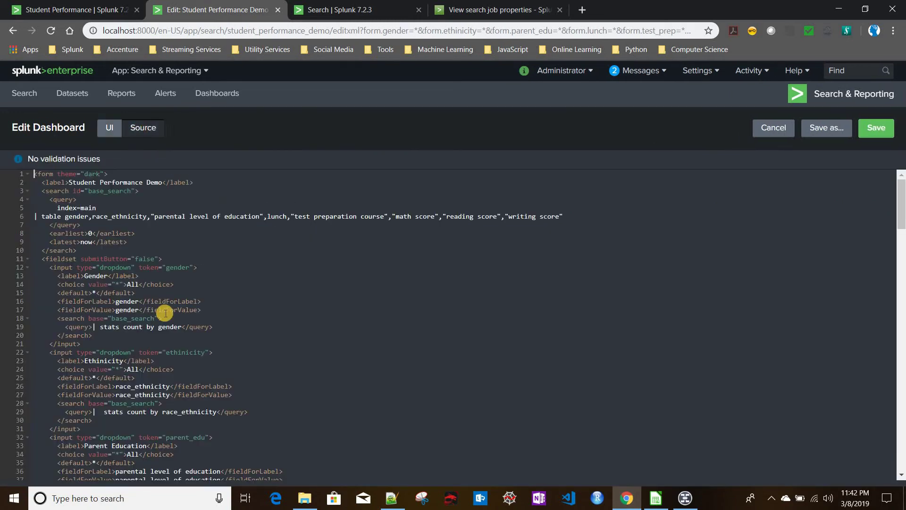
scroll(165, 313, down, 9)
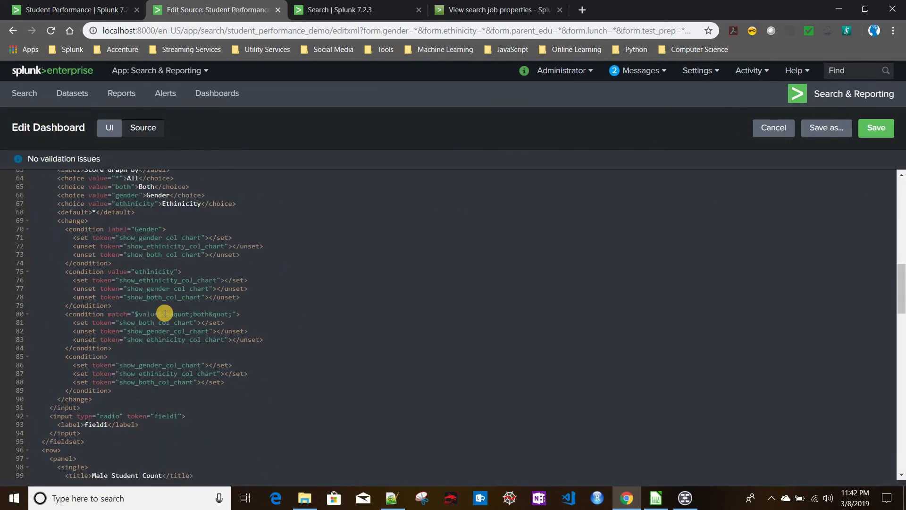
scroll(165, 313, up, 4)
scroll(164, 313, up, 5)
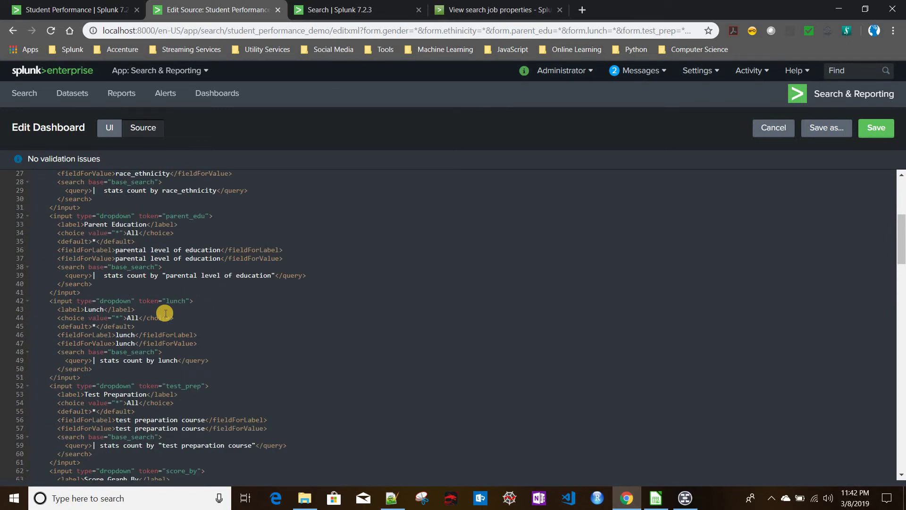
scroll(165, 313, down, 8)
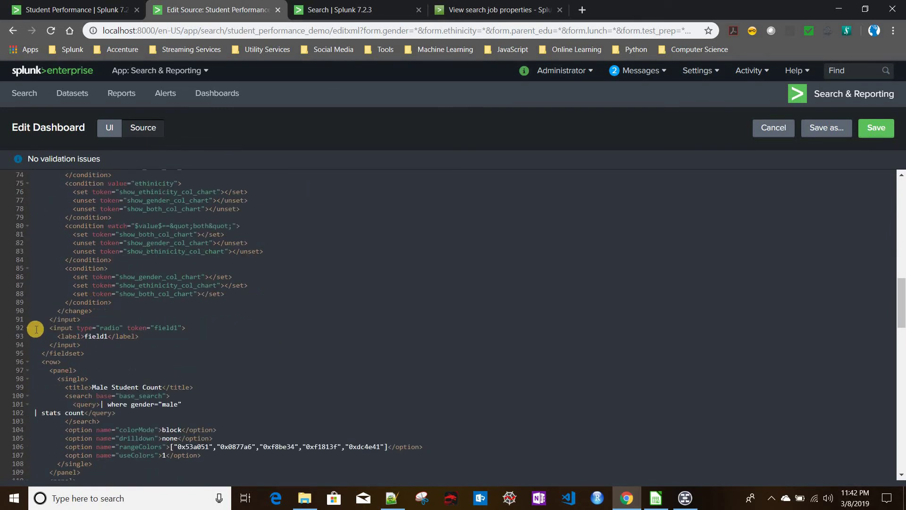
drag(35, 328, 100, 345)
key(ctrl+c)
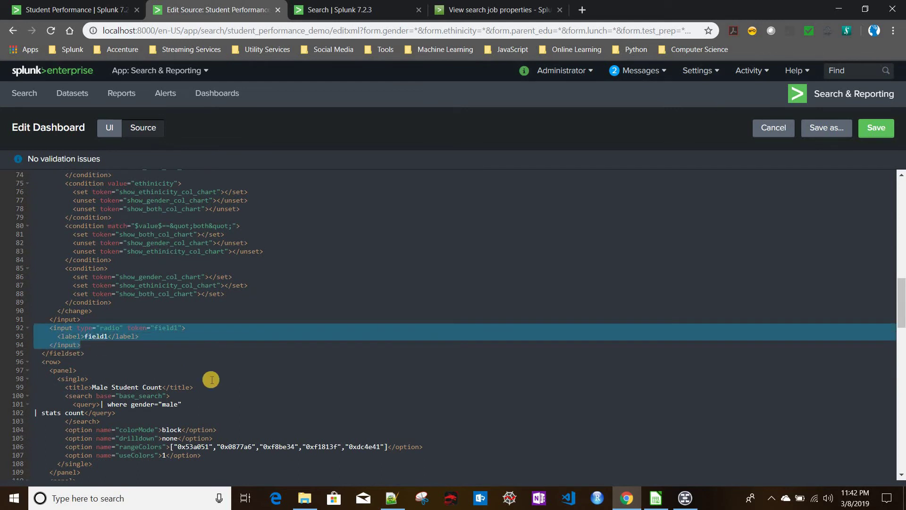
scroll(211, 380, down, 3)
key(BackSpace)
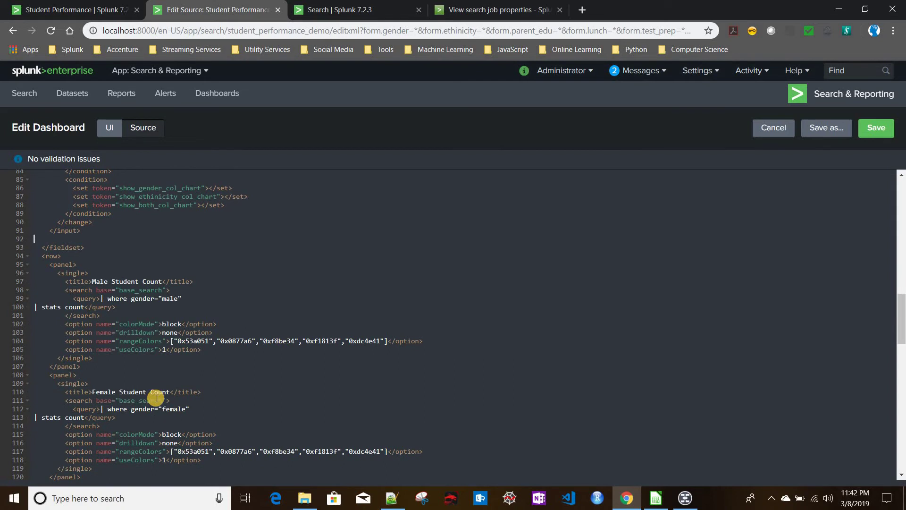
Step: Paste the field1 radio input block above the chart in the show_ethinicity_col_chart row's panel and return to the visual editor
scroll(157, 399, down, 20)
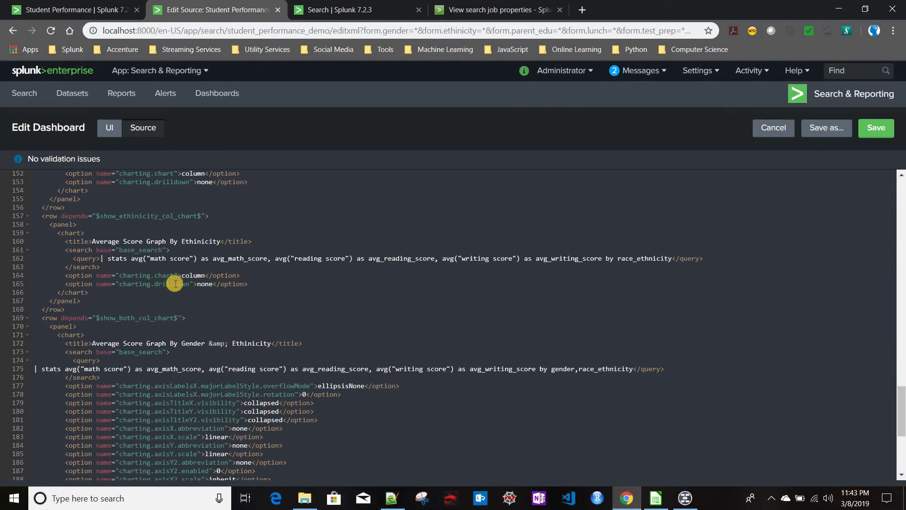
click(81, 225)
key(Return)
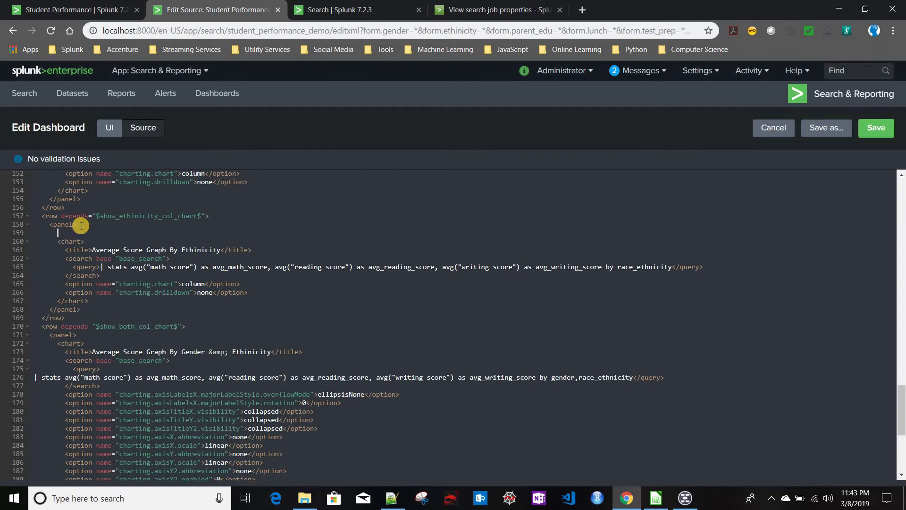
key(ctrl+v)
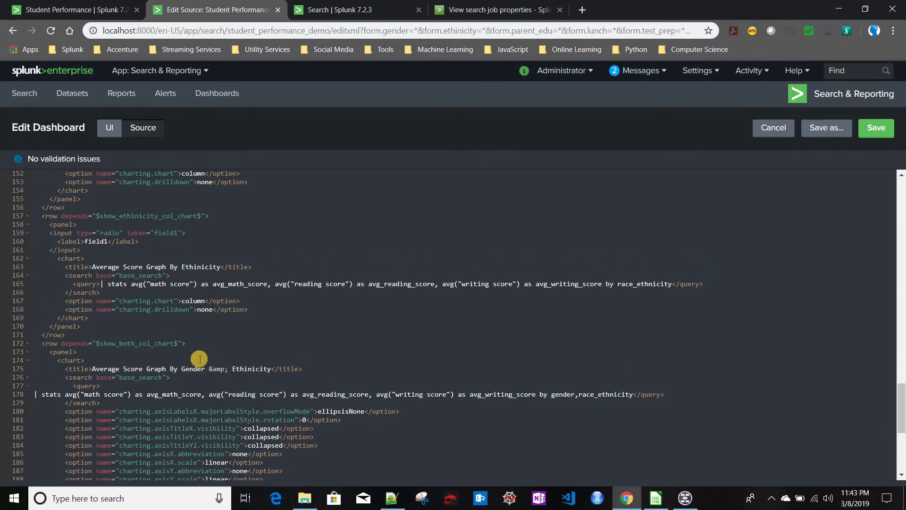
scroll(209, 365, up, 1)
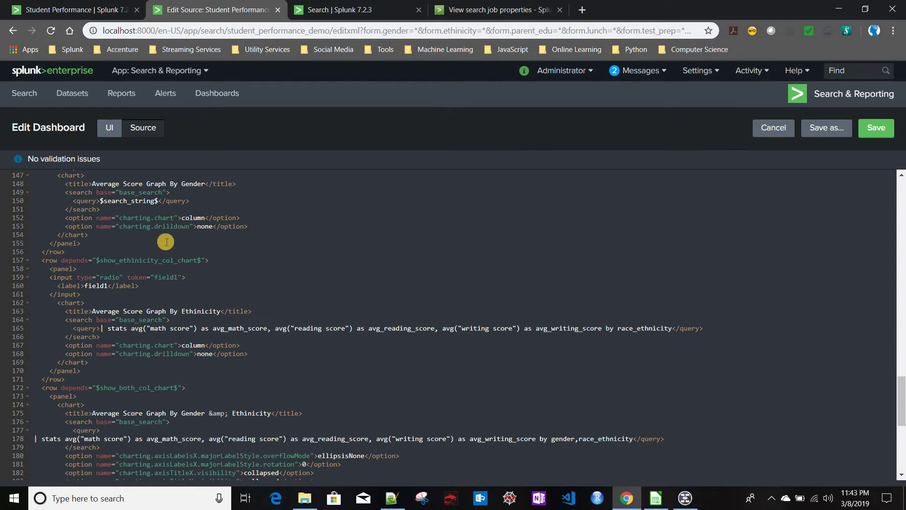
click(110, 134)
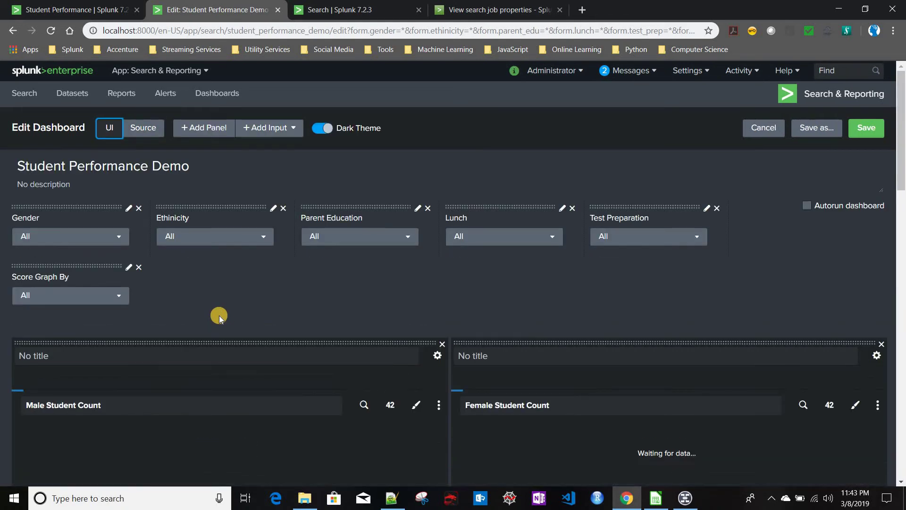
Step: Compare the field1 radio input in the ethinicity panel with the Avg. Score Of input in the gender panel
scroll(219, 315, down, 15)
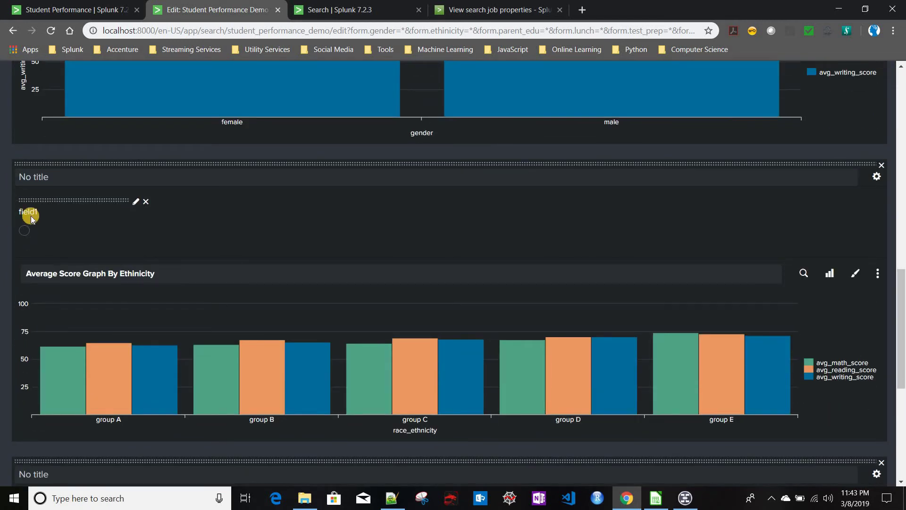
scroll(30, 216, up, 6)
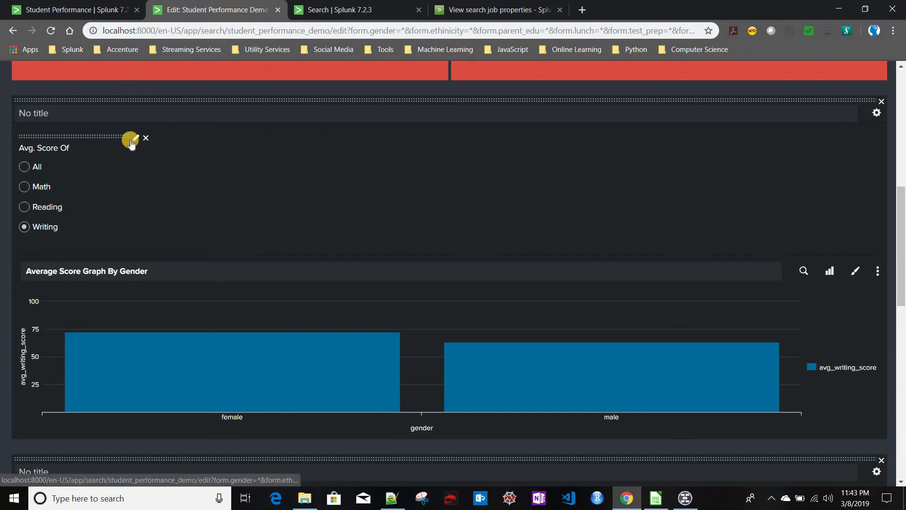
scroll(40, 365, down, 4)
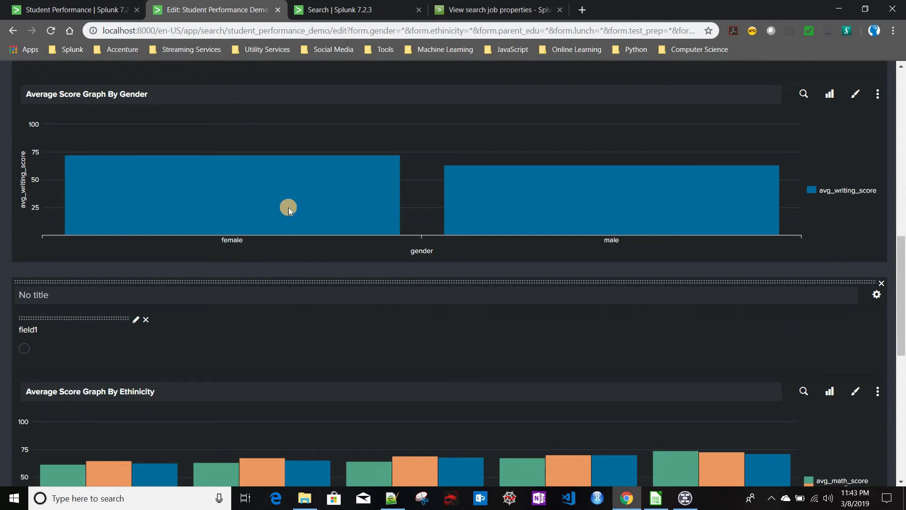
scroll(584, 280, up, 8)
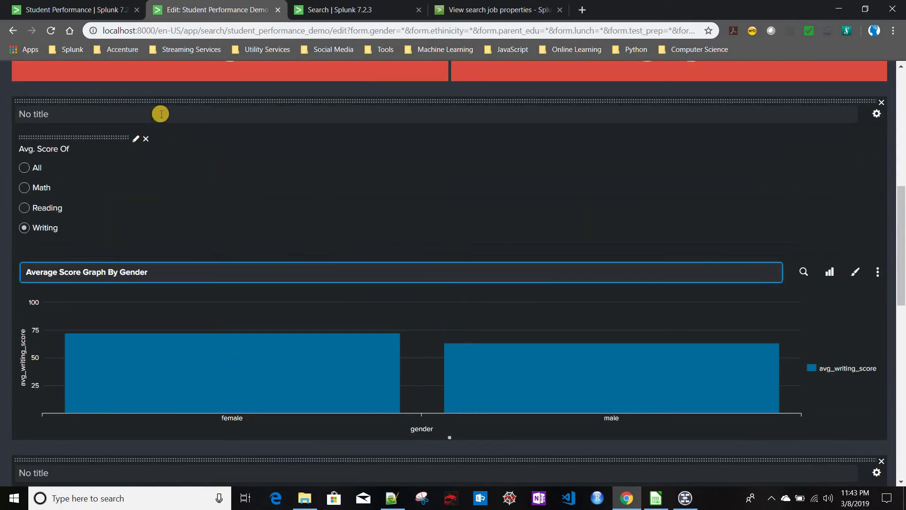
scroll(160, 116, up, 5)
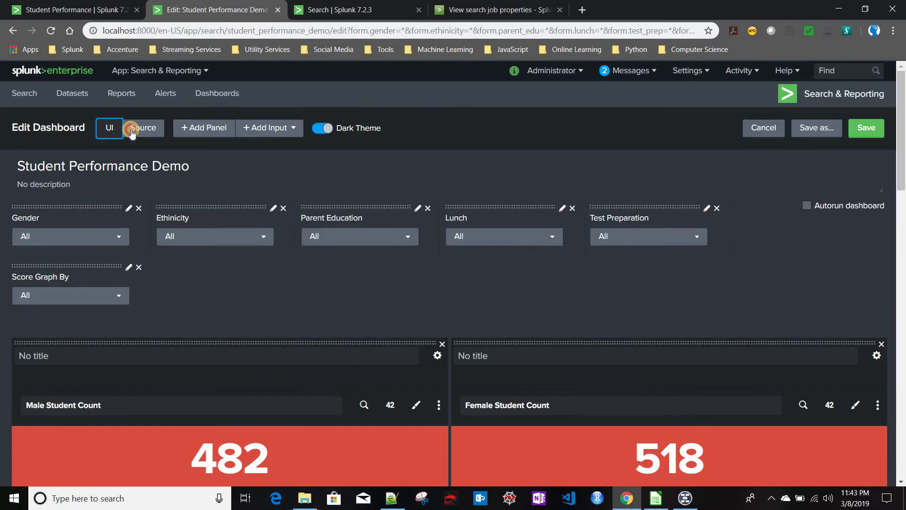
Step: In the dashboard source, set the field1 radio input's token to All and its label to all in the show_ethinicity_col_chart row
scroll(129, 314, down, 15)
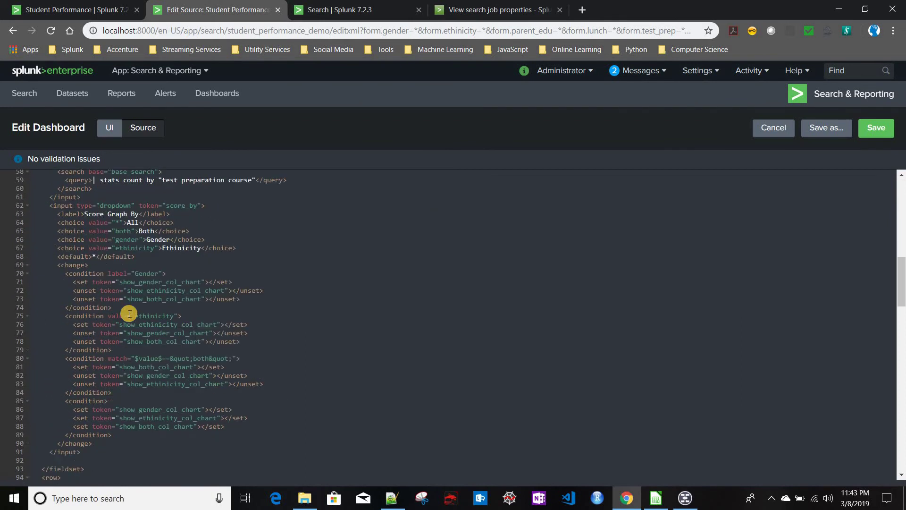
scroll(128, 314, down, 10)
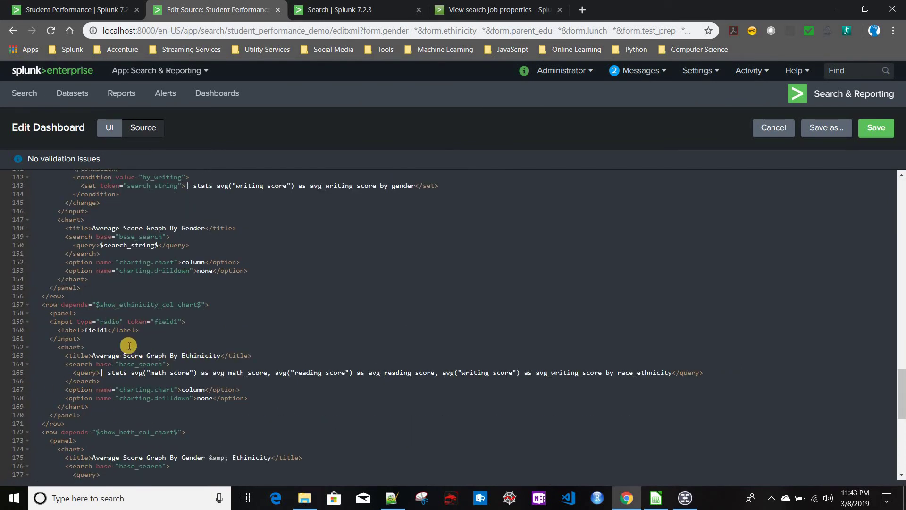
click(179, 320)
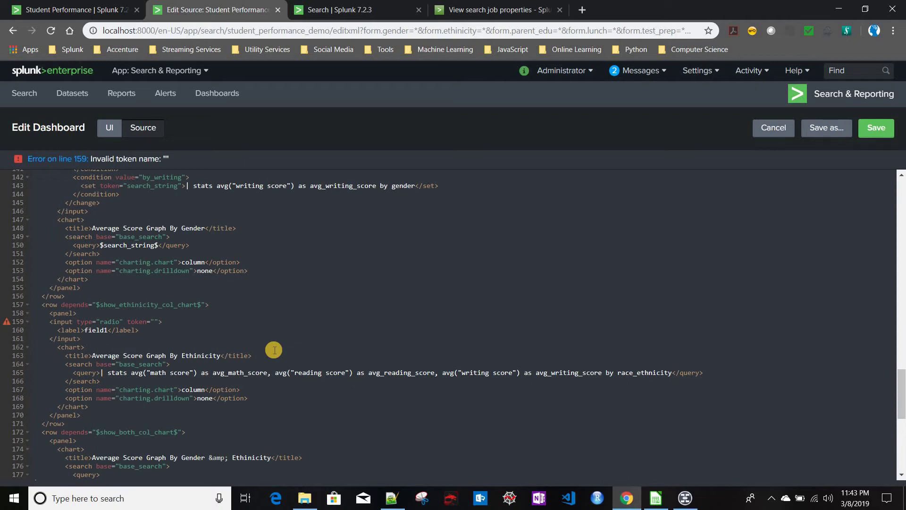
text(math)
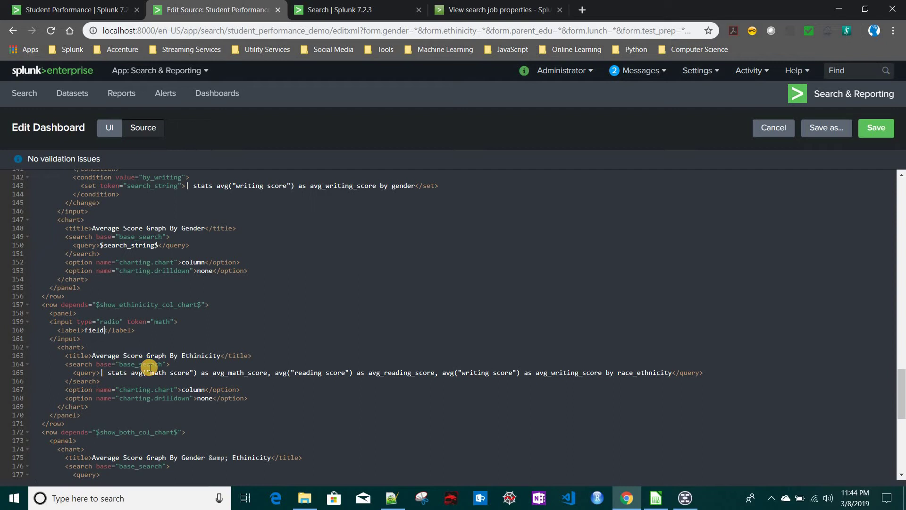
key(BackSpace)
key(BackSpace)
key(BackSpace)
key(BackSpace)
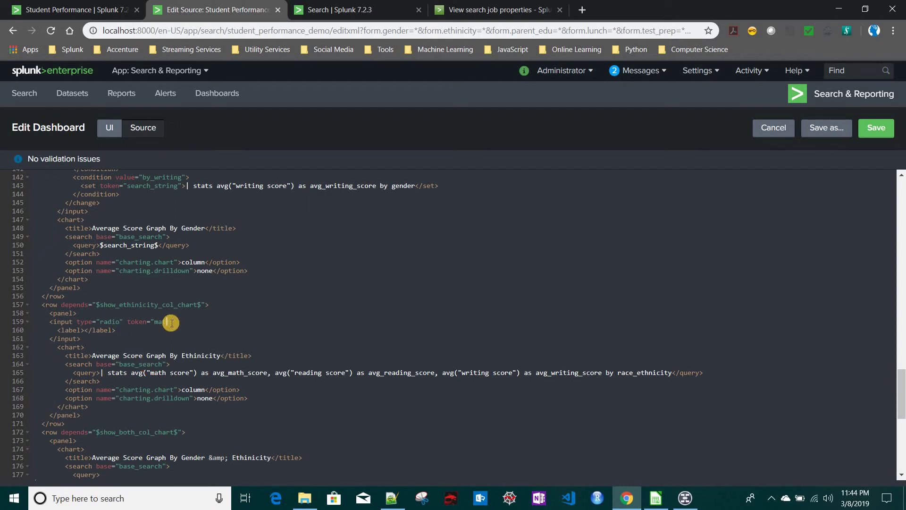
text(All">)
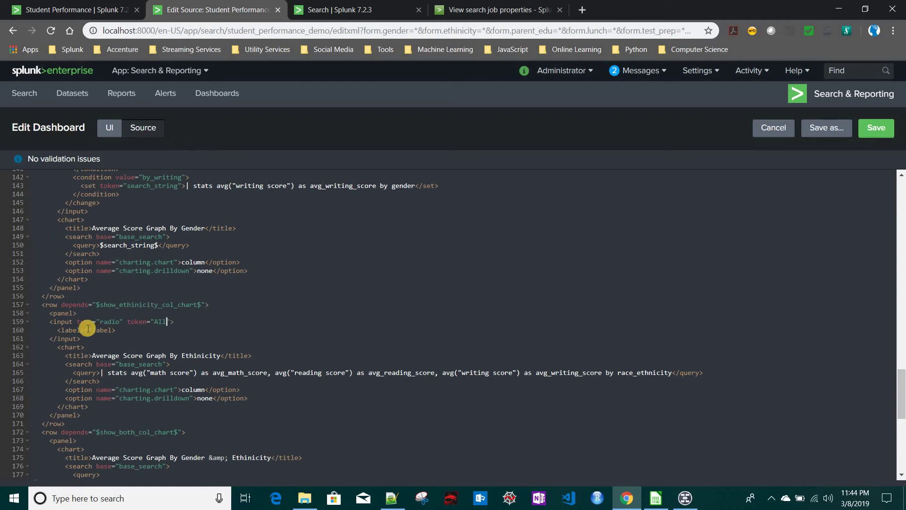
click(85, 331)
text(all)
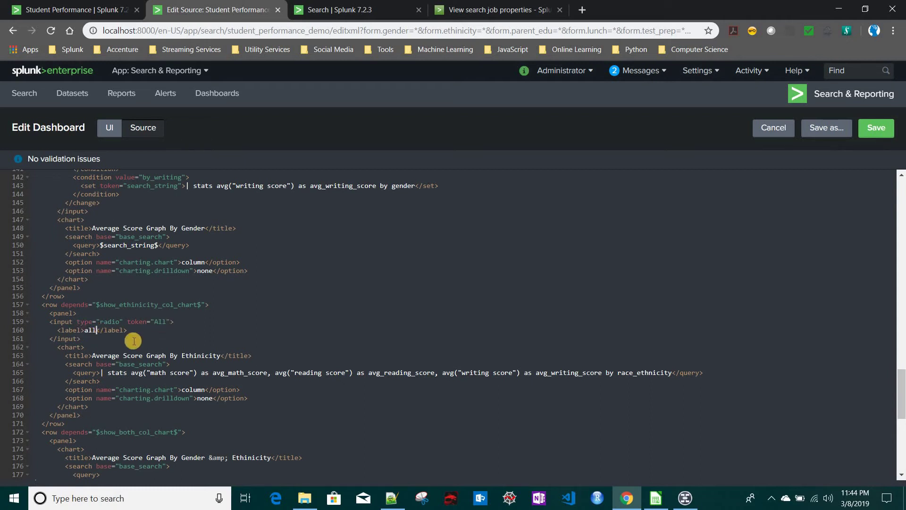
Step: Duplicate the All radio input block three times directly below the original, above the Average Score Graph By Ethinicity chart
drag(86, 338, 24, 322)
key(ctrl+c)
click(86, 339)
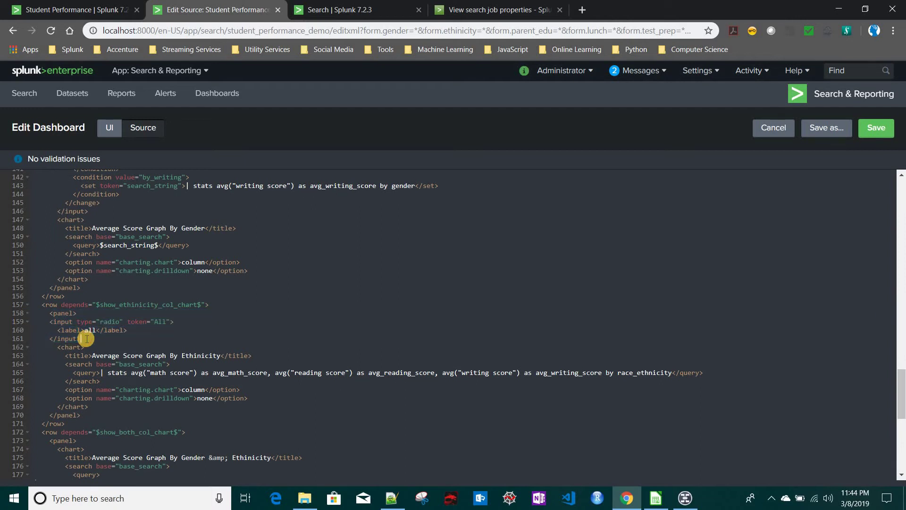
key(Return)
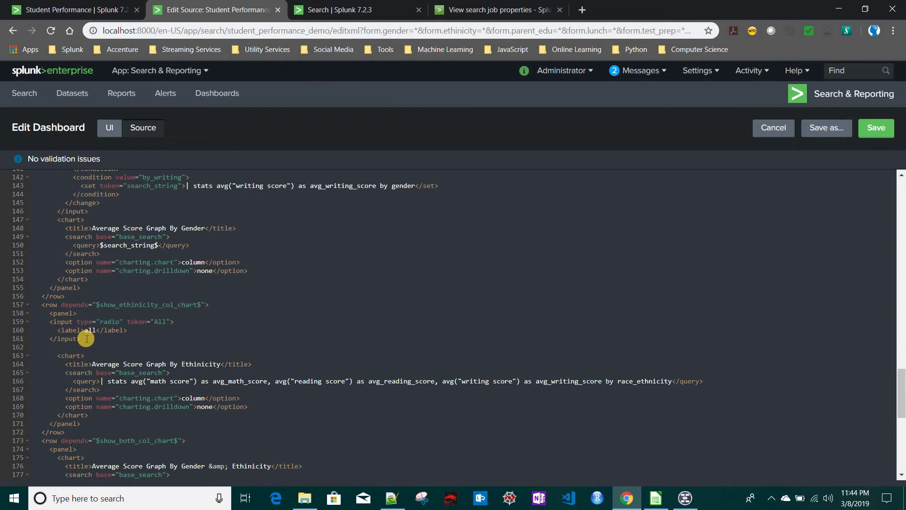
key(ctrl+v)
key(Return)
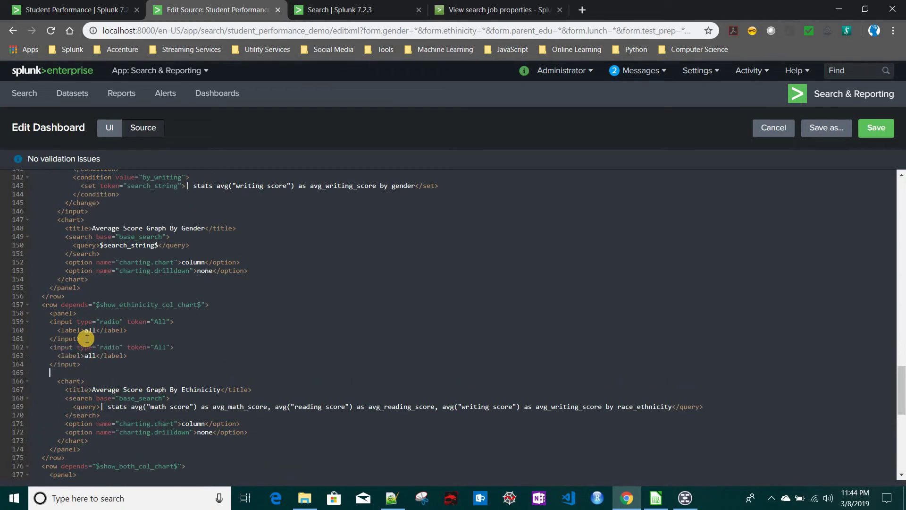
key(ctrl+v)
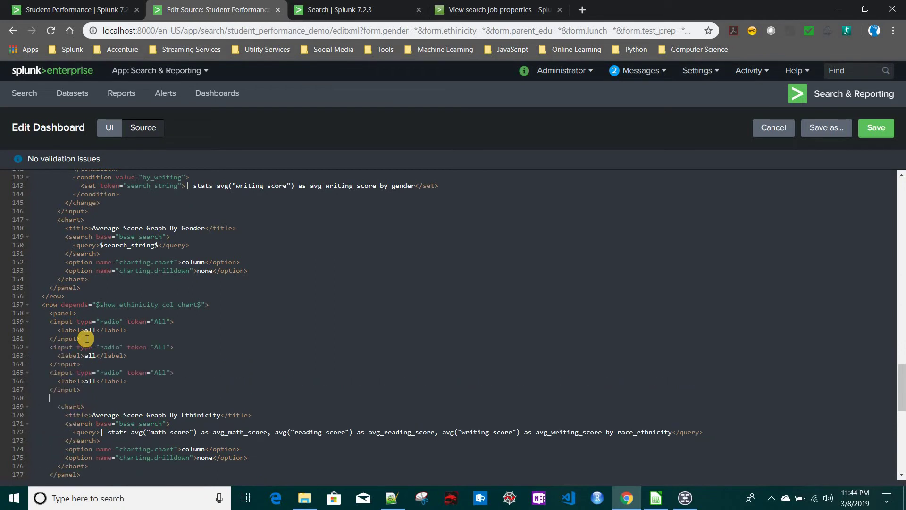
key(ctrl+v)
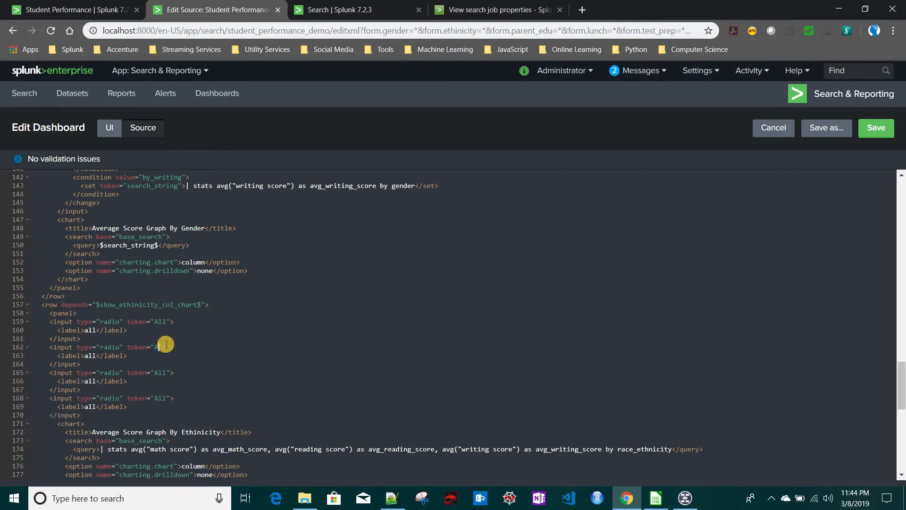
Step: Set the second radio input's token to math and label to Math, and the third's token to reading and label to Reading
text(m)
text(math)
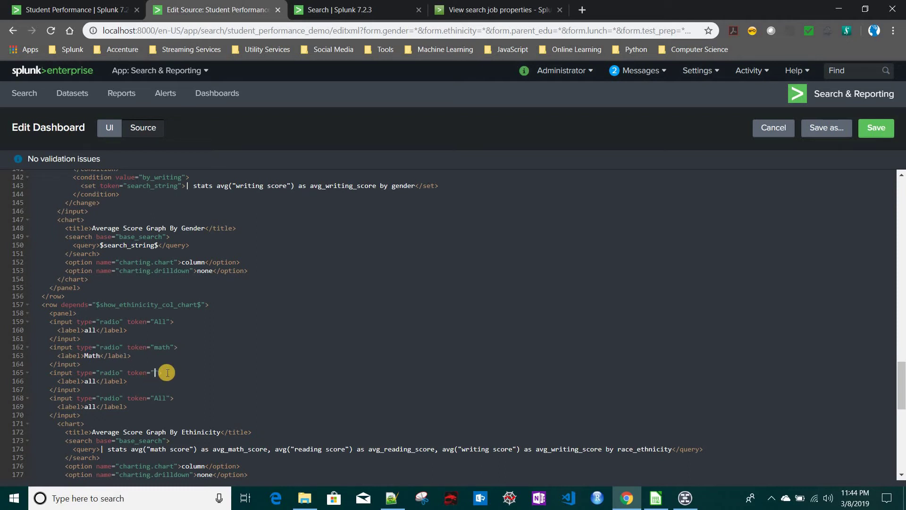
text(Reading)
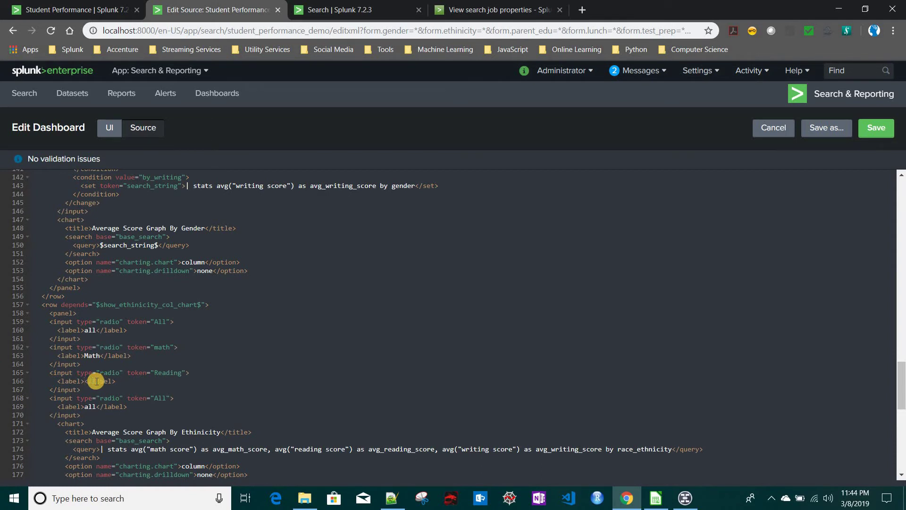
text(ading)
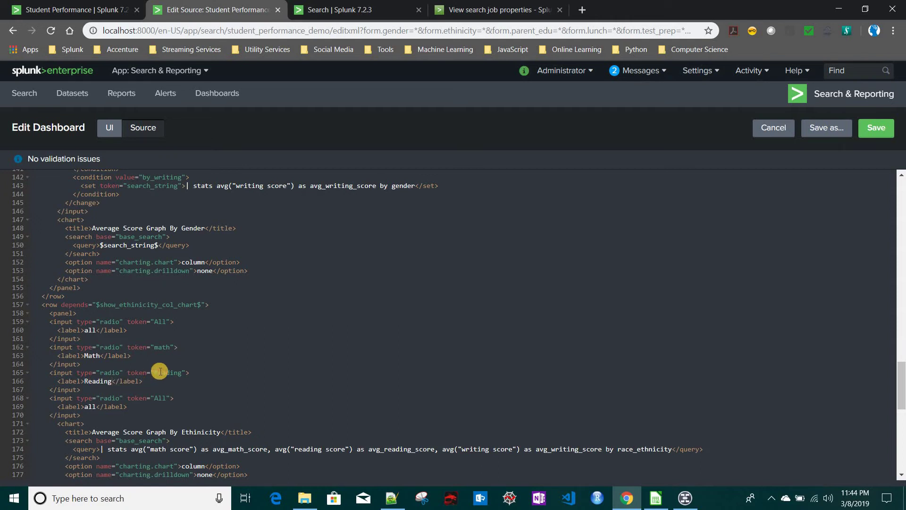
text(r)
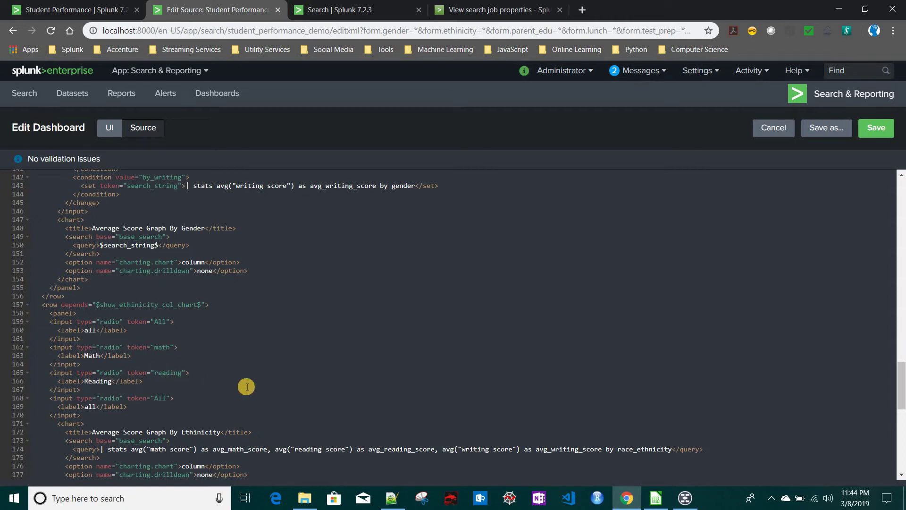
Step: Clear the token value of the fourth radio input in the show_ethinicity_col_chart row
scroll(247, 387, up, 3)
scroll(121, 271, down, 1)
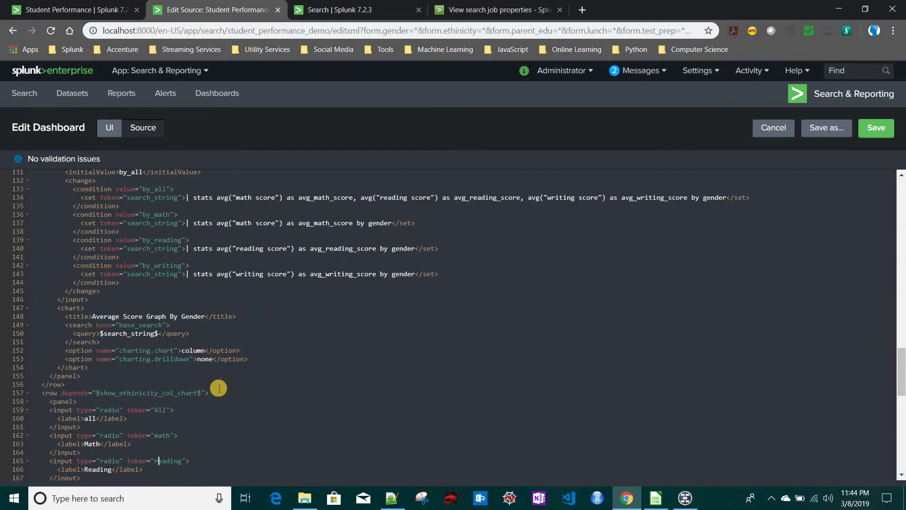
scroll(219, 388, down, 3)
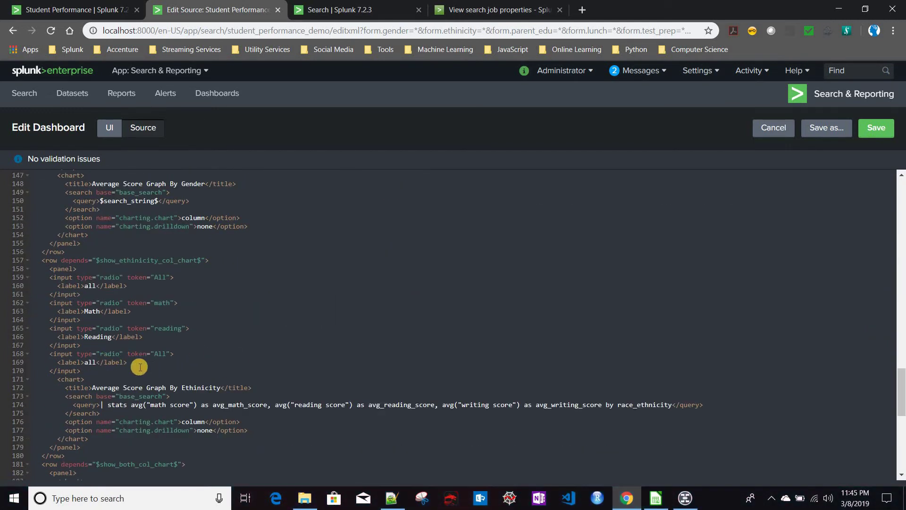
click(169, 352)
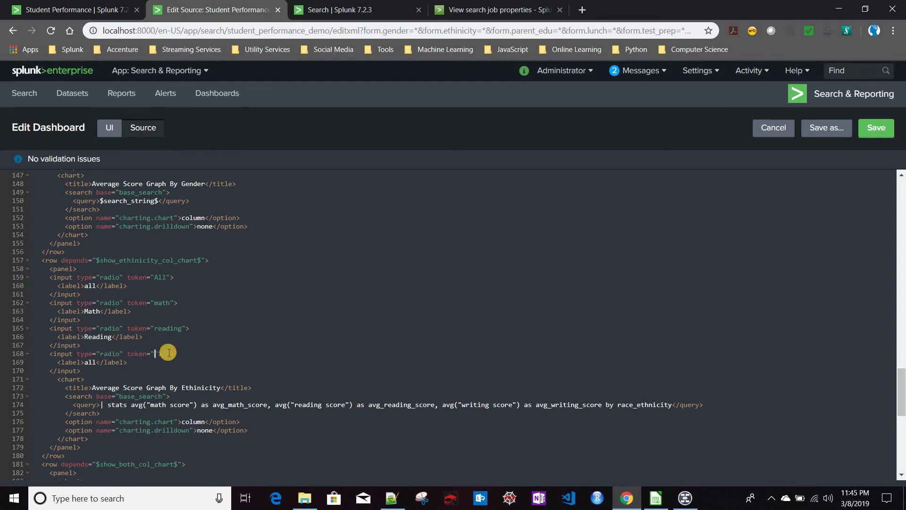
Step: Complete the fourth radio input in the ethnicity row's XML with token writing and label Writing
text(w)
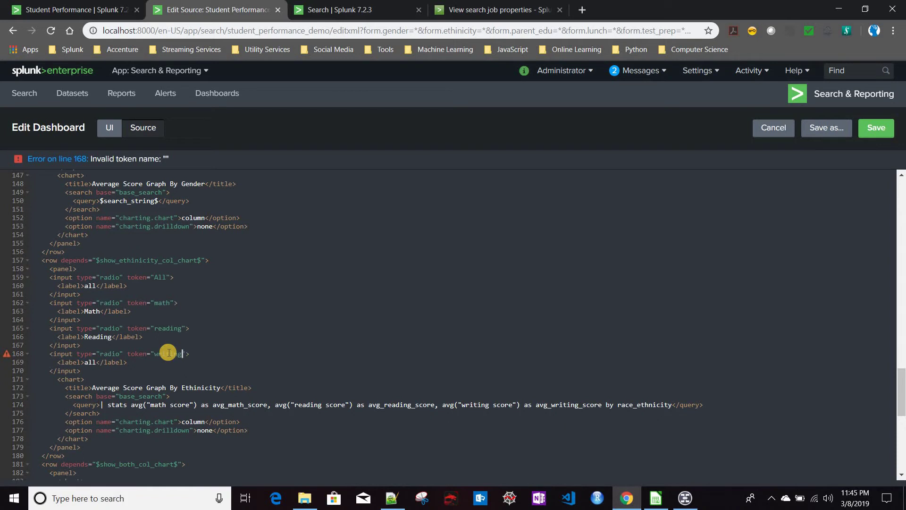
text(riting)
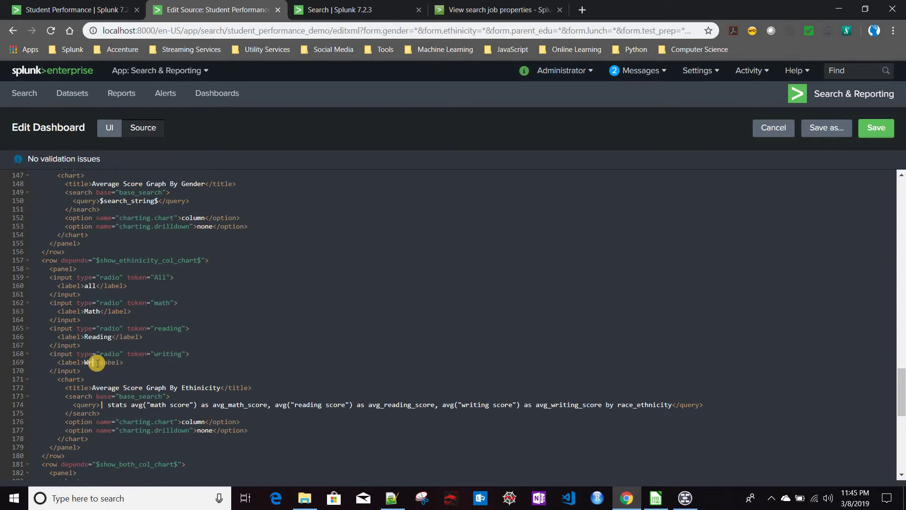
text(ing)
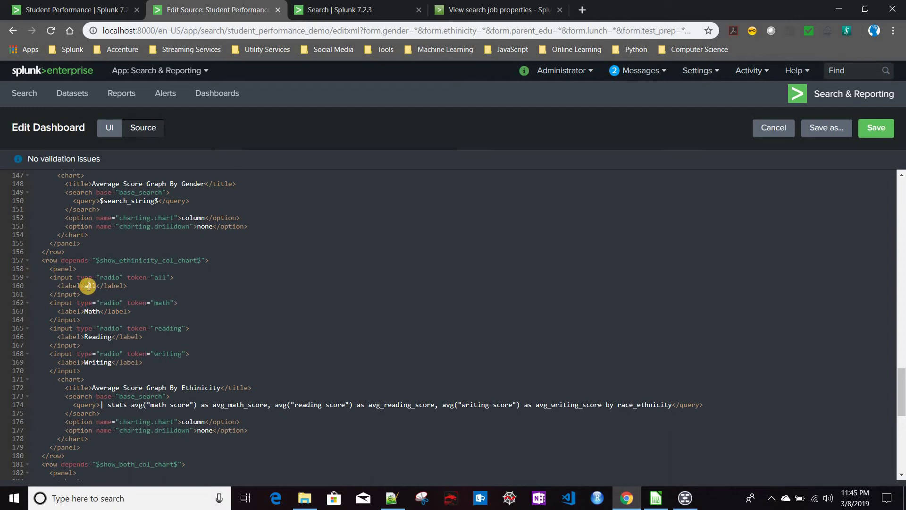
Step: Capitalize the first ethnicity radio input's label as All and save the dashboard source
click(88, 286)
key(BackSpace)
text(A)
click(879, 134)
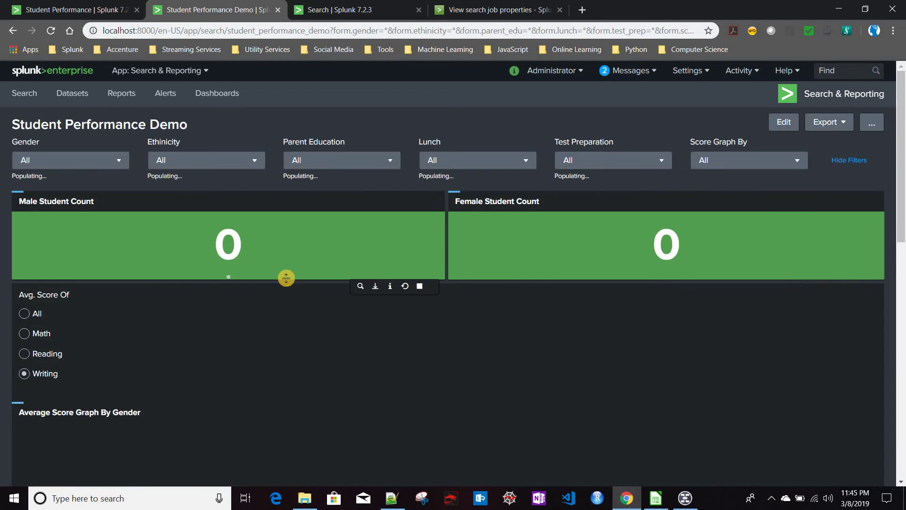
Step: Check the saved dashboard by switching the gender graph's Avg. Score Of option to Reading and then All
scroll(287, 279, down, 6)
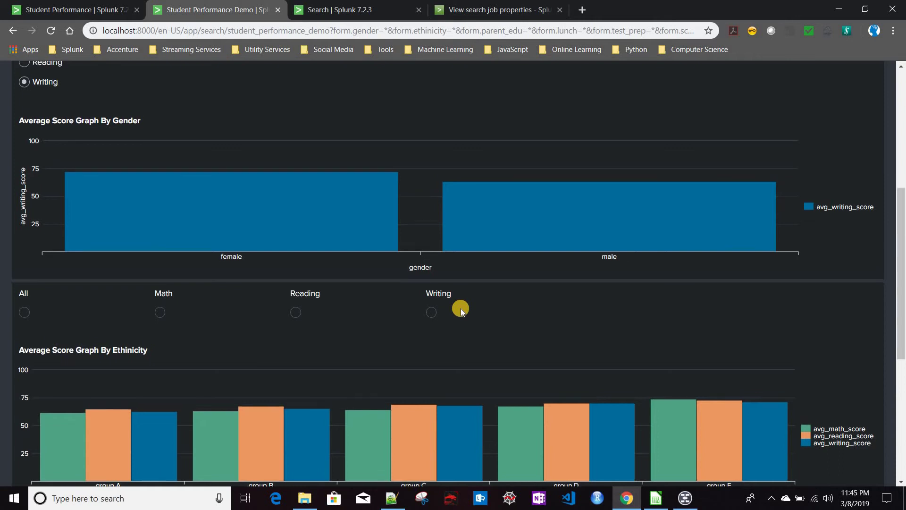
scroll(460, 307, up, 6)
scroll(461, 308, down, 7)
scroll(26, 117, up, 4)
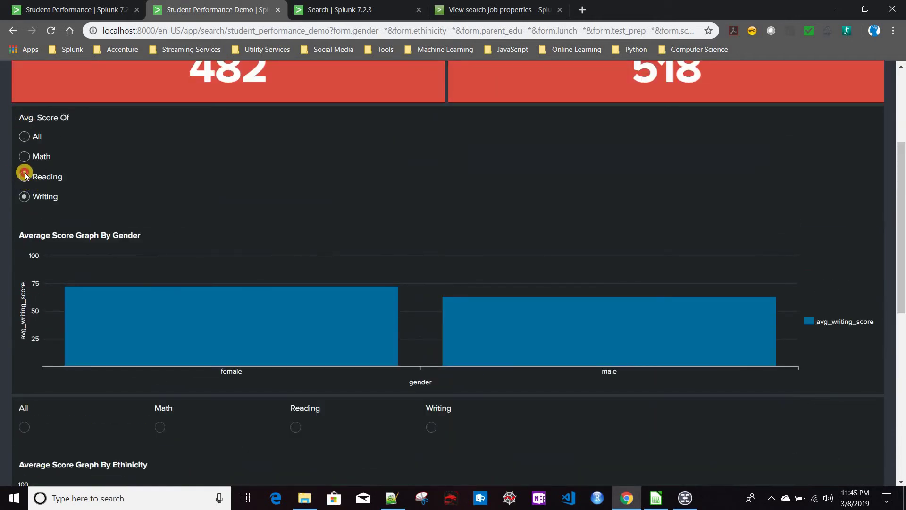
click(24, 176)
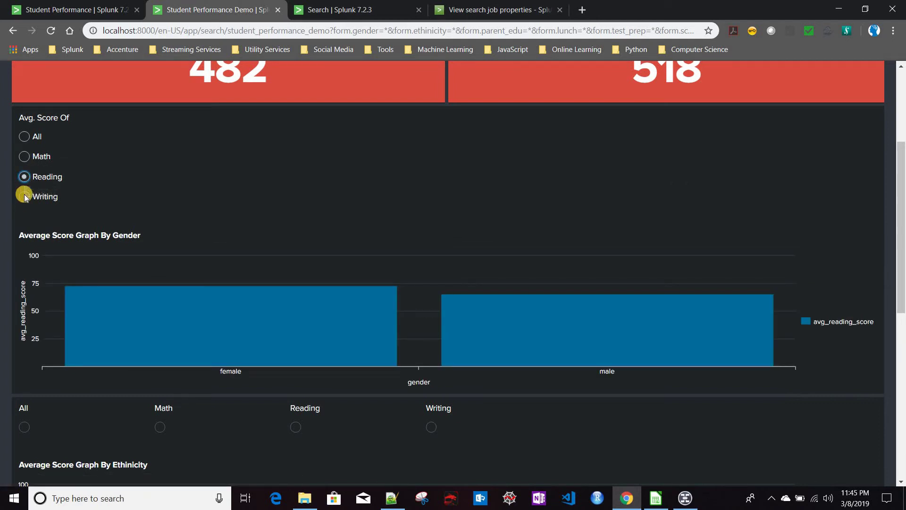
click(24, 137)
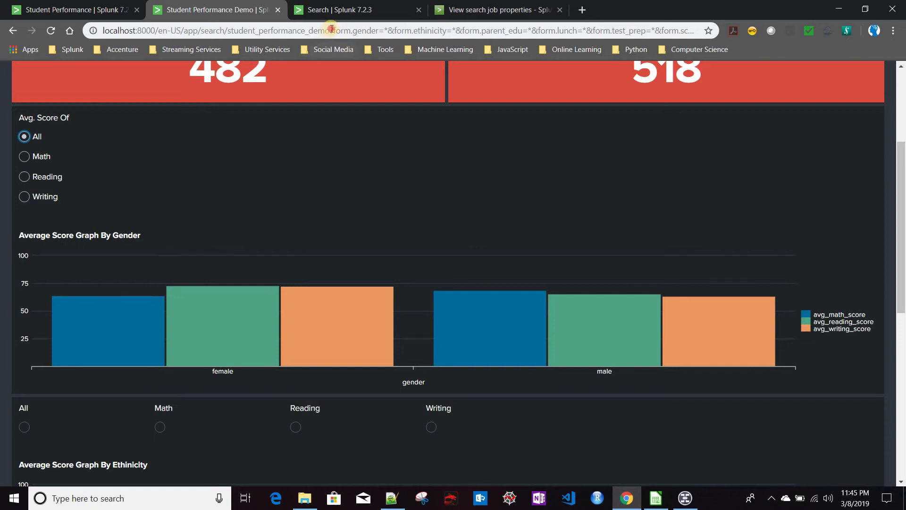
Step: Reload the dashboard without the form parameters in its URL and review the radio inputs above the ethnicity graph
drag(332, 29, 902, 55)
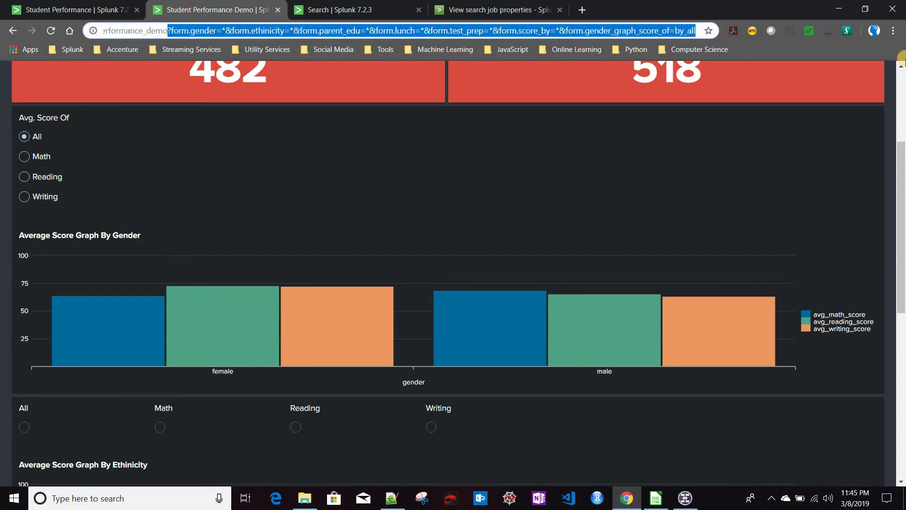
key(BackSpace)
key(Return)
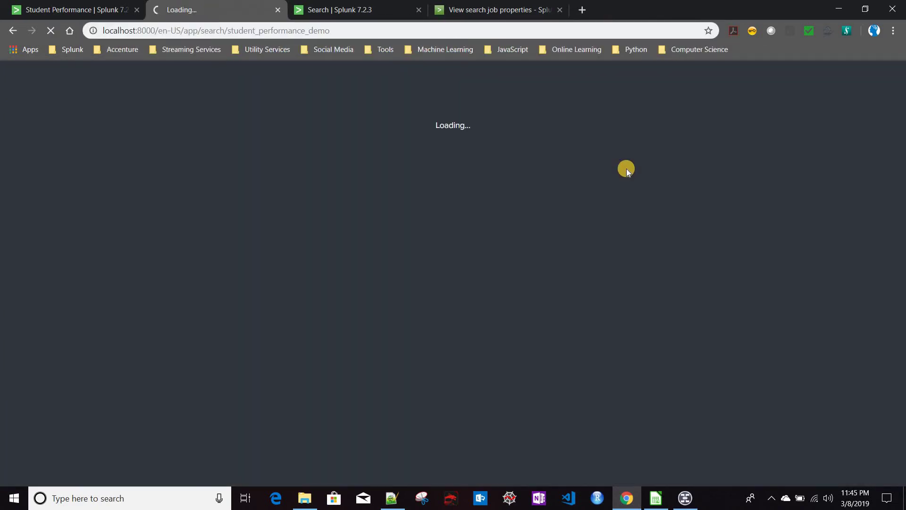
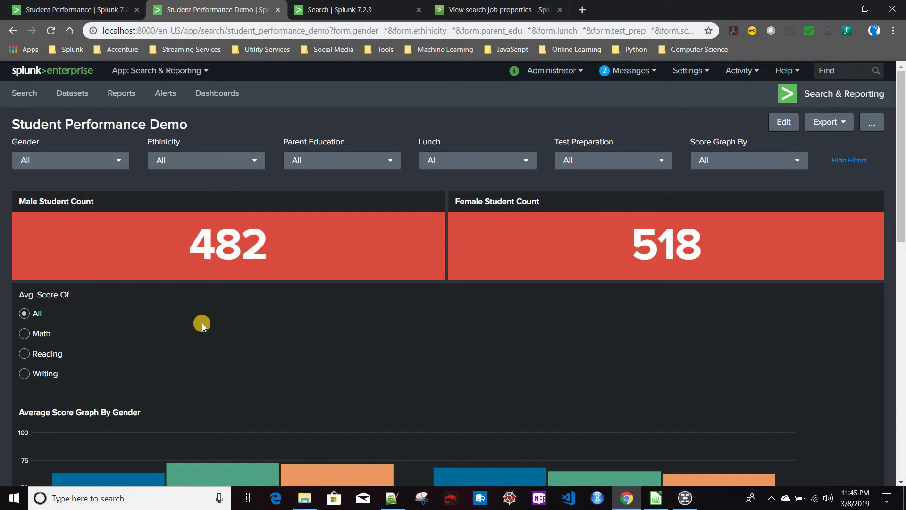
scroll(202, 323, down, 4)
scroll(8, 359, down, 1)
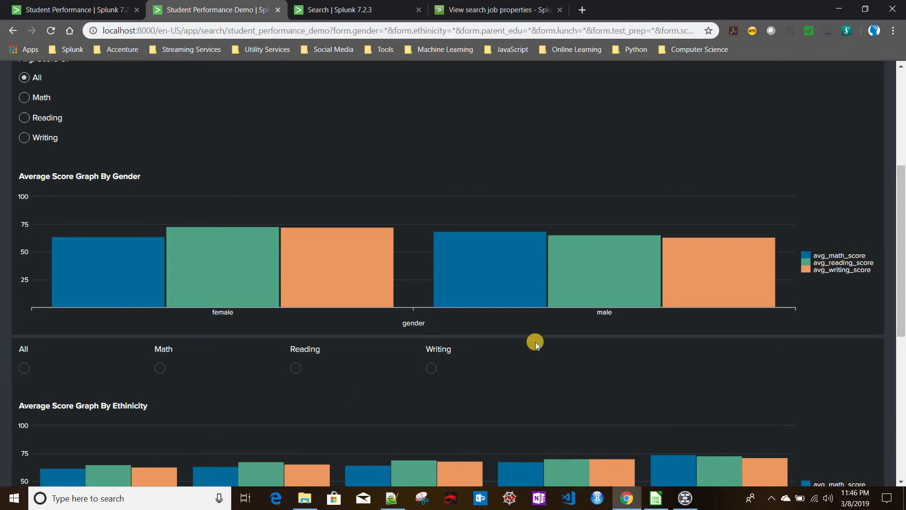
scroll(34, 253, up, 1)
scroll(14, 348, down, 1)
scroll(494, 376, up, 3)
scroll(755, 131, up, 3)
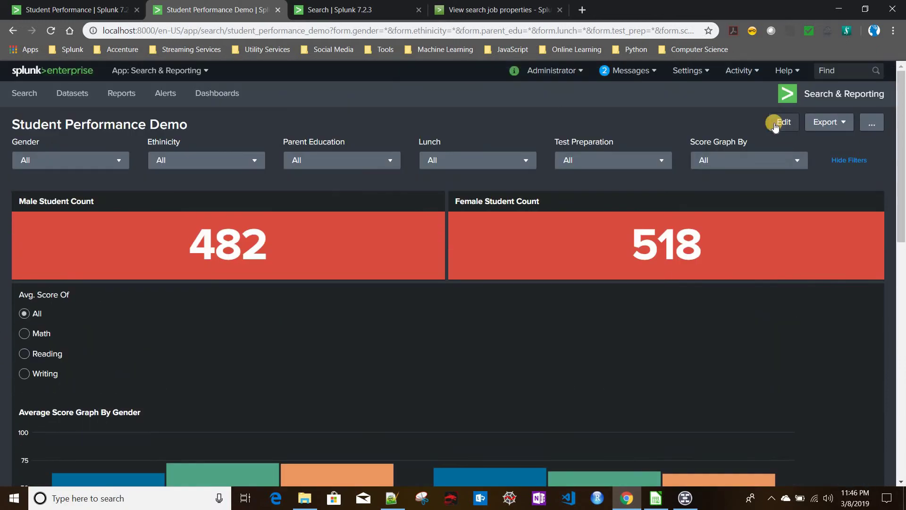
Step: Open the dashboard for editing and examine the settings of the All radio input in the ethnicity panel
click(780, 123)
scroll(233, 291, down, 15)
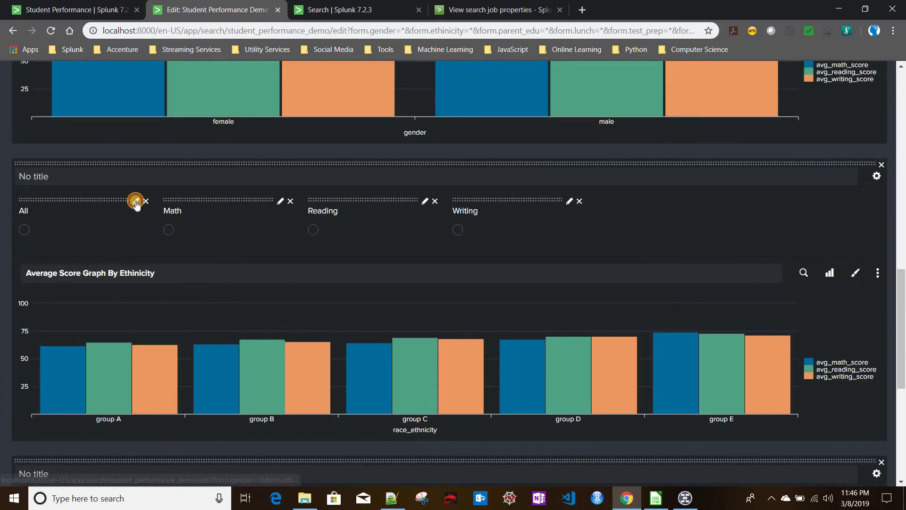
click(136, 201)
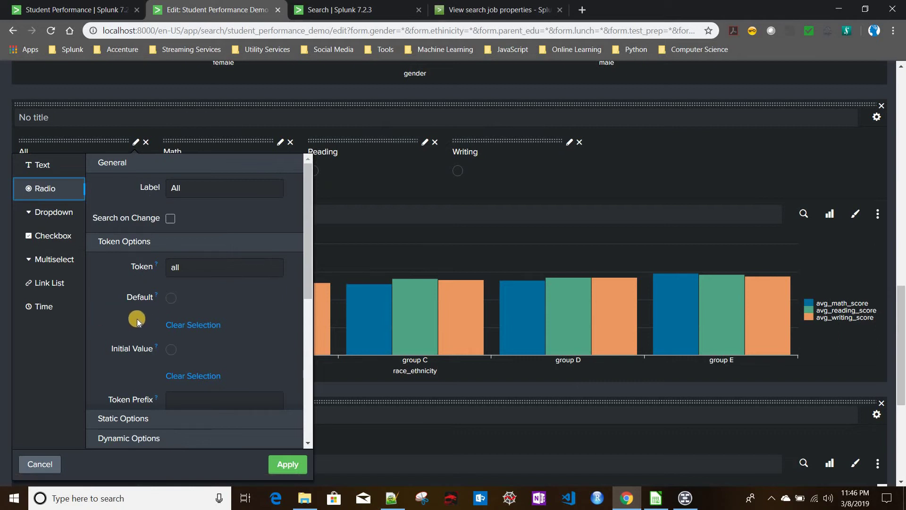
scroll(113, 325, down, 1)
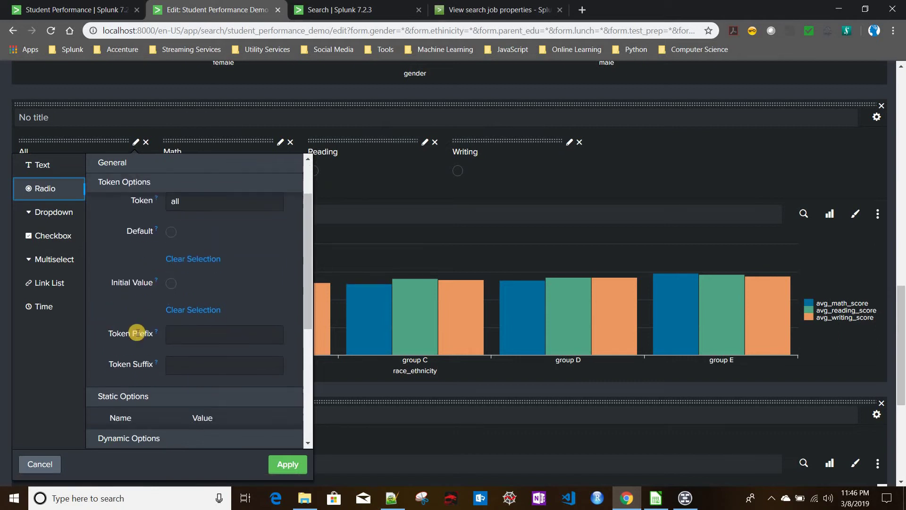
scroll(138, 333, down, 2)
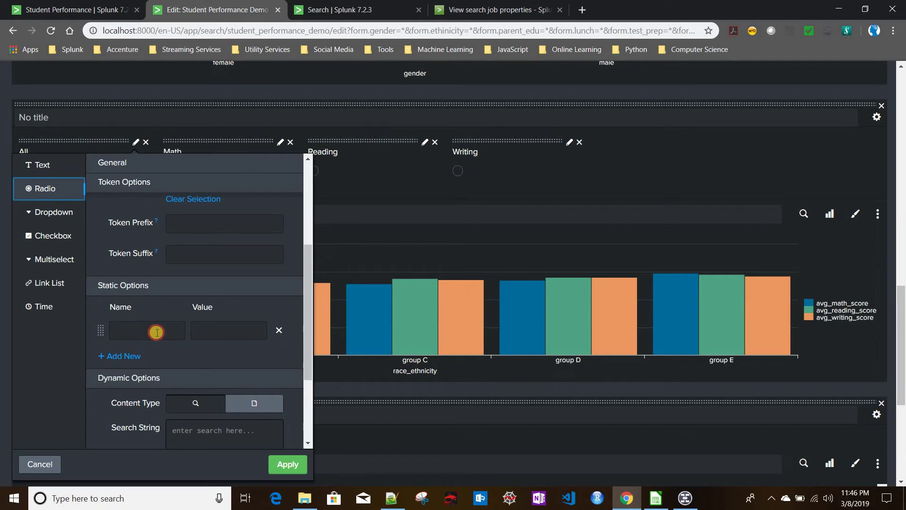
click(179, 332)
scroll(180, 334, up, 1)
scroll(179, 333, up, 3)
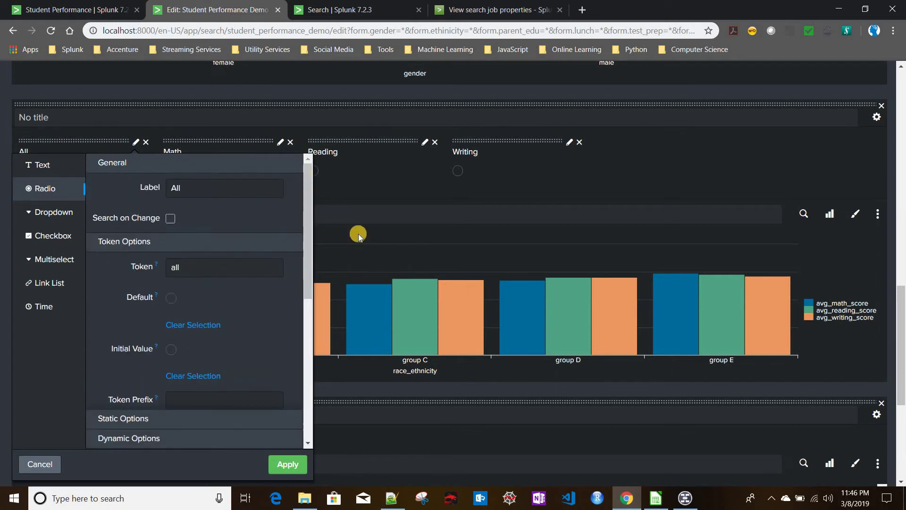
click(322, 203)
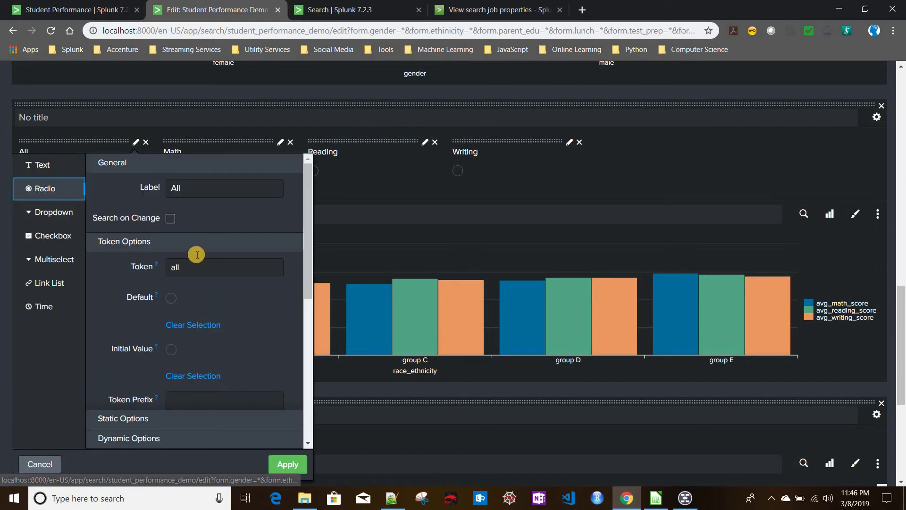
Step: Clear the All radio input's label and give it a static option named All with value all
scroll(183, 263, up, 1)
double_click(196, 251)
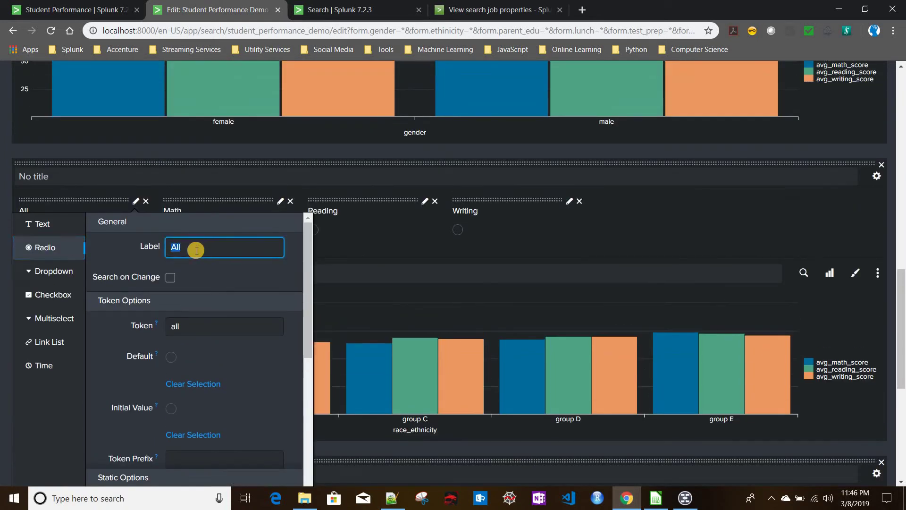
key(BackSpace)
scroll(147, 378, down, 3)
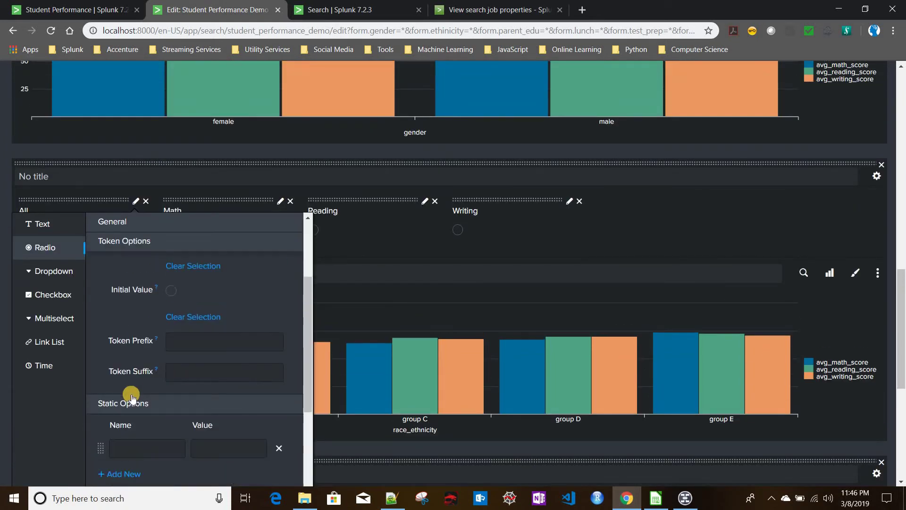
scroll(137, 332, down, 2)
click(137, 332)
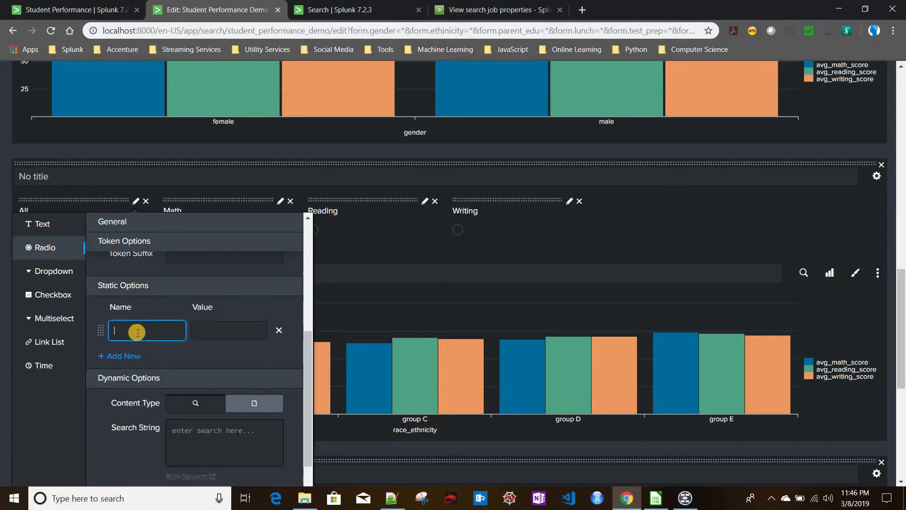
text(All)
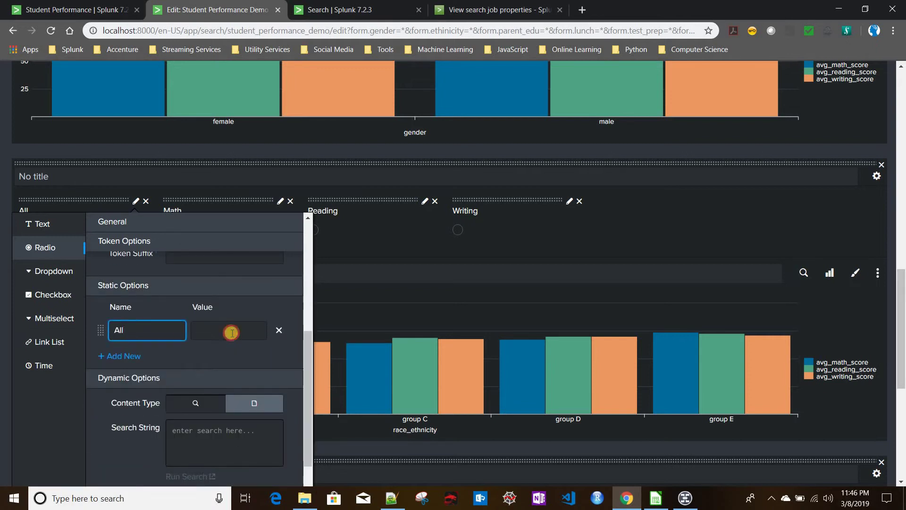
click(231, 333)
text(all)
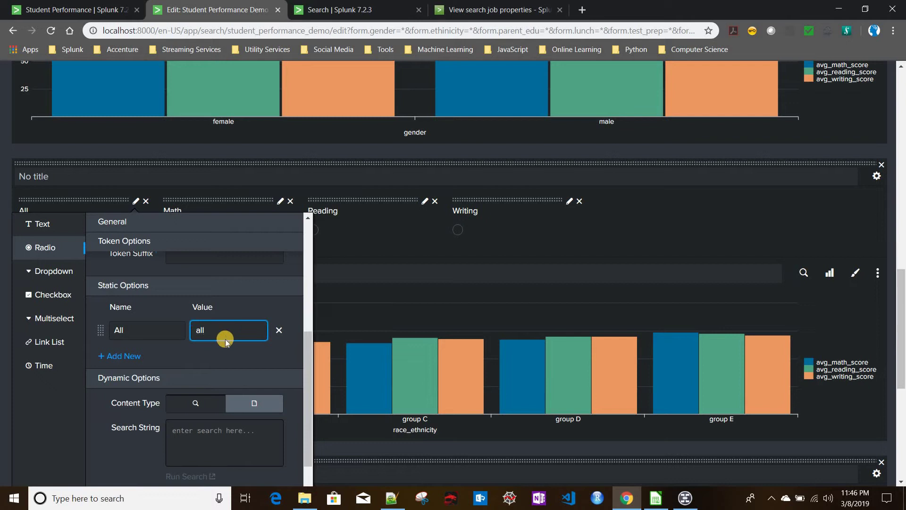
Step: Make All both the default and the initial value of this radio input, and apply the settings
scroll(225, 341, down, 1)
scroll(225, 340, up, 5)
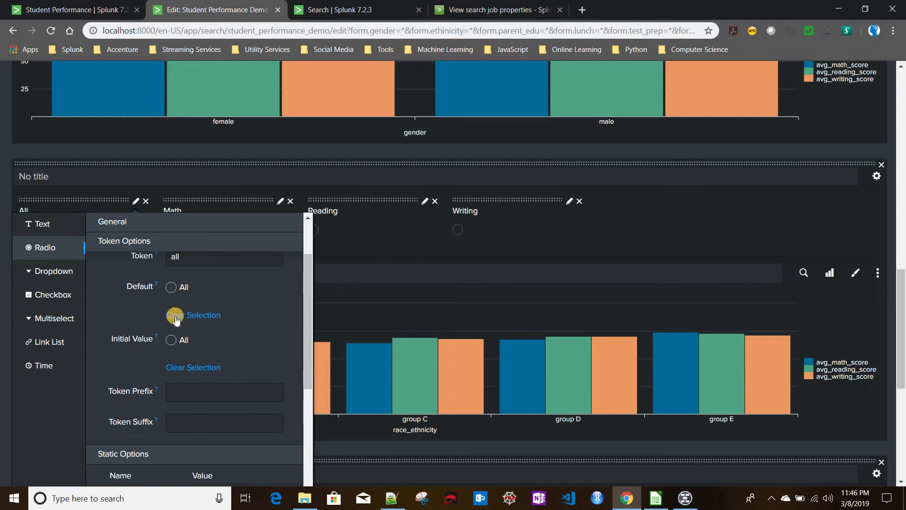
scroll(175, 343, up, 1)
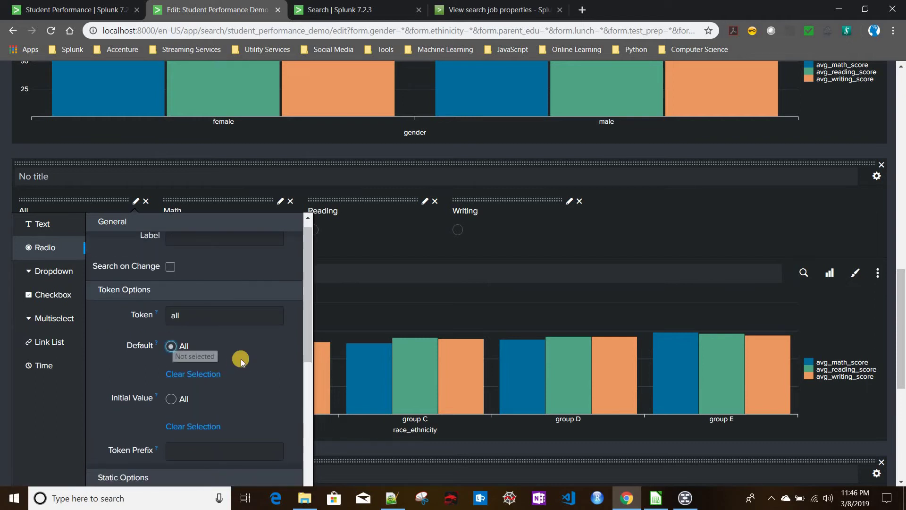
scroll(173, 284, down, 2)
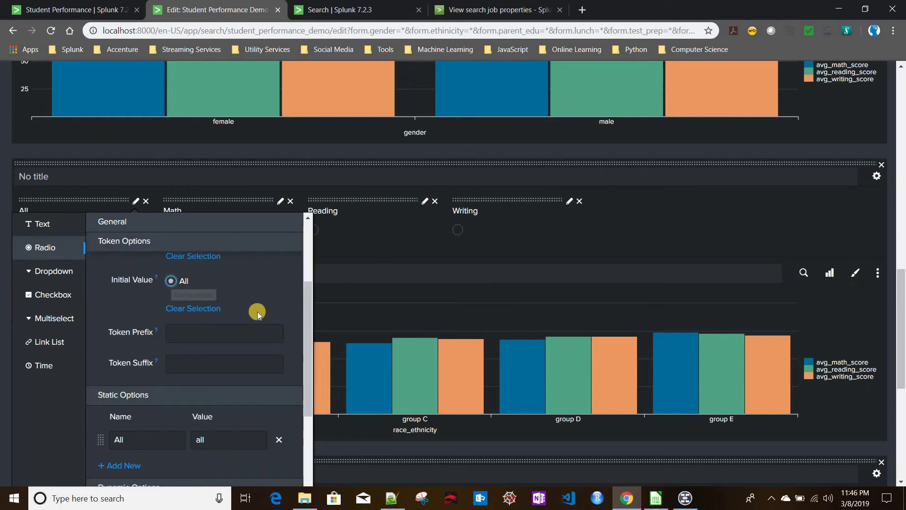
scroll(257, 311, down, 3)
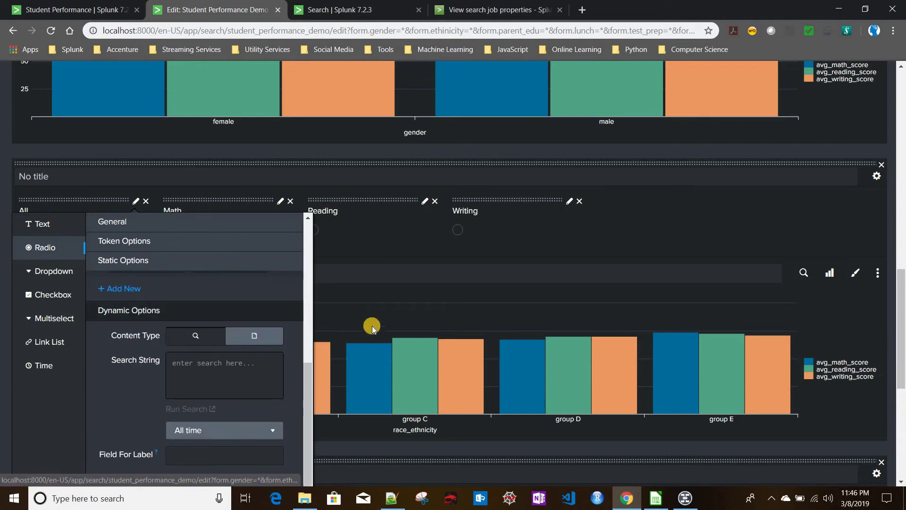
scroll(290, 351, down, 3)
click(288, 346)
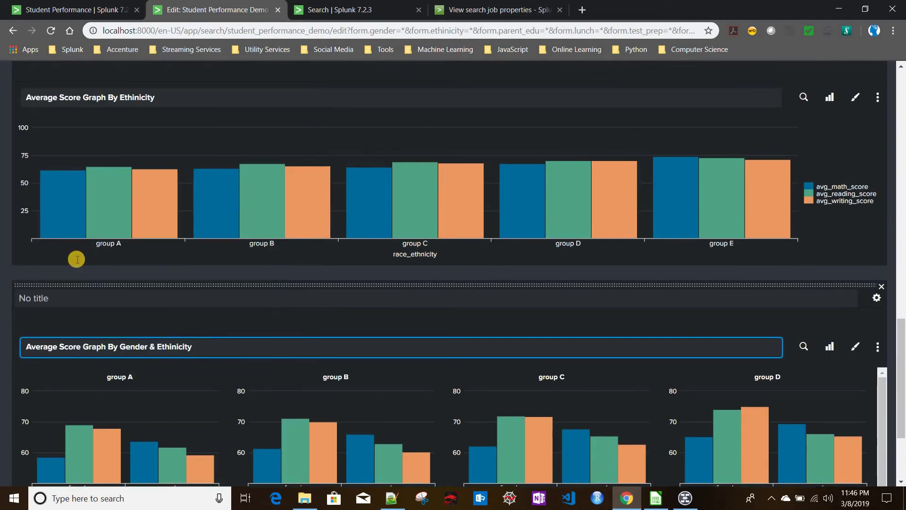
Step: Clear the ethnicity panel's Math radio input label and give it a static option named Math with value math
scroll(32, 255, up, 3)
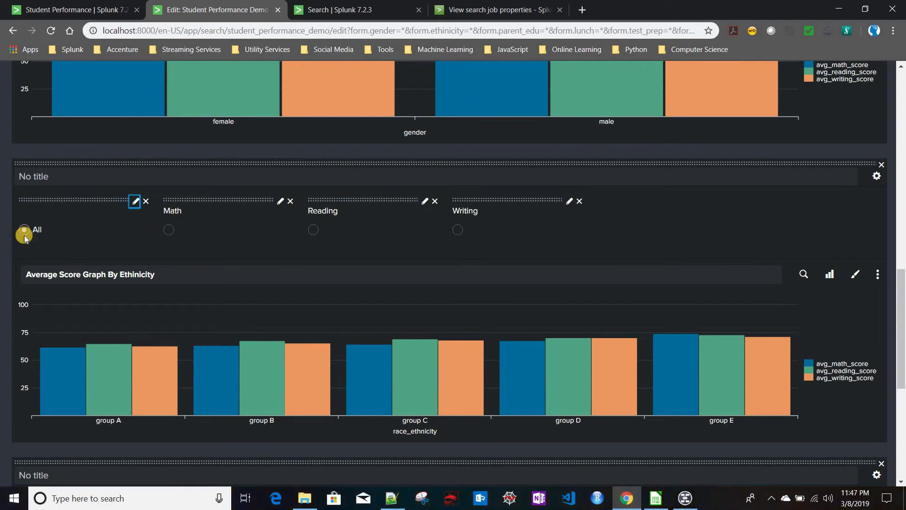
click(281, 201)
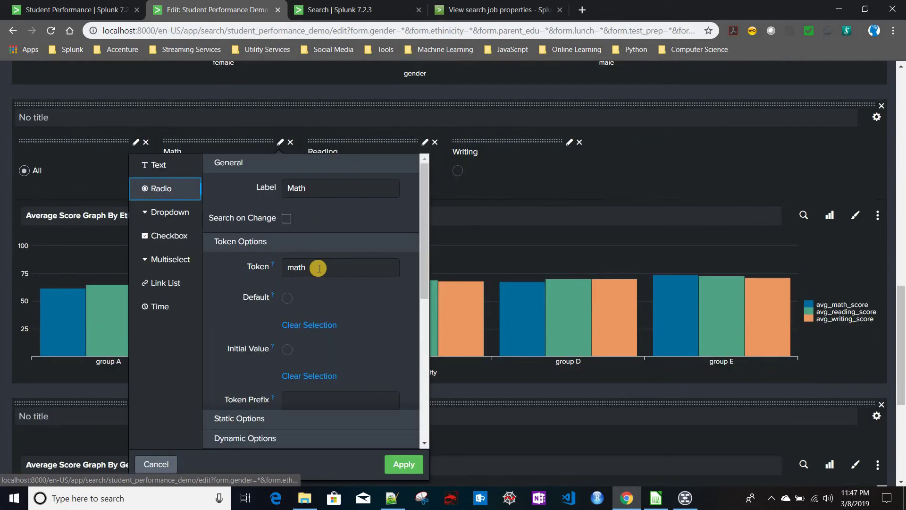
click(313, 190)
double_click(313, 190)
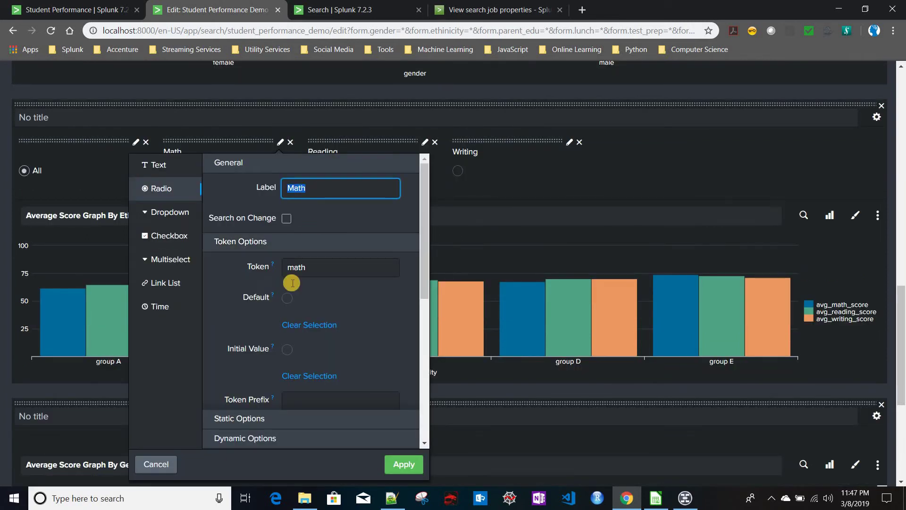
key(BackSpace)
scroll(263, 383, down, 1)
scroll(263, 382, down, 2)
click(261, 384)
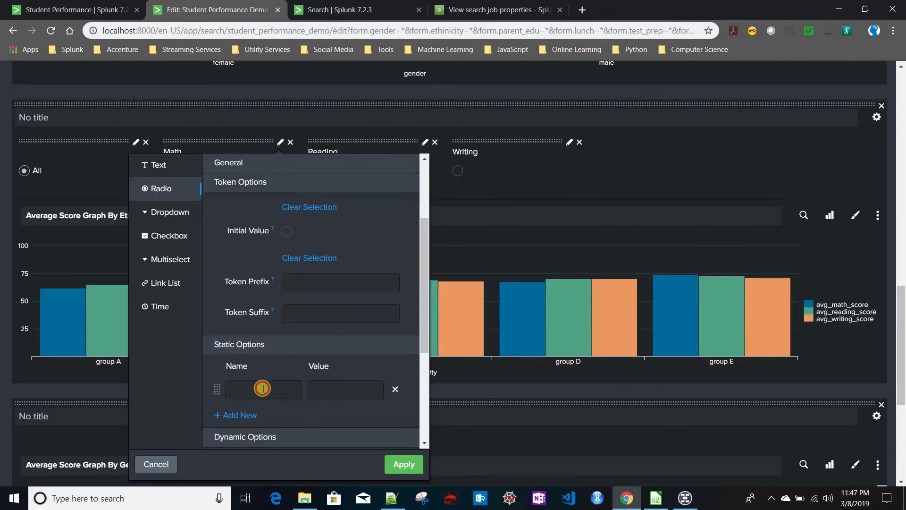
text(Math)
click(345, 390)
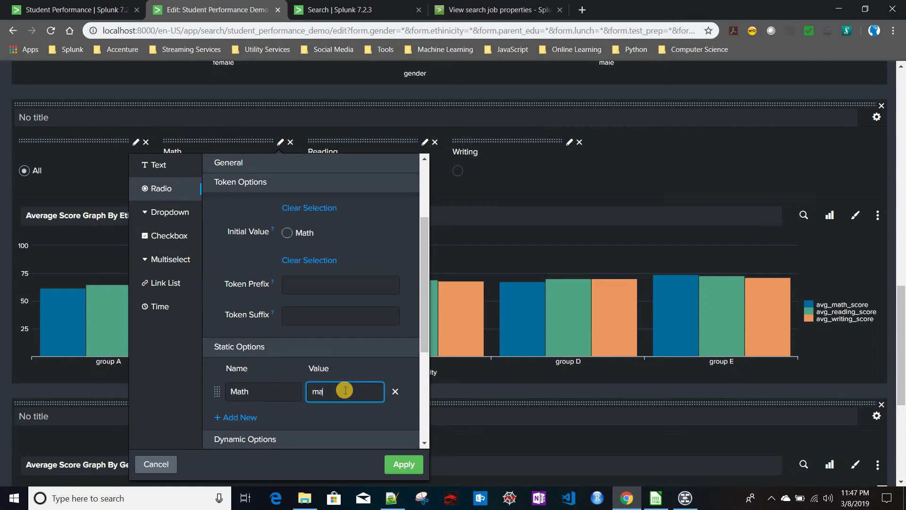
scroll(345, 390, down, 2)
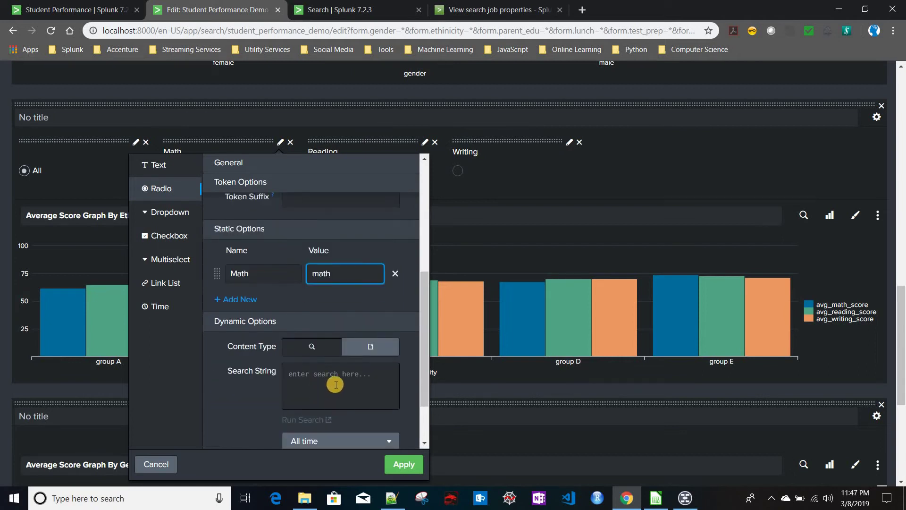
Step: Review the Math radio input's token and dynamic options, and apply its settings
click(332, 406)
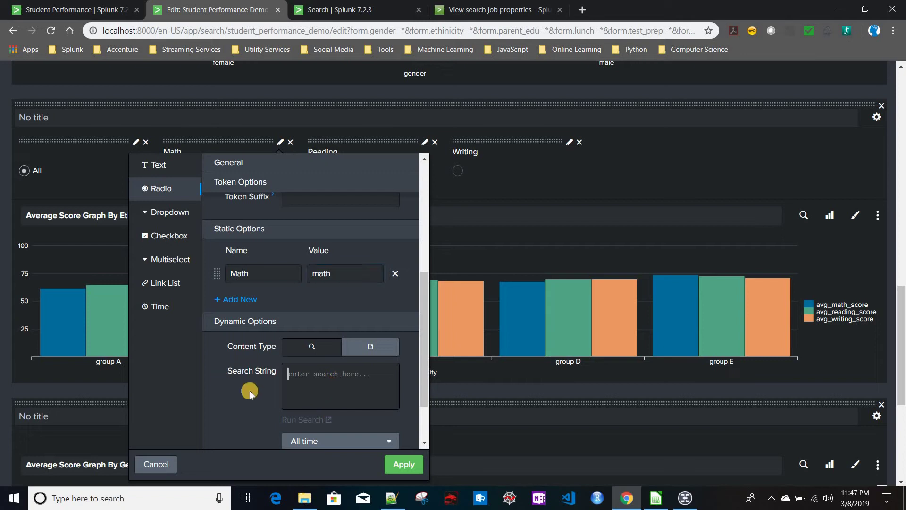
scroll(276, 402, up, 5)
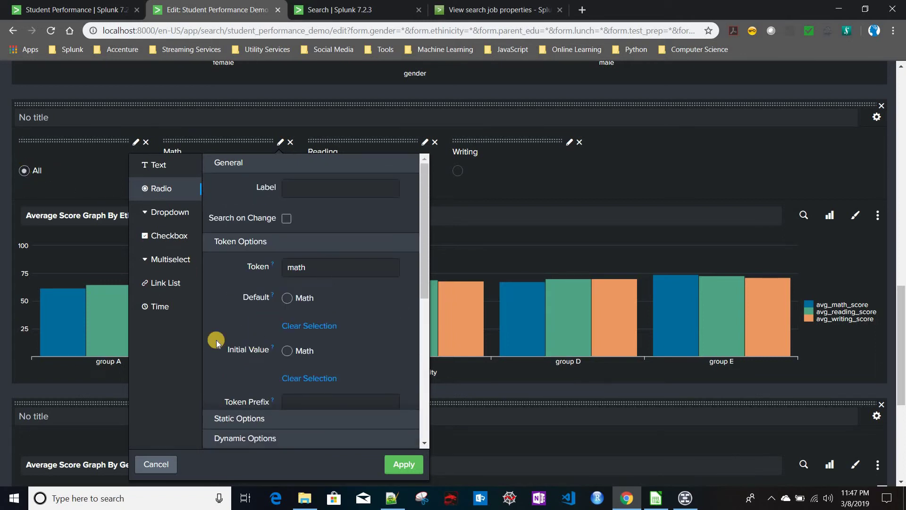
scroll(311, 398, down, 6)
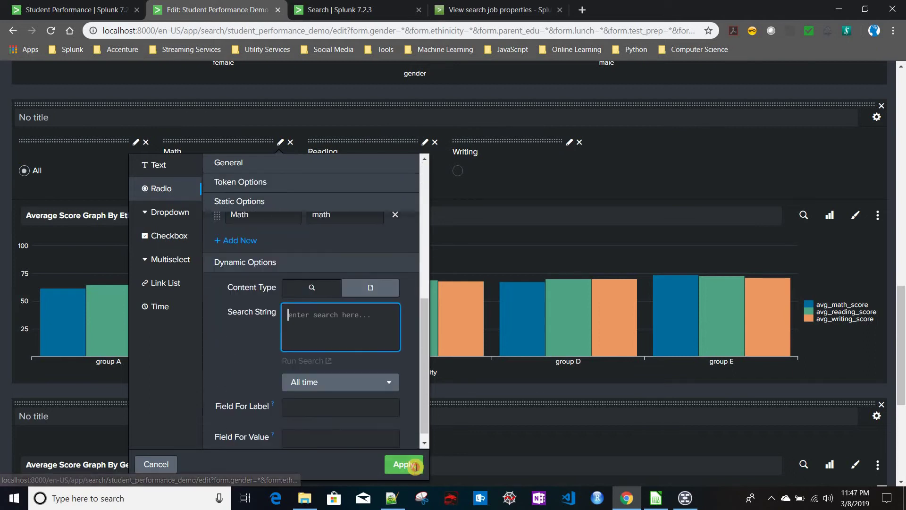
click(403, 464)
Step: Clear the ethnicity panel's Reading radio input label, give it a static option named Reading with value reading, and apply the settings
click(423, 143)
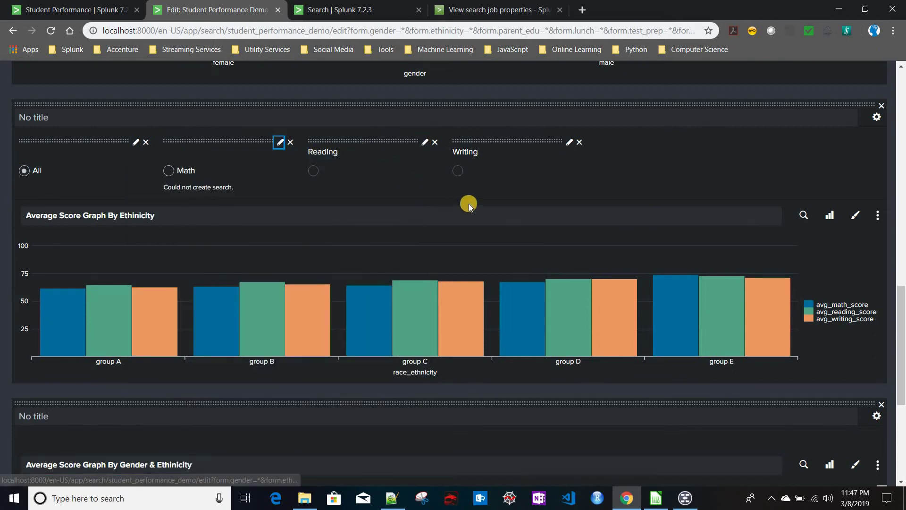
double_click(486, 188)
key(ctrl+c)
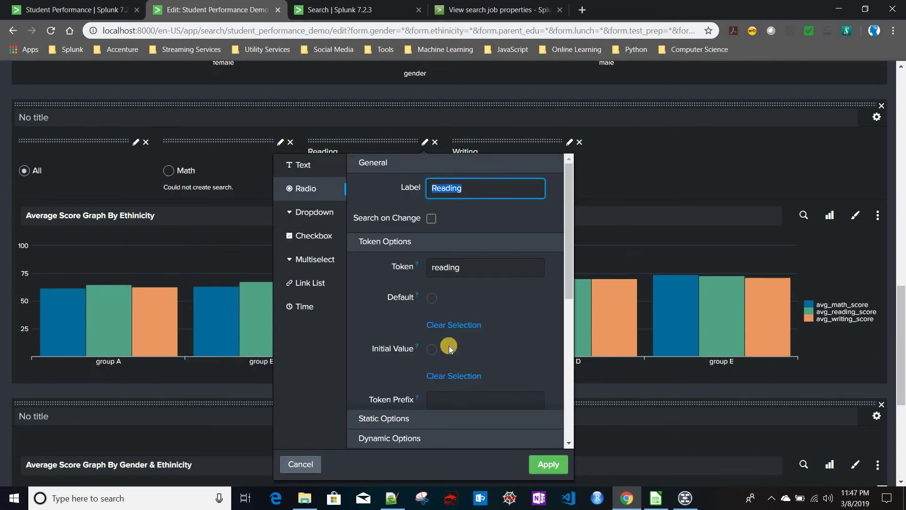
key(BackSpace)
scroll(420, 368, down, 3)
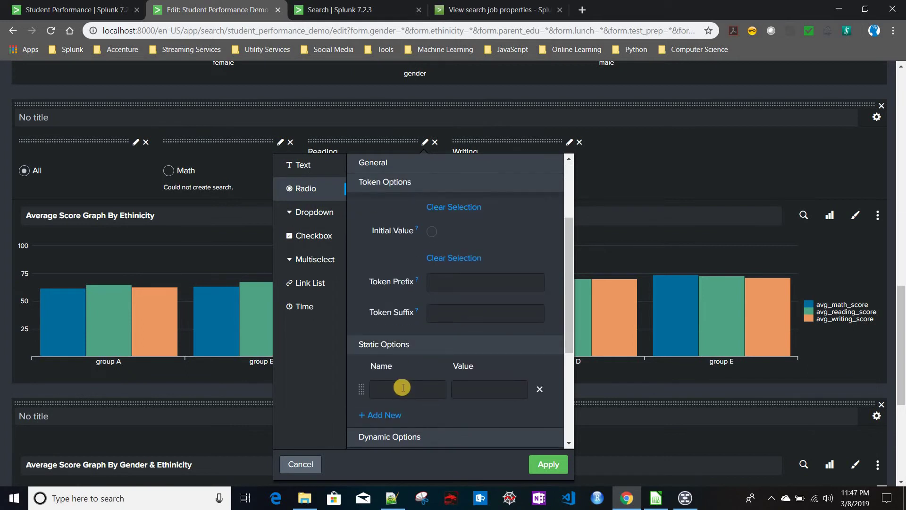
click(403, 388)
text(Reading)
click(486, 388)
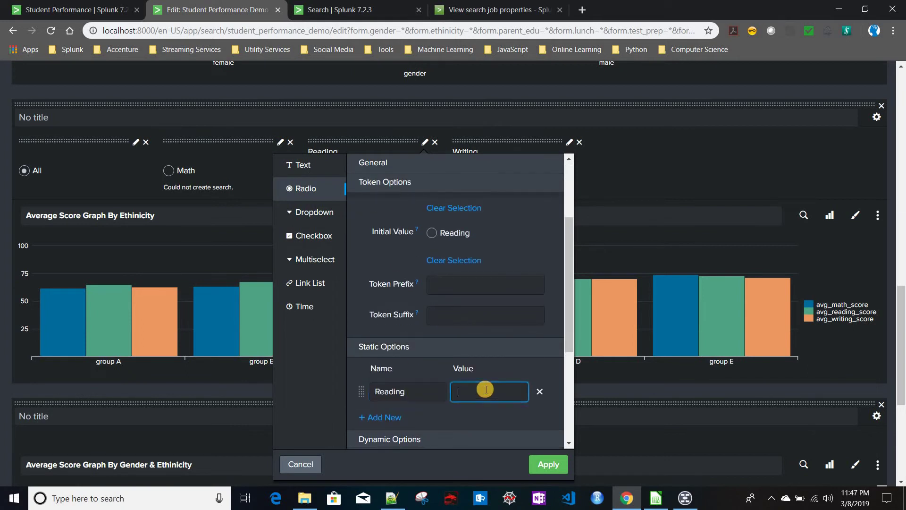
key(ctrl+v)
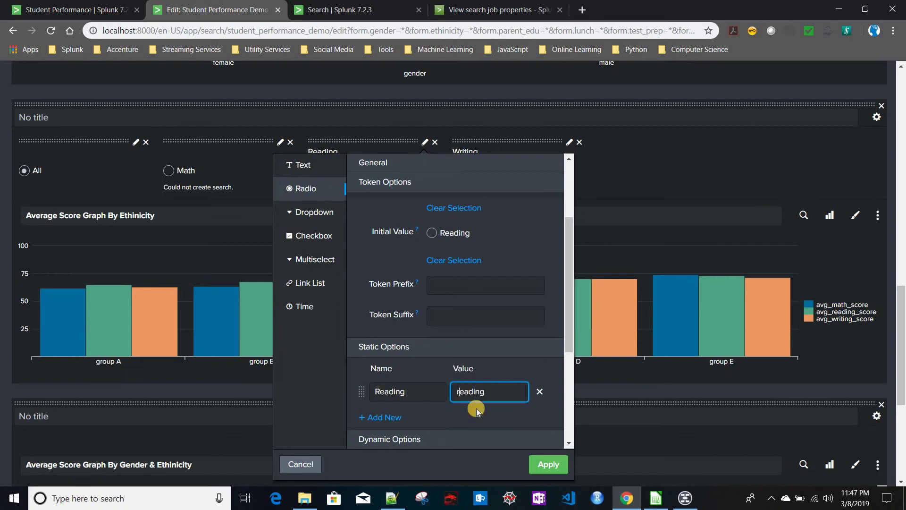
click(548, 464)
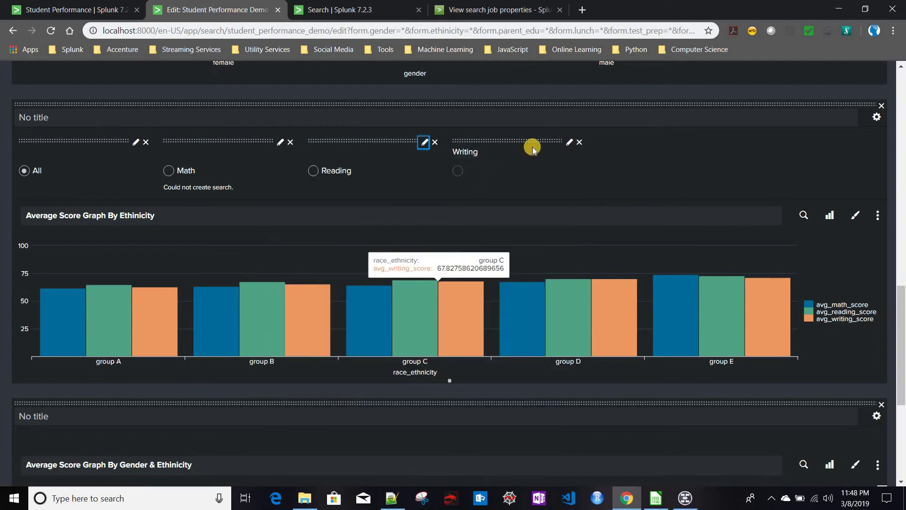
Step: Clear the ethnicity panel's Writing radio input label, give it a static option named Writing with value writing, and apply the settings
click(568, 143)
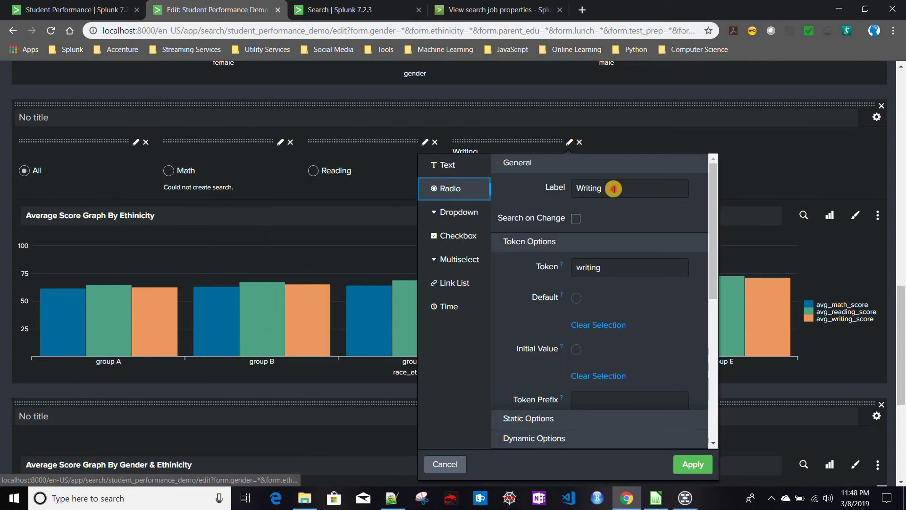
double_click(615, 189)
key(BackSpace)
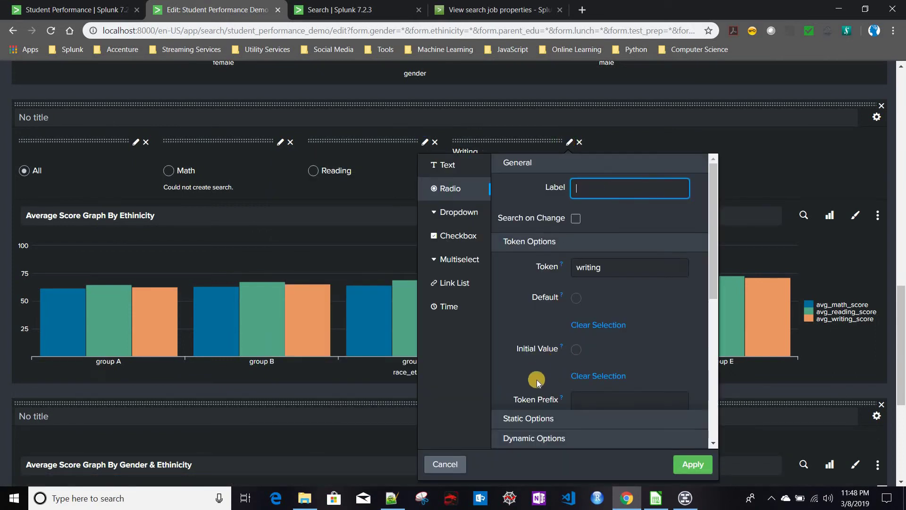
click(529, 418)
text(Writing)
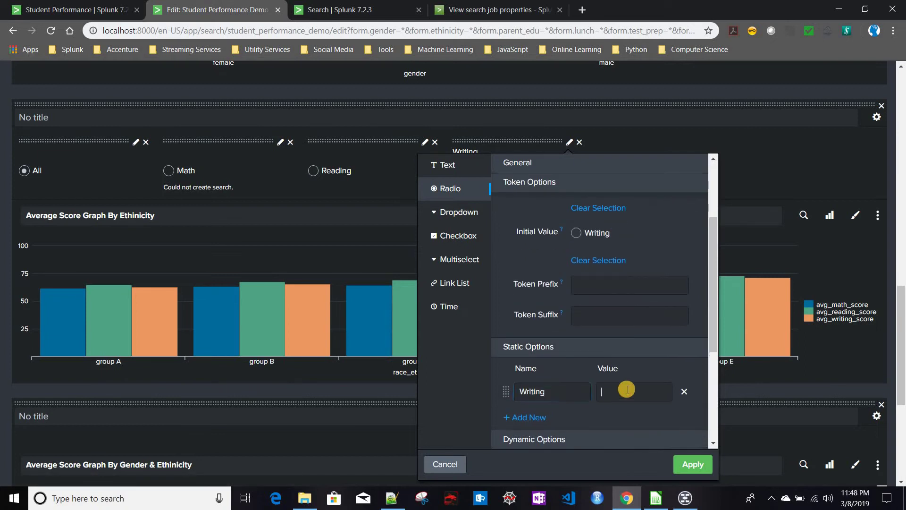
click(627, 390)
text(writin)
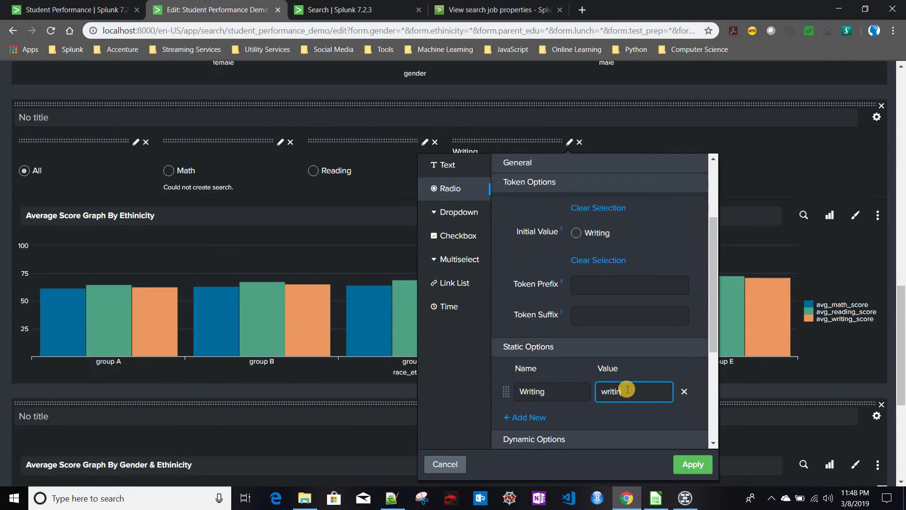
text(g)
click(693, 464)
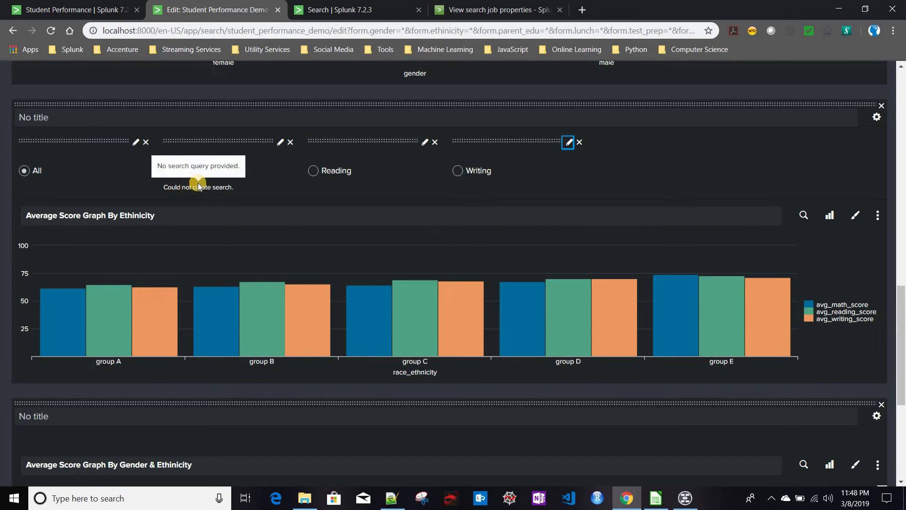
Step: Check the Math radio input's token, static and dynamic options for the cause of its search error, and reapply the settings
click(280, 142)
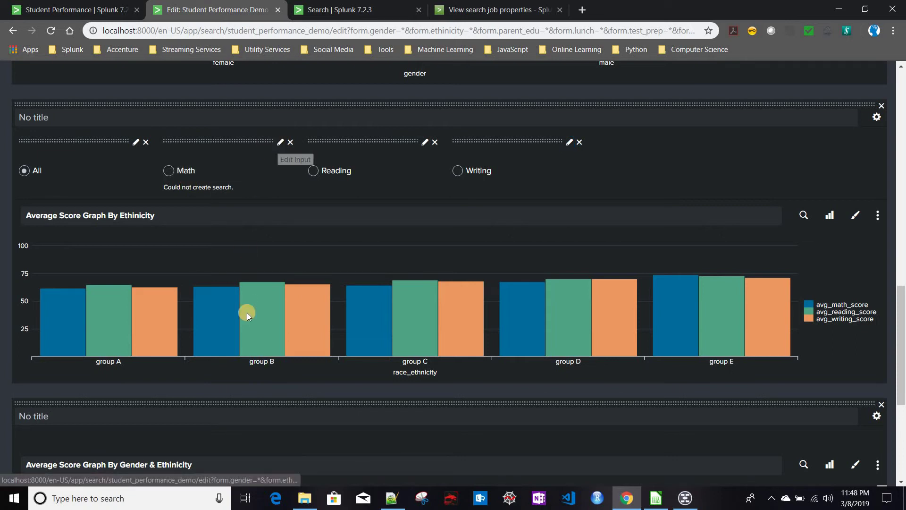
scroll(247, 312, down, 5)
scroll(247, 313, up, 5)
scroll(248, 313, down, 8)
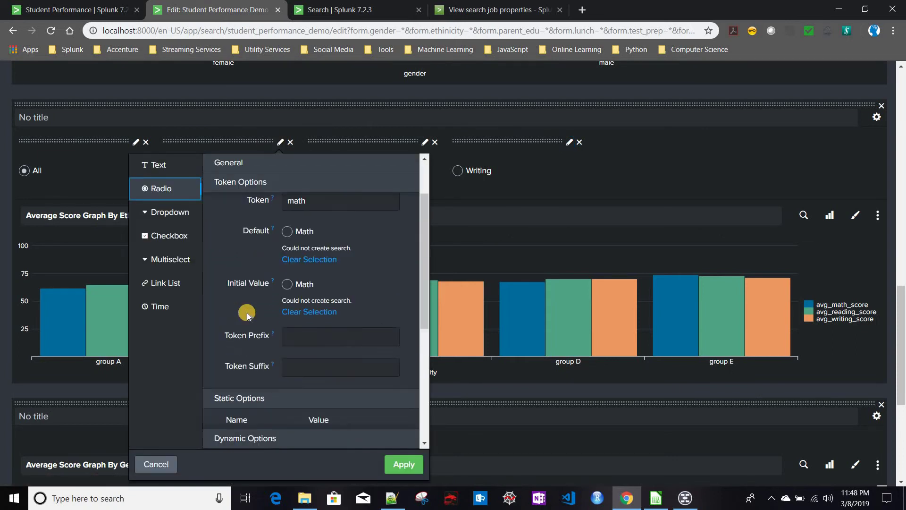
scroll(255, 311, down, 1)
scroll(355, 375, down, 1)
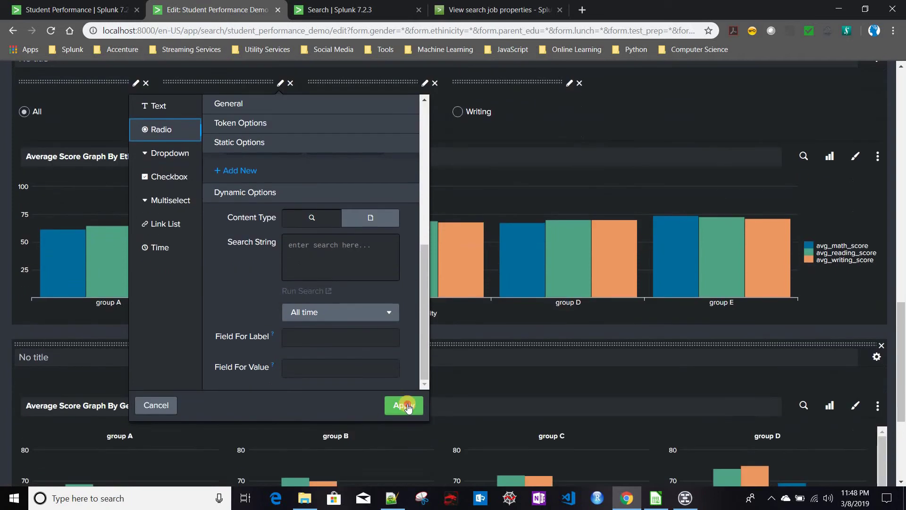
click(406, 405)
Step: Open the dashboard's XML source and locate the ethnicity panel's radio inputs and chart query
scroll(517, 307, up, 5)
scroll(517, 307, up, 10)
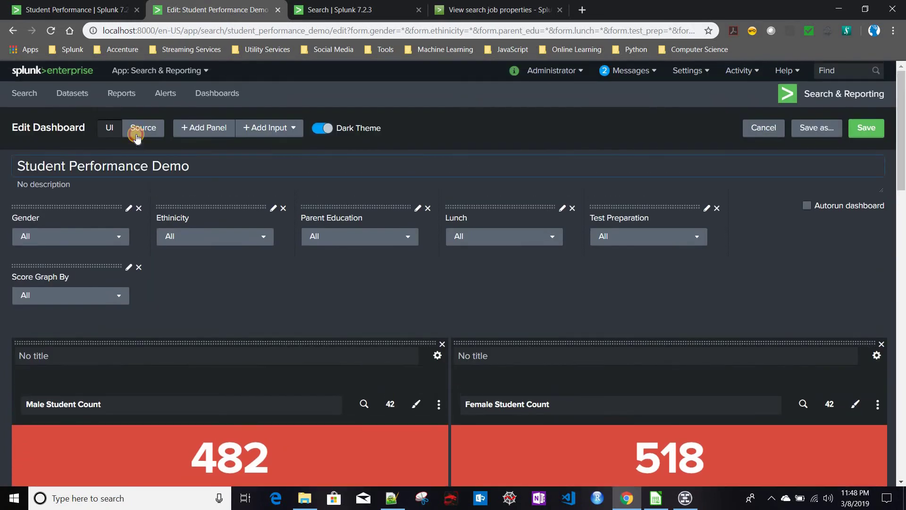
click(137, 137)
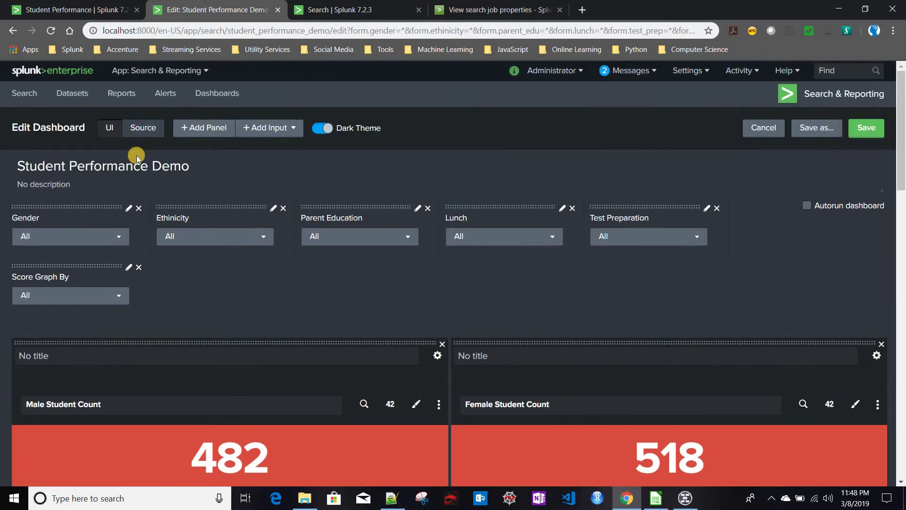
scroll(257, 360, down, 8)
scroll(257, 360, down, 18)
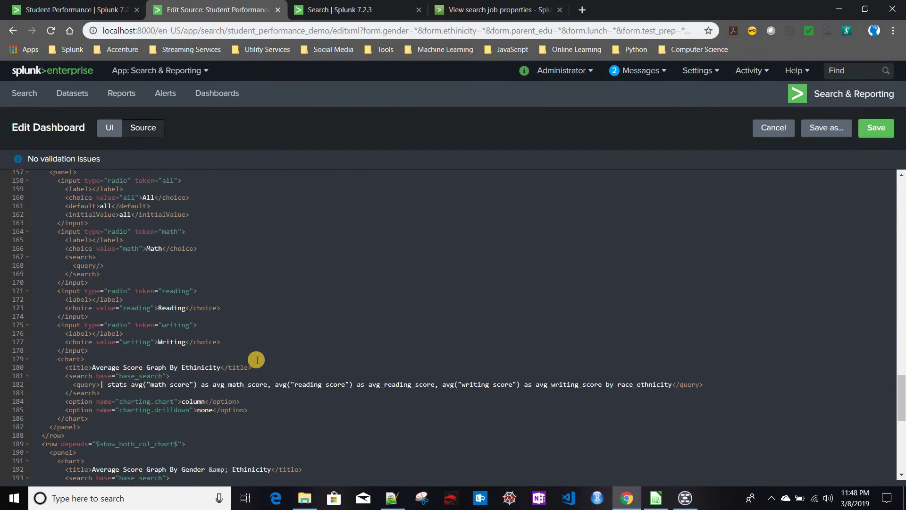
scroll(257, 359, down, 3)
scroll(256, 360, down, 2)
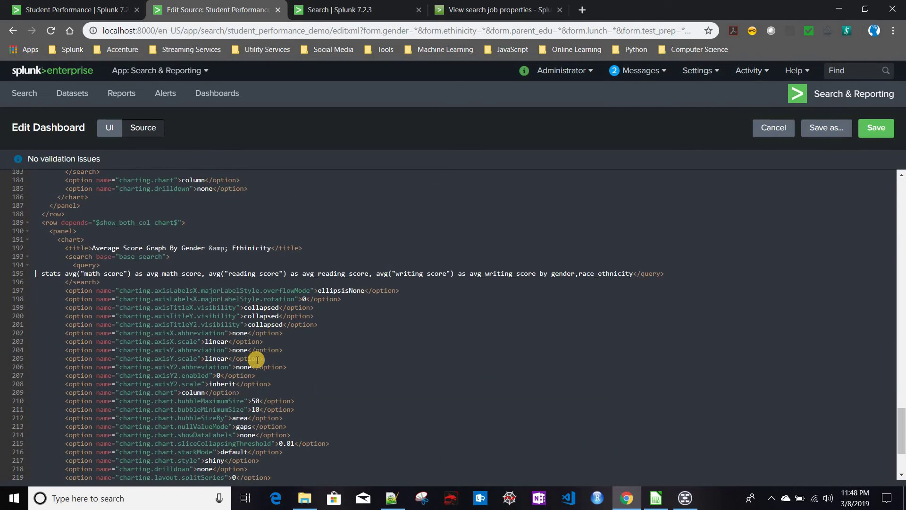
scroll(253, 359, up, 2)
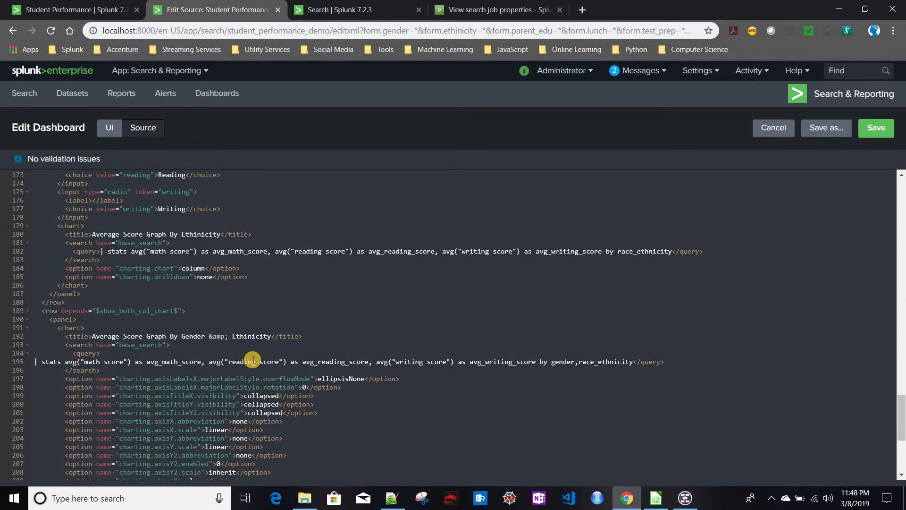
scroll(253, 360, up, 2)
click(204, 317)
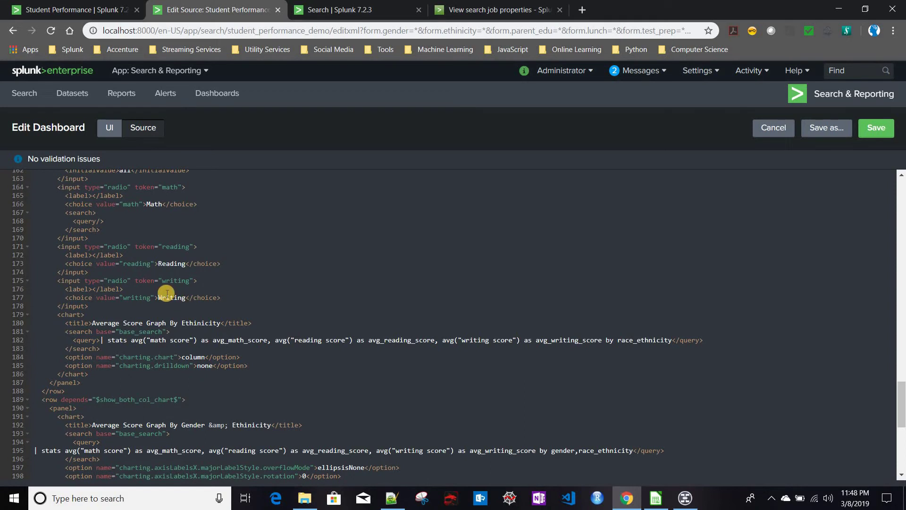
Step: Delete the empty search block from the ethnicity panel's Math radio input in the source
scroll(167, 293, up, 2)
click(110, 277)
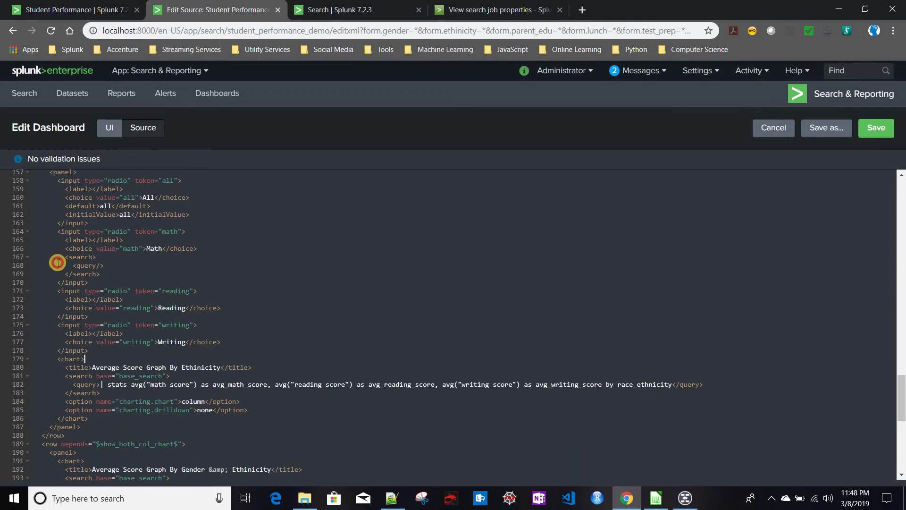
shift+click(23, 258)
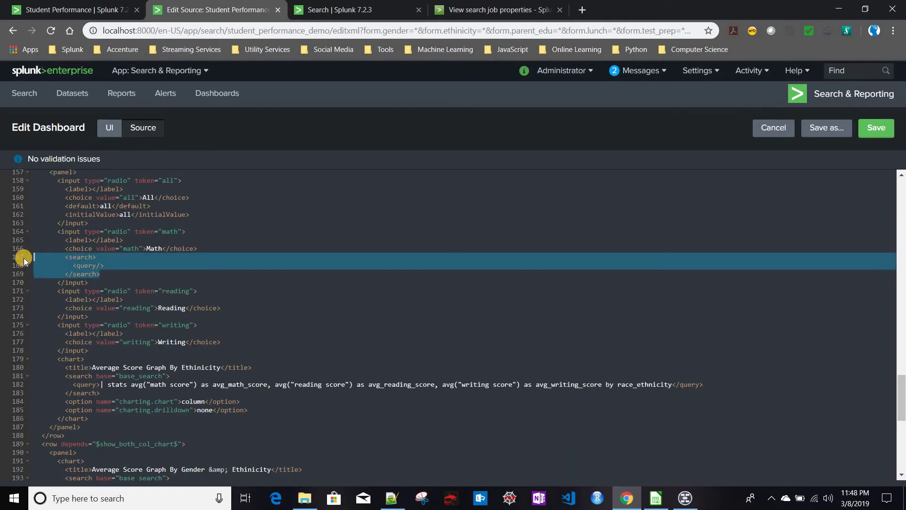
key(BackSpace)
key(BackSpace)
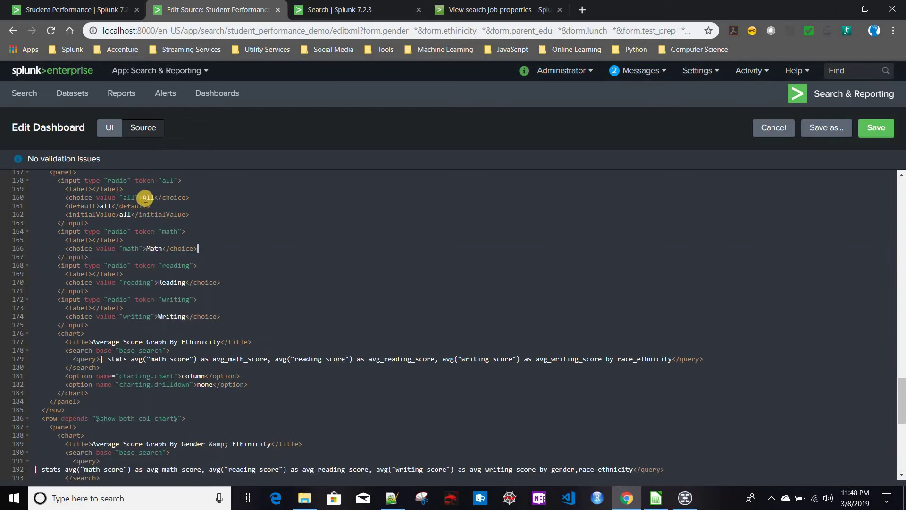
Step: Insert an empty change element after the initial value in the ethnicity panel's All radio input
click(57, 180)
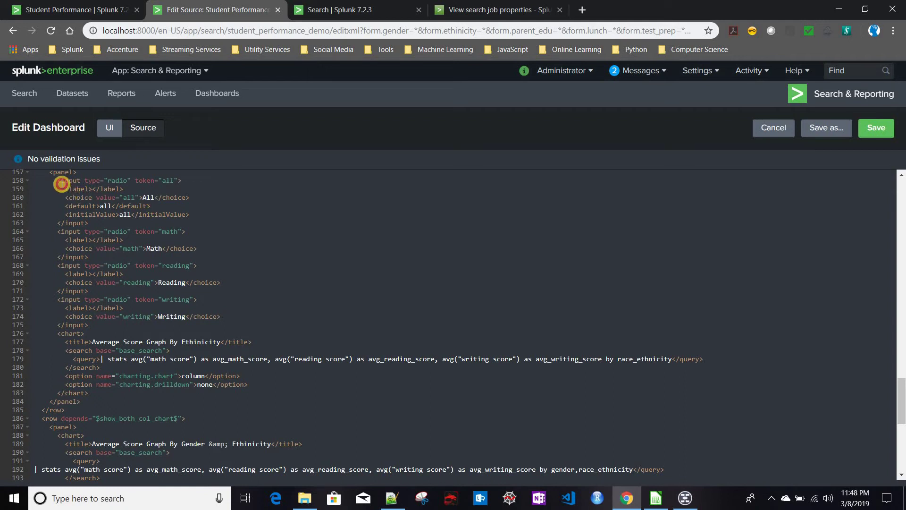
shift+click(94, 217)
shift+click(105, 221)
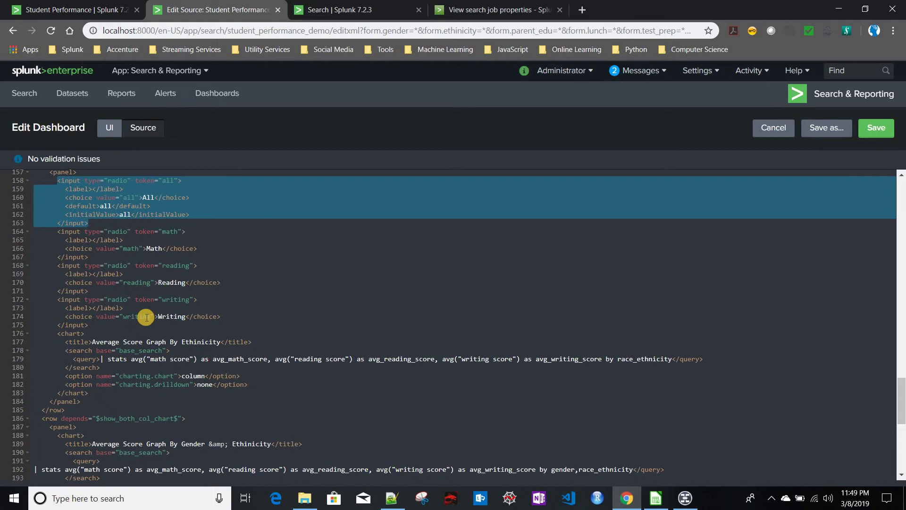
scroll(103, 266, up, 1)
click(206, 256)
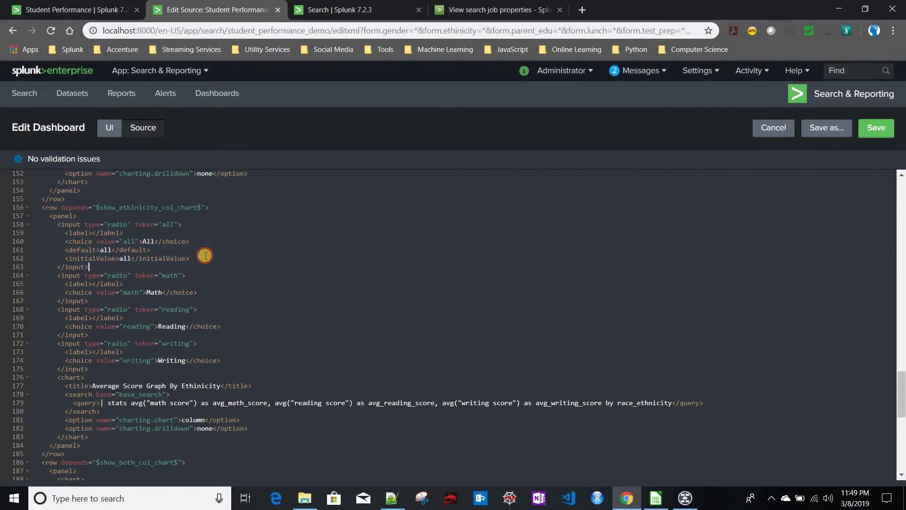
key(Return)
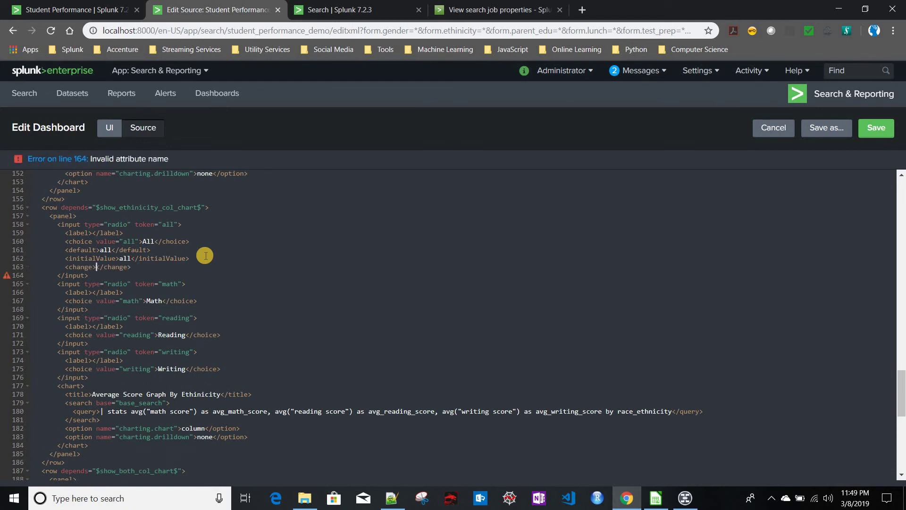
text(<change>)
key(Return)
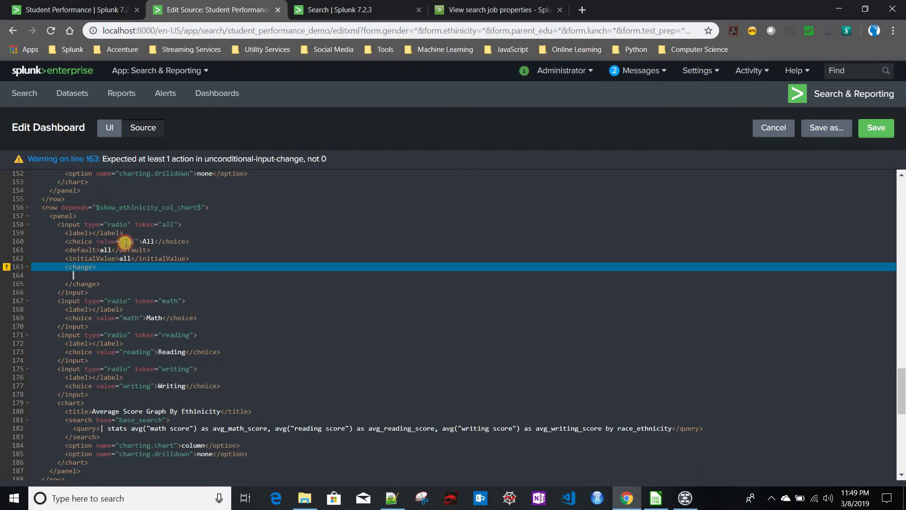
Step: Give the All input's change element the attribute value="all" and insert a set element with token search_string1 inside it
drag(97, 242, 140, 242)
key(ctrl+c)
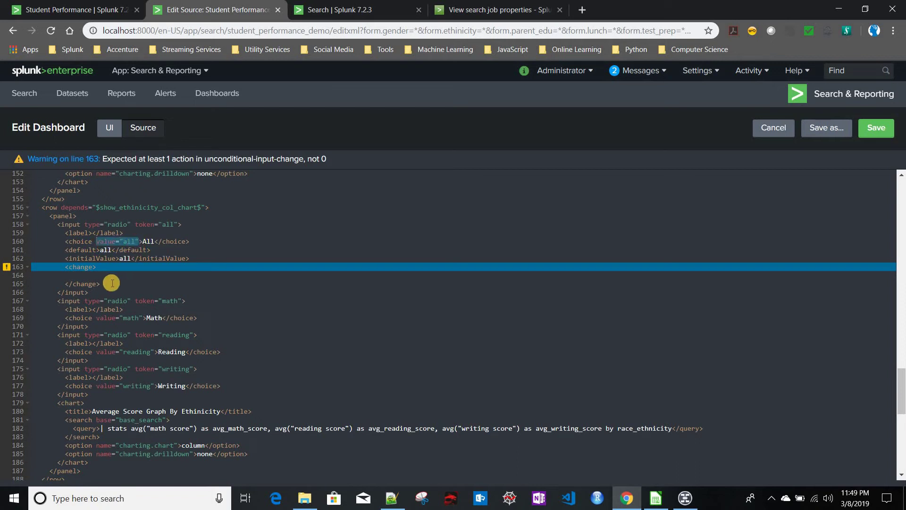
click(93, 267)
key(ctrl+v)
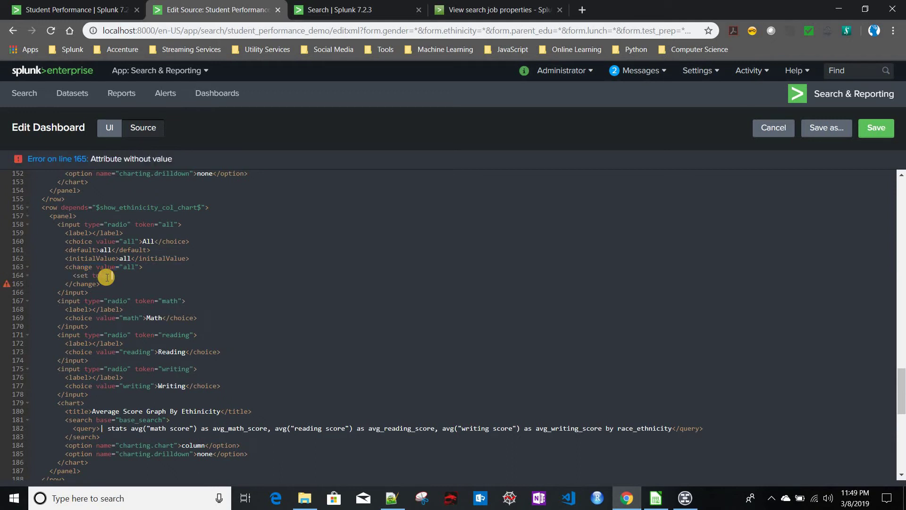
text("")
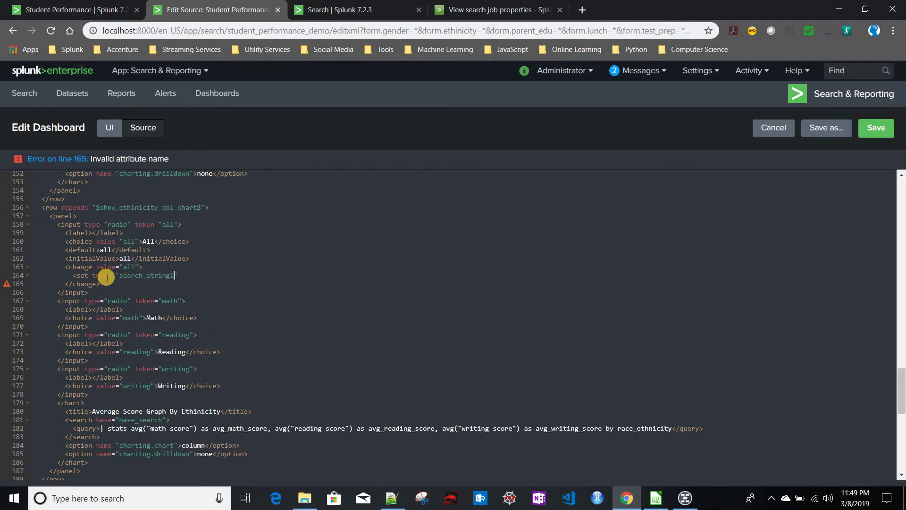
click(190, 274)
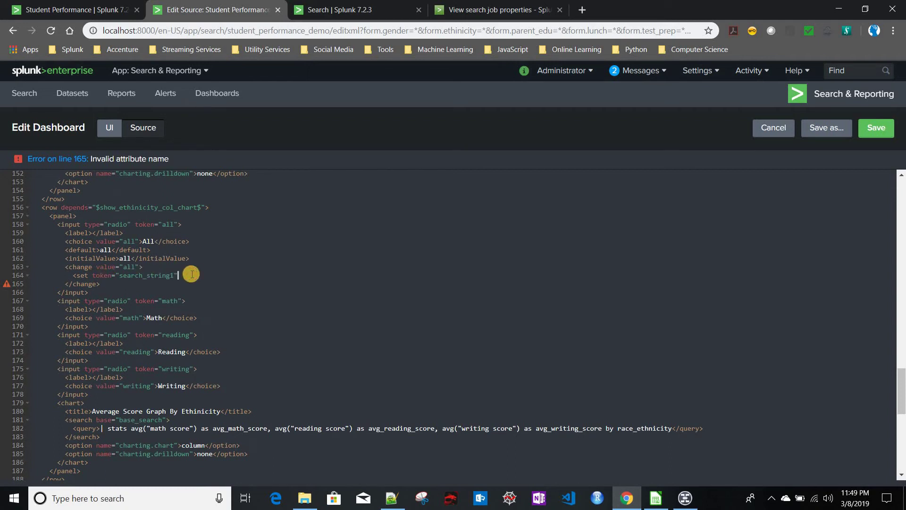
text(></set>)
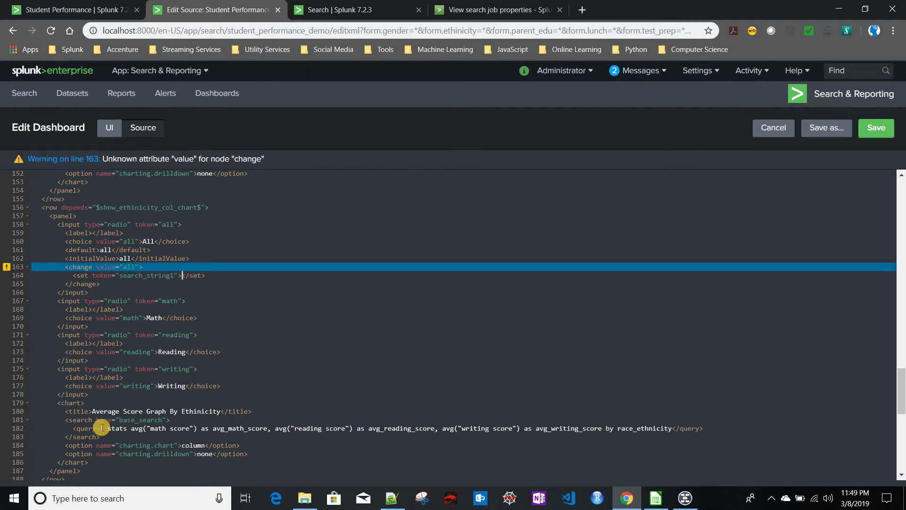
Step: Copy the ethnicity chart's full stats query into the search_string1 set element of the All input
click(102, 428)
drag(101, 428, 673, 429)
key(ctrl+c)
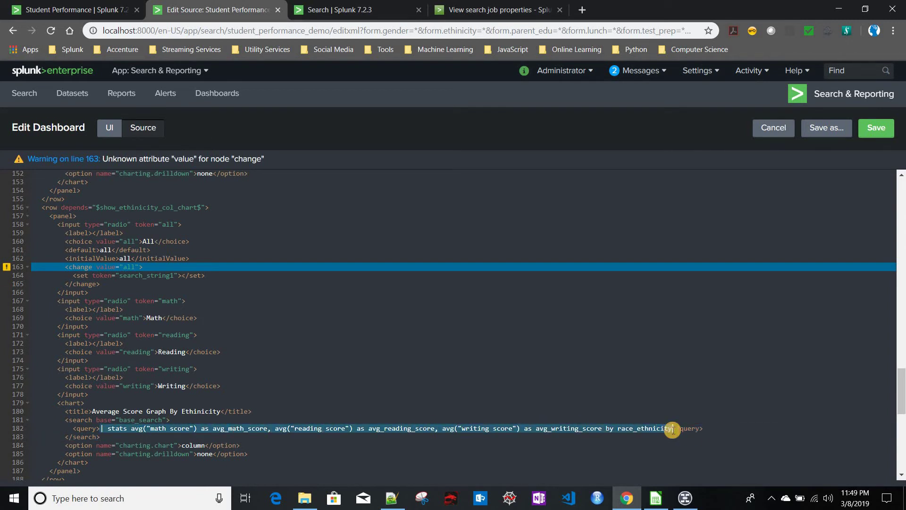
click(184, 274)
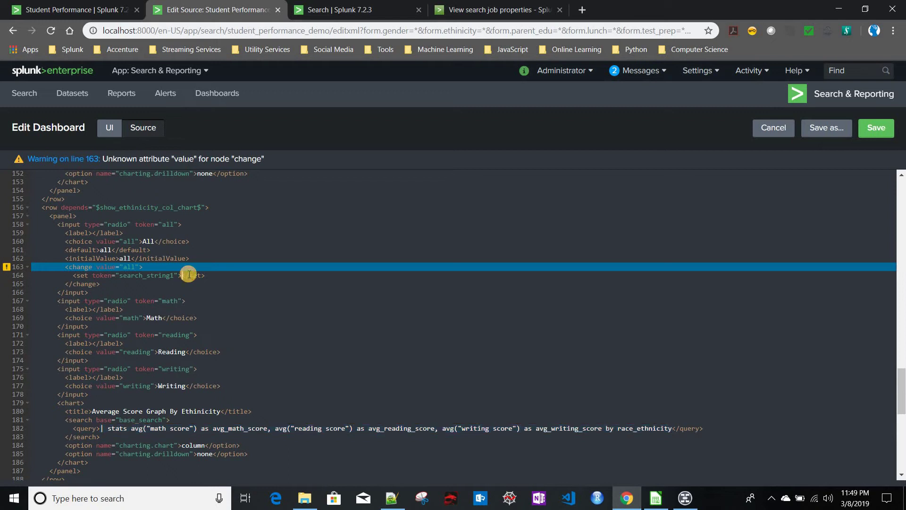
key(ctrl+v)
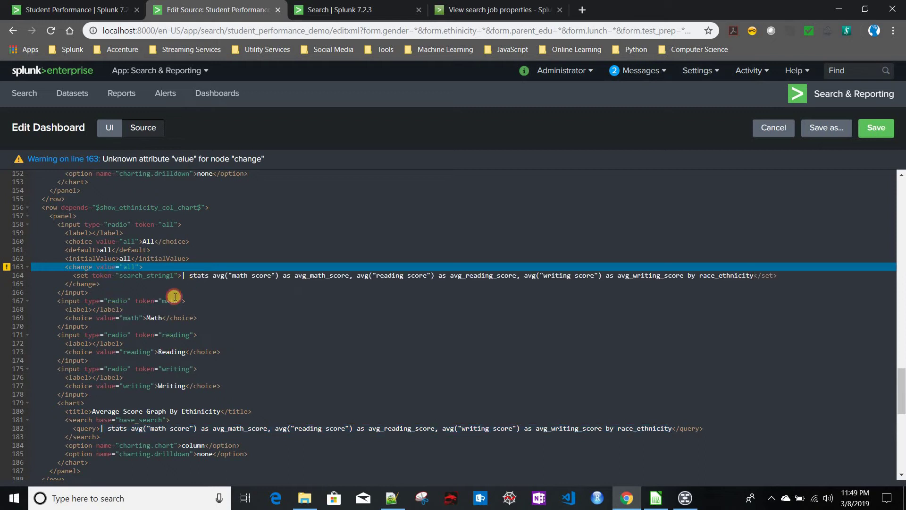
Step: Add a condition element above the set element and move the value="all" attribute from the change tag into it
click(113, 266)
mouse_move(4, 266)
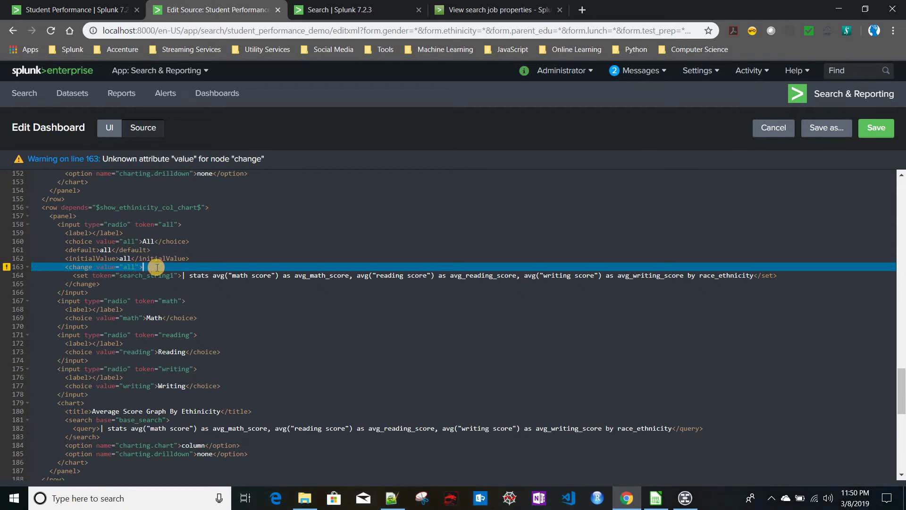
key(Return)
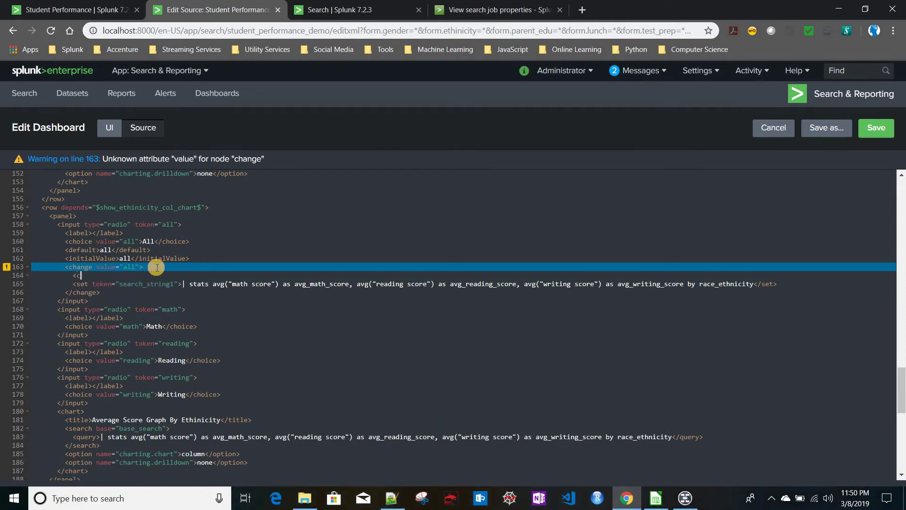
text(<condition)
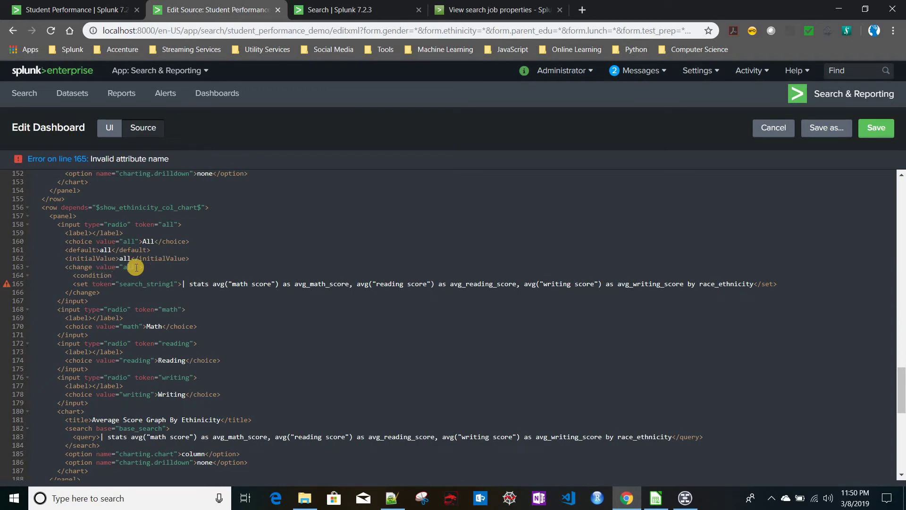
drag(137, 266, 96, 267)
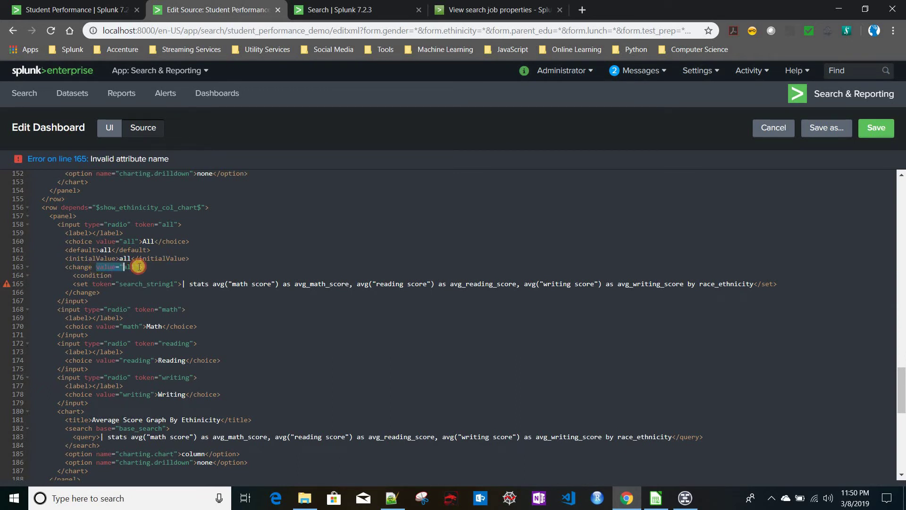
key(BackSpace)
text(>)
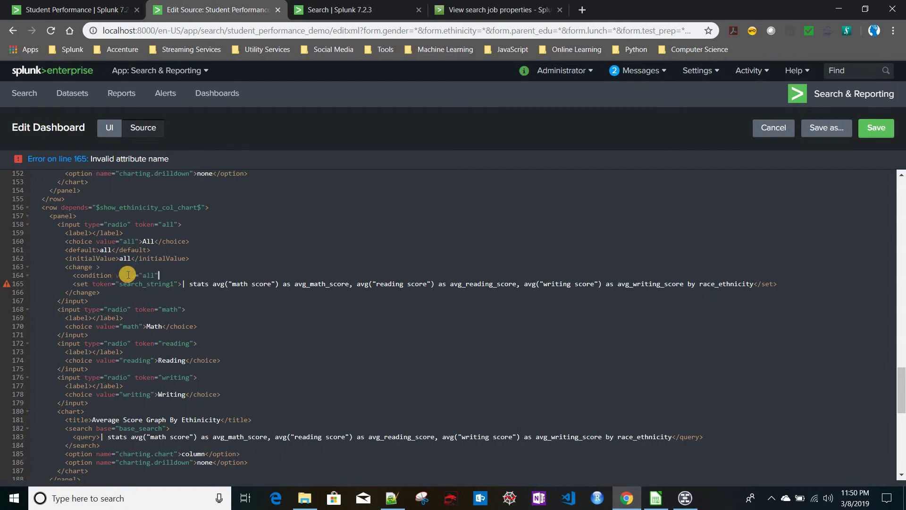
text(></condition>)
Step: Wrap the set element in the all condition by moving the closing condition tag below it, and leave a blank line before that tag
triple_click(236, 283)
key(shift+Up)
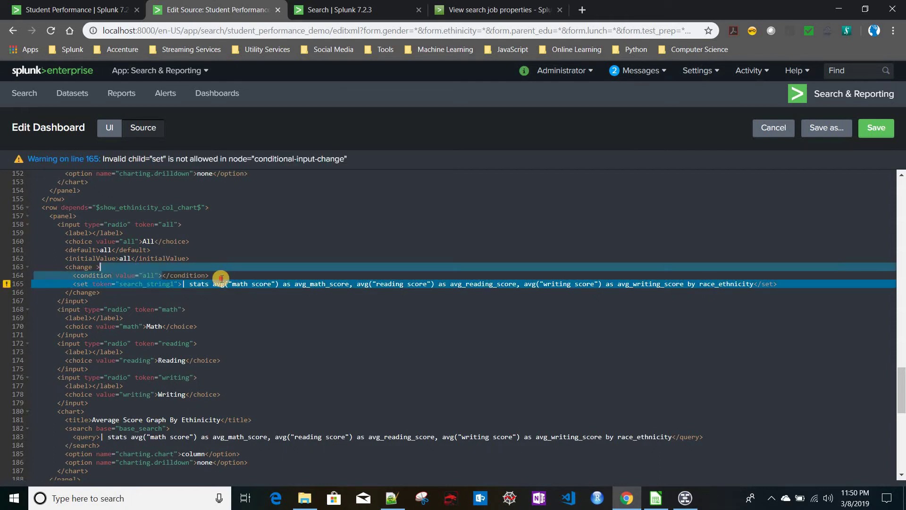
click(221, 278)
key(BackSpace)
key(BackSpace)
key(BackSpace)
key(BackSpace)
key(BackSpace)
key(BackSpace)
key(BackSpace)
key(BackSpace)
key(BackSpace)
key(BackSpace)
key(BackSpace)
key(BackSpace)
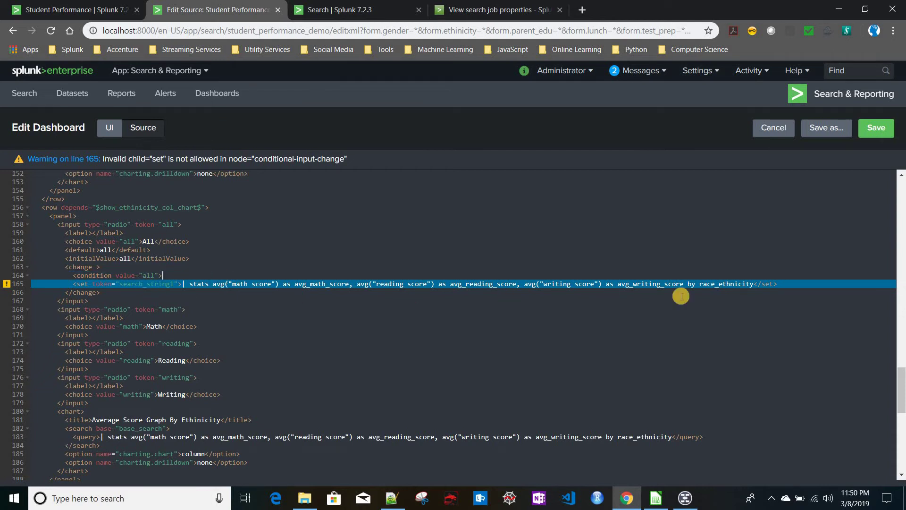
click(806, 285)
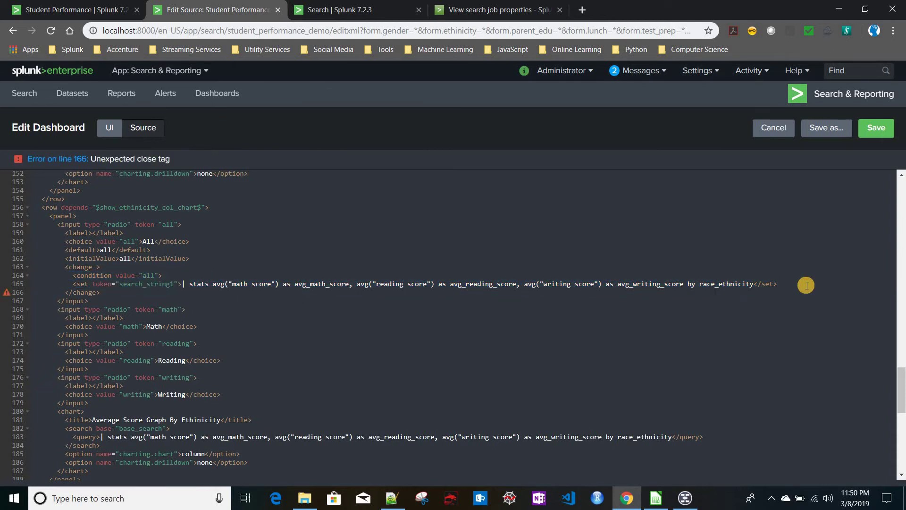
key(Return)
text(</condition>)
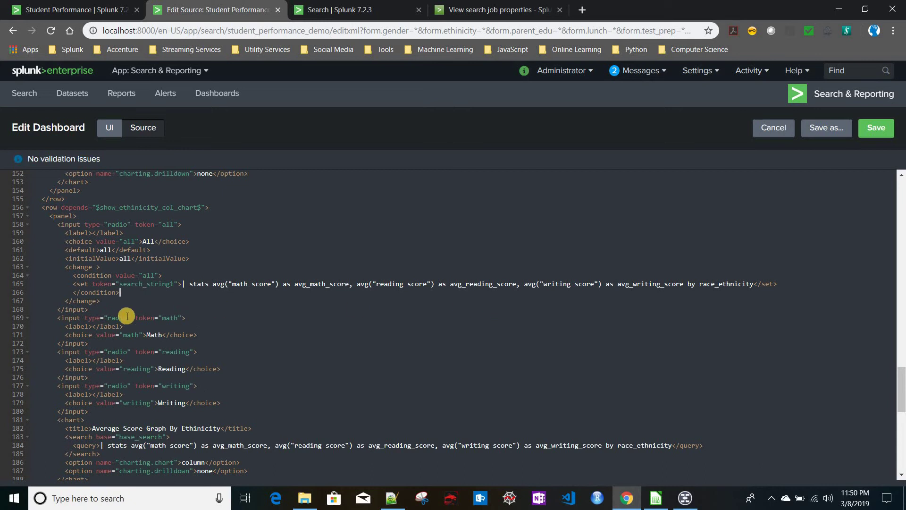
click(786, 286)
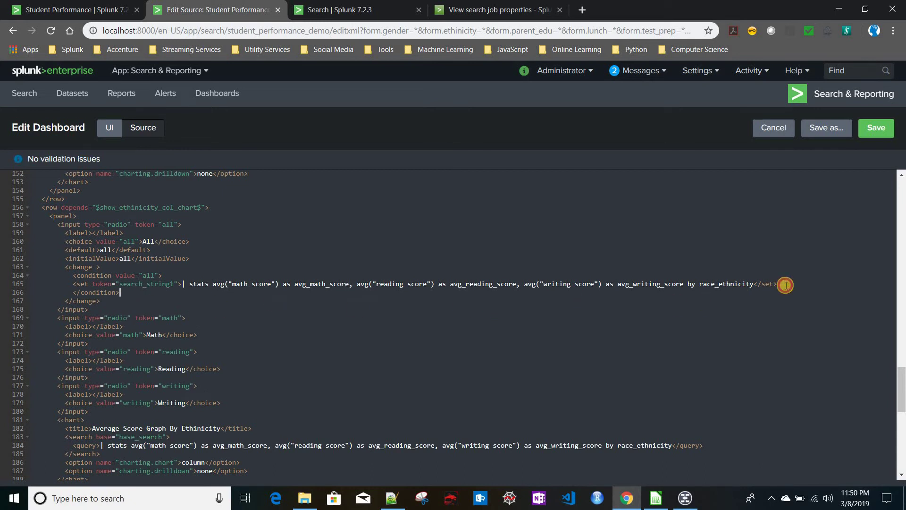
key(Return)
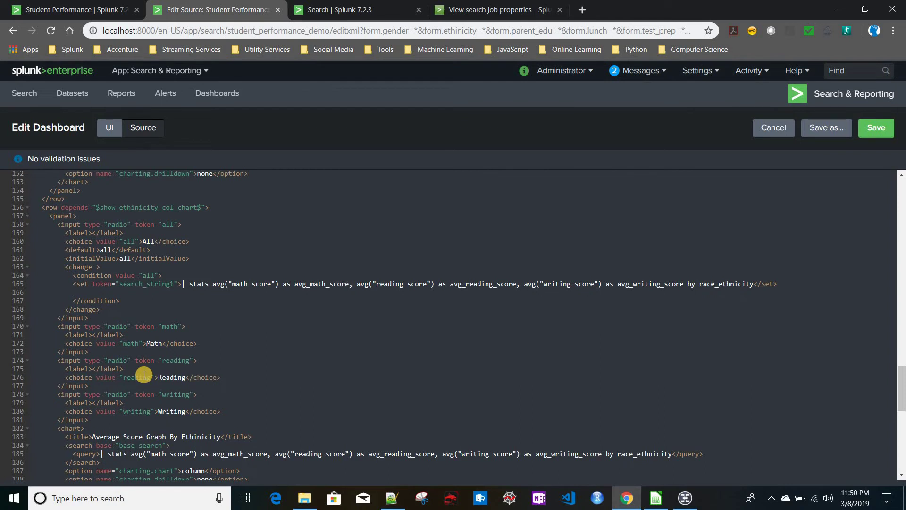
Step: Check the Avg. Score Of radio options on the Student Performance dashboard and return to the XML source
click(70, 8)
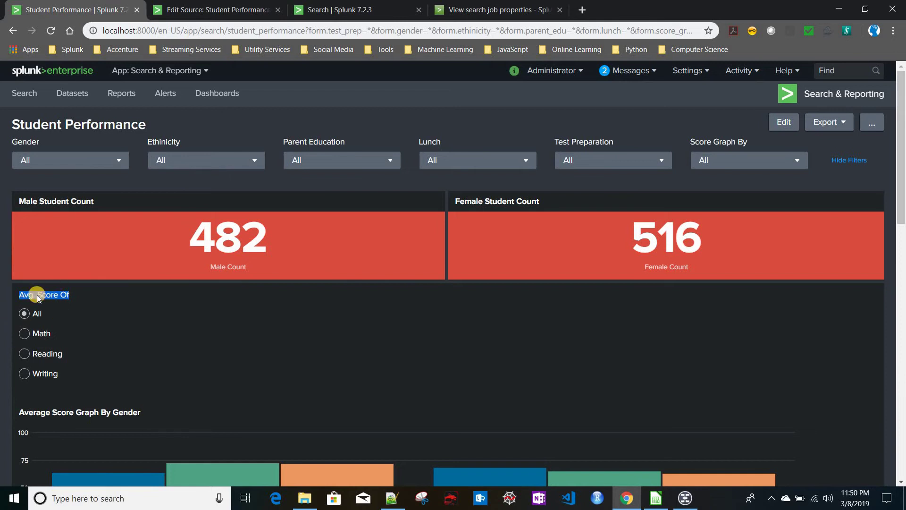
click(29, 334)
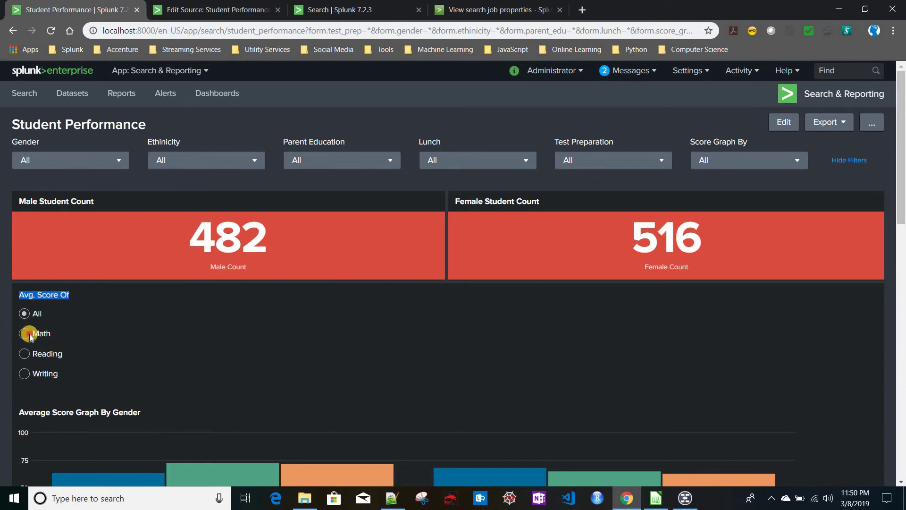
click(24, 353)
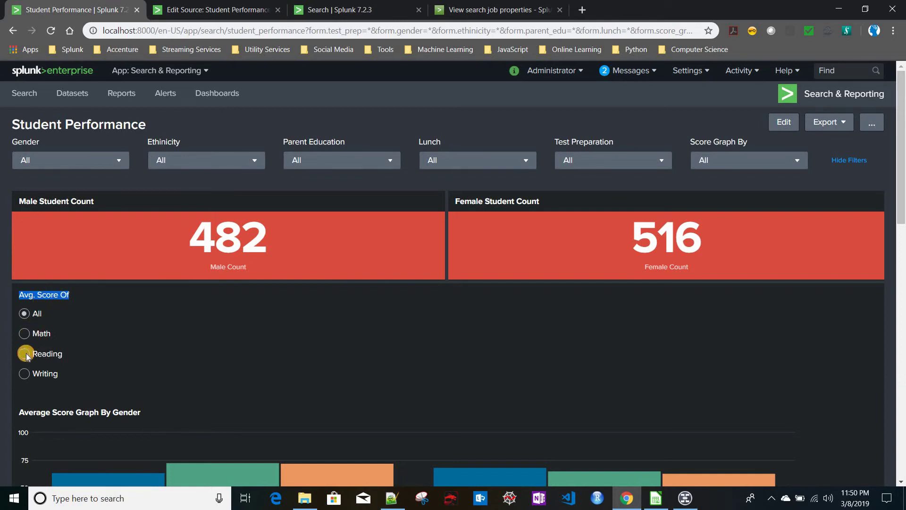
click(197, 10)
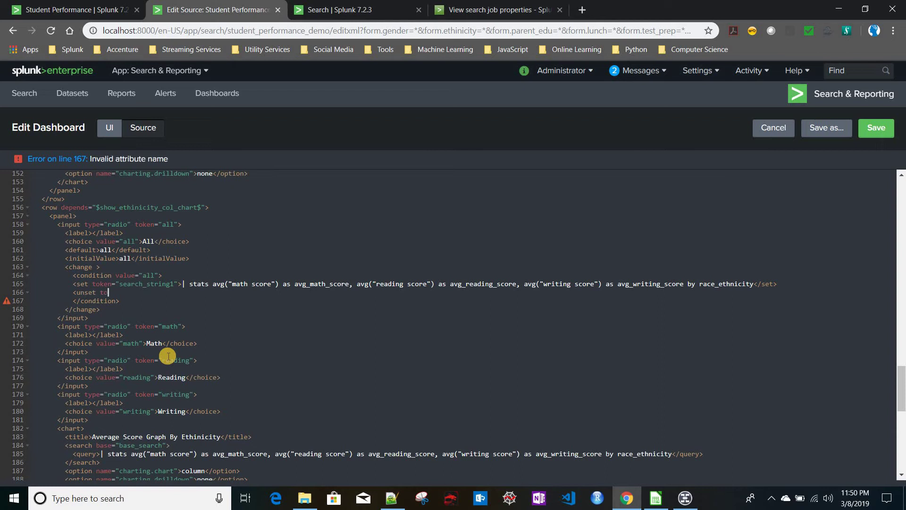
Step: Add an unset element for the token math below the search_string1 set element in the all condition
text(=)
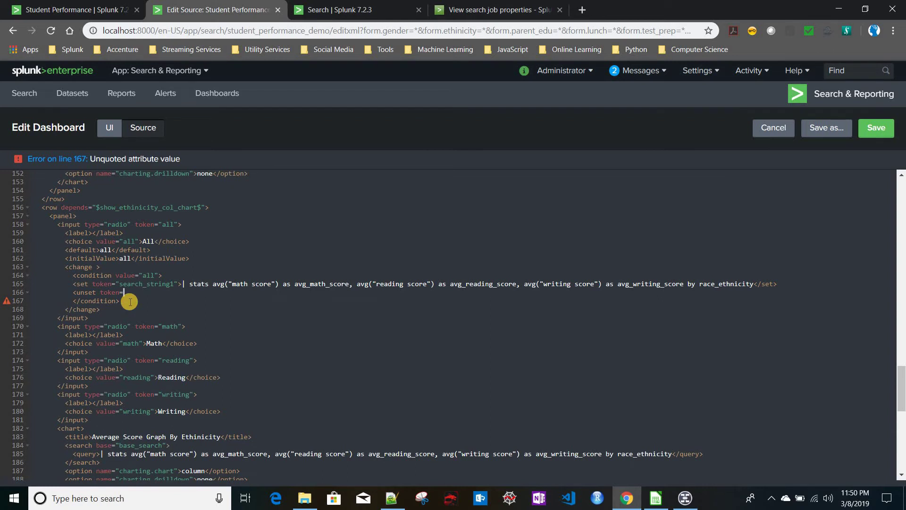
text(""></unset>)
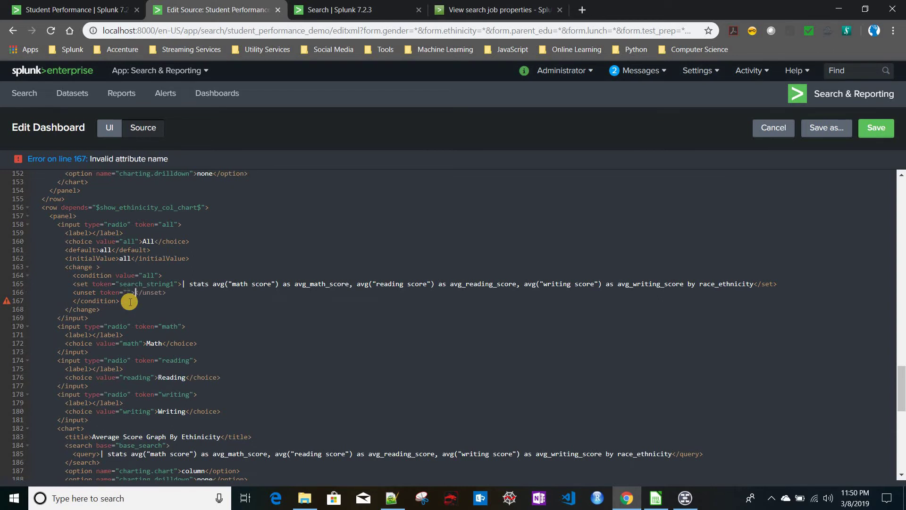
key(Left)
text(mat)
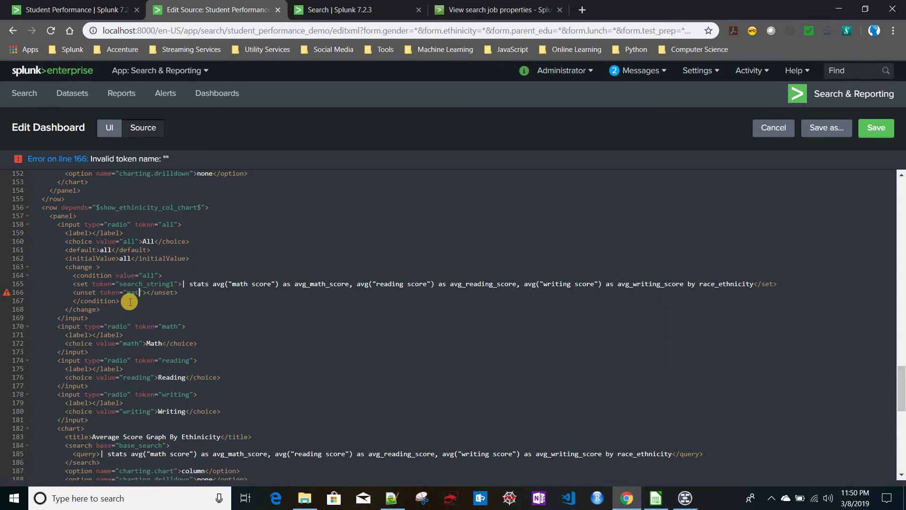
text(h)
Step: Duplicate the math unset line directly below it and change the copy's token to form.math
drag(68, 293, 203, 294)
key(ctrl+c)
click(202, 294)
key(Return)
key(ctrl+v)
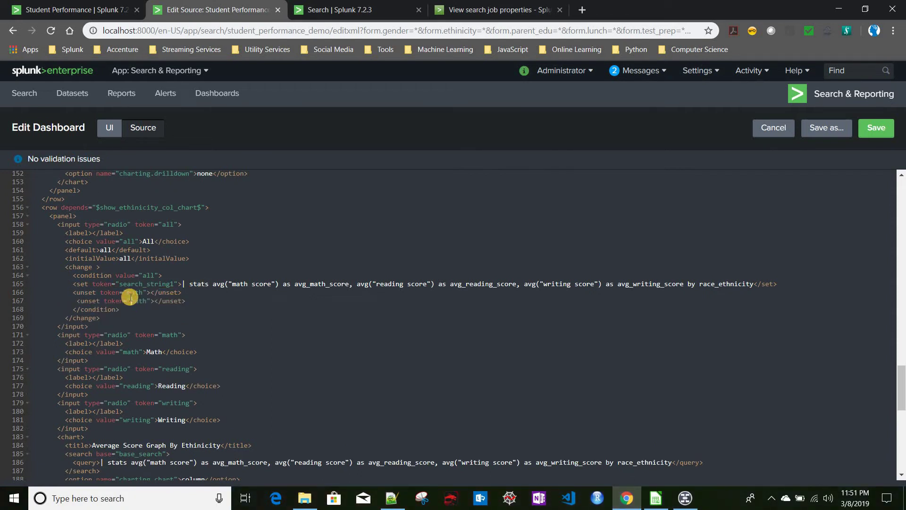
text(form.)
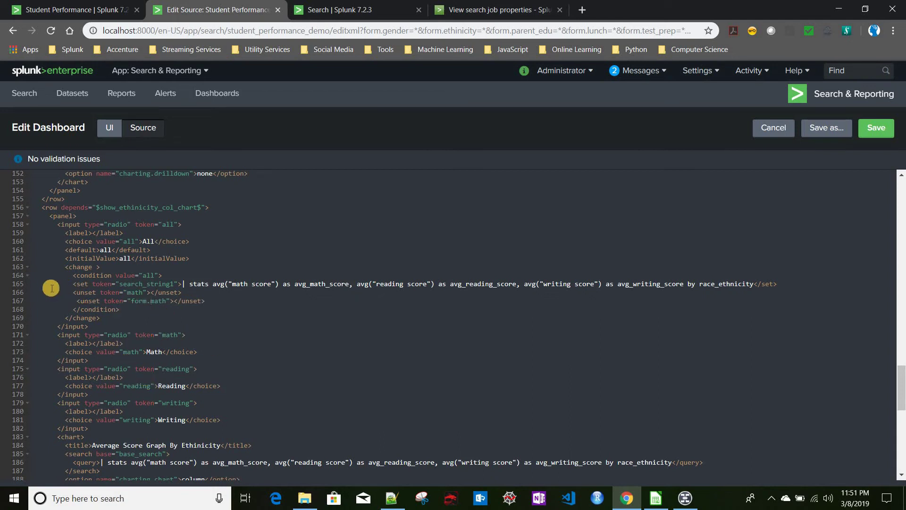
Step: Duplicate the pair of math and form.math unset lines twice within the all condition
drag(54, 294, 239, 302)
key(ctrl+c)
click(239, 302)
key(Return)
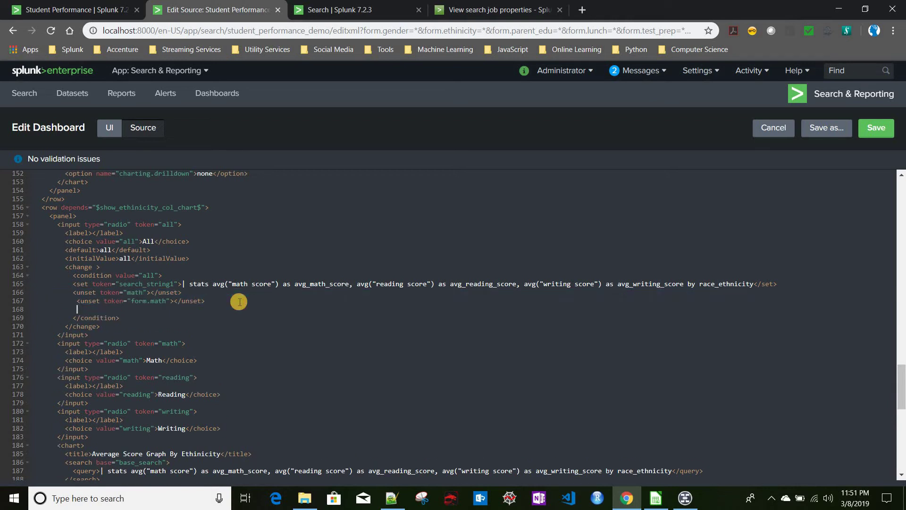
key(ctrl+v)
key(Return)
key(ctrl+v)
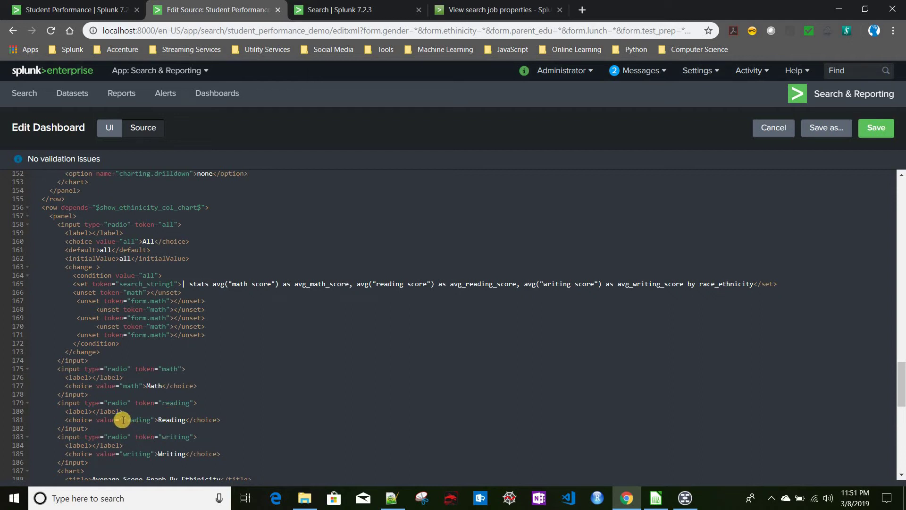
Step: Change the tokens in the first duplicated unset pair to reading and form.reading
double_click(146, 420)
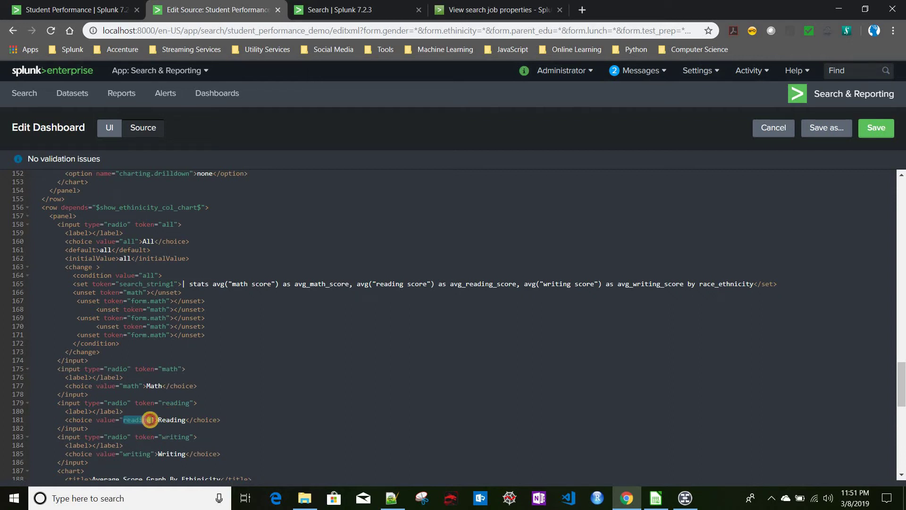
double_click(161, 309)
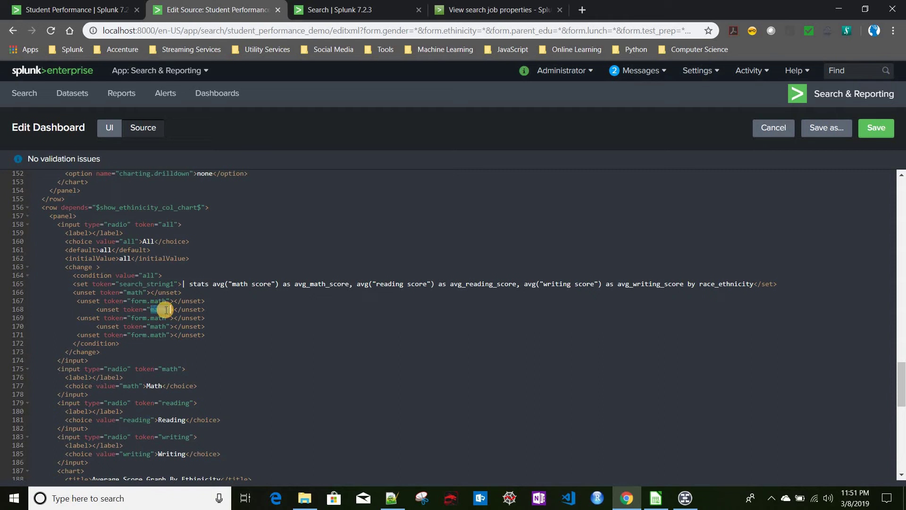
key(ctrl+v)
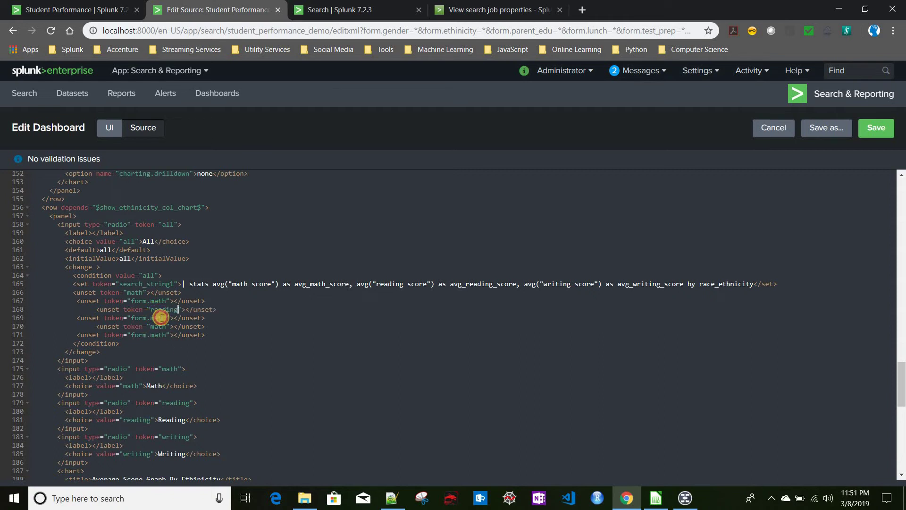
double_click(161, 318)
key(ctrl+v)
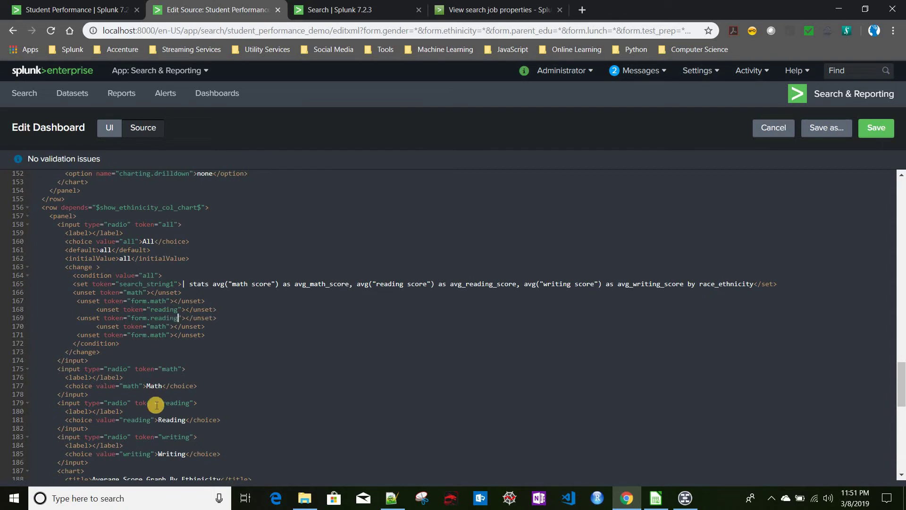
Step: Change the tokens in the second duplicated unset pair of the all condition to writing and form.writing
double_click(186, 436)
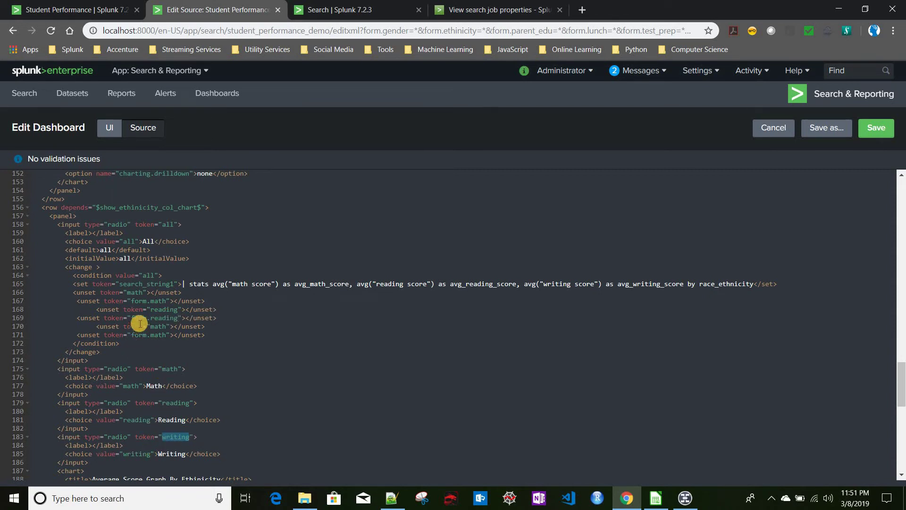
double_click(158, 326)
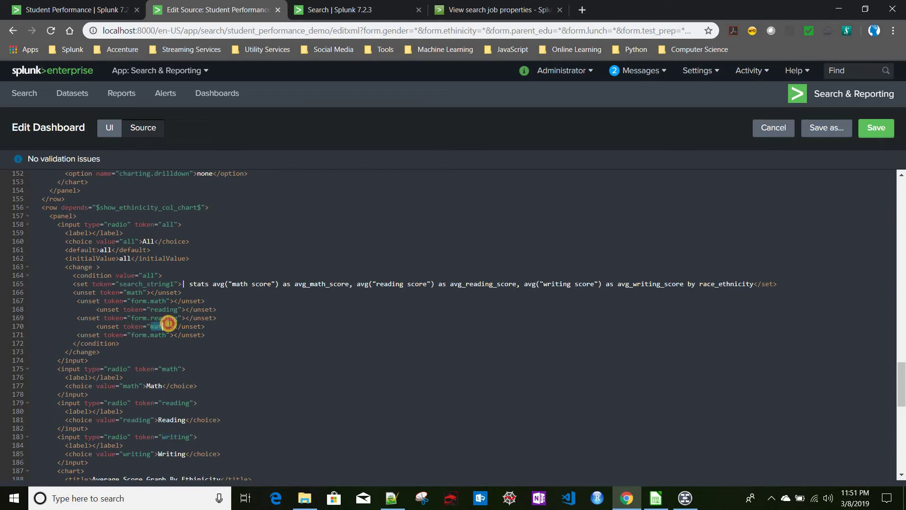
key(ctrl+v)
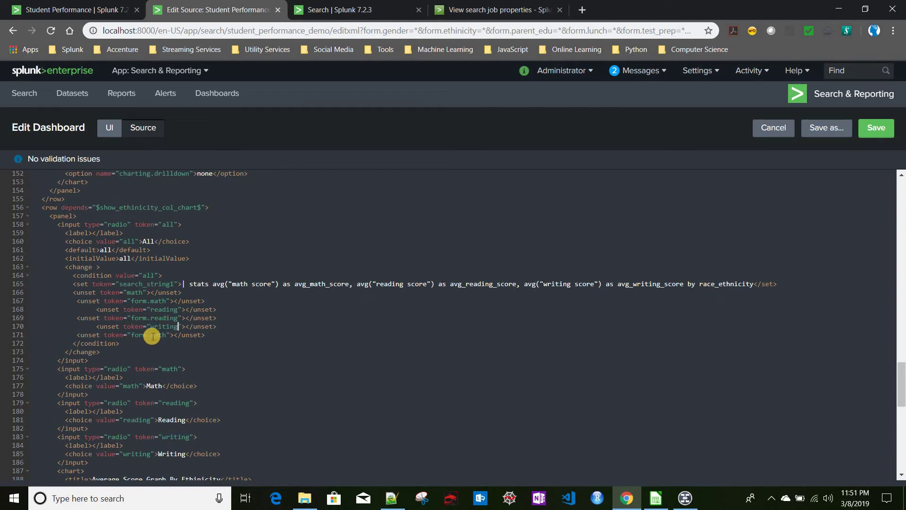
double_click(160, 335)
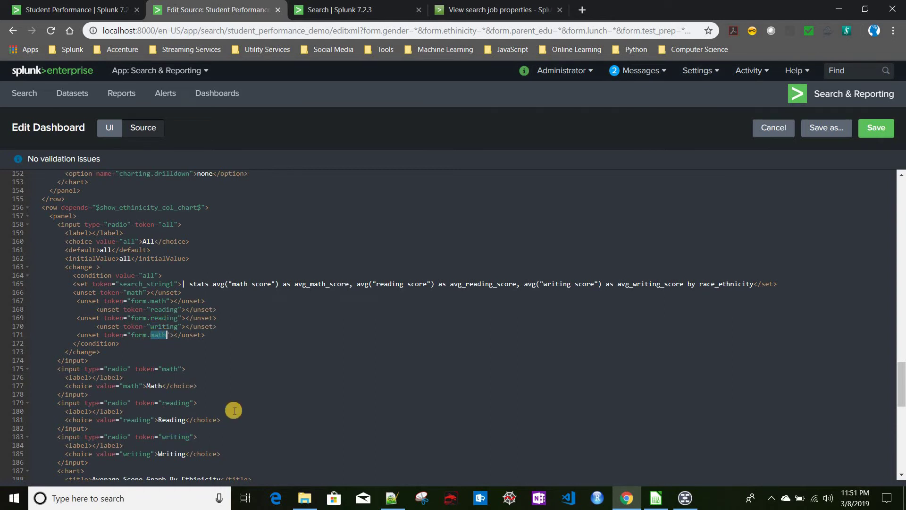
key(ctrl+v)
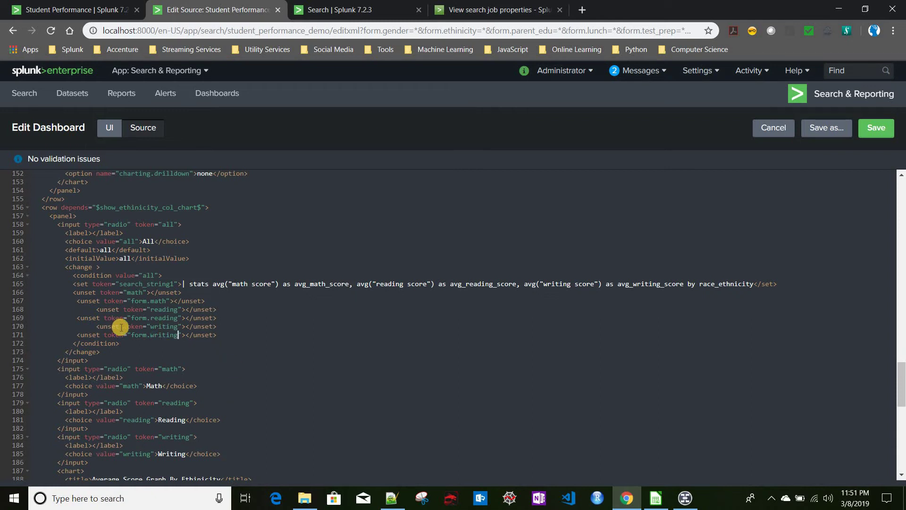
Step: Add a change element containing an empty condition element below the choice line of the Math radio input
scroll(174, 321, down, 2)
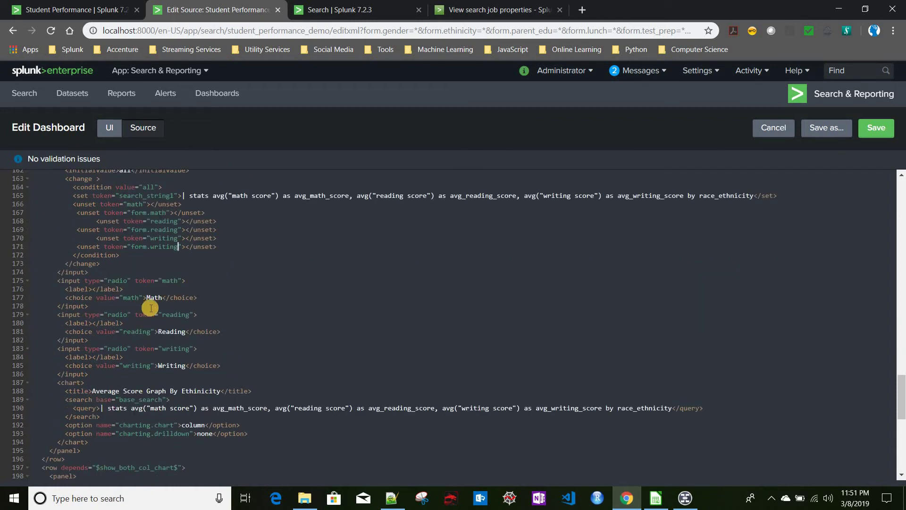
click(64, 280)
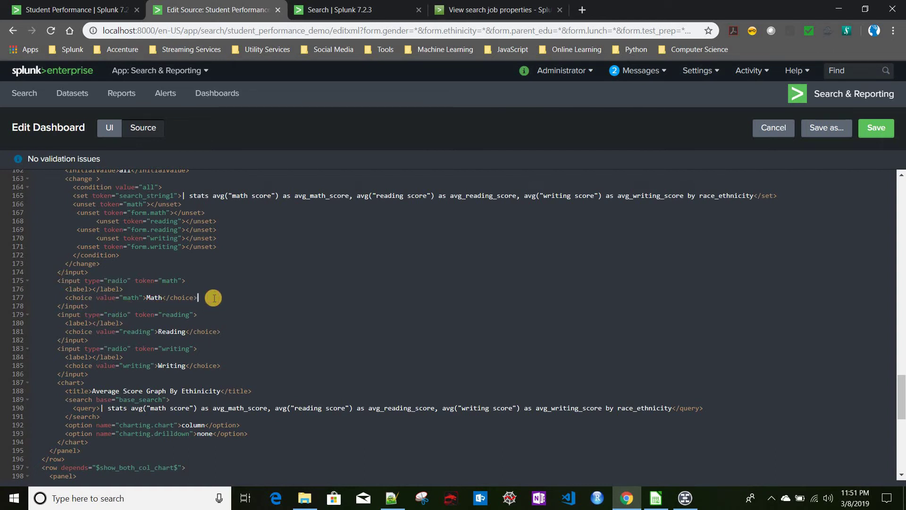
key(Return)
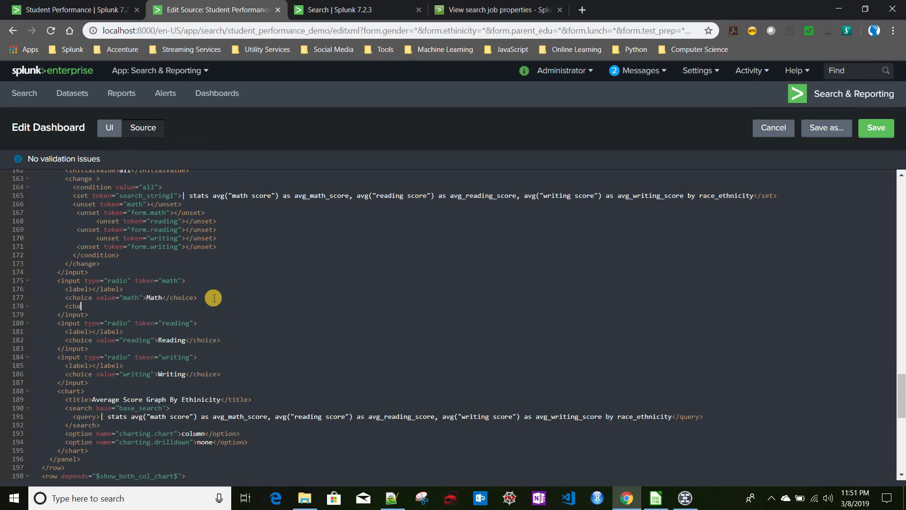
key(Return)
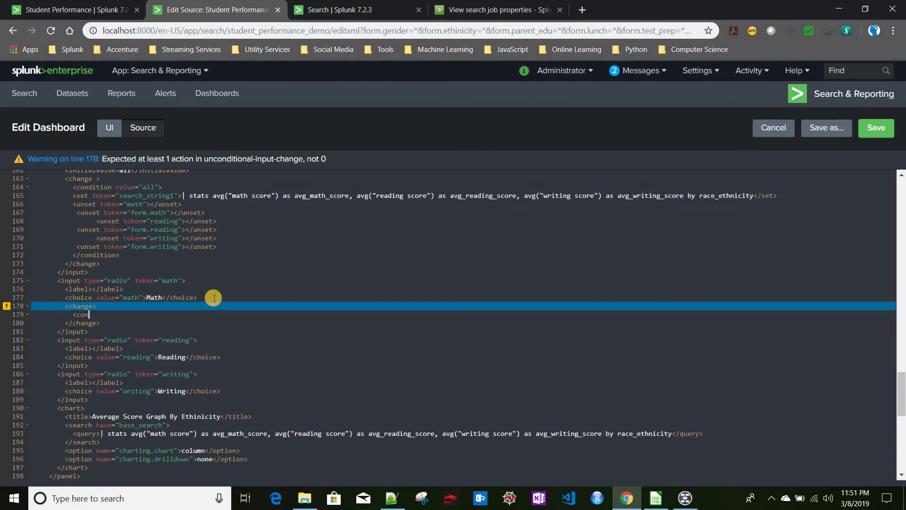
text(<condition></condition>)
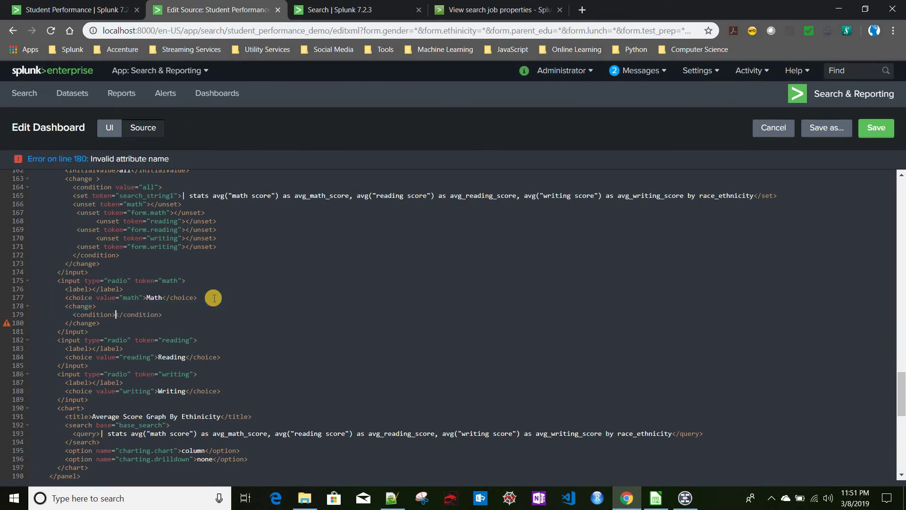
key(Return)
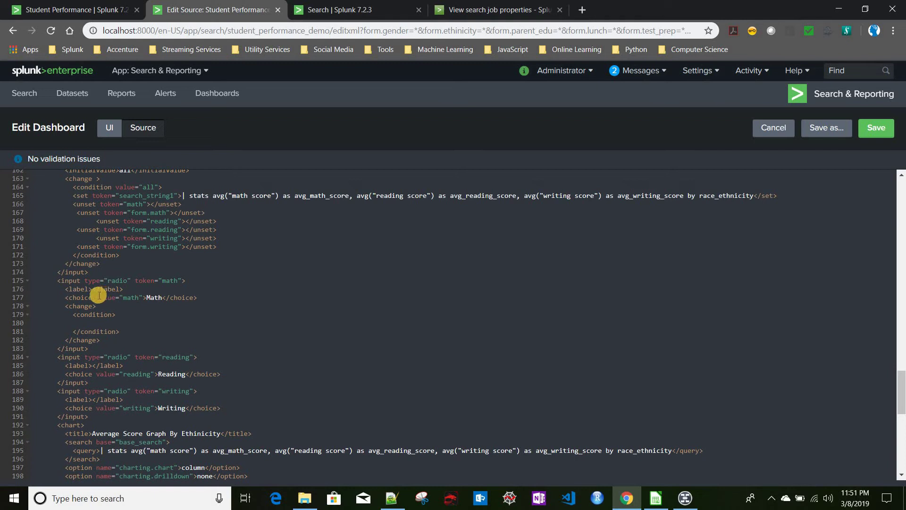
Step: Give the Math input's condition the attribute value="math", copied from its choice and separated from the tag name by a space
drag(97, 298, 142, 297)
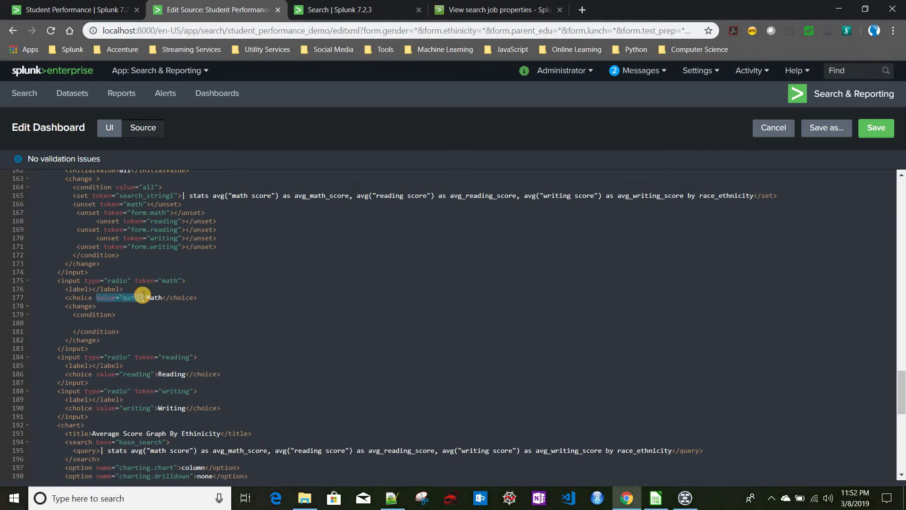
click(114, 316)
key(ctrl+v)
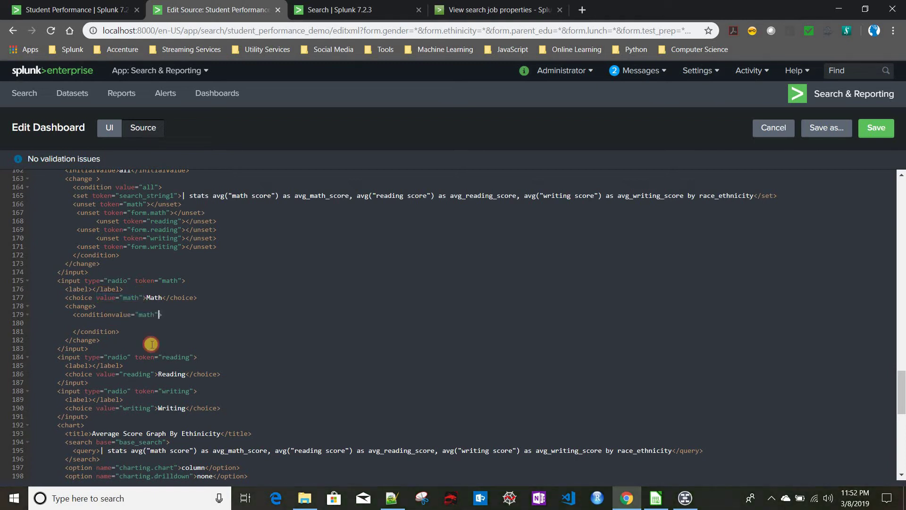
key(Left)
key(Left)
key(Left)
key(Left)
key(Left)
key(Left)
key(Left)
key(Left)
key(Left)
key(Left)
key(Left)
key(Left)
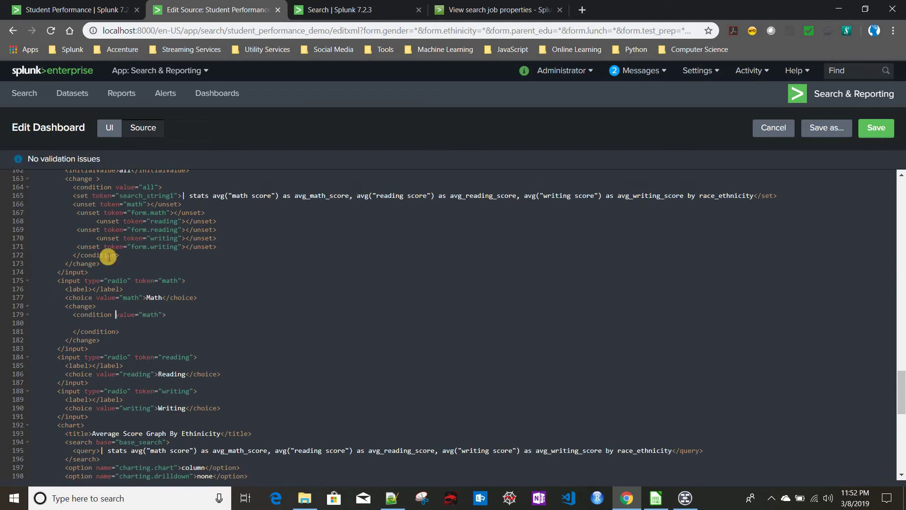
Step: Copy the all condition's search_string1 set line into the math condition and remove the reading and writing averages from the copy
key(Down)
drag(72, 195, 790, 196)
key(ctrl+c)
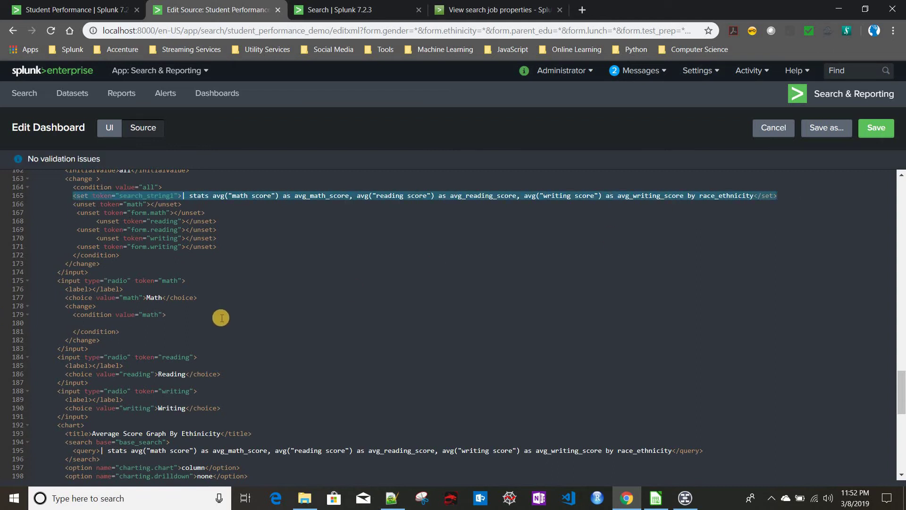
click(146, 325)
key(ctrl+v)
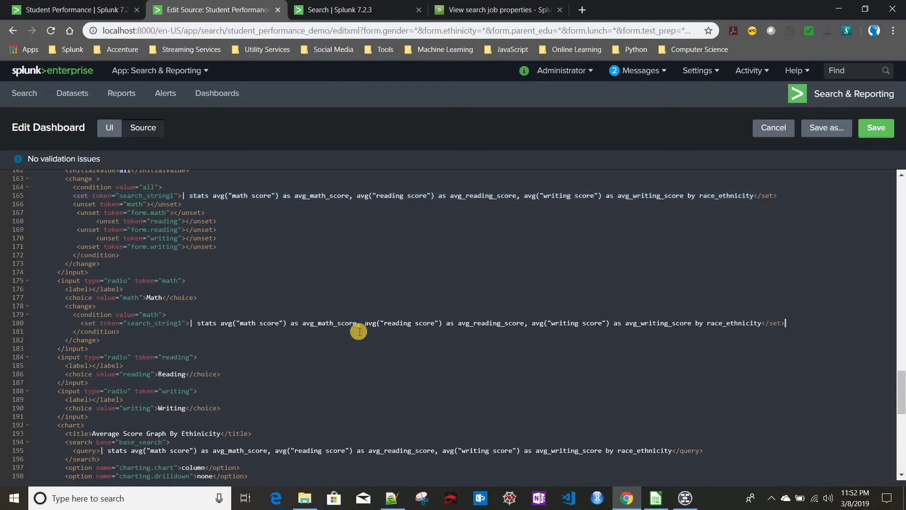
drag(387, 324, 689, 324)
key(BackSpace)
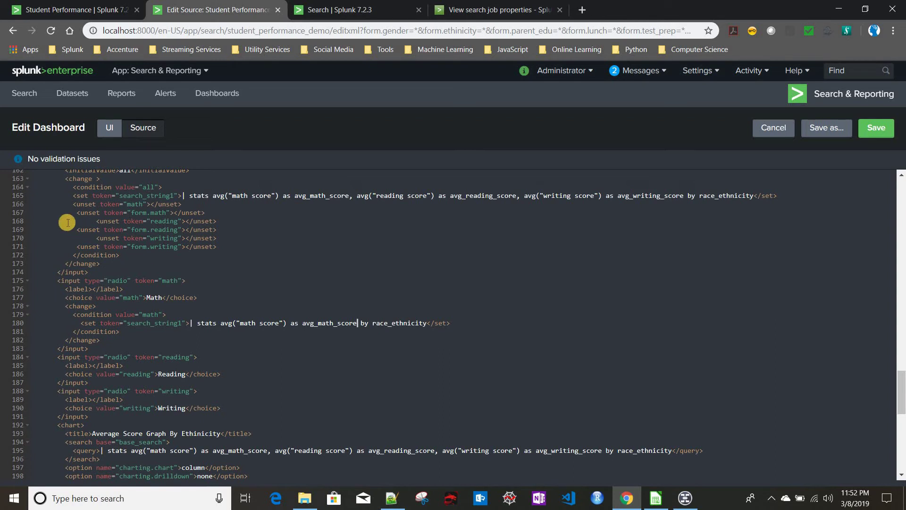
Step: Copy the unset lines for reading, form.reading, writing and form.writing from the all condition to below the math condition's set line
drag(192, 230, 229, 248)
key(ctrl+c)
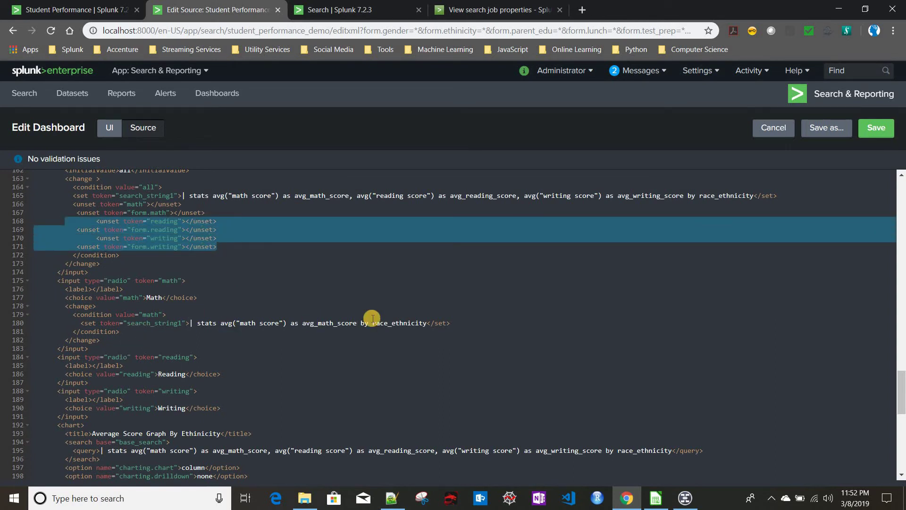
click(461, 326)
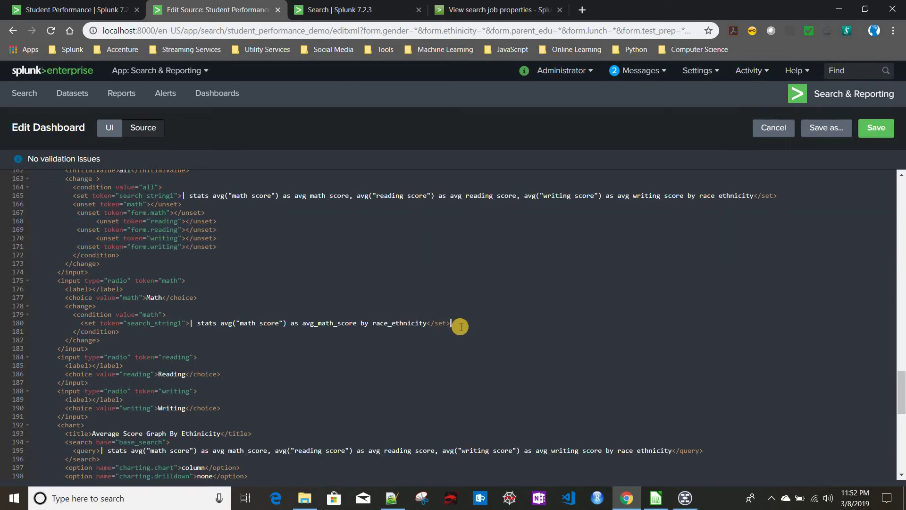
key(ctrl+v)
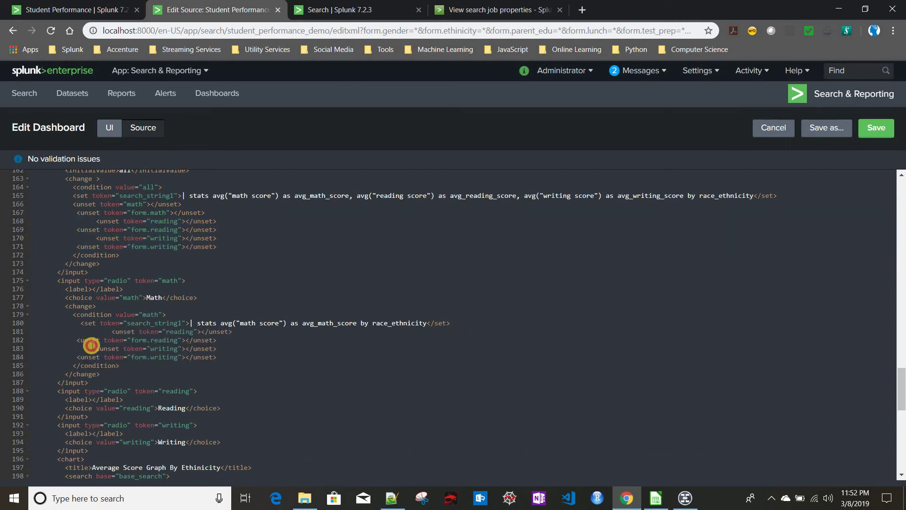
Step: Duplicate the reading unset pair at the end of the math condition and change the copies' tokens to all and form.all
drag(91, 345, 217, 353)
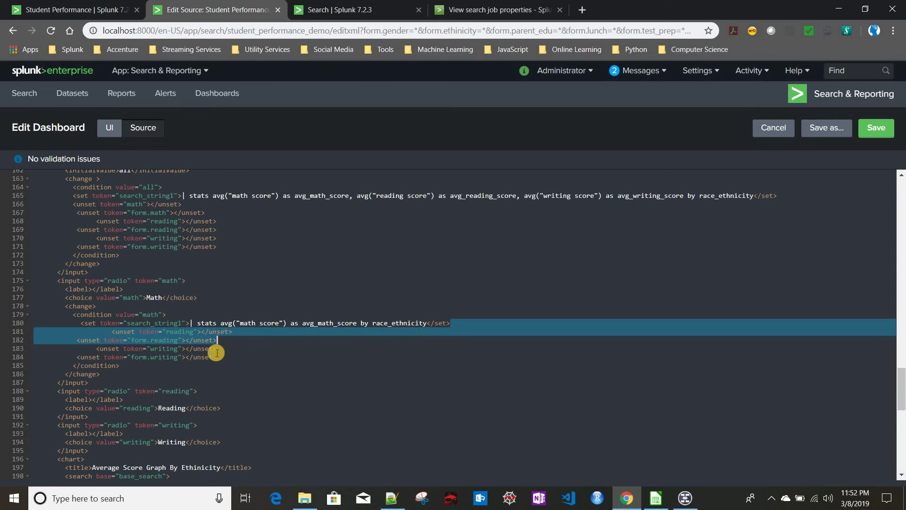
key(ctrl+c)
click(229, 358)
key(Return)
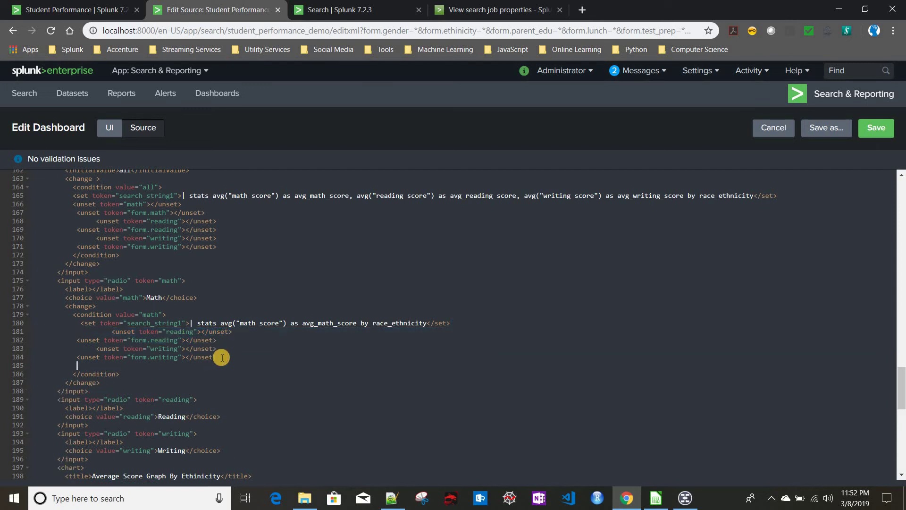
key(ctrl+v)
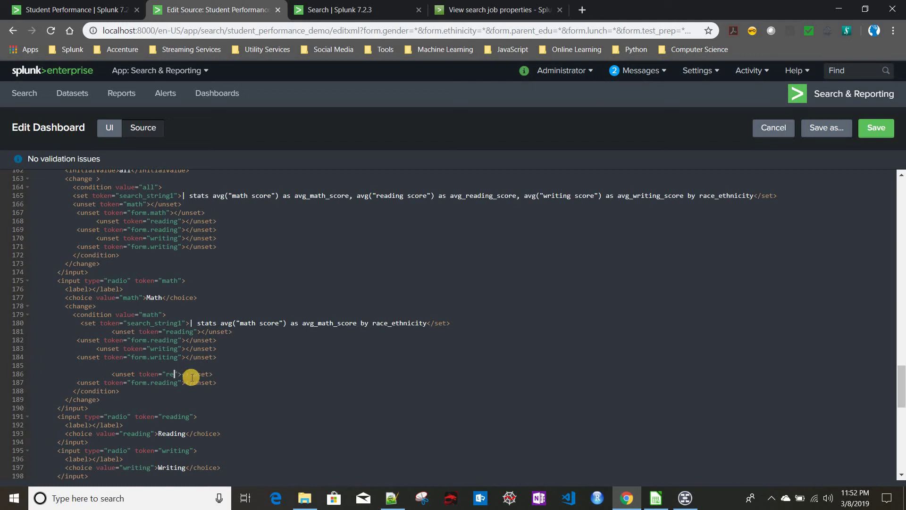
text(ll)
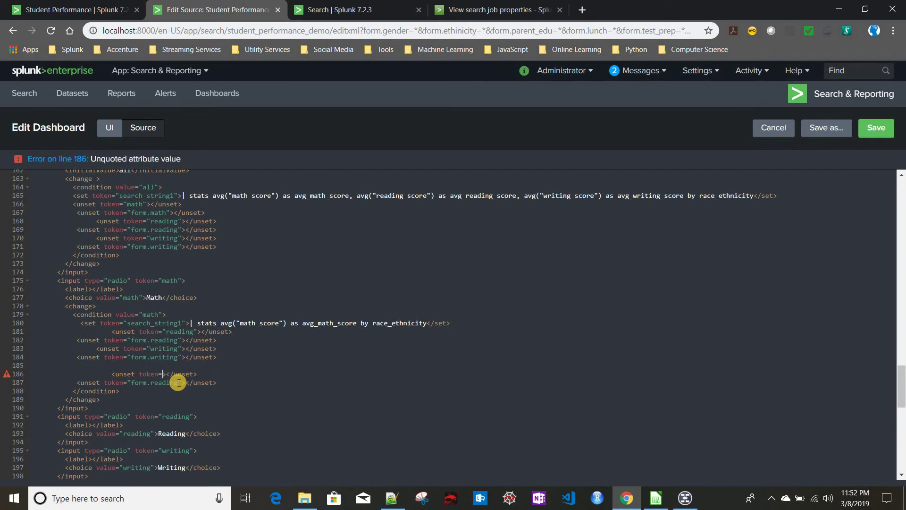
click(179, 383)
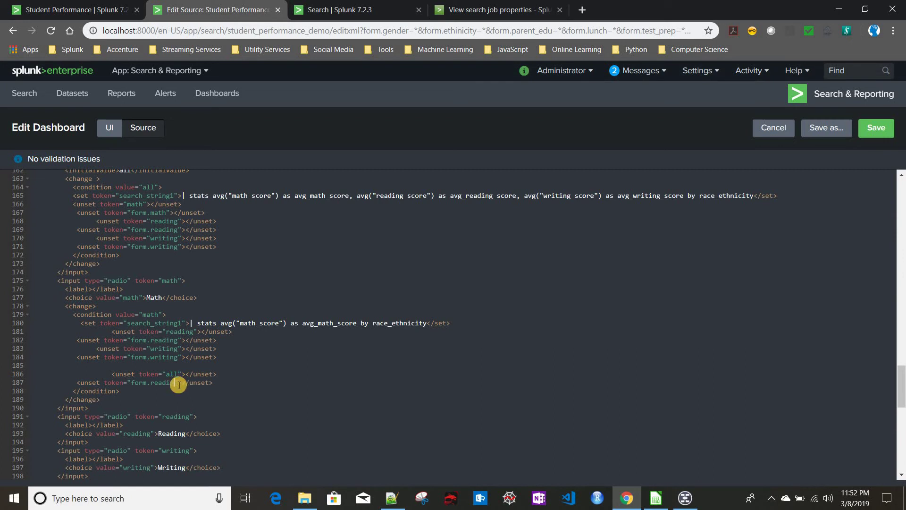
text(ll)
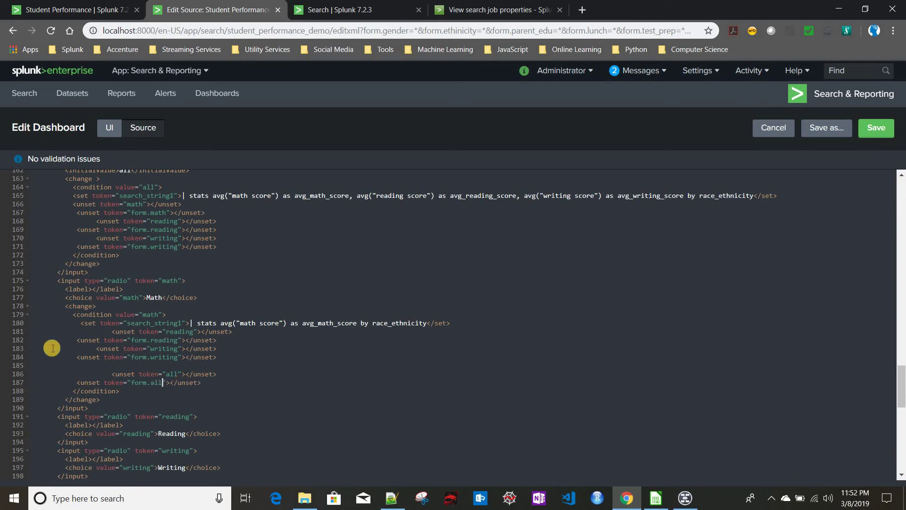
Step: Add a change element containing an empty condition element below the choice line of the Reading radio input
scroll(84, 366, down, 1)
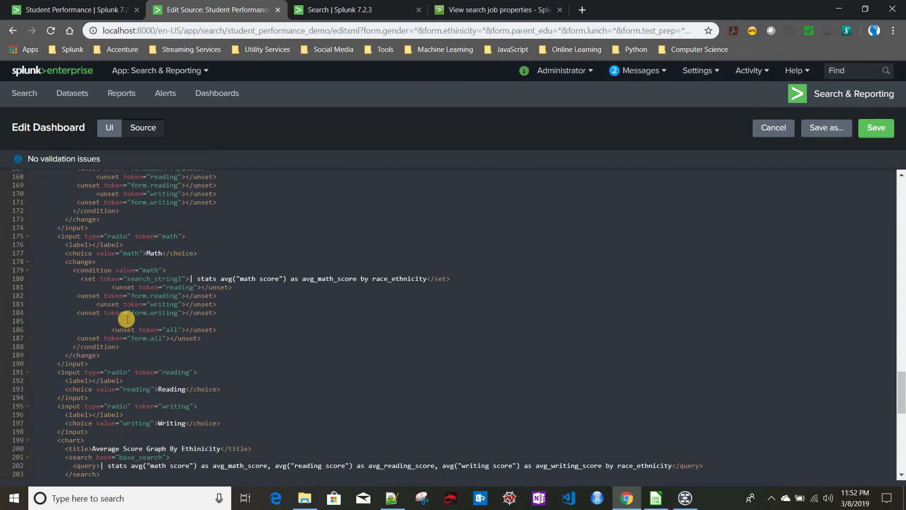
scroll(151, 341, down, 1)
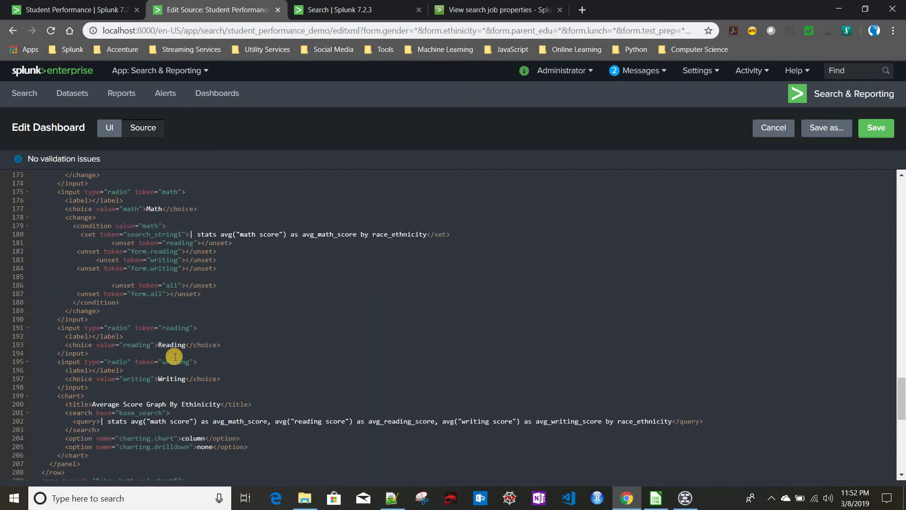
click(228, 349)
key(Return)
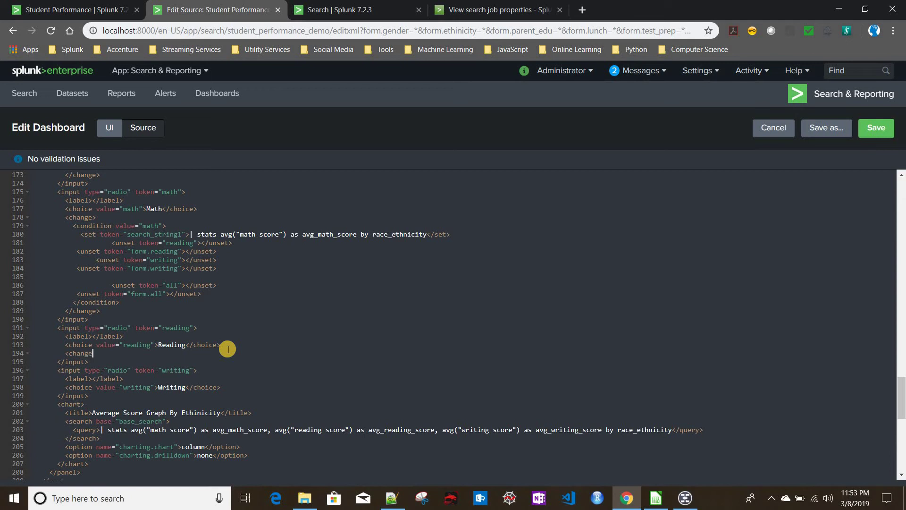
text(<change>)
key(Return)
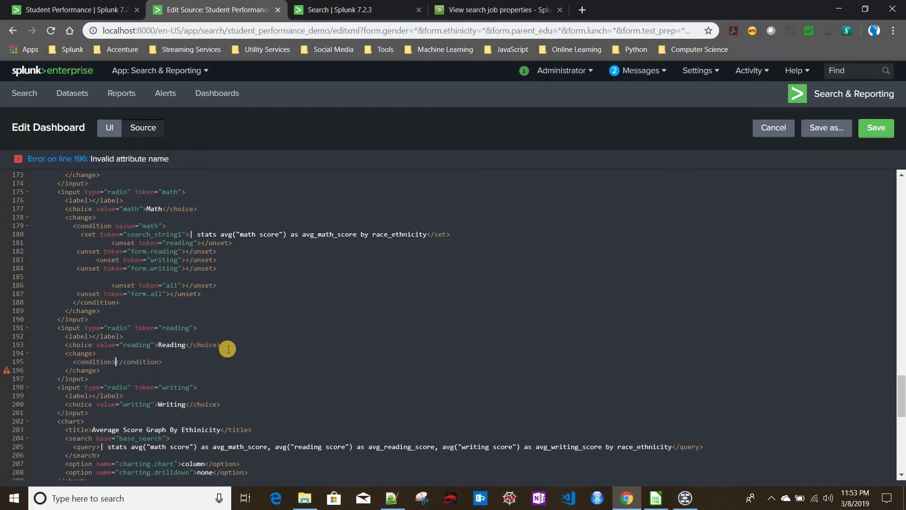
key(Return)
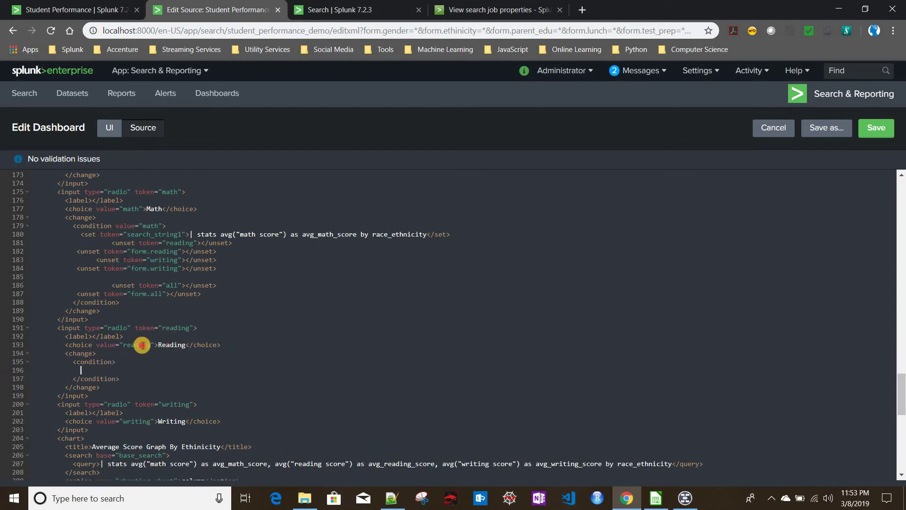
Step: Give the Reading input's condition the attribute value="reading", copied from its choice line
drag(142, 345, 152, 345)
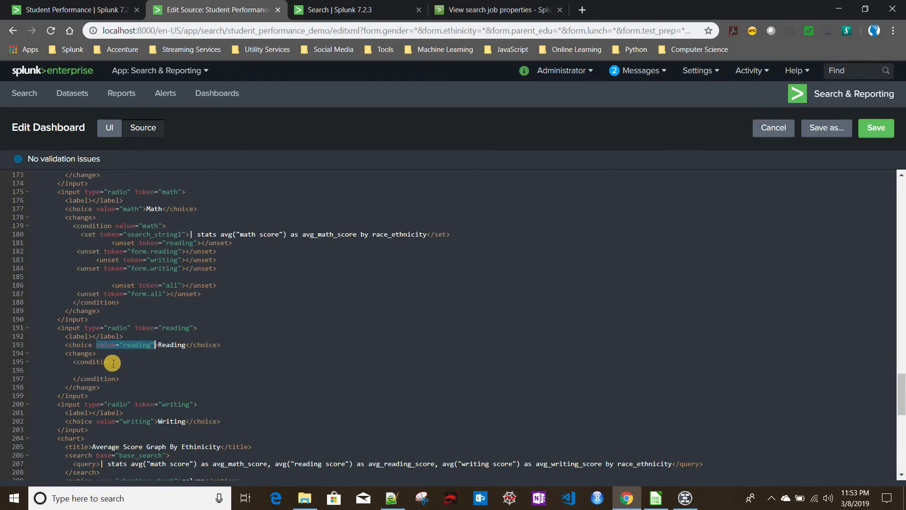
click(132, 368)
key(Left)
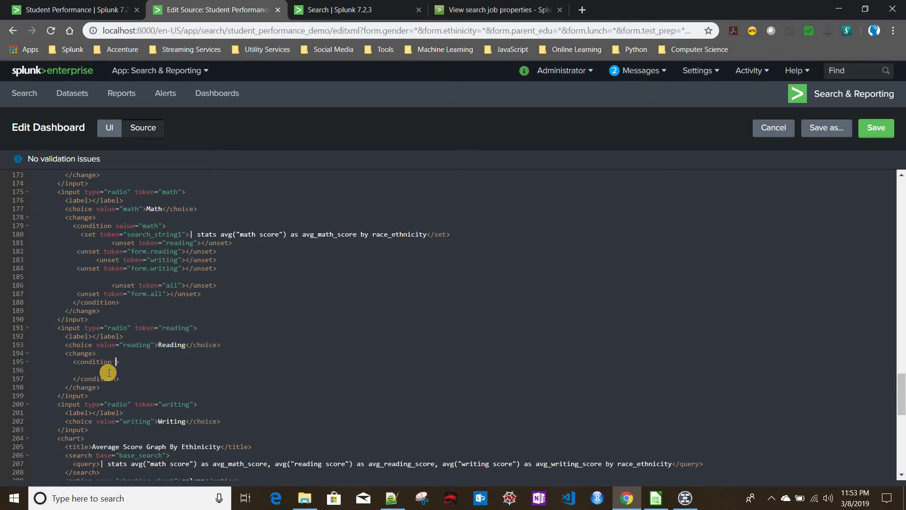
key(ctrl+v)
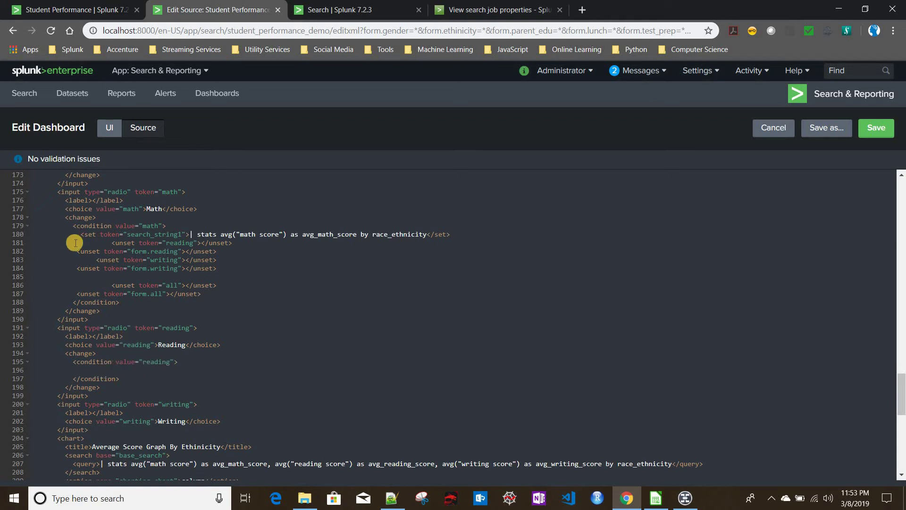
Step: Copy the math condition's set line into the reading condition and change its aggregation to avg("reading score") as avg_reading_score
drag(180, 237, 468, 237)
click(111, 373)
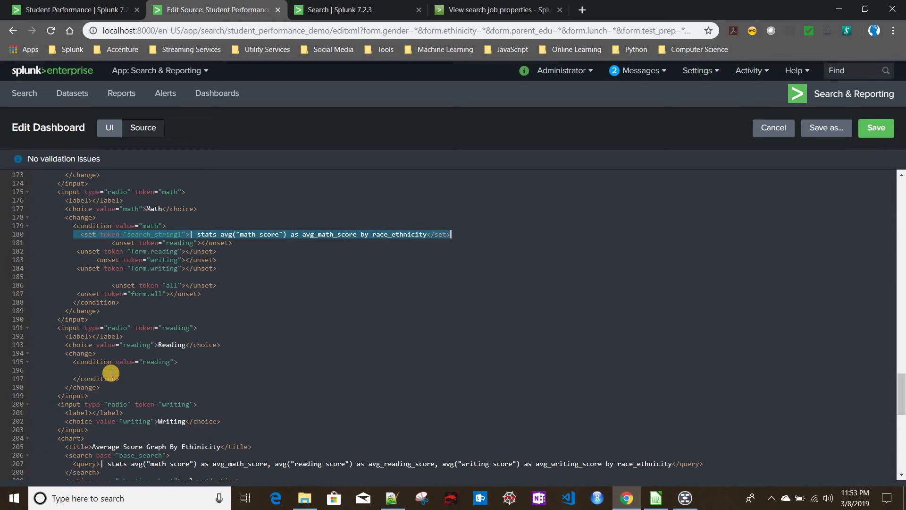
key(ctrl+v)
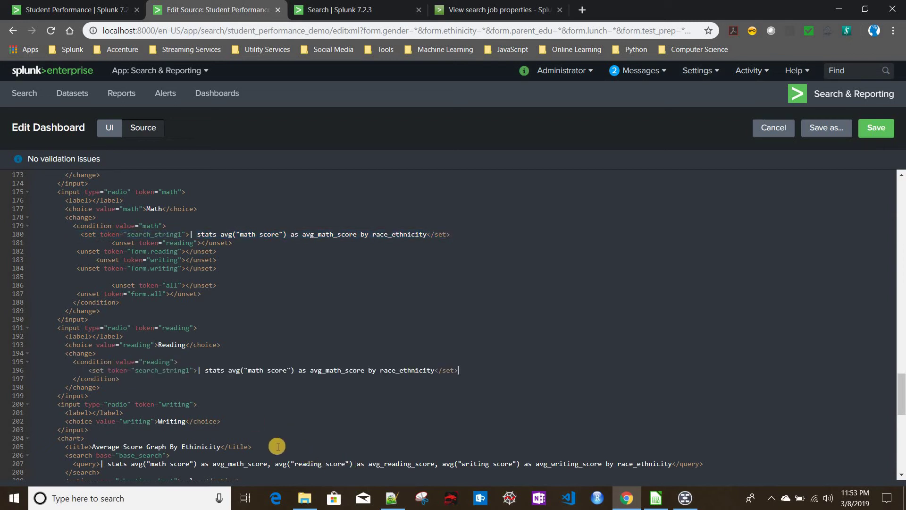
scroll(277, 446, down, 2)
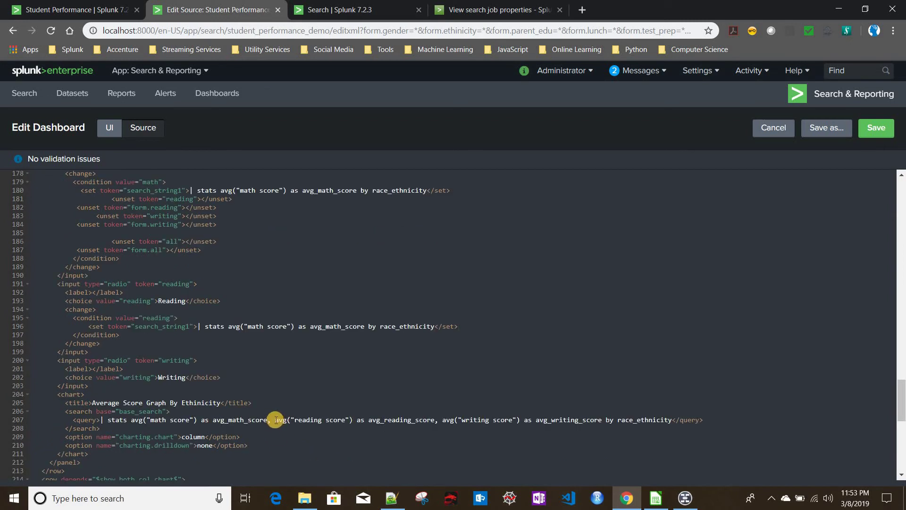
drag(276, 420, 434, 420)
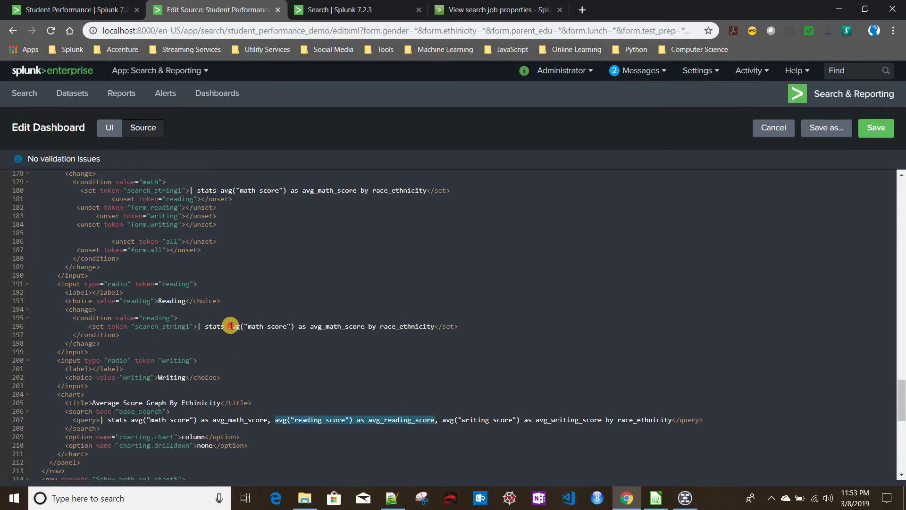
drag(229, 326, 362, 326)
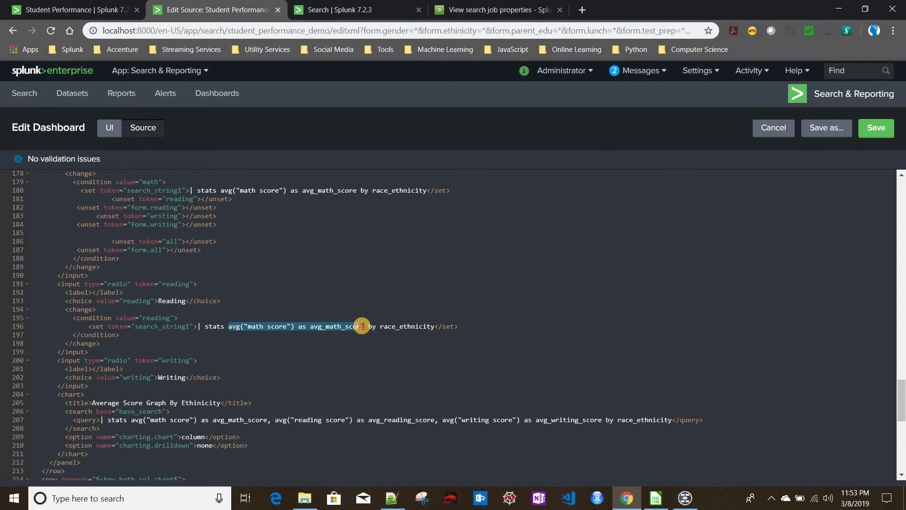
key(ctrl+v)
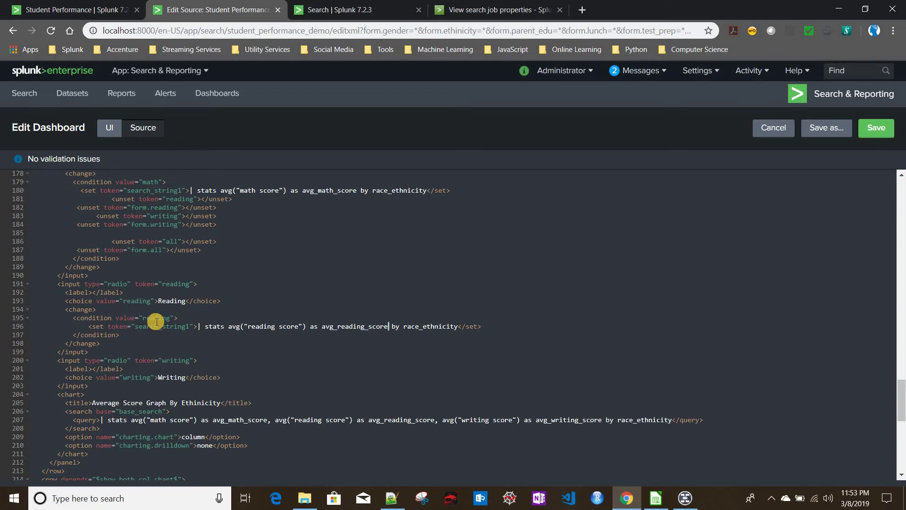
Step: Copy the unset lines for all and form.all from the math condition to below the reading condition's set line
drag(207, 249, 158, 249)
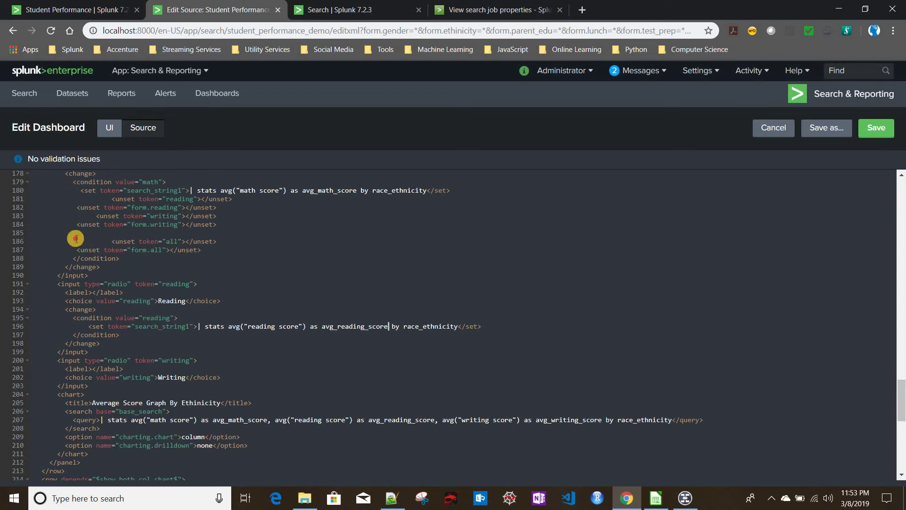
drag(26, 238, 25, 239)
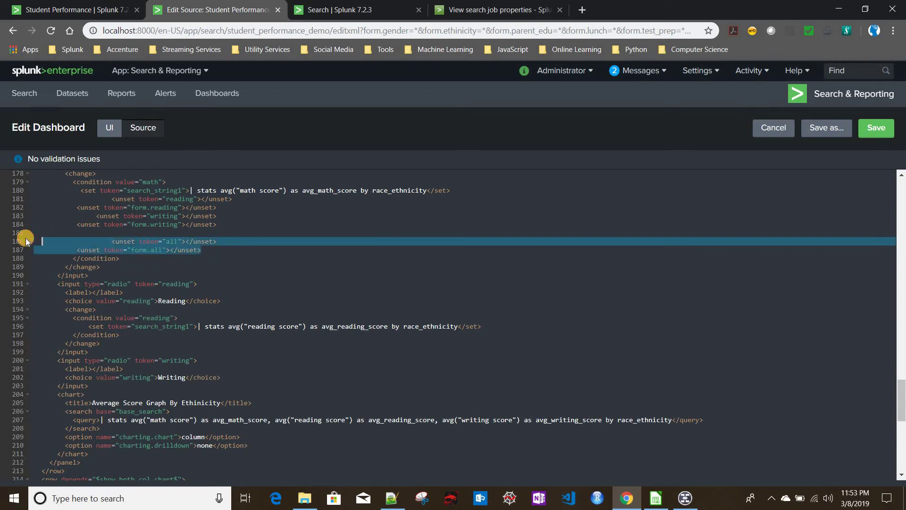
key(ctrl+c)
click(491, 328)
key(Return)
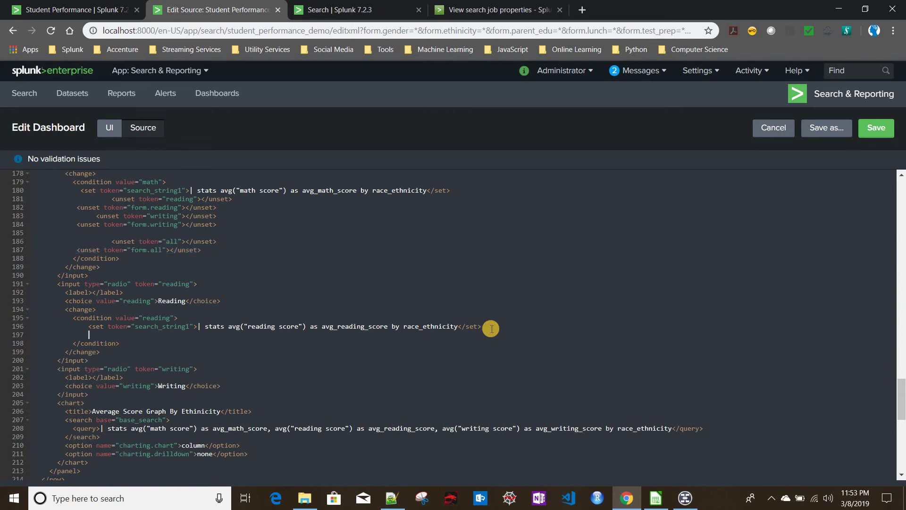
key(ctrl+v)
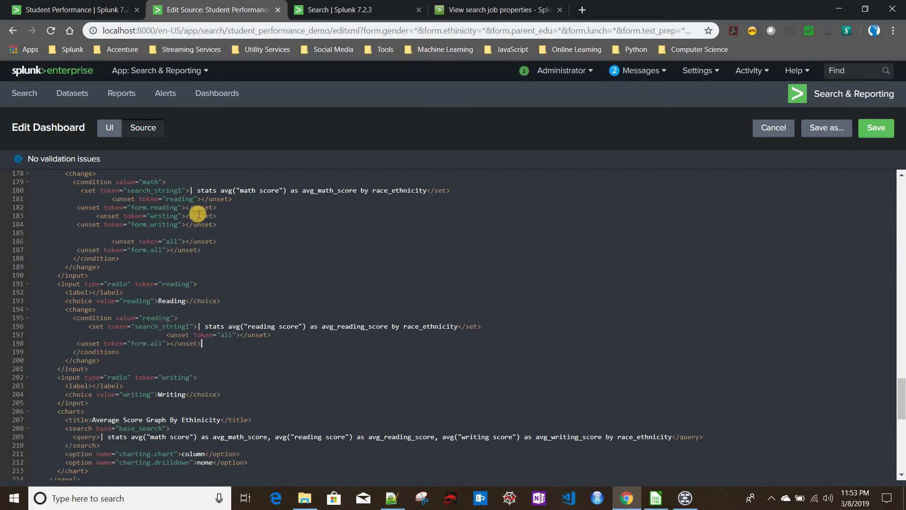
Step: Copy the unset lines for writing and form.writing from the math condition to below the reading condition's form.all unset line
drag(213, 224, 77, 216)
click(214, 343)
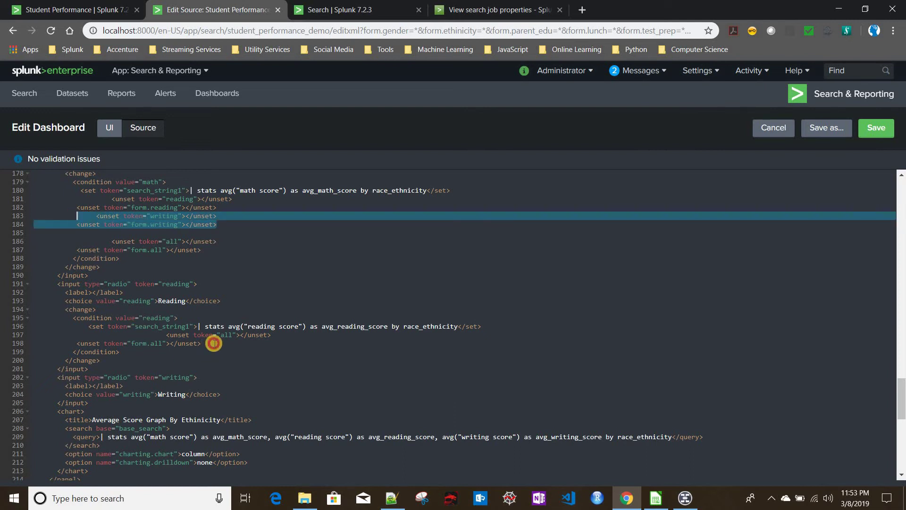
key(Return)
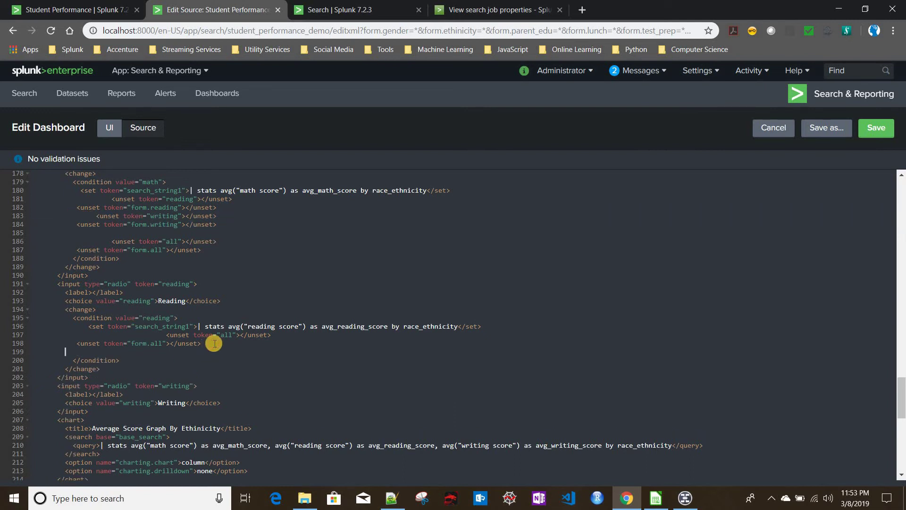
key(ctrl+v)
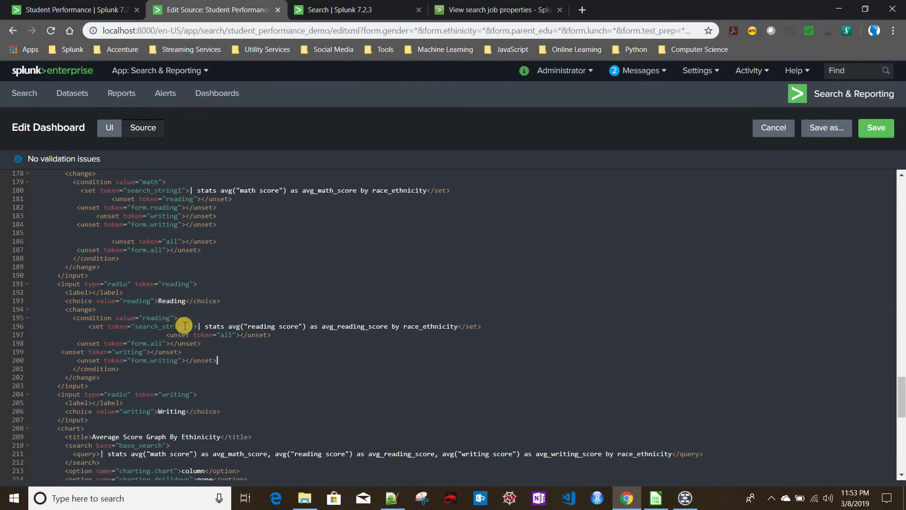
Step: Copy the unset lines for math and form.math from the all condition to the end of the reading condition
scroll(189, 275, up, 1)
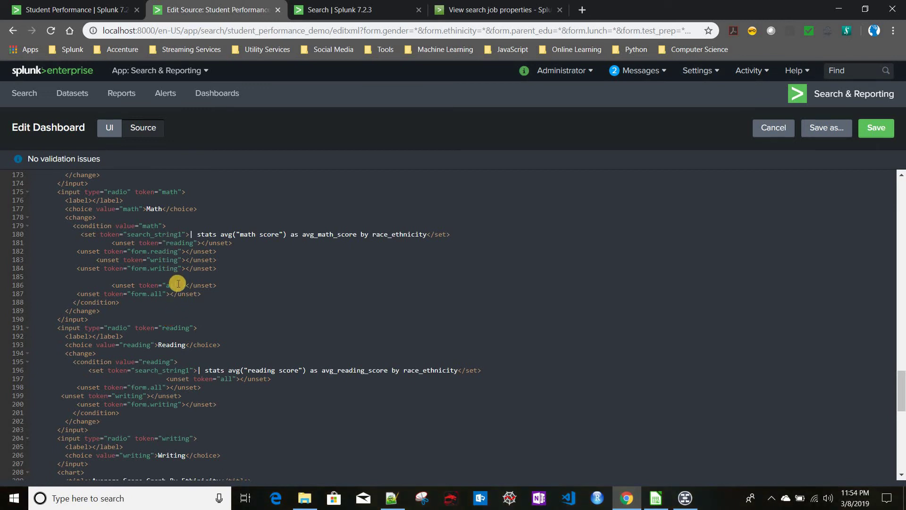
scroll(170, 271, up, 3)
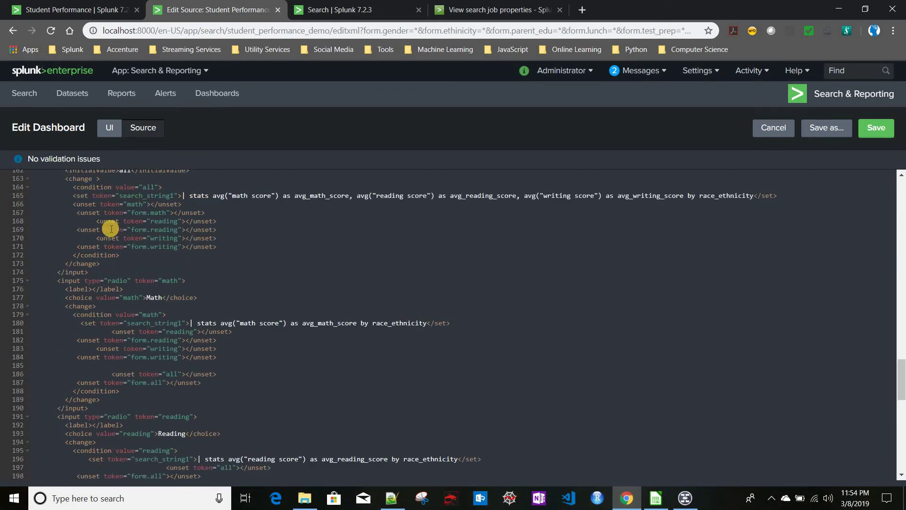
click(99, 209)
shift+click(236, 212)
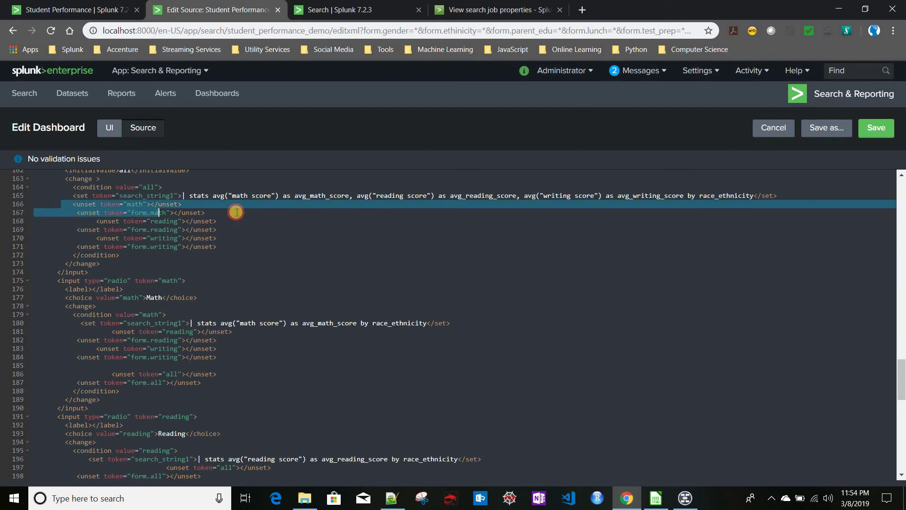
scroll(217, 363, down, 4)
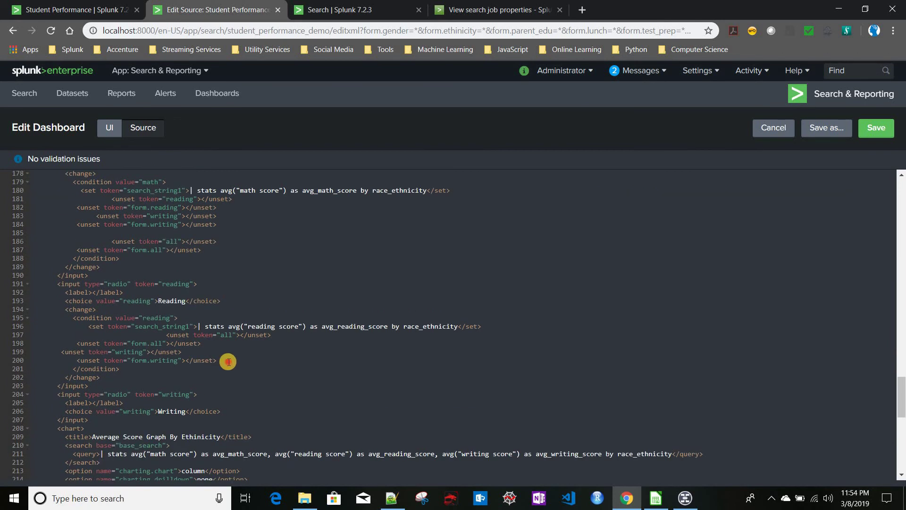
key(Return)
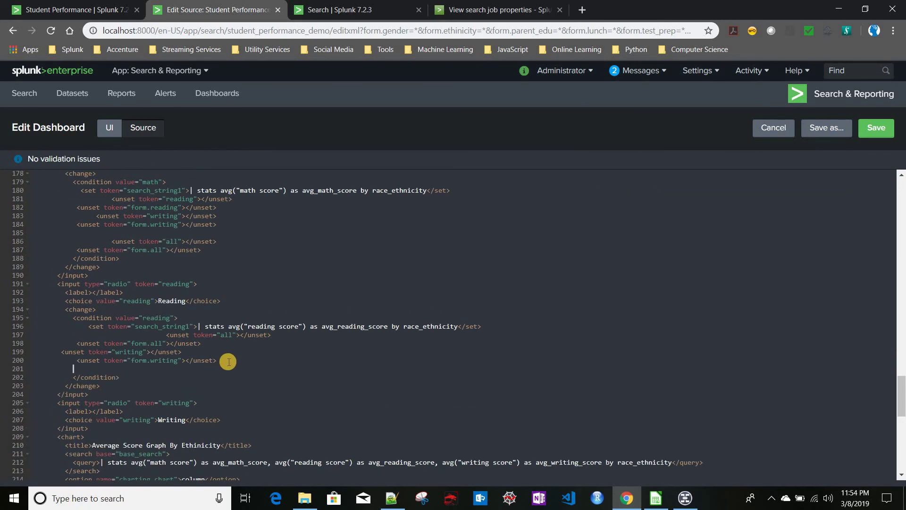
key(ctrl+v)
Step: Add a change element containing an empty condition element below the choice line of the Writing radio input
scroll(189, 359, down, 3)
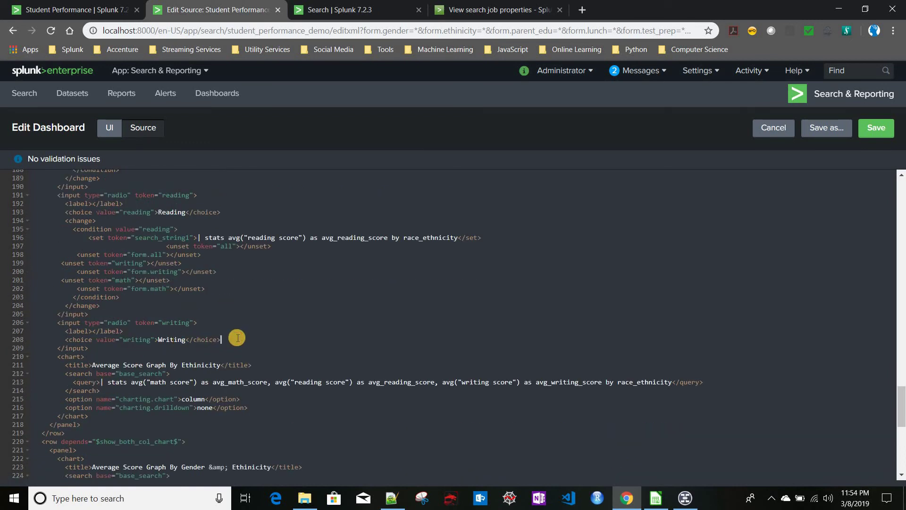
click(237, 338)
key(Return)
text(<c)
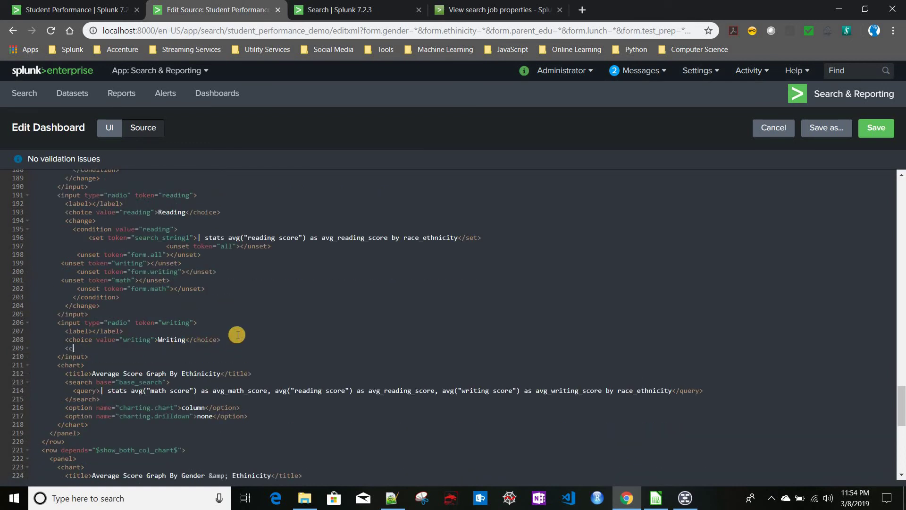
text(hange></change>)
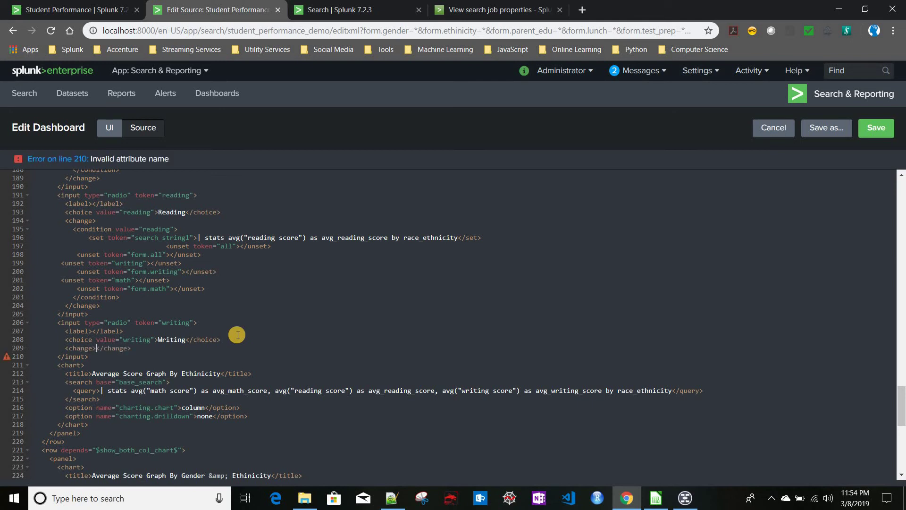
key(Return)
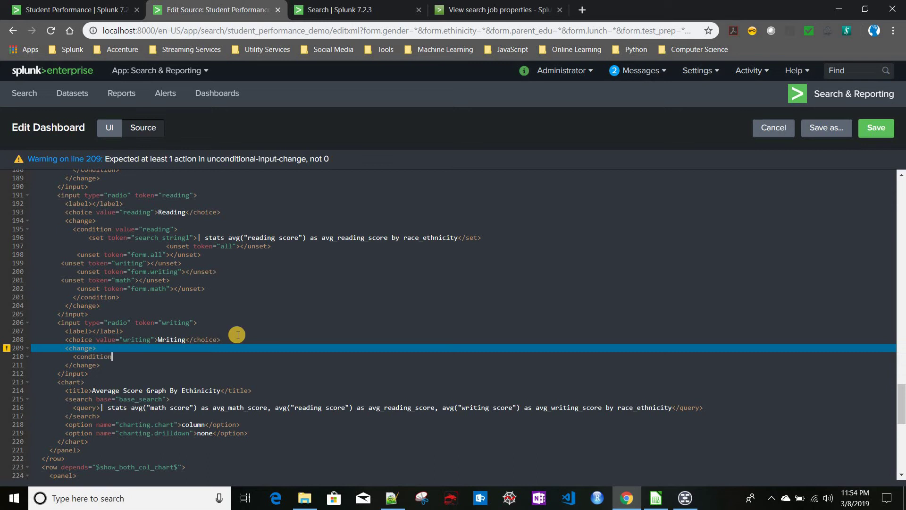
key(Return)
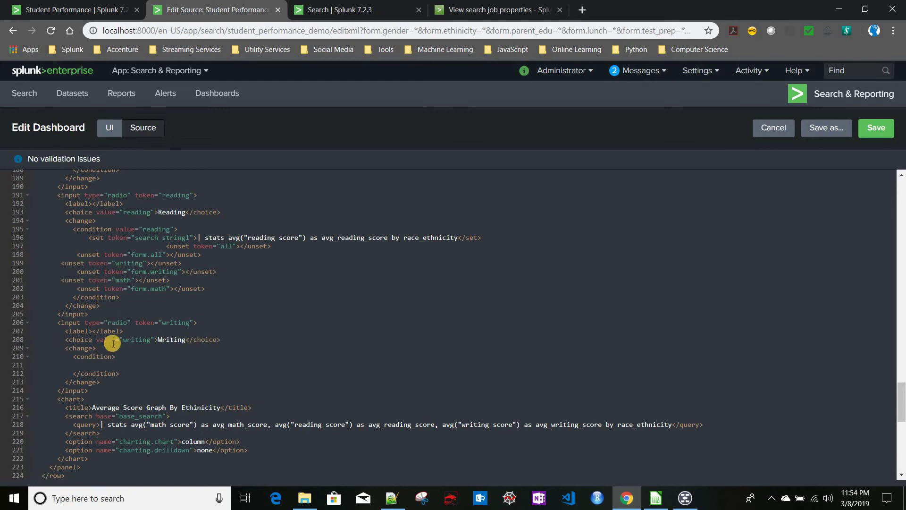
Step: Give the Writing input's condition the attribute value="writing", copied from its choice line
drag(96, 340, 155, 340)
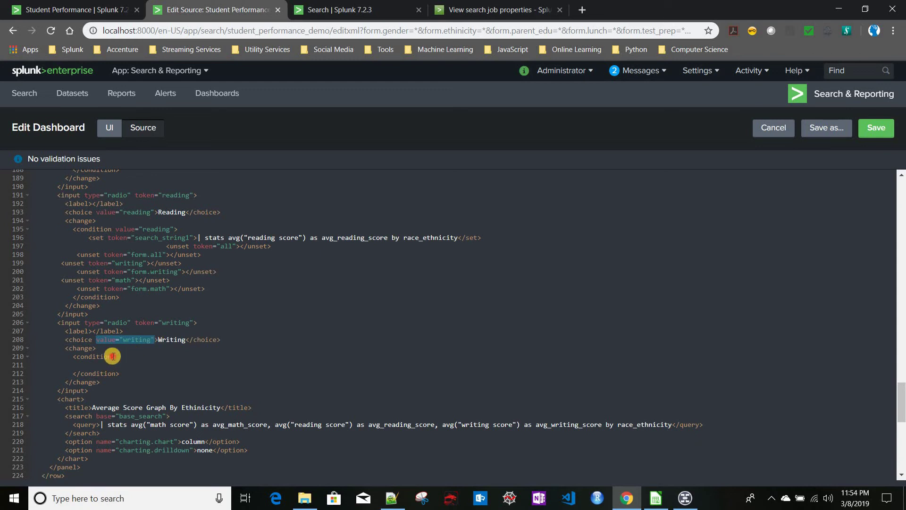
key(ctrl+c)
click(112, 357)
key(ctrl+v)
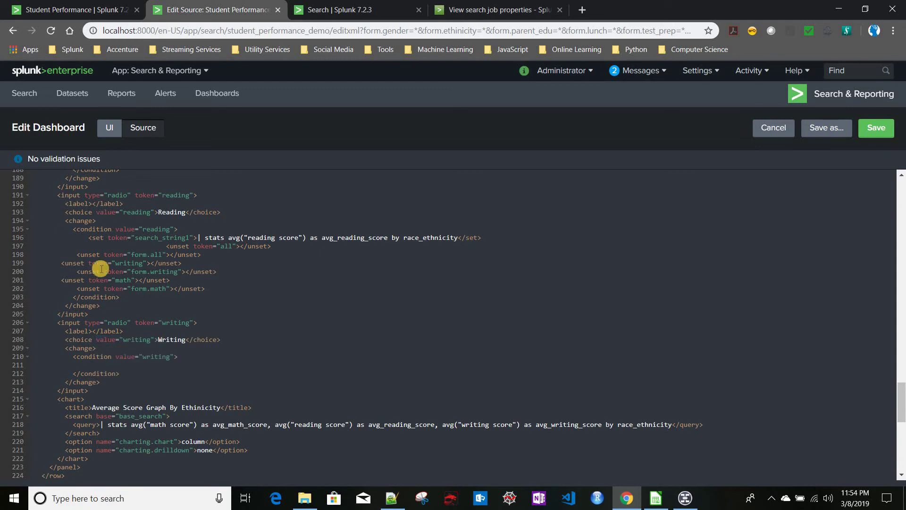
Step: Copy the reading condition's set line into the writing condition and change its aggregation to avg("writing score") as avg_writing_score
drag(77, 238, 555, 240)
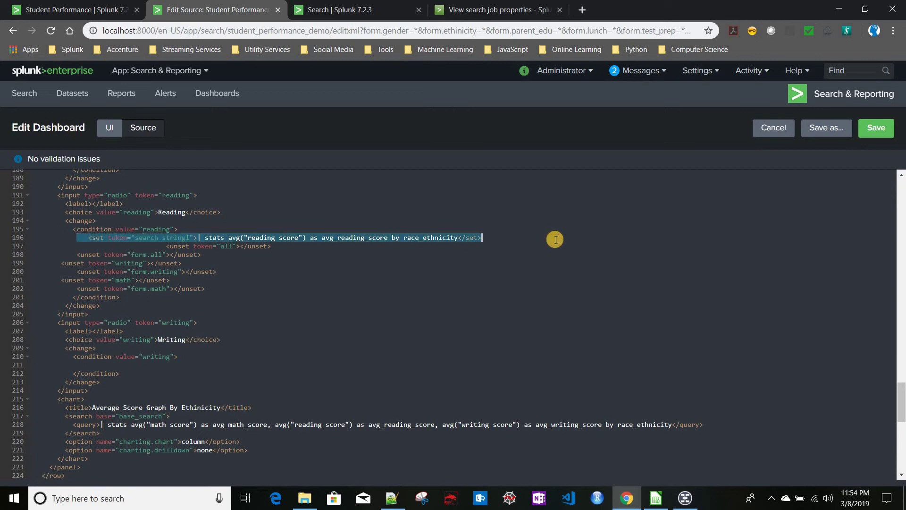
key(ctrl+c)
click(40, 366)
key(ctrl+v)
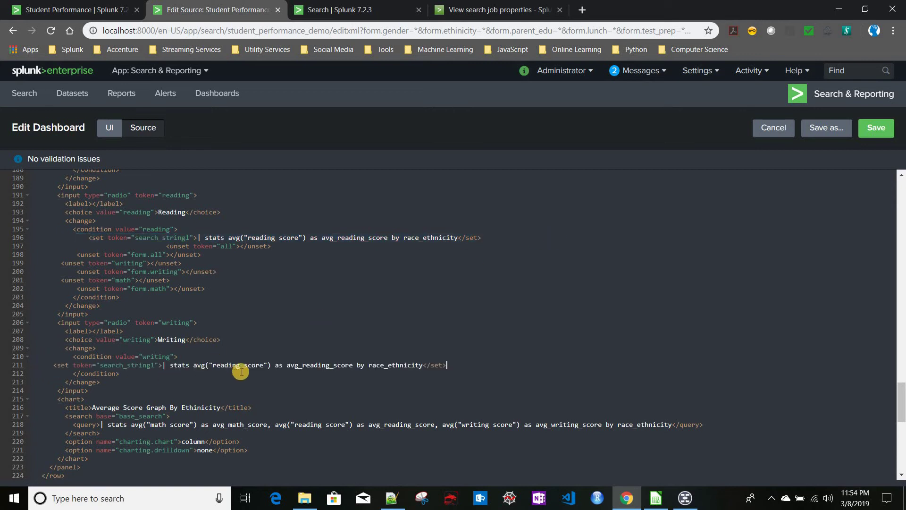
drag(440, 425, 603, 420)
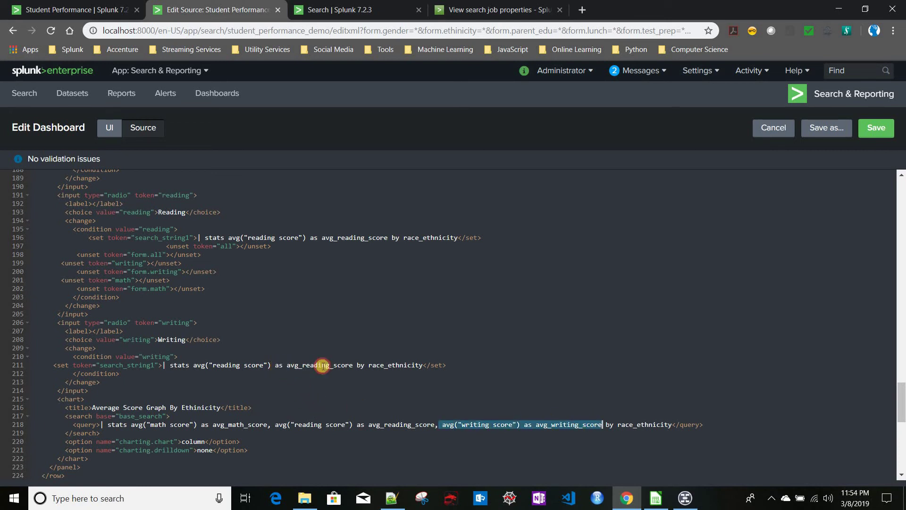
double_click(350, 365)
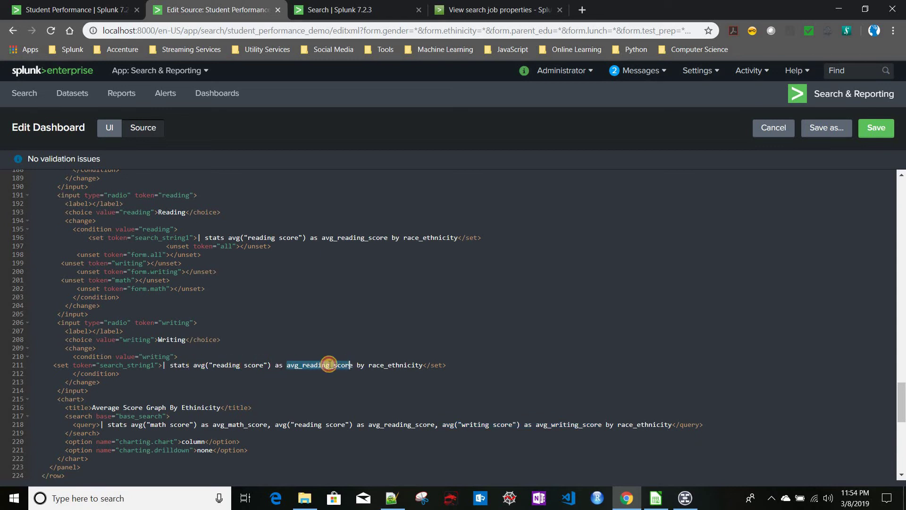
drag(198, 365, 353, 364)
key(ctrl+v)
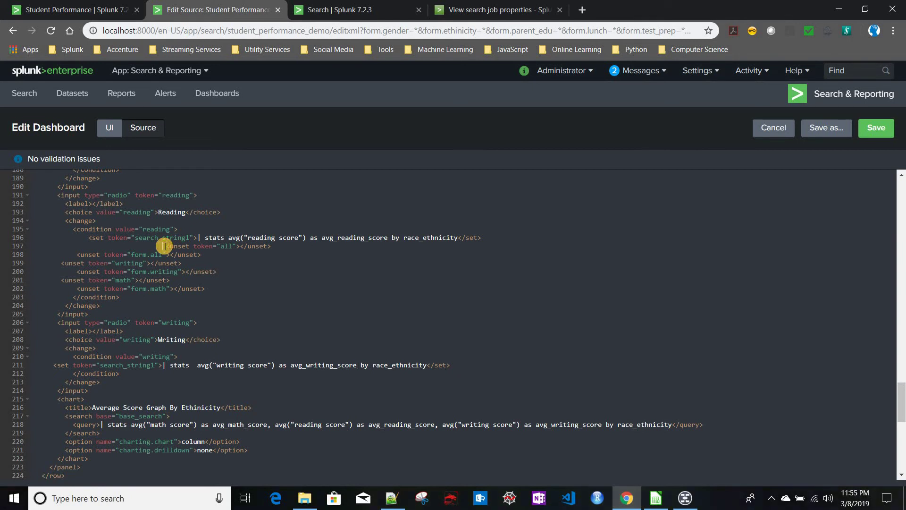
Step: Remove the excess indentation before the reading condition's unset line for the all token
key(BackSpace)
key(BackSpace)
key(BackSpace)
key(BackSpace)
key(BackSpace)
key(BackSpace)
key(BackSpace)
key(BackSpace)
key(BackSpace)
key(BackSpace)
key(BackSpace)
key(BackSpace)
key(BackSpace)
key(BackSpace)
key(BackSpace)
key(BackSpace)
key(BackSpace)
key(BackSpace)
key(BackSpace)
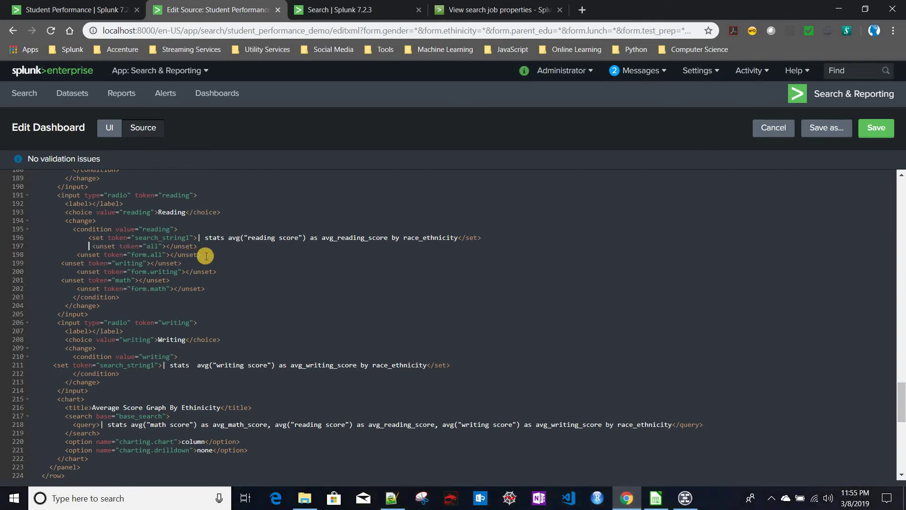
Step: Copy the unset lines for all and form.all from the reading condition to below the writing condition's set line
click(63, 256)
drag(63, 256, 43, 247)
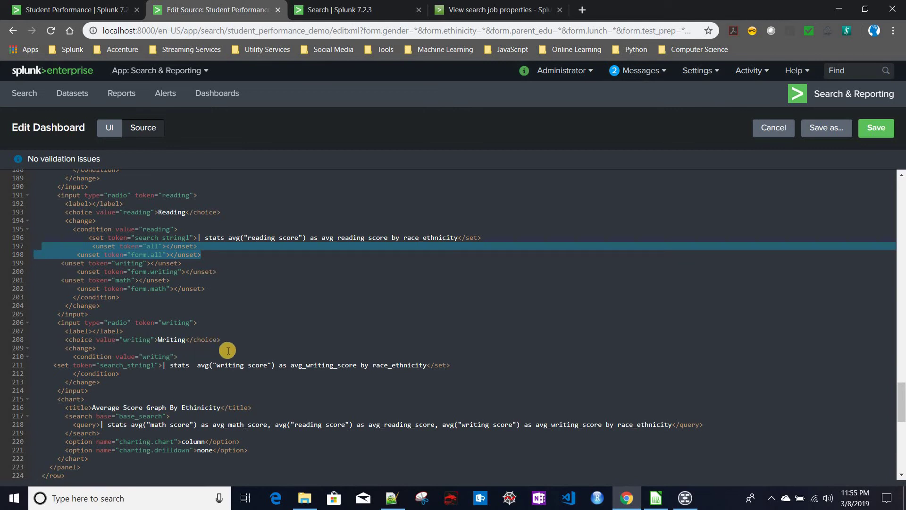
click(454, 364)
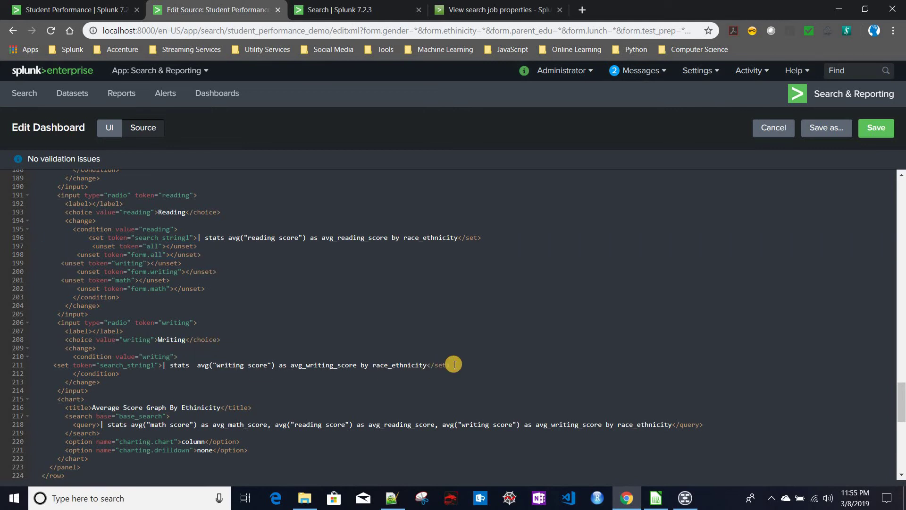
key(Return)
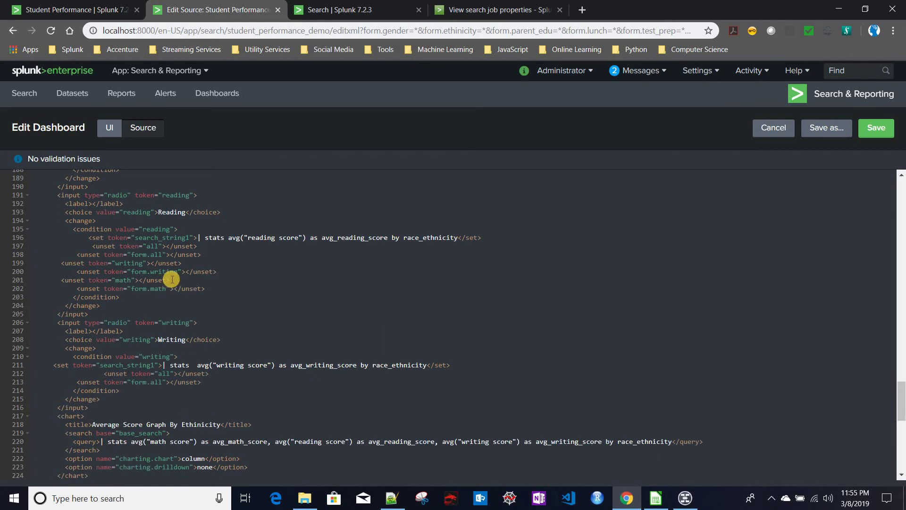
scroll(172, 279, up, 3)
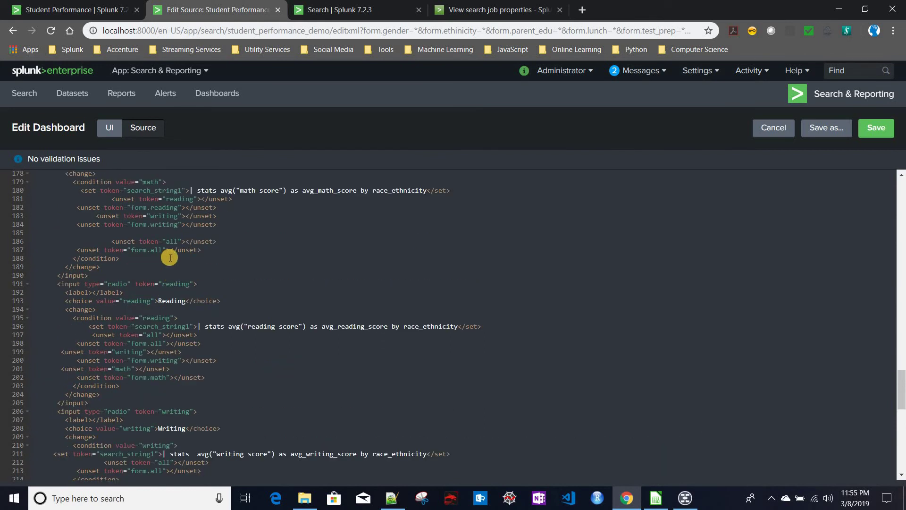
Step: Copy the unset lines for reading and form.reading from the math condition to below the writing condition's form.all unset line
click(106, 199)
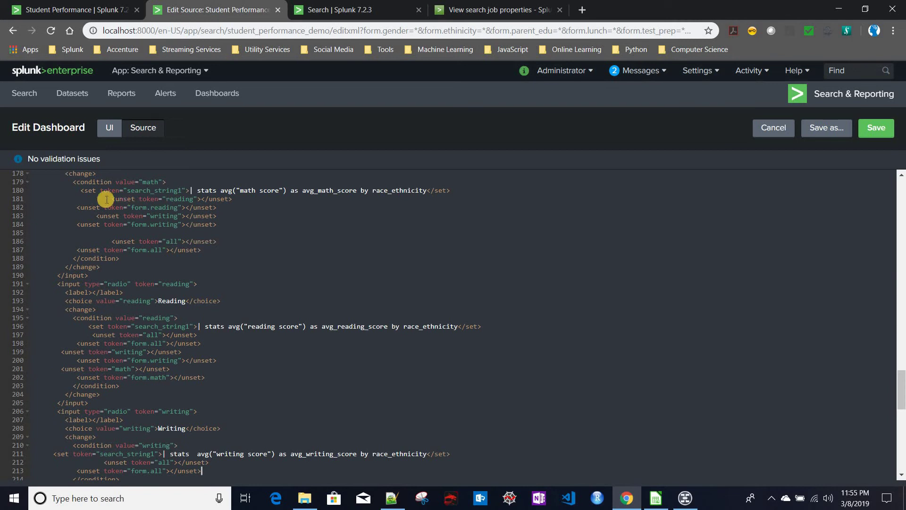
shift+click(234, 209)
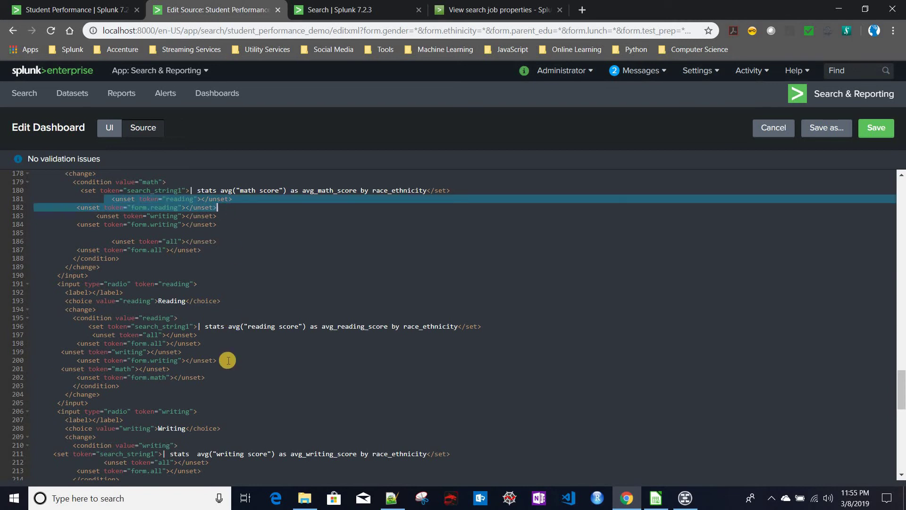
scroll(228, 361, down, 6)
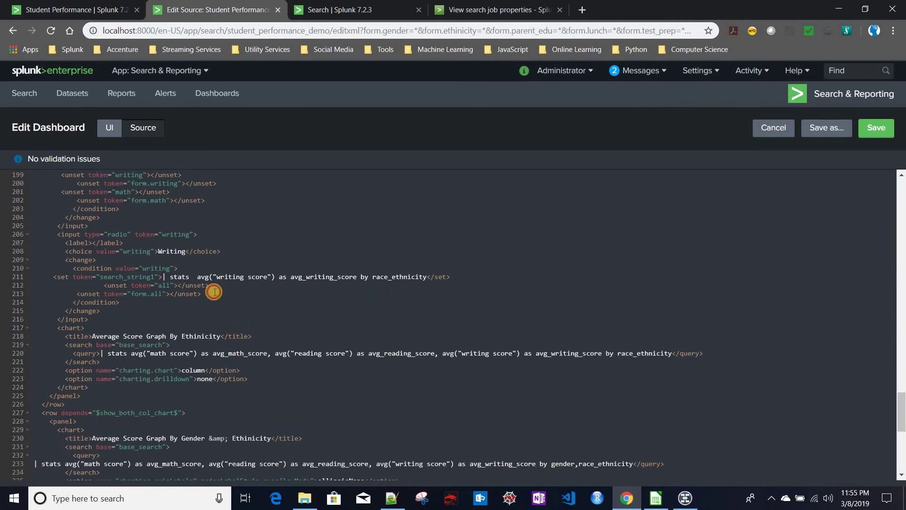
key(Return)
key(ctrl+v)
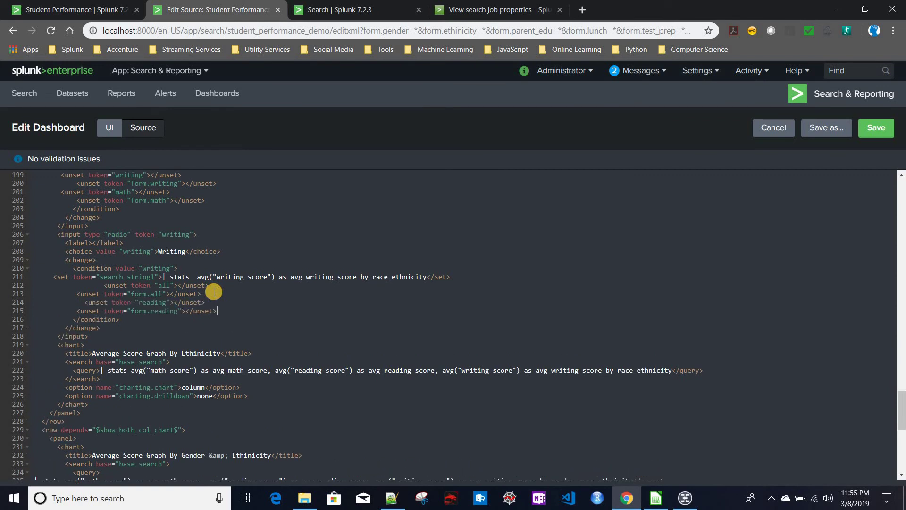
Step: Copy the unset lines for math and form.math from the all condition to the end of the writing condition
scroll(214, 292, up, 9)
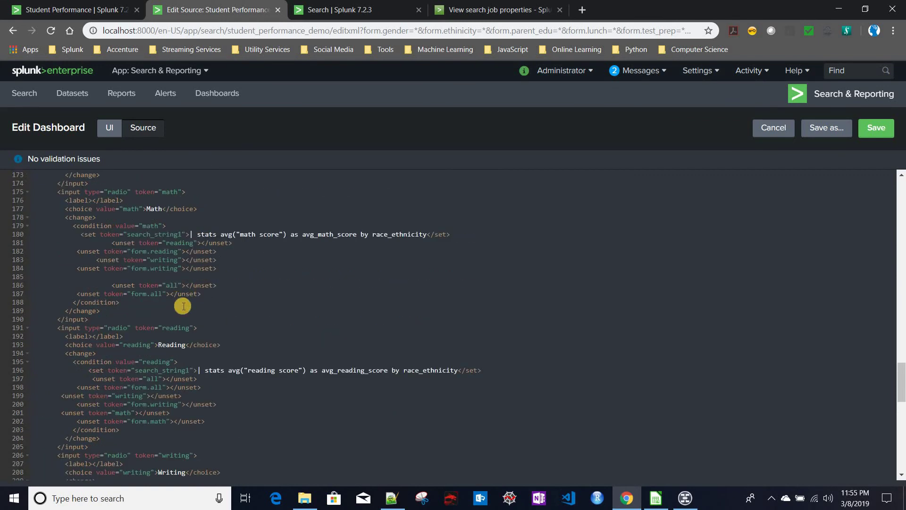
scroll(95, 226, up, 2)
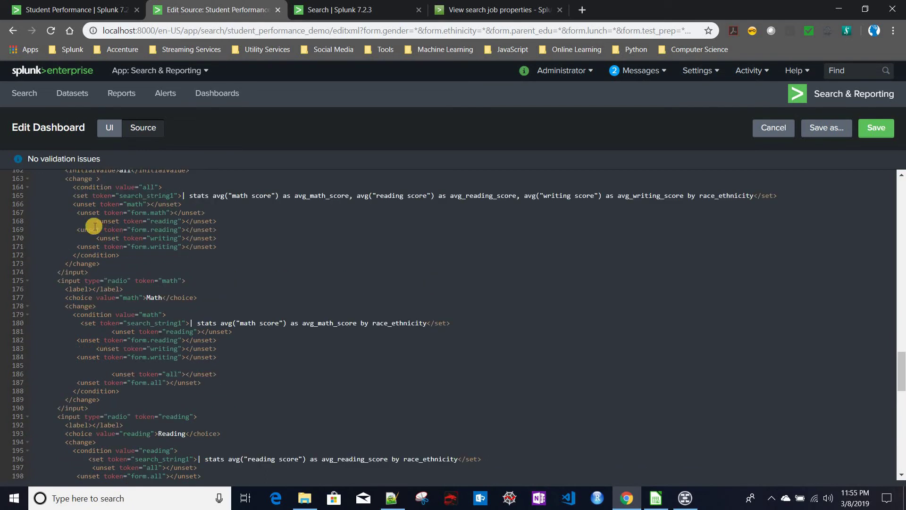
drag(65, 205, 219, 211)
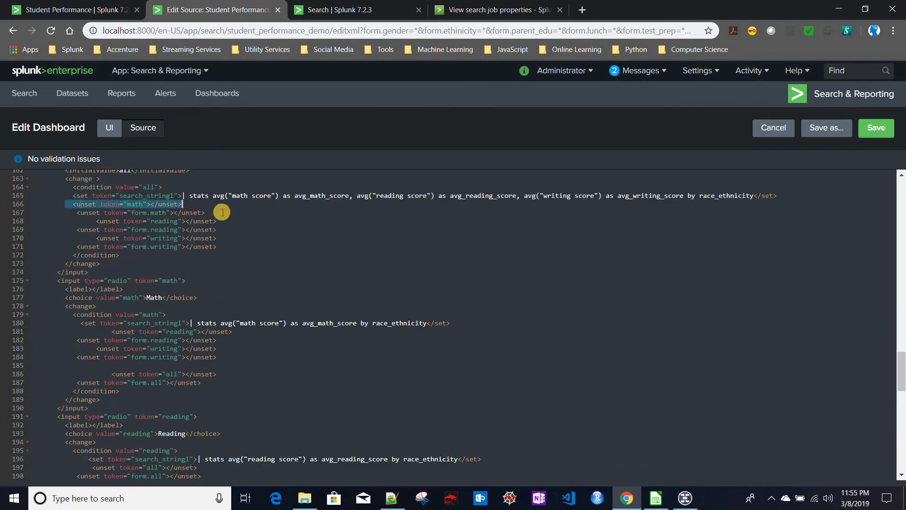
scroll(217, 359, down, 10)
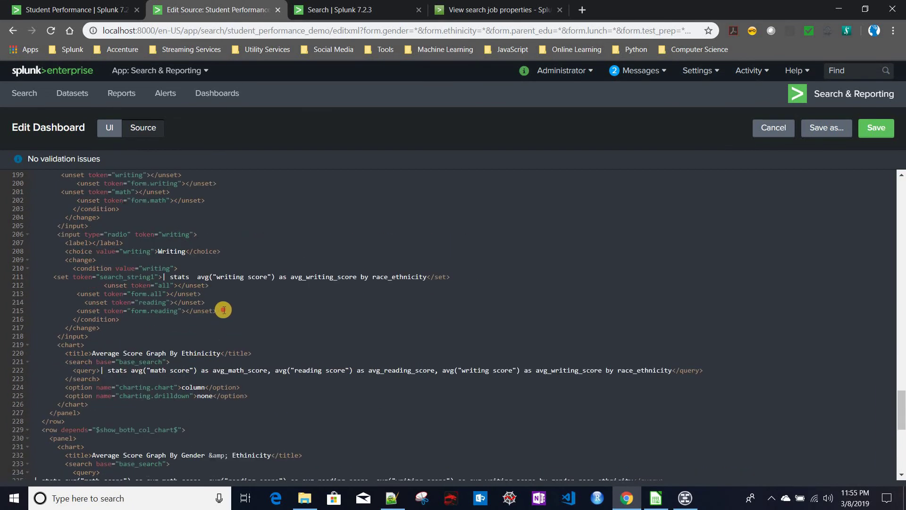
key(Return)
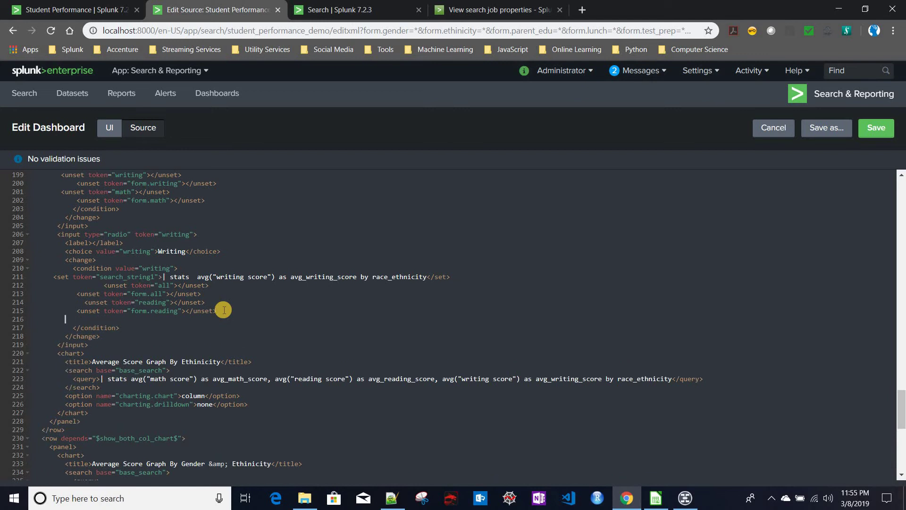
key(ctrl+v)
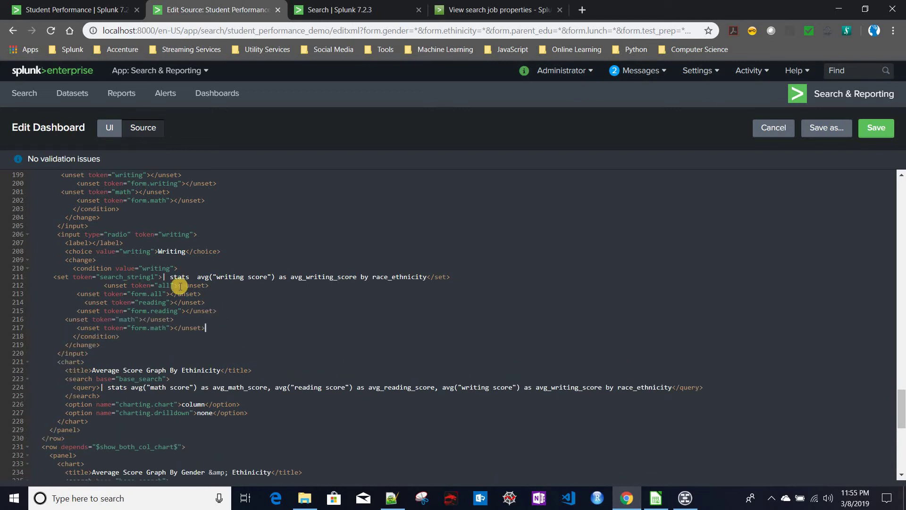
Step: Replace the query of the Average Score Graph By Ethinicity chart with the token $search_string1$ and save the dashboard
drag(100, 278, 156, 274)
key(ctrl+c)
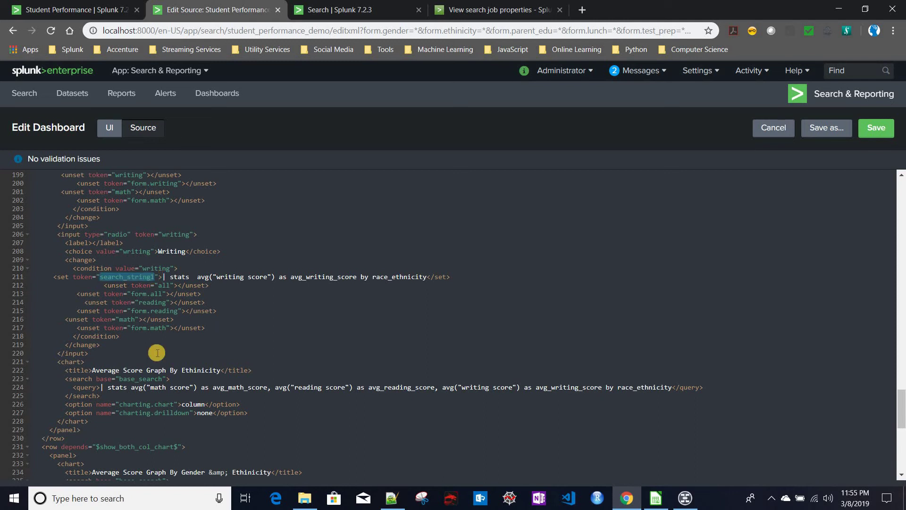
click(101, 388)
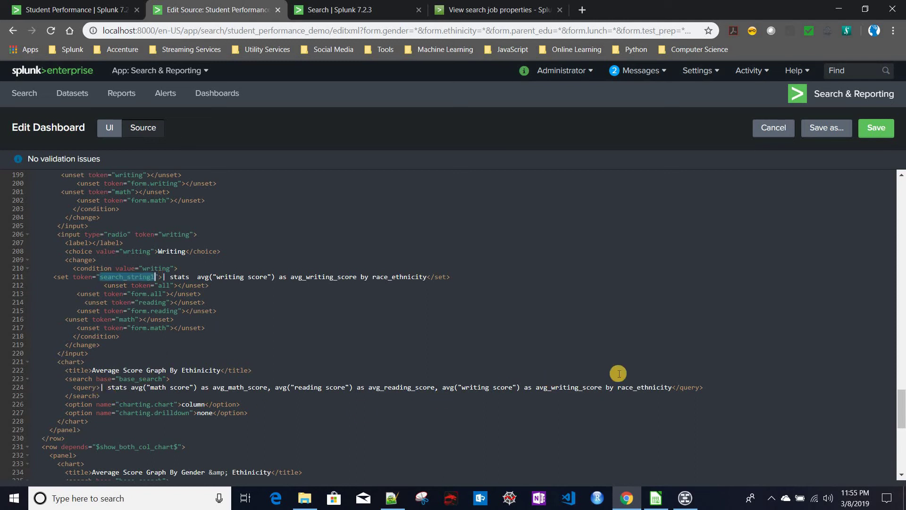
shift+click(667, 392)
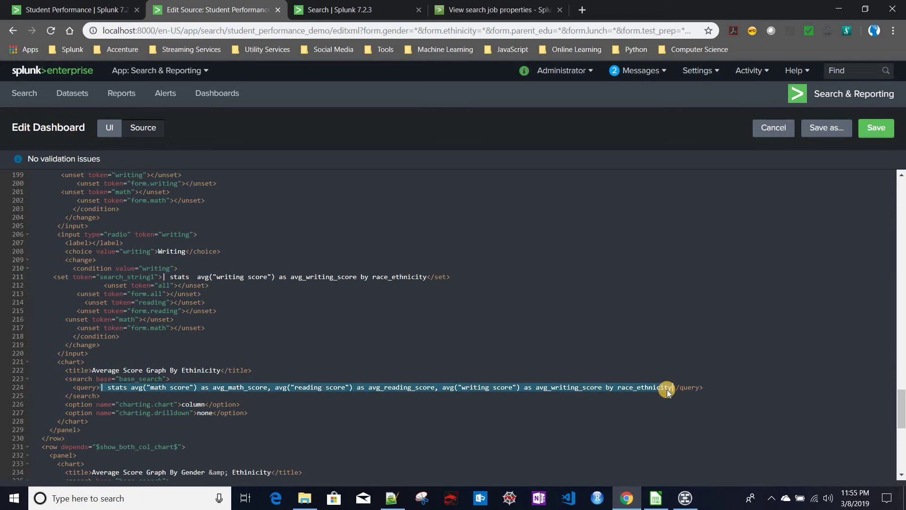
text($$)
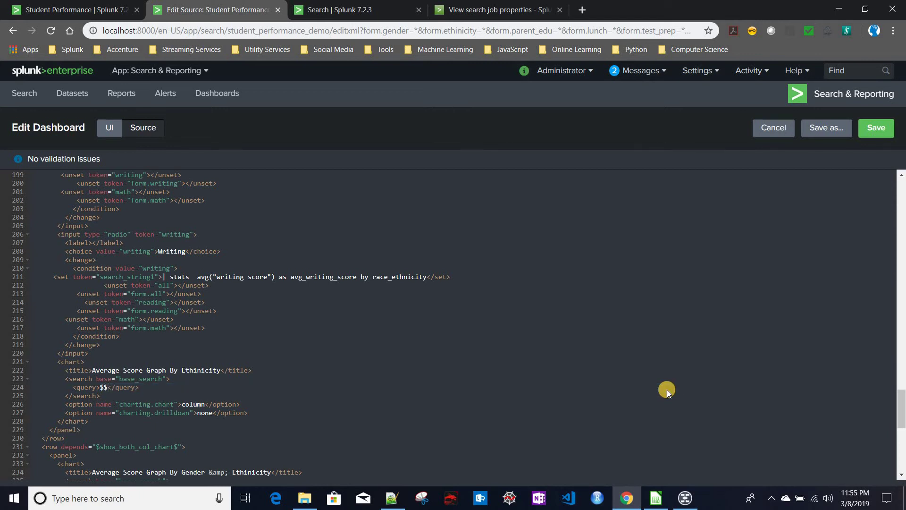
key(Left)
key(ctrl+v)
click(876, 130)
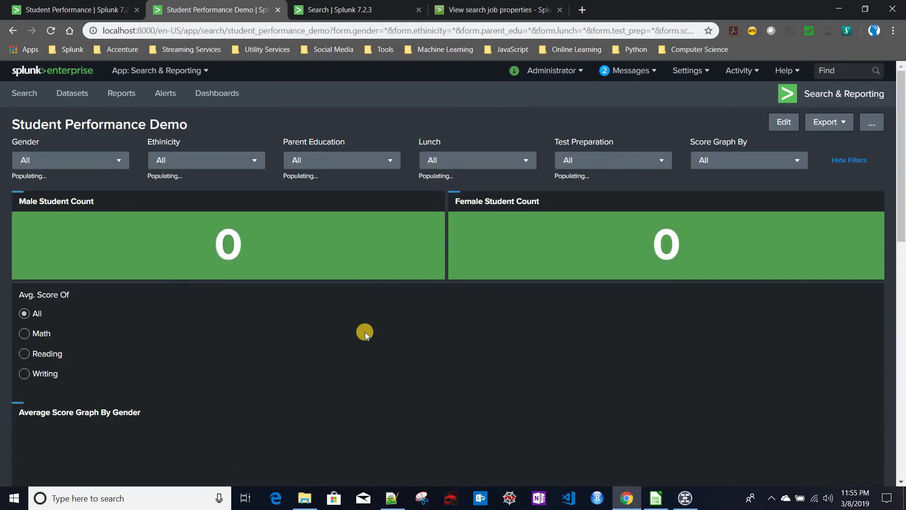
Step: Reload the Student Performance Demo dashboard from its plain address, without any of the form query parameters
scroll(365, 332, down, 4)
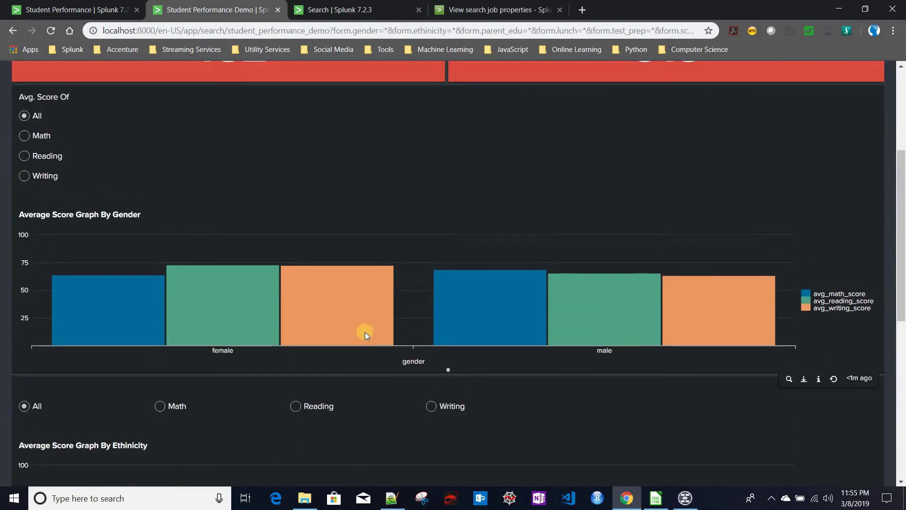
scroll(366, 334, up, 4)
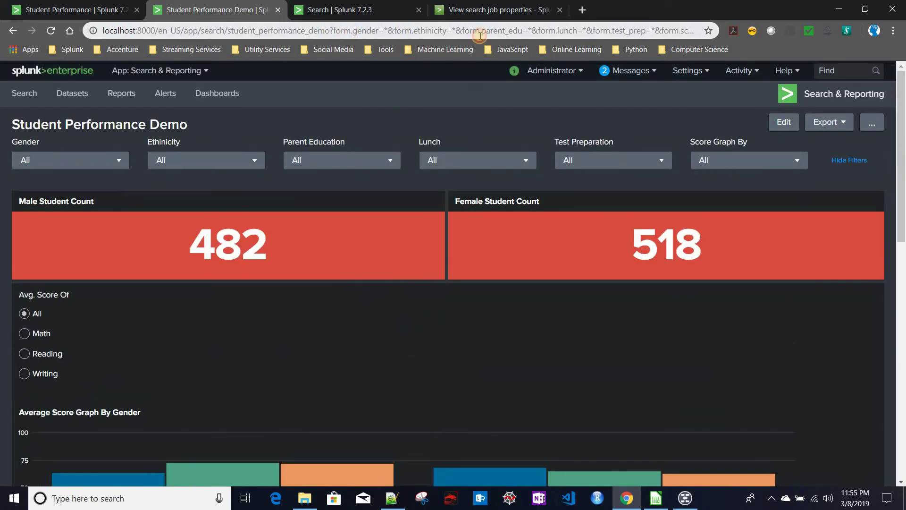
drag(332, 31, 898, 72)
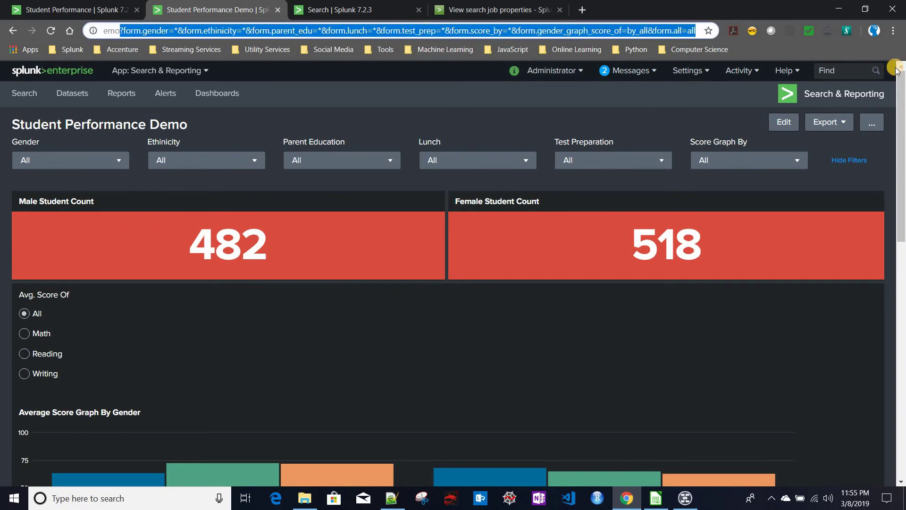
key(BackSpace)
key(Return)
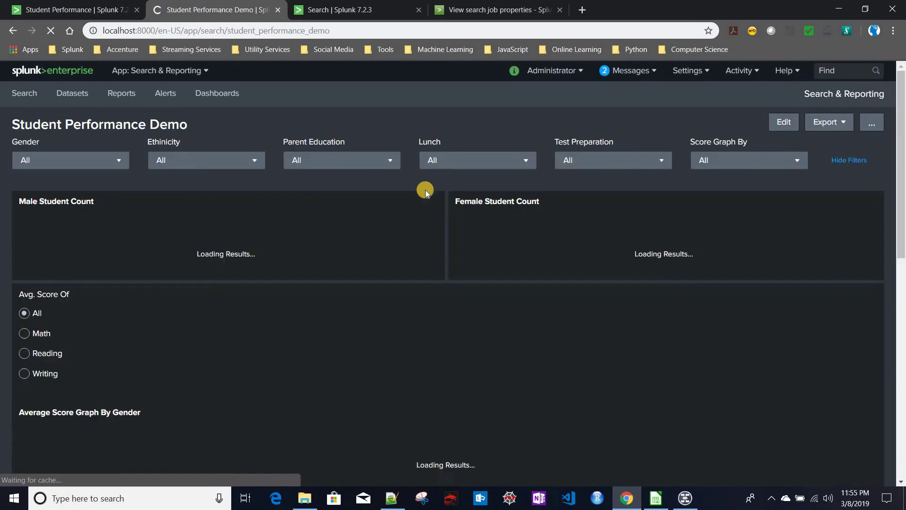
Step: Test the Math and Reading radio inputs above the Average Score Graph By Ethinicity chart
scroll(264, 282, down, 8)
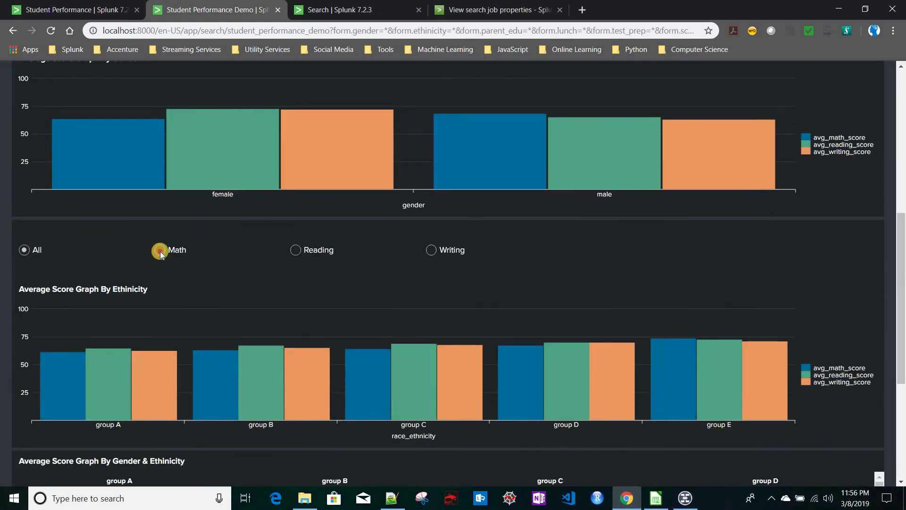
click(160, 251)
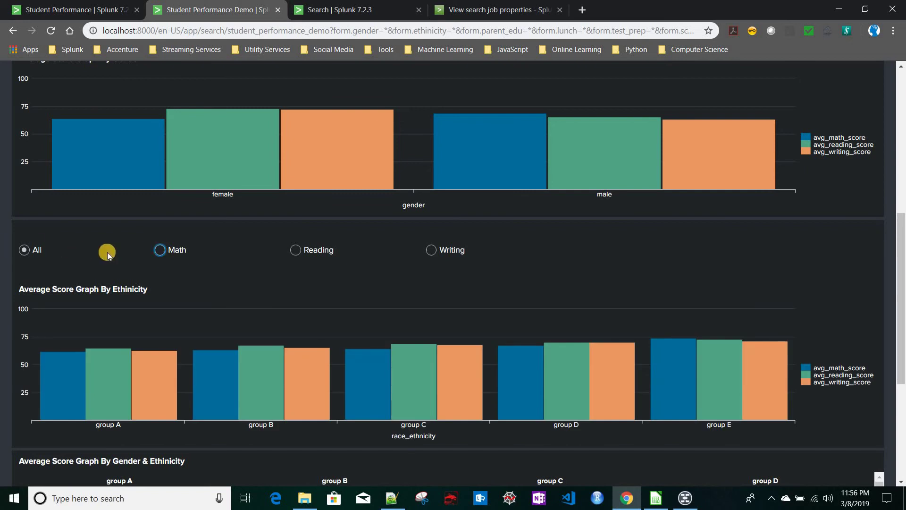
click(299, 252)
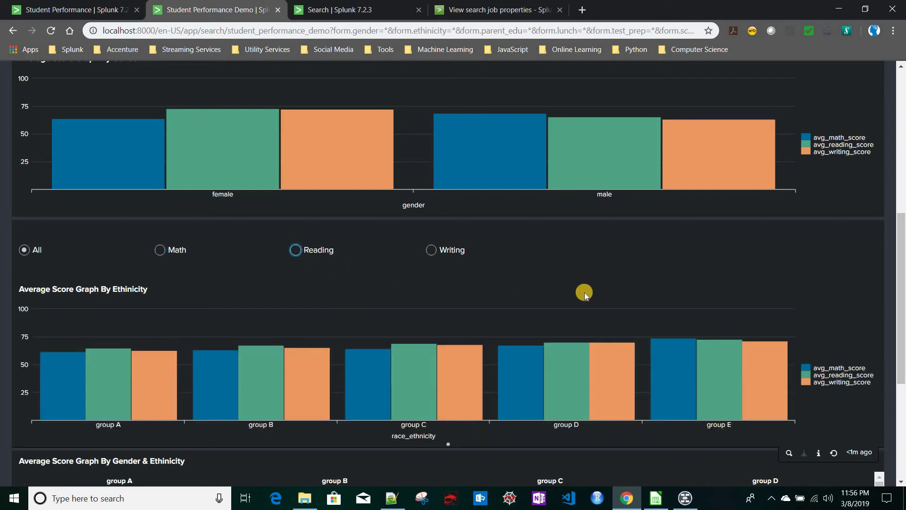
Step: Reopen the Student Performance Demo dashboard for editing in its XML source view
scroll(584, 293, up, 8)
click(784, 122)
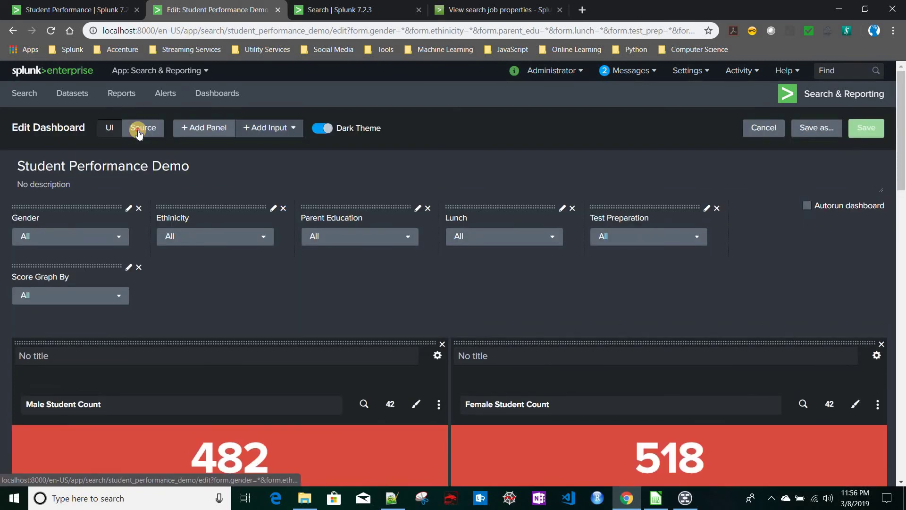
click(139, 128)
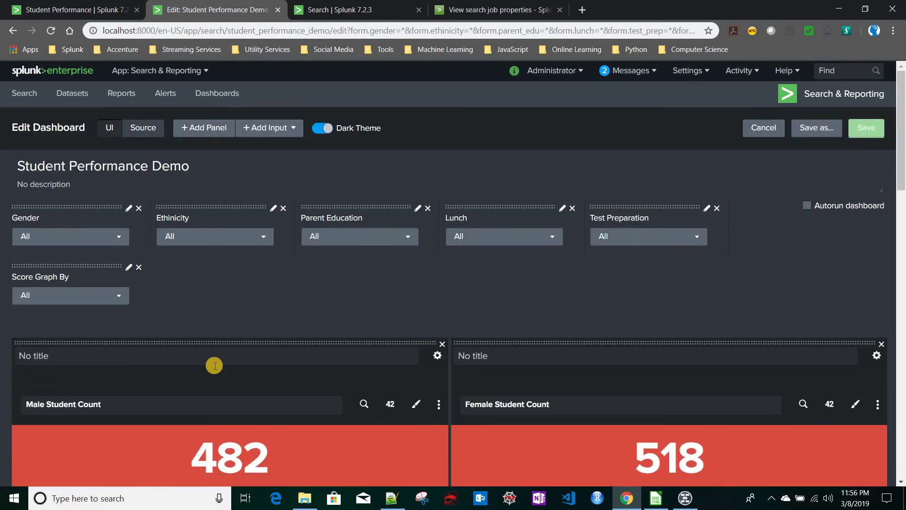
Step: Delete the <default>all</default> line from the ethnicity panel's All radio input and save the dashboard
scroll(215, 365, down, 8)
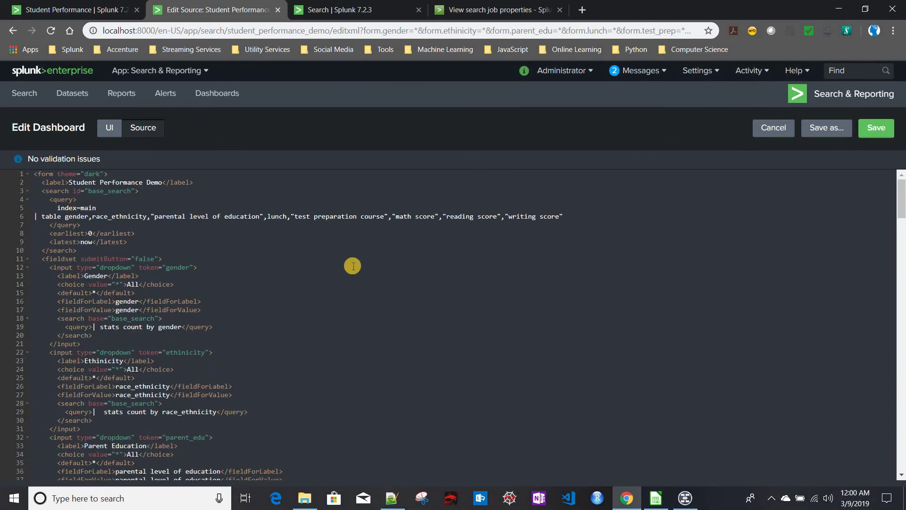
scroll(352, 266, down, 20)
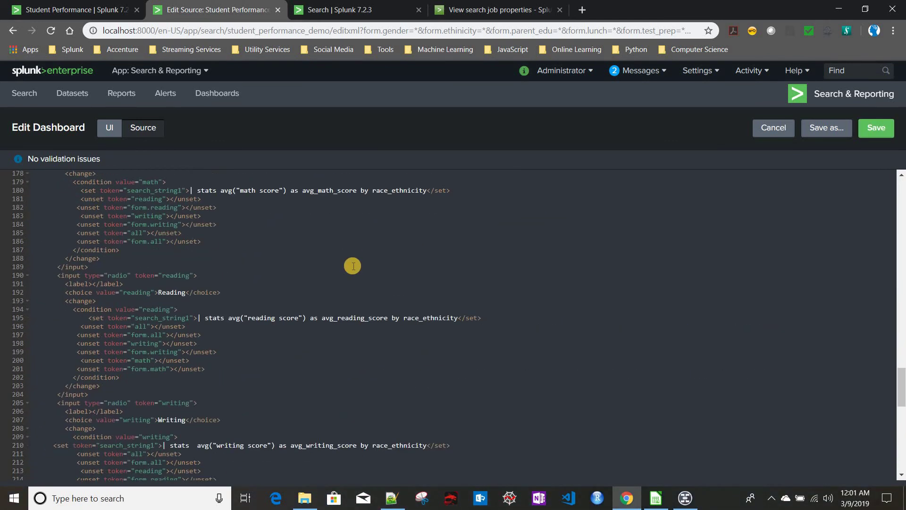
scroll(353, 265, down, 10)
scroll(352, 266, up, 10)
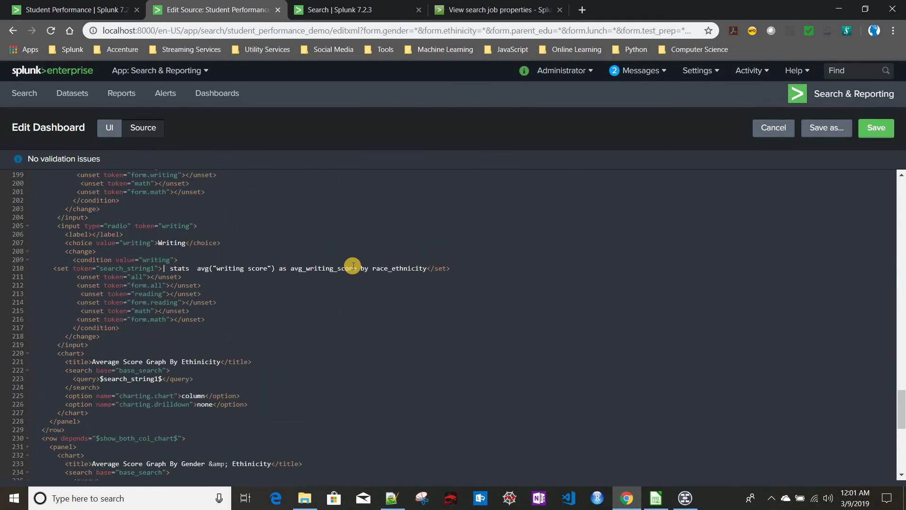
scroll(352, 266, up, 6)
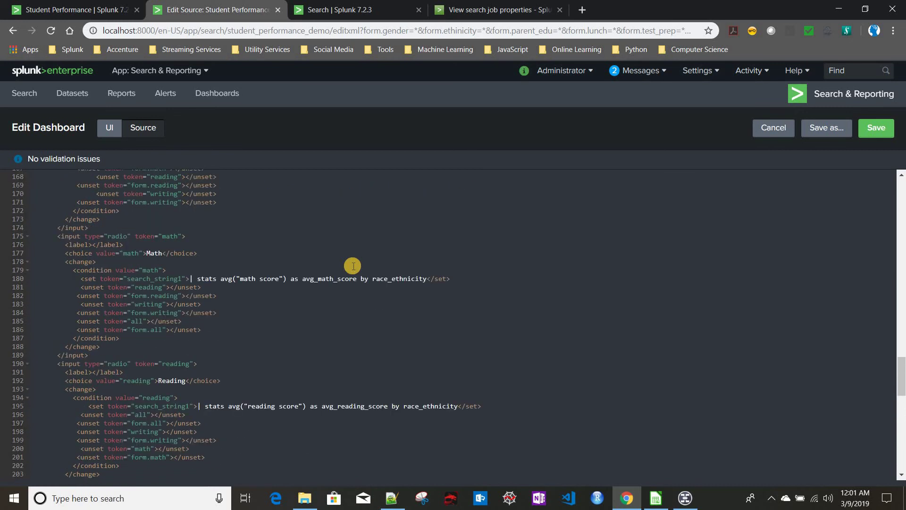
click(184, 283)
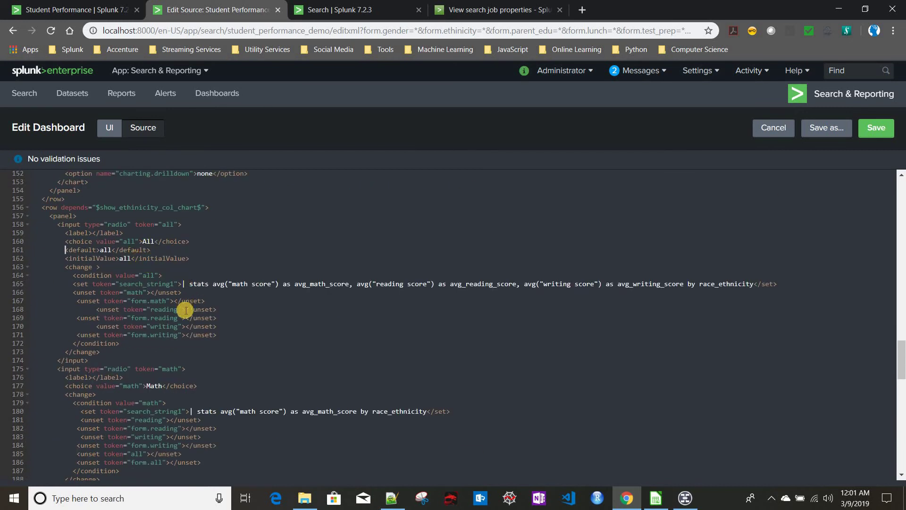
click(187, 326)
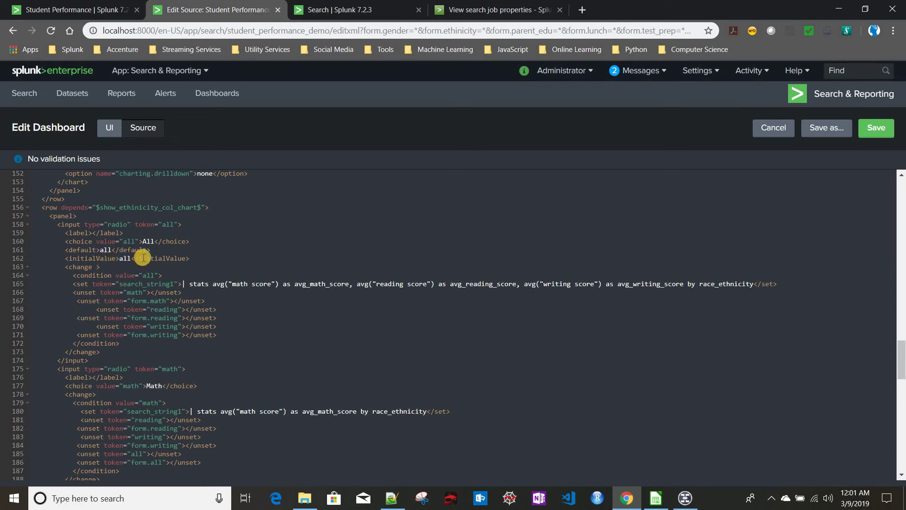
drag(153, 252, 55, 251)
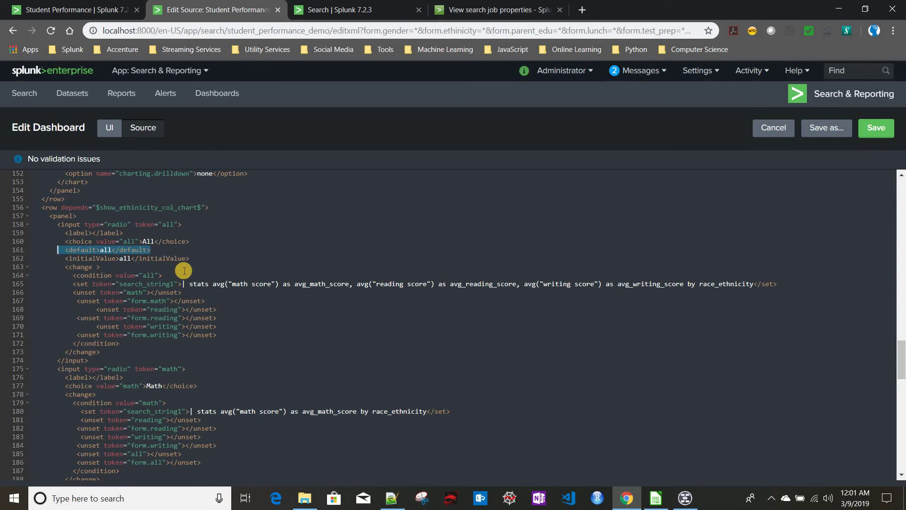
key(BackSpace)
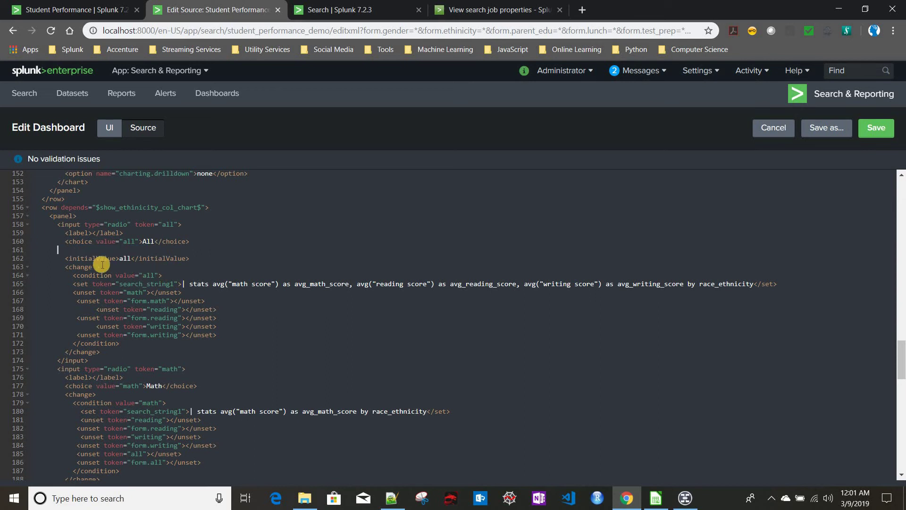
key(BackSpace)
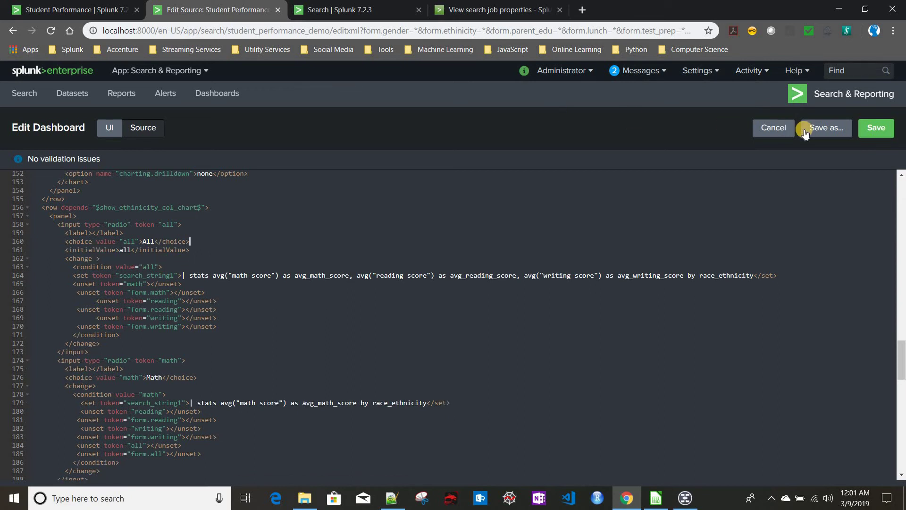
click(877, 130)
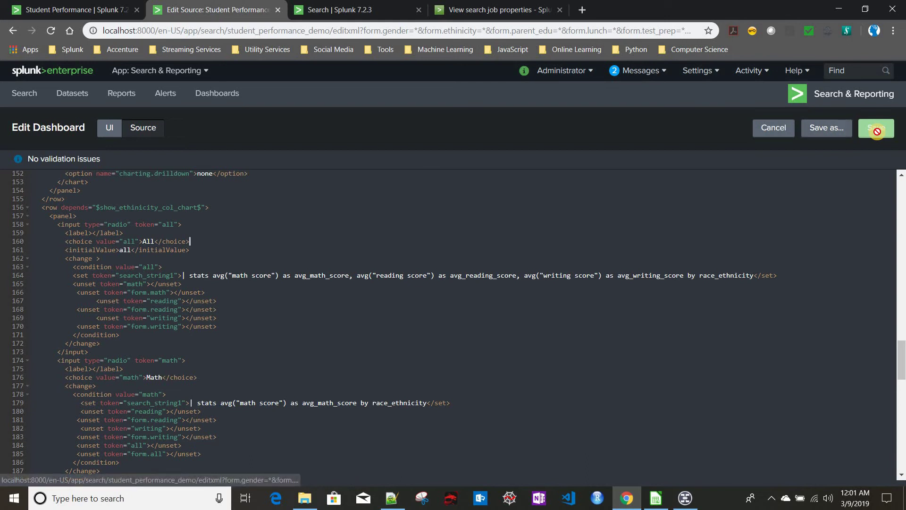
click(337, 251)
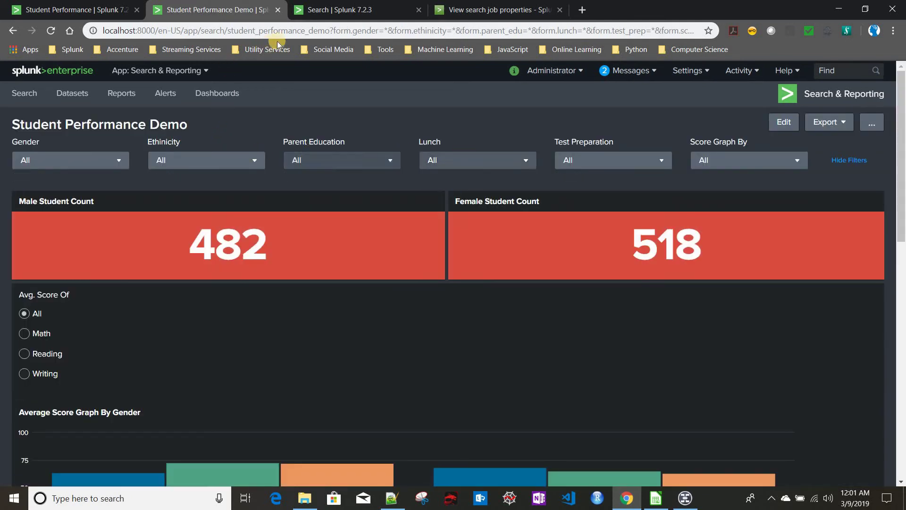
Step: Reload the Student Performance Demo dashboard with the form query parameters removed from its address
click(704, 31)
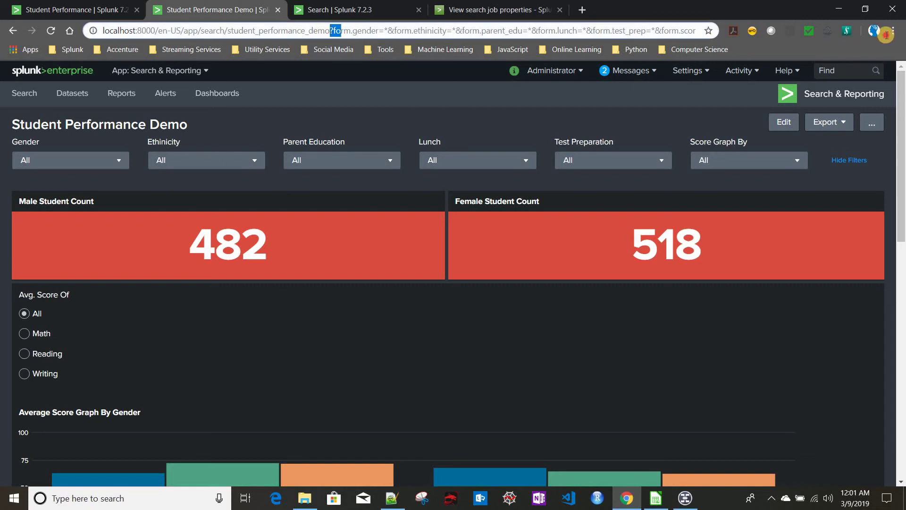
key(BackSpace)
key(Return)
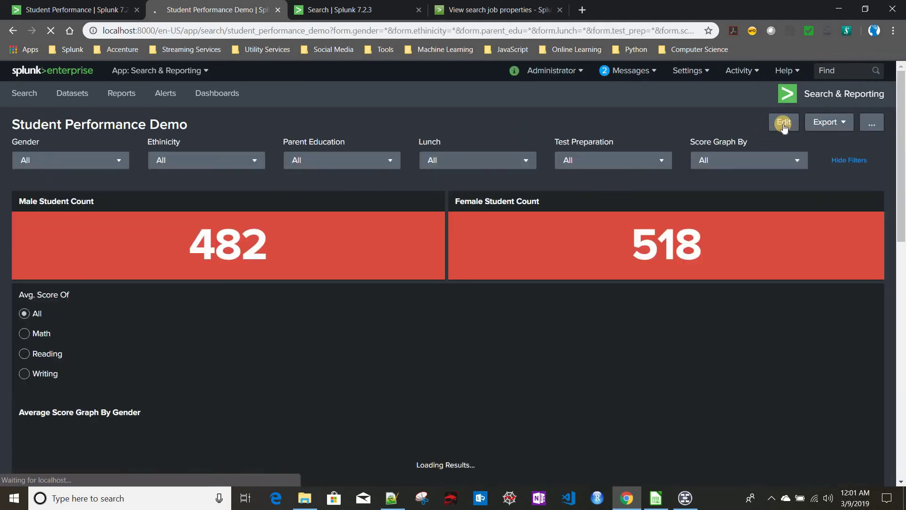
Step: Check the Default and Initial Value settings of the ethnicity panel's All radio input, and leave edit mode without changes
click(784, 124)
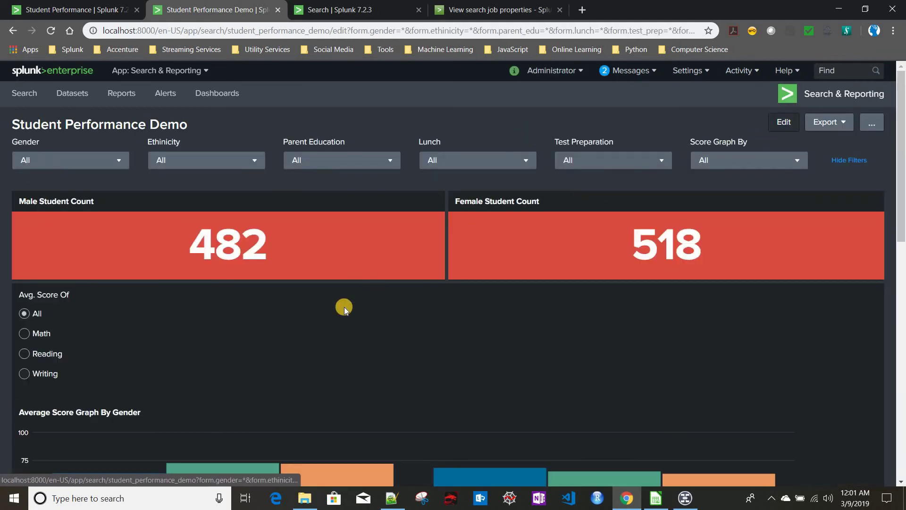
scroll(344, 307, down, 6)
scroll(135, 316, down, 5)
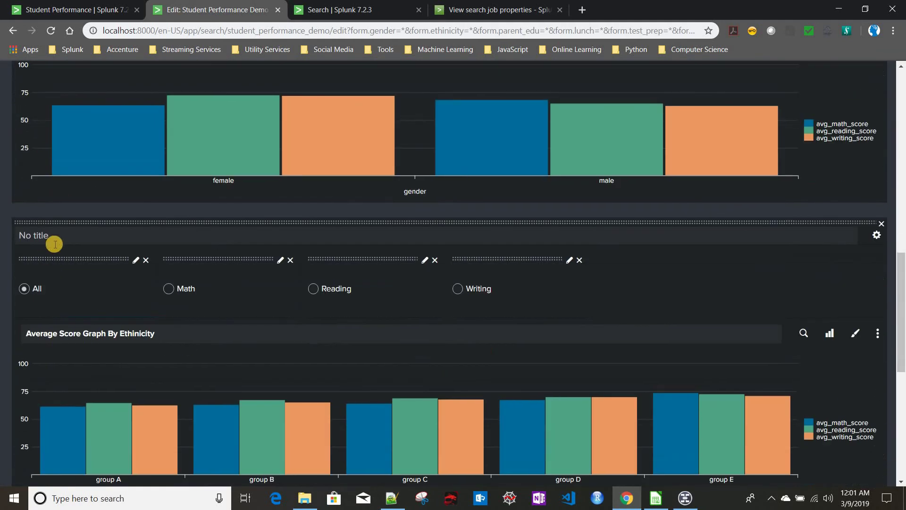
click(136, 261)
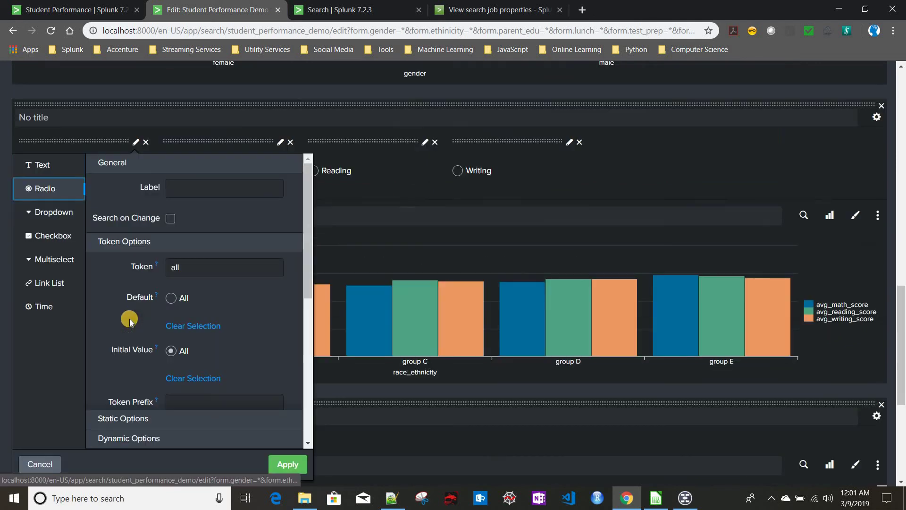
scroll(147, 311, down, 3)
scroll(203, 359, up, 3)
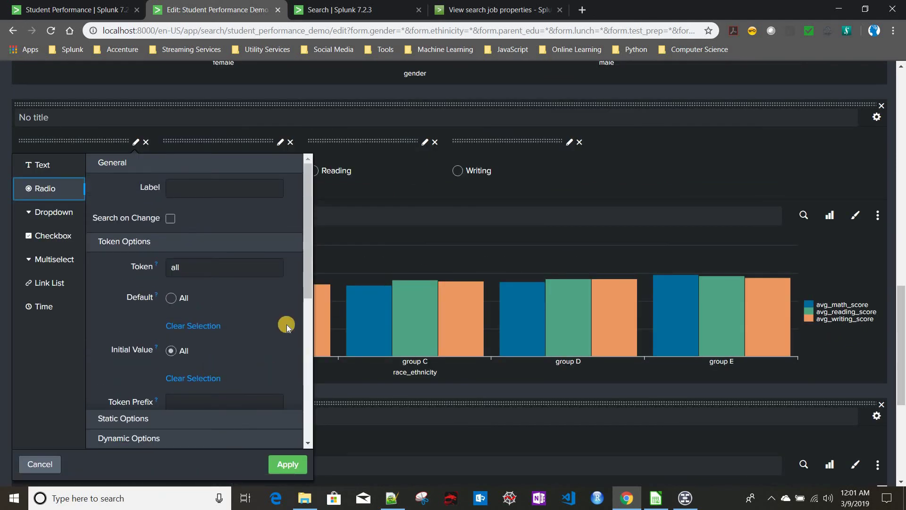
click(580, 284)
scroll(580, 284, up, 10)
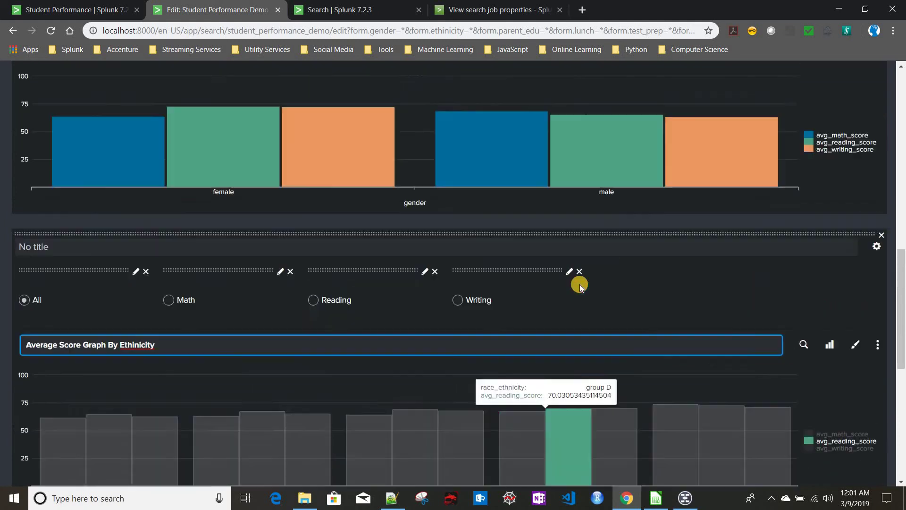
scroll(789, 126, up, 4)
click(773, 126)
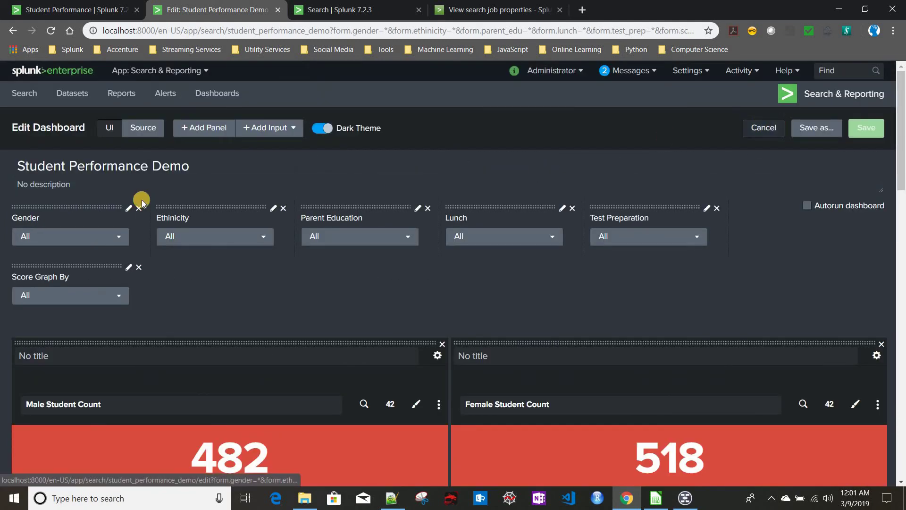
Step: Test the Math, All, Reading and Writing radio inputs above the Average Score Graph By Ethinicity chart
scroll(178, 200, down, 10)
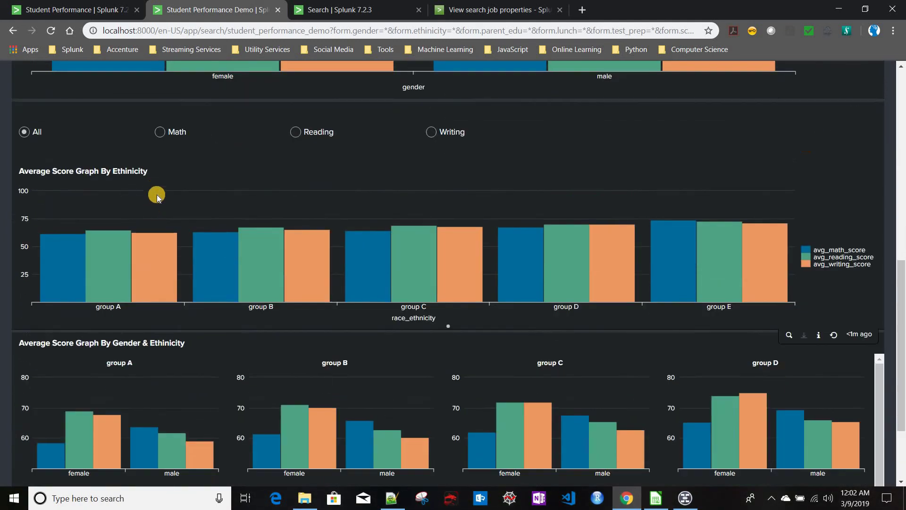
scroll(157, 197, up, 1)
click(158, 192)
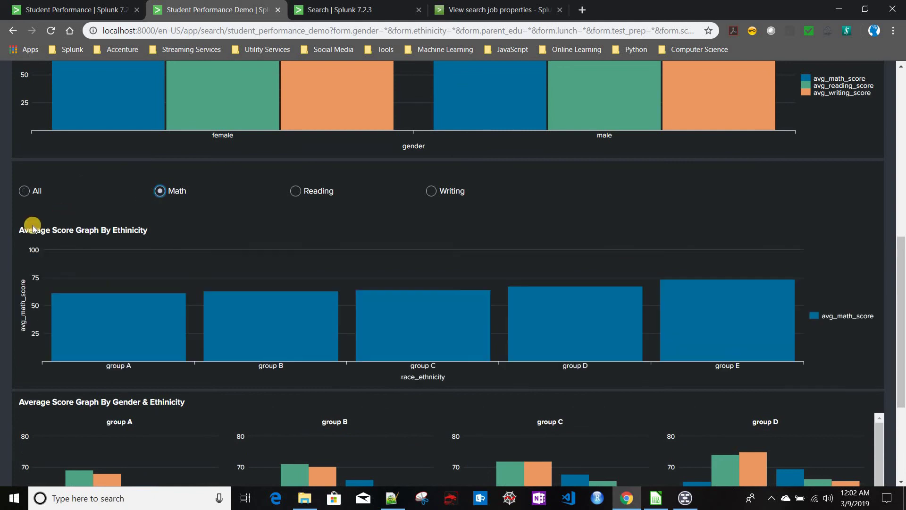
mouse_move(387, 343)
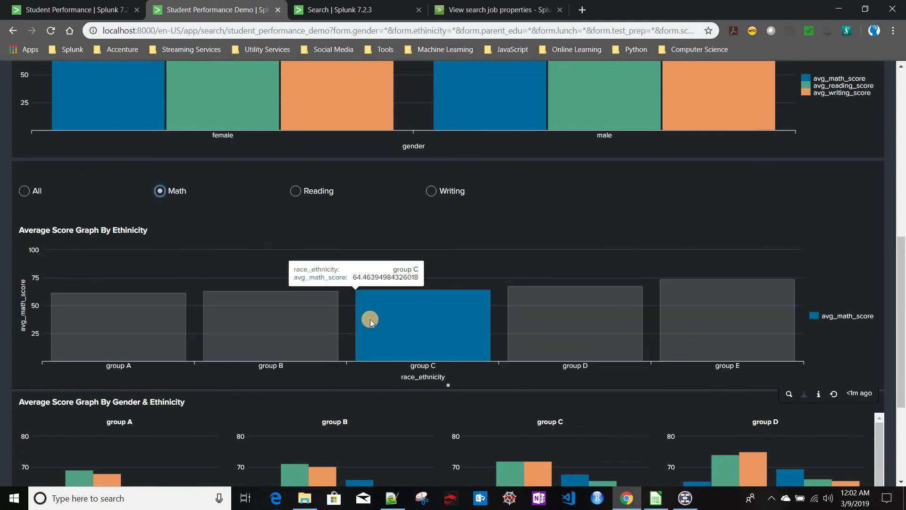
click(26, 190)
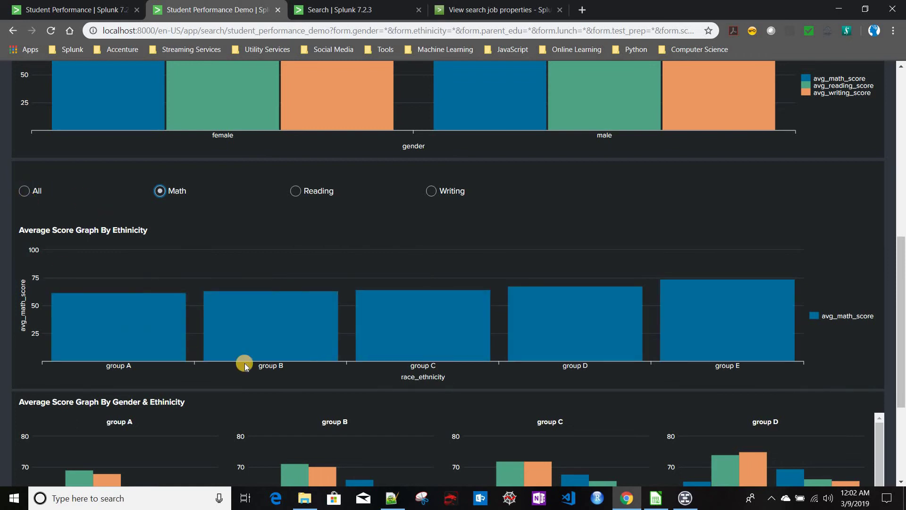
click(305, 191)
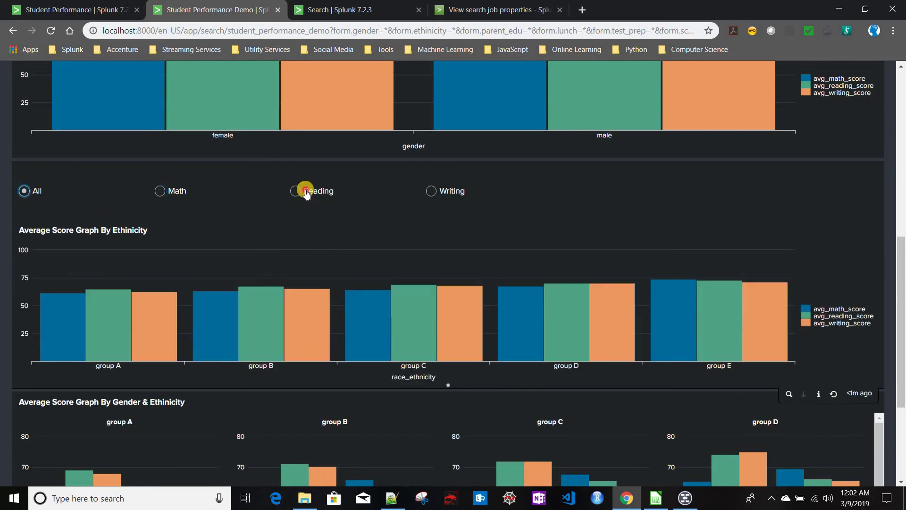
click(431, 192)
Step: Look through the dashboard's gender, ethnicity, and gender and ethnicity score charts, and return to its filters
scroll(31, 95, up, 4)
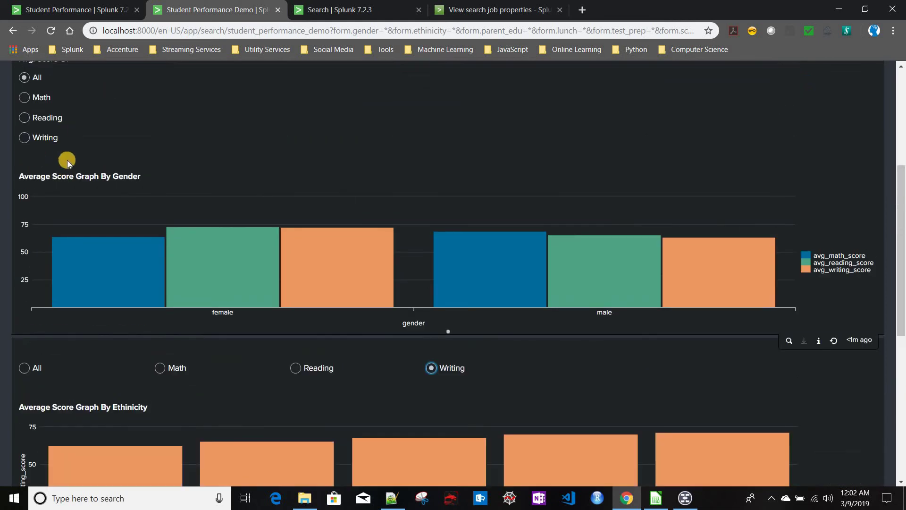
scroll(32, 254, down, 3)
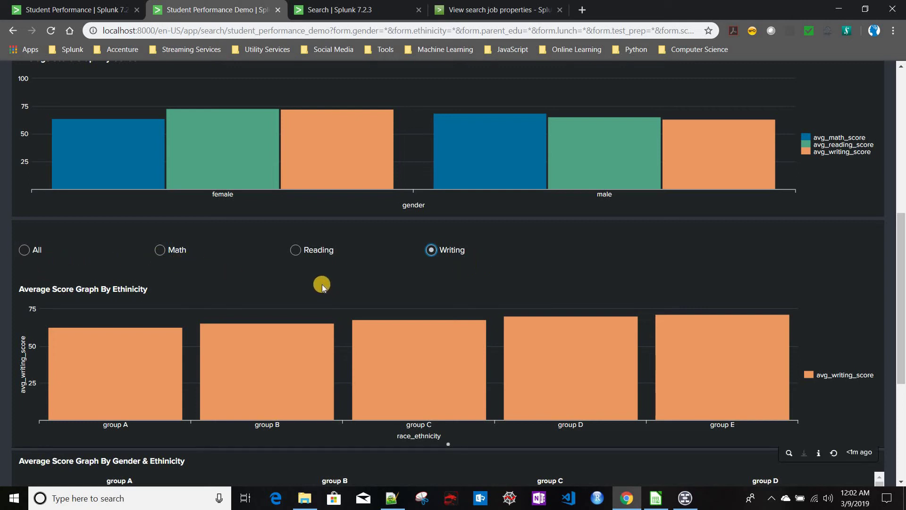
scroll(322, 284, down, 5)
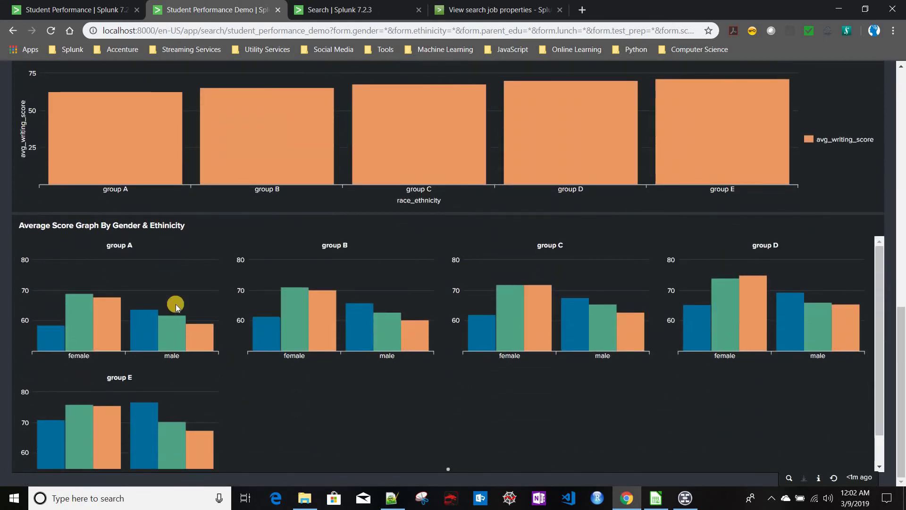
scroll(176, 305, up, 6)
scroll(172, 372, down, 2)
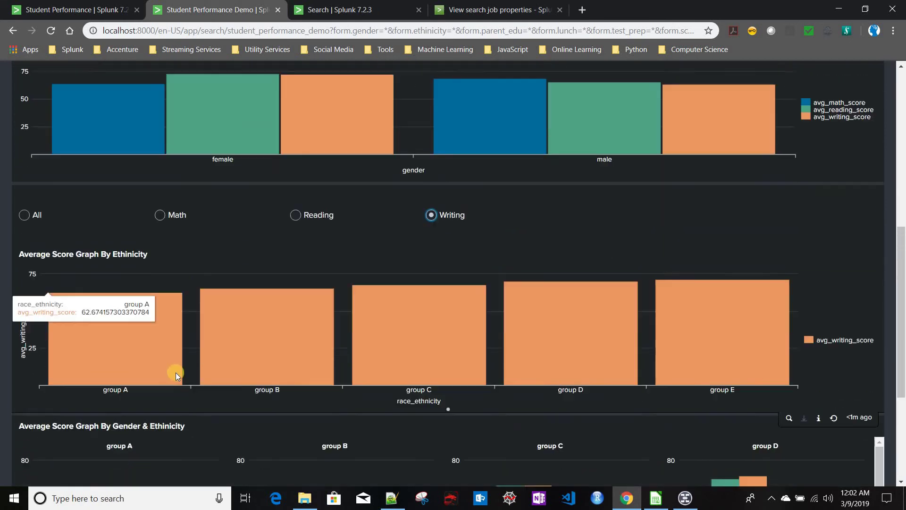
scroll(175, 372, down, 2)
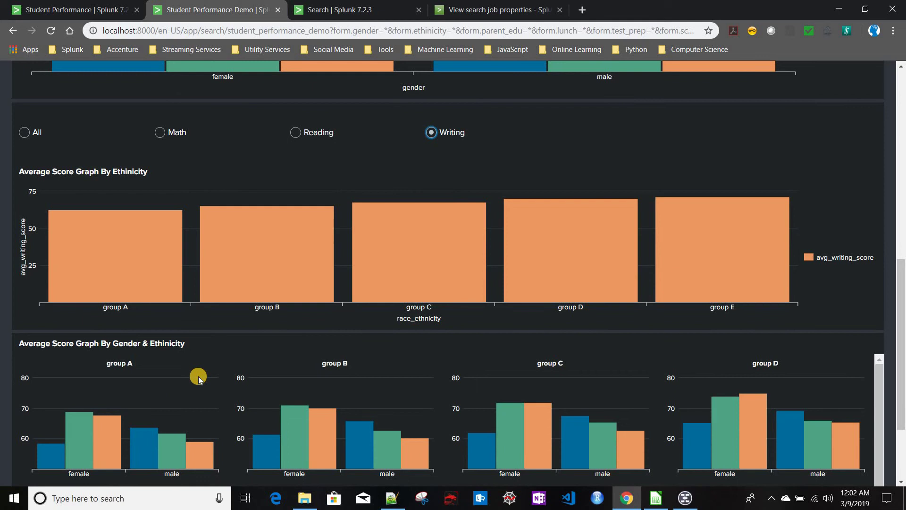
scroll(199, 376, up, 12)
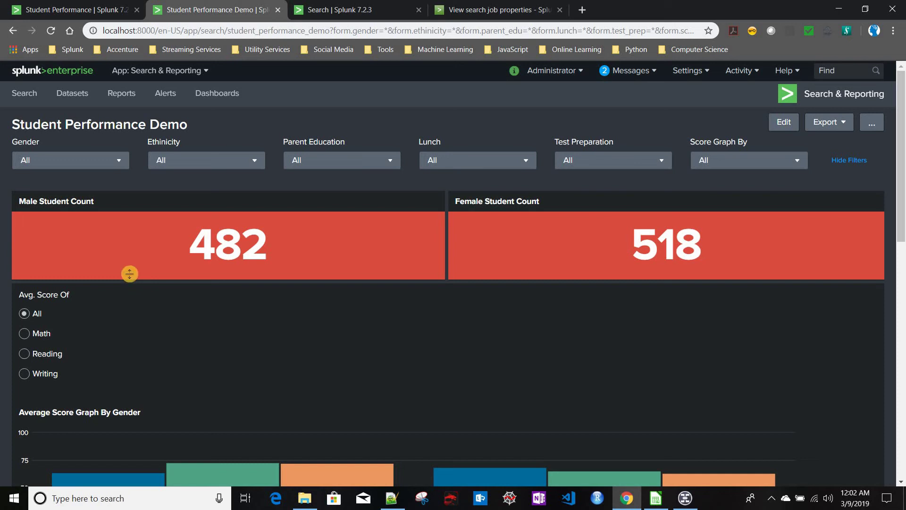
Step: Test the Gender filter on the Student Performance Demo dashboard with the value male
mouse_move(142, 255)
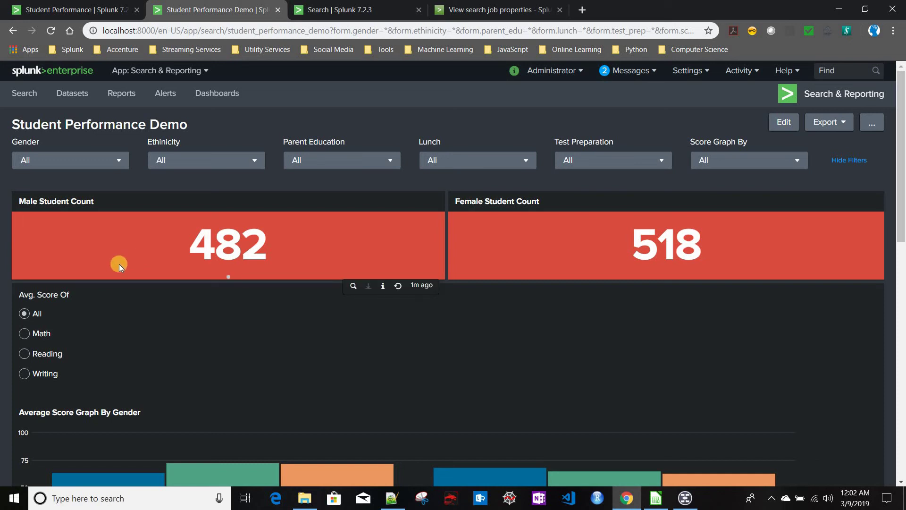
click(70, 163)
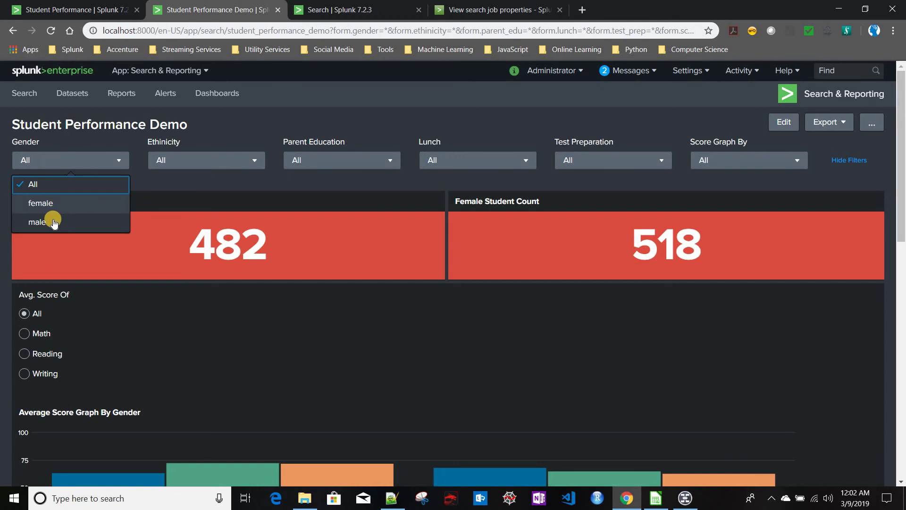
click(54, 223)
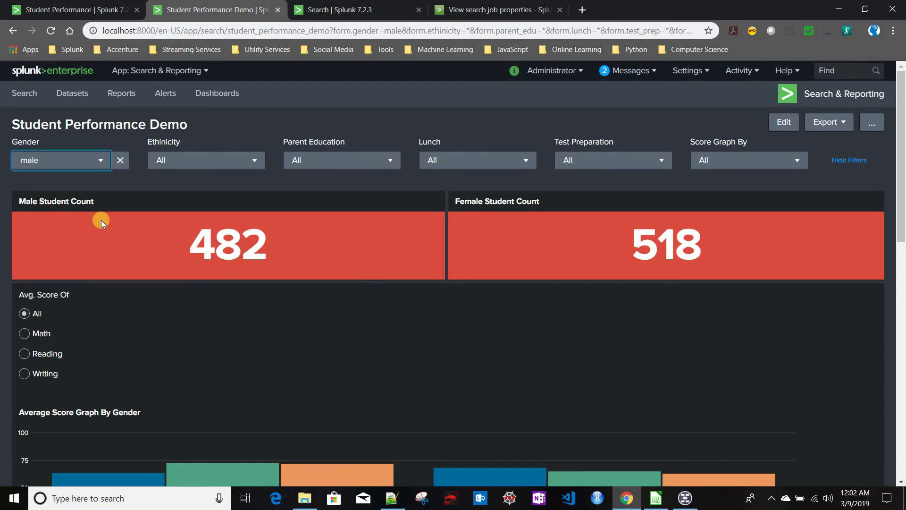
Step: Open the demo dashboard's XML source and add a new line after the table command in the base_search query
click(785, 124)
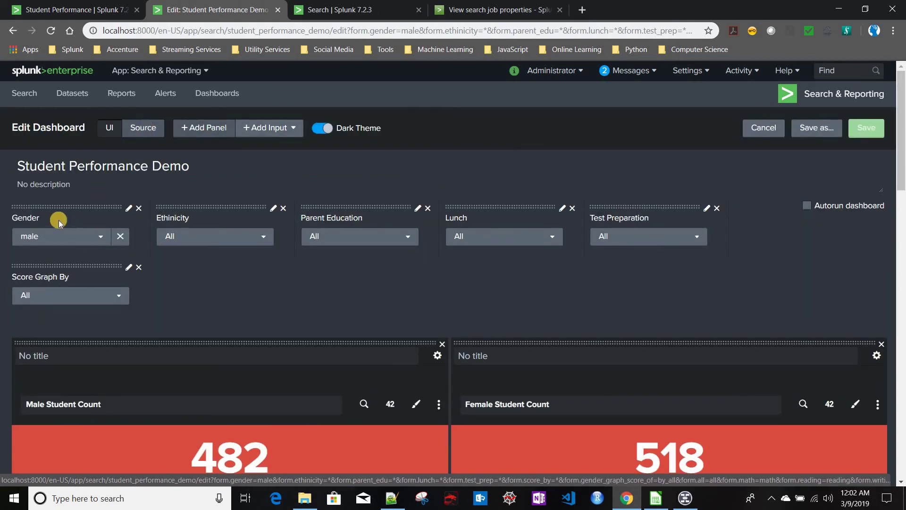
click(138, 137)
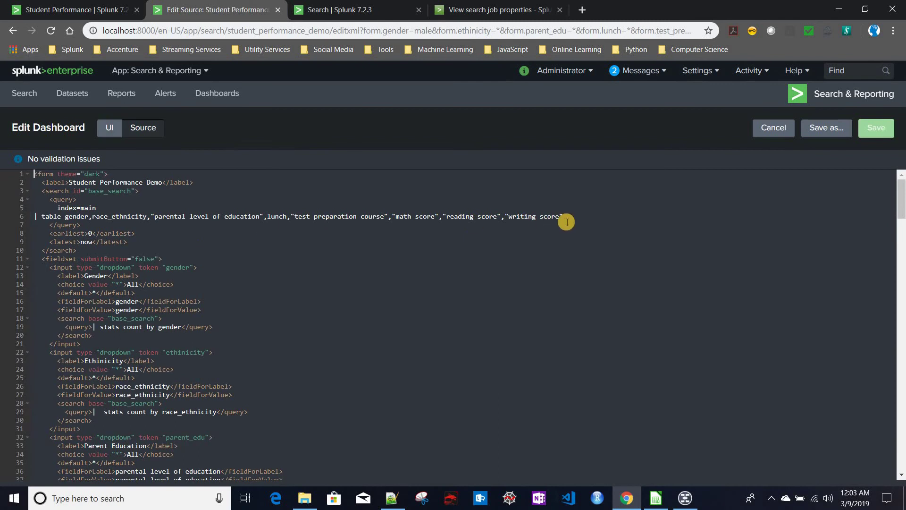
click(590, 218)
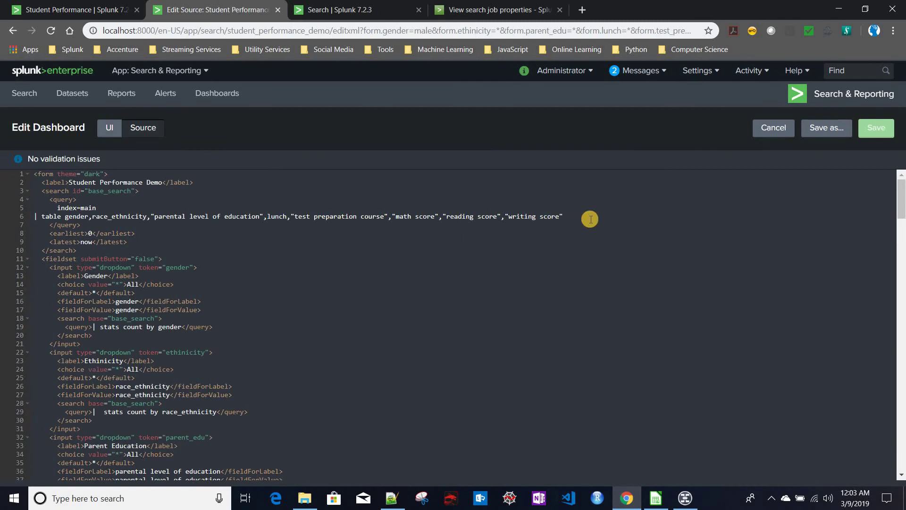
key(Return)
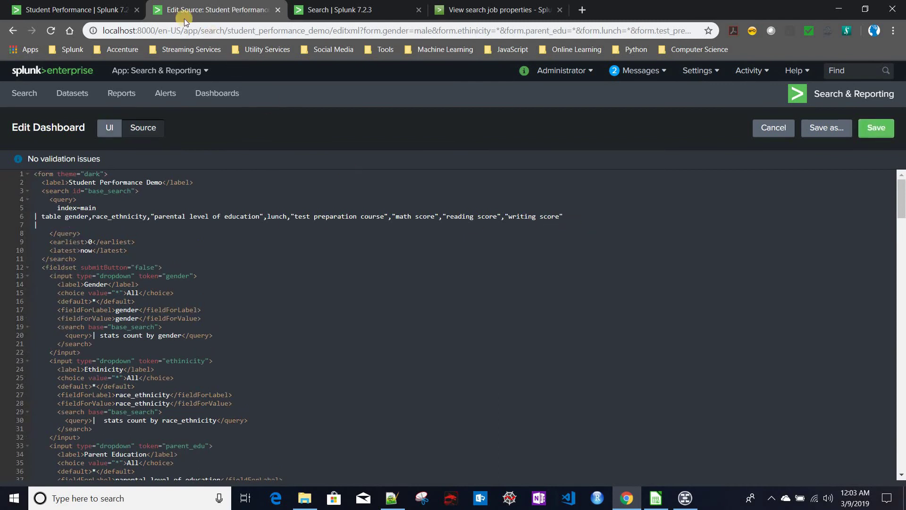
Step: Copy the search line filtering by $gender$, $ethinicity$, $parent_edu$, $lunch$ and $test_prep$ from the original Student Performance dashboard's base_search source
click(69, 11)
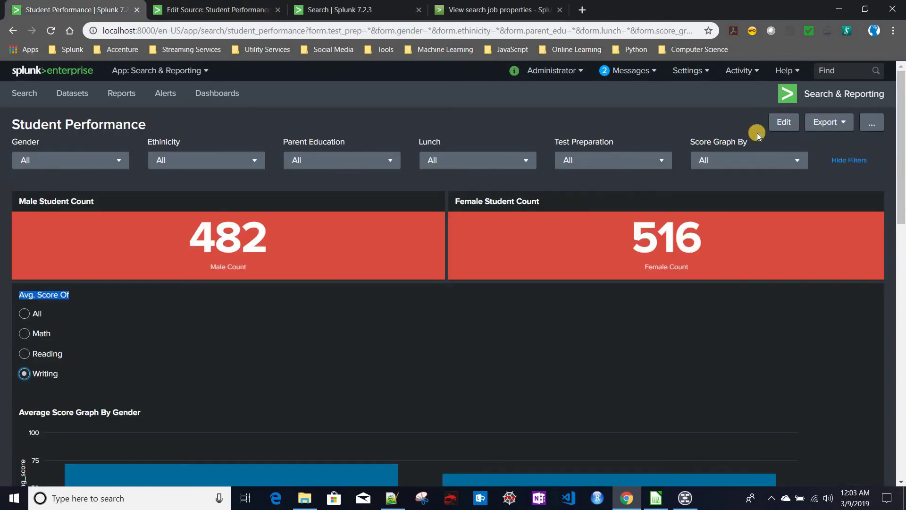
click(783, 122)
click(141, 133)
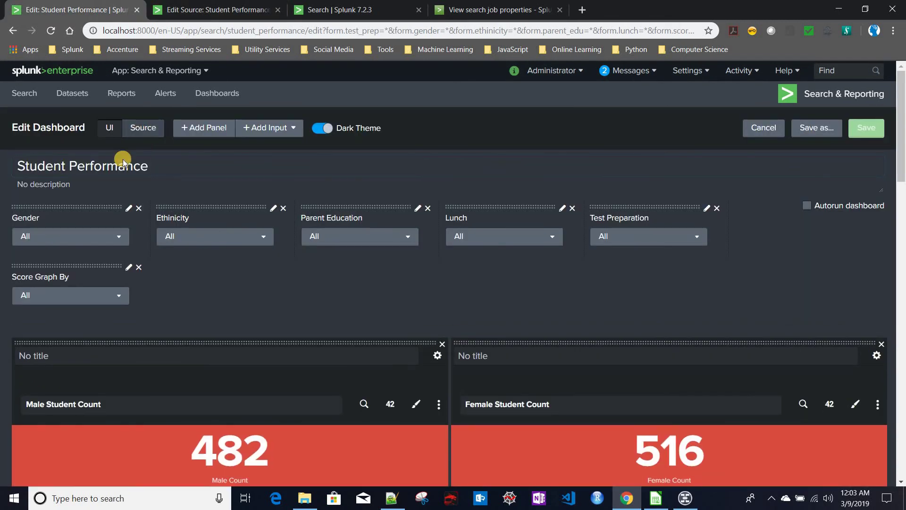
drag(30, 243, 662, 244)
click(774, 128)
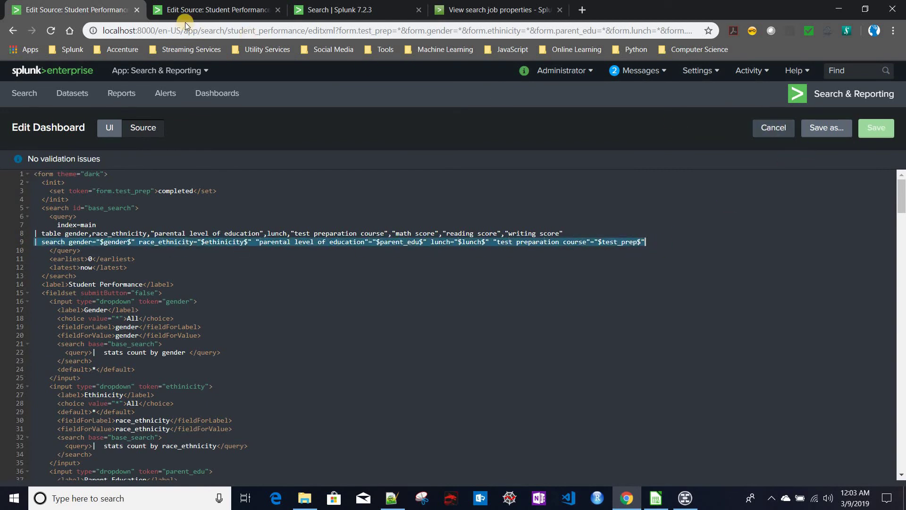
Step: Paste the copied search filter line below the table command in the demo's base_search, remove the duplicate pipe, and save the dashboard
key(ctrl+Tab)
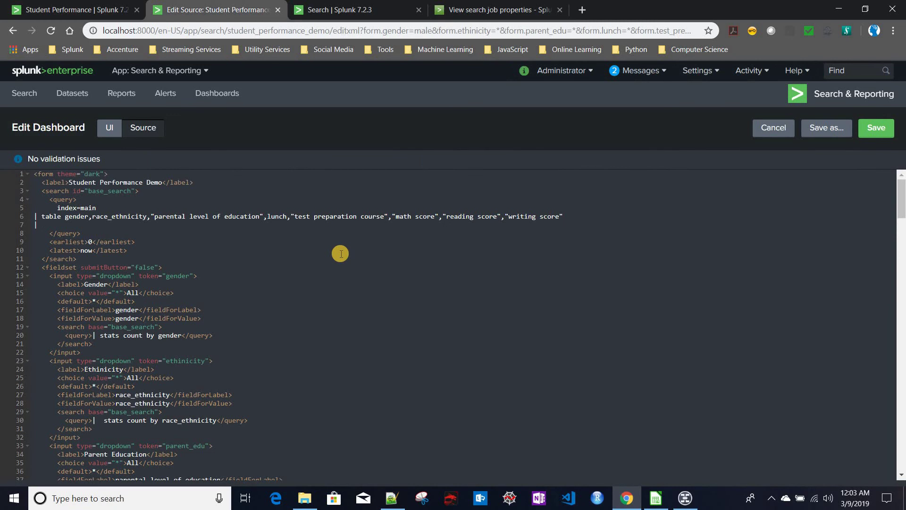
click(43, 225)
key(ctrl+v)
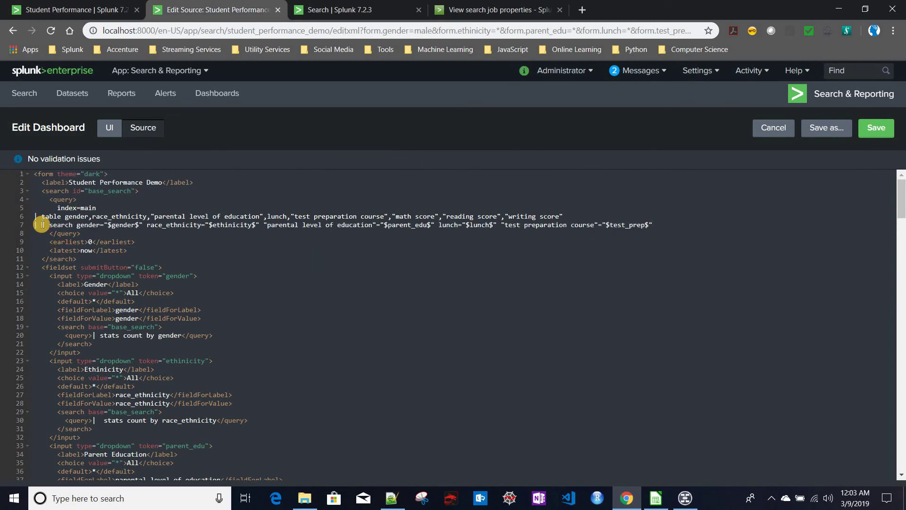
key(BackSpace)
key(BackSpace)
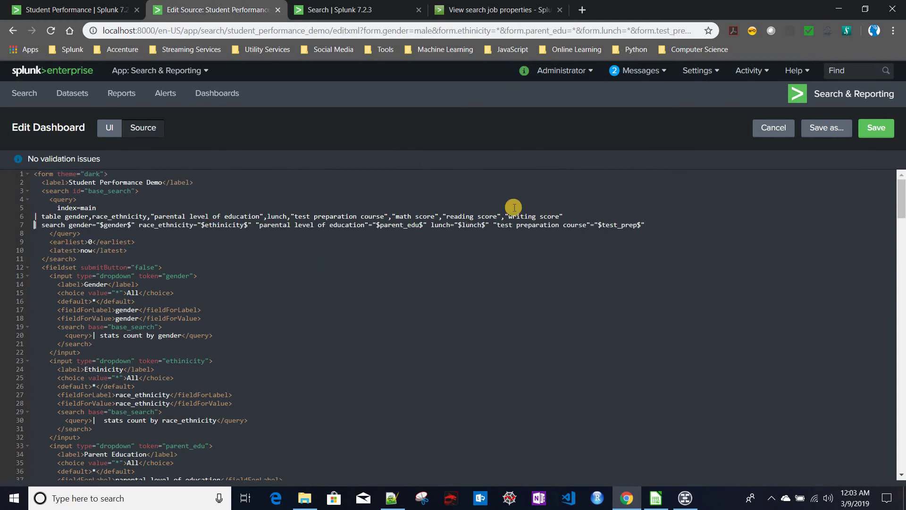
click(886, 125)
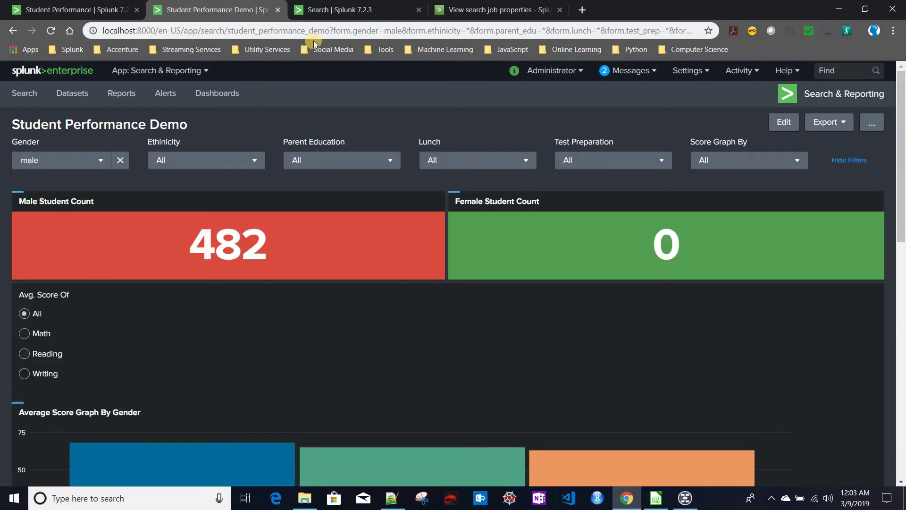
Step: Reload the demo dashboard without its query parameters and test the Gender filter with the value female
drag(334, 32, 901, 66)
key(BackSpace)
key(Return)
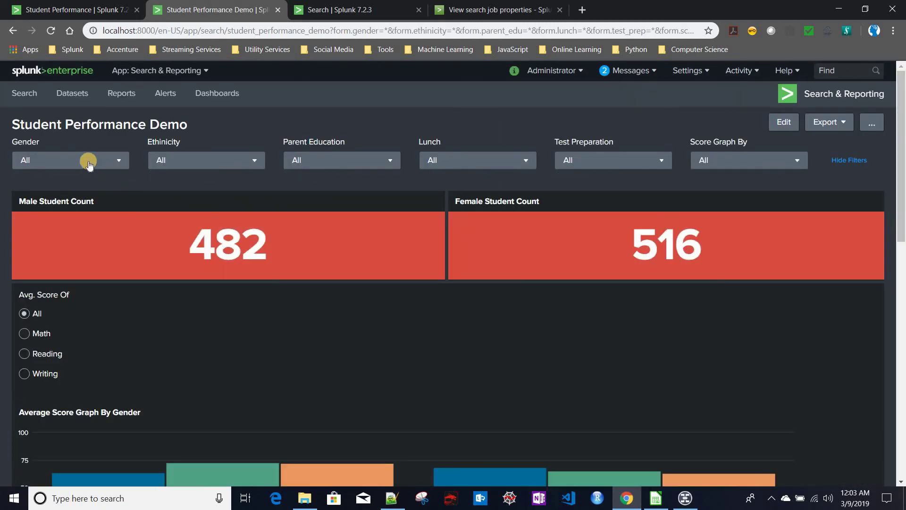
click(88, 162)
click(71, 206)
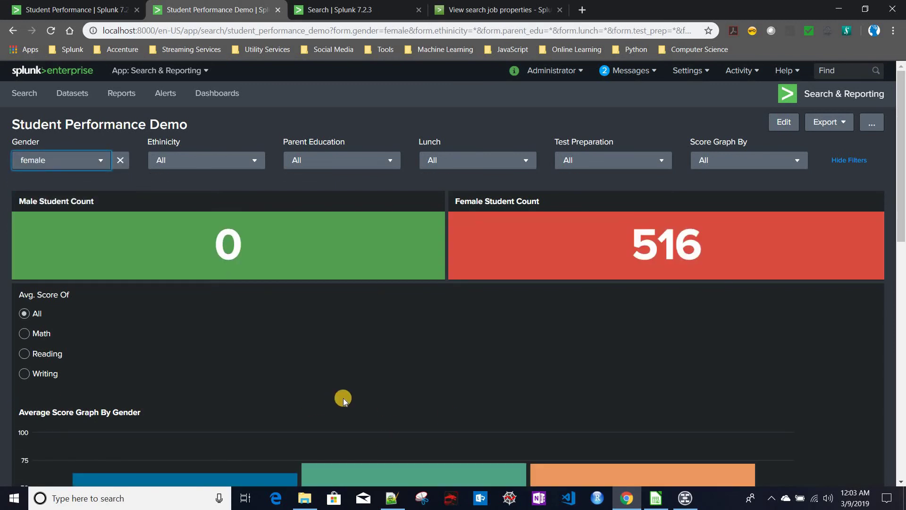
Step: Review the demo dashboard's counts and gender chart for female, reset the Gender filter, and test it with the value male
scroll(344, 398, down, 3)
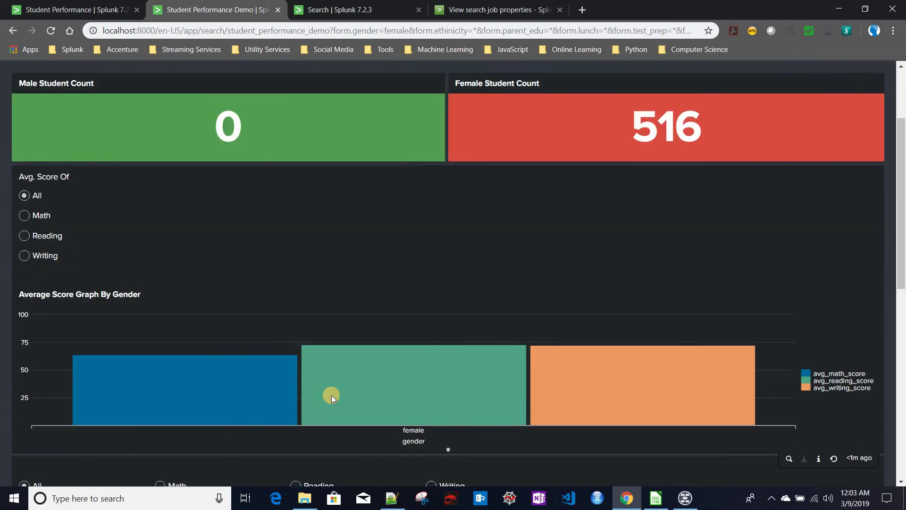
scroll(331, 395, up, 3)
scroll(332, 395, down, 2)
scroll(320, 387, up, 2)
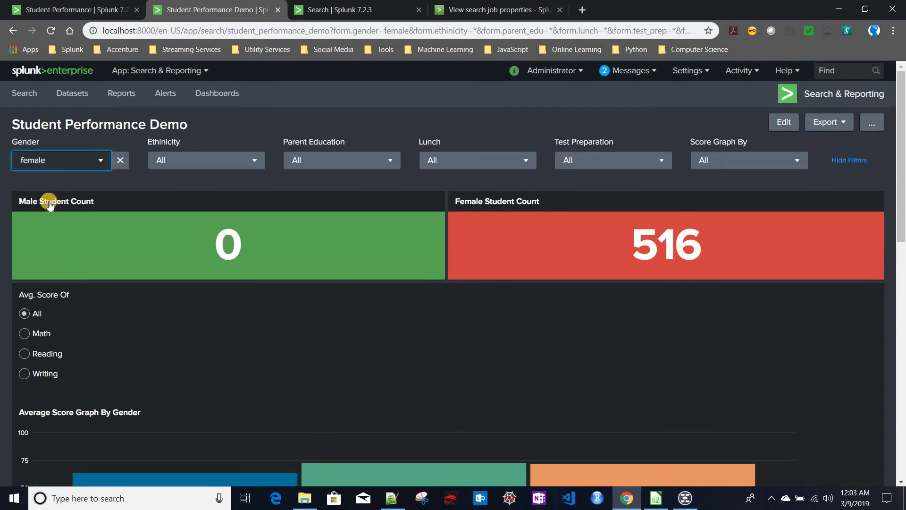
click(97, 161)
click(122, 162)
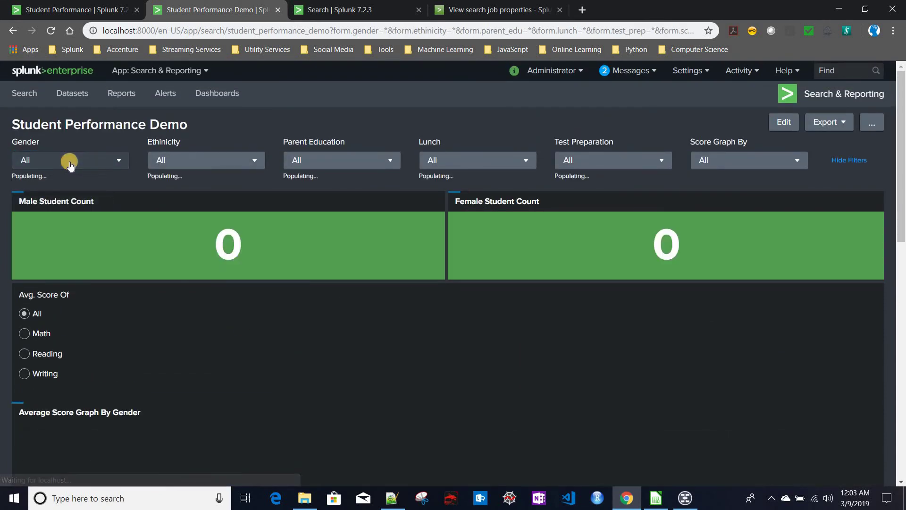
click(71, 161)
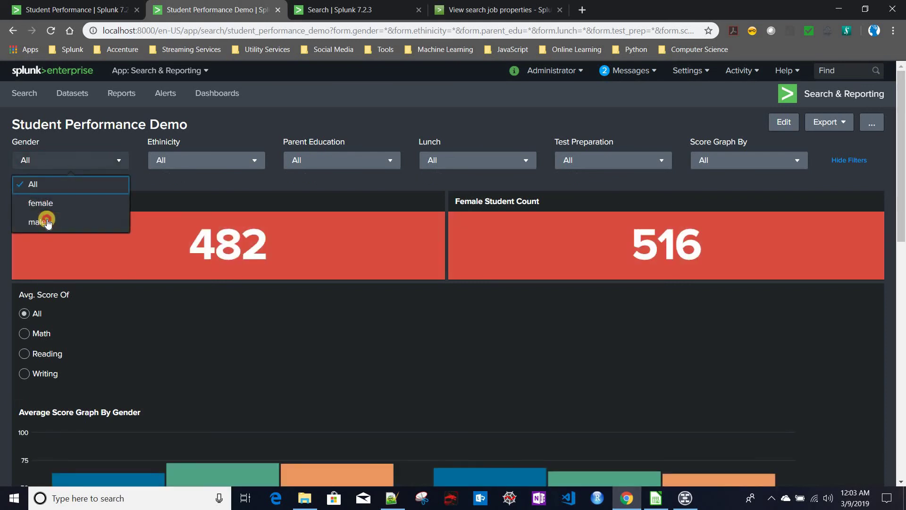
click(46, 219)
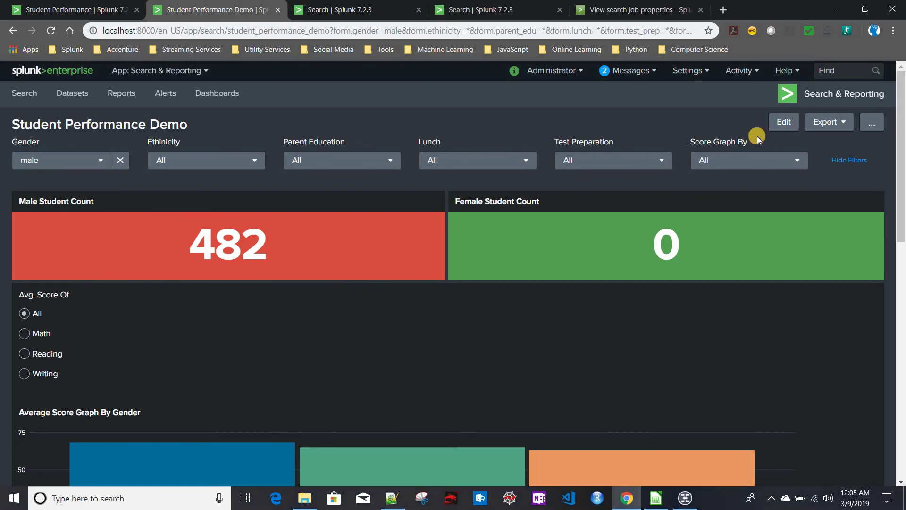
Step: In the demo's XML source, add "| stats count by gender" before the Male Student Count query's where clause and replace its final command with "table count"
click(784, 123)
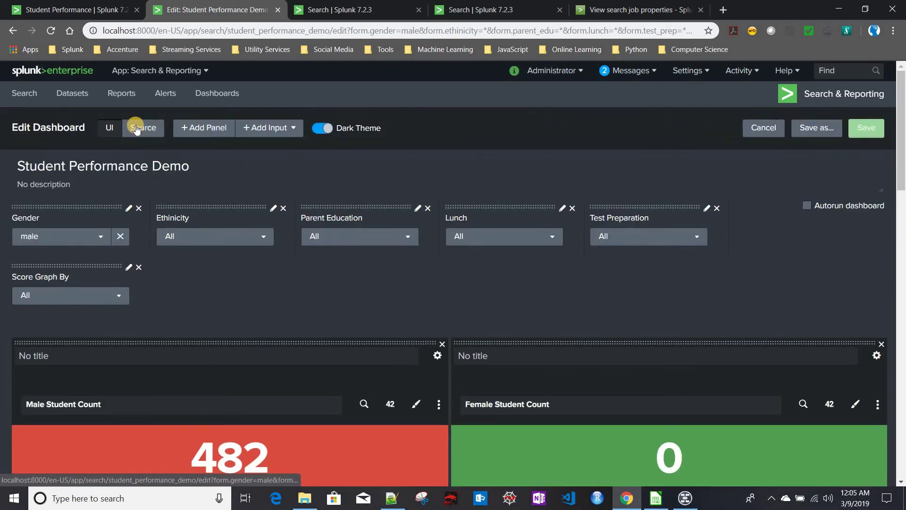
scroll(208, 333, down, 12)
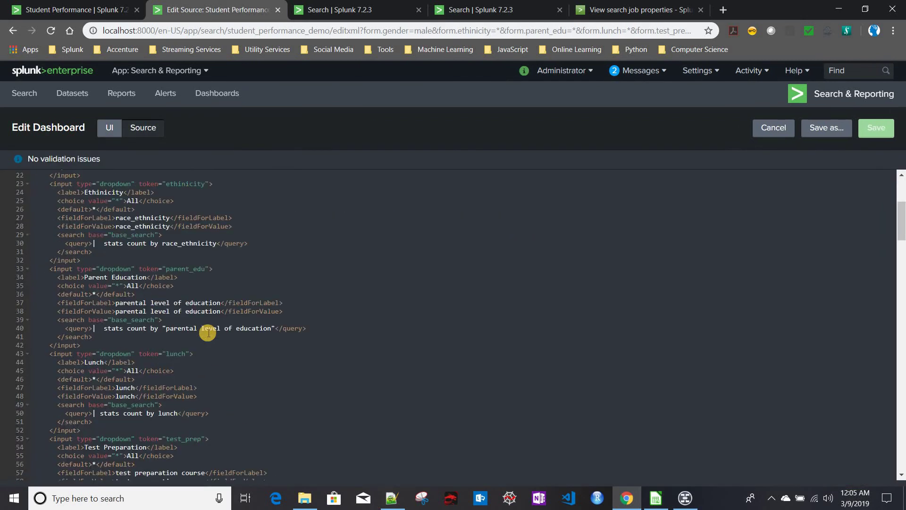
scroll(208, 333, down, 2)
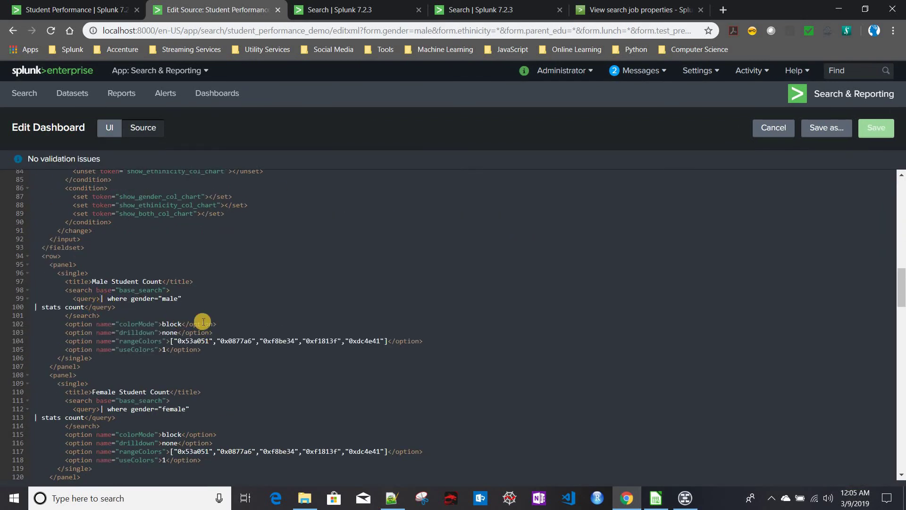
key(Return)
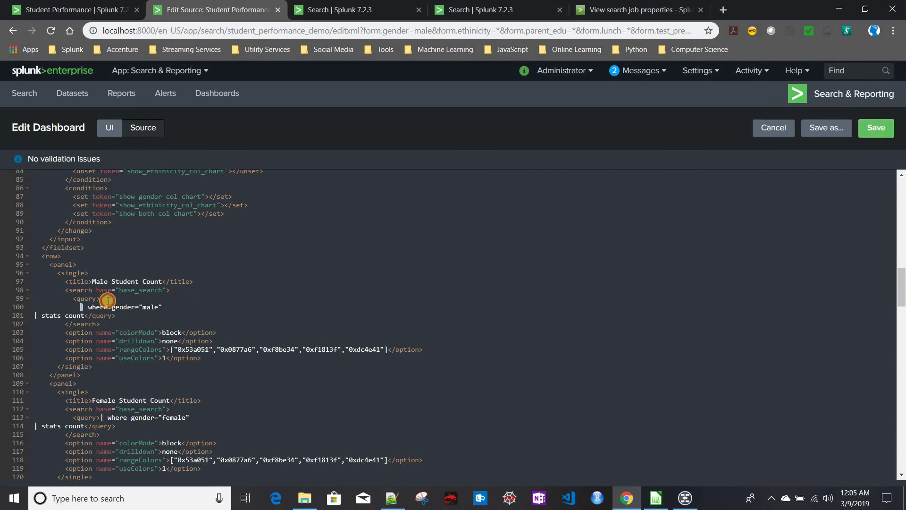
click(108, 301)
text(| stats count by gender)
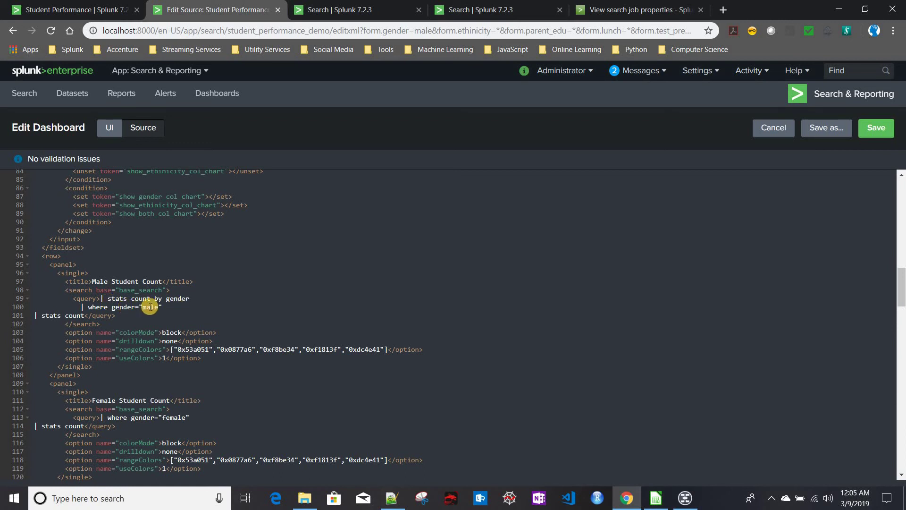
drag(83, 316, 43, 316)
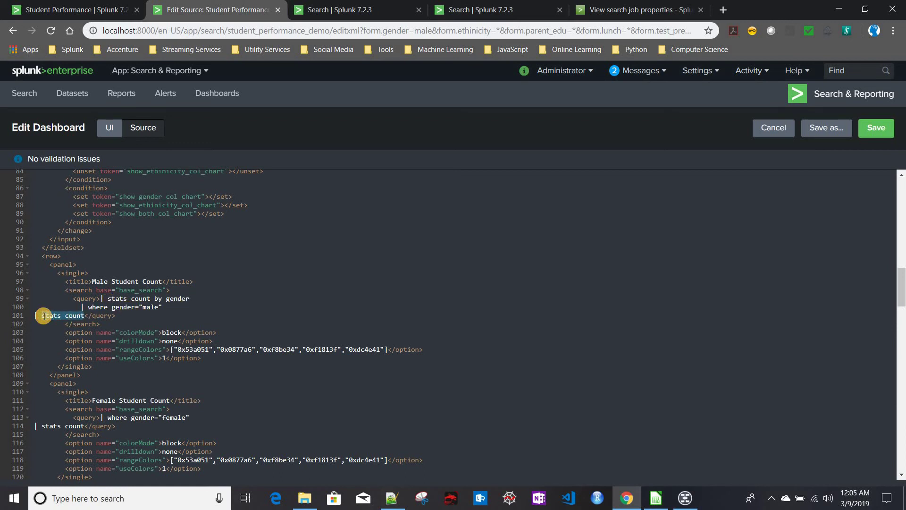
text(table count)
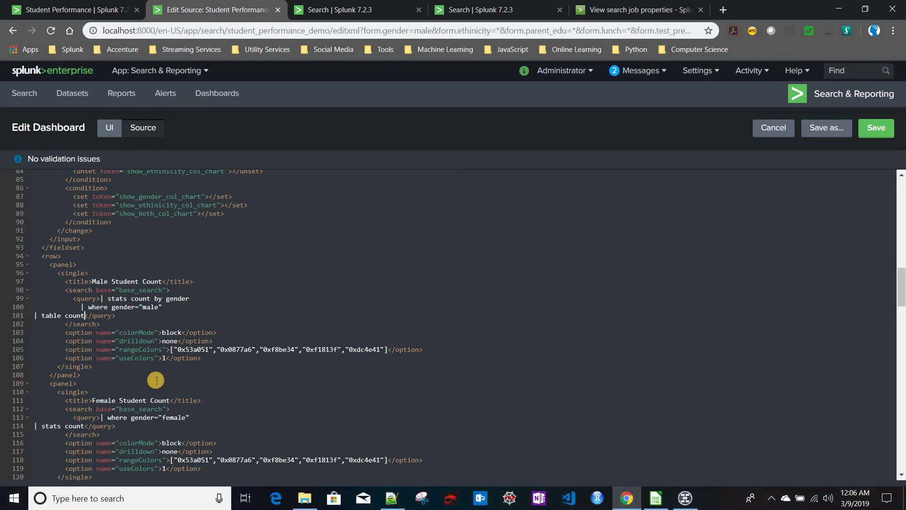
Step: Copy "| stats count by gender" to the start of the Female Student Count query, change its final command to "table count", and save the dashboard
scroll(145, 356, down, 2)
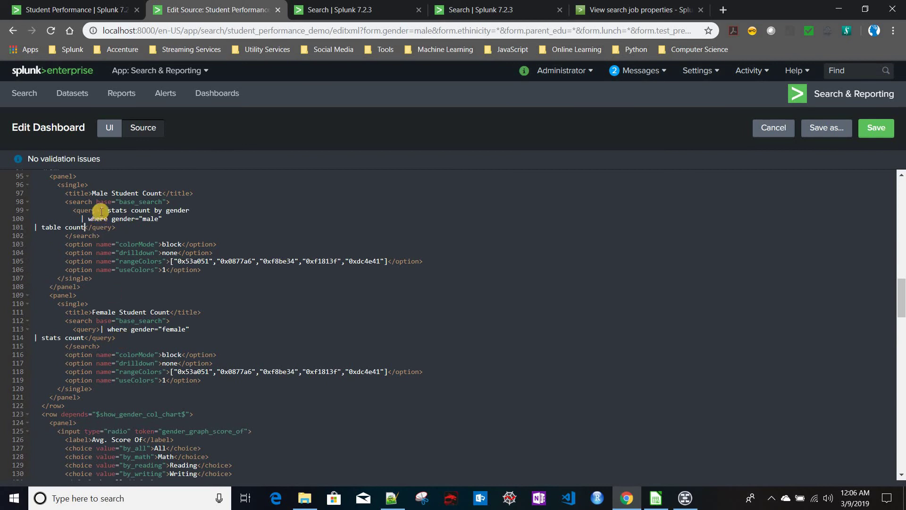
drag(102, 212, 212, 210)
key(ctrl+c)
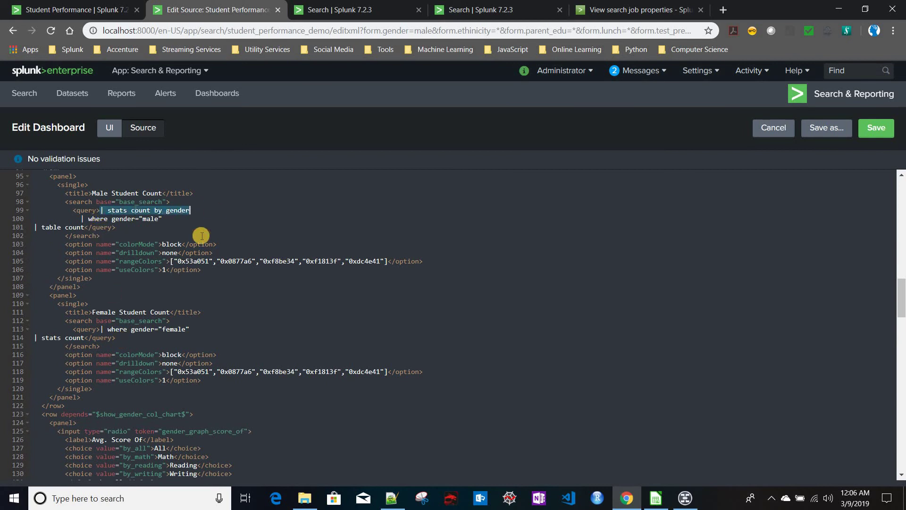
click(99, 327)
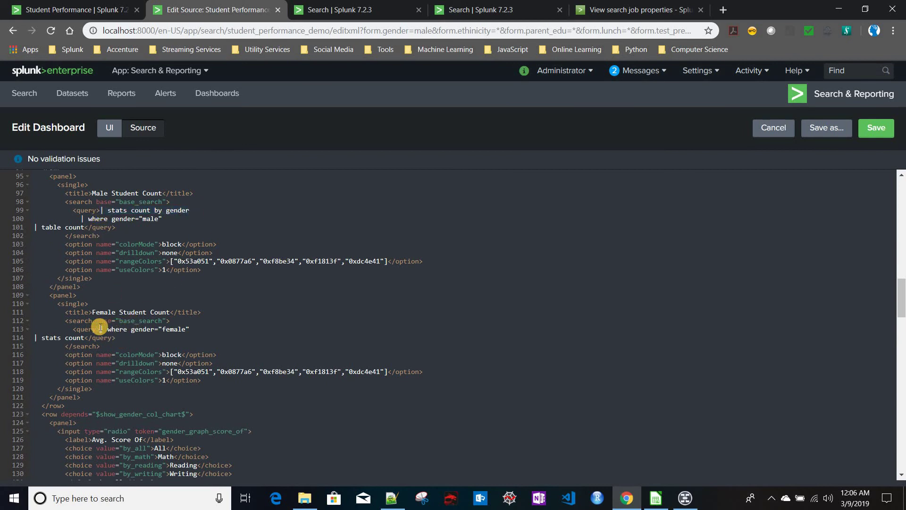
key(Return)
click(116, 328)
key(ctrl+v)
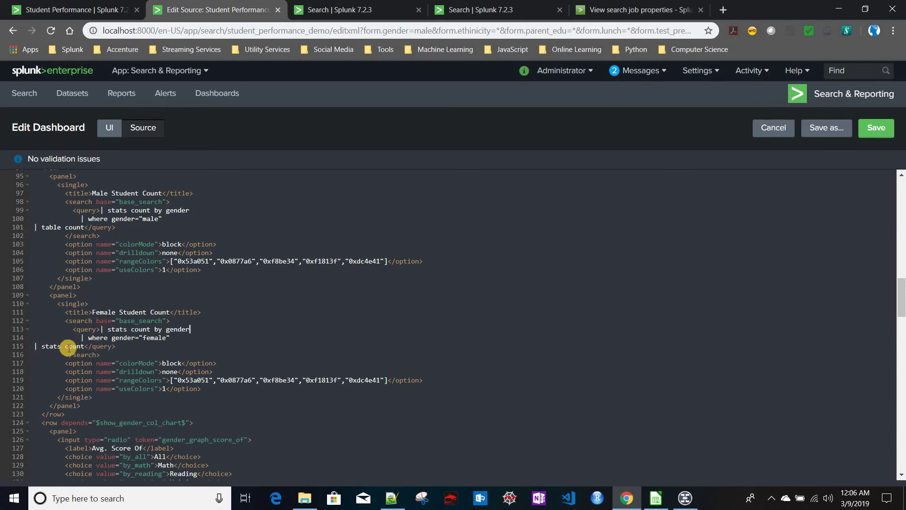
double_click(54, 349)
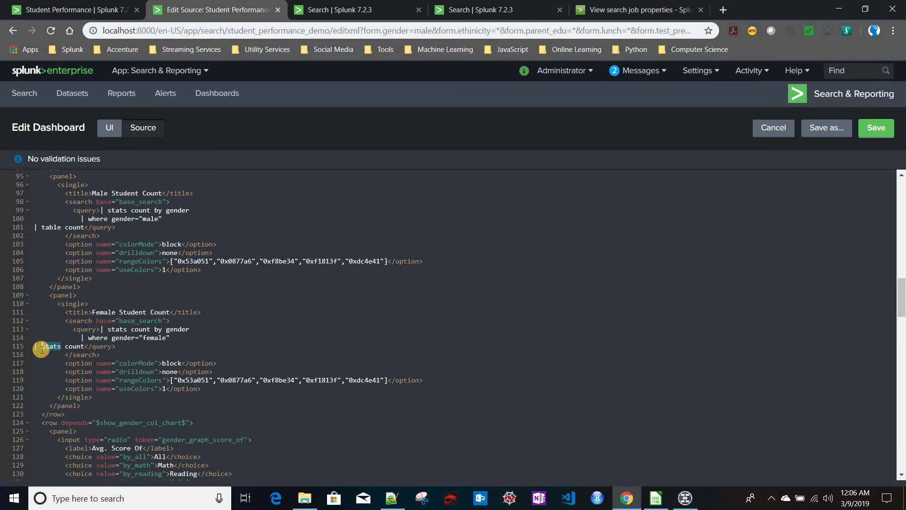
text(table)
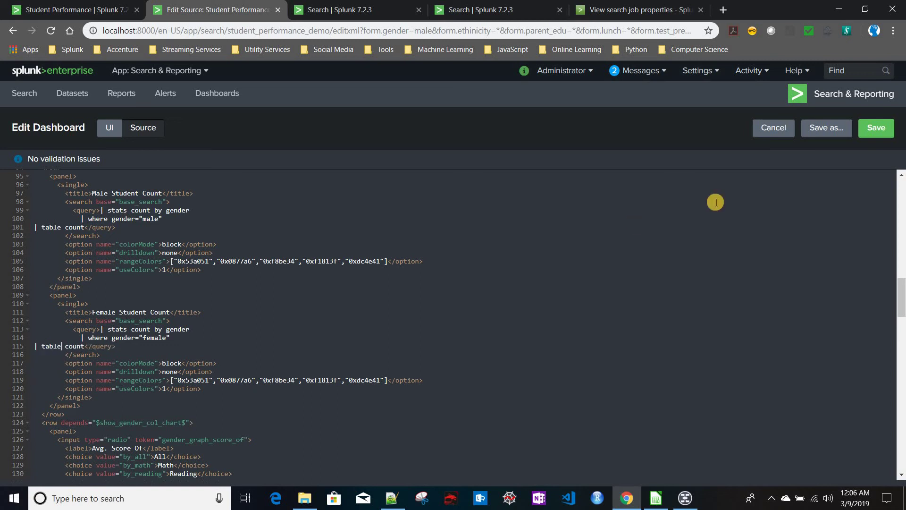
click(873, 134)
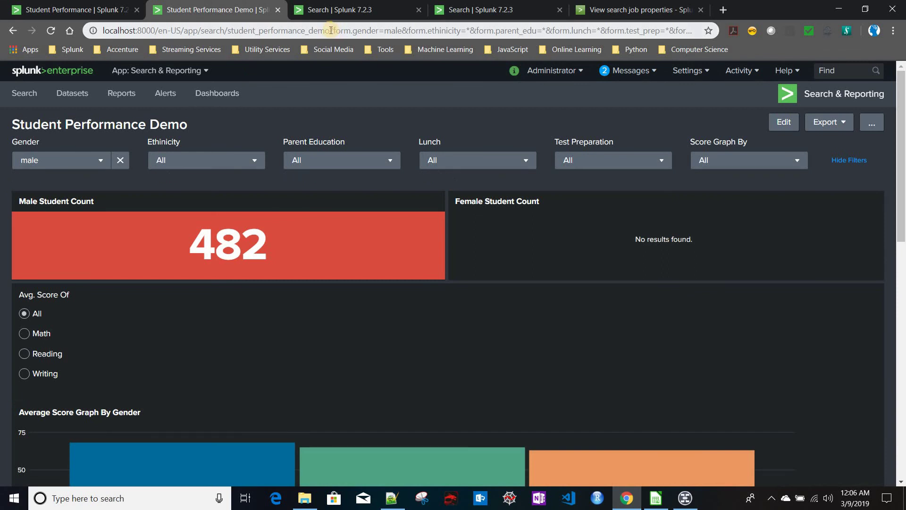
Step: Reload the demo dashboard without its query parameters and check both student count panels with the Gender filter on female
drag(330, 31, 697, 31)
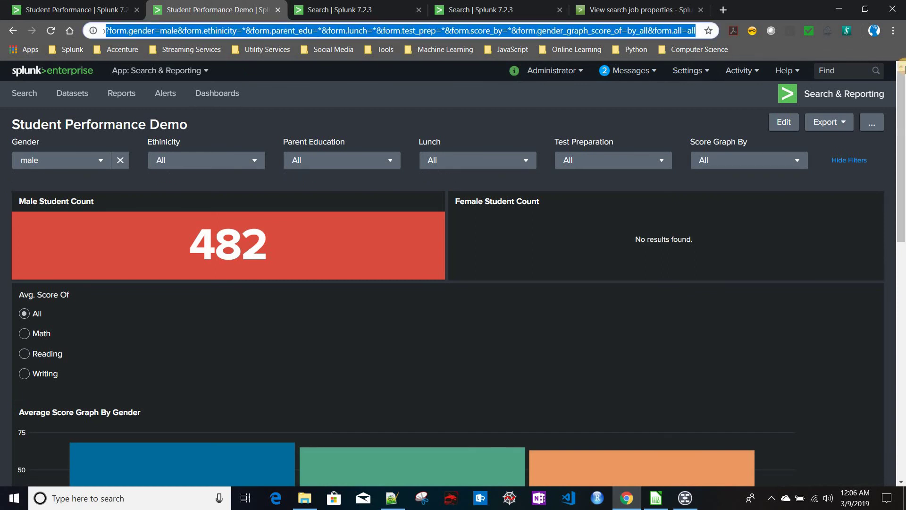
key(BackSpace)
key(Return)
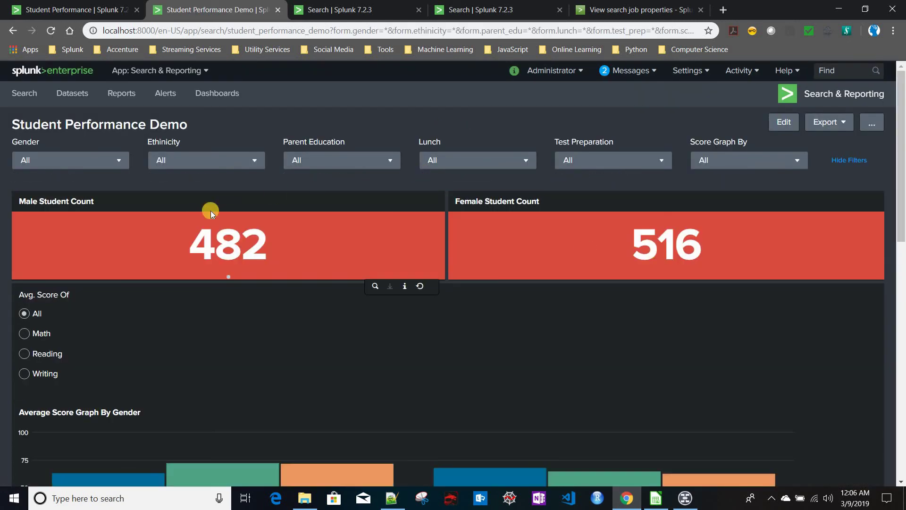
click(81, 165)
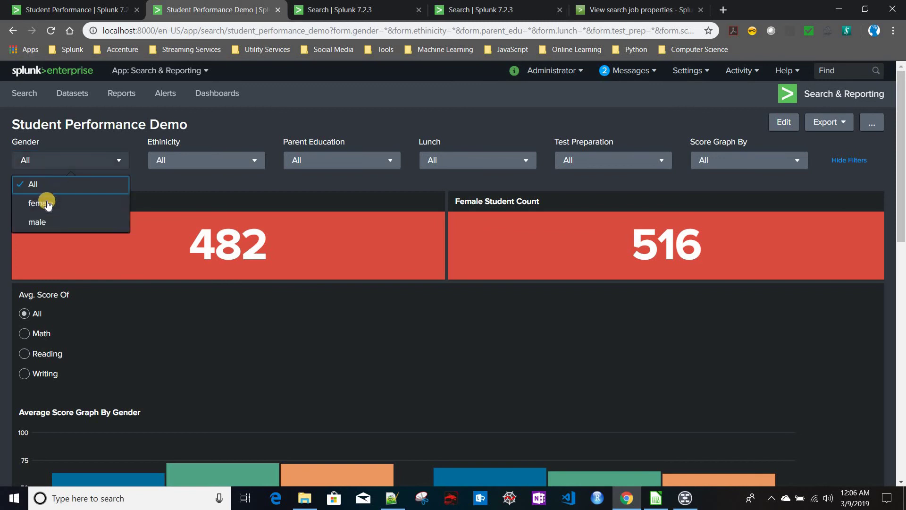
click(47, 204)
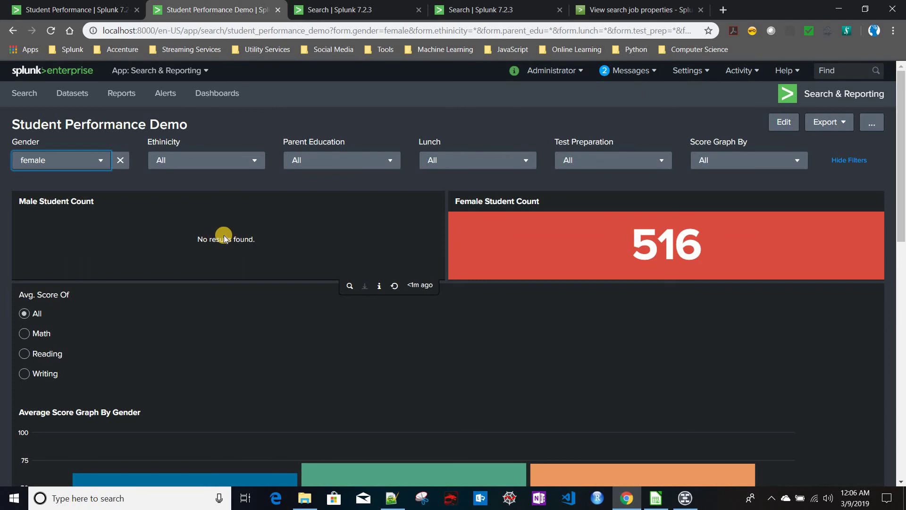
Step: Open the Male Student Count panel's search, examine its gender filter and where clause, and compare the count panels with the original Student Performance dashboard
click(346, 285)
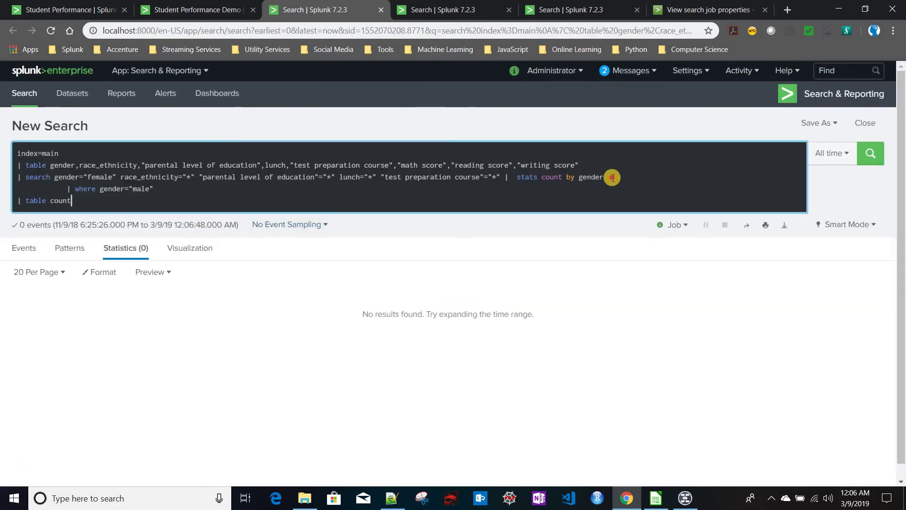
drag(604, 177, 2, 152)
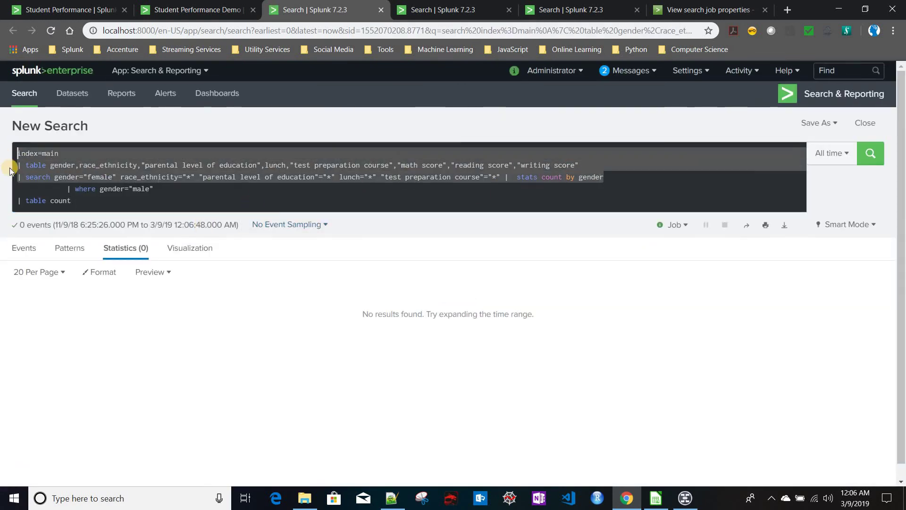
drag(161, 190, 2, 154)
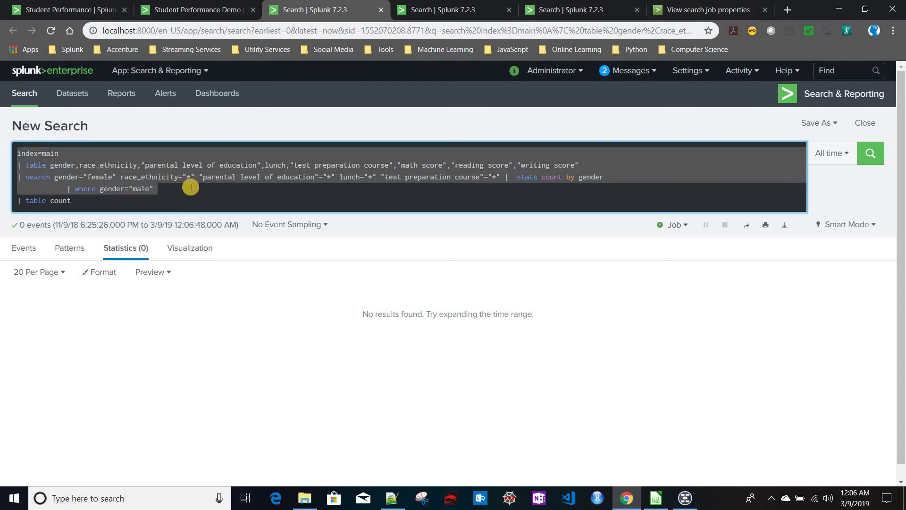
click(93, 178)
click(59, 178)
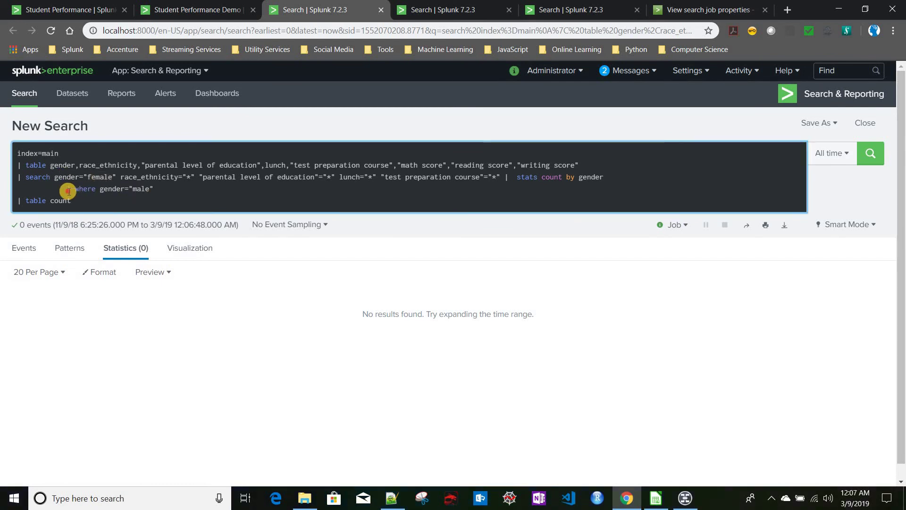
drag(68, 188, 179, 189)
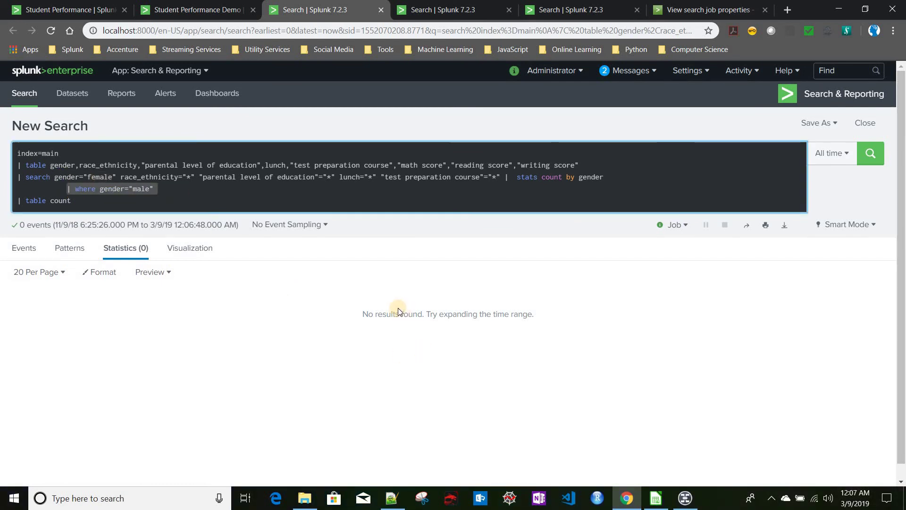
click(85, 10)
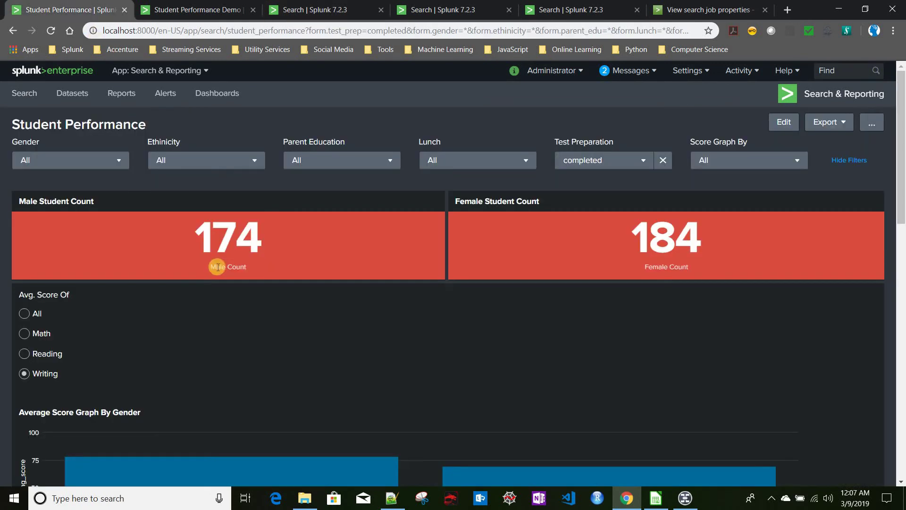
click(190, 11)
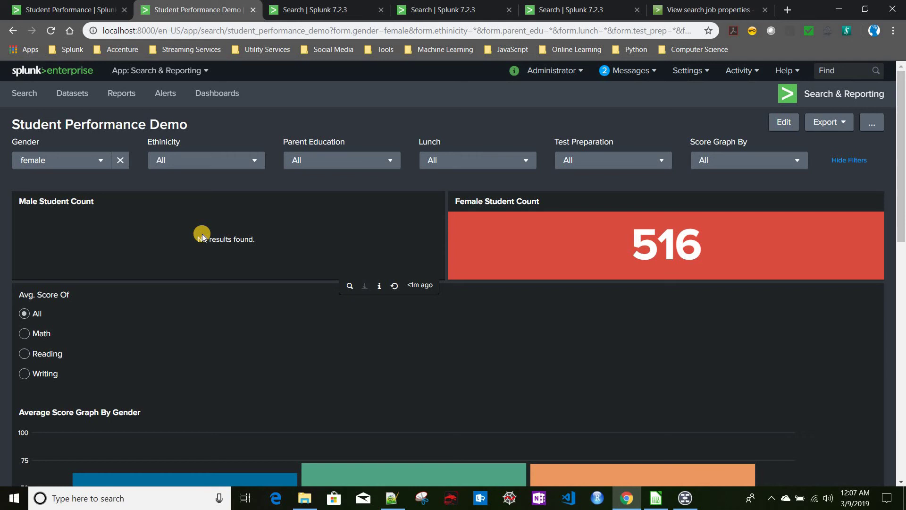
Step: Open the demo dashboard's XML source for editing at the end of the Male Student Count query
click(782, 124)
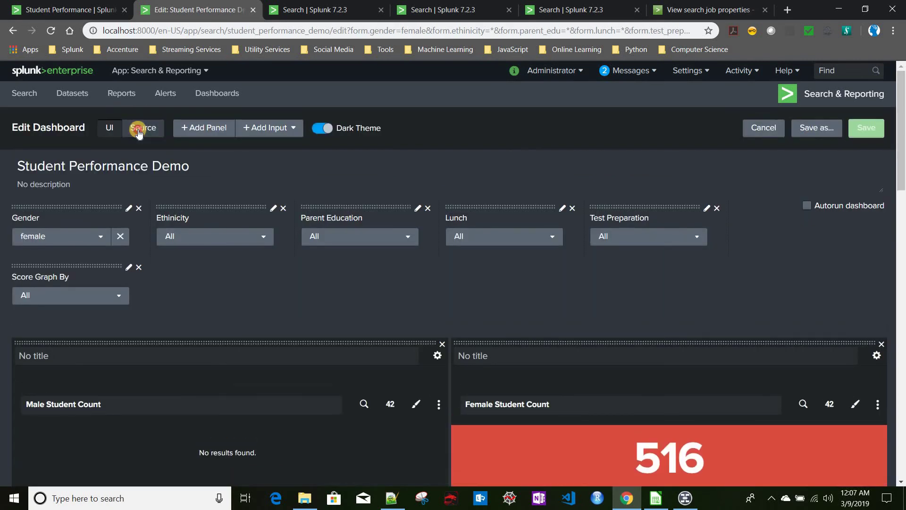
click(138, 128)
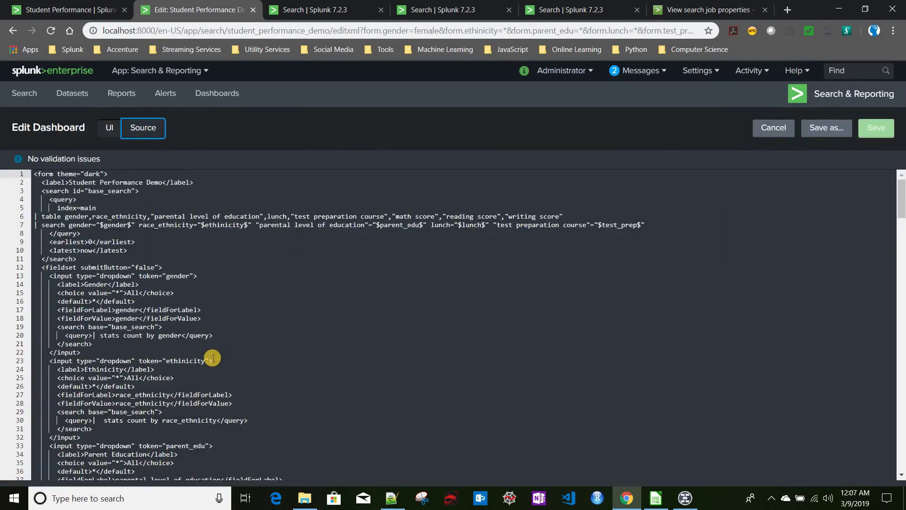
scroll(213, 358, down, 2)
scroll(213, 358, down, 7)
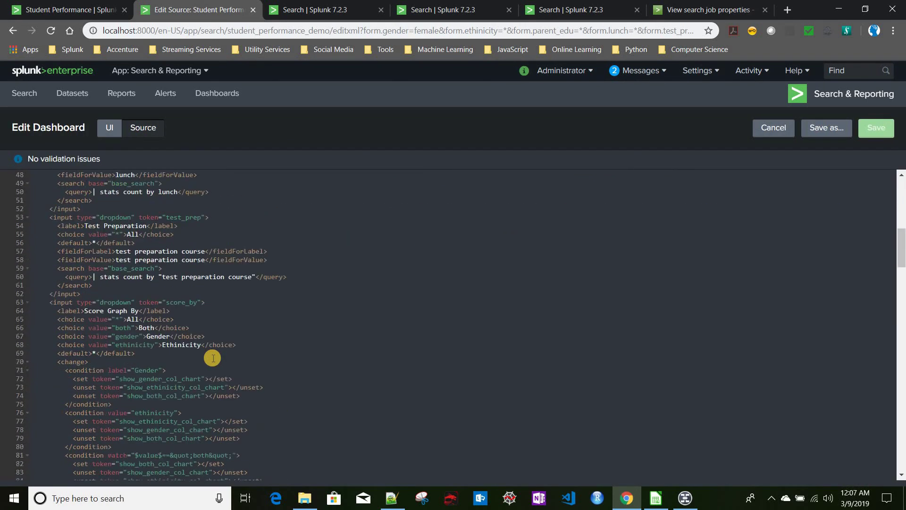
scroll(213, 358, down, 3)
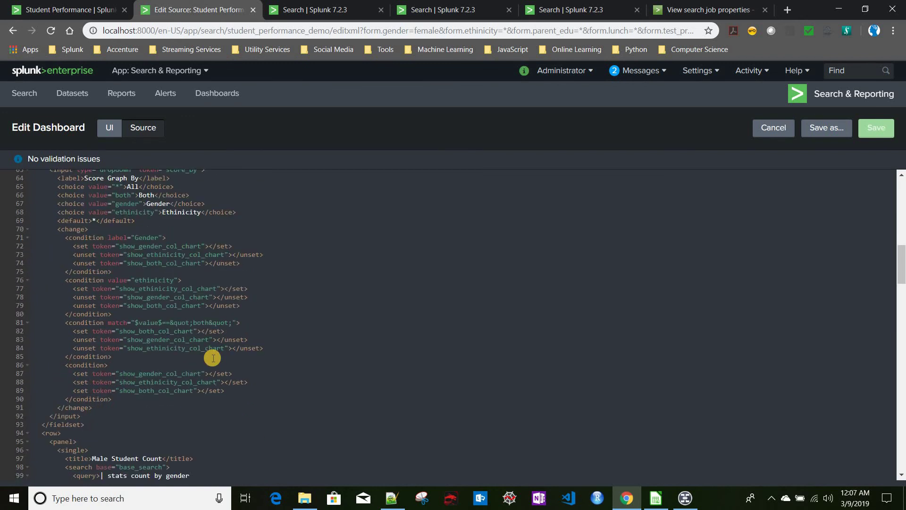
scroll(213, 358, down, 4)
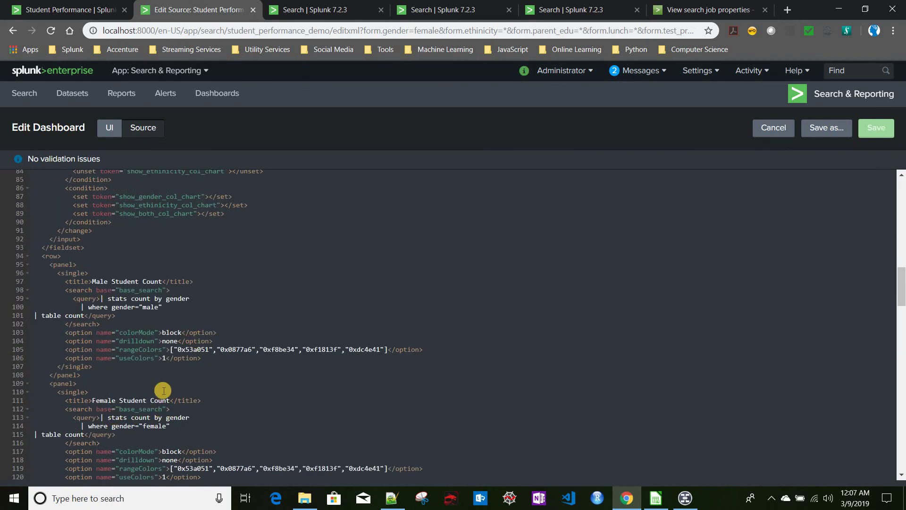
scroll(163, 390, down, 2)
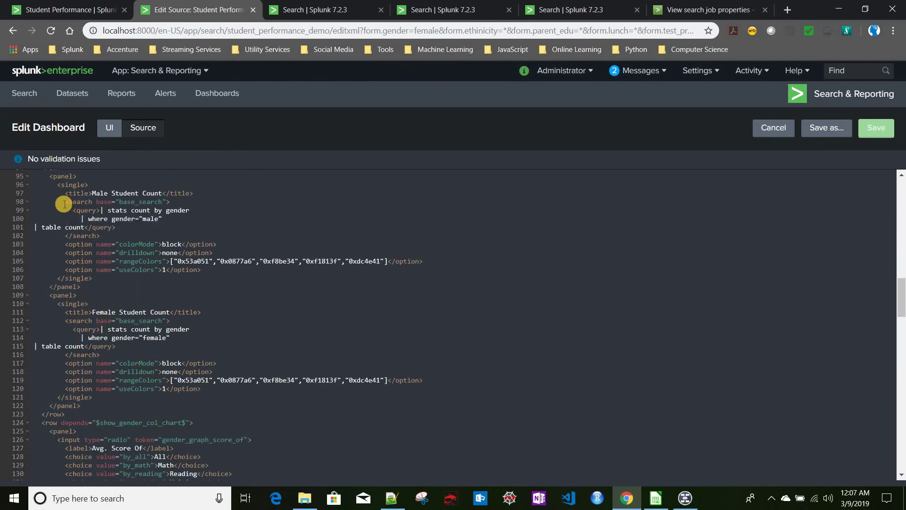
drag(36, 204, 128, 231)
click(129, 230)
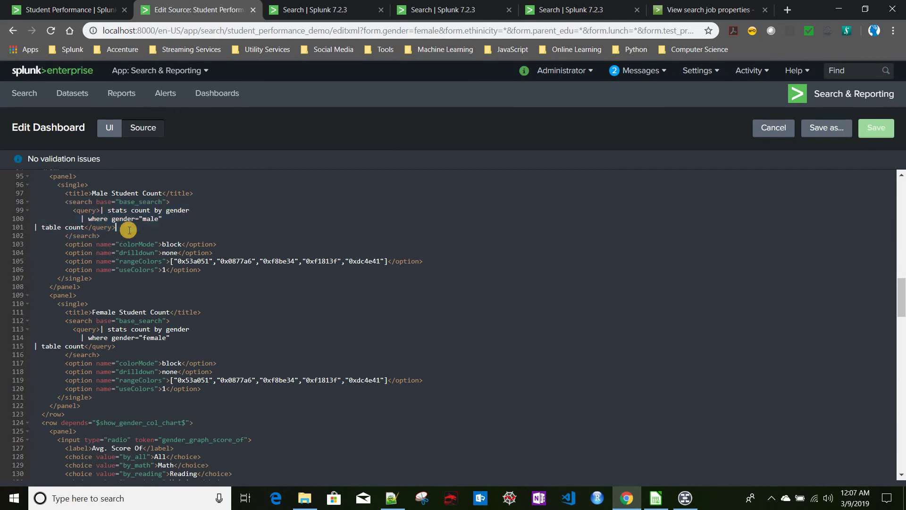
Step: Add an empty done element below the Male Student Count query, checking the search states in the Event Handlers mind map in MindMaster
key(Return)
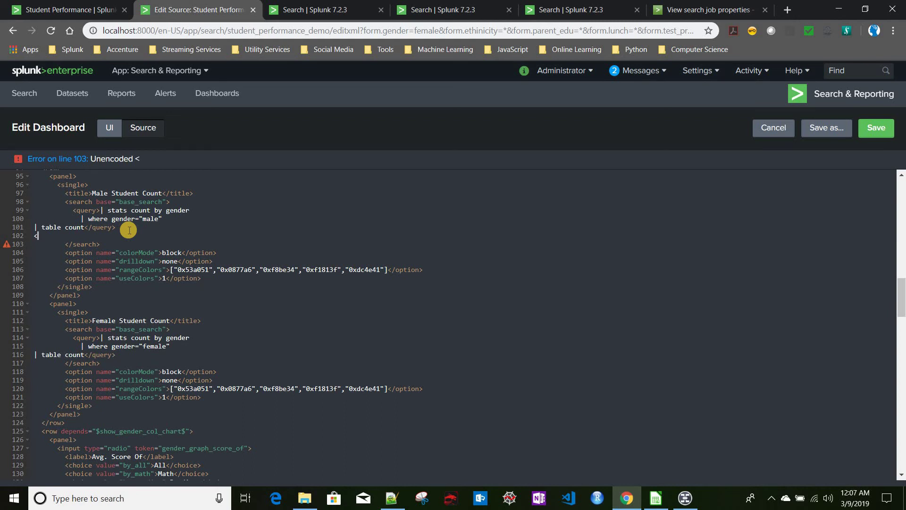
click(686, 501)
scroll(460, 265, down, 2)
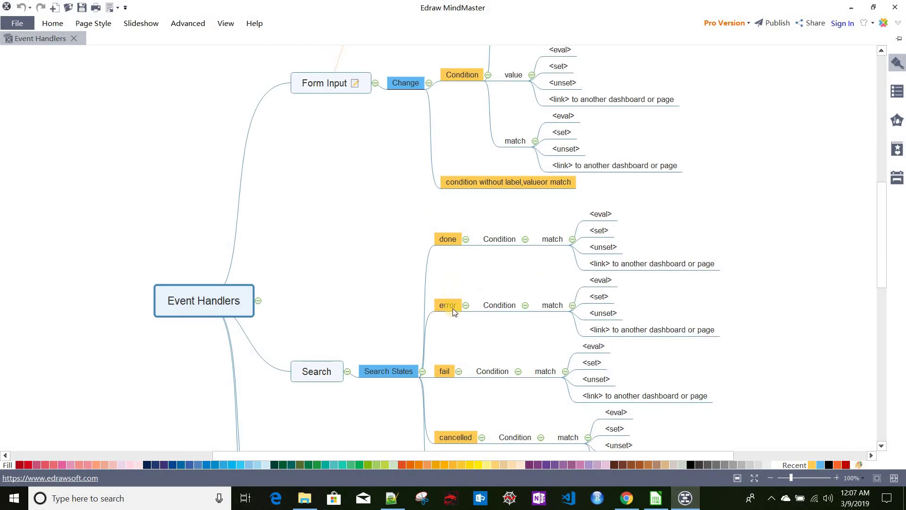
click(687, 501)
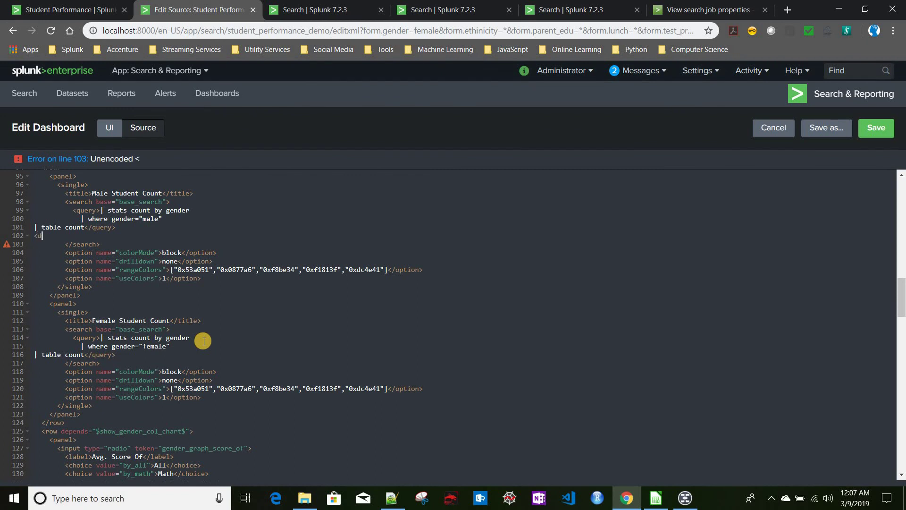
text(></done>)
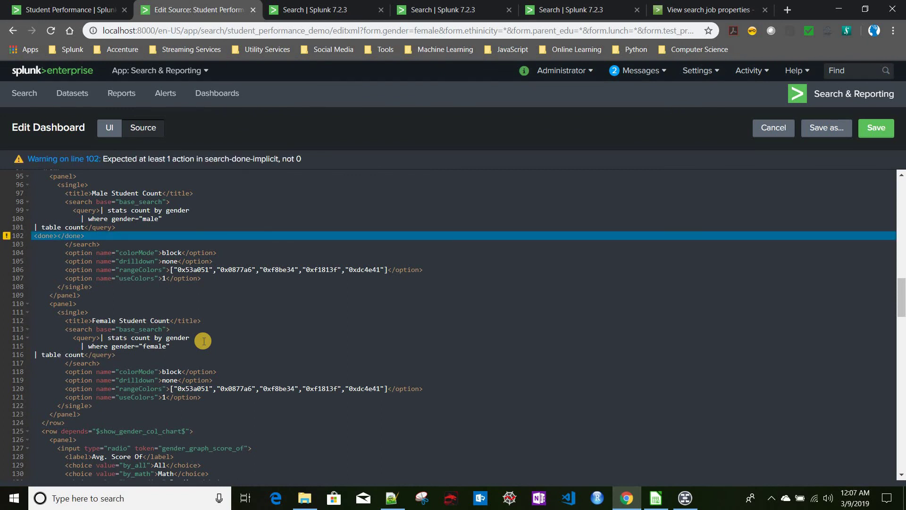
Step: Nest a condition element with an empty match attribute inside the done element, leaving a blank line between its correctly spelled tags
key(Return)
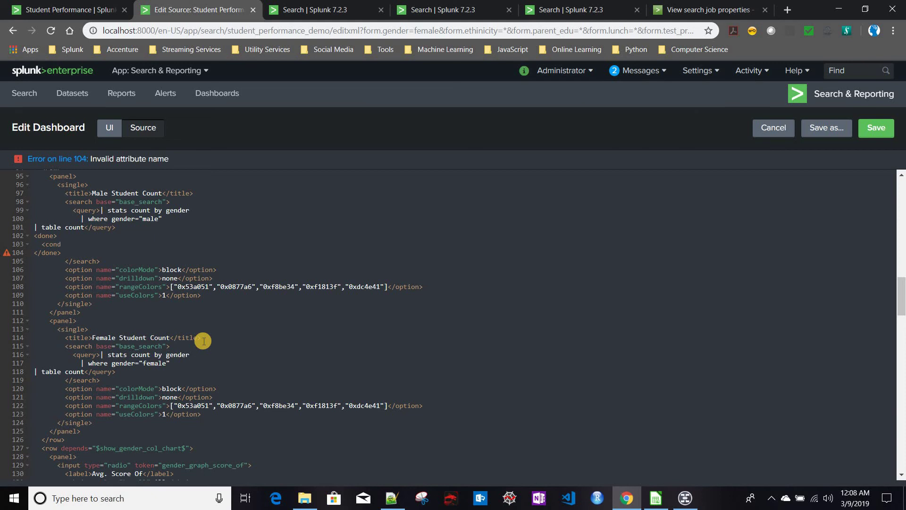
text(itoion></conditoion>)
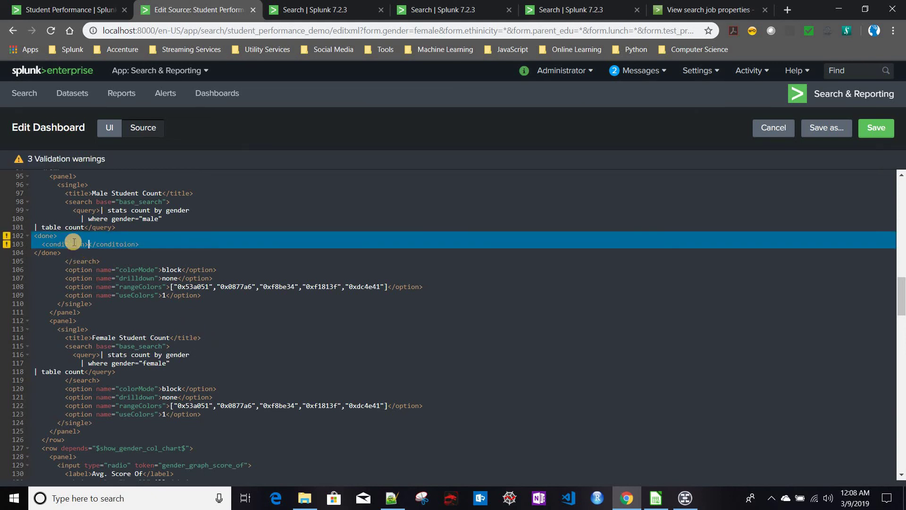
click(74, 241)
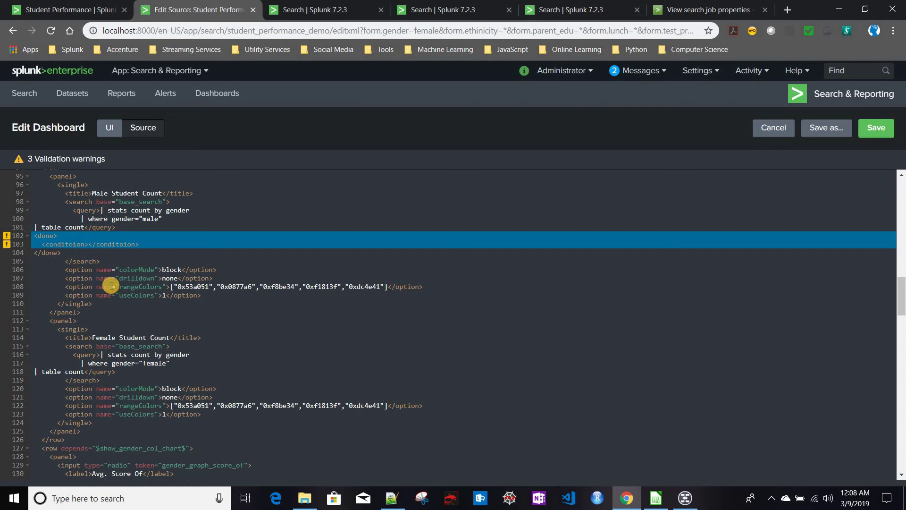
key(Delete)
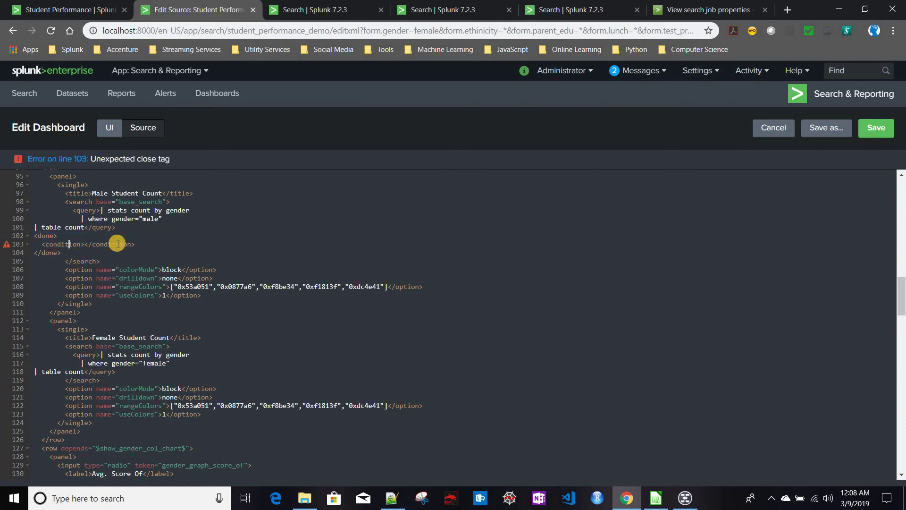
click(115, 244)
key(Delete)
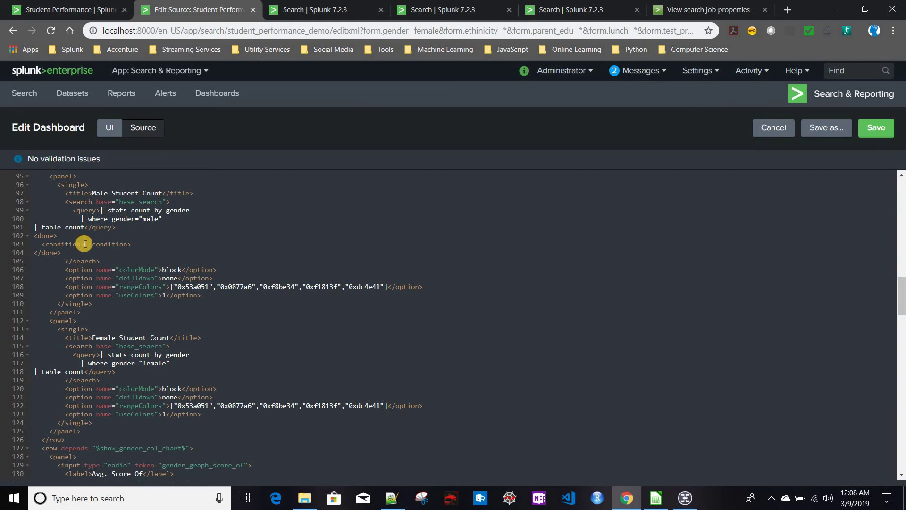
click(85, 243)
key(Return)
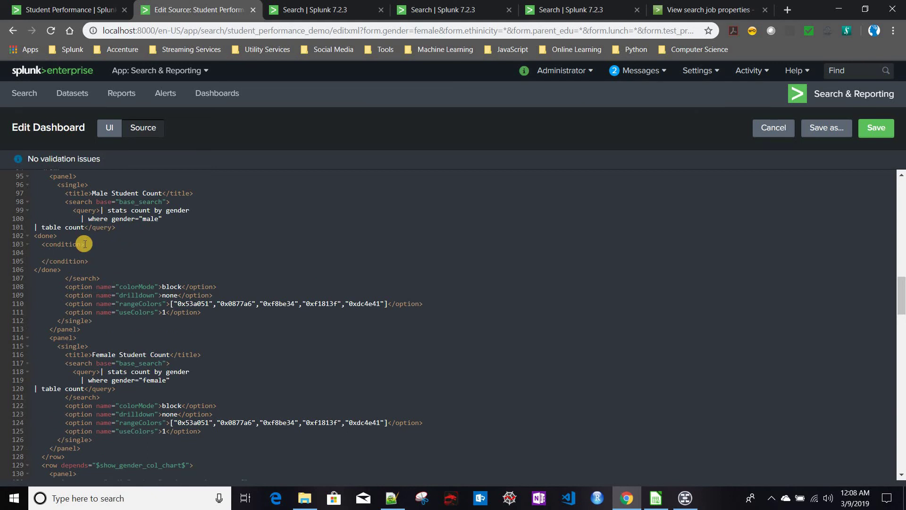
click(43, 240)
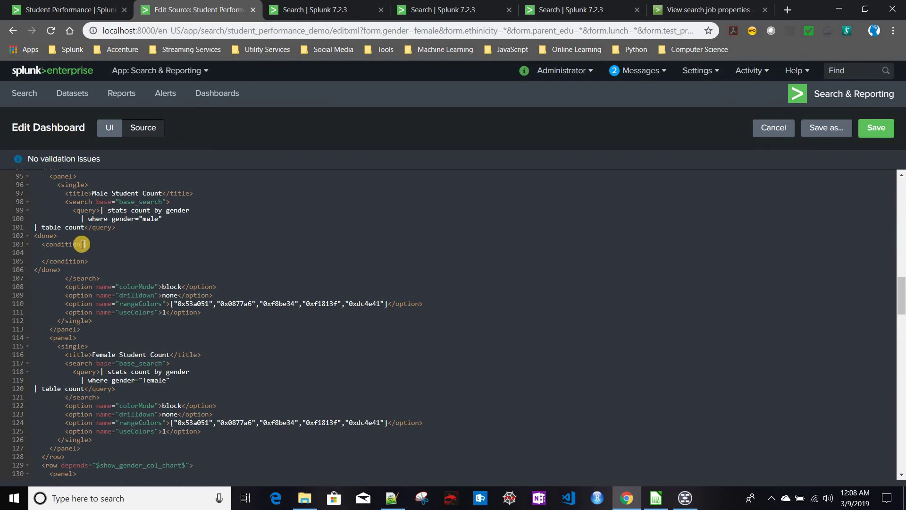
text(match=)
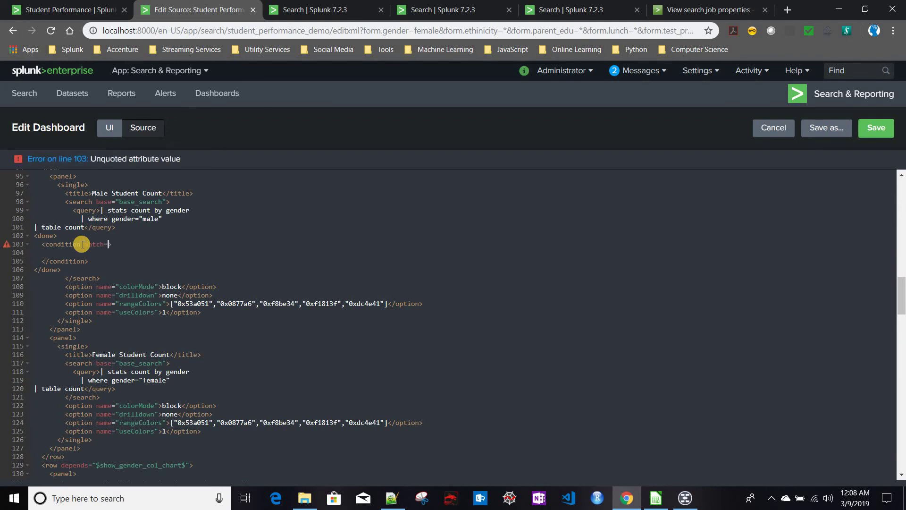
text(")
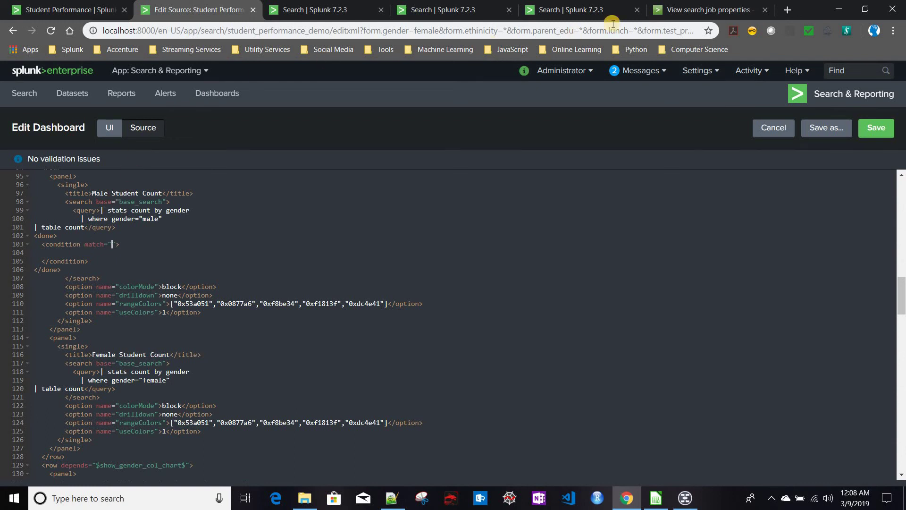
Step: Find the resultCount parameter in the Splunk documentation's Search job properties table and copy its name
click(708, 10)
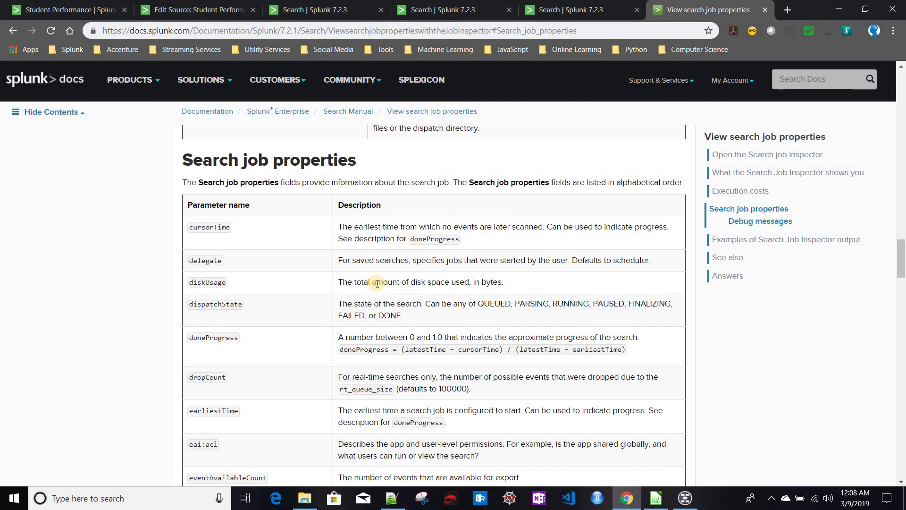
scroll(378, 283, down, 4)
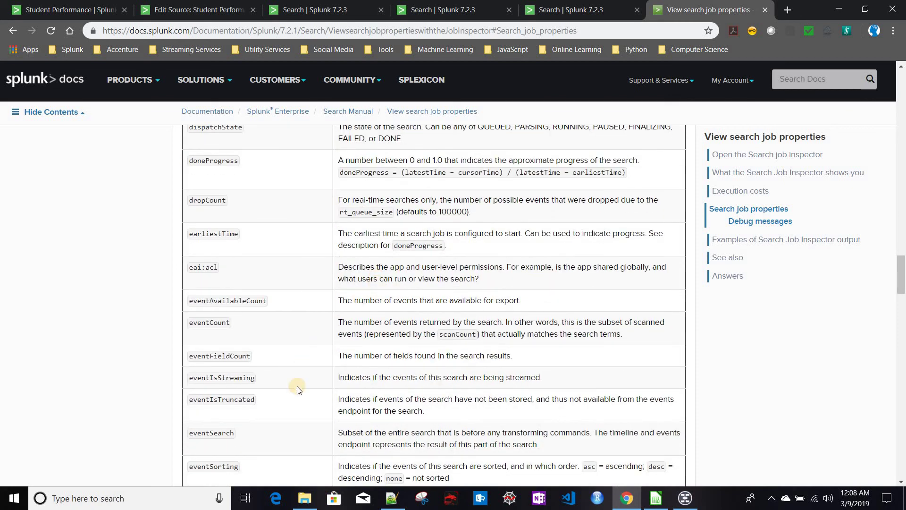
scroll(296, 386, down, 3)
scroll(296, 386, down, 3)
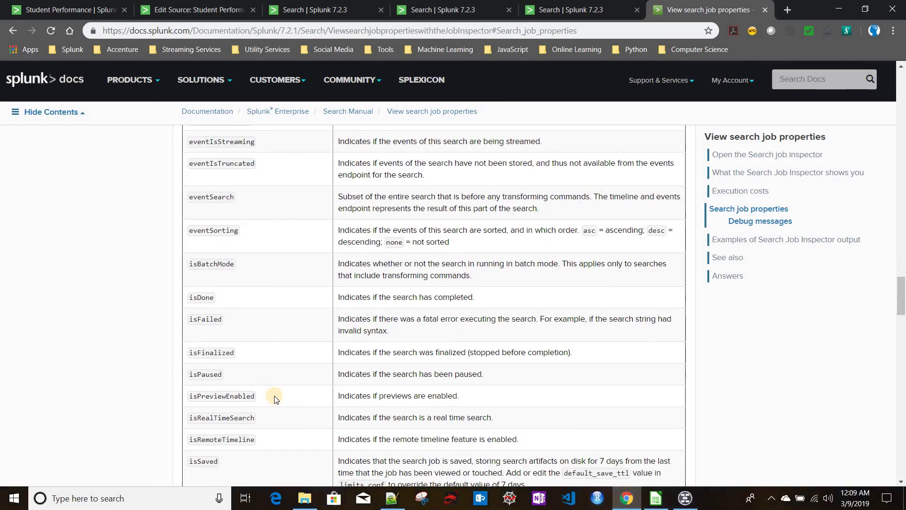
scroll(276, 399, down, 8)
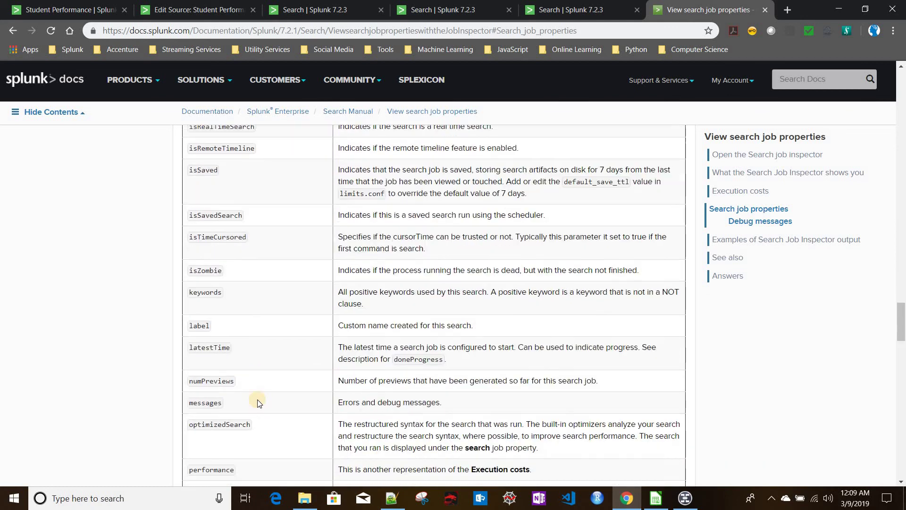
scroll(258, 402, down, 4)
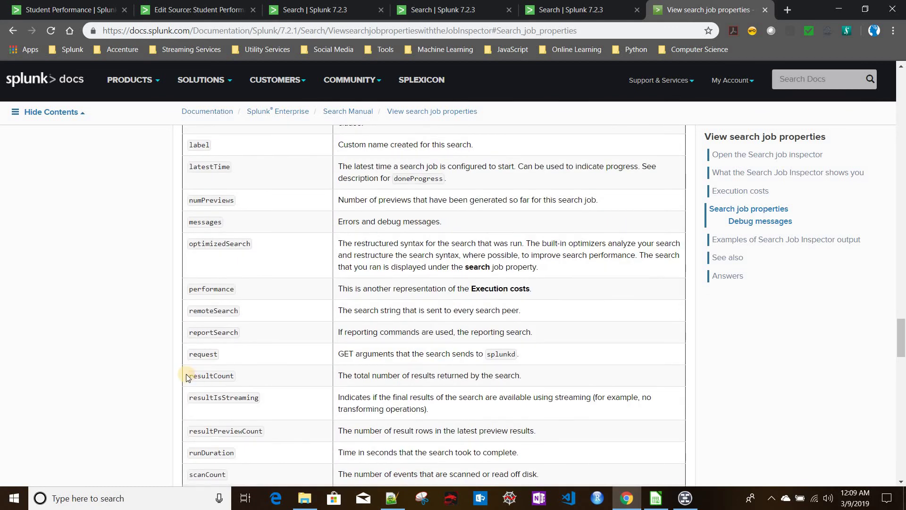
double_click(202, 376)
key(ctrl+c)
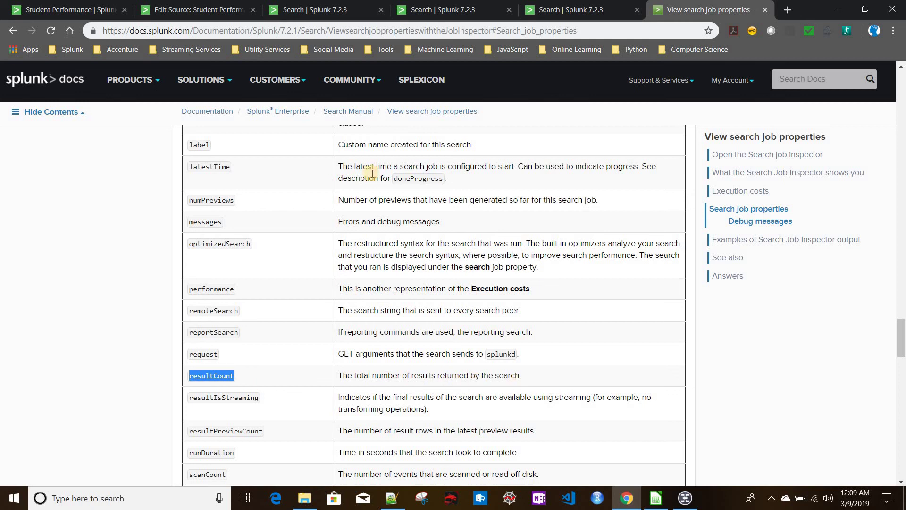
Step: Fill the condition's match attribute with "$job.resultCount$==0", using the copied property name
click(198, 10)
click(145, 242)
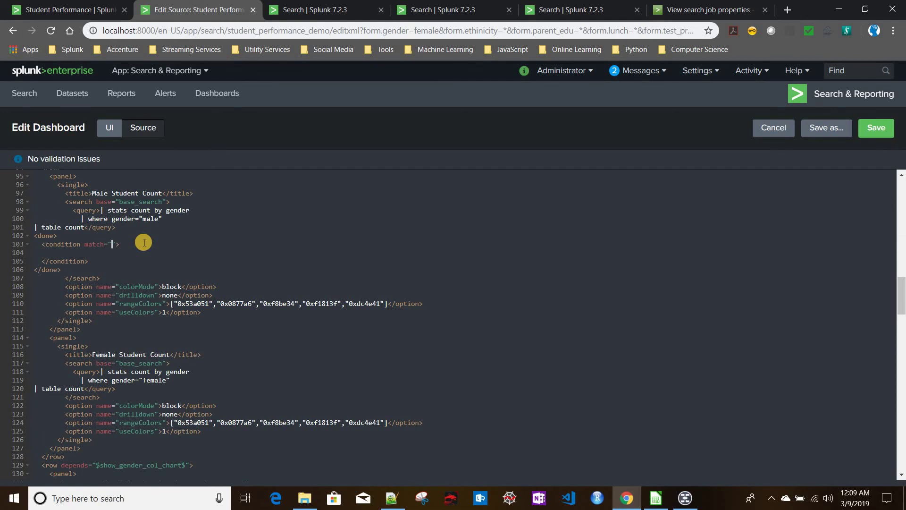
text($$)
key(Left)
text(job.)
key(ctrl+v)
key(Right)
text(==0)
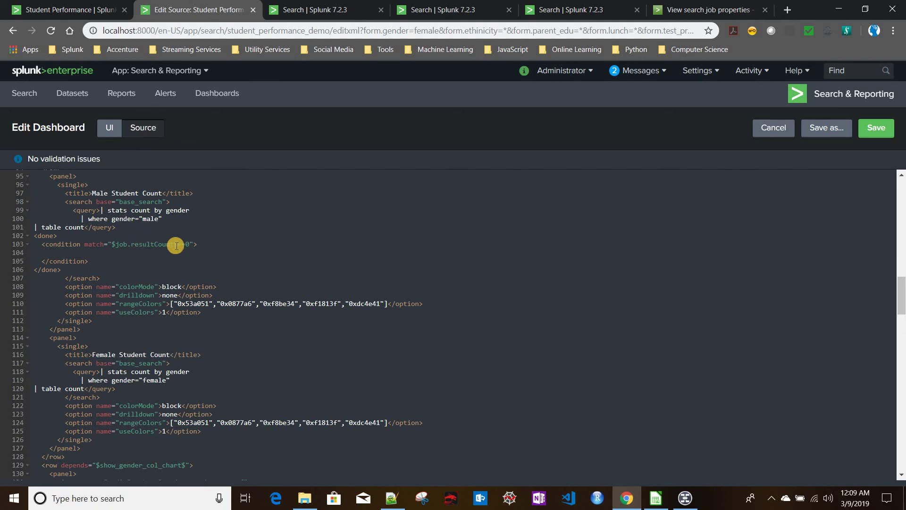
key(BackSpace)
text(0)
Step: Replace the dollar signs around job.resultCount with single quotes so the match reads "'job.resultCount'==0"
key(Left)
key(Left)
key(Left)
key(Left)
key(Left)
key(Left)
key(Left)
key(Left)
key(Left)
key(Left)
key(Left)
key(Left)
key(Left)
key(Left)
key(Left)
key(Left)
key(Left)
key(Left)
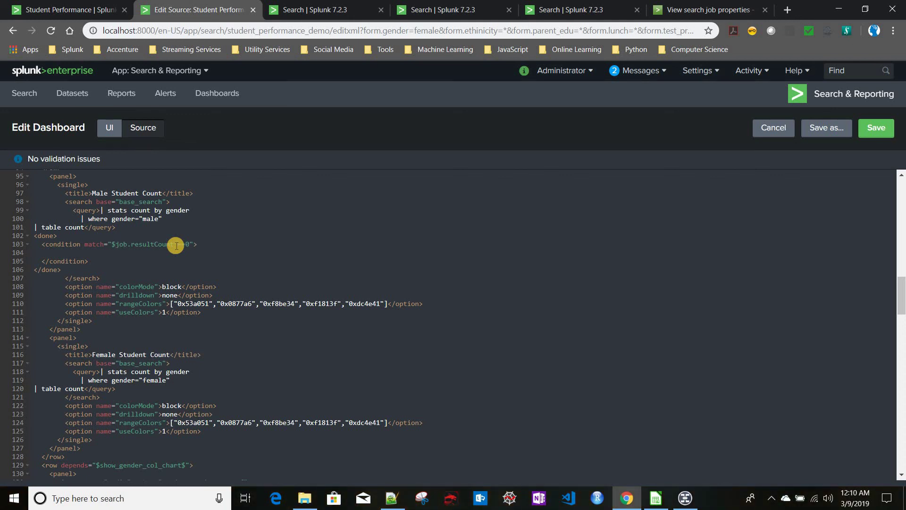
key(BackSpace)
text(')
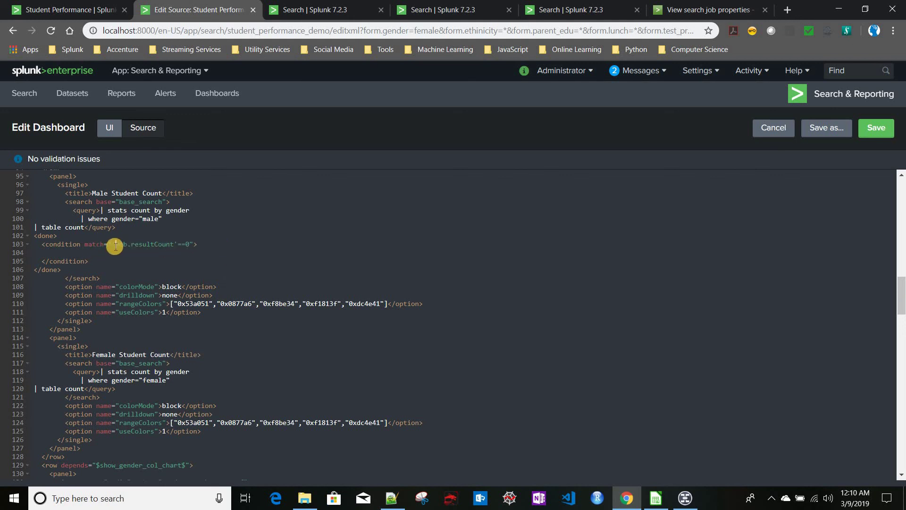
Step: Add a set element for the token "hide_male_single_val" inside the male count search's job.resultCount condition
click(66, 254)
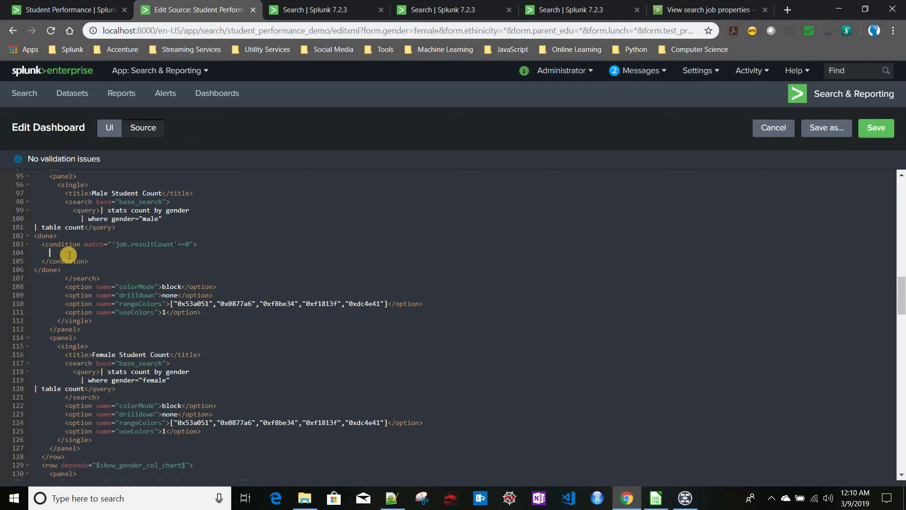
text(<set)
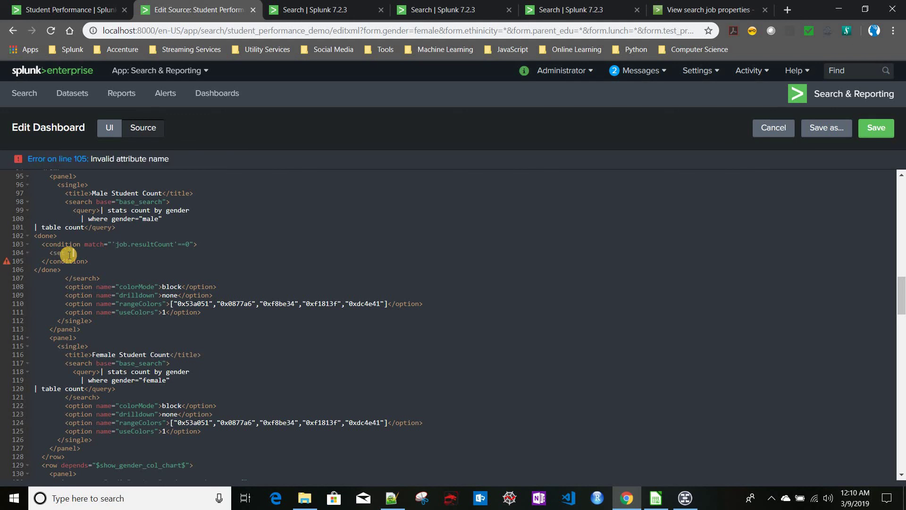
text( token=)
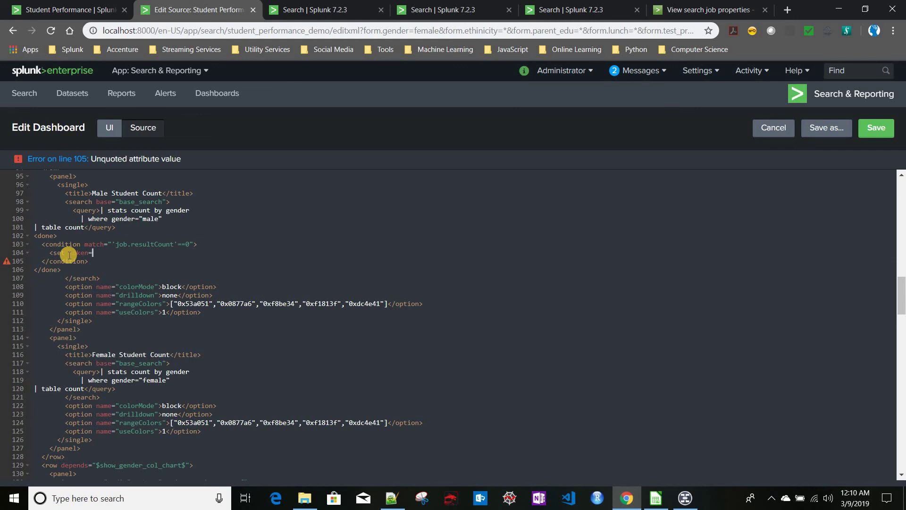
text("")
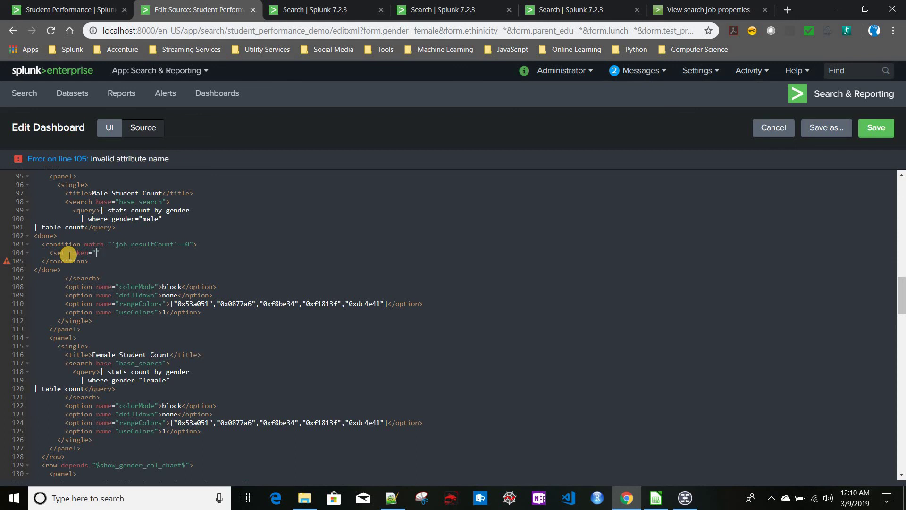
text(hide_male_single_val)
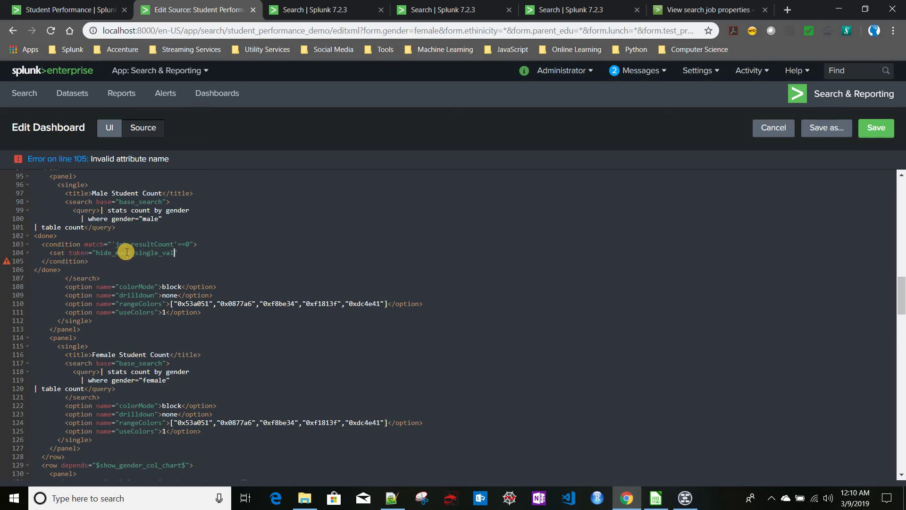
click(183, 251)
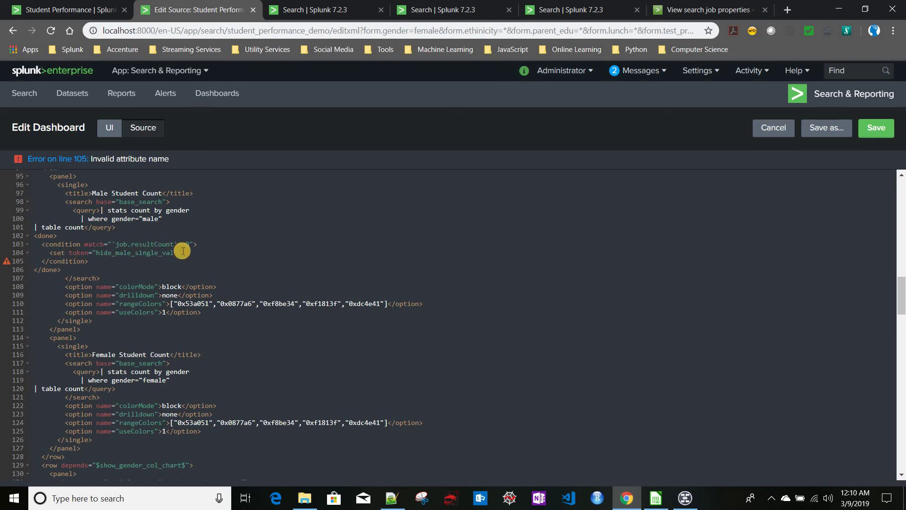
text(></set>)
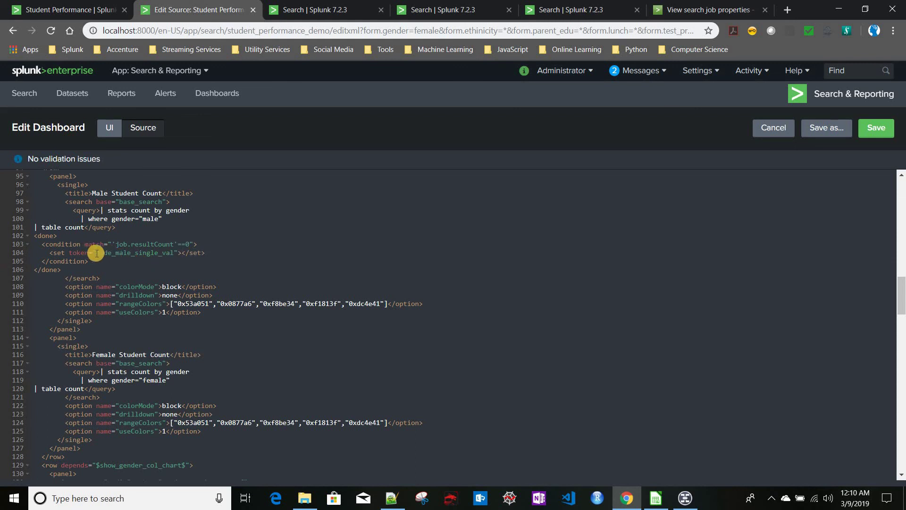
Step: Give the Male Student Count panel a rejects attribute of "$hide_male_single_val$", reusing the copied token name
double_click(172, 253)
key(ctrl+c)
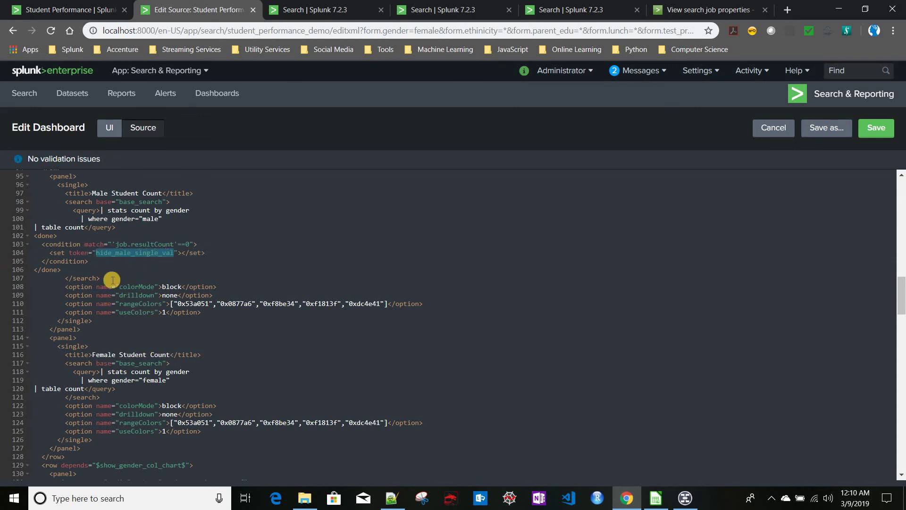
scroll(113, 280, up, 3)
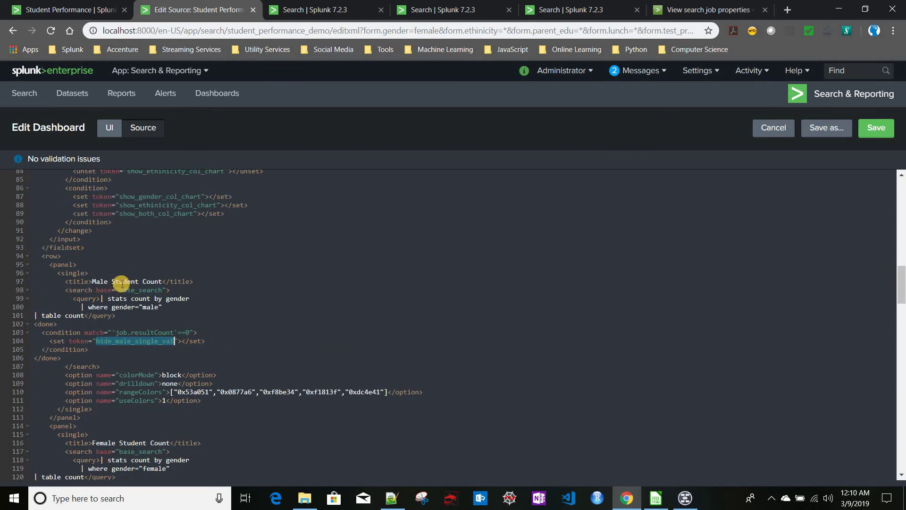
click(73, 263)
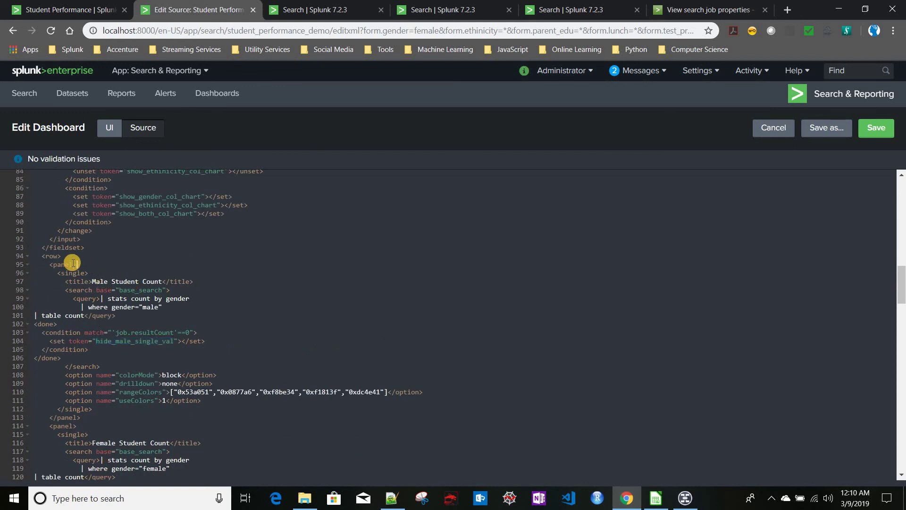
text(rejects=")
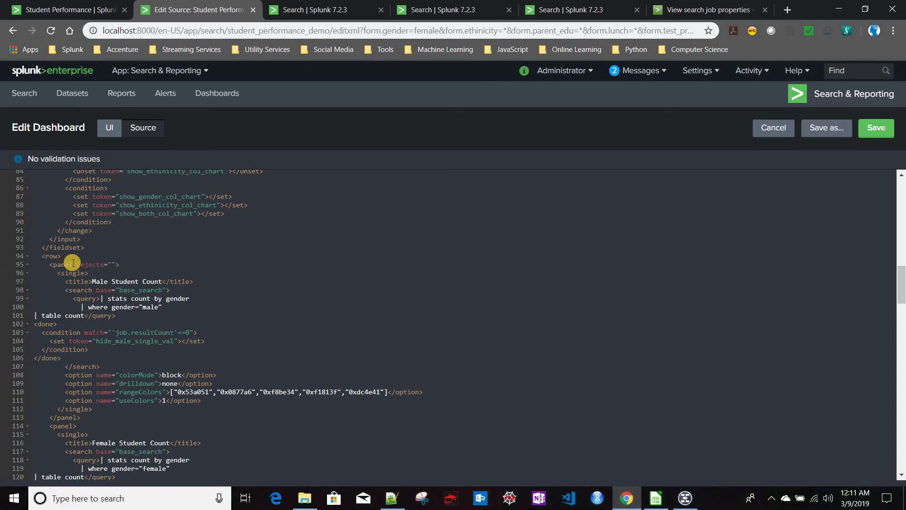
text($$)
key(Left)
key(ctrl+v)
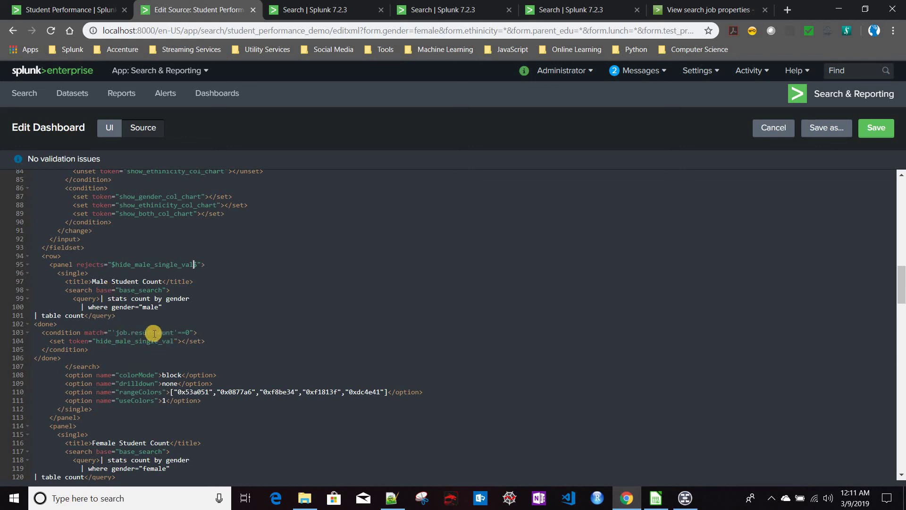
Step: Add a second condition element without a match attribute below the first one in the done element, with a blank line between its tags
click(95, 350)
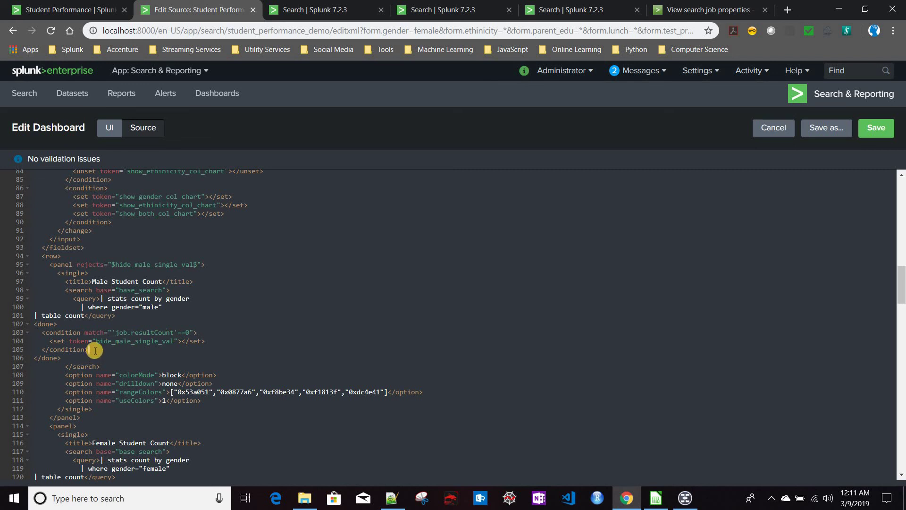
key(Return)
text(<)
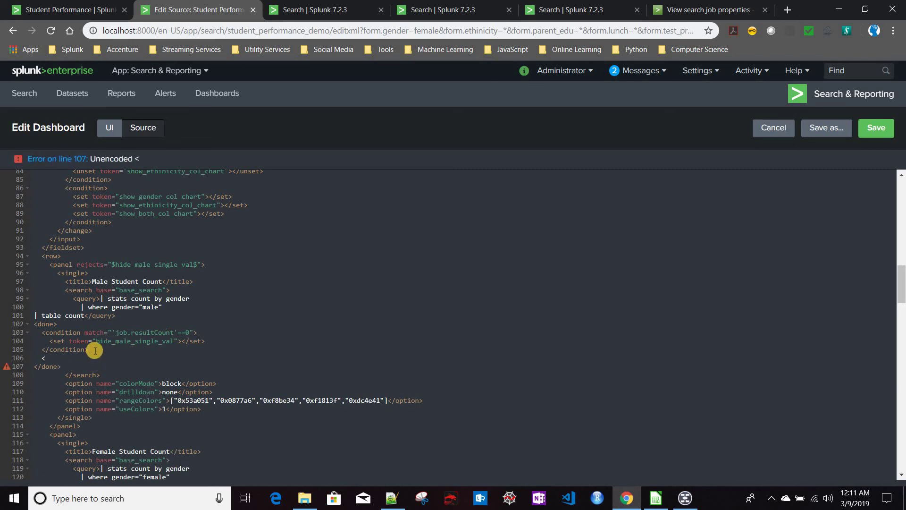
text(condition></condition>)
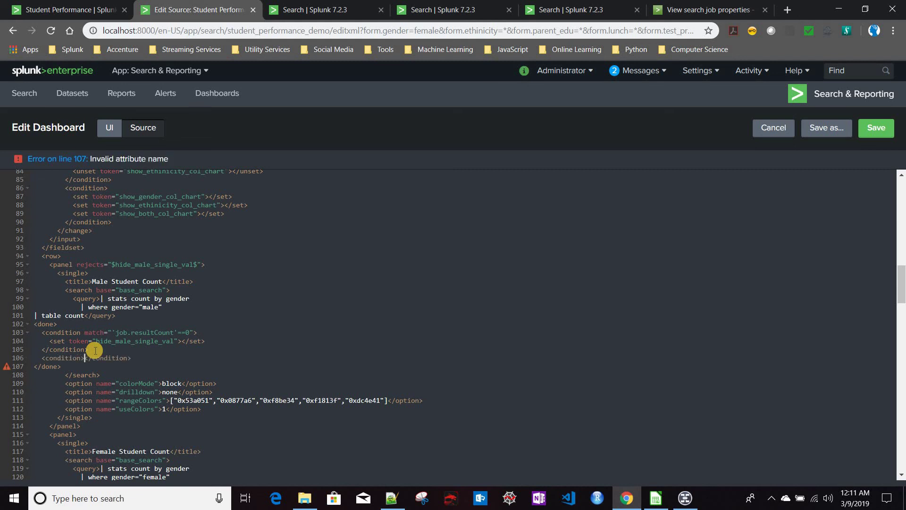
key(Return)
Step: Copy the hide_male_single_val set line into the second condition and change its opening and closing tags to unset
drag(43, 346, 137, 345)
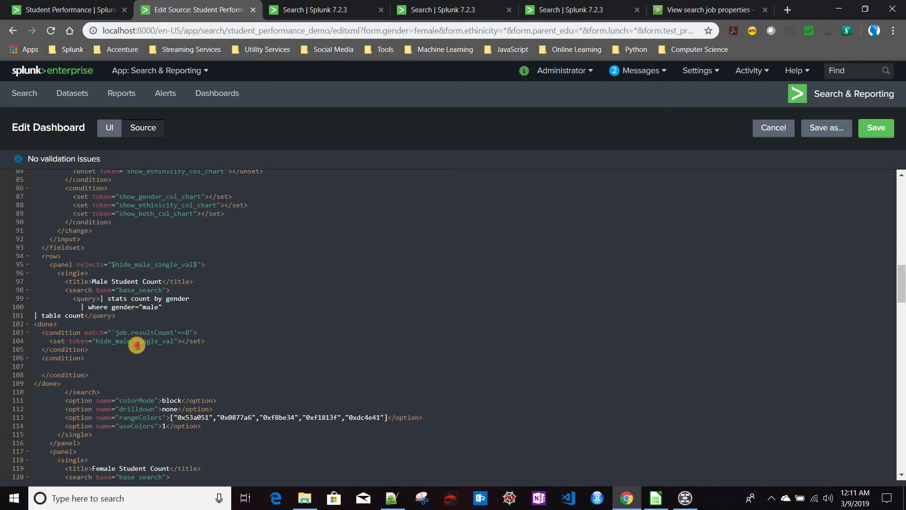
drag(46, 341, 219, 340)
key(ctrl+c)
click(84, 365)
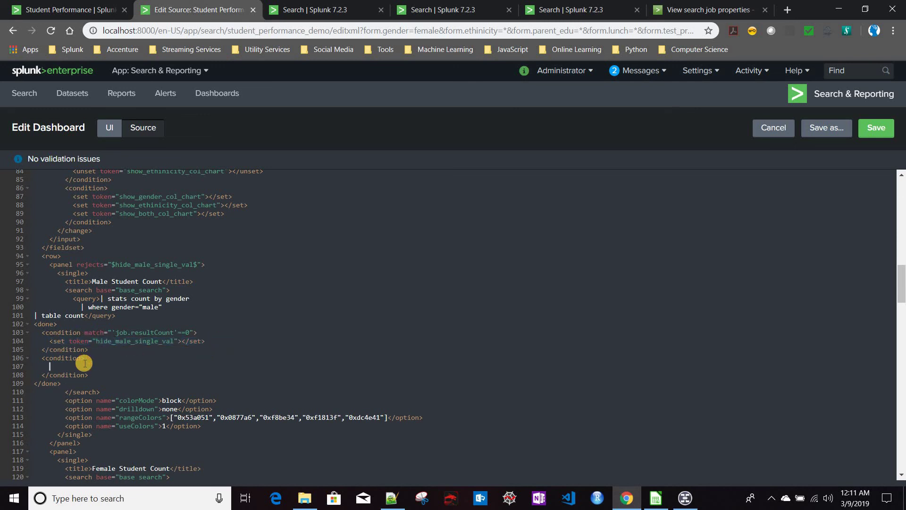
key(ctrl+v)
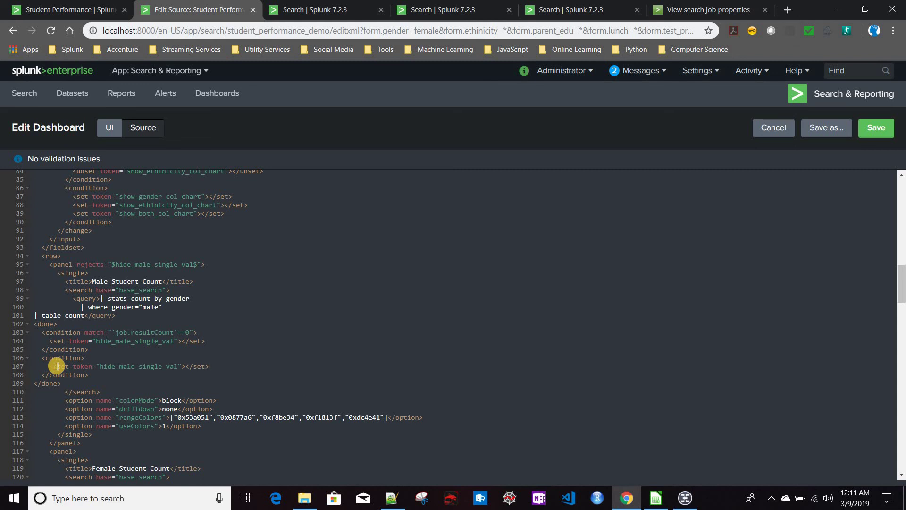
click(57, 367)
text(un)
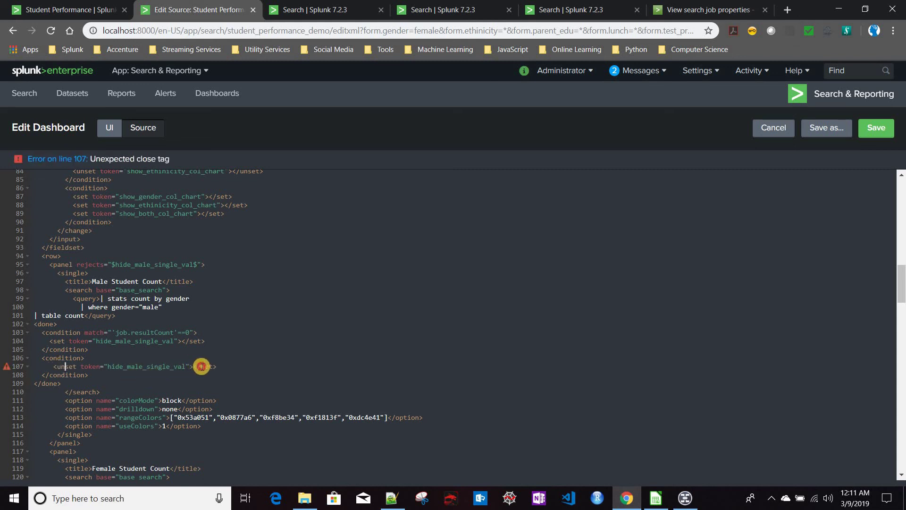
click(202, 367)
text(un)
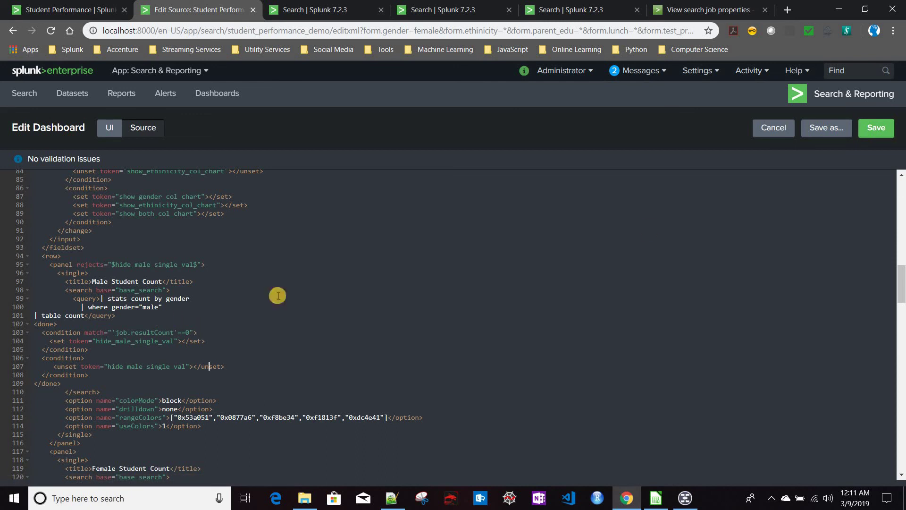
Step: Save the dashboard and reload it with the form parameters removed from its URL
click(877, 128)
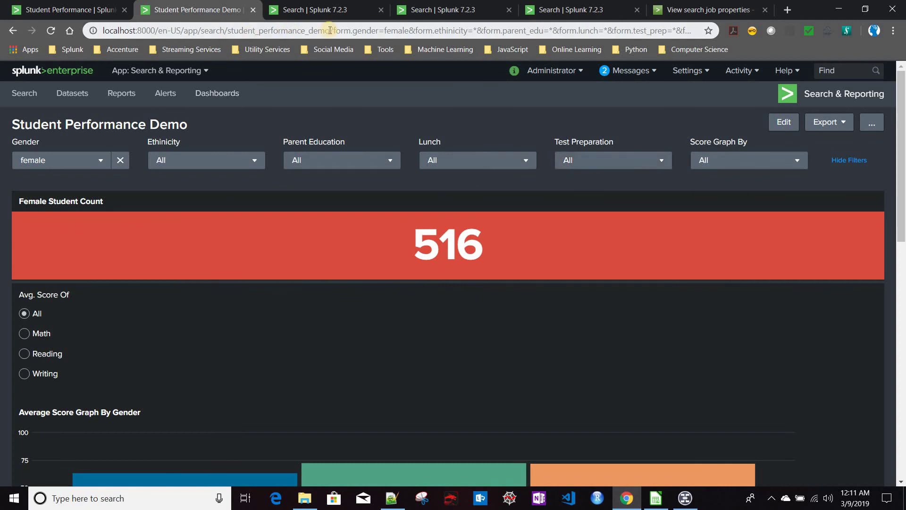
drag(330, 29, 904, 68)
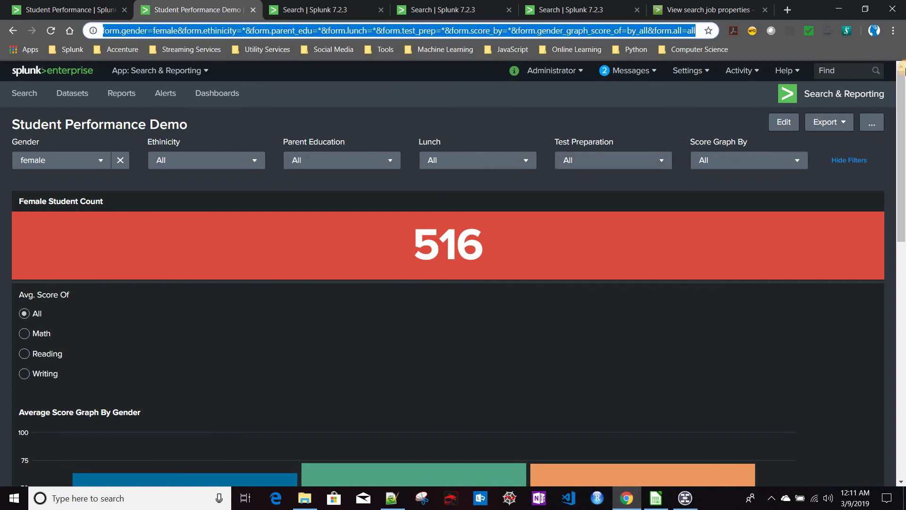
key(BackSpace)
key(Return)
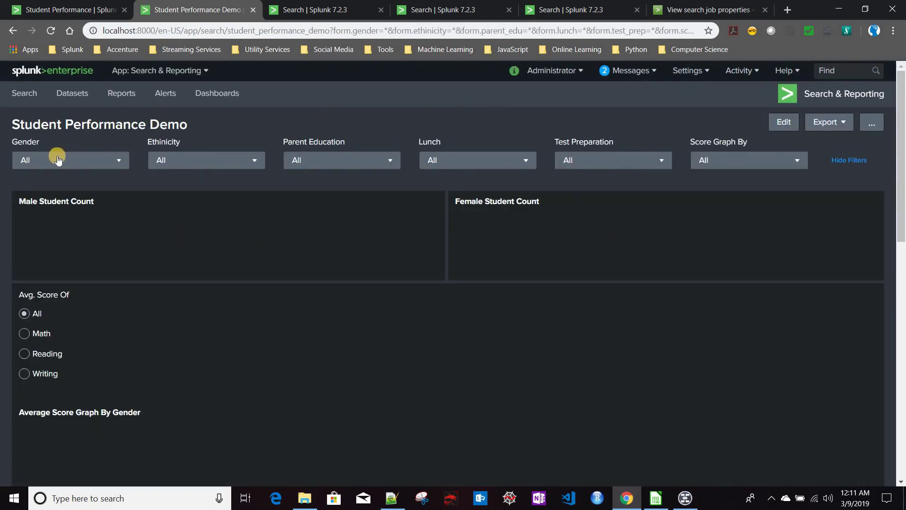
Step: Filter the dashboard by the gender female to check how the student count panels respond
click(57, 161)
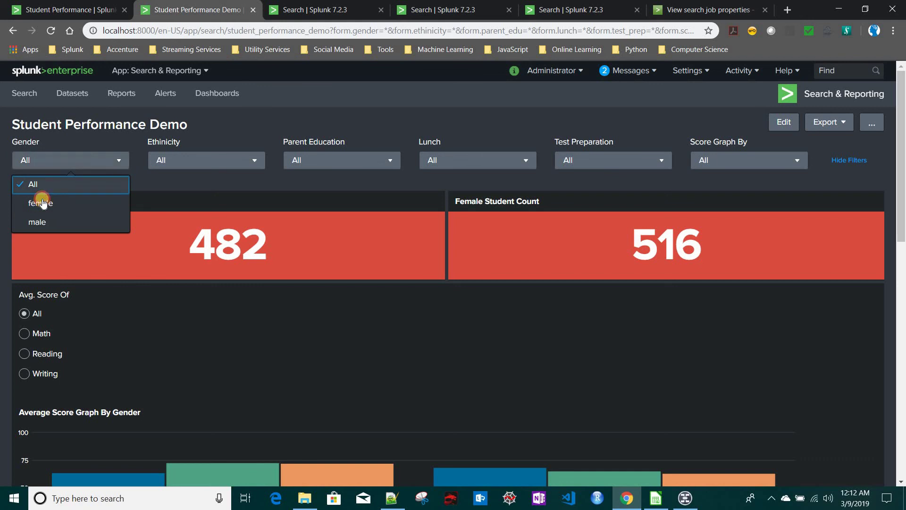
click(42, 202)
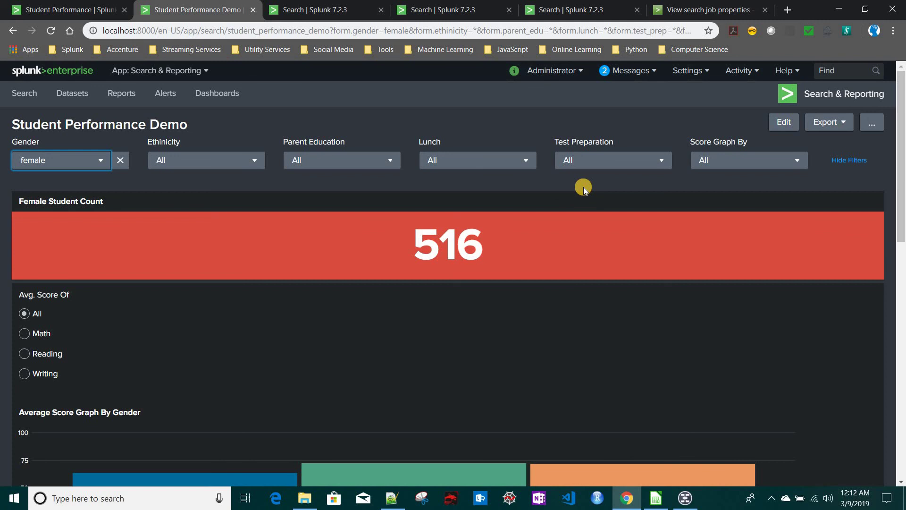
click(600, 162)
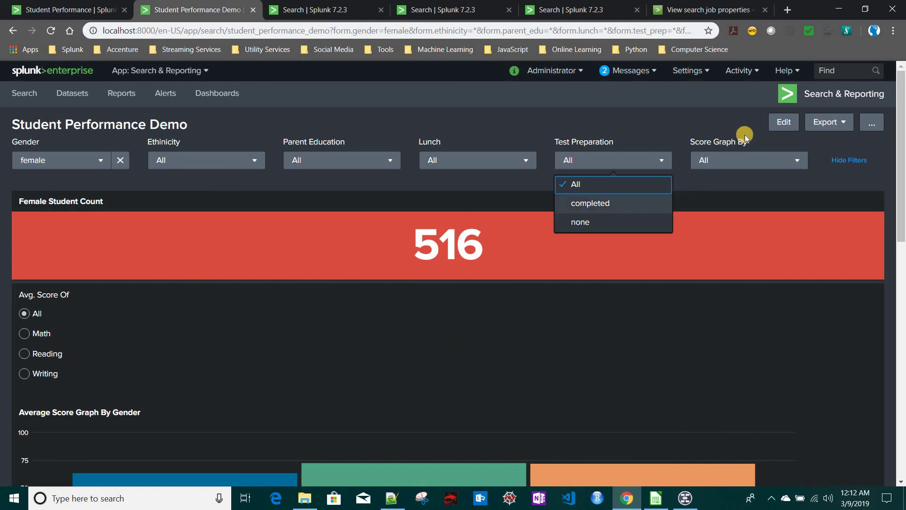
Step: Open the dashboard's XML source and insert an init element with a blank line inside, directly above the dashboard label
click(778, 124)
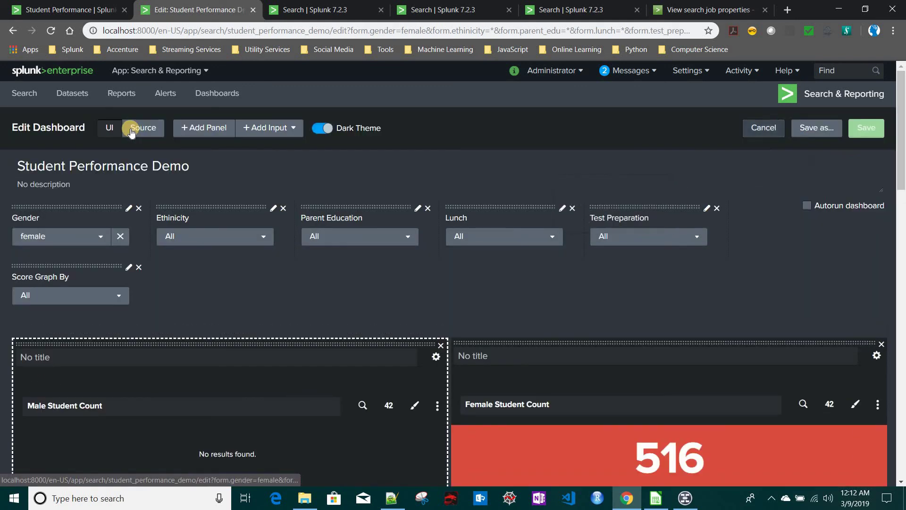
click(137, 126)
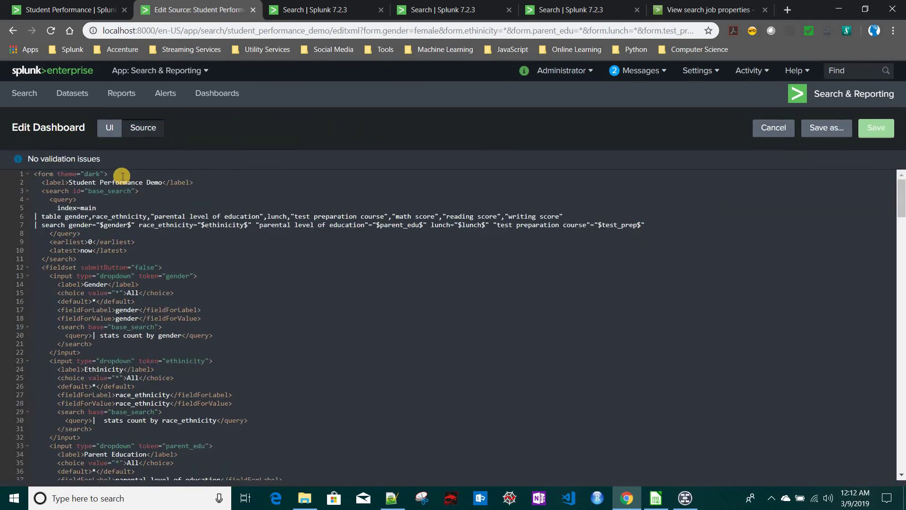
key(Return)
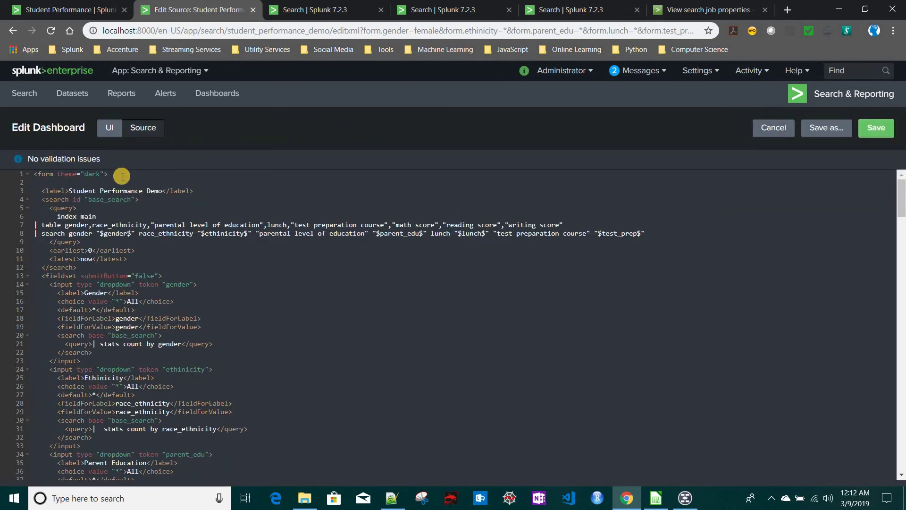
text(<init)
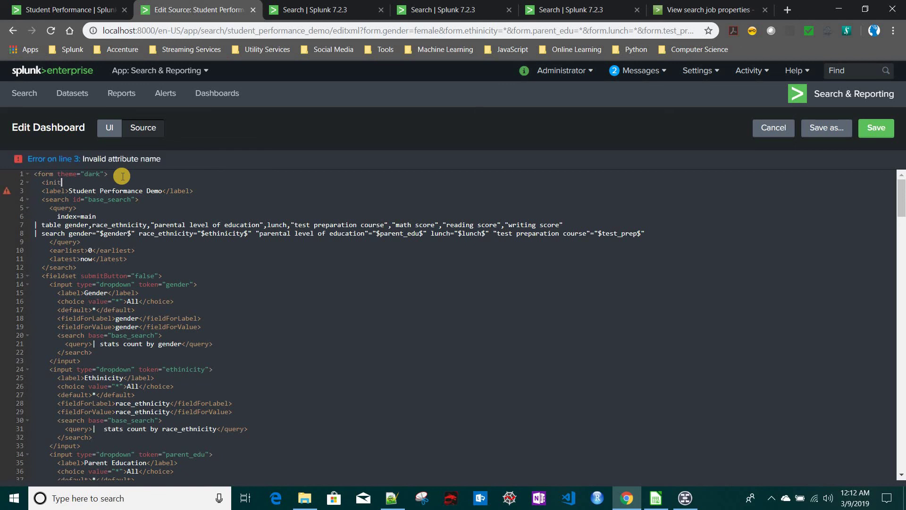
text(>)
key(Return)
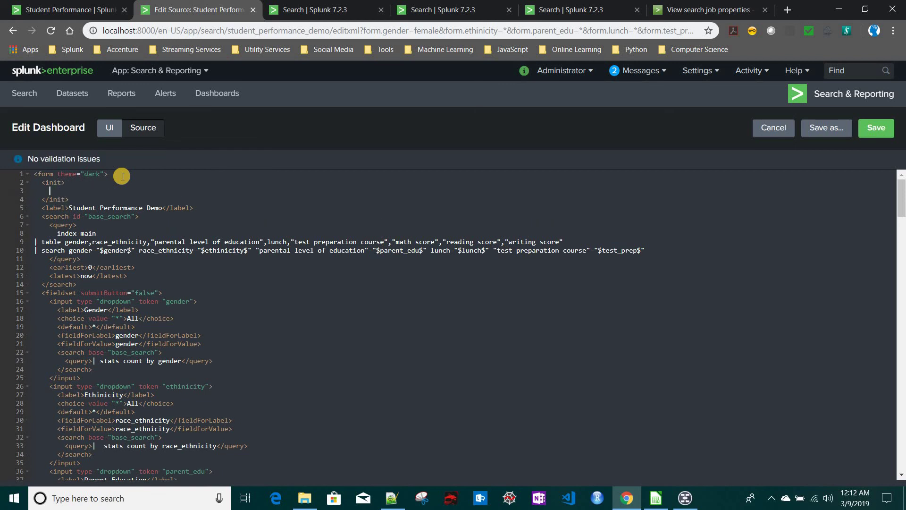
Step: Add a set element inside the init block and give it the token name test_prep, copied from the Test Preparation input
text(<set token)
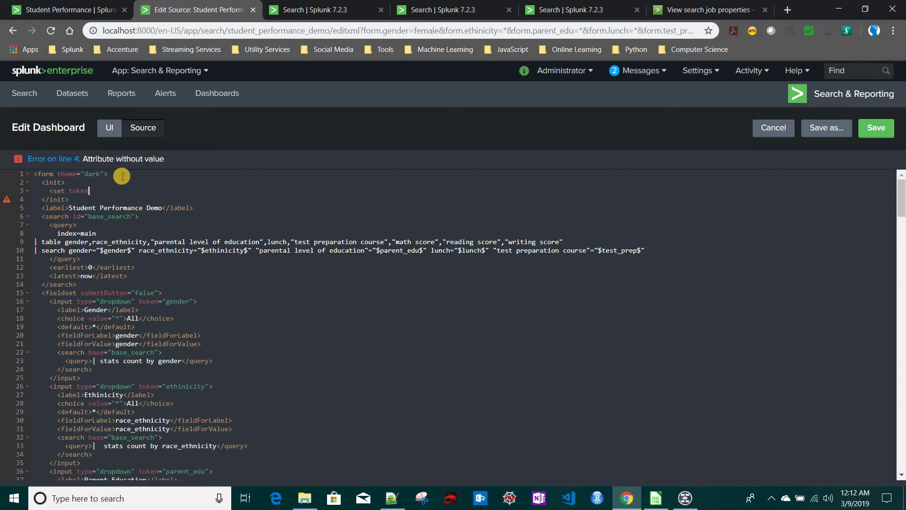
text(=""></set>)
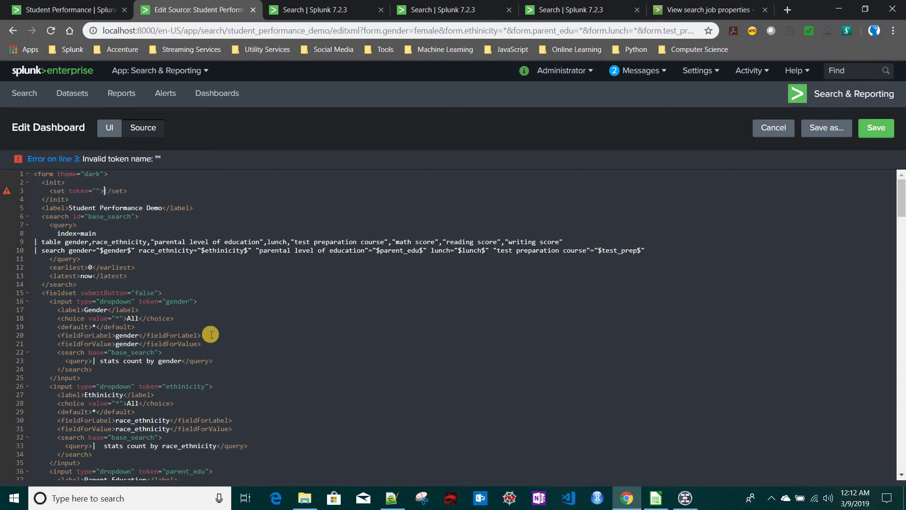
scroll(211, 335, down, 6)
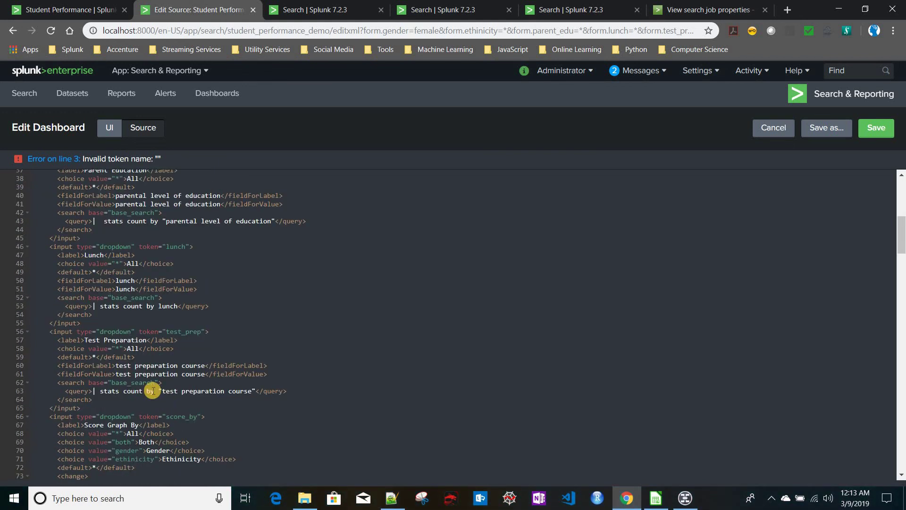
scroll(168, 380, down, 2)
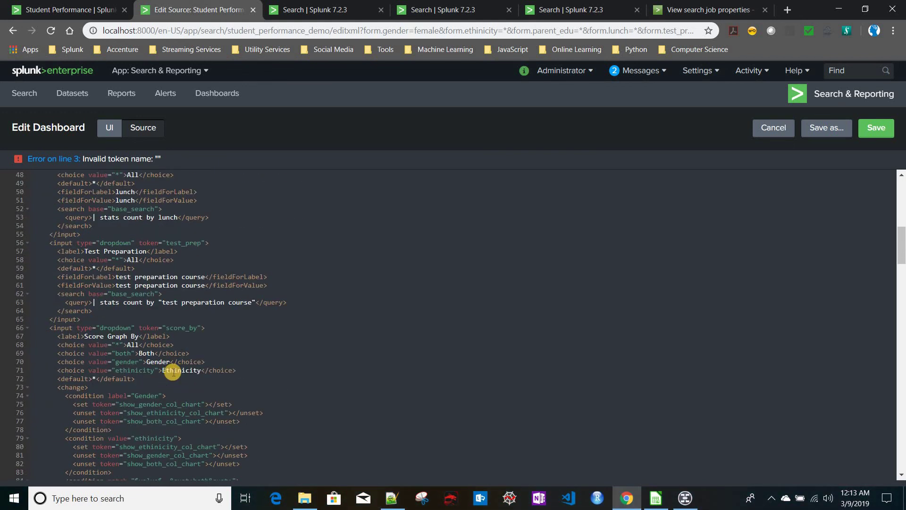
scroll(172, 370, up, 1)
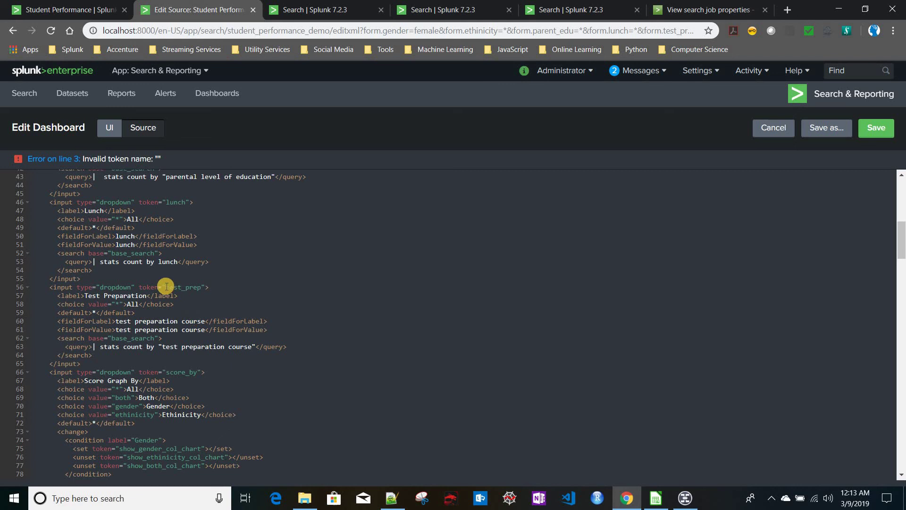
double_click(200, 284)
key(ctrl+c)
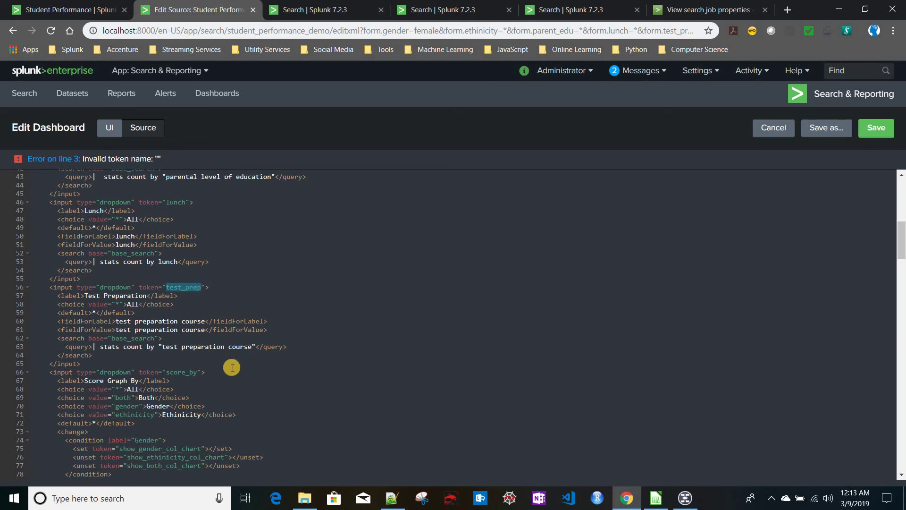
scroll(91, 216, up, 8)
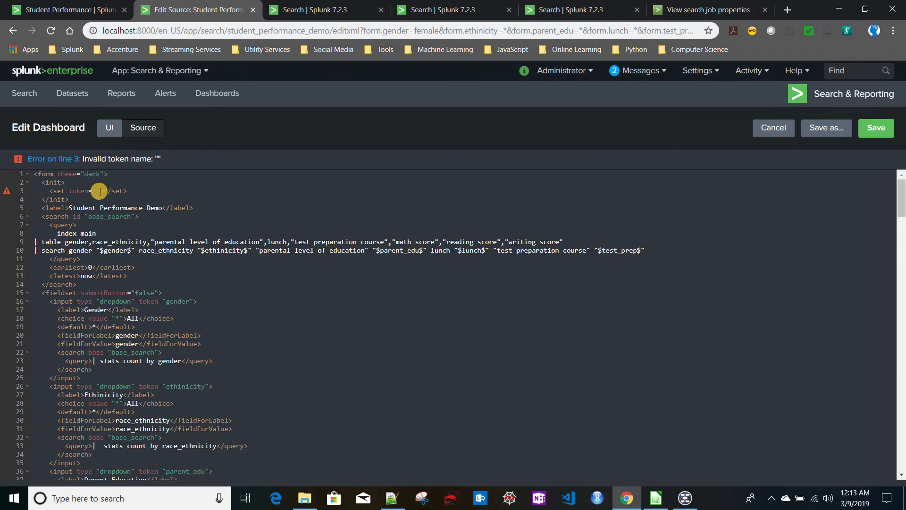
click(99, 191)
key(ctrl+v)
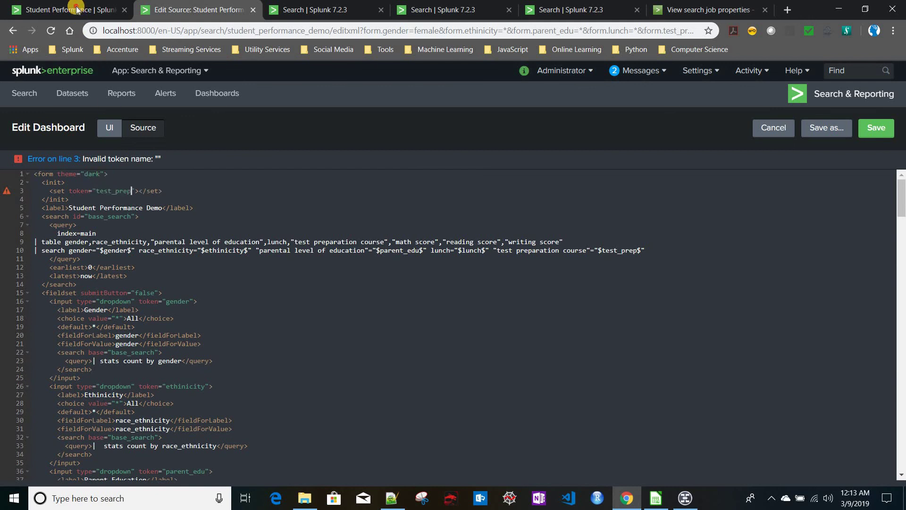
Step: Check the Test Preparation filter on the original Student Performance dashboard and enter completed as the test_prep set value in the init block
click(77, 10)
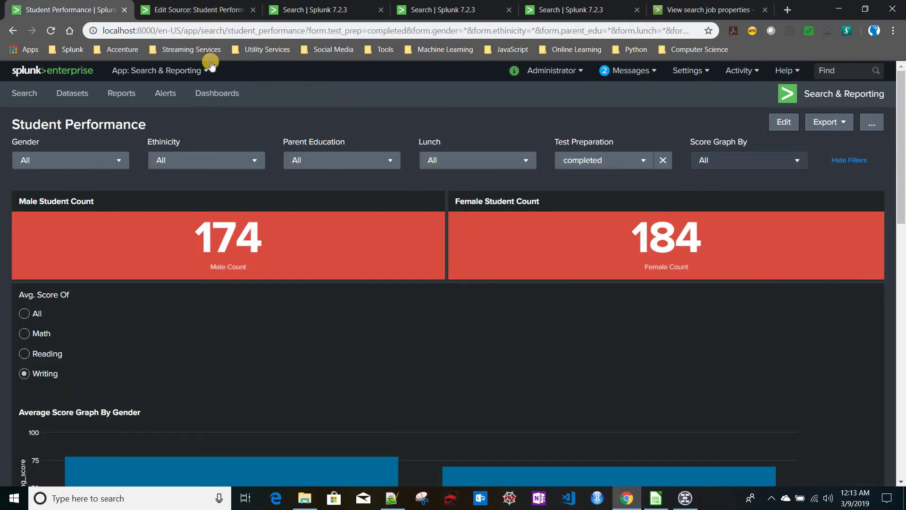
click(189, 11)
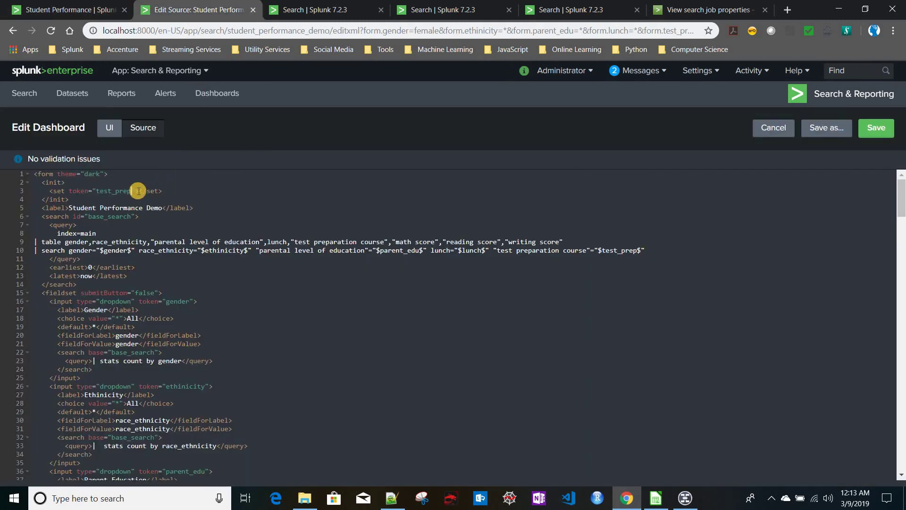
text(ompleted)
Step: Save the dashboard source and reload the dashboard with the form parameters stripped from its URL
click(879, 128)
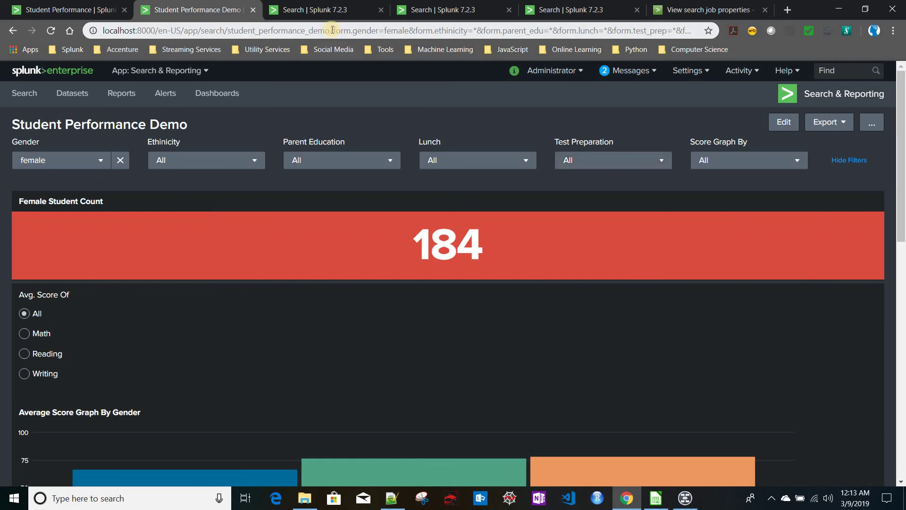
drag(331, 30, 901, 48)
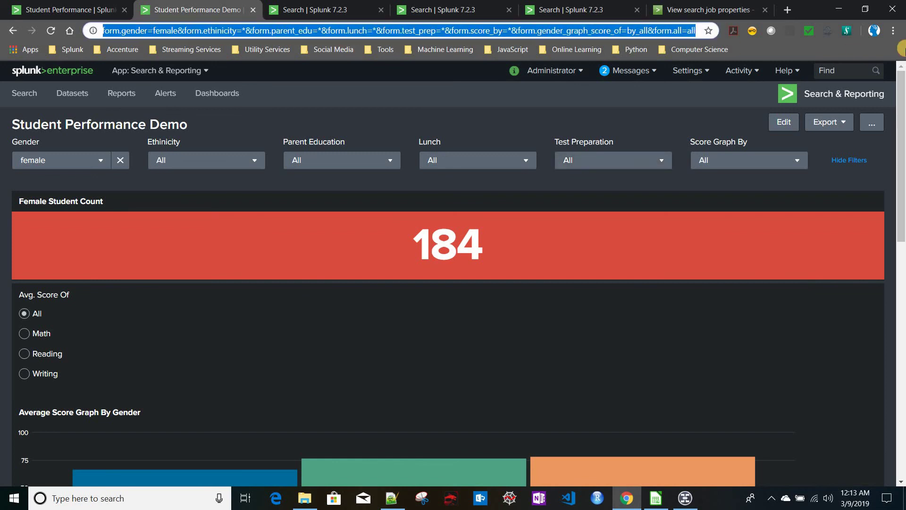
key(BackSpace)
key(Return)
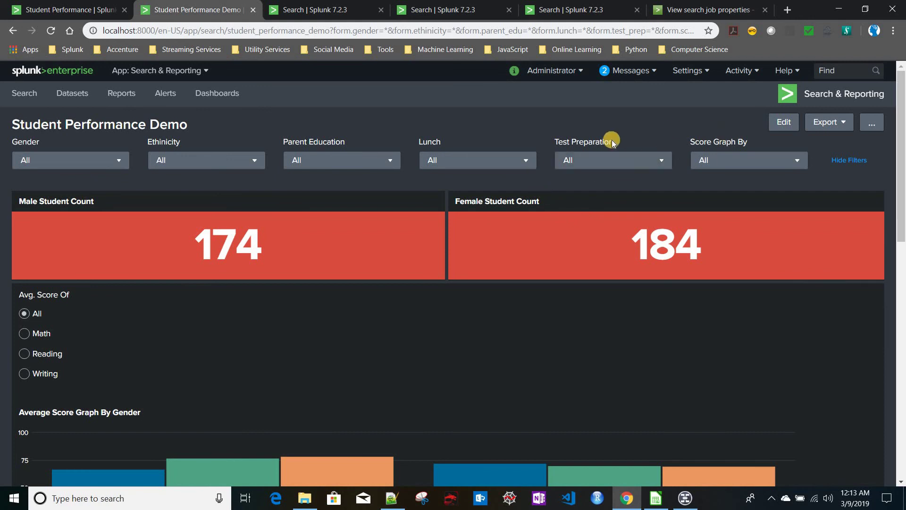
Step: Reopen the dashboard's XML source and change the init token name to form.test_prep
click(788, 121)
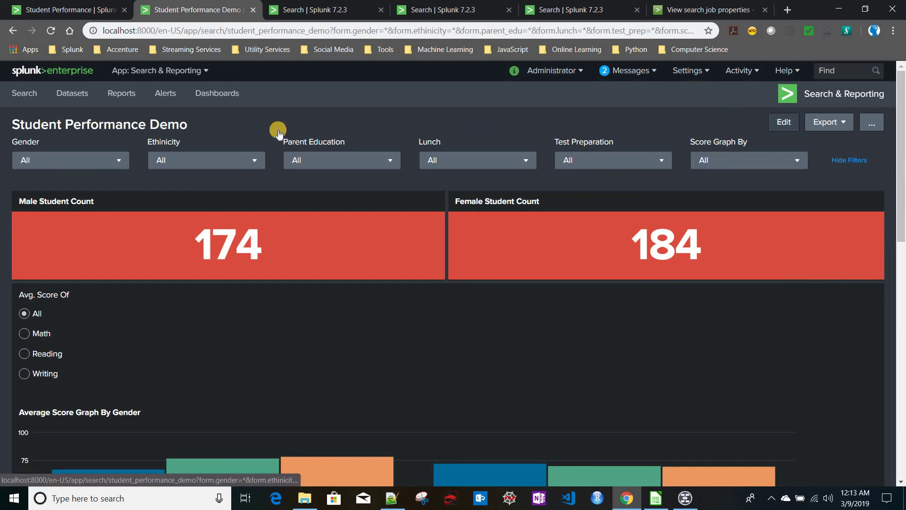
click(149, 129)
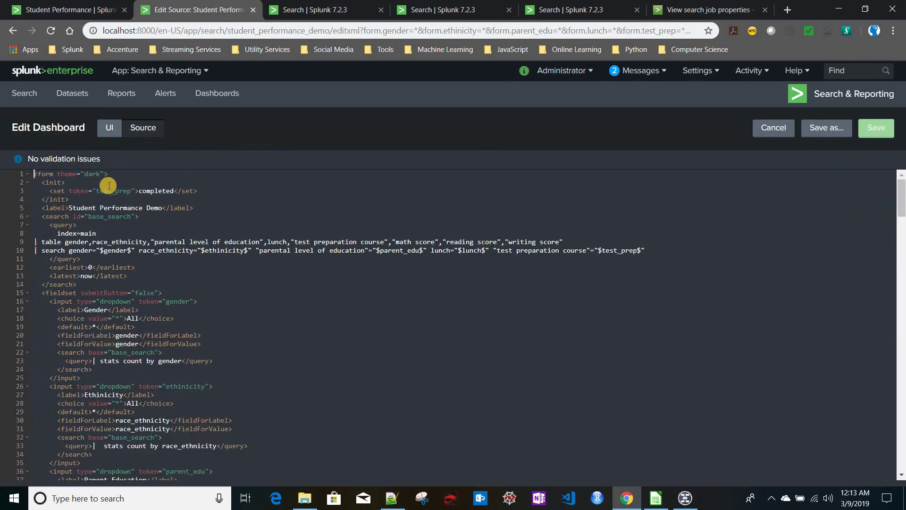
click(95, 192)
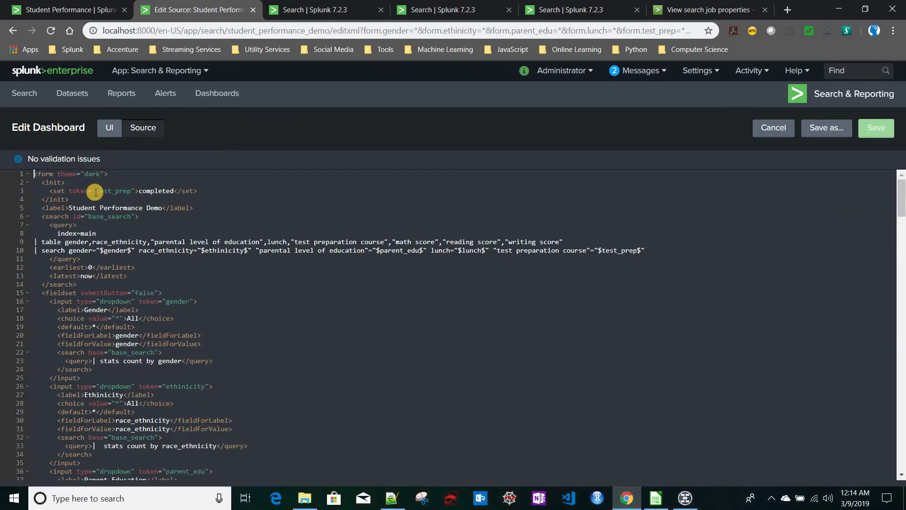
text(form.)
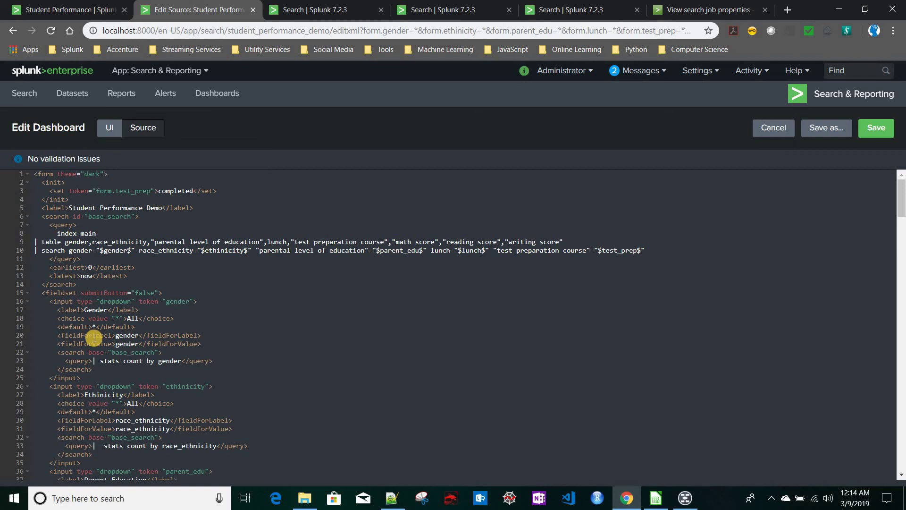
Step: Save the form.test_prep change, reload the dashboard without URL parameters, and look over its filters and score graphs
click(877, 129)
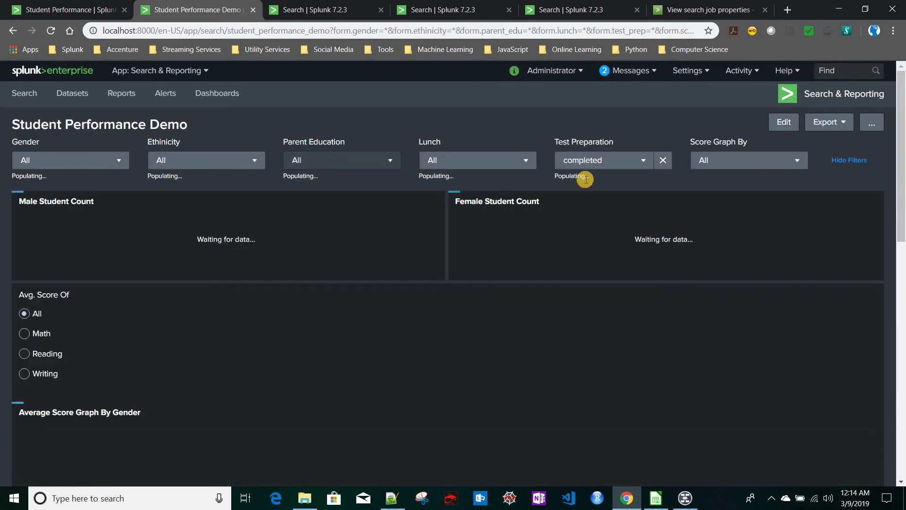
drag(332, 31, 905, 51)
key(BackSpace)
key(Return)
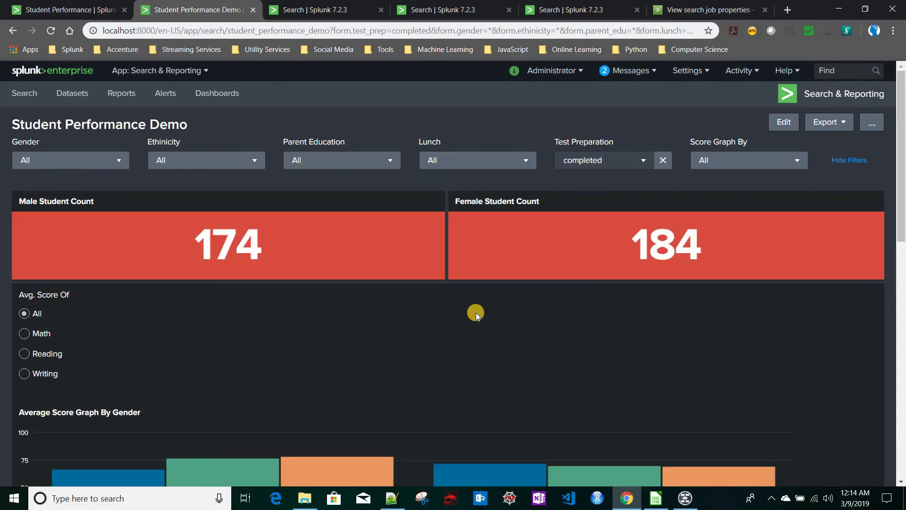
scroll(341, 384, down, 10)
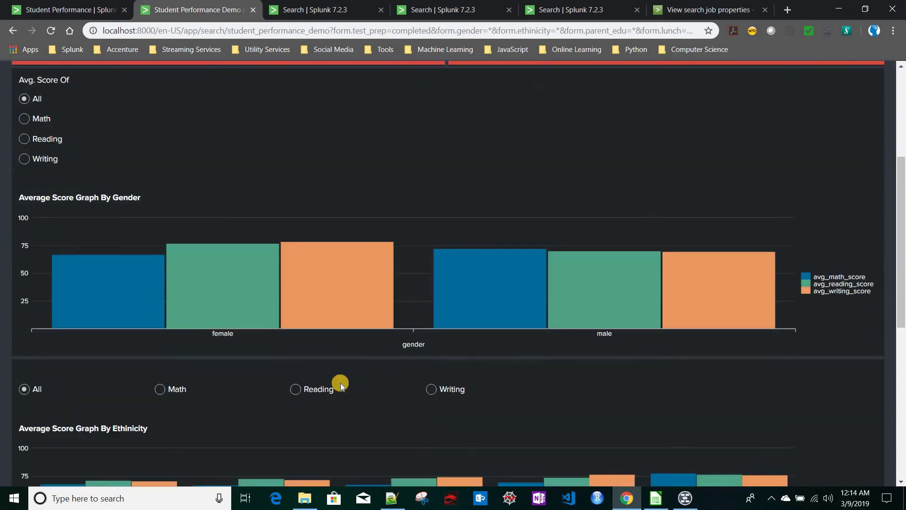
scroll(614, 161, up, 10)
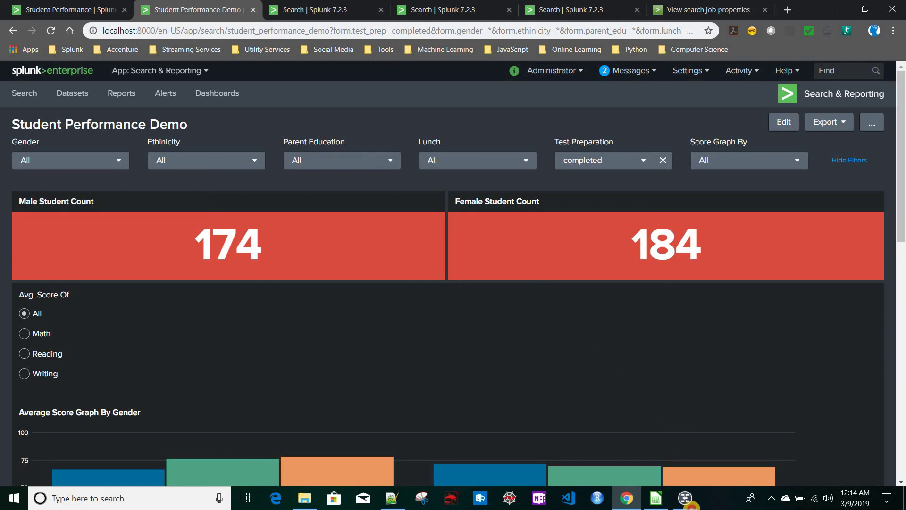
Step: Switch to Edraw MindMaster and review the Visualization and Dashboard page load branches of the Event Handlers mind map
click(685, 498)
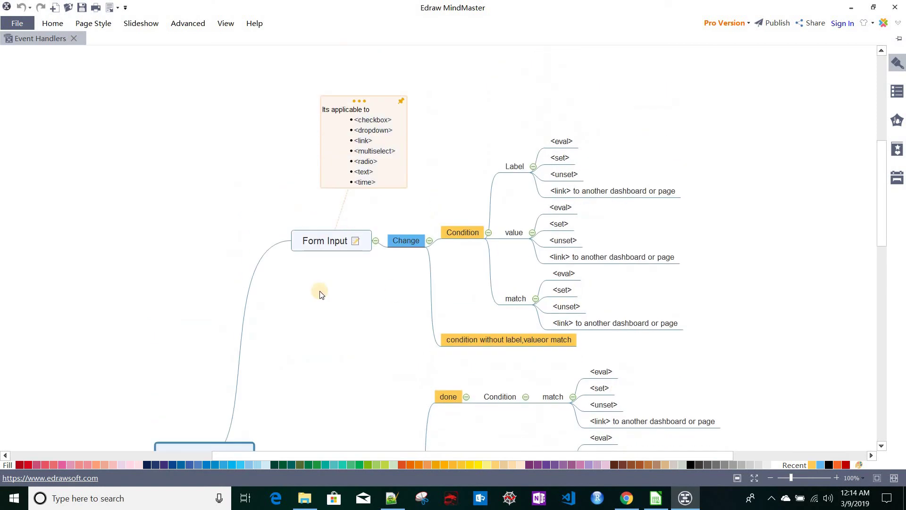
scroll(321, 294, up, 2)
scroll(403, 312, down, 11)
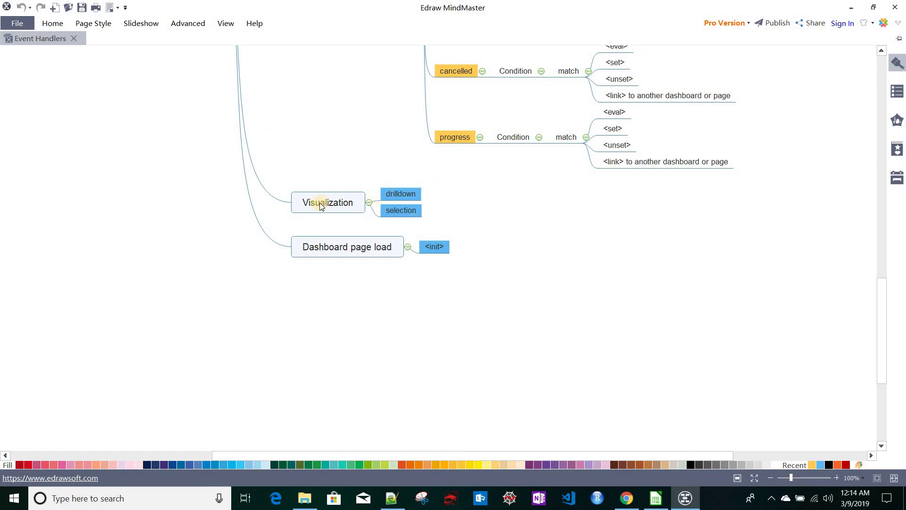
click(401, 194)
Step: Examine the Search States and Form Input Change branches of the Event Handlers mind map, including their conditions and token actions
scroll(513, 355, up, 5)
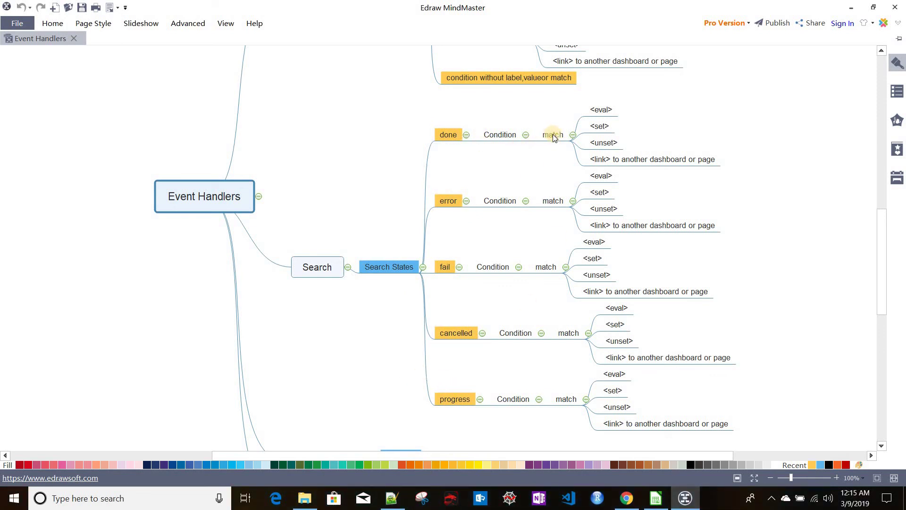
scroll(541, 266, up, 3)
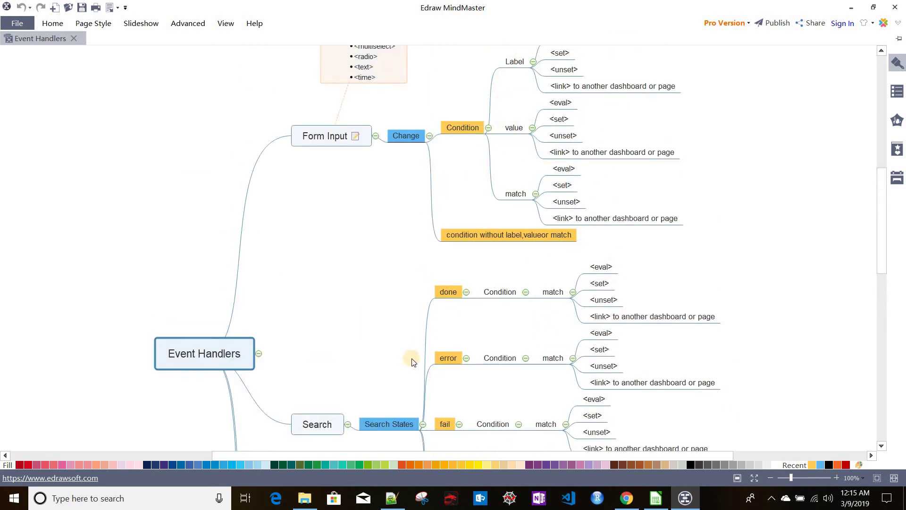
scroll(412, 362, down, 2)
click(378, 321)
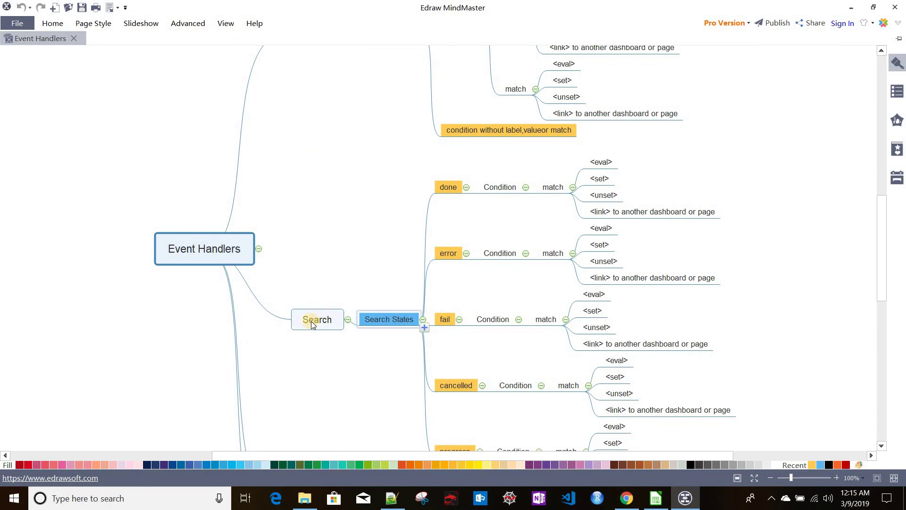
click(311, 324)
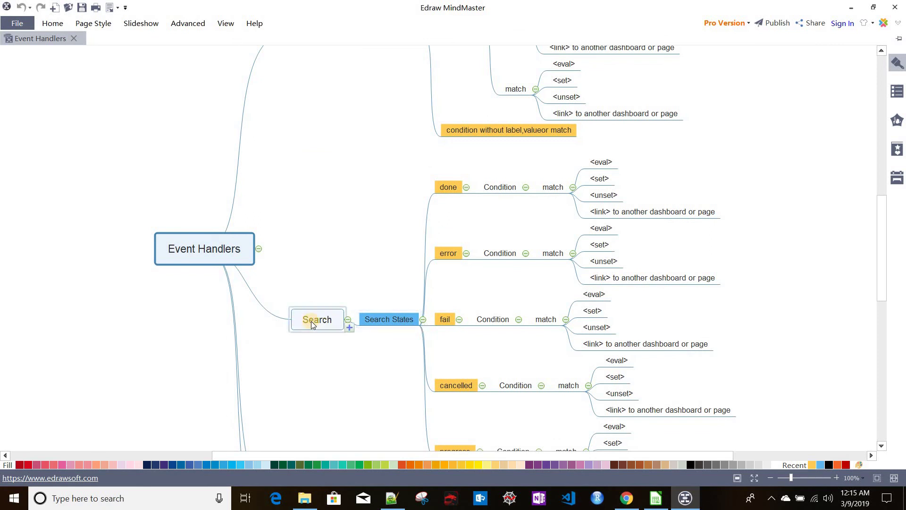
click(489, 355)
scroll(468, 342, up, 2)
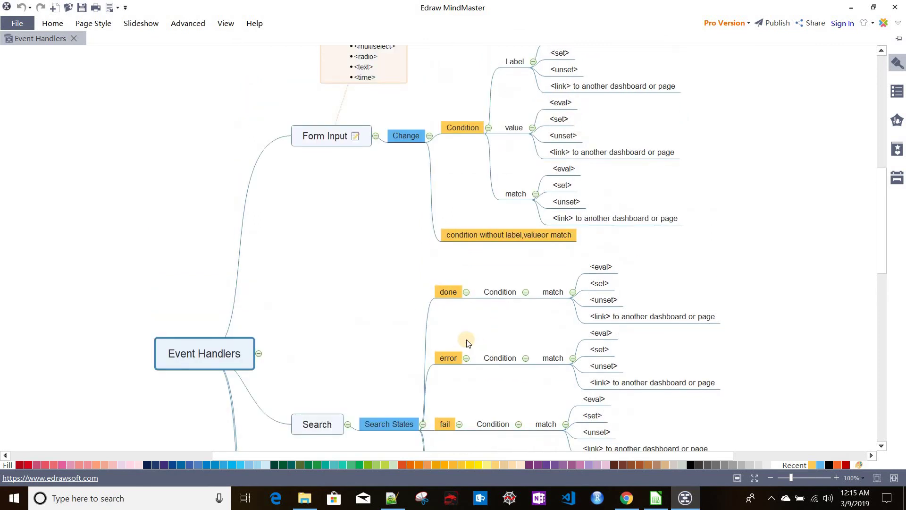
click(406, 142)
scroll(372, 338, down, 2)
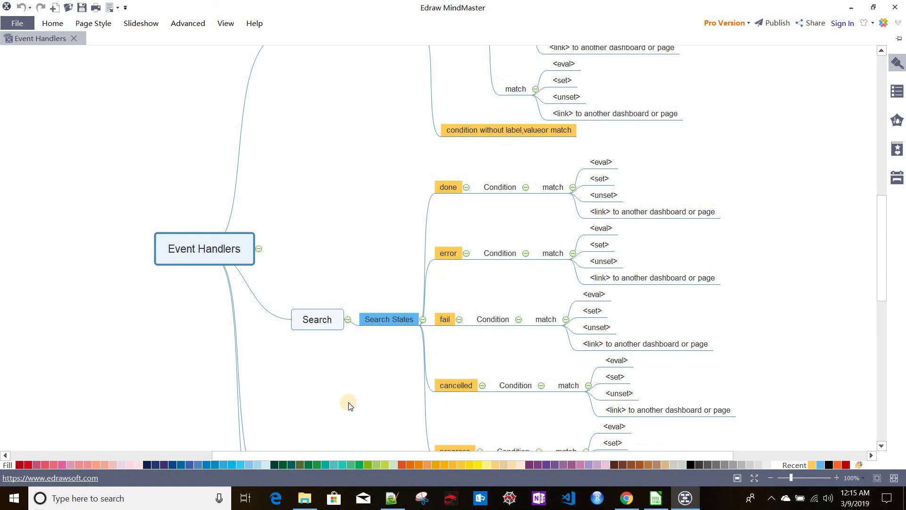
scroll(349, 403, down, 2)
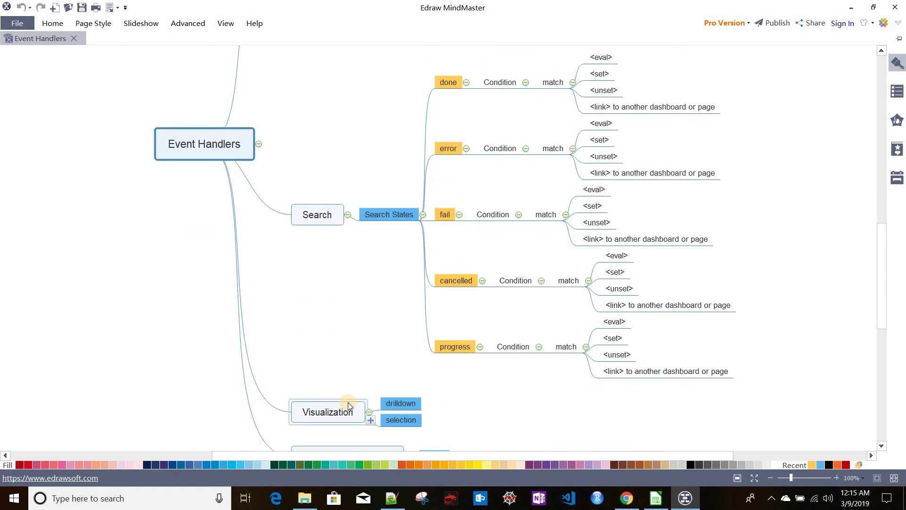
scroll(456, 337, up, 5)
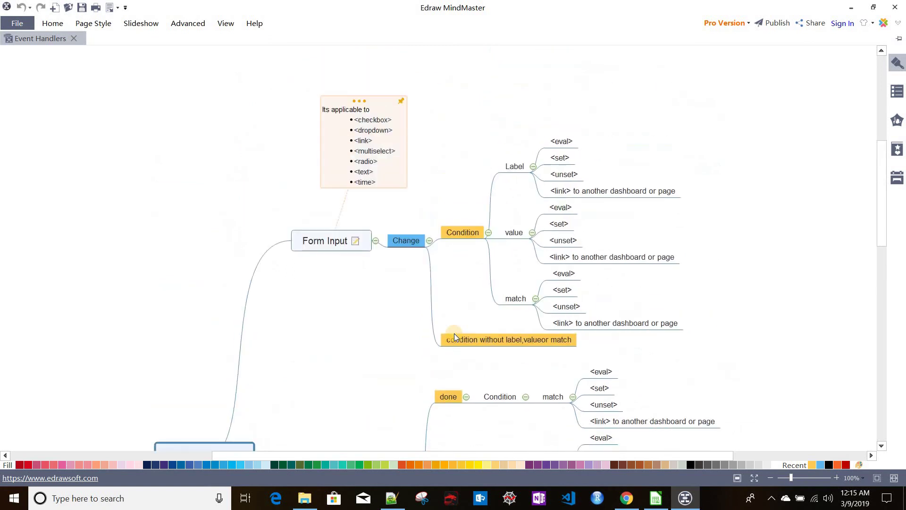